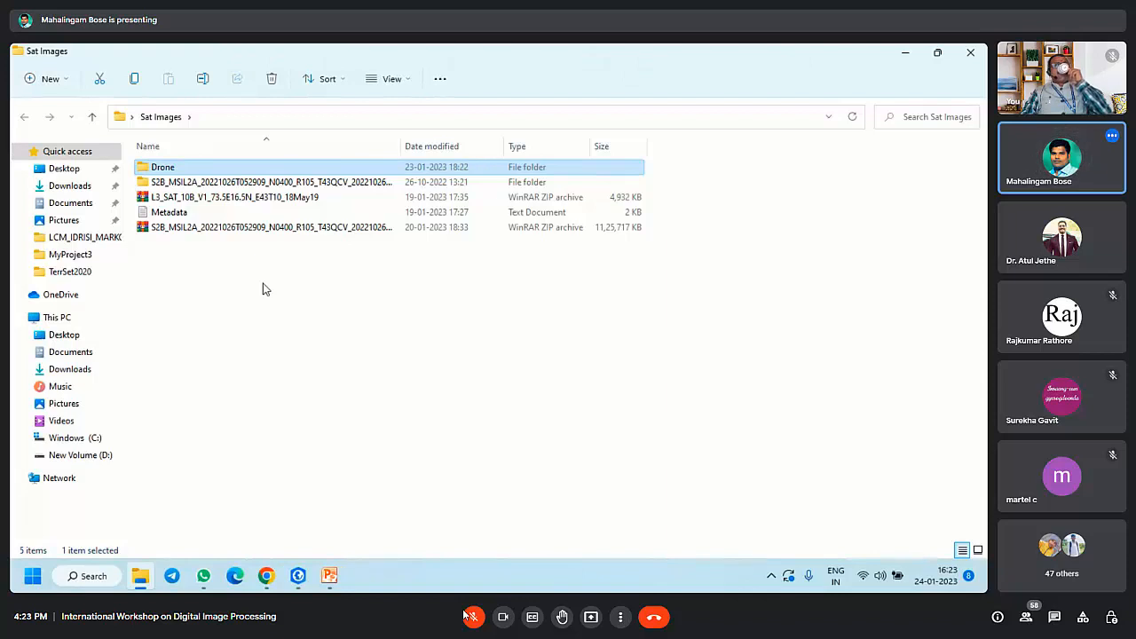
Step: Widen the Name column in the Sat Images folder and read through the Metadata text file
drag(403, 150, 471, 152)
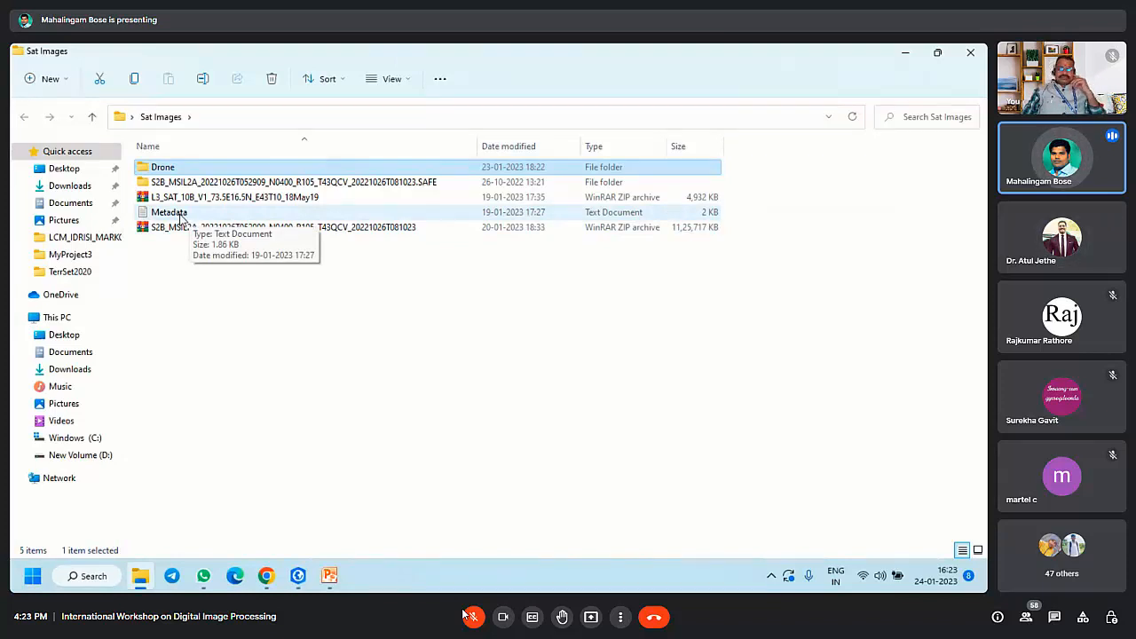
double_click(181, 216)
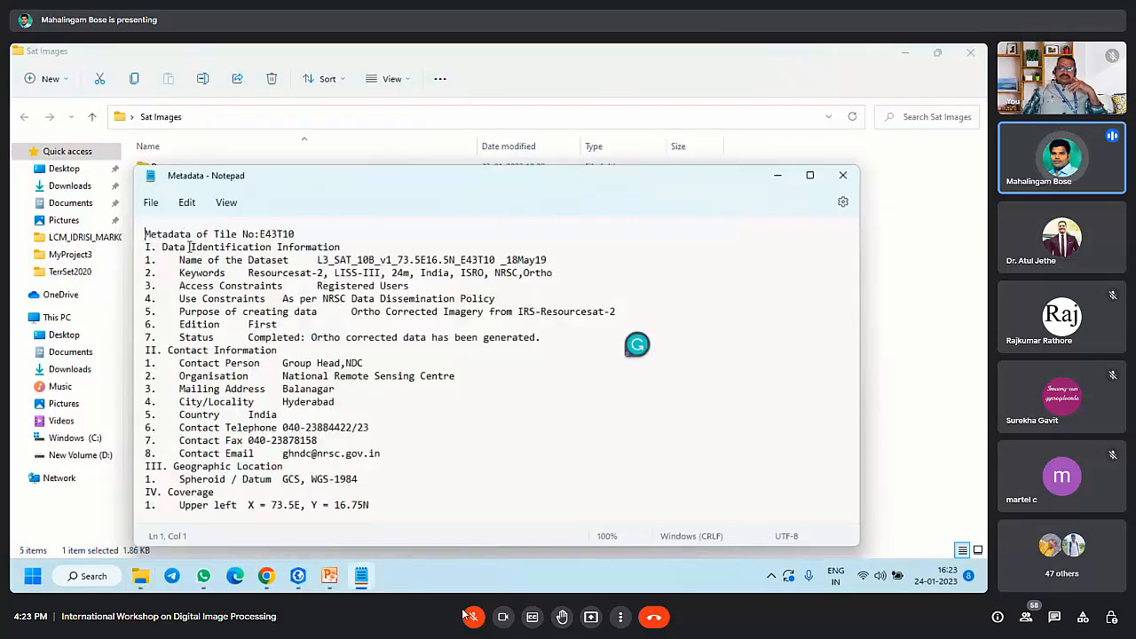
scroll(315, 305, down, 15)
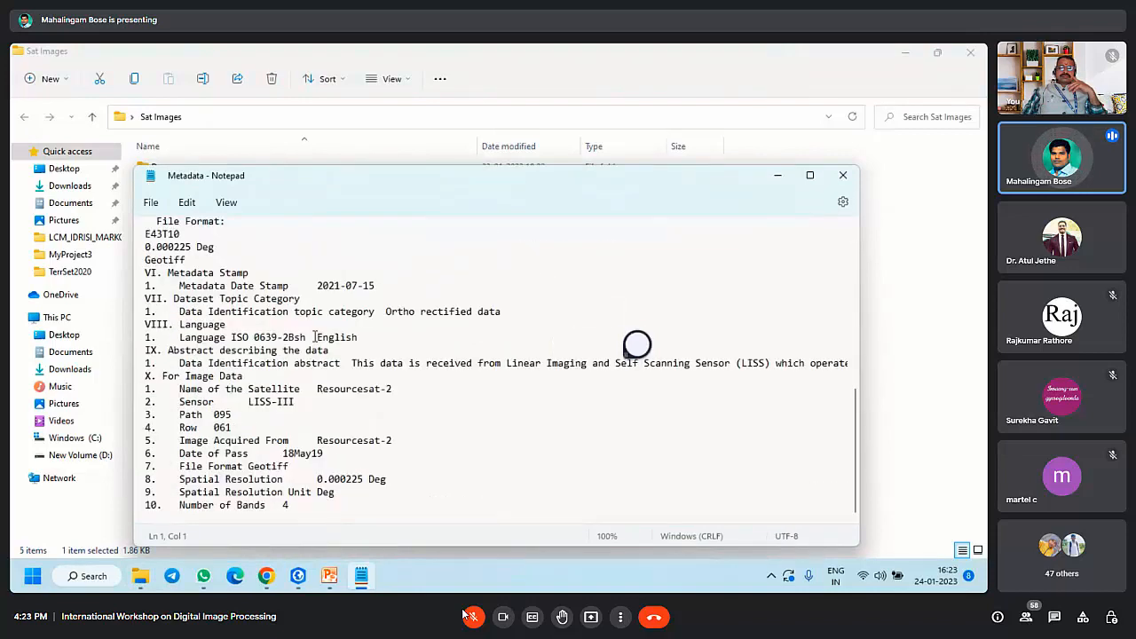
scroll(310, 382, up, 15)
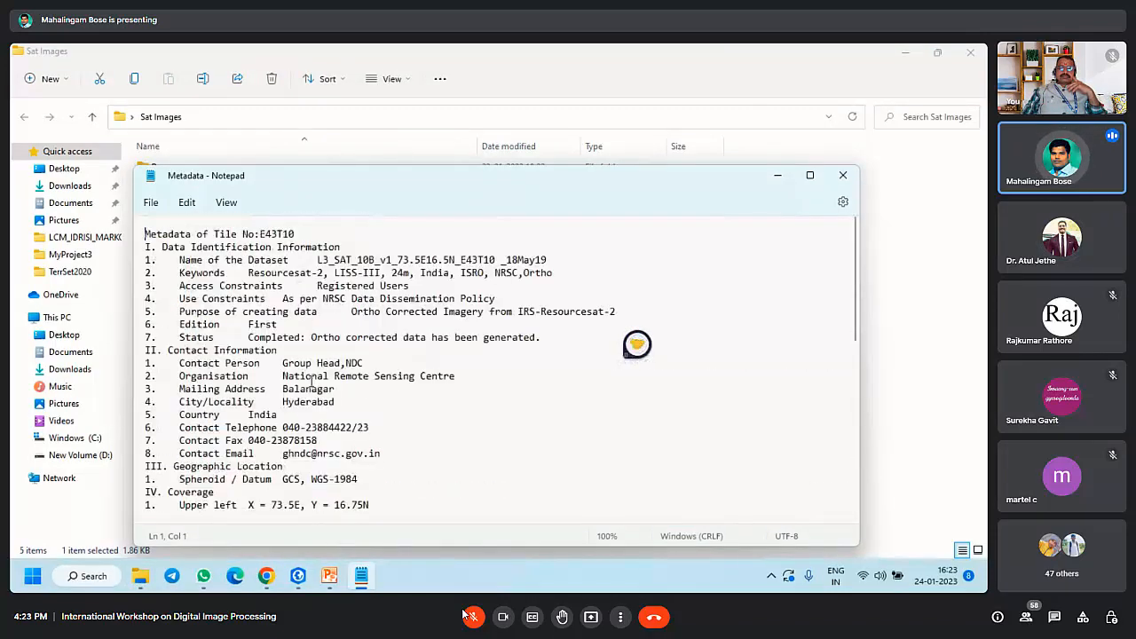
click(841, 176)
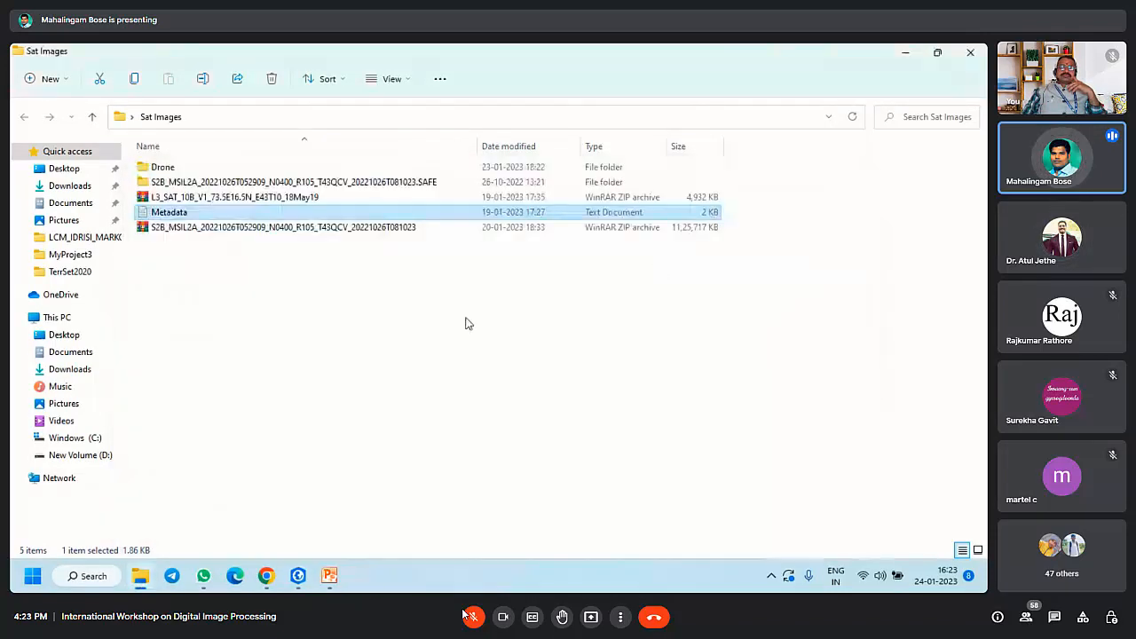
click(348, 314)
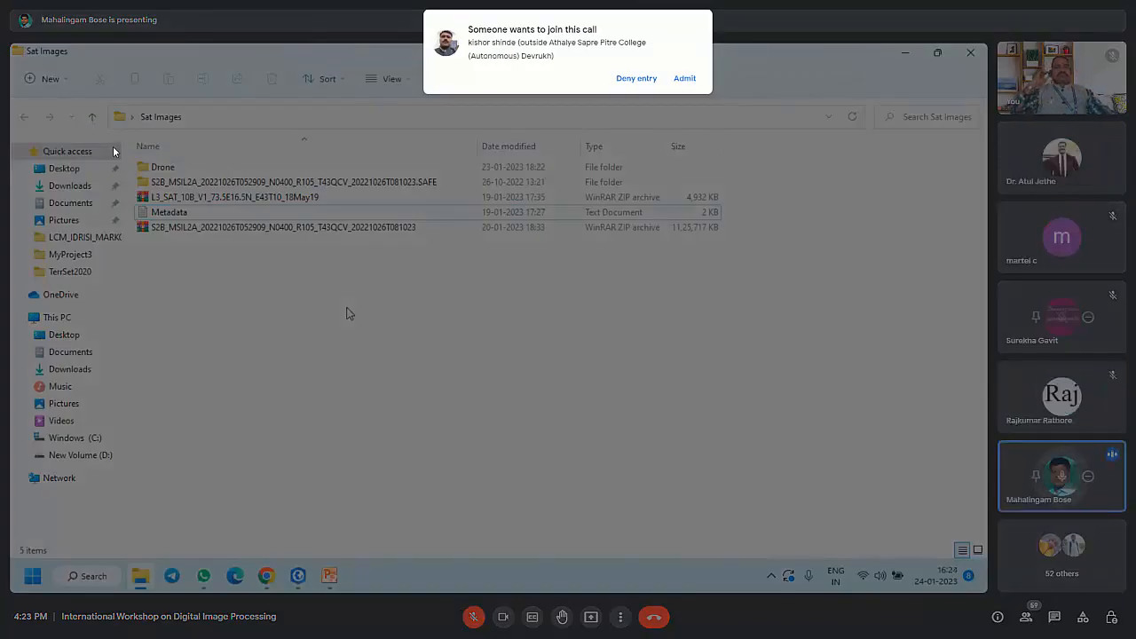
Step: Admit the two people waiting to join the video call
click(680, 78)
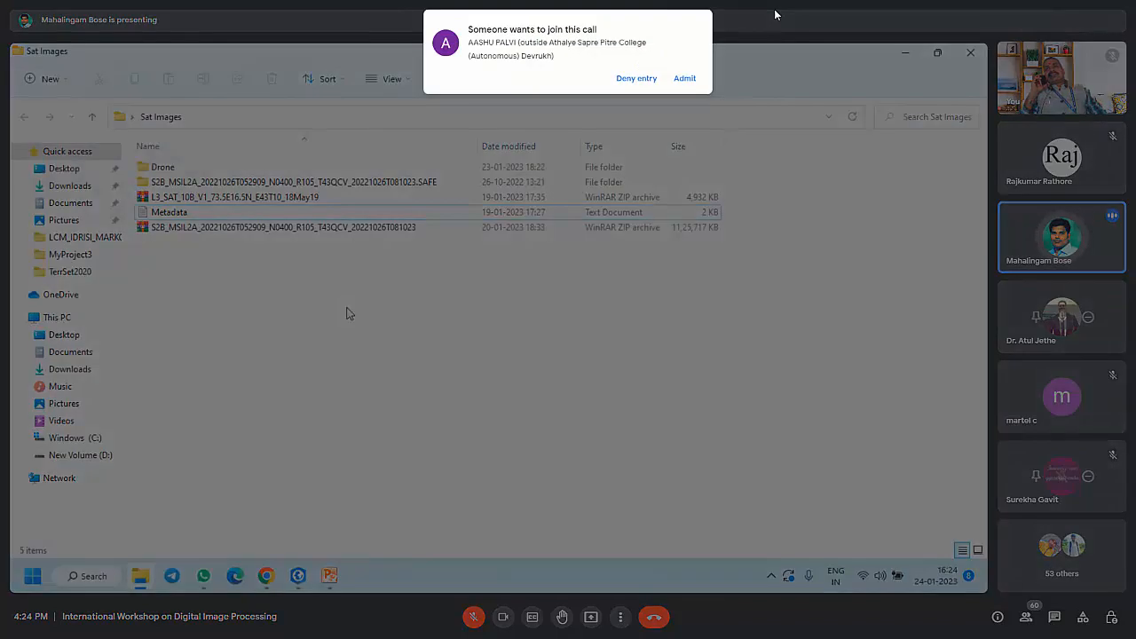
click(686, 79)
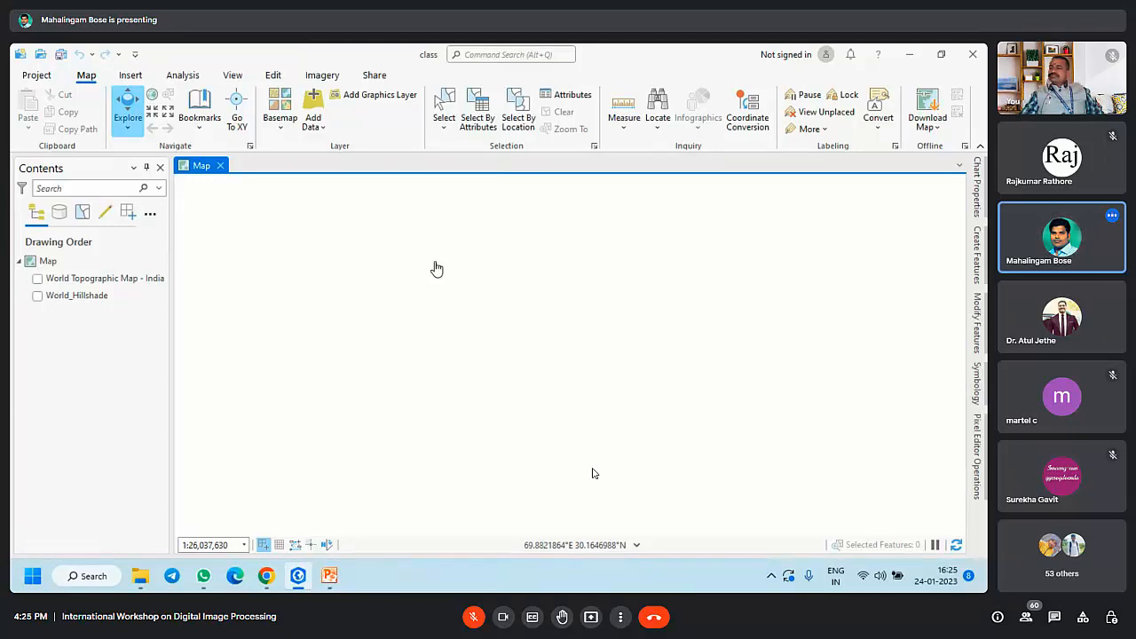
Step: Return to the Sat Images folder and point out the Sentinel-2 archive, the L3_SAT archive and the Drone folder
click(905, 55)
click(220, 228)
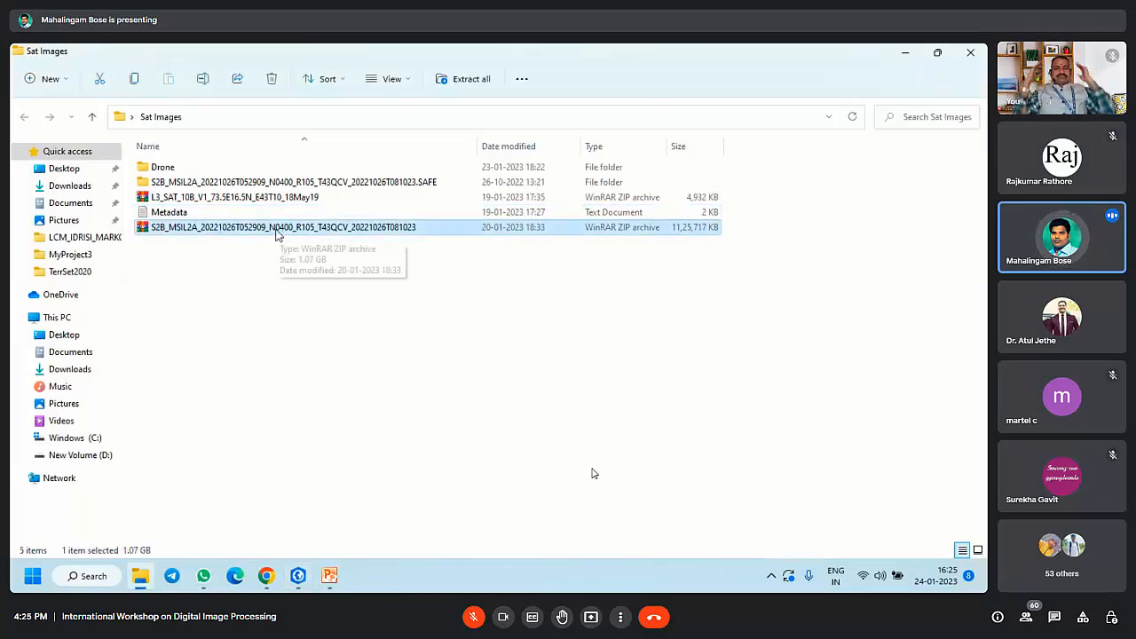
click(255, 205)
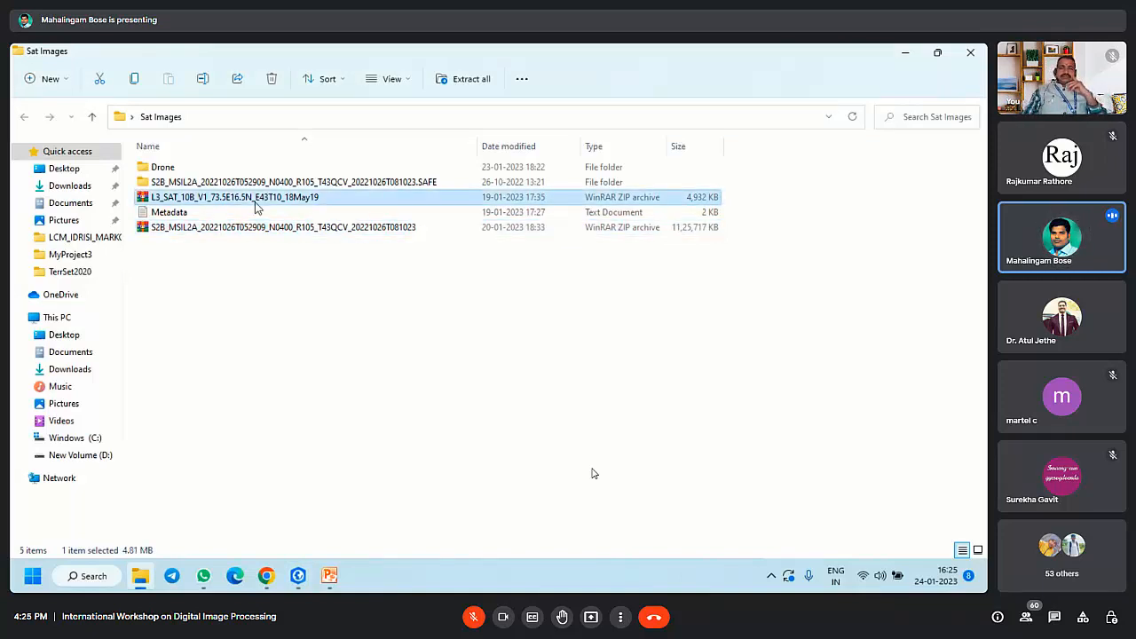
click(180, 169)
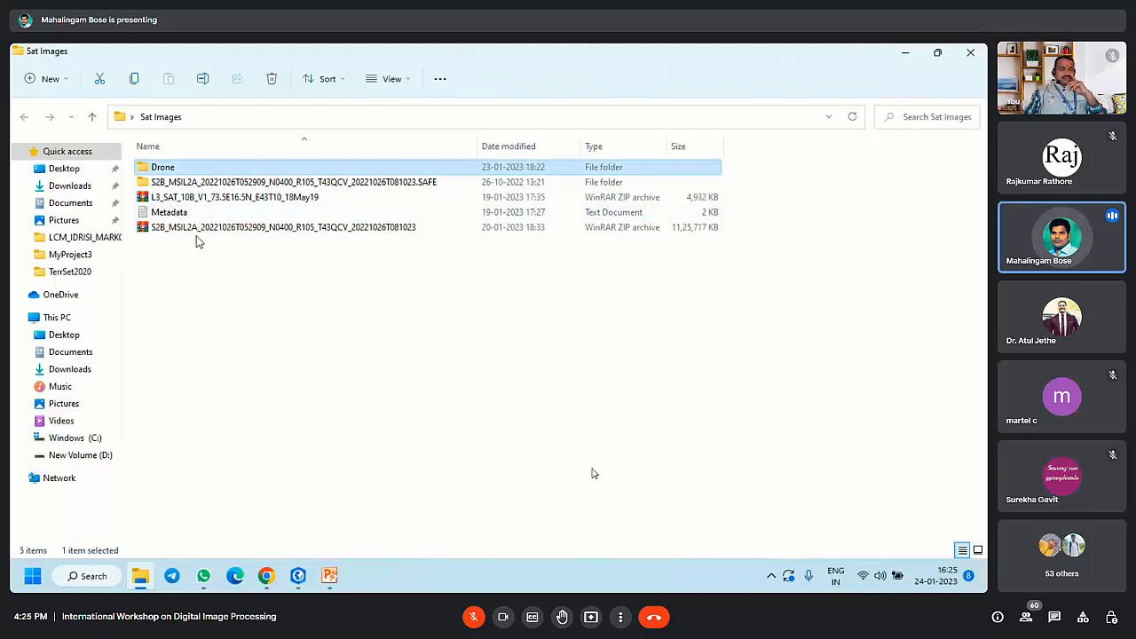
Step: Extract the L3_SAT_10B_V1_73.5E16.5N_E43T10_18May19 archive with WinRAR into its own folder, admitting the waiting participant to the call
right_click(239, 197)
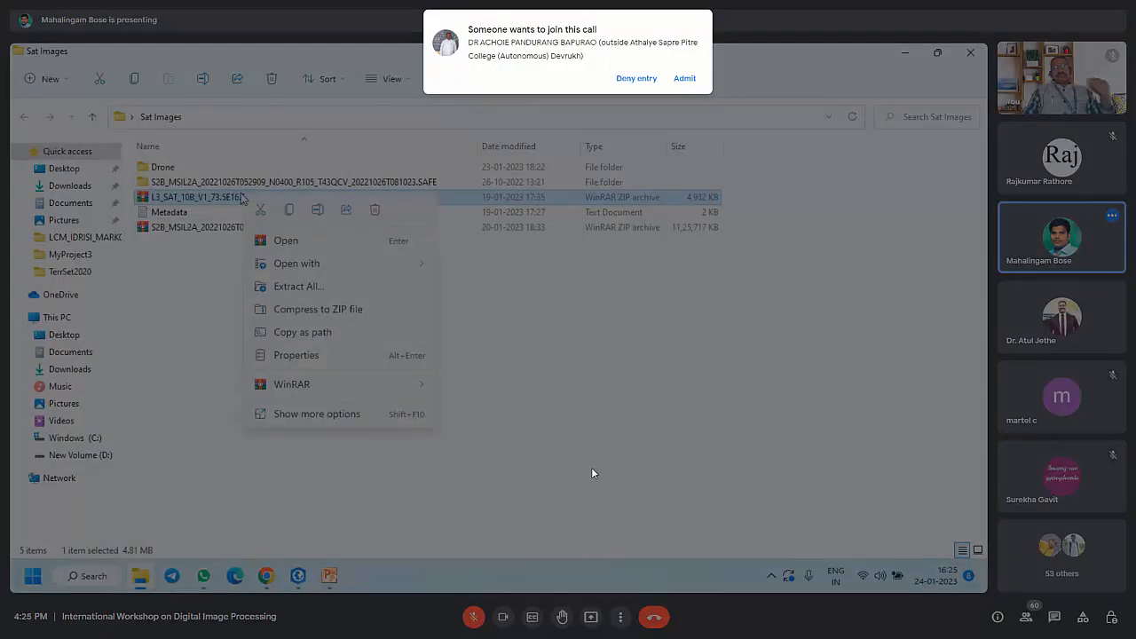
click(684, 78)
mouse_move(371, 387)
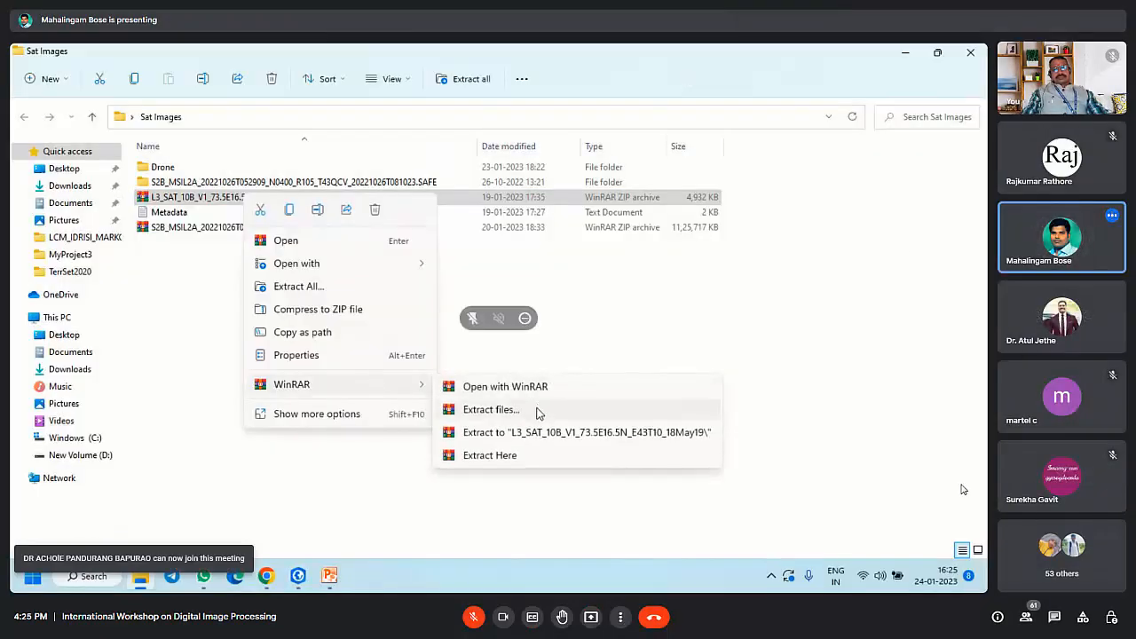
click(491, 409)
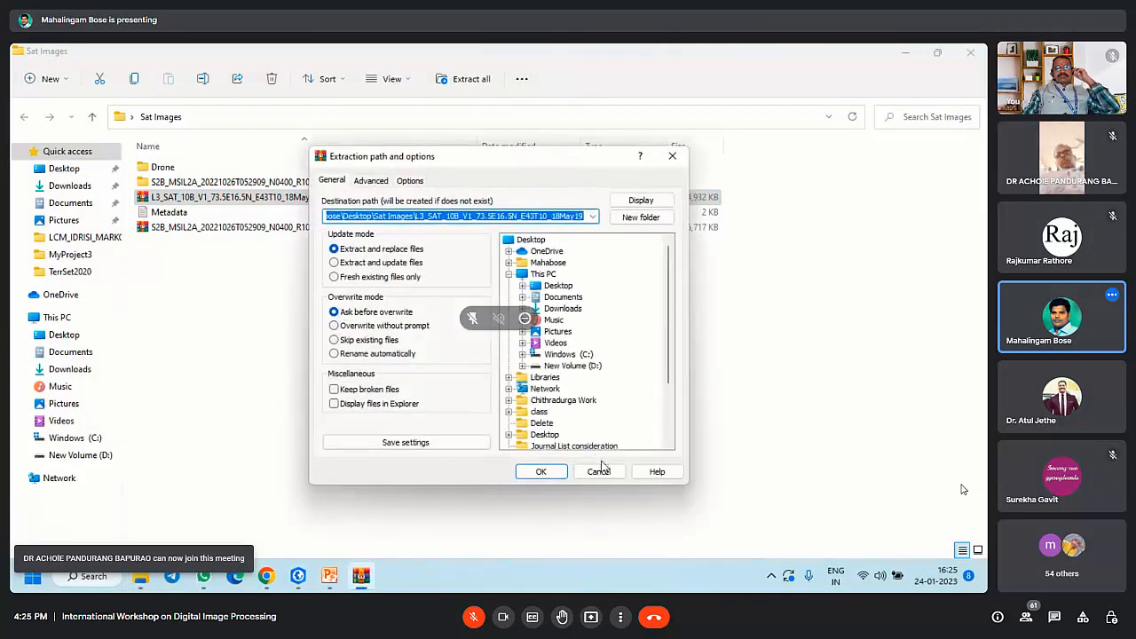
click(541, 471)
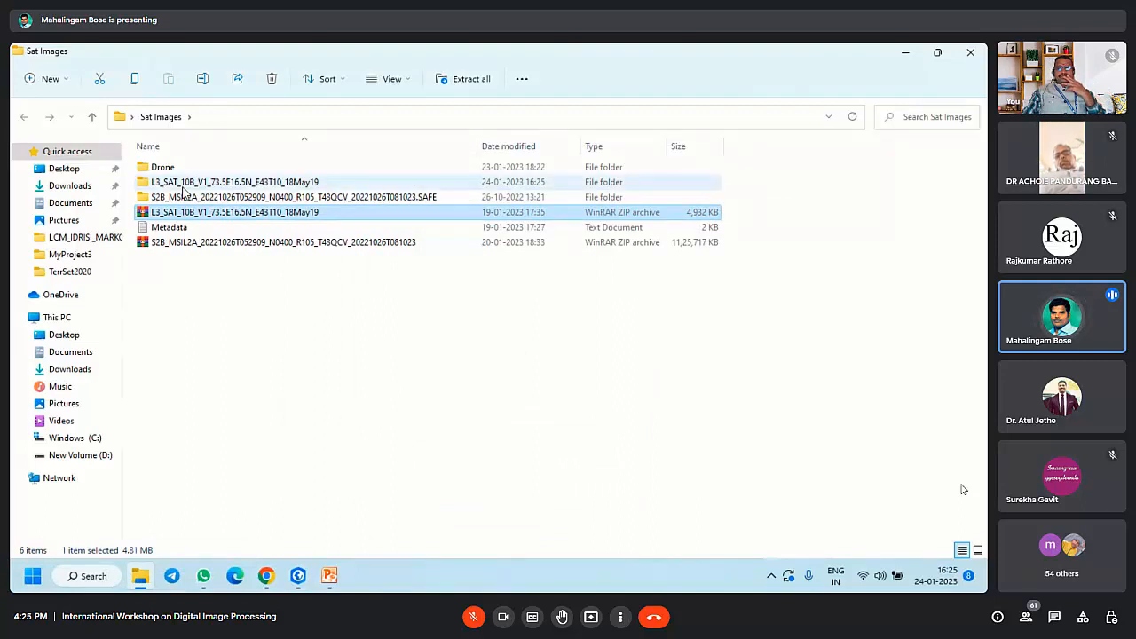
Step: Open the extracted L3_SAT_10B_V1_73.5E16.5N_E43T10_18May19 folder and its l3e43t1018may19 subfolder
double_click(183, 183)
click(187, 173)
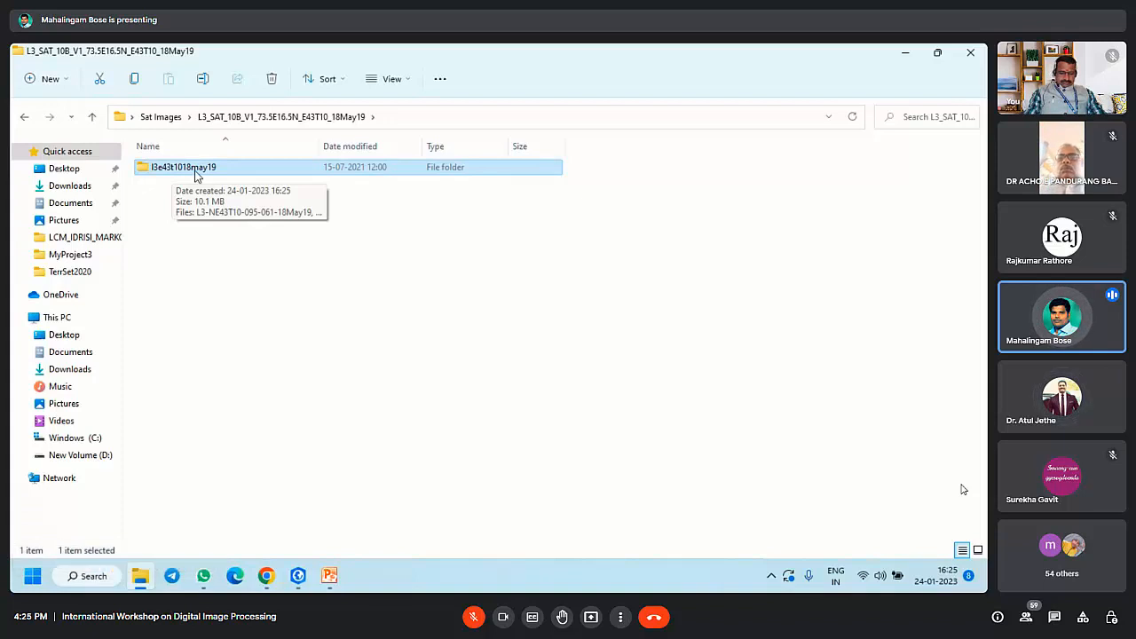
double_click(196, 175)
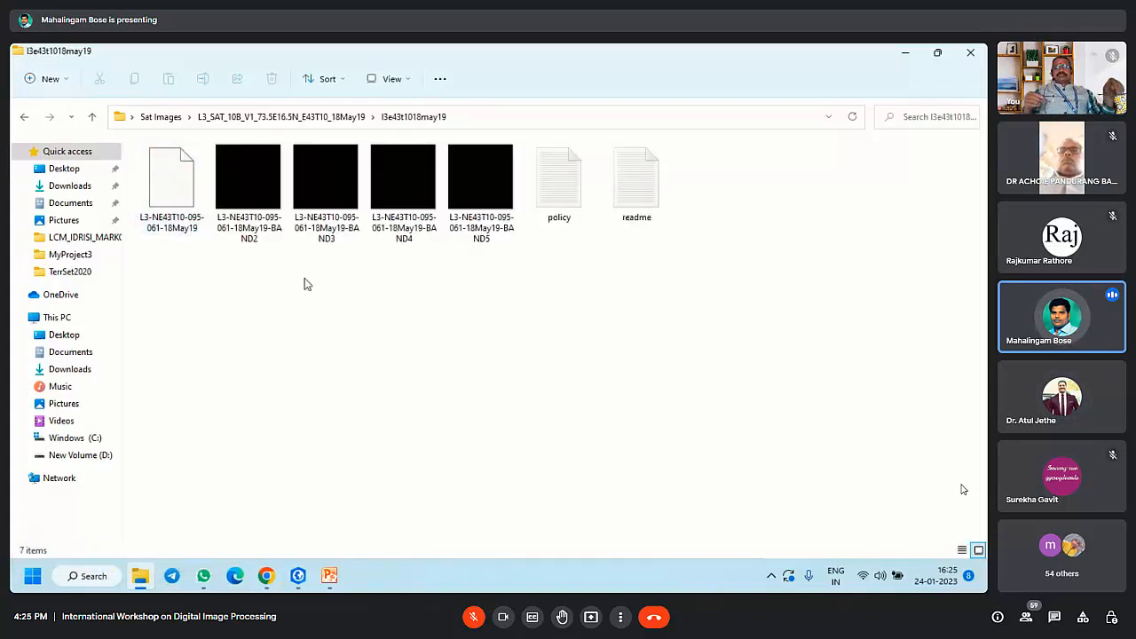
Step: Point out the readme and policy files and each band image, and select the BAND2 to BAND5 images together
click(629, 188)
click(574, 188)
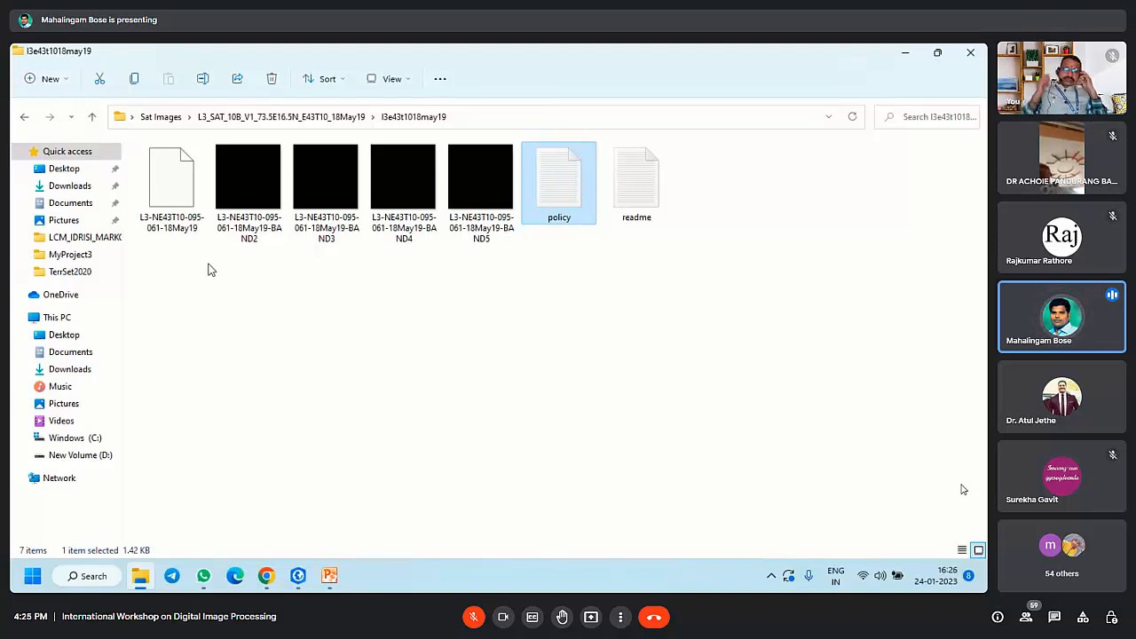
drag(489, 266, 259, 198)
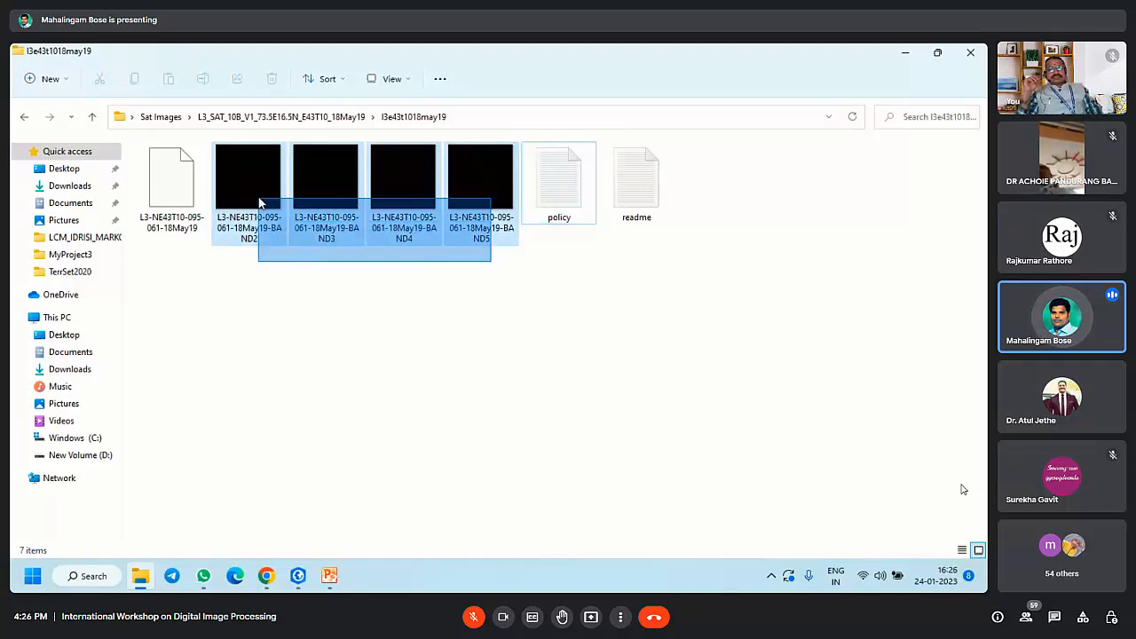
click(271, 251)
click(271, 242)
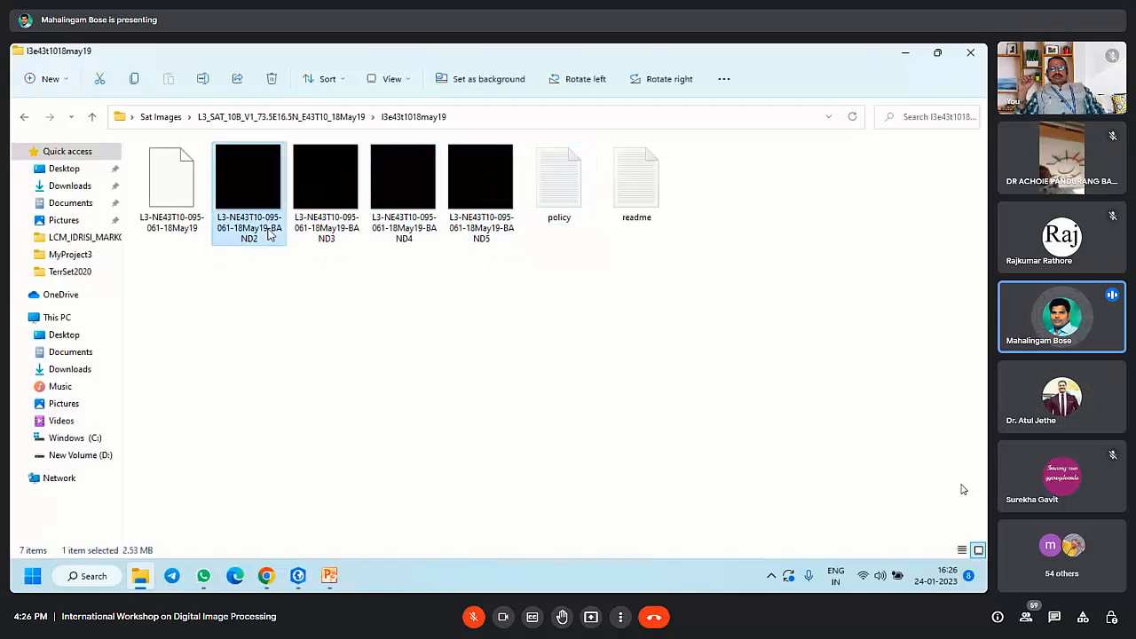
click(326, 244)
click(421, 243)
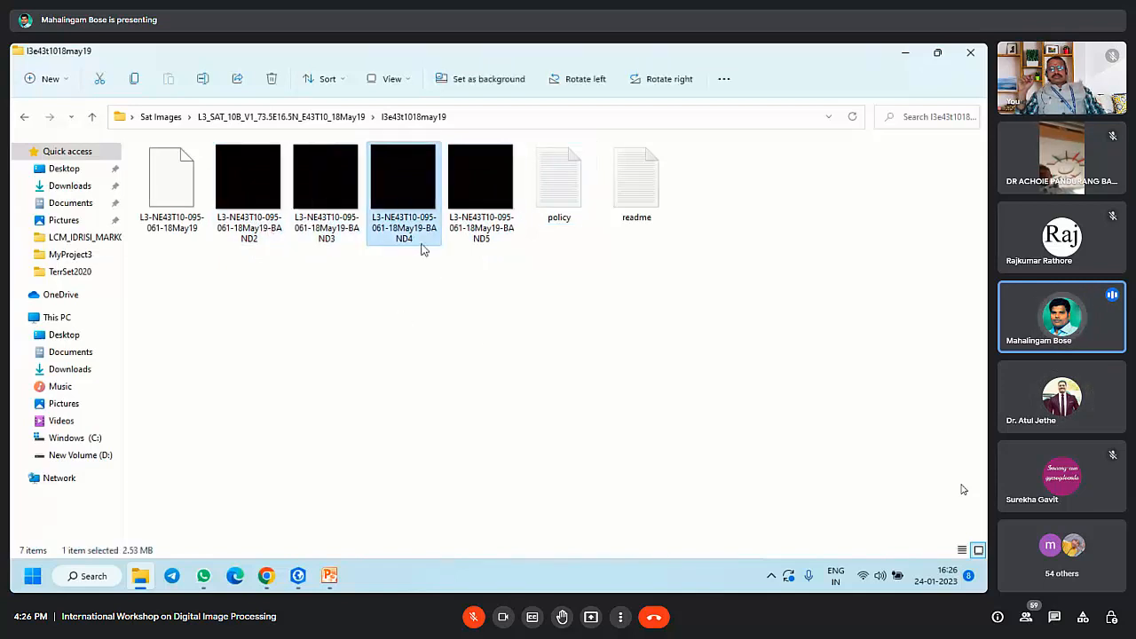
click(508, 241)
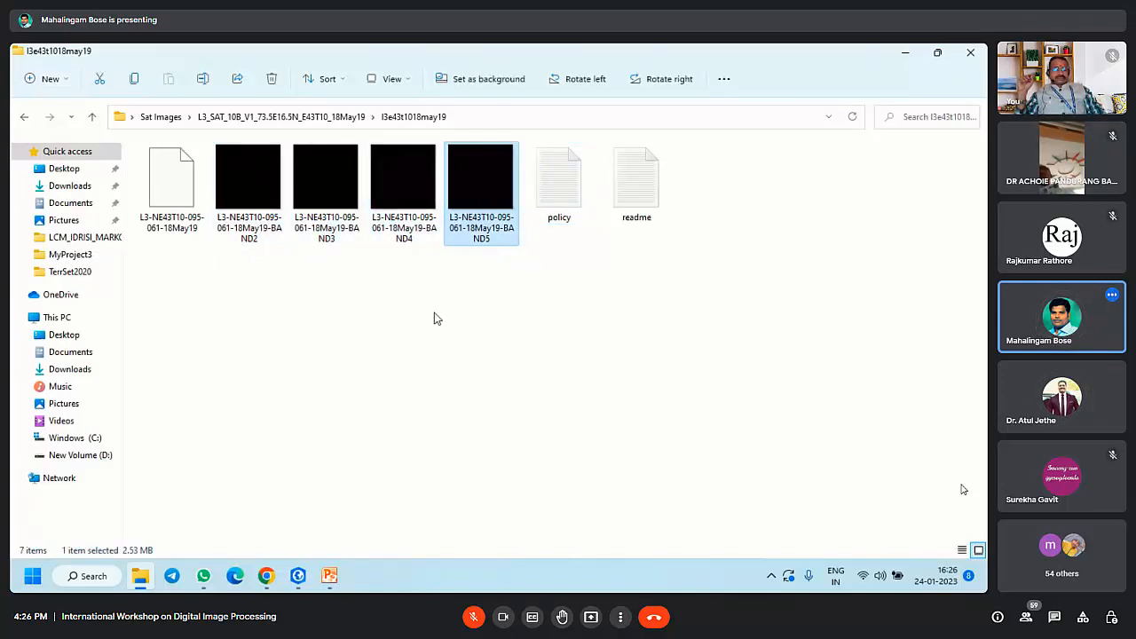
click(487, 282)
drag(462, 276, 258, 188)
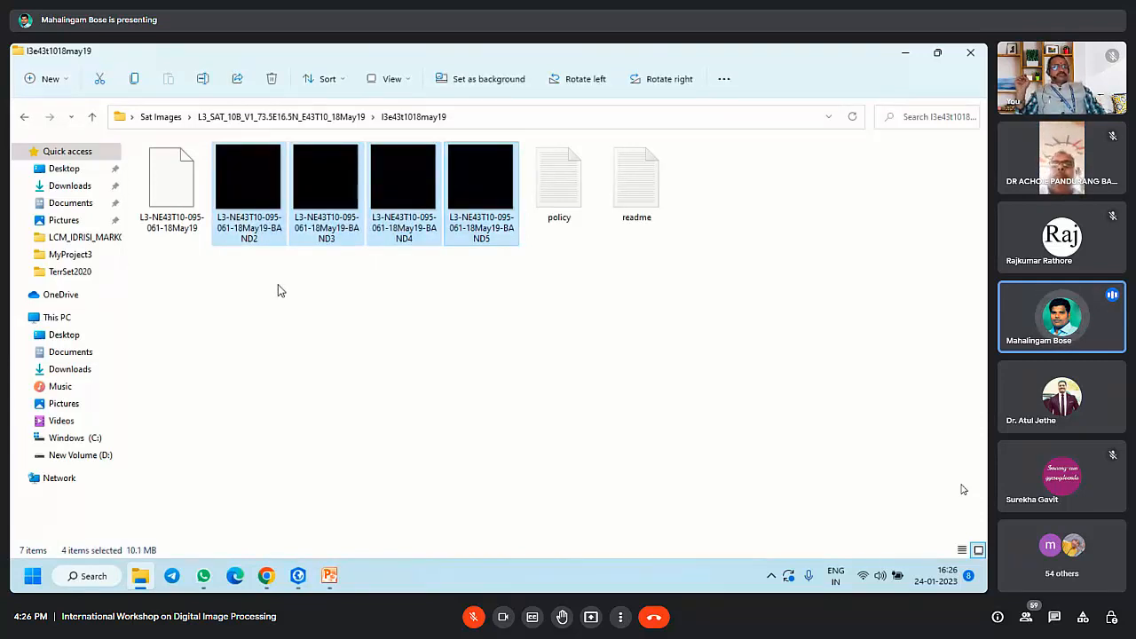
Step: Switch to Chrome and open the USGS ISRO Resourcesat LISS-3 result from the LISS III bands search in a new tab
mouse_move(266, 578)
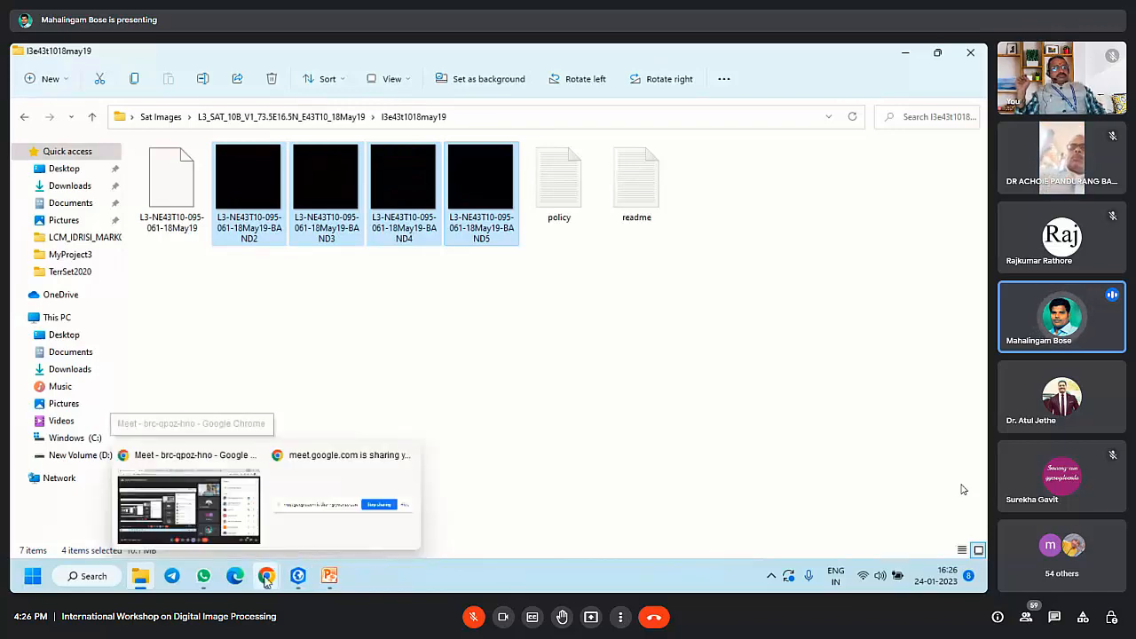
click(231, 511)
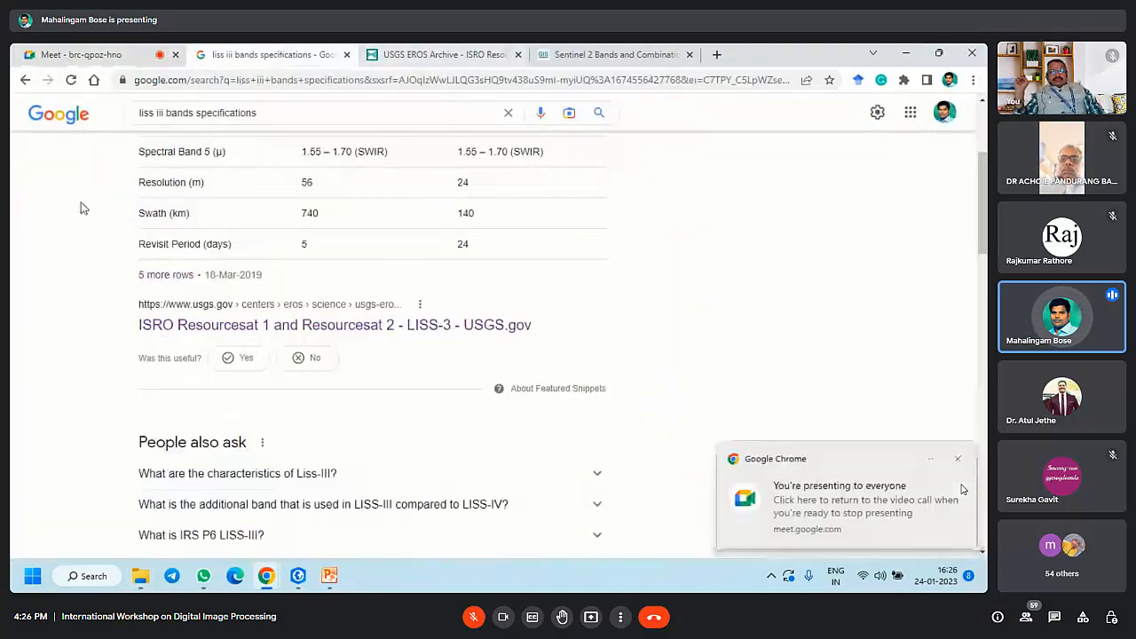
click(284, 54)
scroll(254, 261, up, 2)
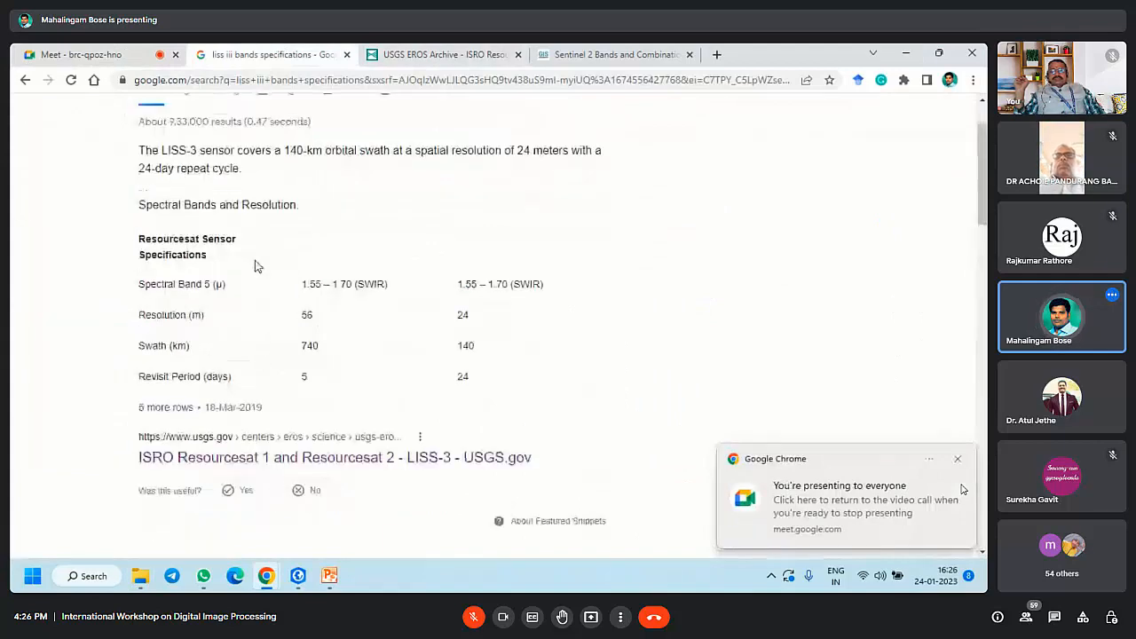
scroll(76, 287, down, 2)
right_click(352, 330)
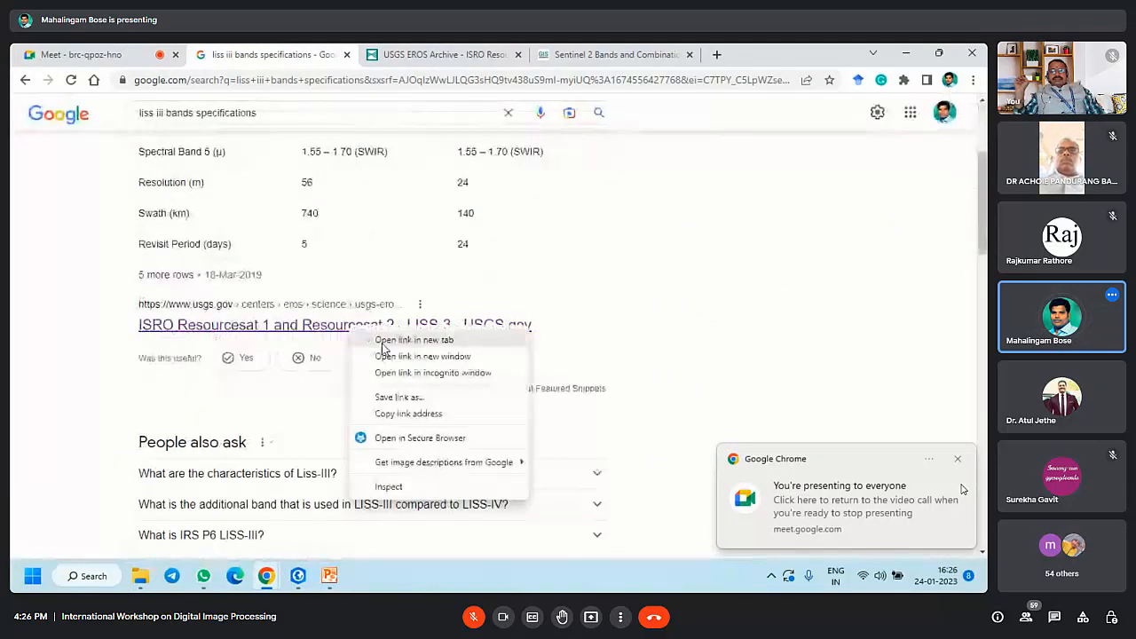
click(376, 338)
key(ctrl+Tab)
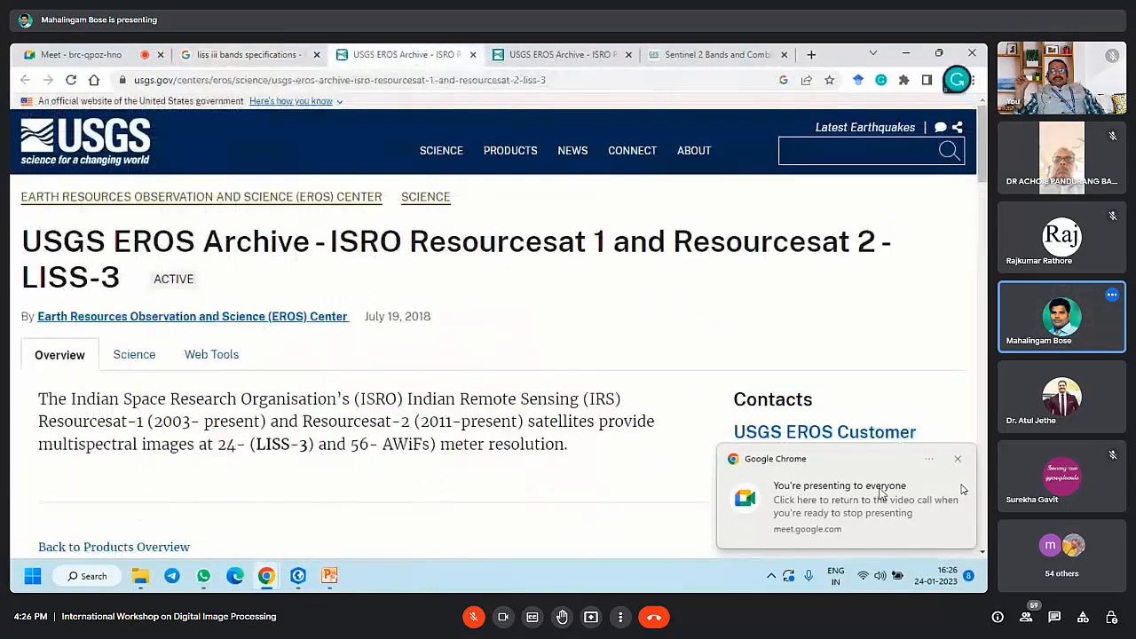
Step: Examine the Resourcesat Sensor Specifications table, highlighting the LISS-3 column heading and its number of bands
scroll(416, 341, down, 2)
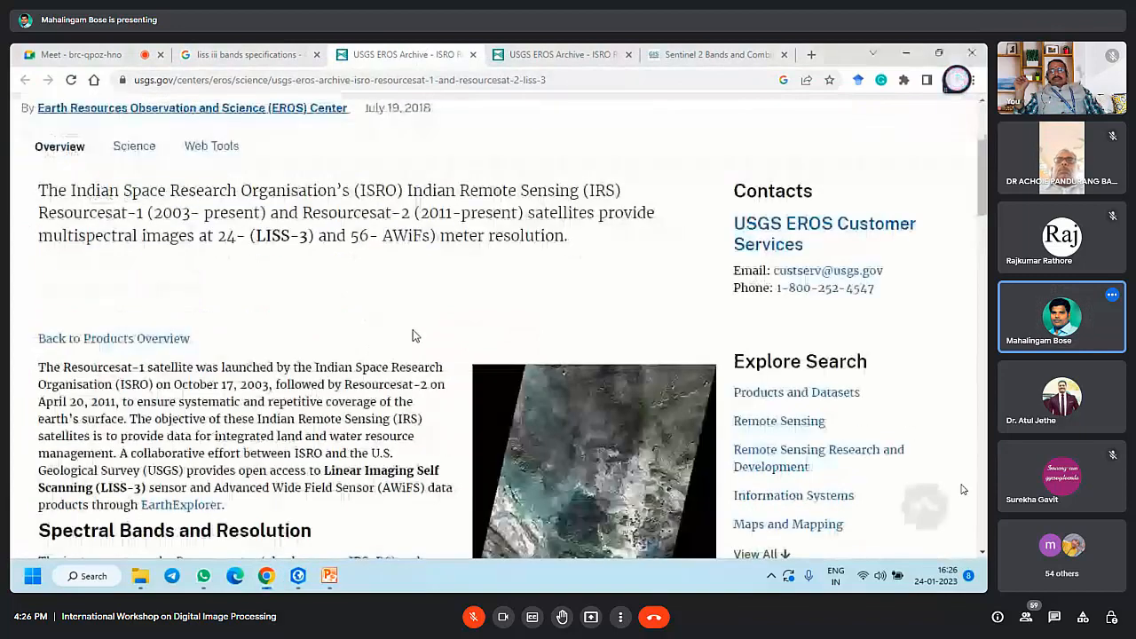
scroll(411, 335, down, 6)
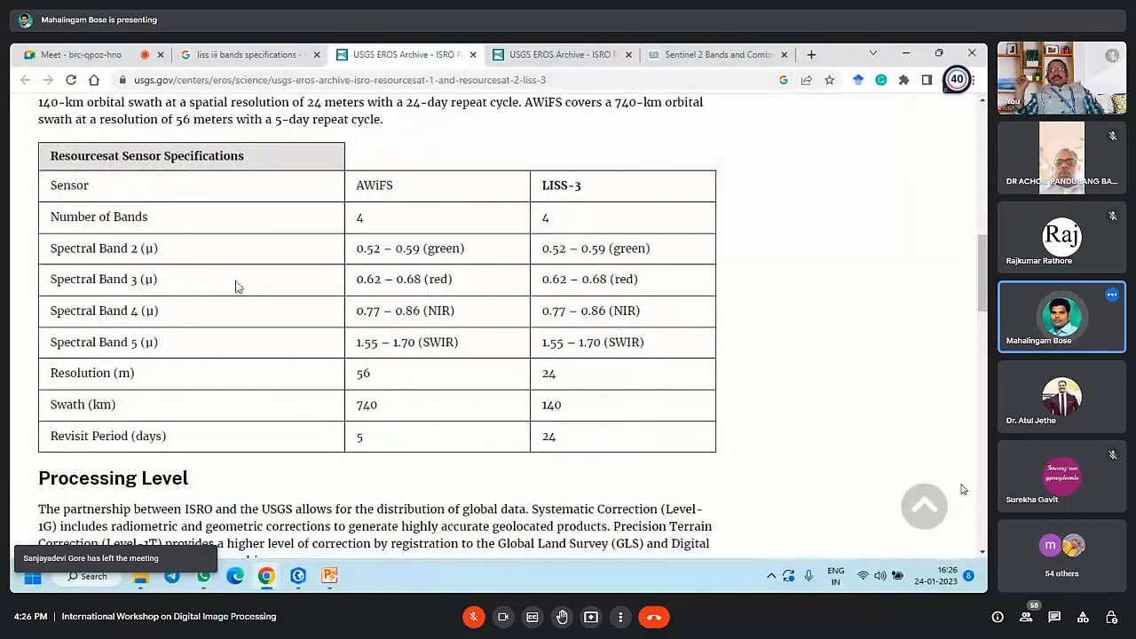
scroll(235, 285, down, 2)
scroll(213, 217, up, 2)
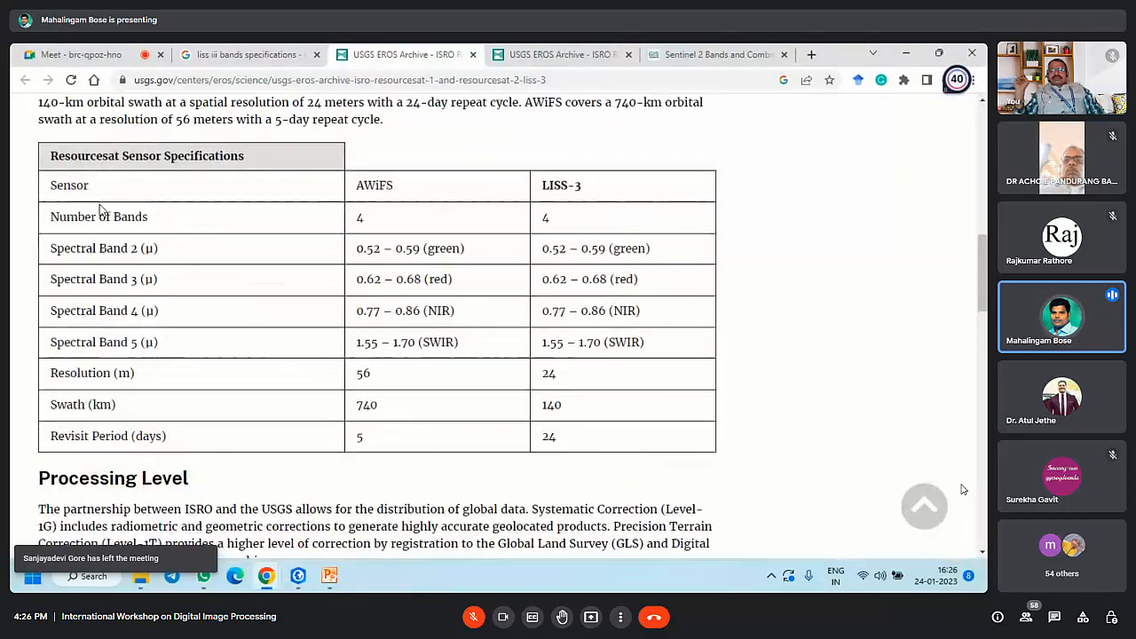
drag(538, 190, 593, 197)
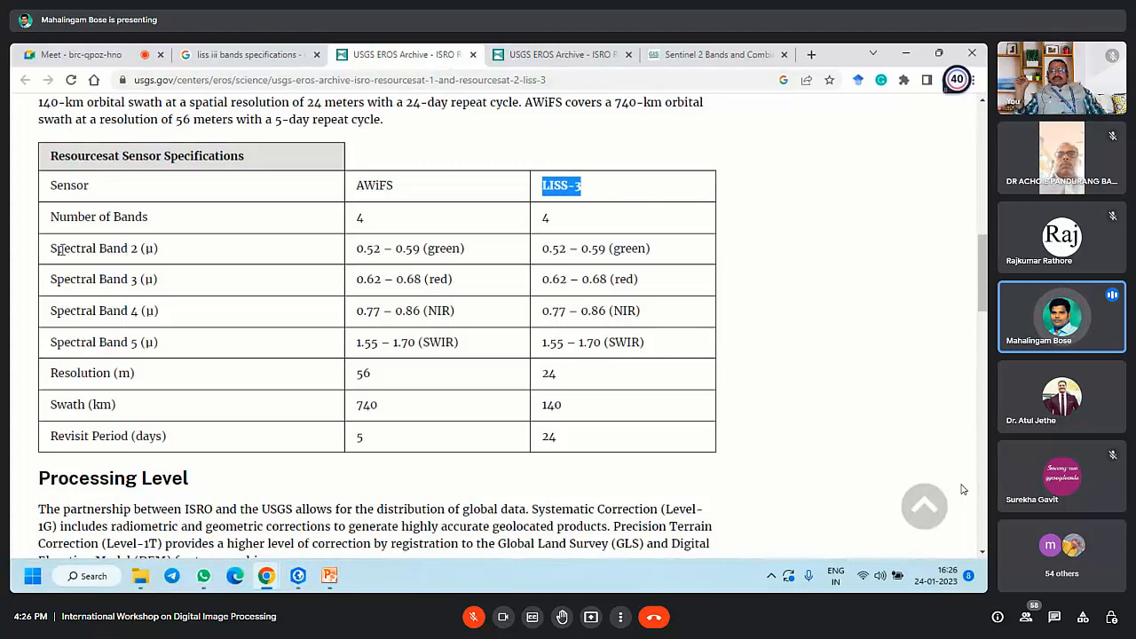
drag(60, 229, 146, 222)
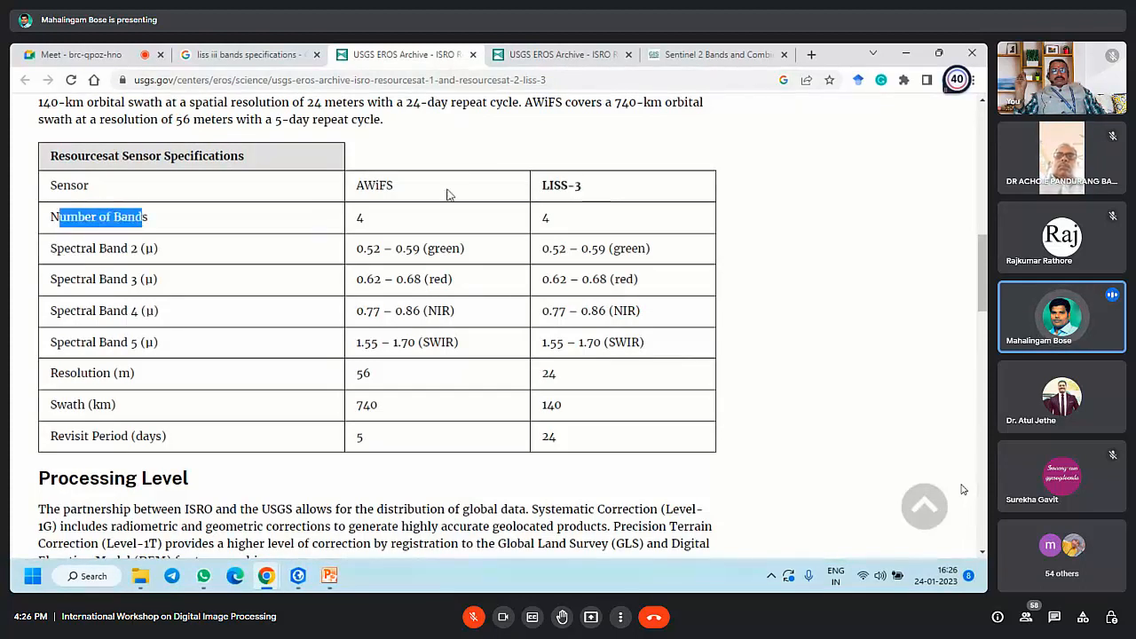
drag(537, 218, 569, 229)
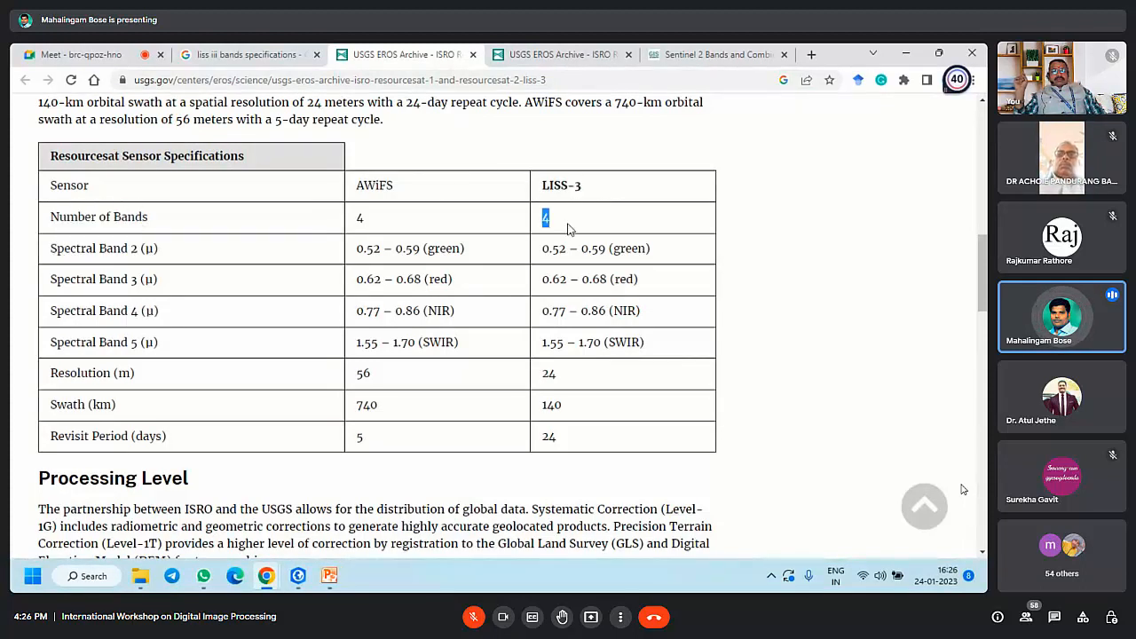
click(140, 575)
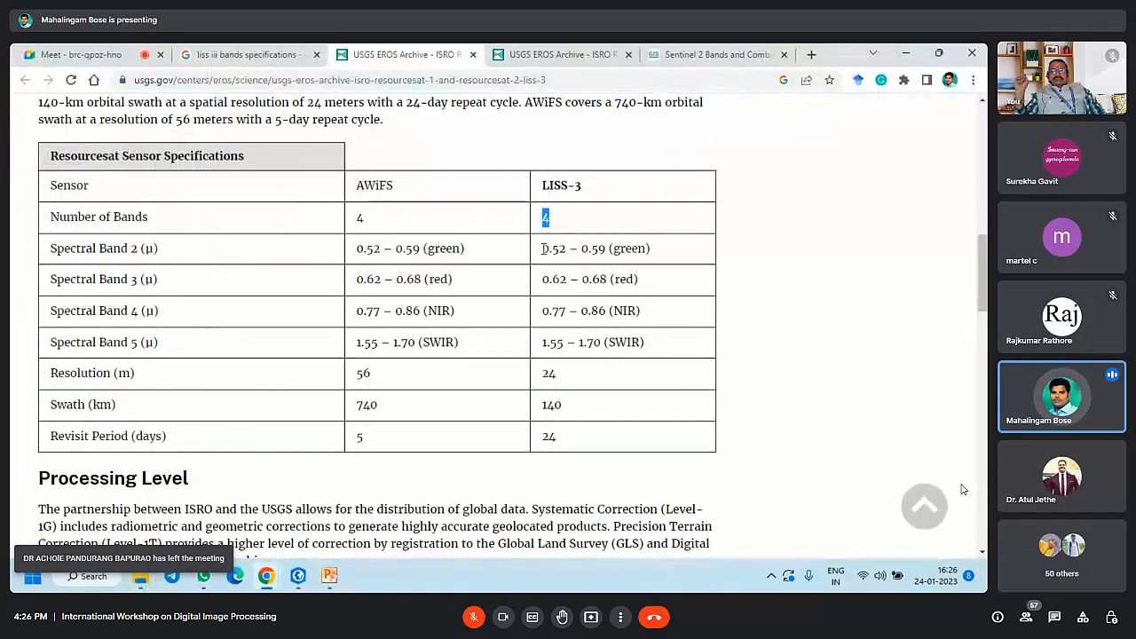
Step: Examine the LISS-3 wavelength ranges for Spectral Bands 2 to 5, highlighting the green, red, NIR and SWIR entries
drag(542, 248, 650, 249)
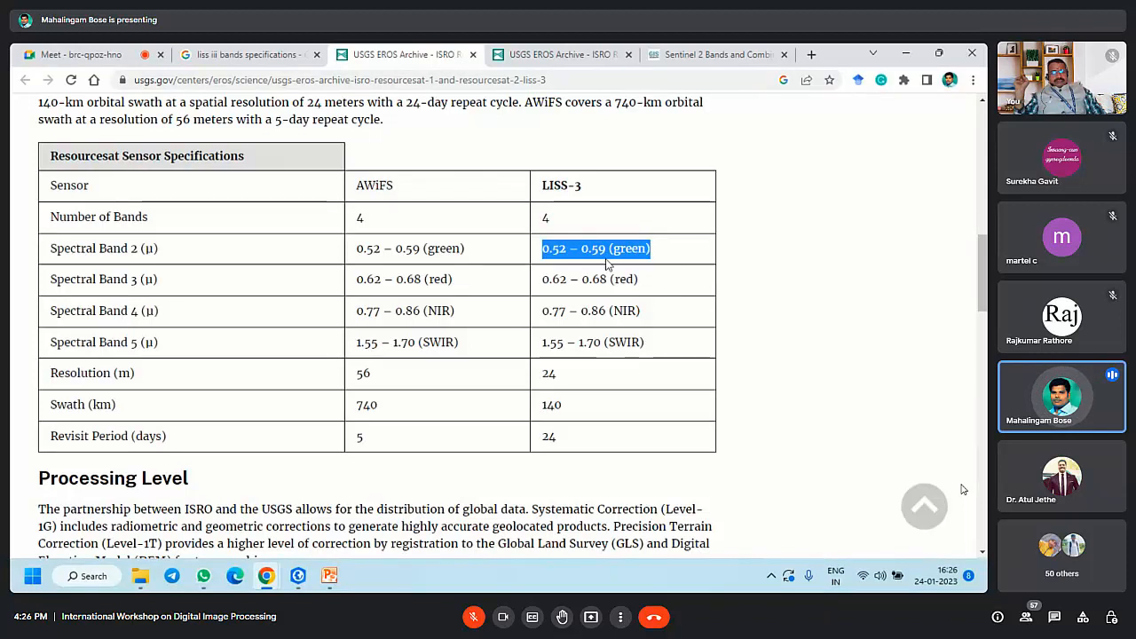
click(565, 266)
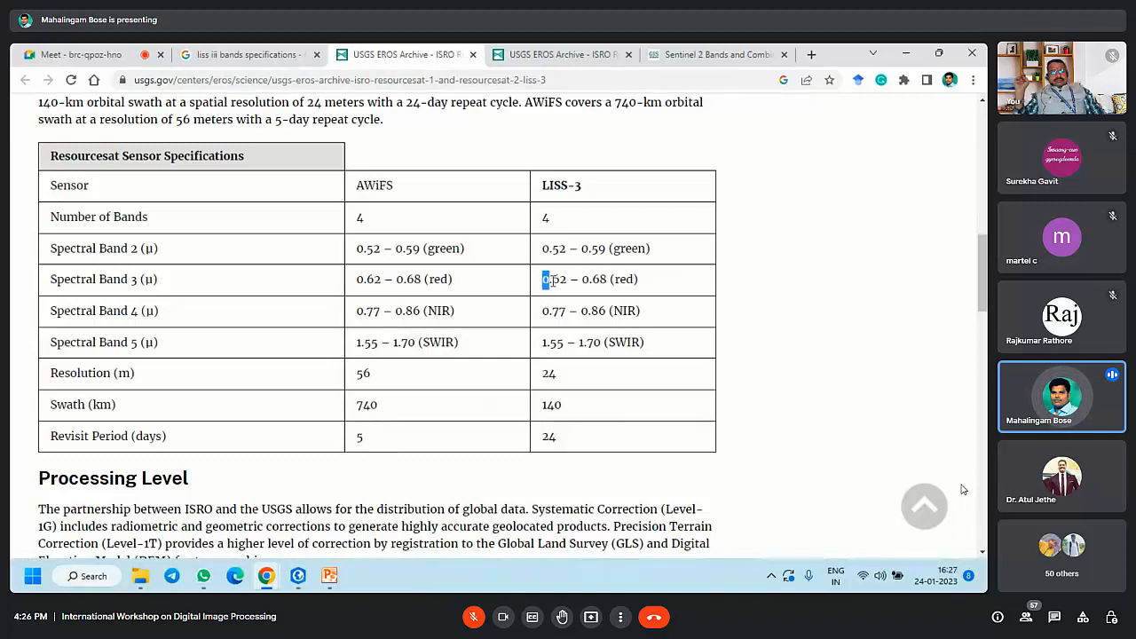
drag(588, 280, 614, 283)
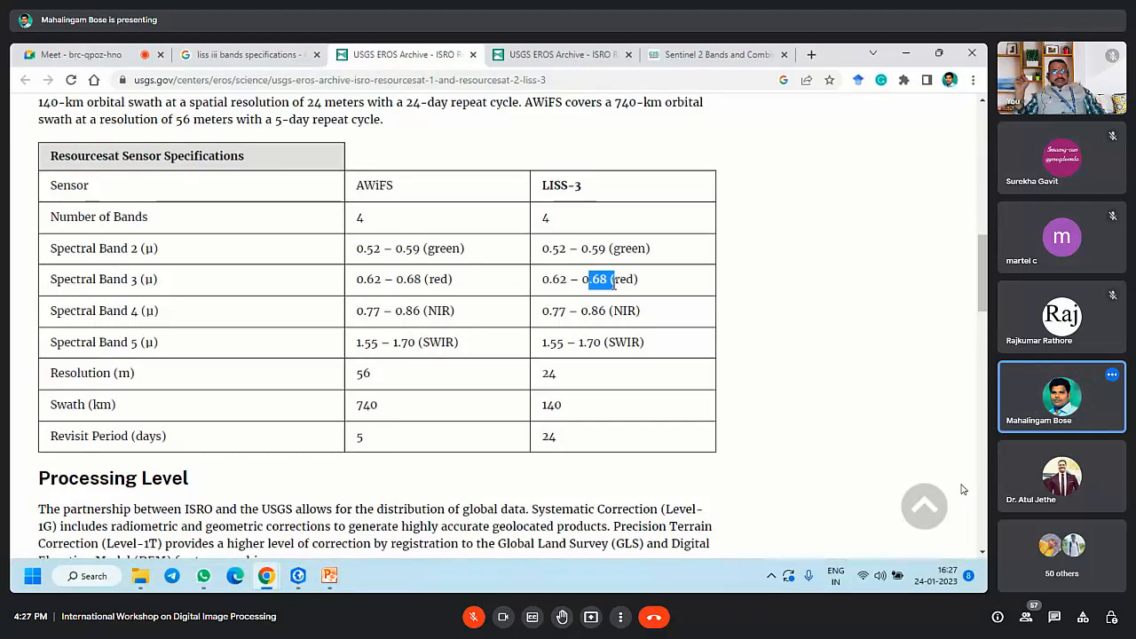
click(631, 283)
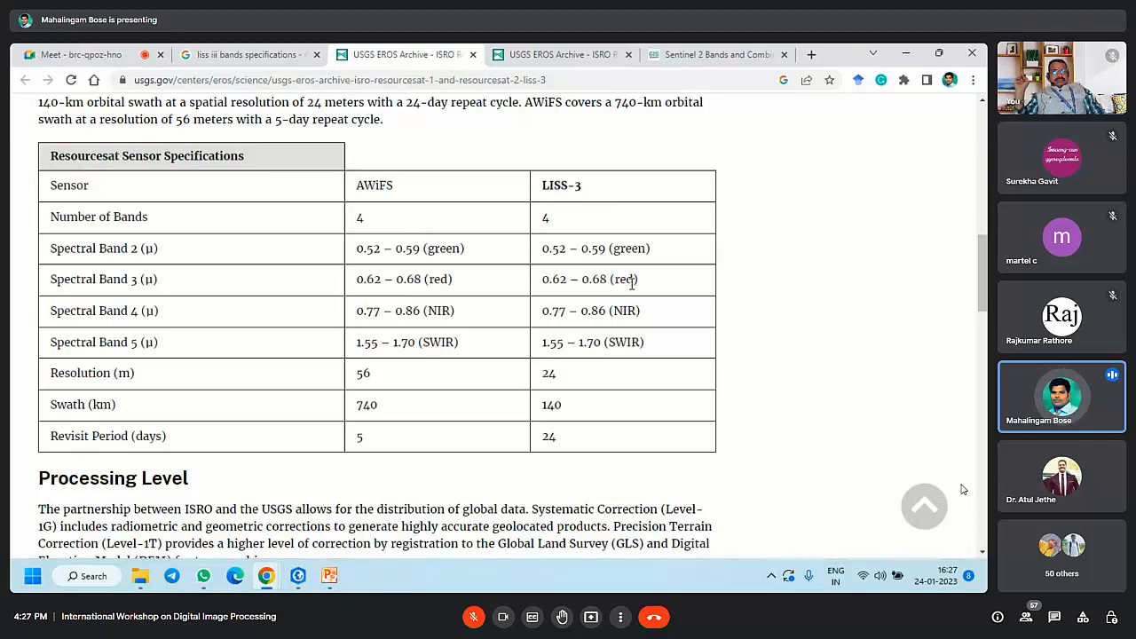
drag(57, 310, 130, 310)
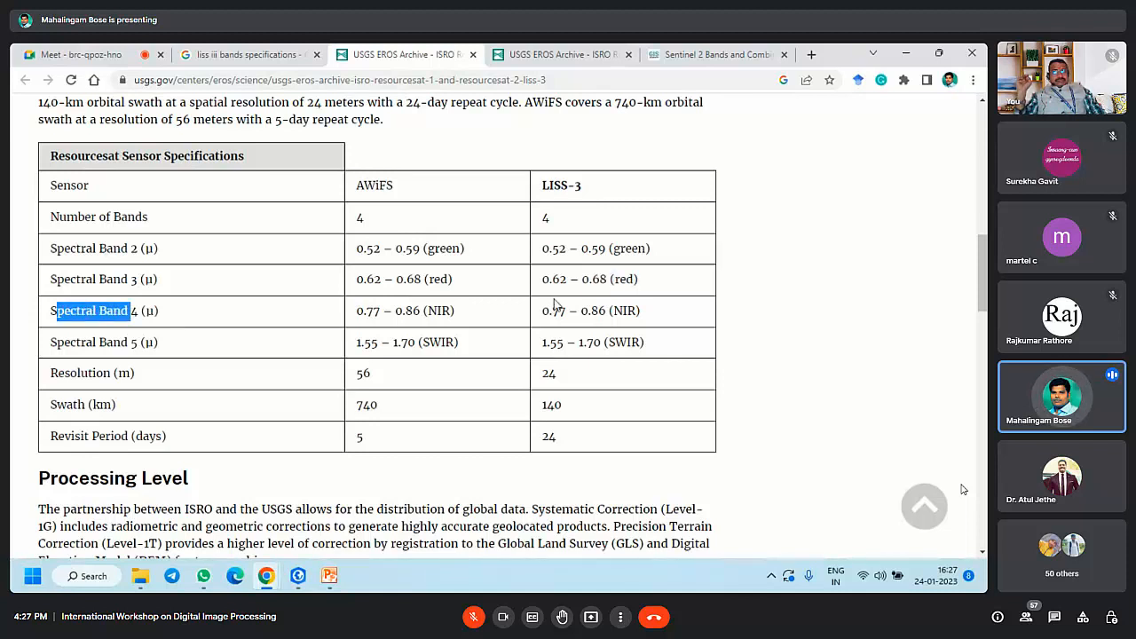
drag(543, 315, 592, 314)
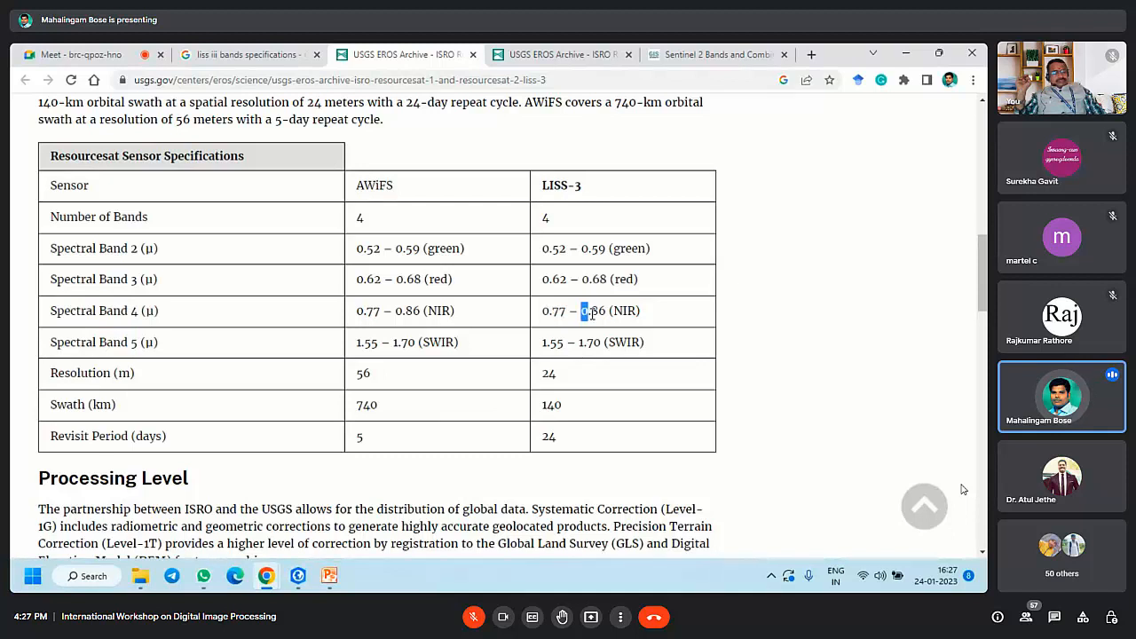
click(622, 312)
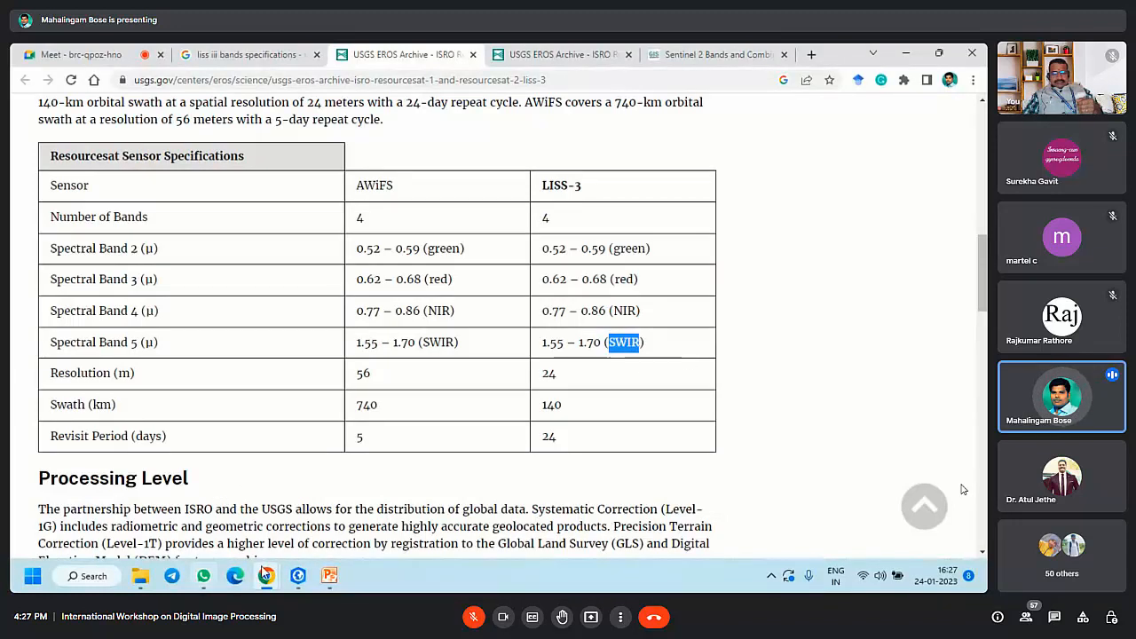
Step: Return to the l3e43t1018may19 folder in File Explorer and clear the selection of the band images
click(299, 575)
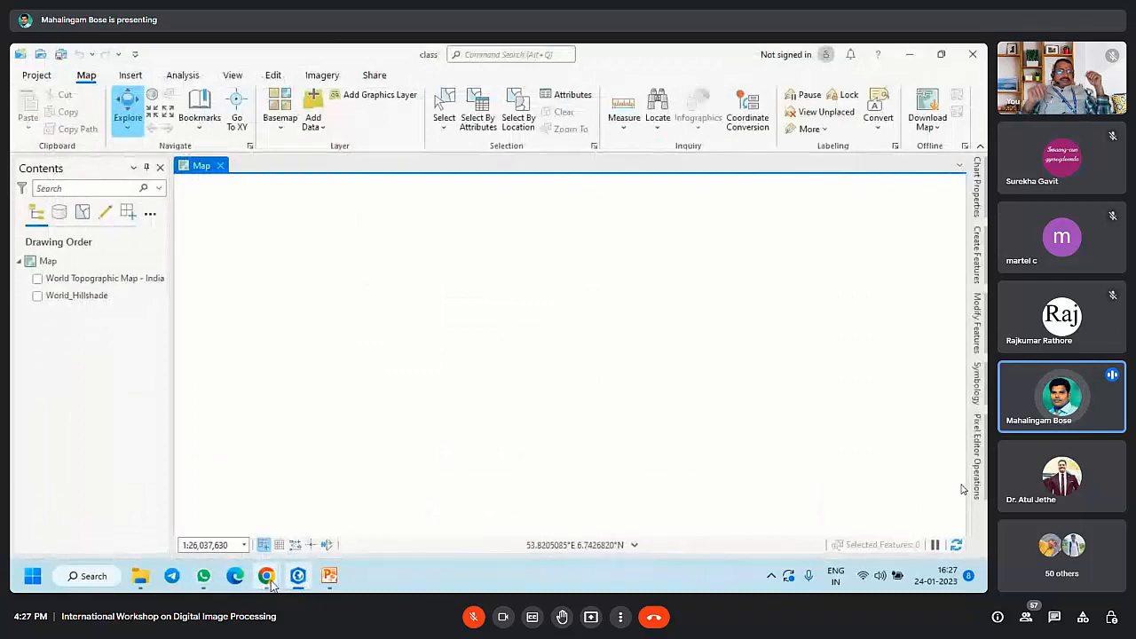
click(140, 576)
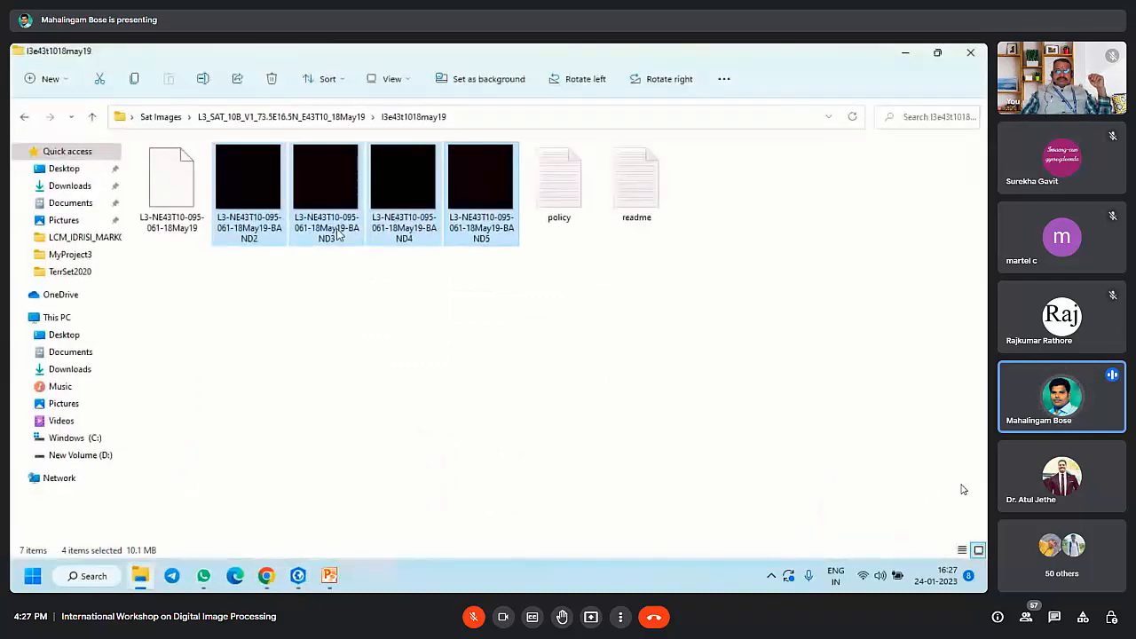
click(371, 315)
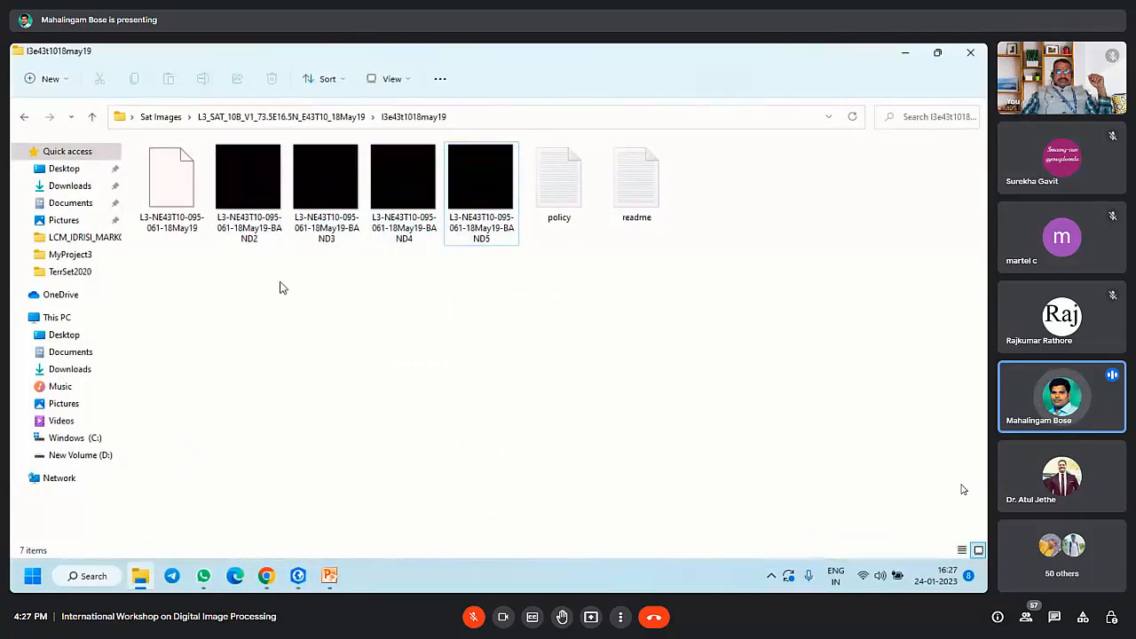
Step: Switch to ArcGIS Pro, start adding data to the Map and browse through Desktop and Sat Images to the l3e43t1018may19 subfolder
click(298, 576)
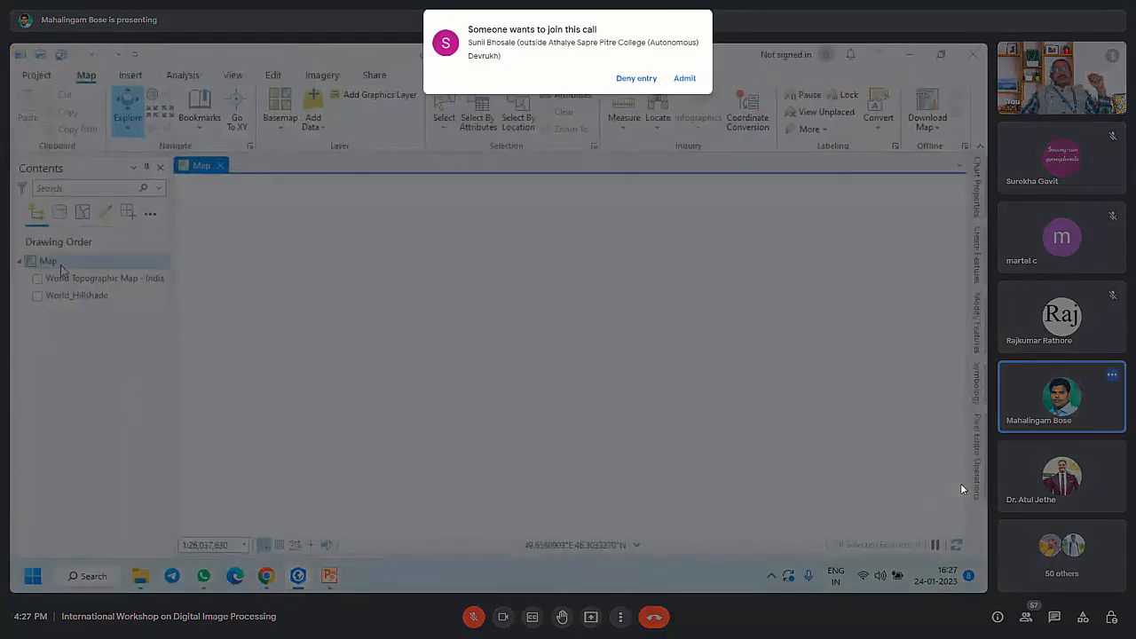
right_click(61, 265)
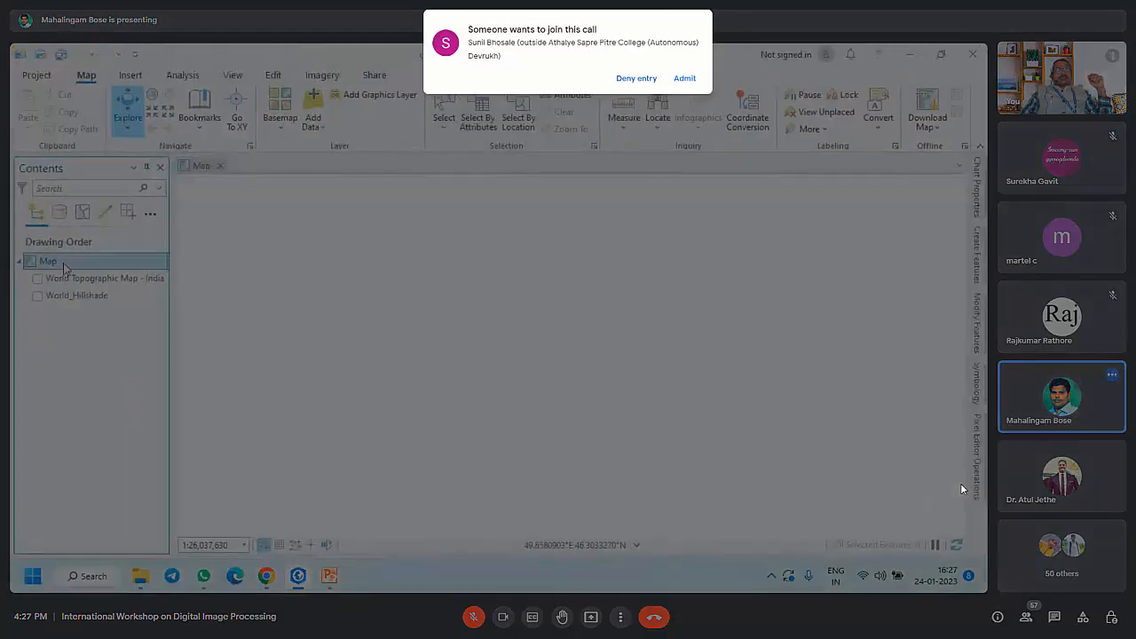
click(112, 207)
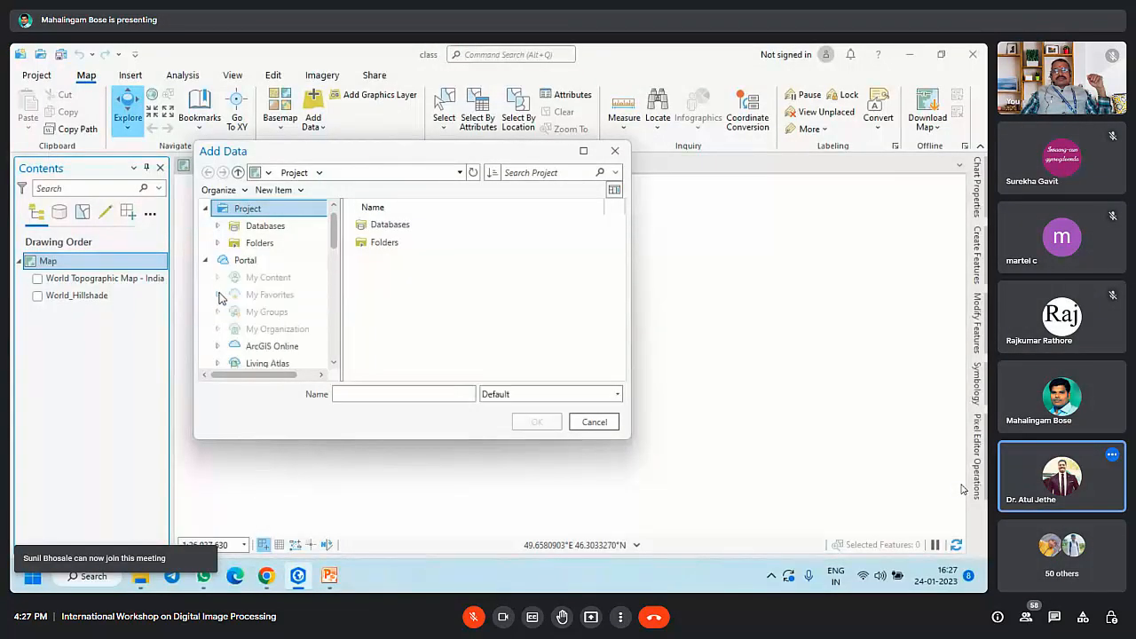
scroll(291, 307, down, 2)
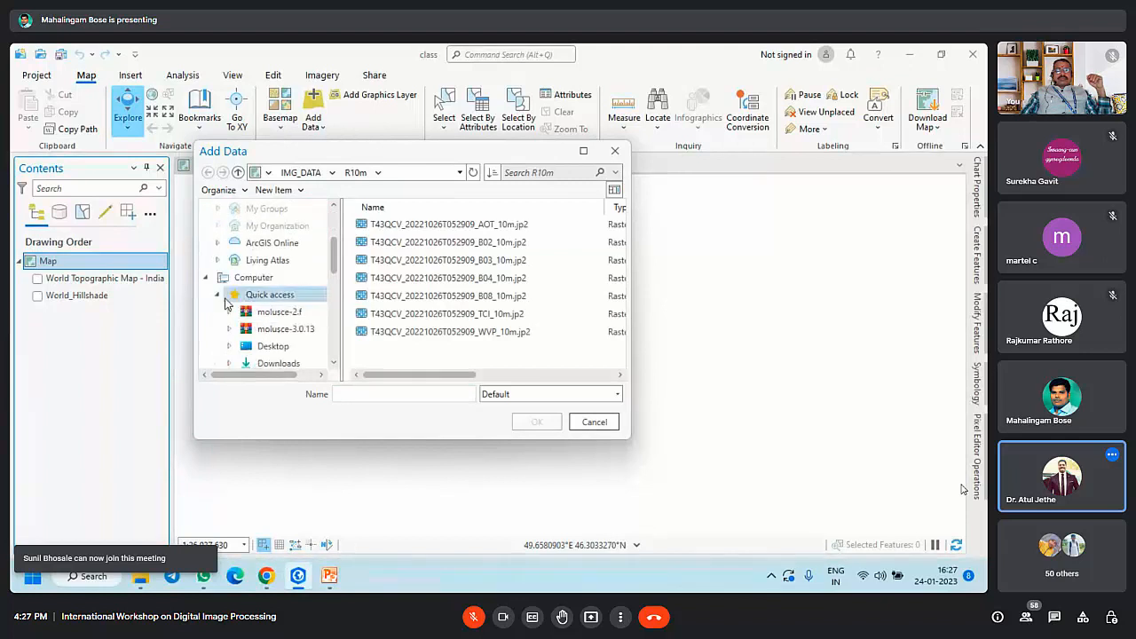
click(267, 346)
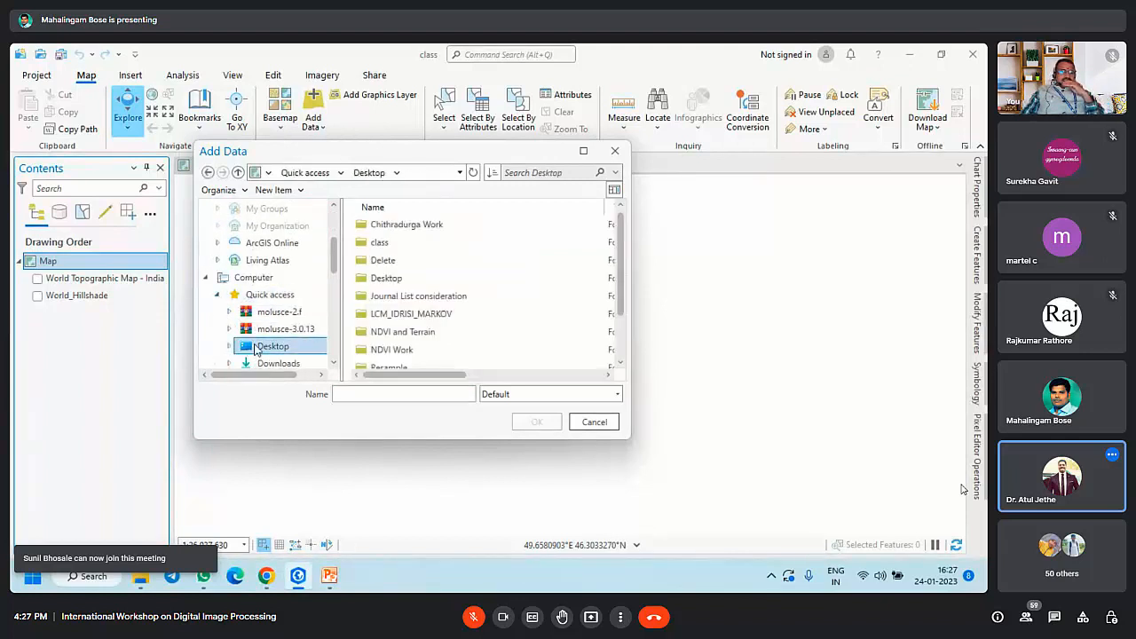
double_click(412, 246)
click(366, 174)
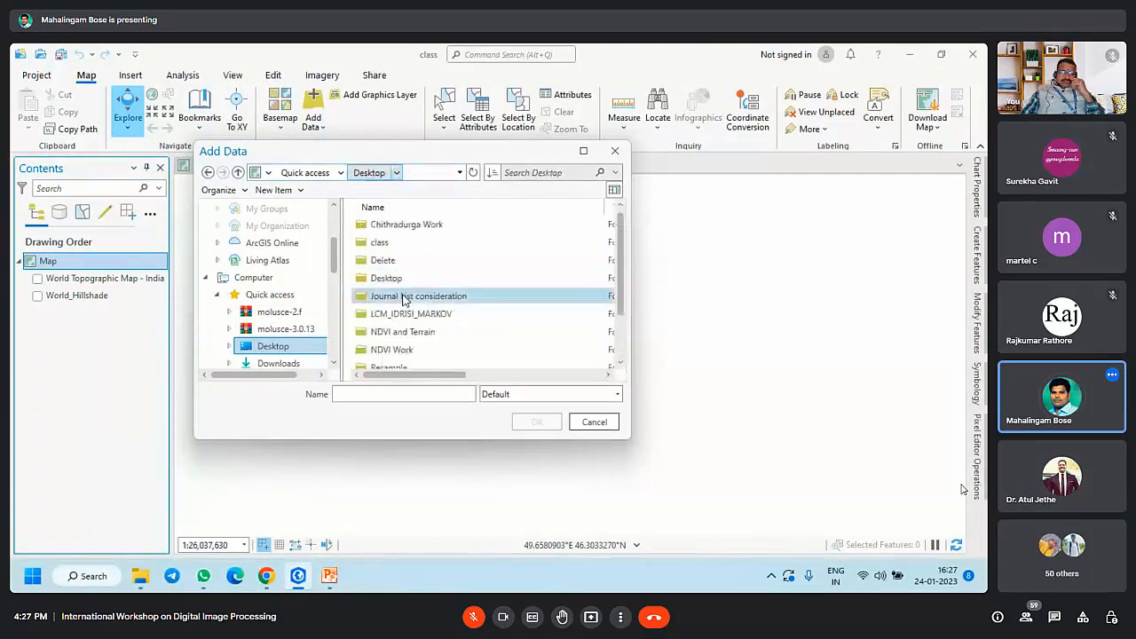
scroll(404, 302, down, 1)
double_click(401, 331)
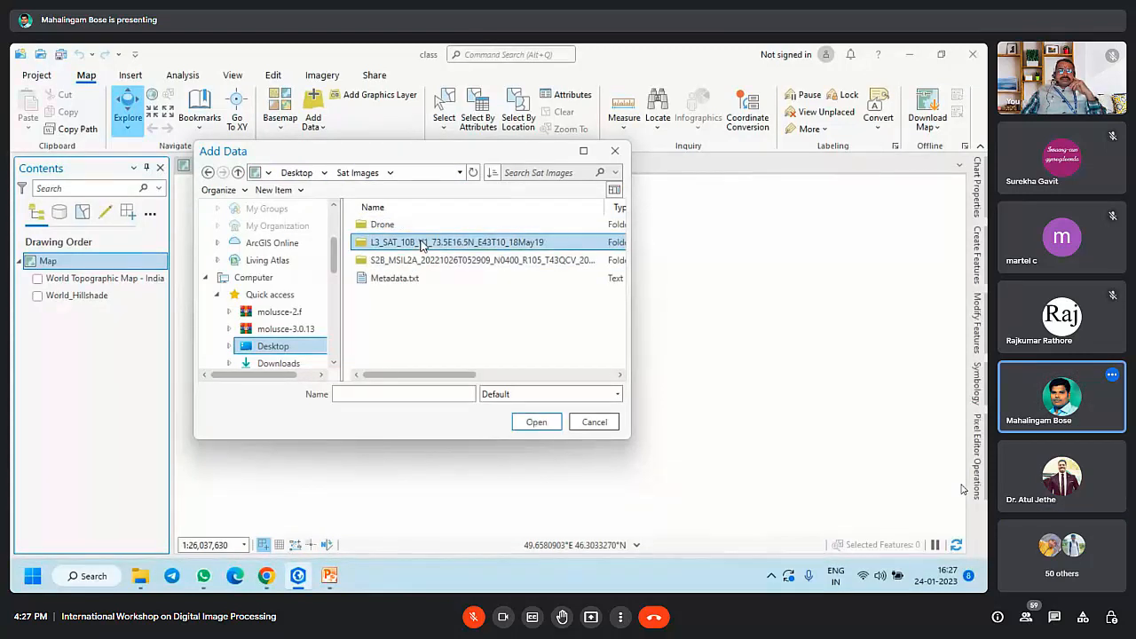
double_click(422, 243)
double_click(423, 224)
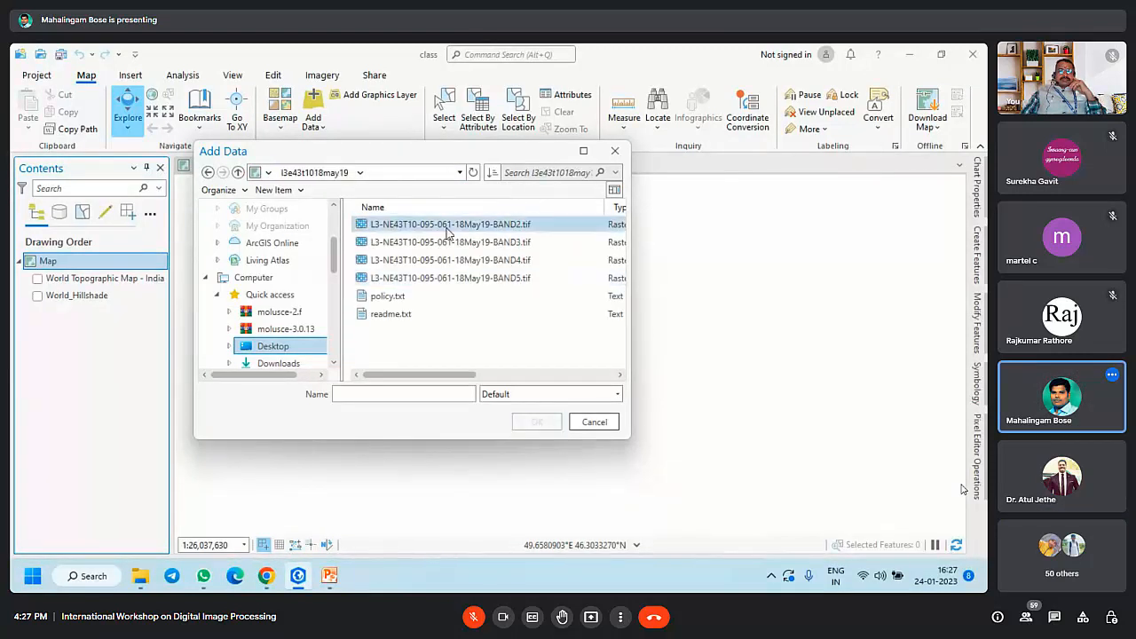
Step: Add the BAND2, BAND3, BAND4 and BAND5 TIFF files to the map, building pyramids and always using this choice
click(449, 228)
ctrl+click(453, 243)
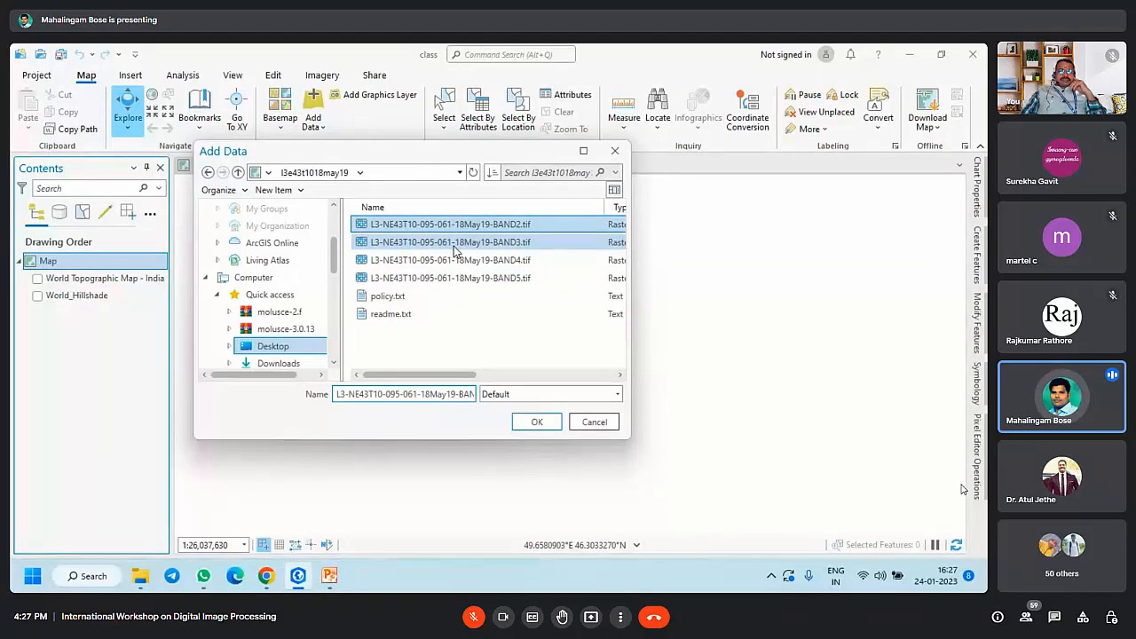
ctrl+click(454, 260)
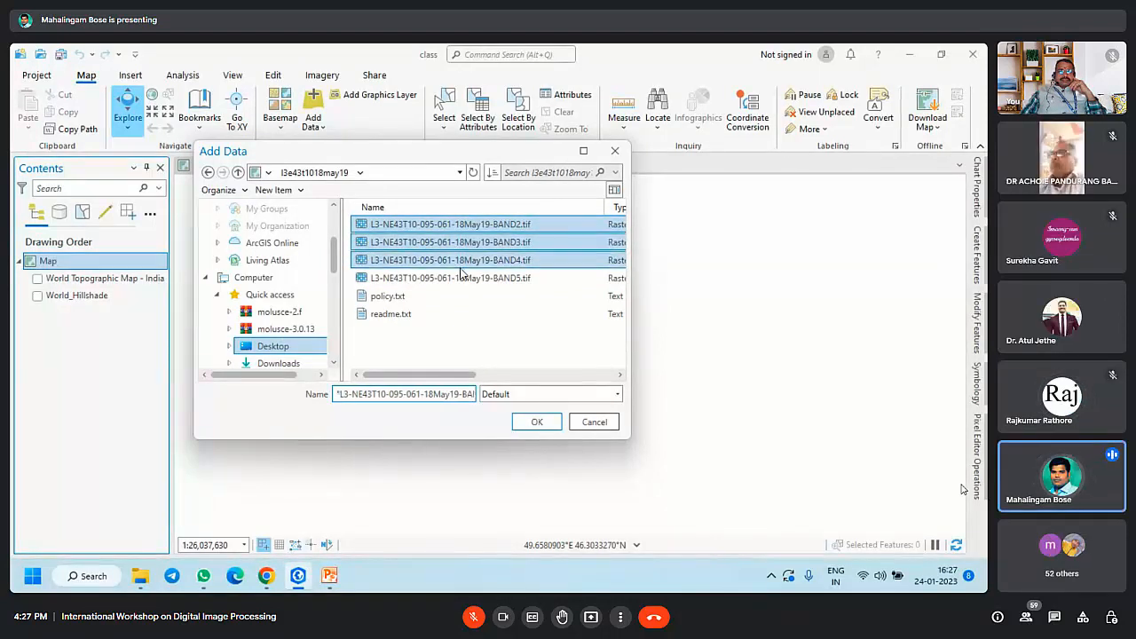
ctrl+click(457, 279)
click(537, 421)
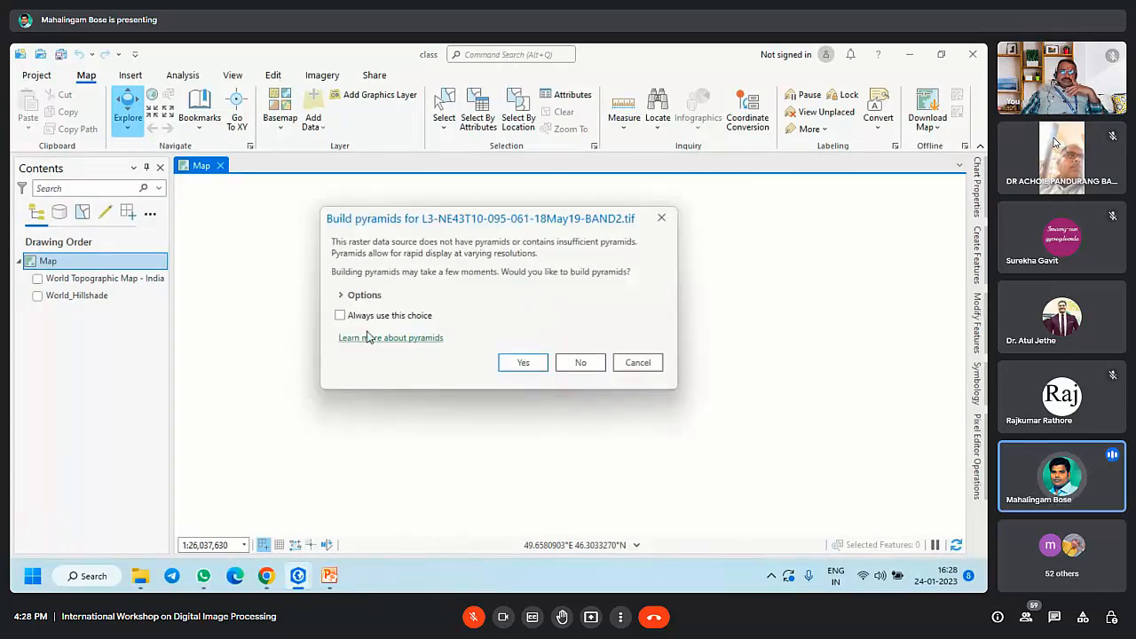
click(353, 315)
click(523, 362)
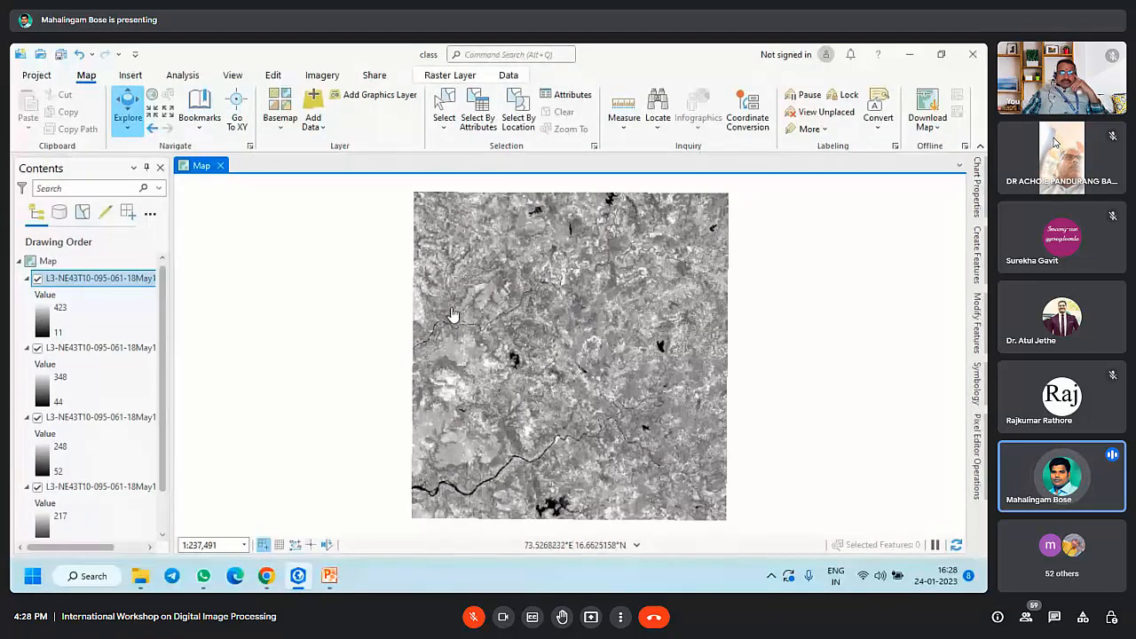
Step: Hide the BAND5 and BAND4 layers to view the band beneath, and widen the Contents pane to show full layer names
scroll(490, 362, up, 1)
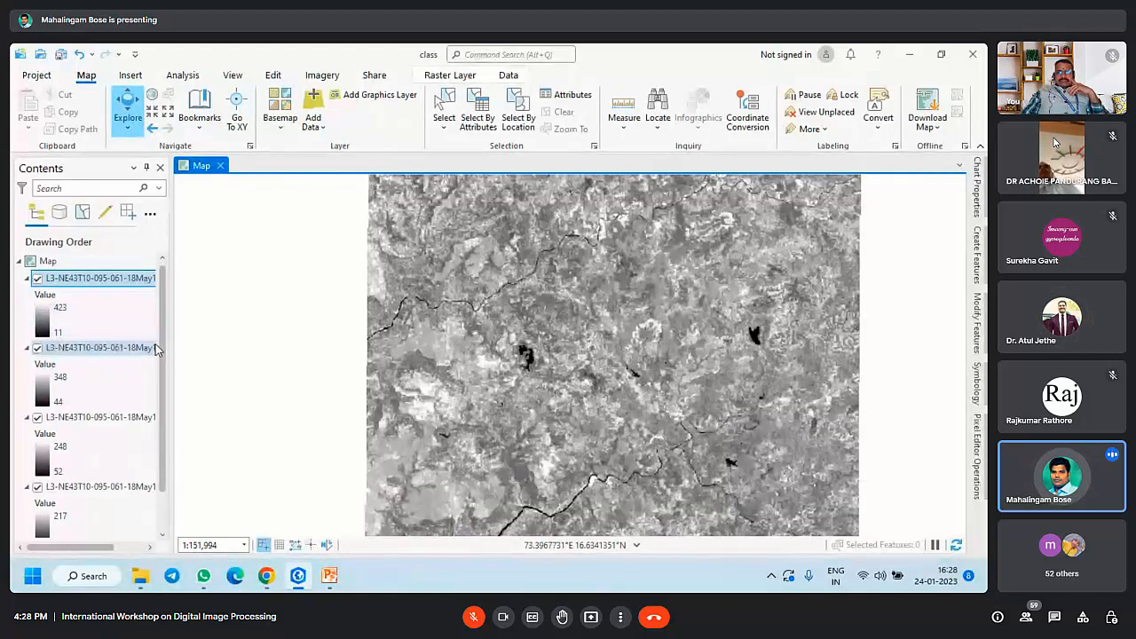
scroll(146, 430, down, 2)
scroll(152, 435, up, 2)
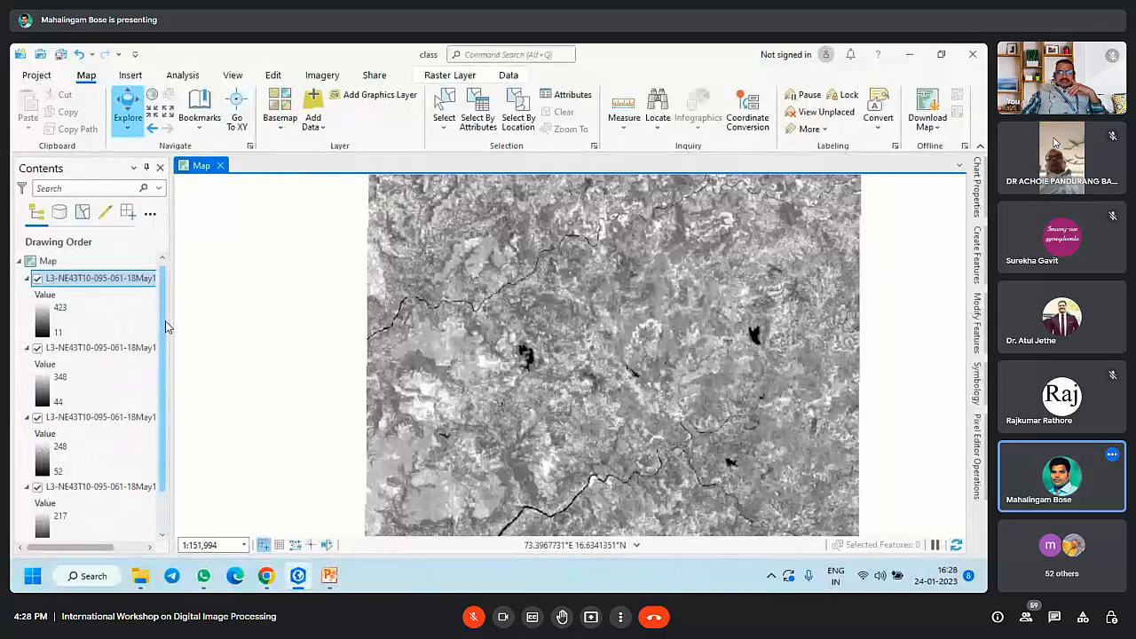
click(38, 278)
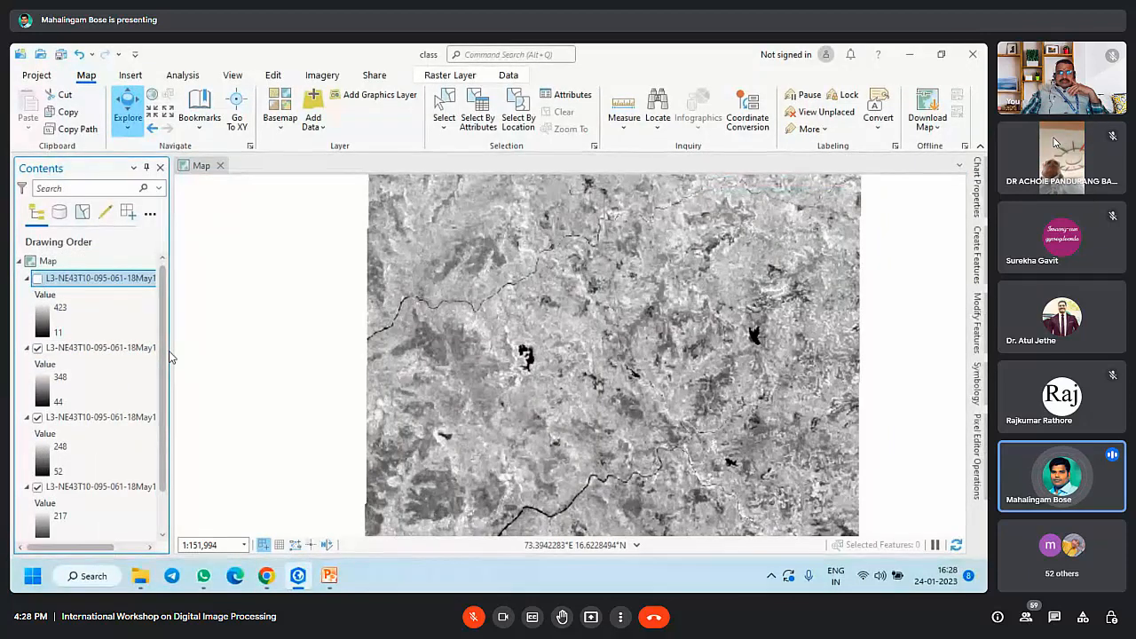
drag(172, 356, 324, 379)
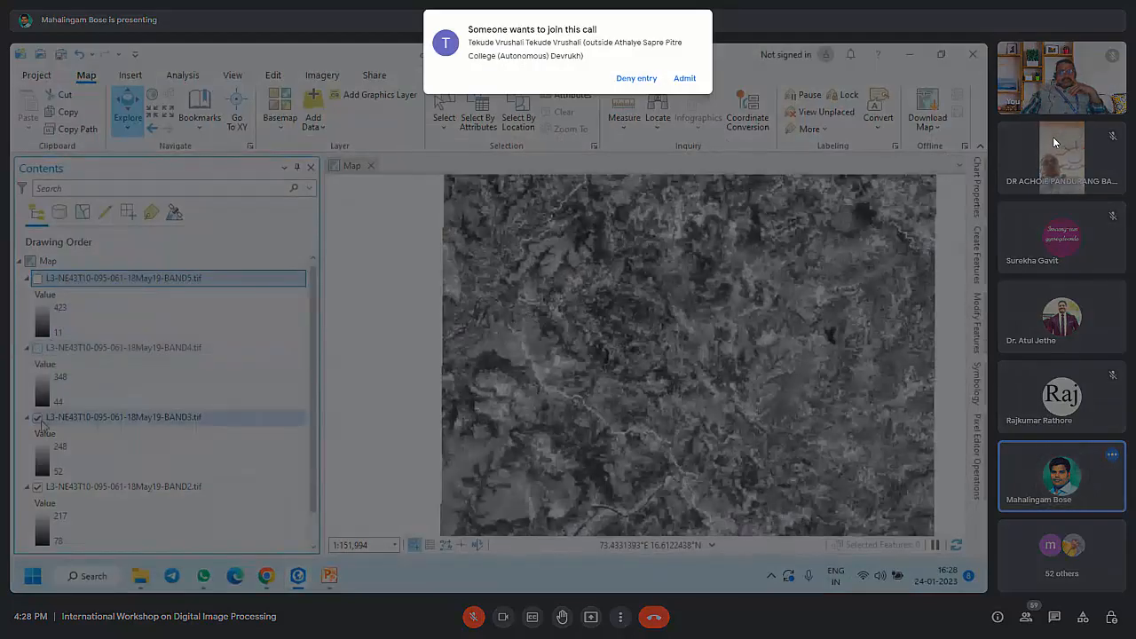
Step: Admit the waiting participants to the call and examine the dark water body in the BAND5 image at about 1:25,500 scale
click(684, 78)
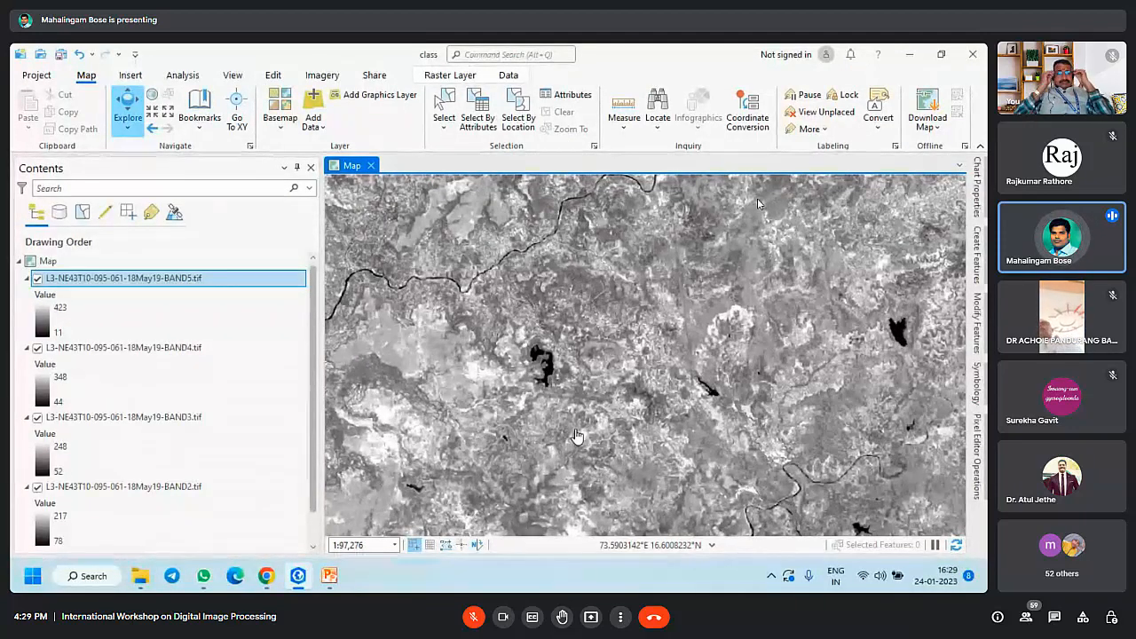
scroll(537, 378, up, 2)
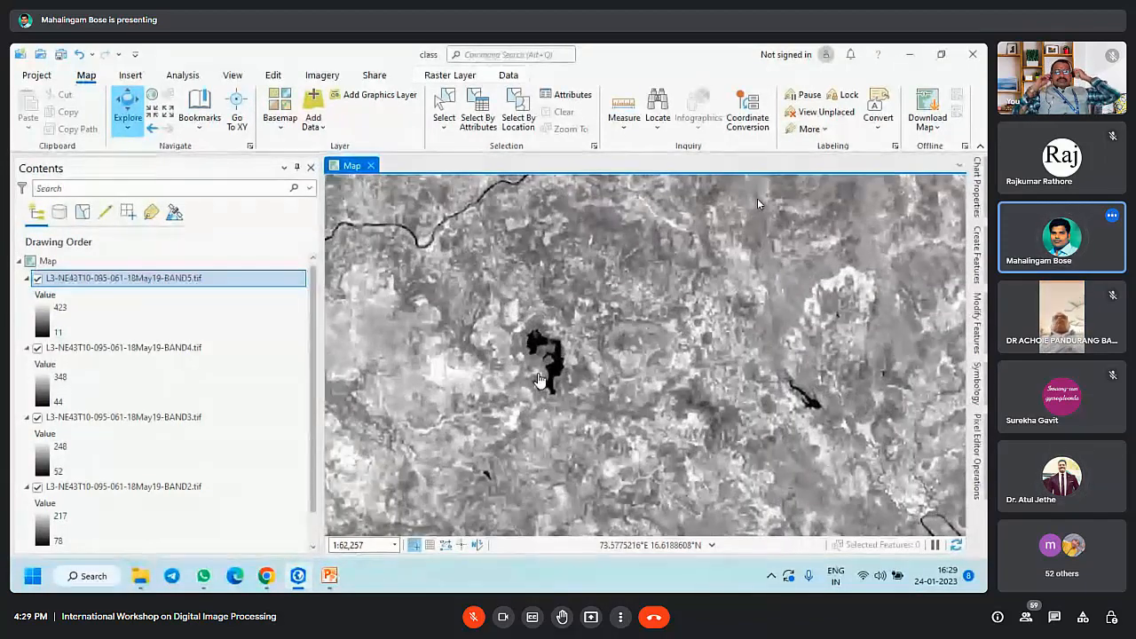
scroll(584, 346, up, 3)
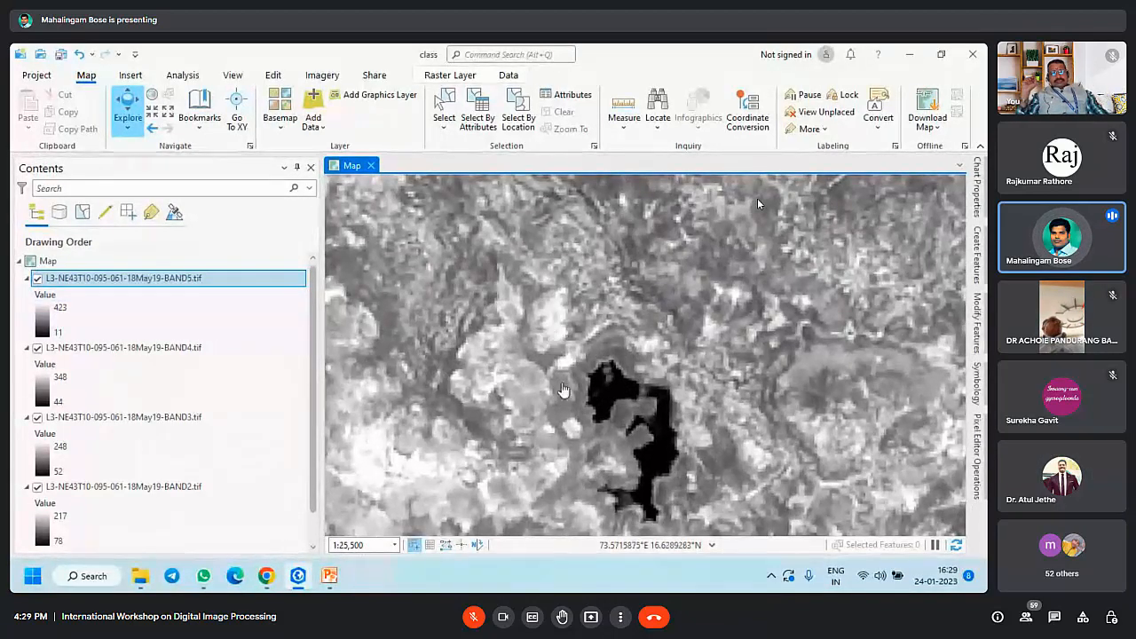
drag(570, 368, 532, 361)
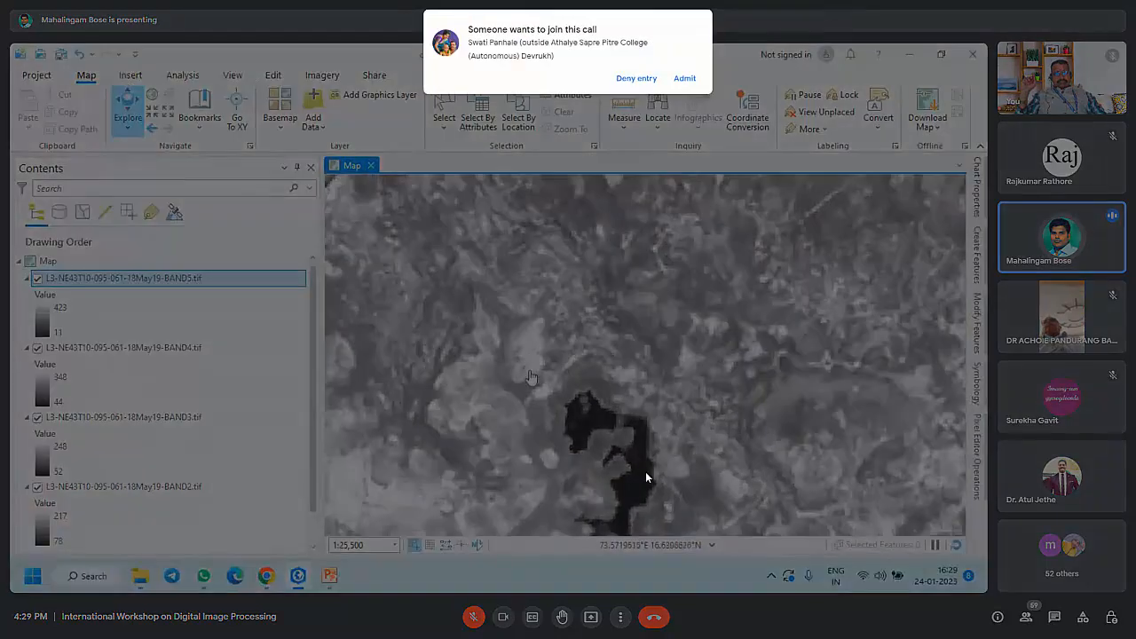
click(683, 79)
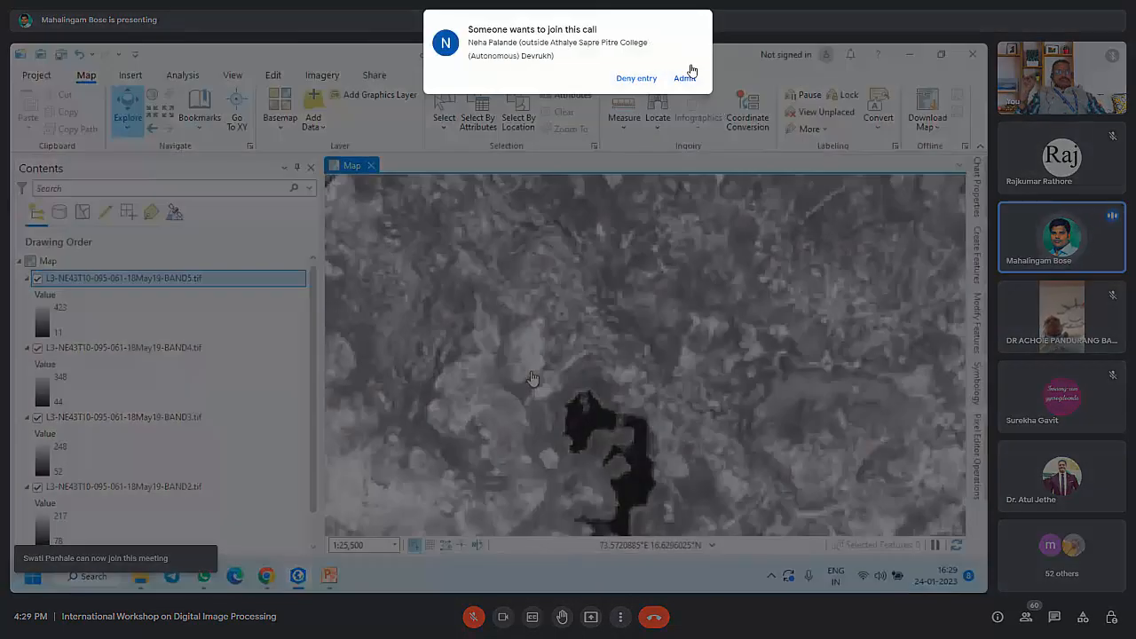
click(684, 78)
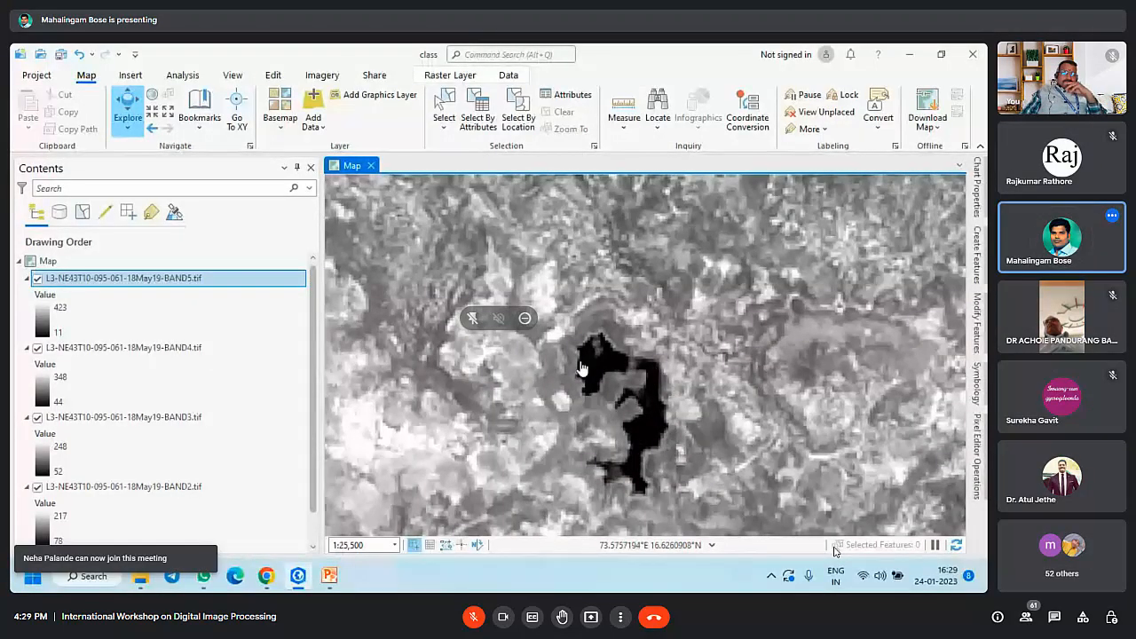
drag(582, 391, 602, 330)
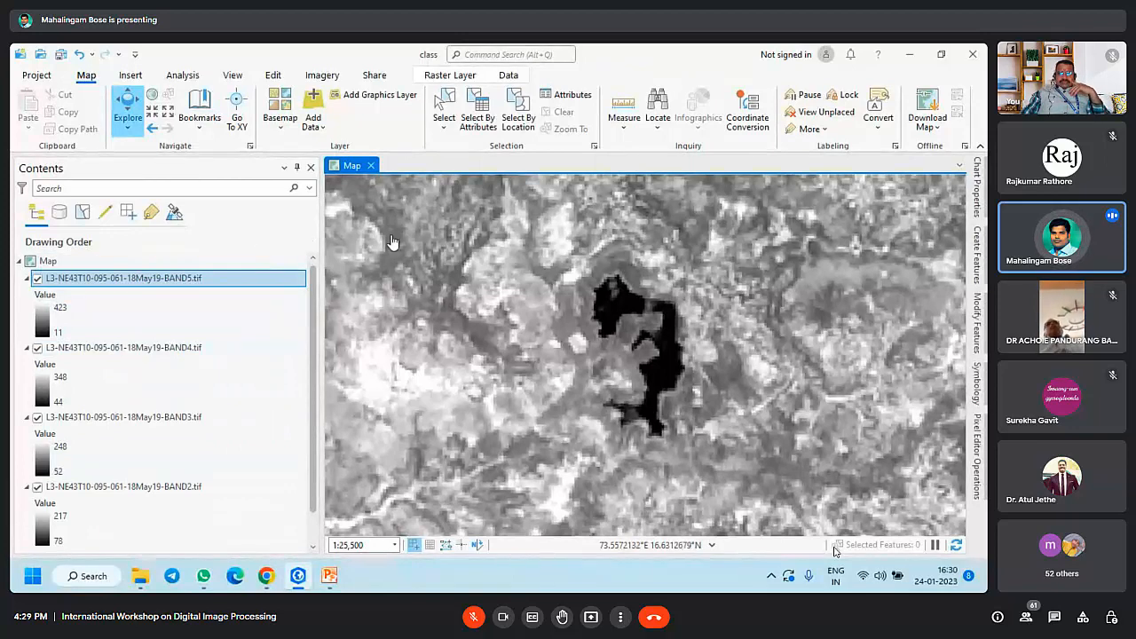
Step: Read the BAND5 pixel value at a point just northwest of the dark water body
click(560, 248)
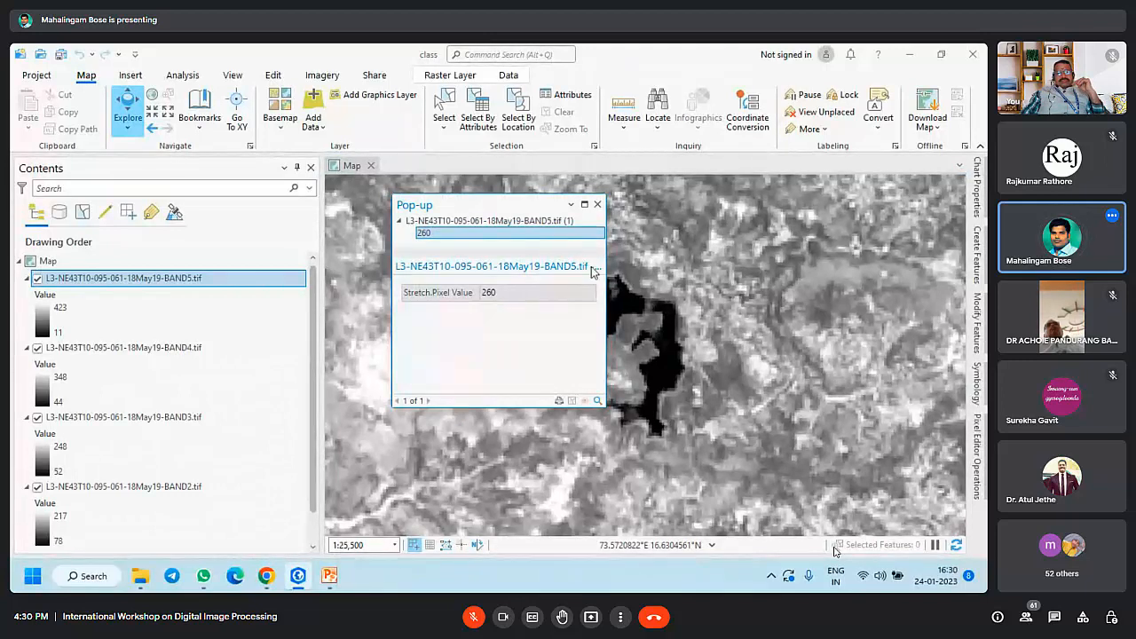
click(546, 221)
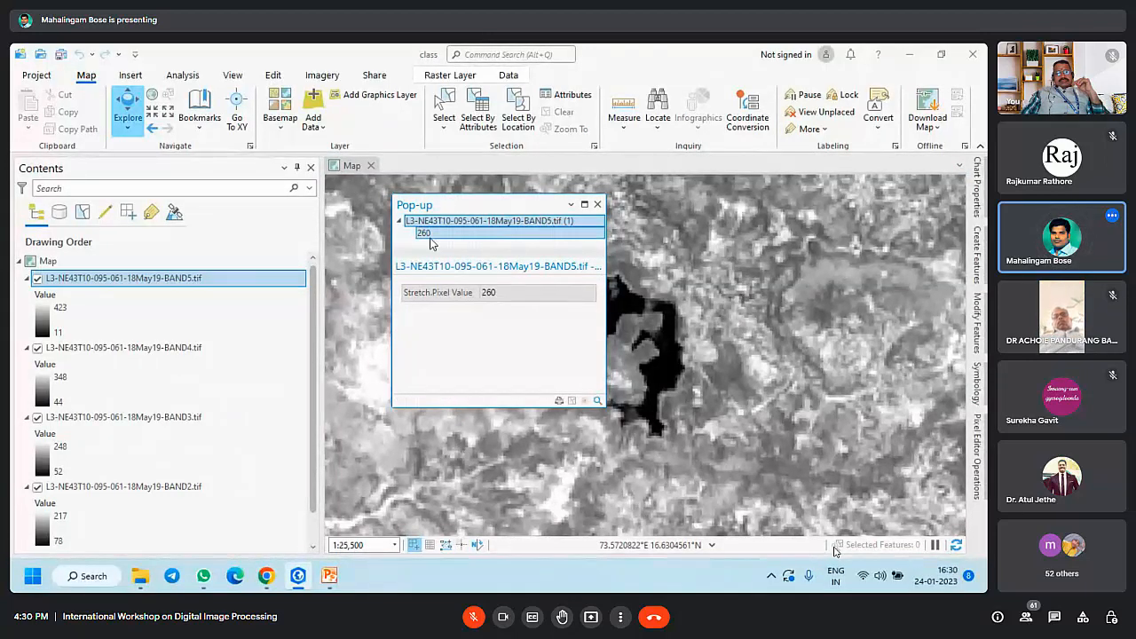
Step: Move the pop-up clear of the dark water body, hide BAND5 to examine BAND4 at 1:4,278 scale, and show BAND5 again
double_click(487, 293)
drag(528, 210, 840, 240)
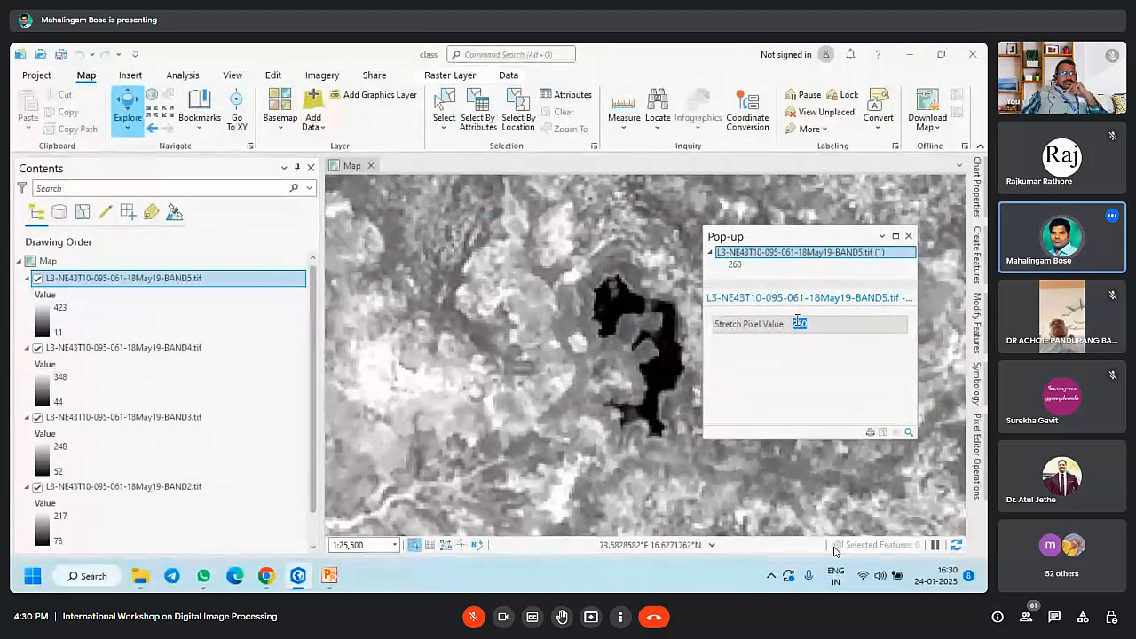
click(39, 279)
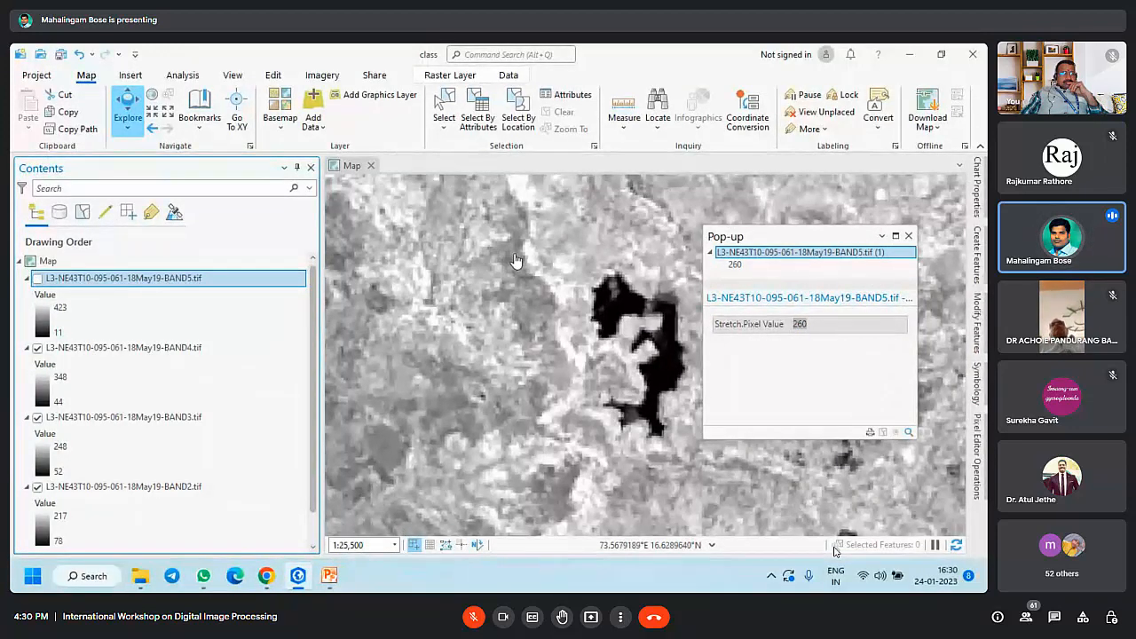
scroll(490, 257, up, 3)
scroll(547, 286, up, 1)
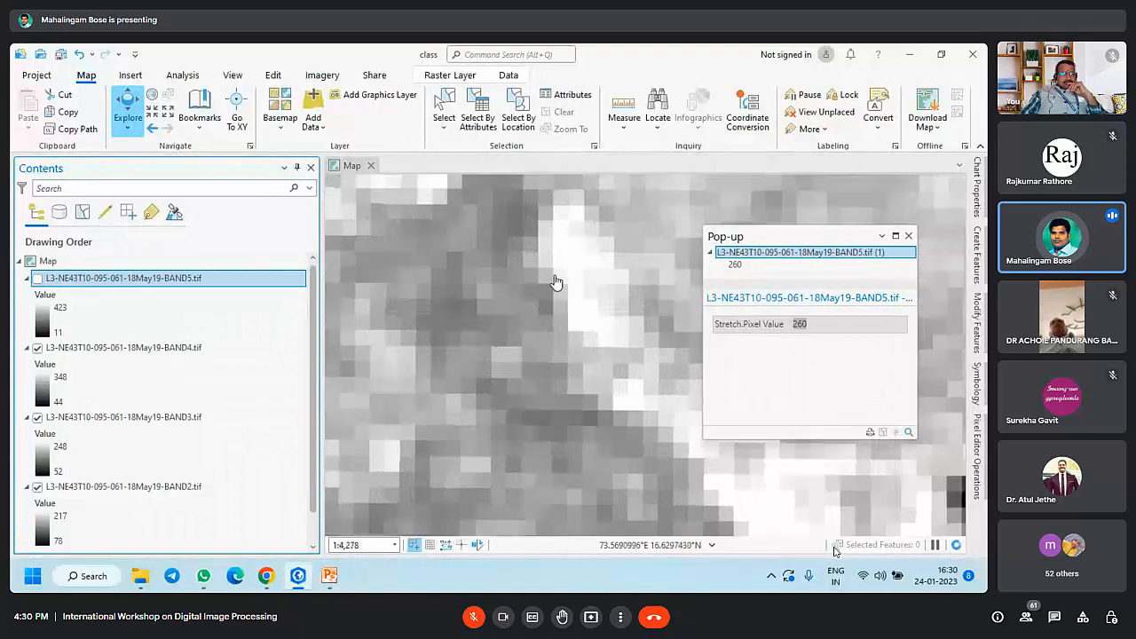
click(38, 279)
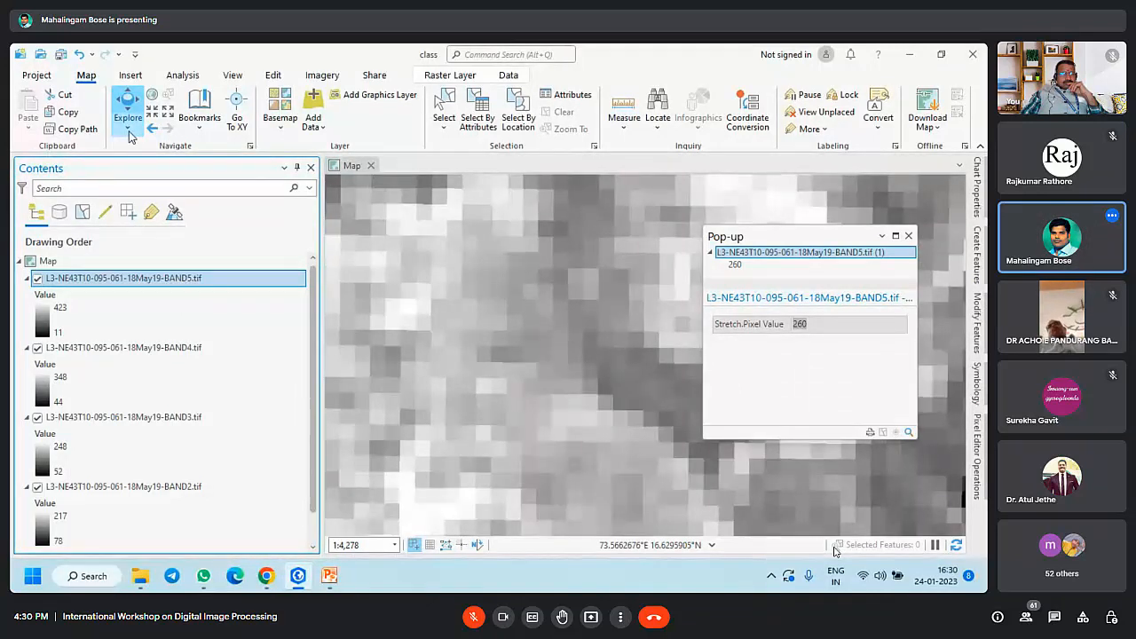
Step: Set Explore to report Visible Layers and read one pixel's values in all four bands in an enlarged pop-up
click(129, 132)
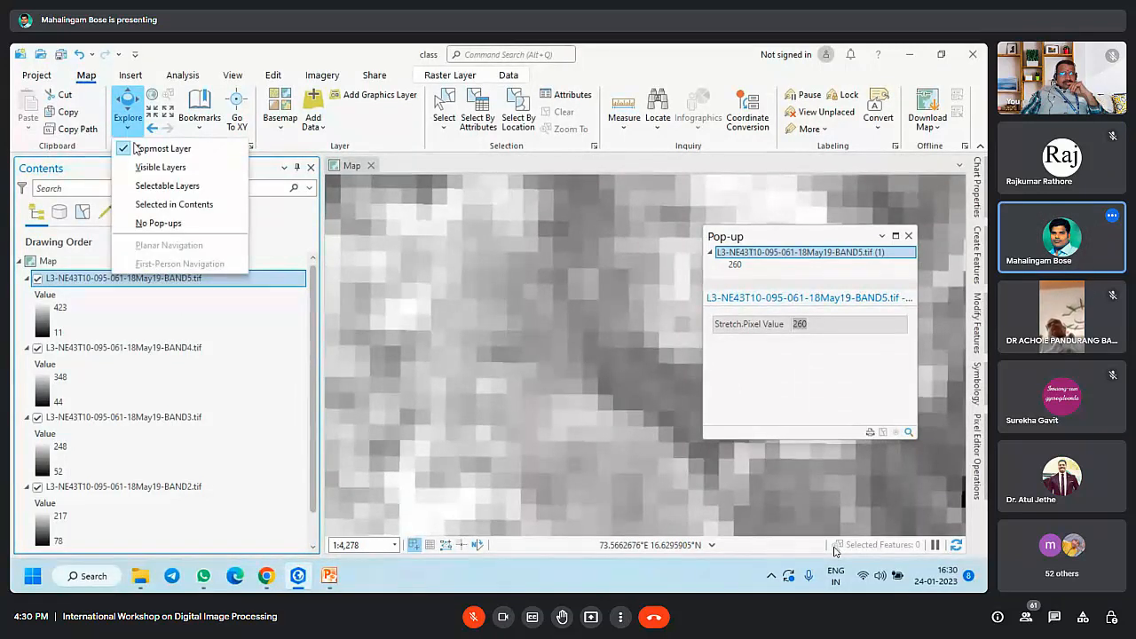
click(147, 168)
click(910, 236)
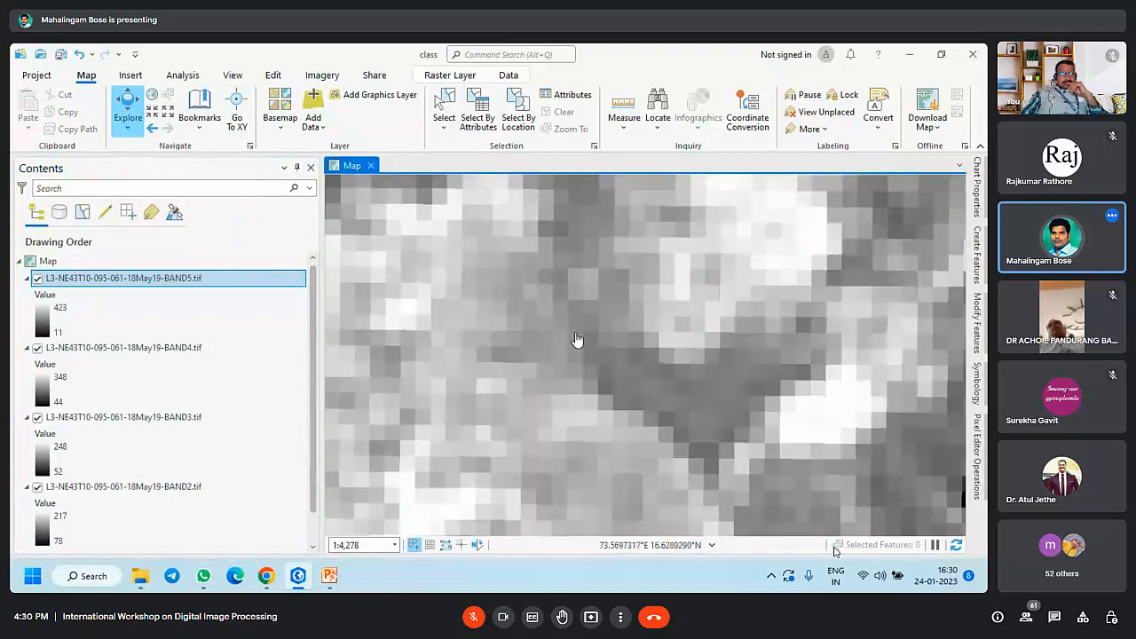
click(546, 236)
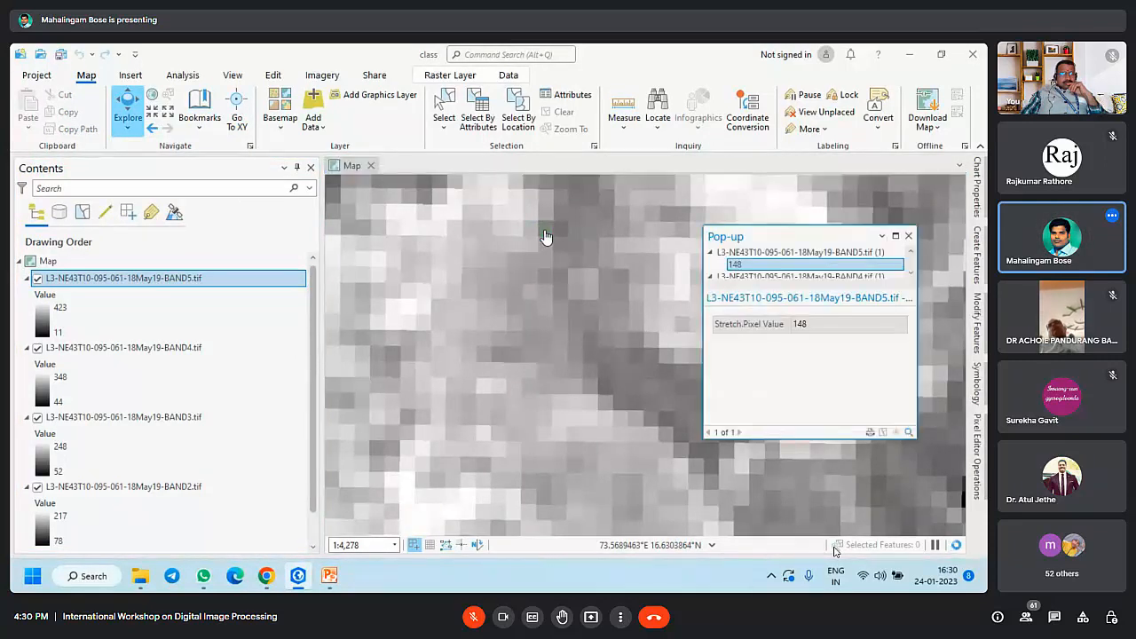
double_click(769, 439)
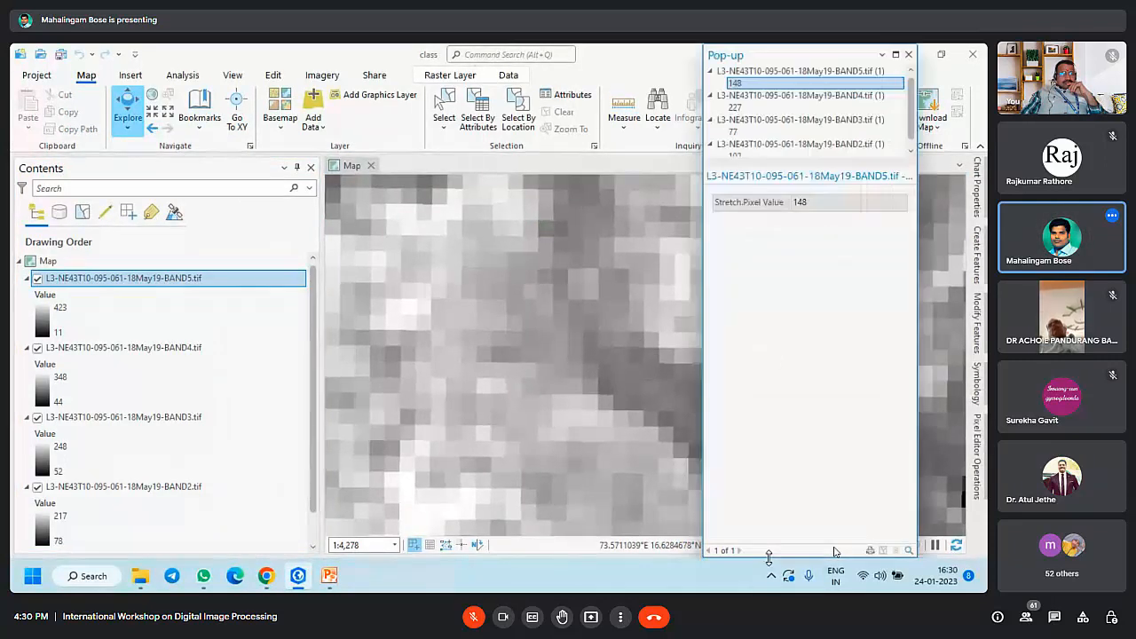
mouse_move(783, 169)
mouse_down()
mouse_move(795, 311)
mouse_move(783, 183)
mouse_up()
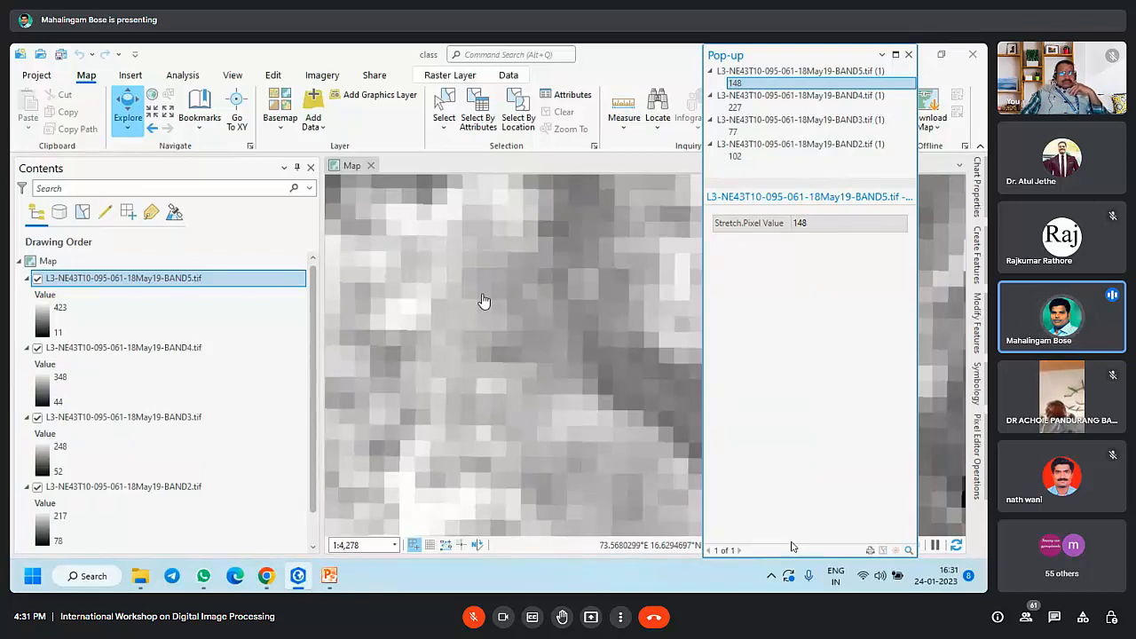
Step: Close the pixel pop-up and examine the water bodies and rivers across the wider BAND5 image
scroll(484, 301, down, 5)
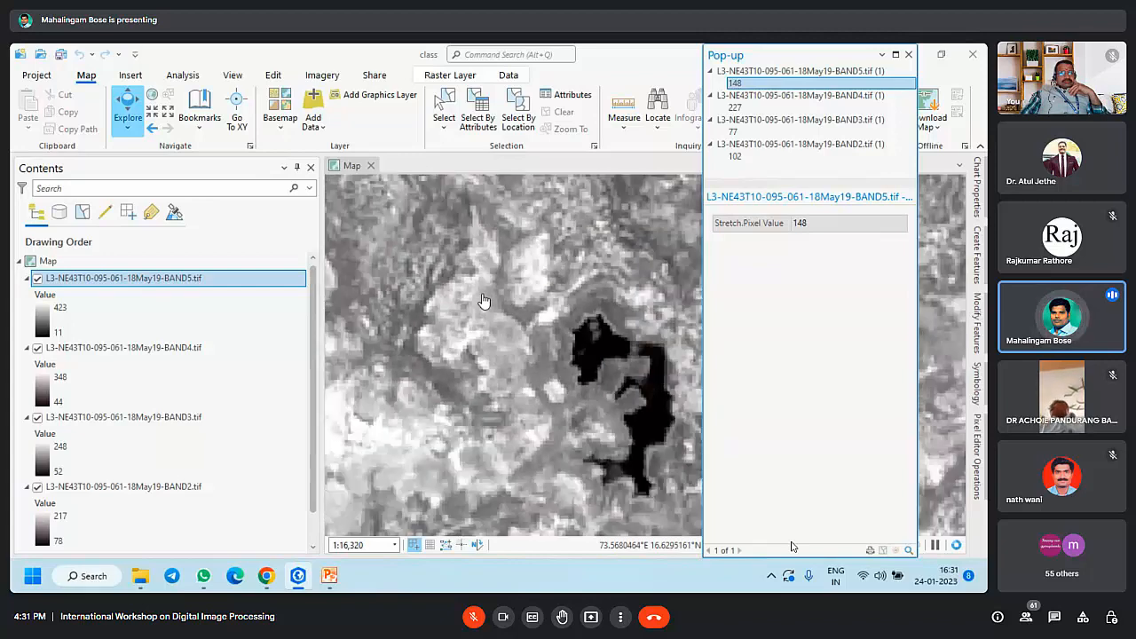
scroll(484, 302, down, 2)
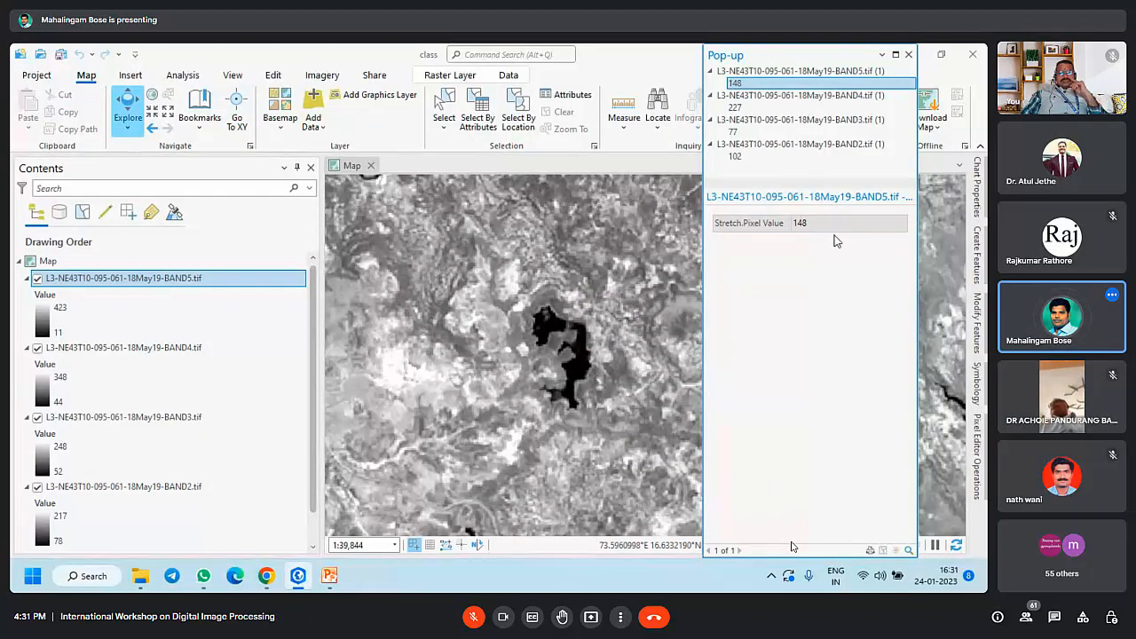
click(908, 56)
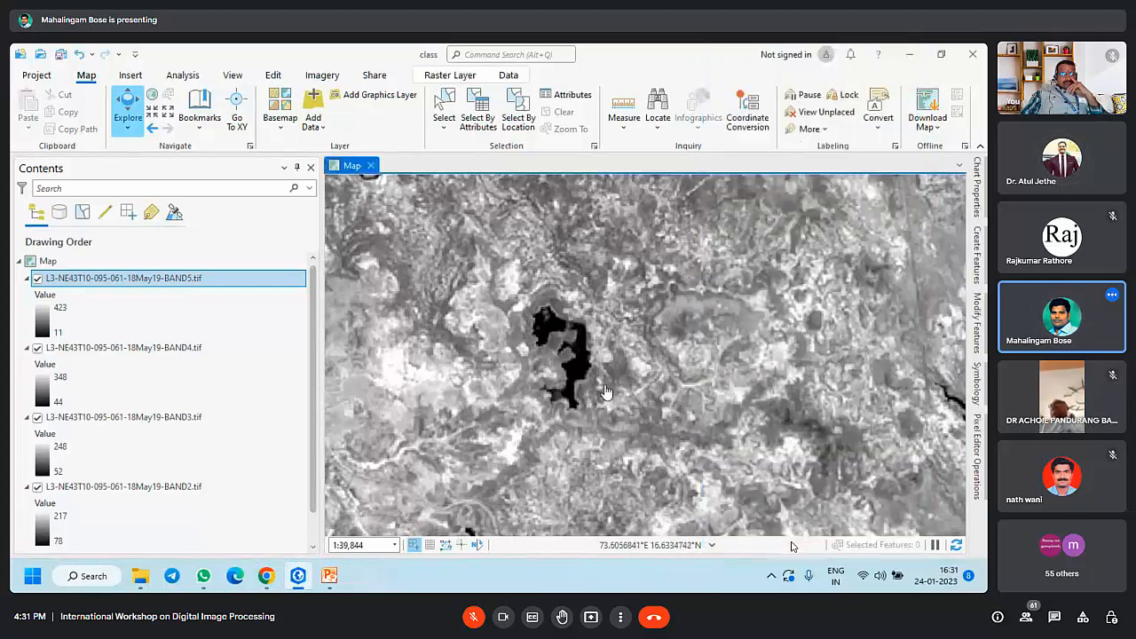
scroll(581, 375, down, 2)
scroll(582, 376, up, 1)
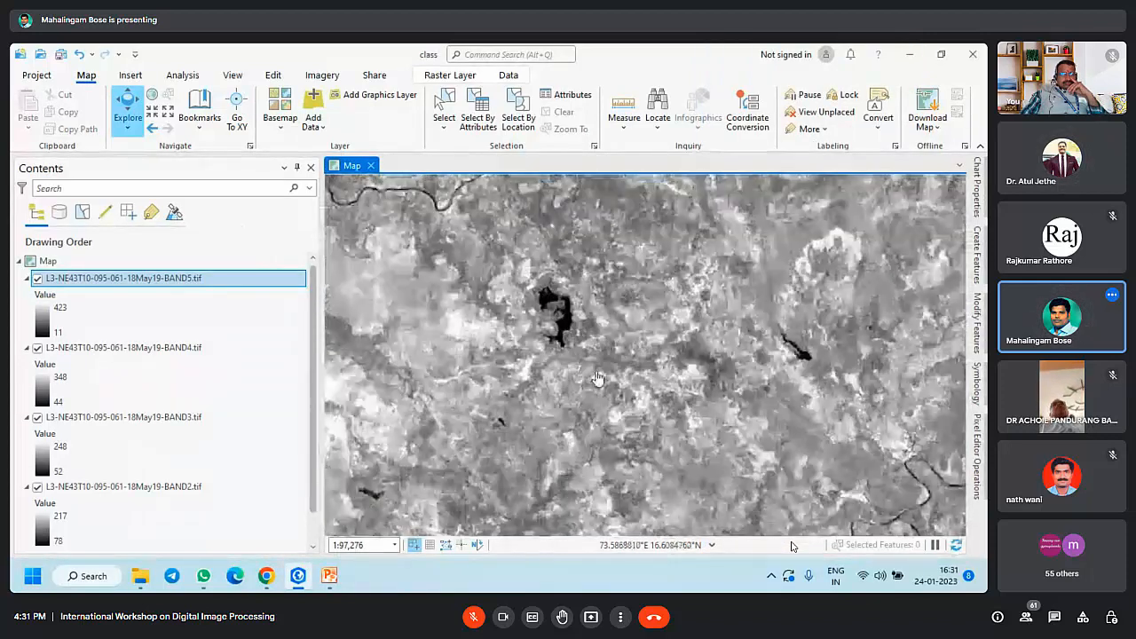
scroll(867, 361, up, 1)
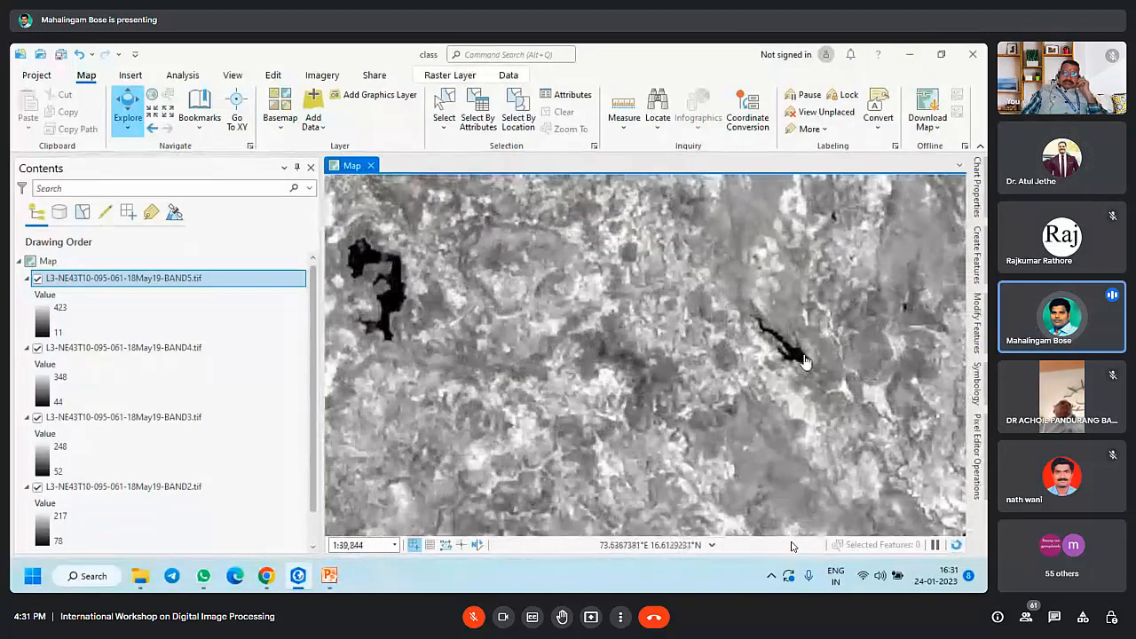
scroll(630, 353, down, 2)
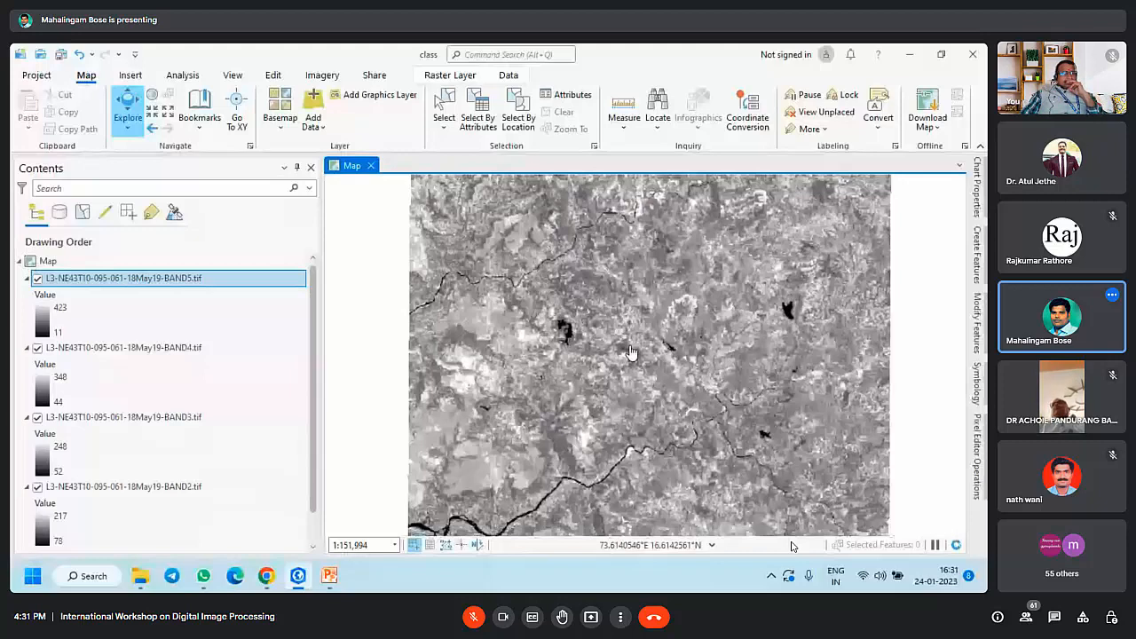
Step: Read the four band values of a dark grey land pixel and of the narrow bright patch beside it at 1:6,685 scale
scroll(630, 353, up, 7)
click(557, 344)
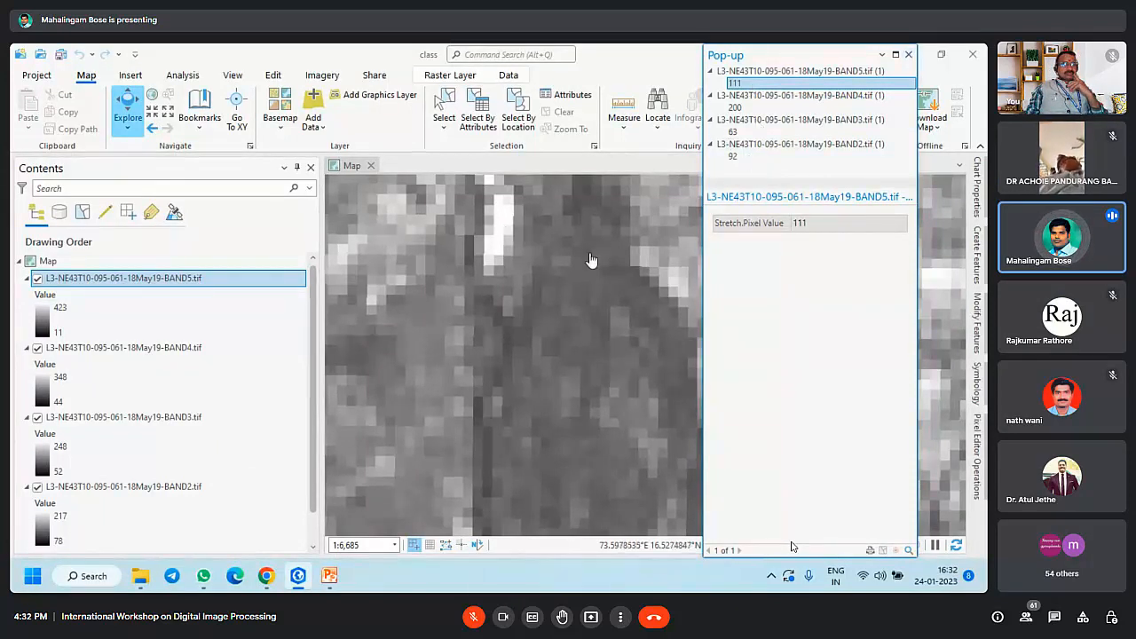
click(501, 230)
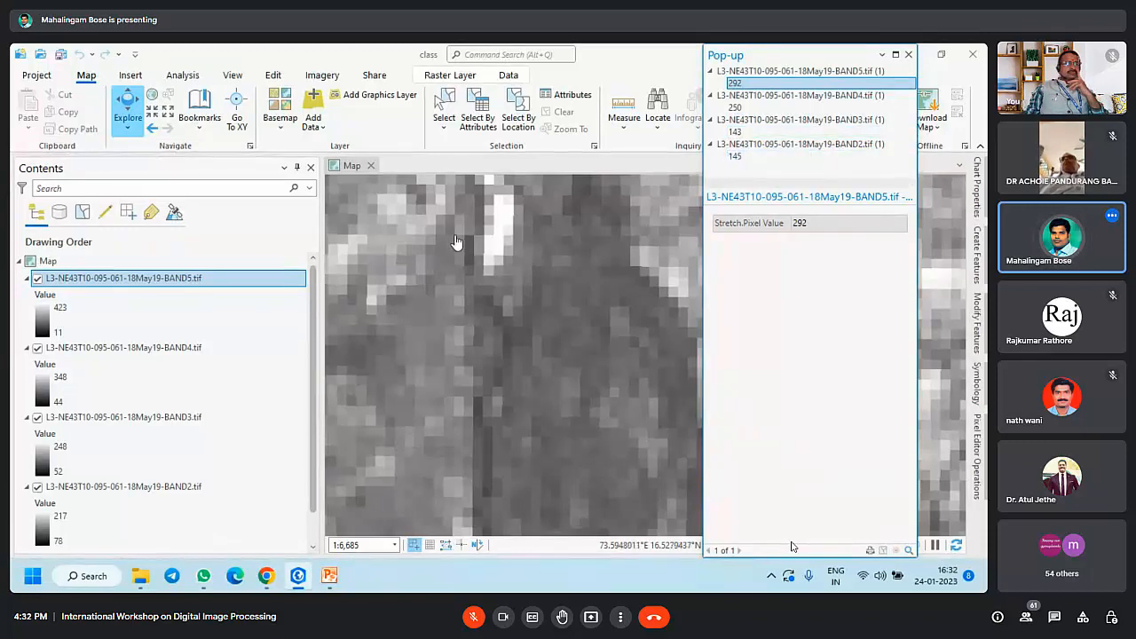
Step: Read the four band values of a pixel in the black reservoir near the image's southern edge, and admit the waiting participant
scroll(451, 241, down, 5)
scroll(506, 355, up, 4)
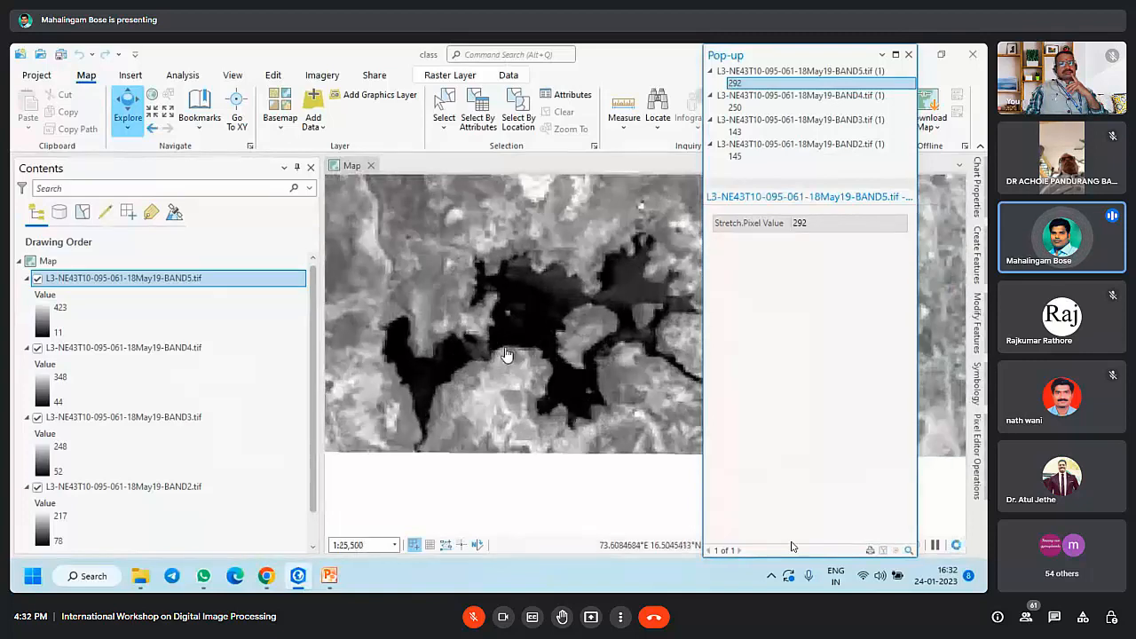
click(501, 321)
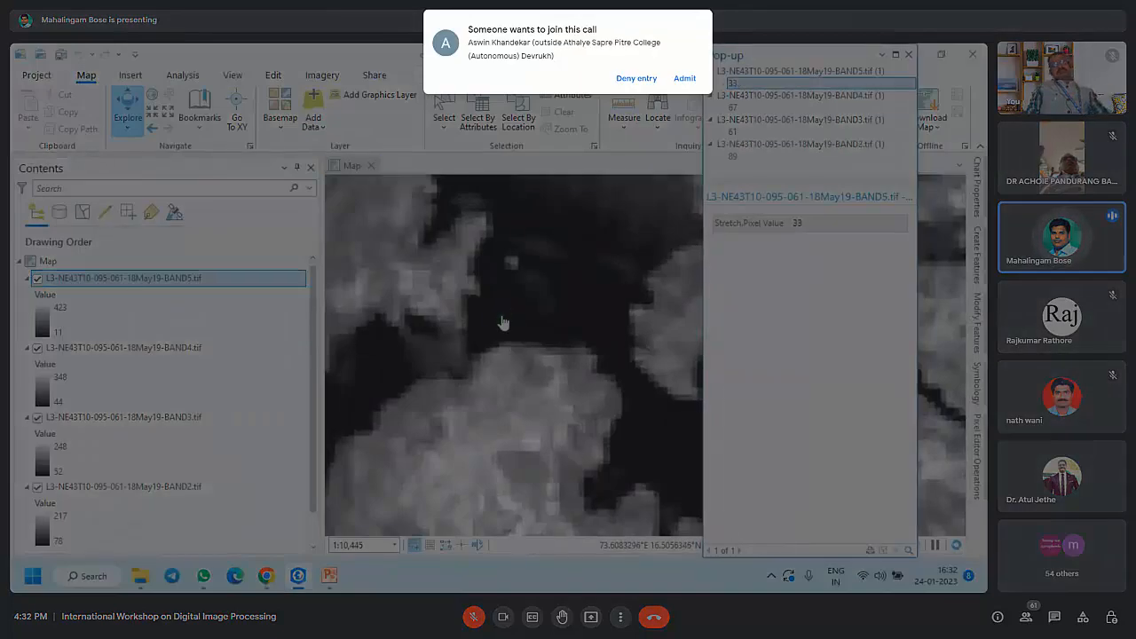
click(685, 79)
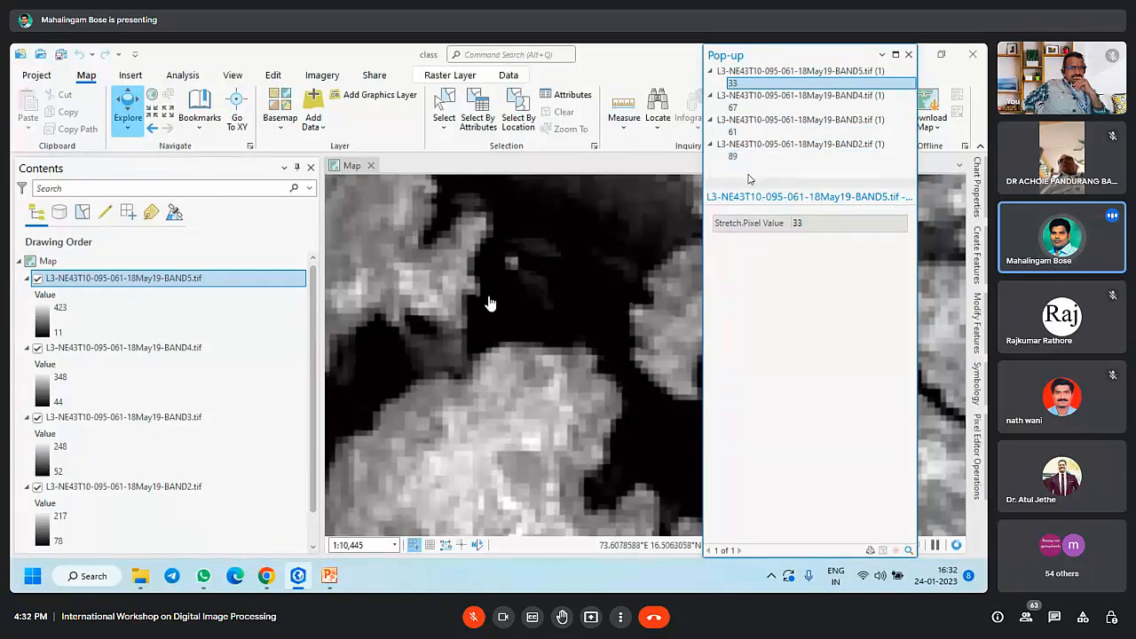
Step: Close the pixel pop-up and view the whole image in the middle of the map at 1:371,080 scale, reviewing the layer list
scroll(524, 292, down, 3)
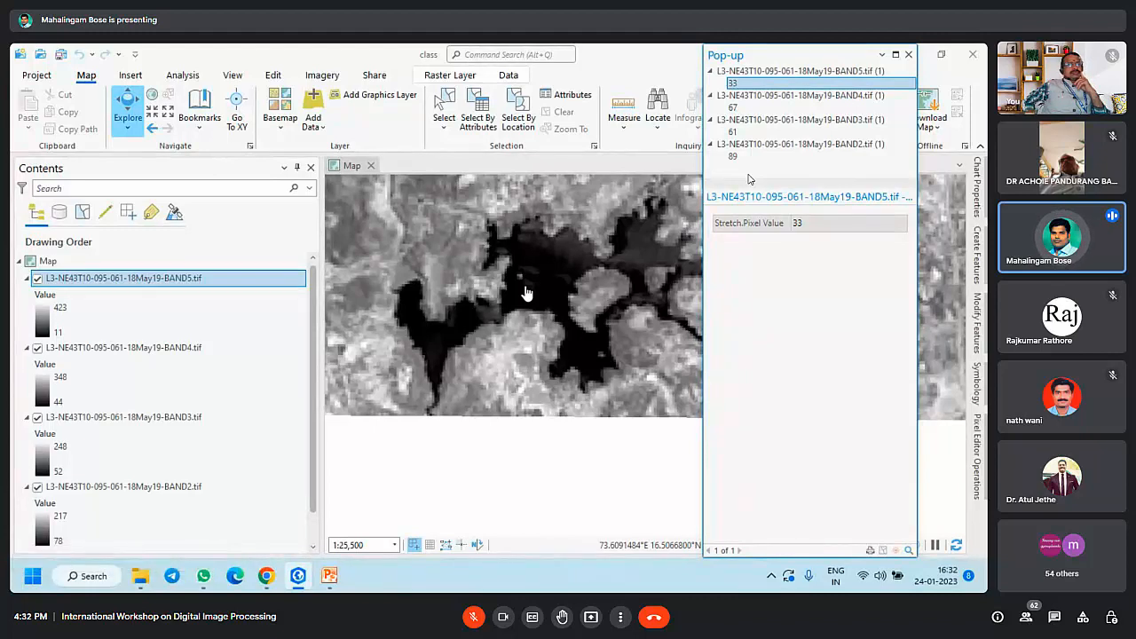
scroll(526, 292, down, 3)
scroll(527, 300, down, 3)
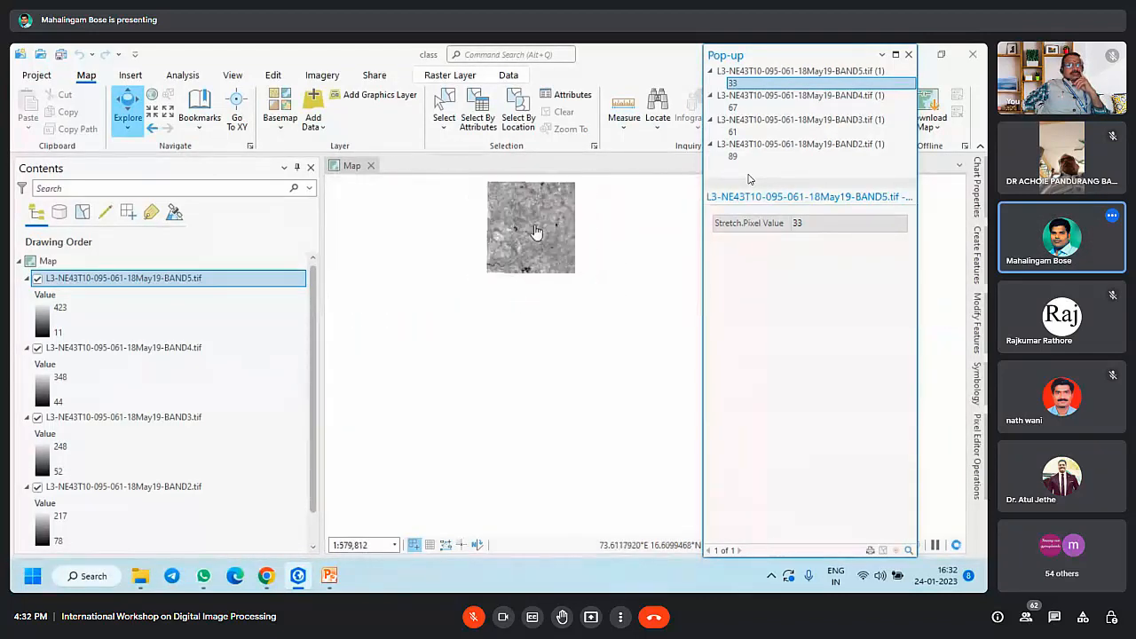
click(907, 54)
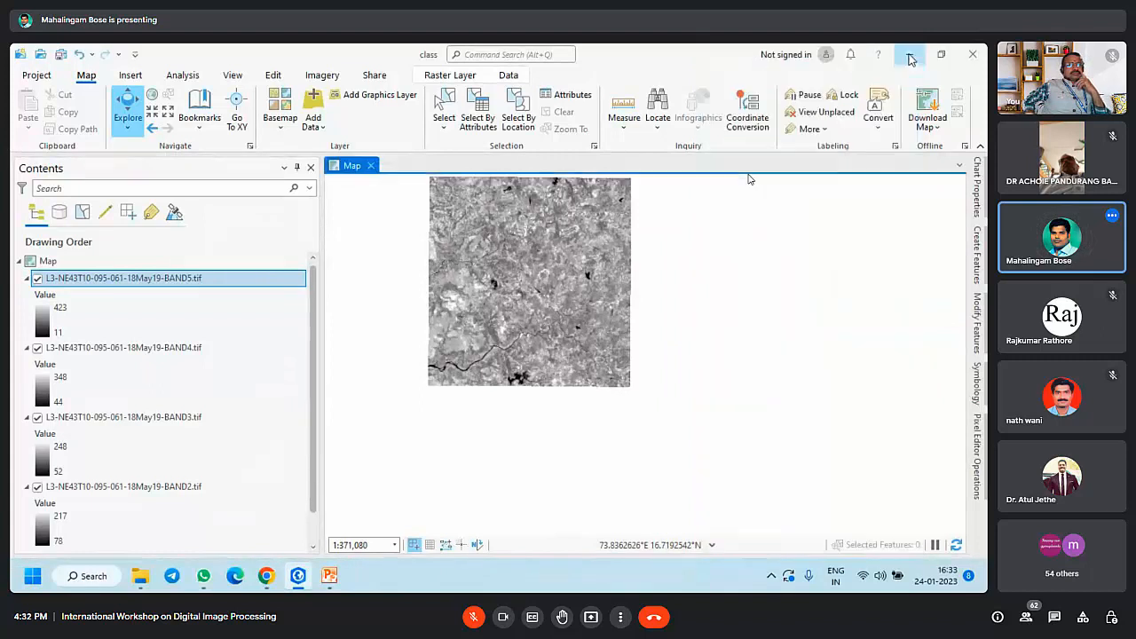
scroll(223, 337, down, 1)
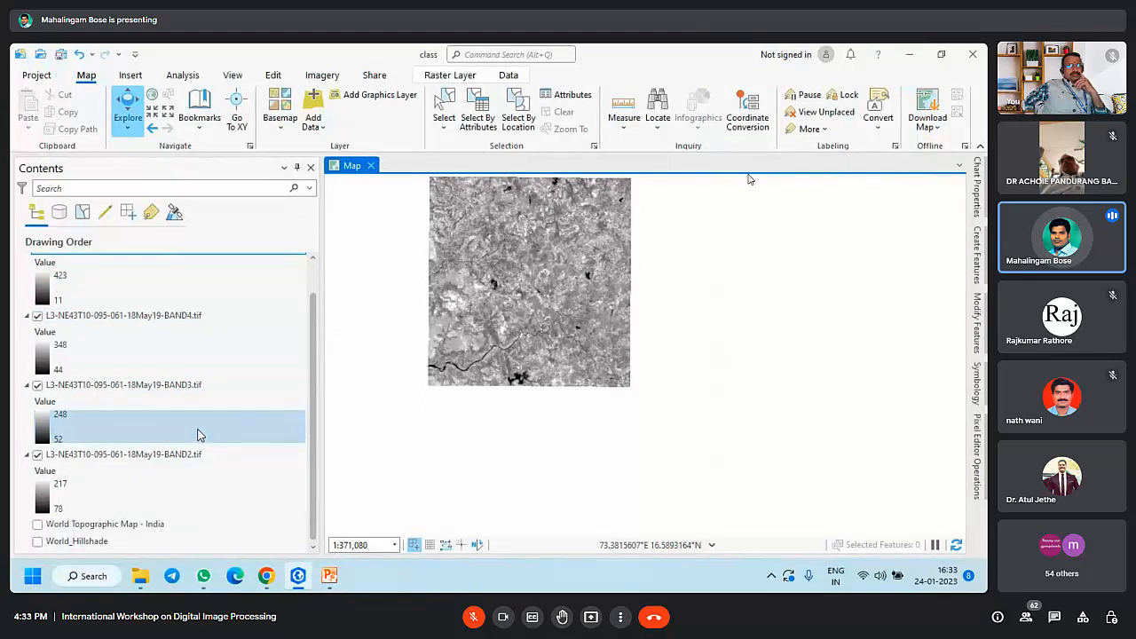
scroll(198, 435, up, 1)
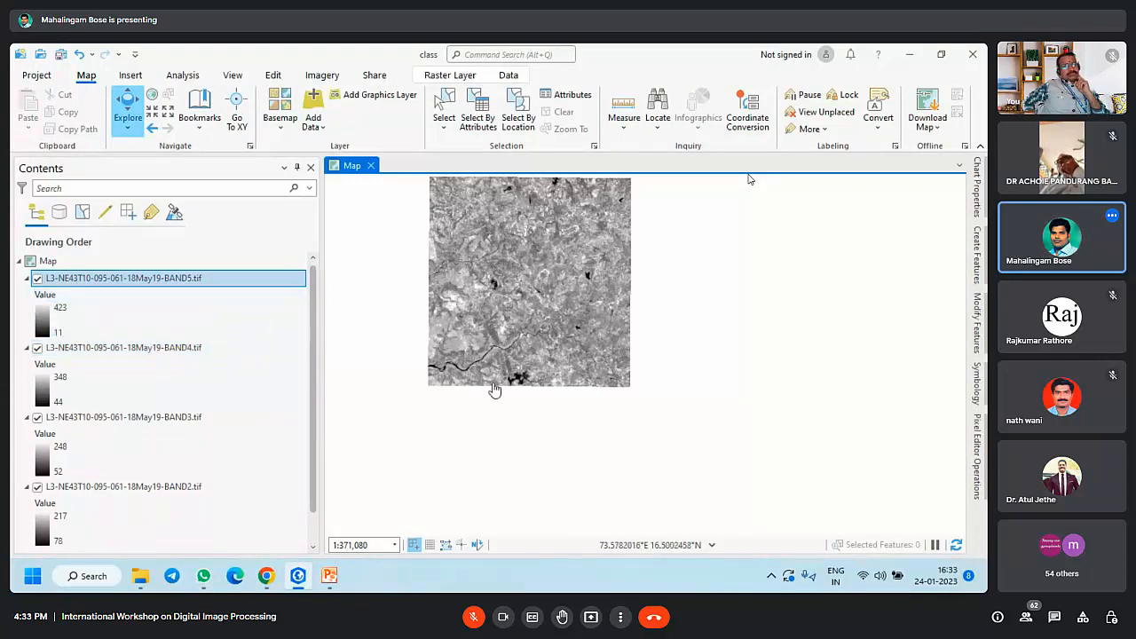
scroll(495, 387, down, 3)
scroll(508, 316, up, 3)
drag(494, 369, 540, 300)
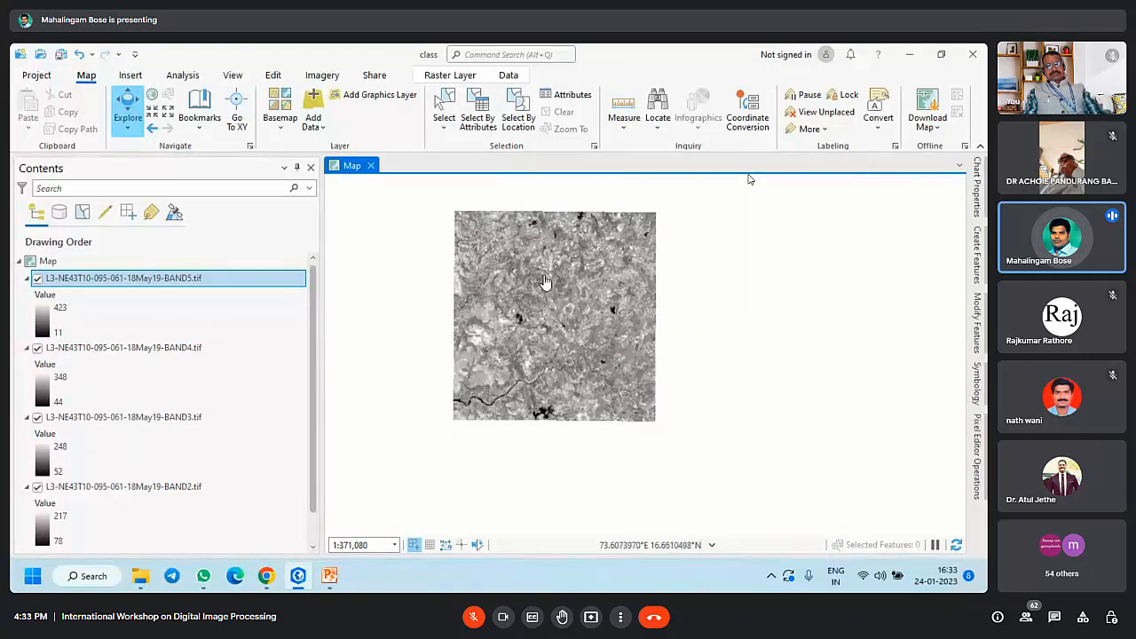
drag(549, 262, 545, 280)
Step: Switch the call microphone on and back off while reviewing the band layers down to BAND2 in Contents
click(472, 617)
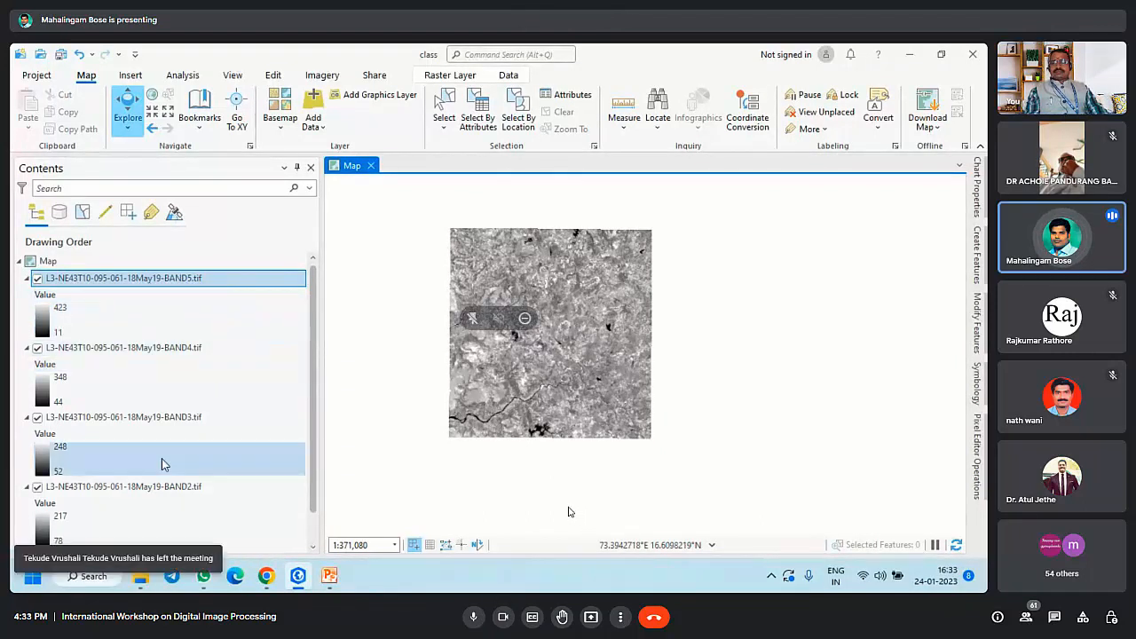
scroll(163, 462, down, 3)
scroll(156, 372, up, 3)
scroll(161, 462, down, 2)
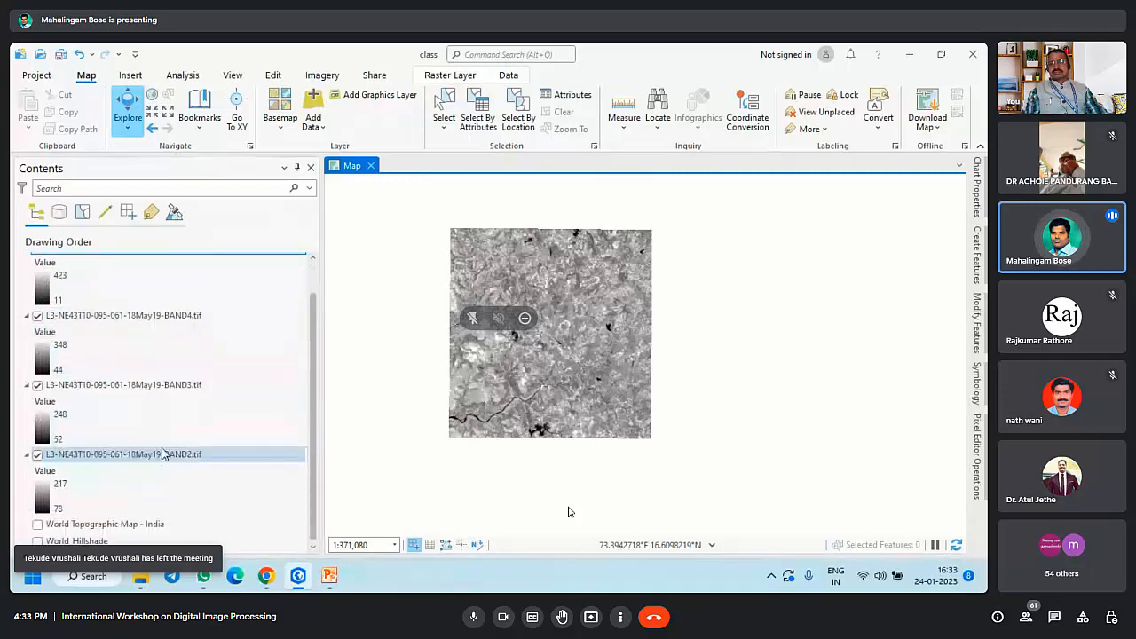
click(168, 456)
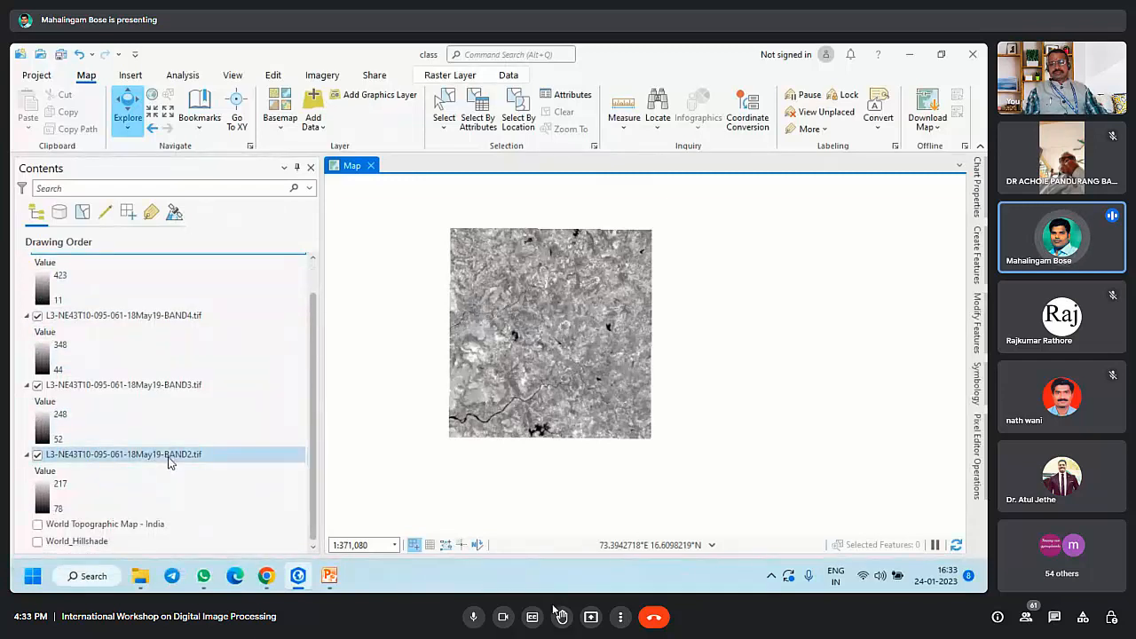
click(474, 617)
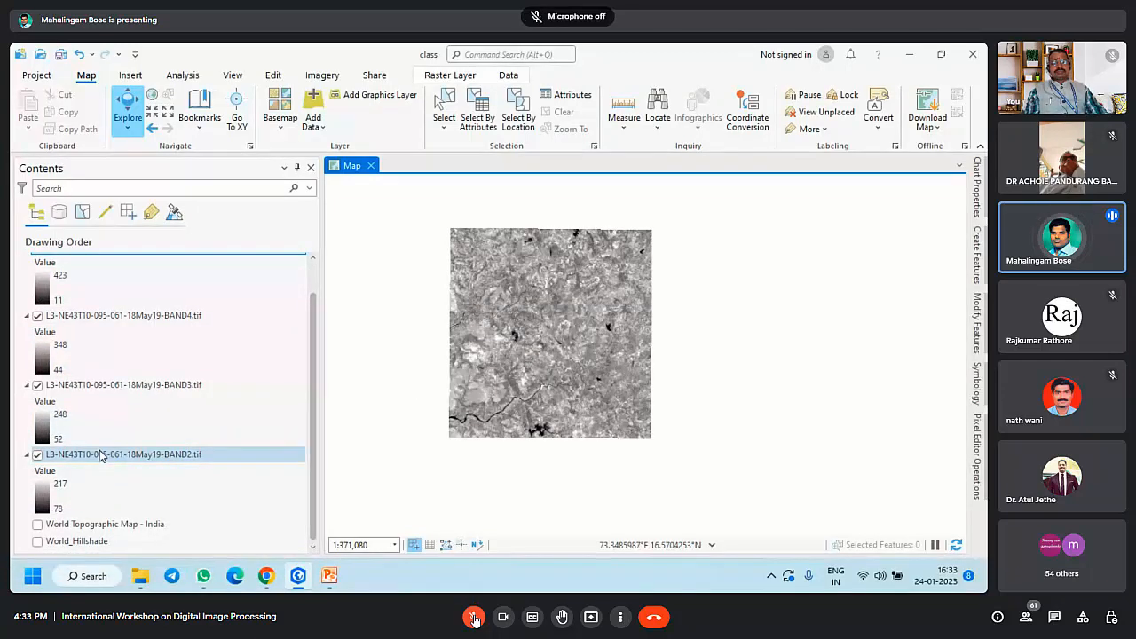
Step: Select the BAND2, BAND3, BAND4 and BAND5 layers together in Contents, and admit the waiting participant to the call
scroll(107, 457, up, 2)
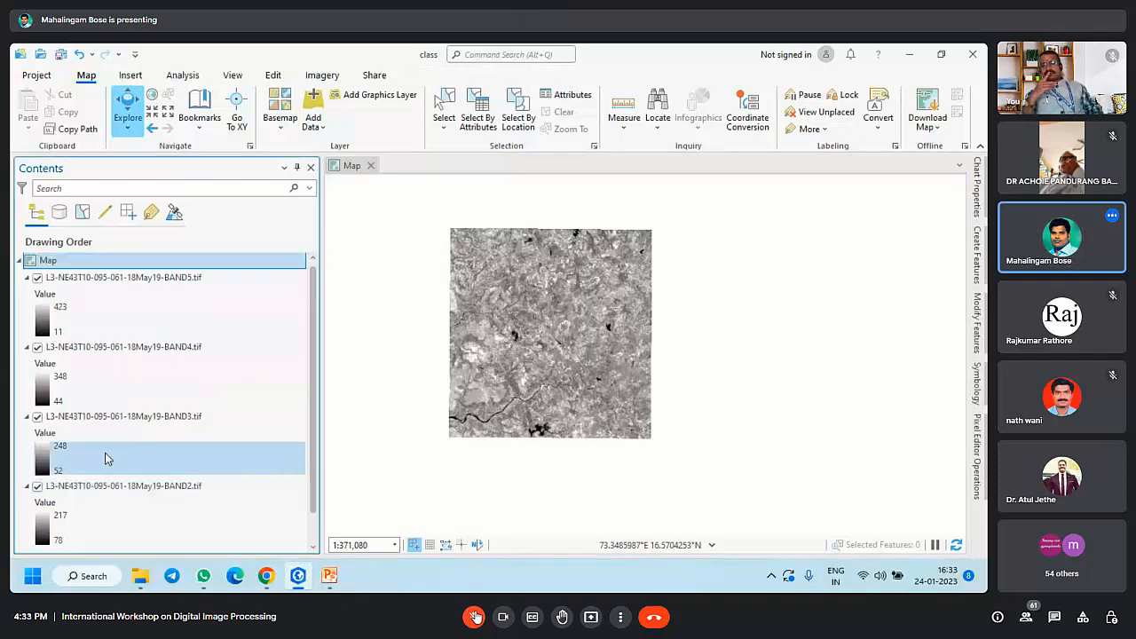
click(139, 493)
ctrl+click(173, 415)
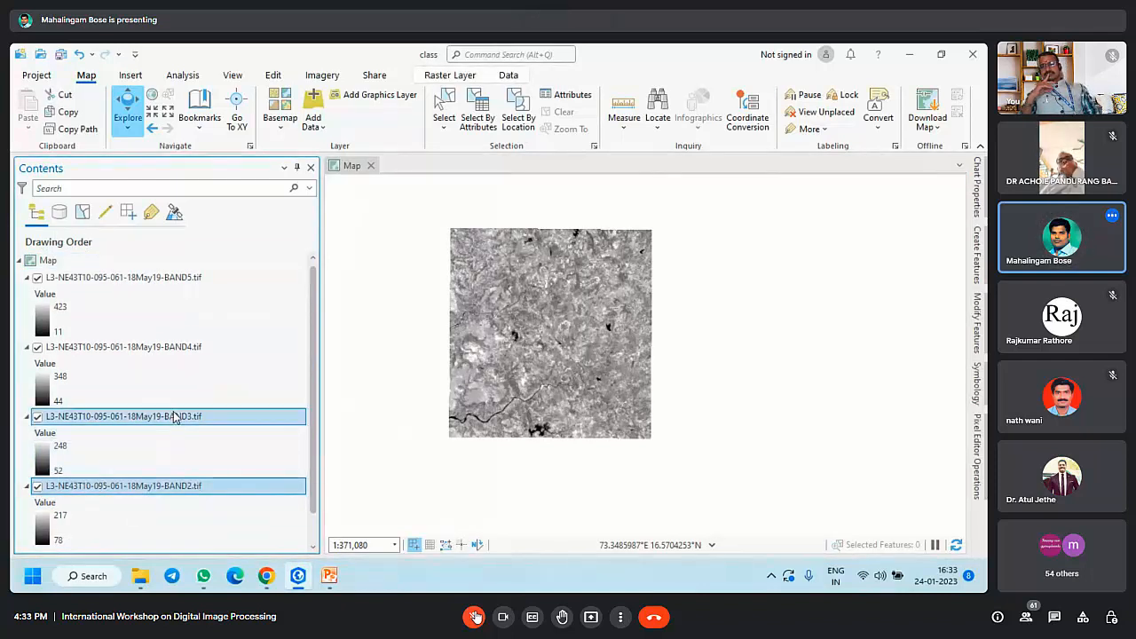
ctrl+click(180, 346)
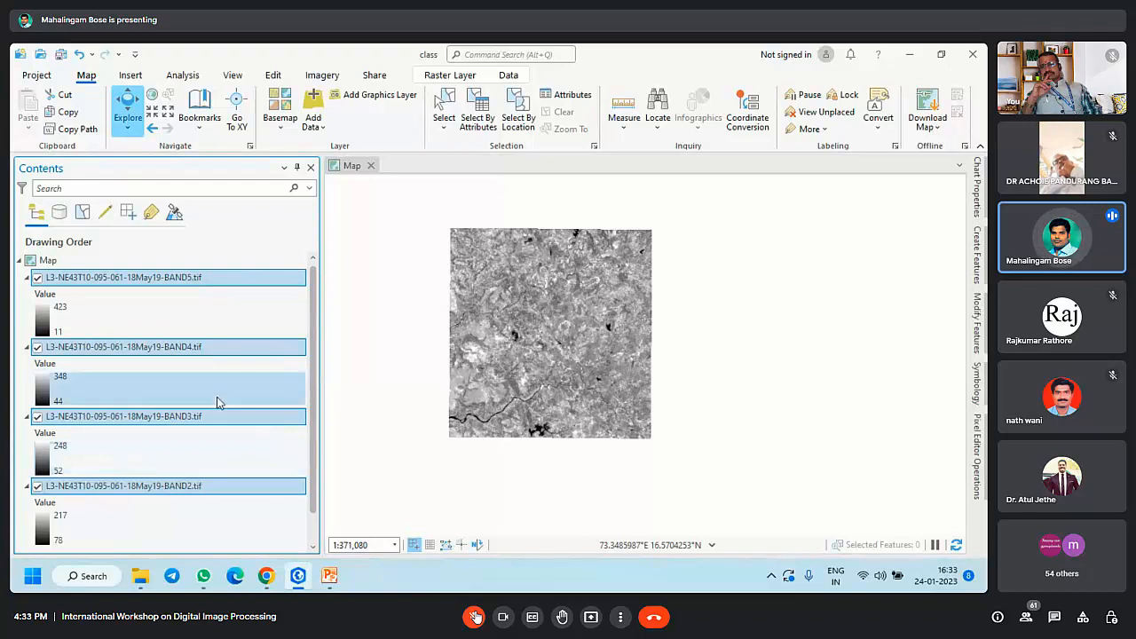
scroll(218, 400, down, 1)
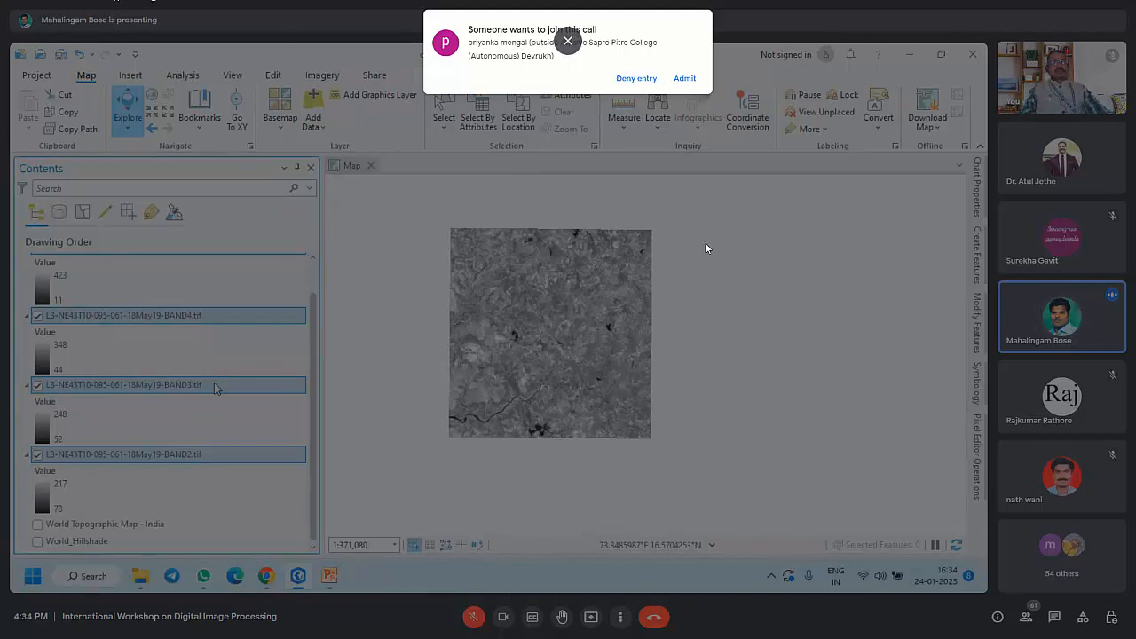
click(684, 78)
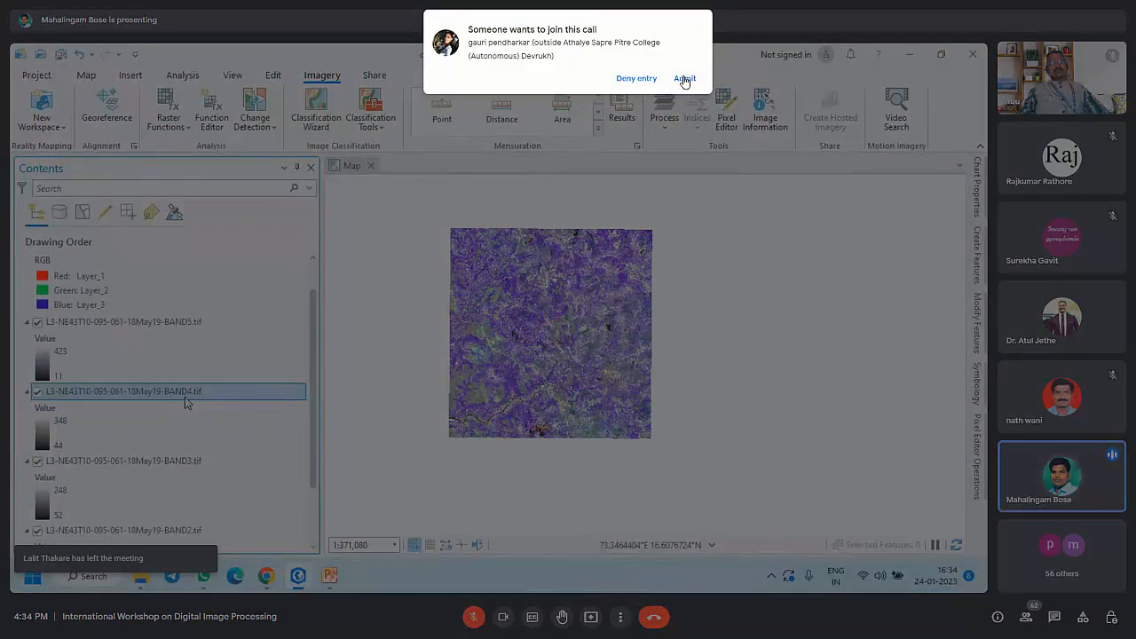
Step: Admit the waiting participant to the call, and assign Layer_4 to the red channel in the Composite layer's symbology
click(684, 79)
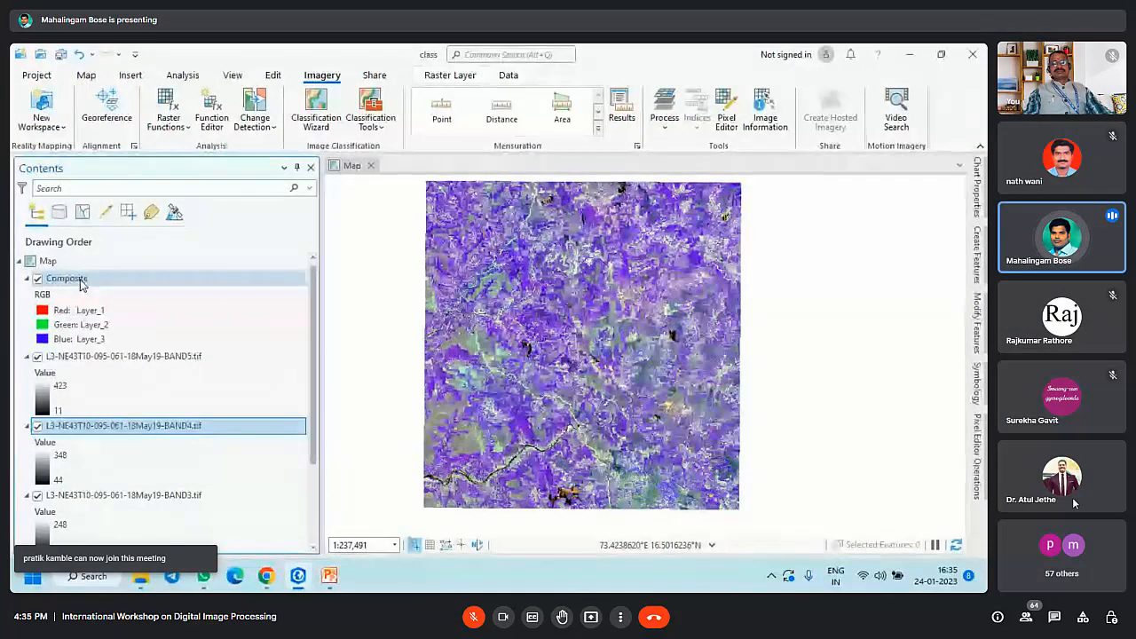
right_click(80, 281)
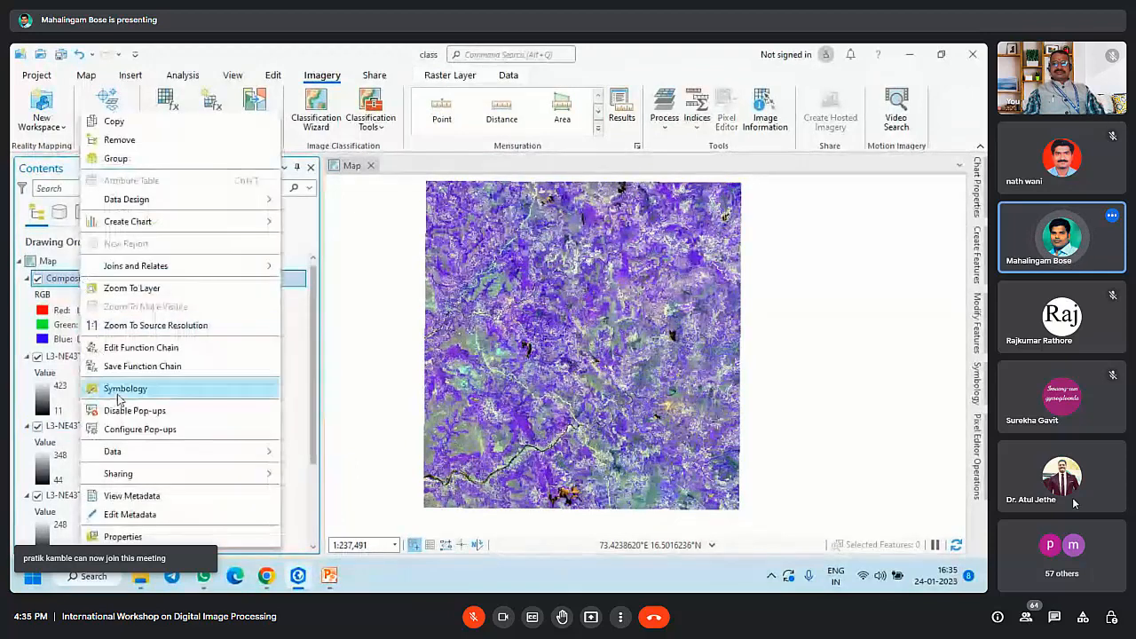
click(124, 389)
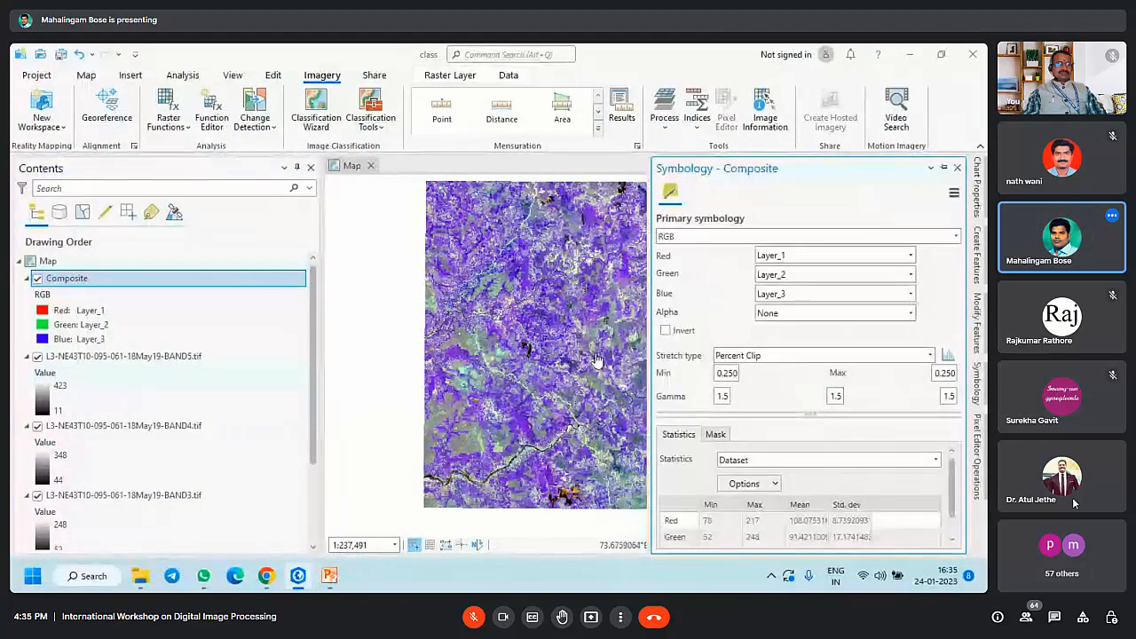
drag(451, 374, 416, 378)
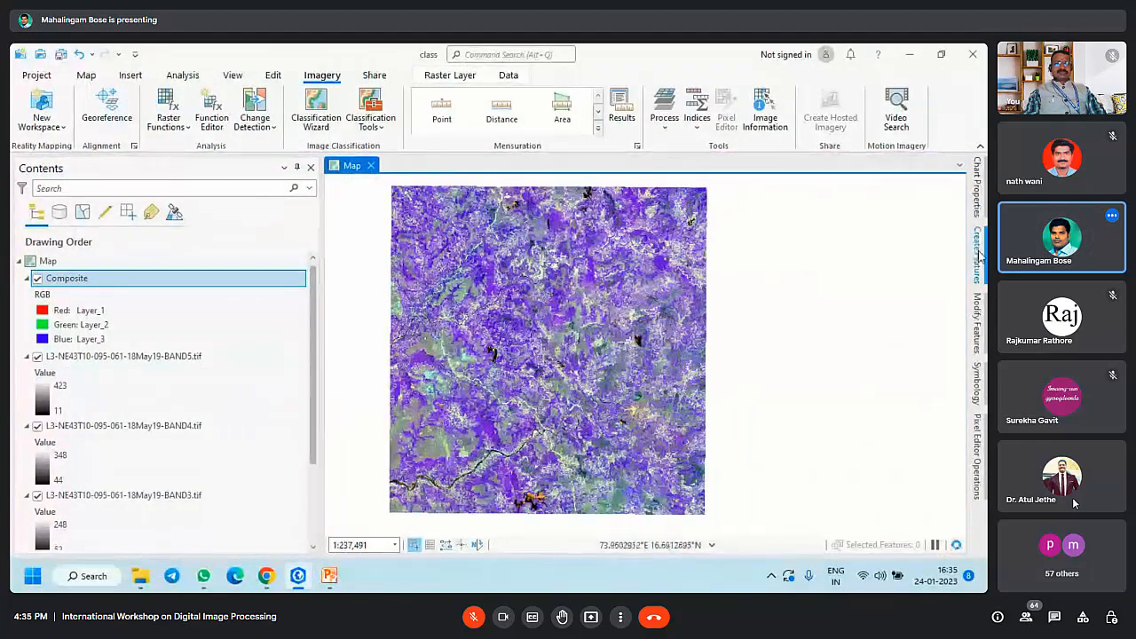
click(976, 386)
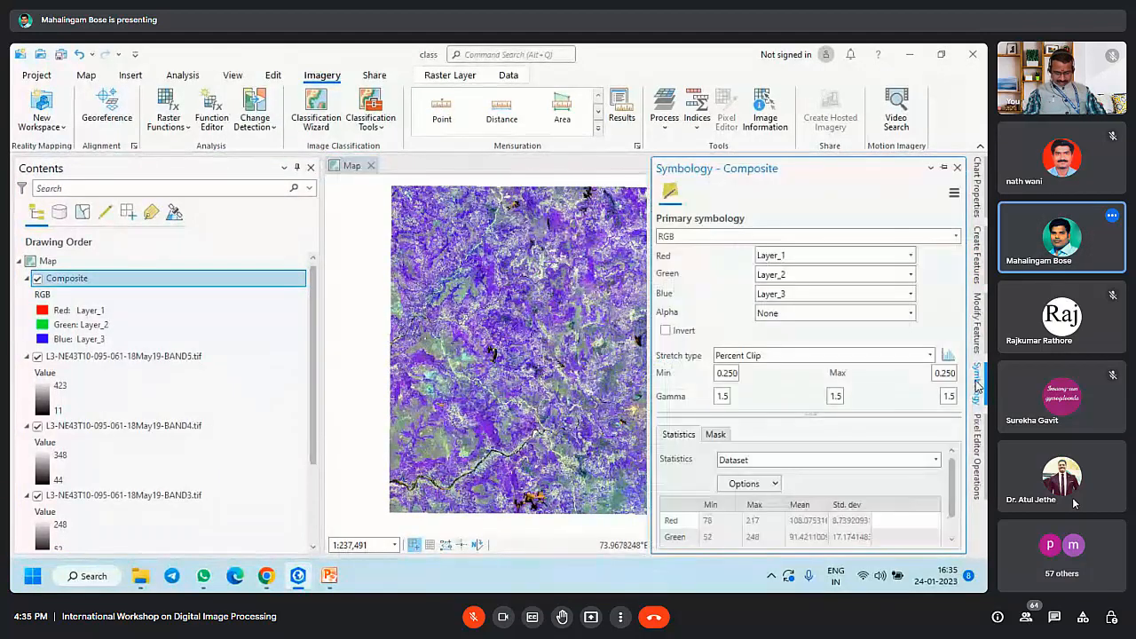
drag(653, 333, 776, 333)
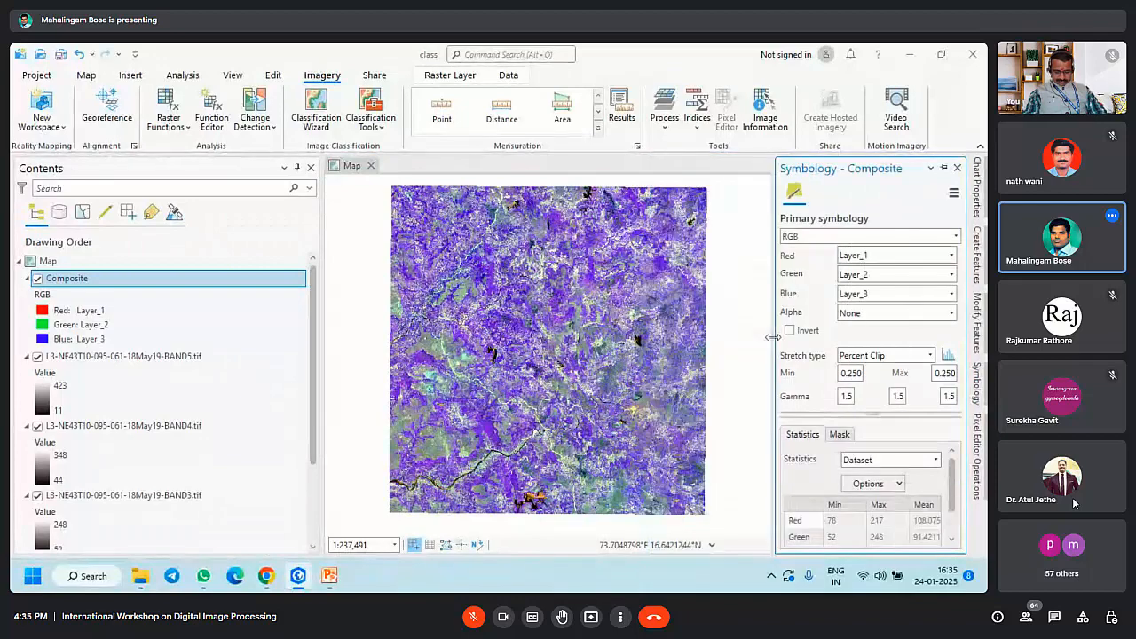
click(857, 256)
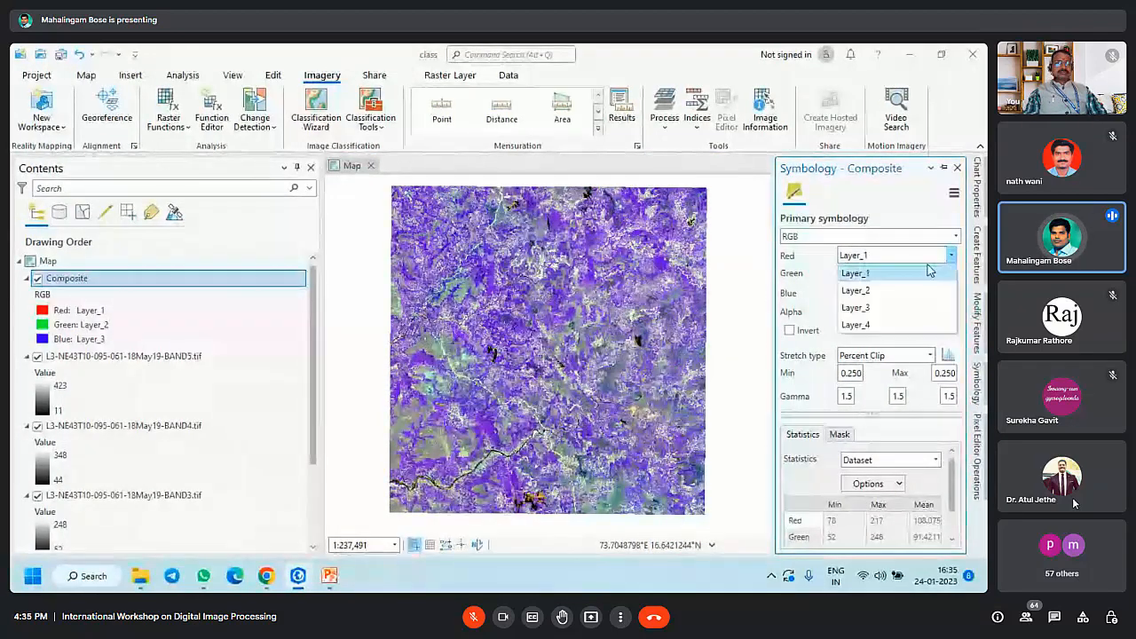
click(871, 328)
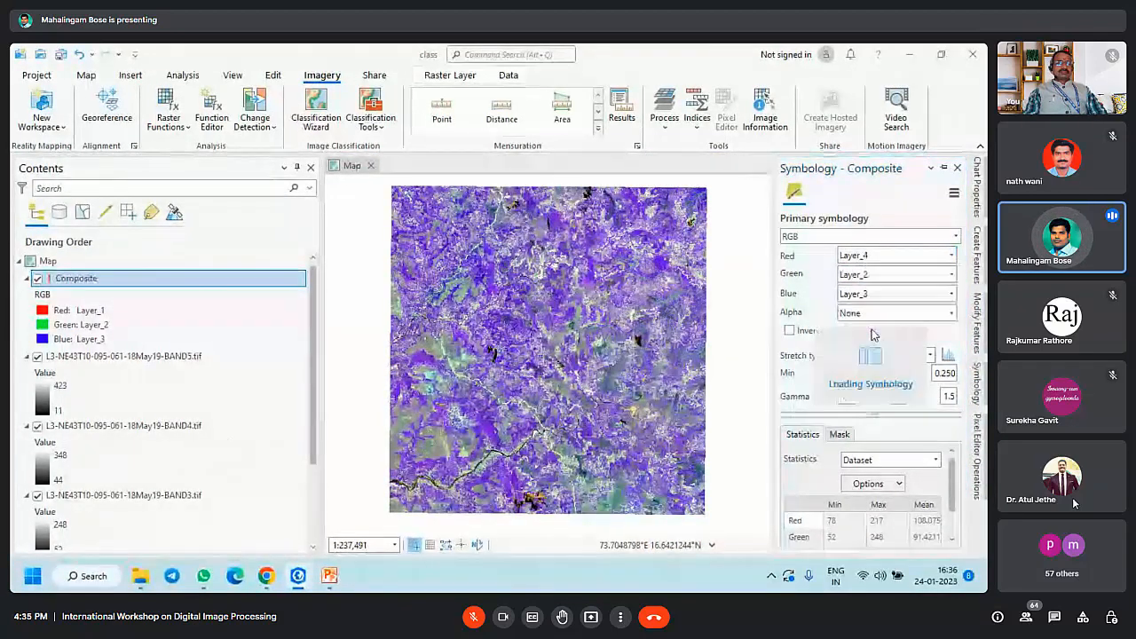
Step: Switch to Chrome and highlight the LISS-3 NIR, red and green band entries in the USGS sensor specifications table, and return to ArcGIS Pro
scroll(246, 398, down, 2)
mouse_move(264, 578)
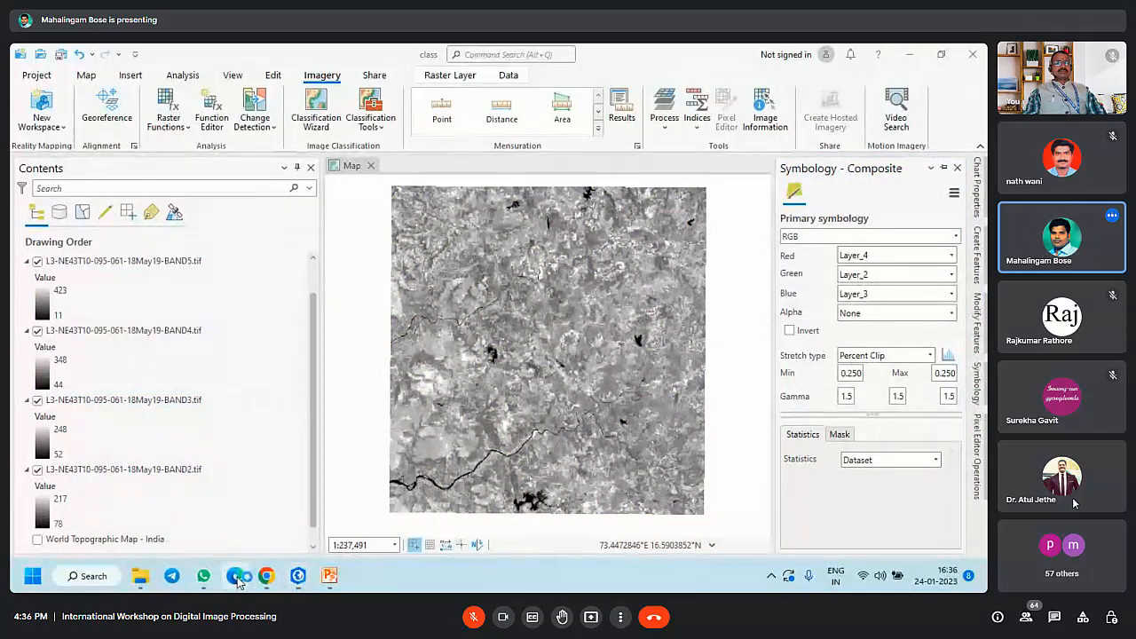
click(236, 577)
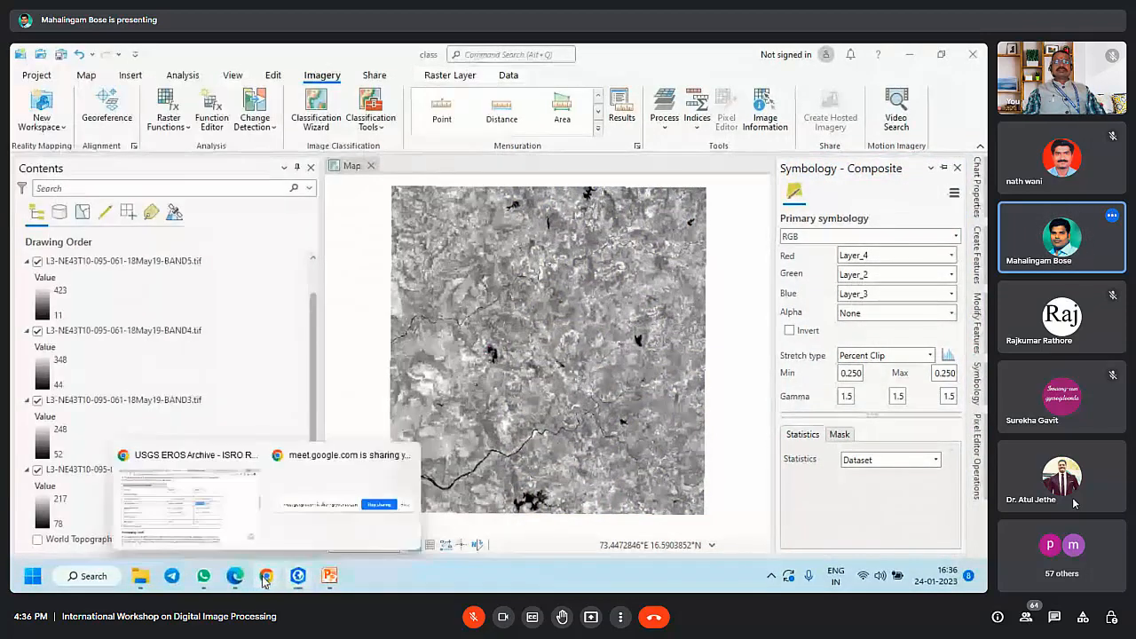
click(222, 501)
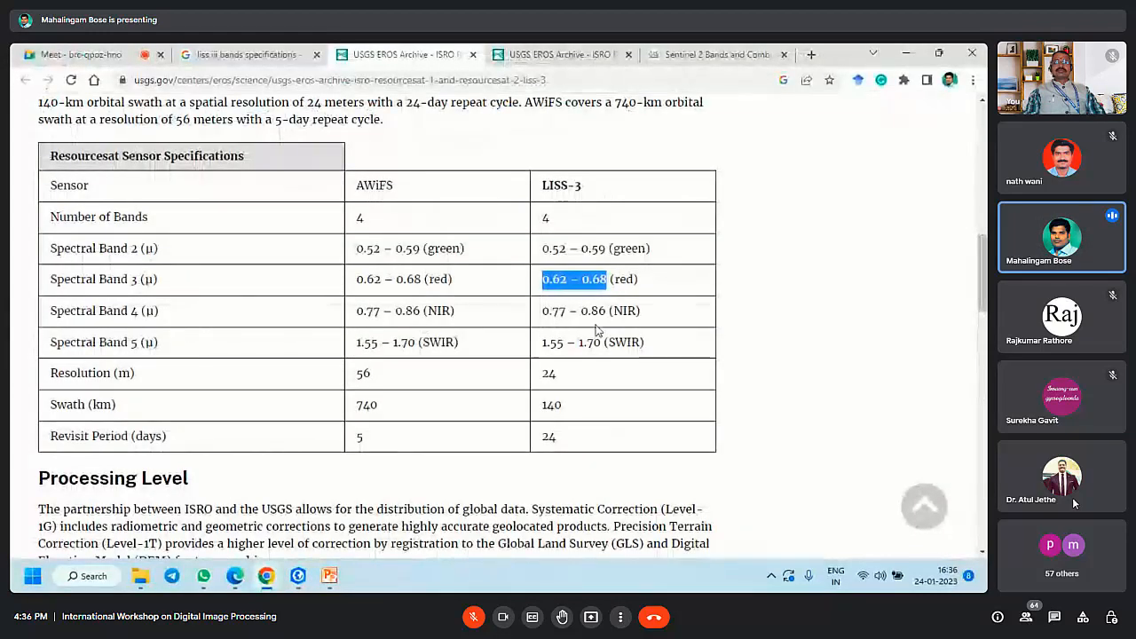
drag(639, 312, 540, 323)
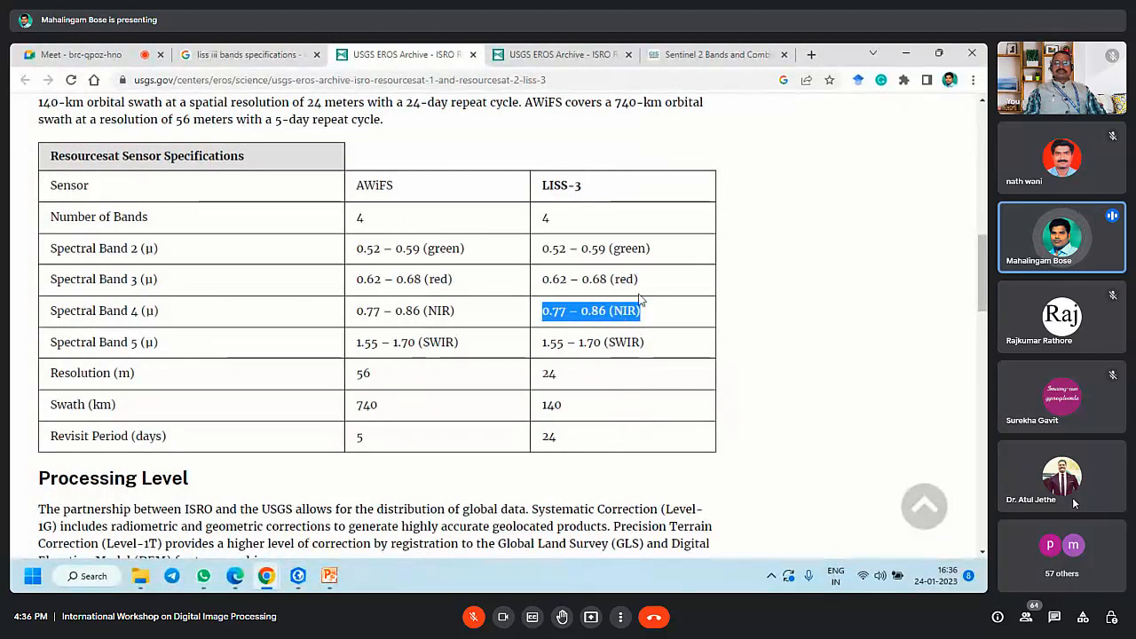
drag(647, 282, 610, 279)
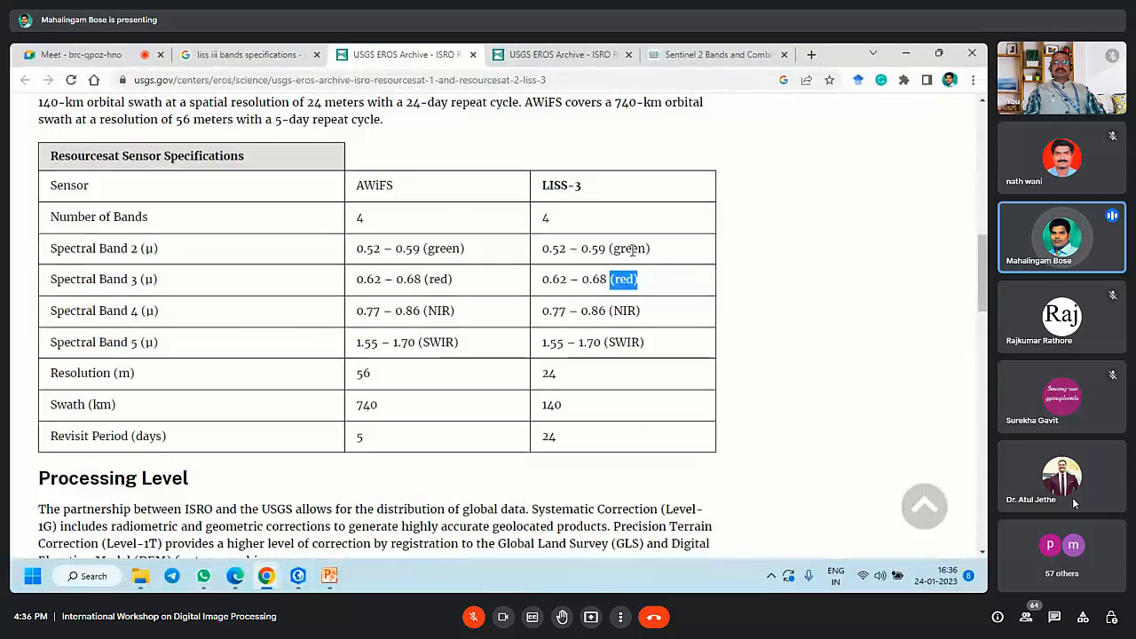
drag(659, 249, 609, 248)
click(905, 53)
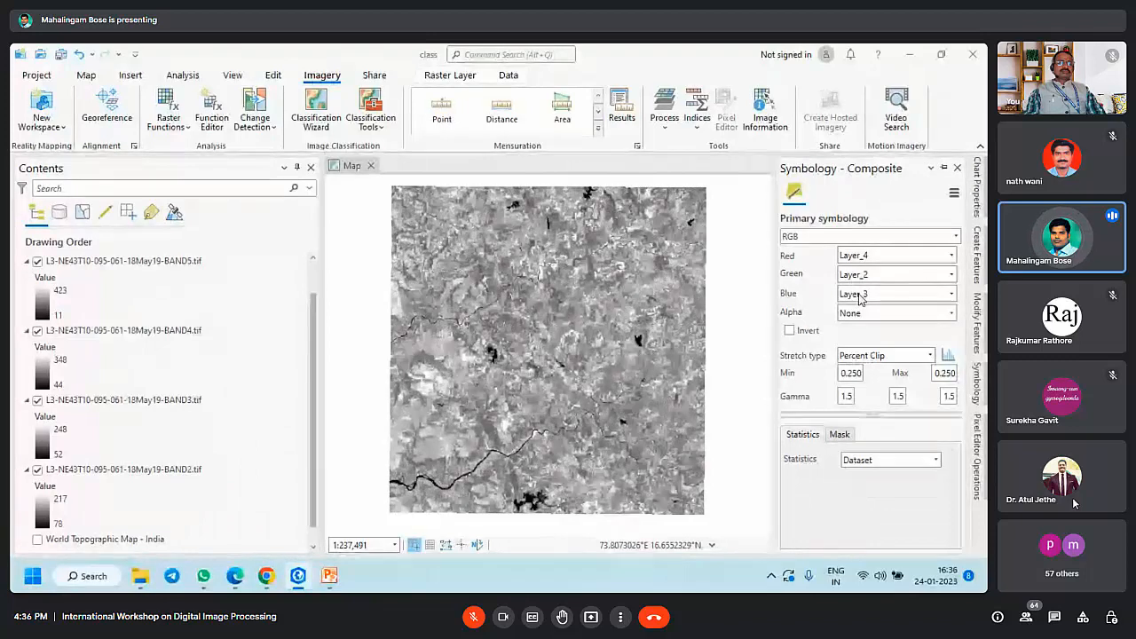
Step: Keep Layer_4 as the Composite layer's red channel and assign Layer_3 to green and Layer_2 to blue, accepting the statistics calculation
click(950, 257)
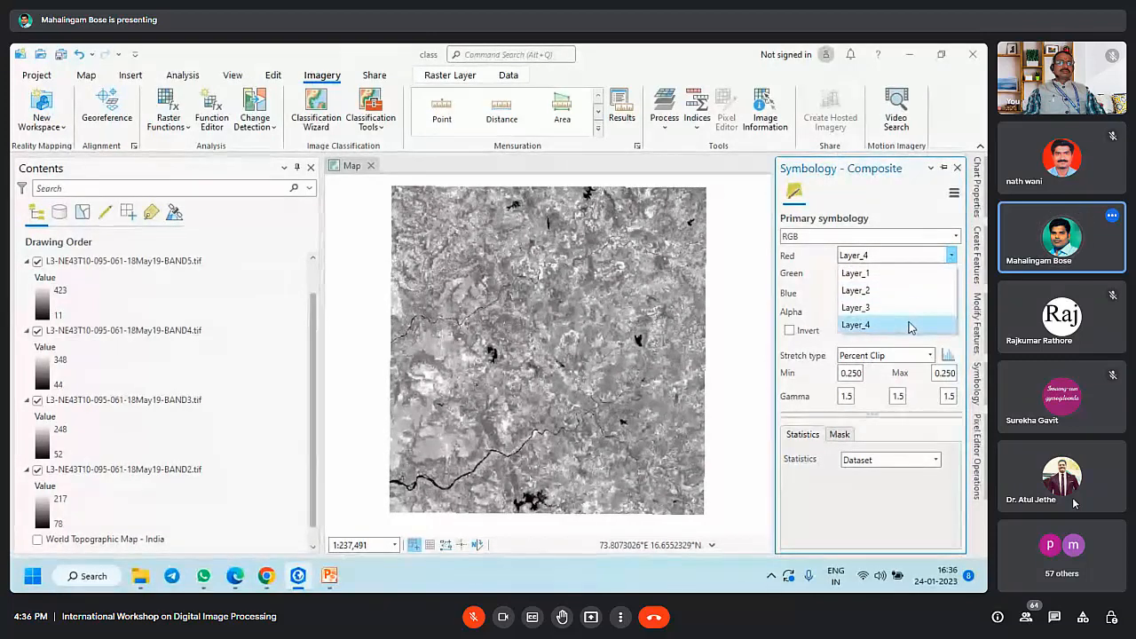
click(839, 325)
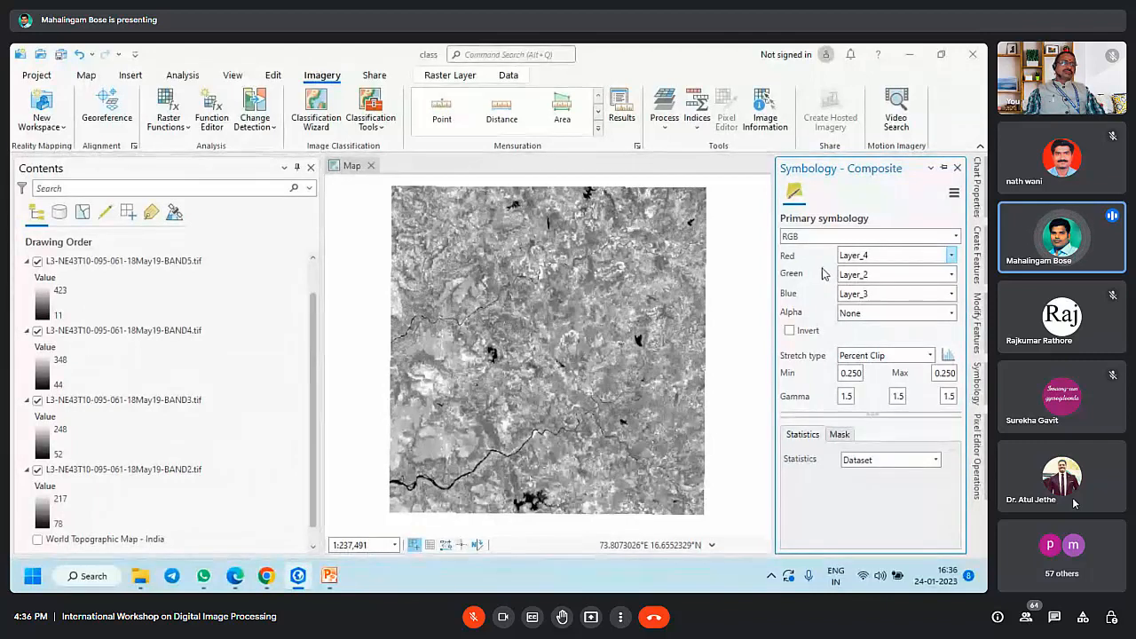
click(841, 238)
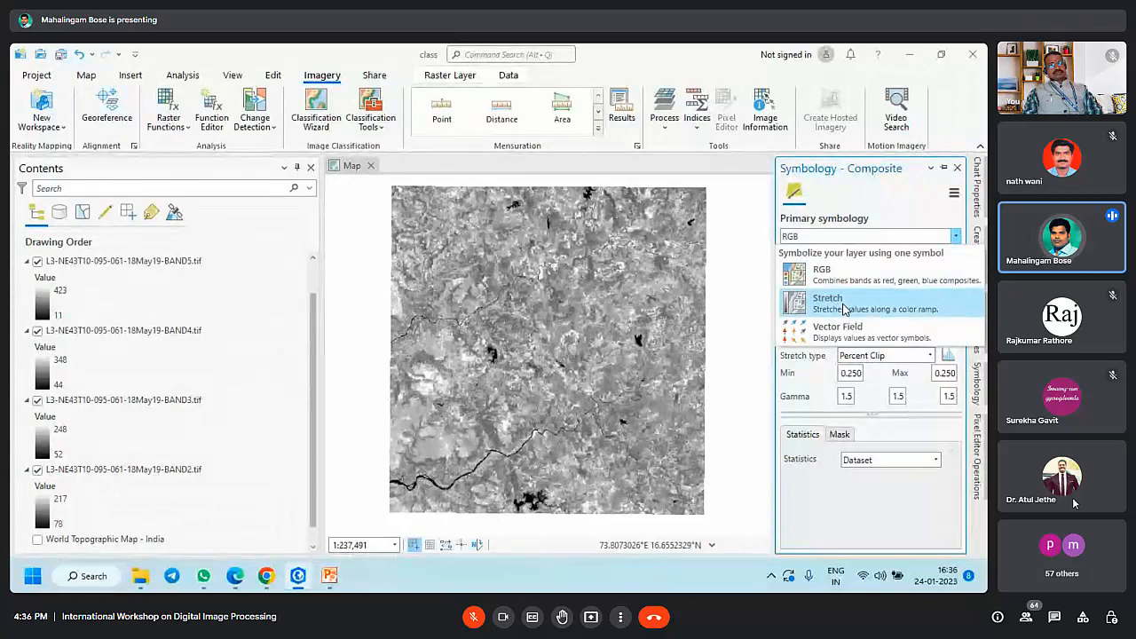
click(839, 233)
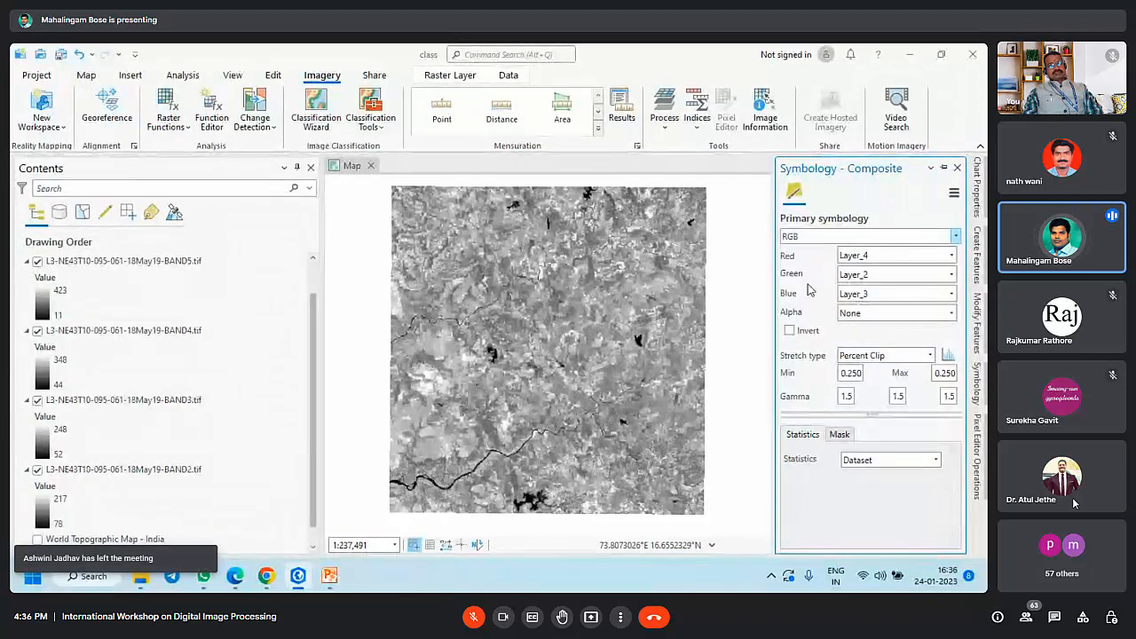
click(950, 275)
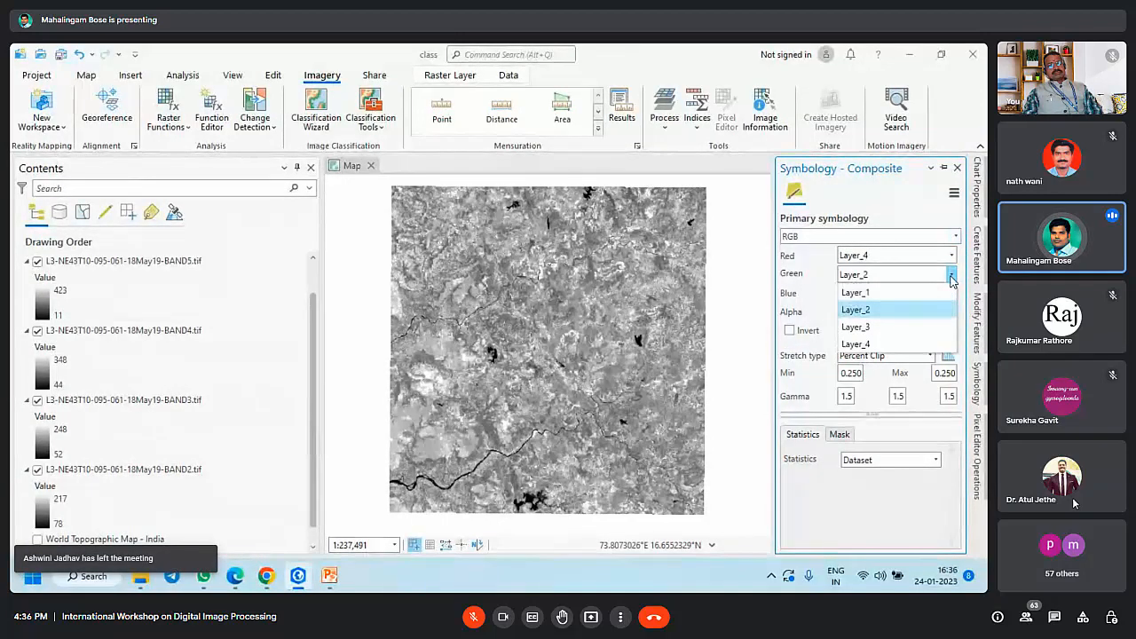
click(857, 326)
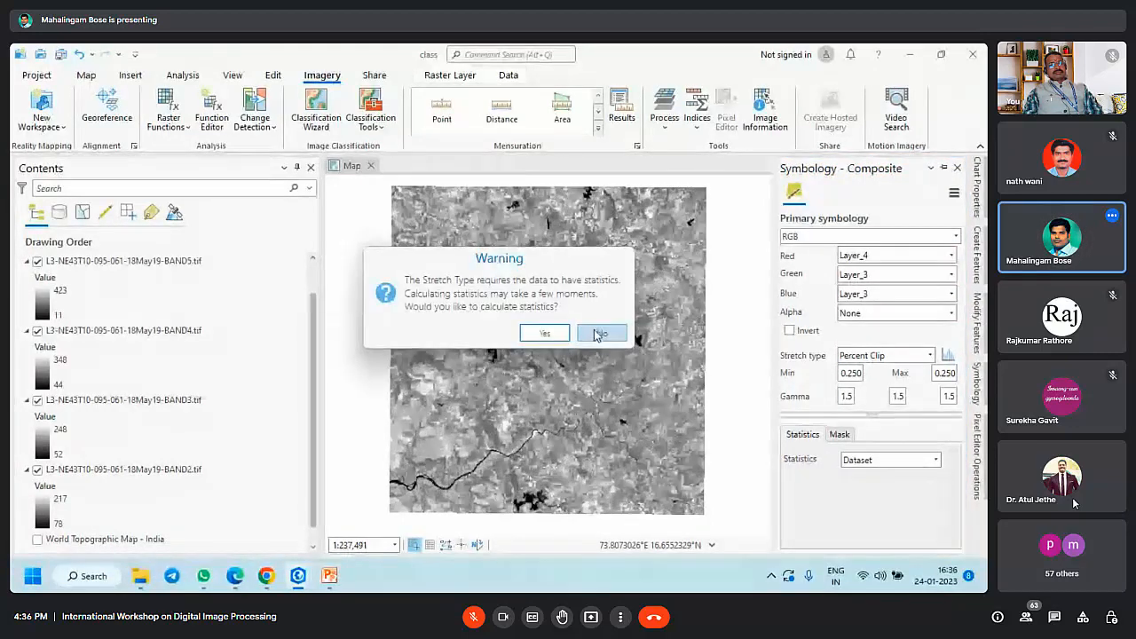
click(544, 334)
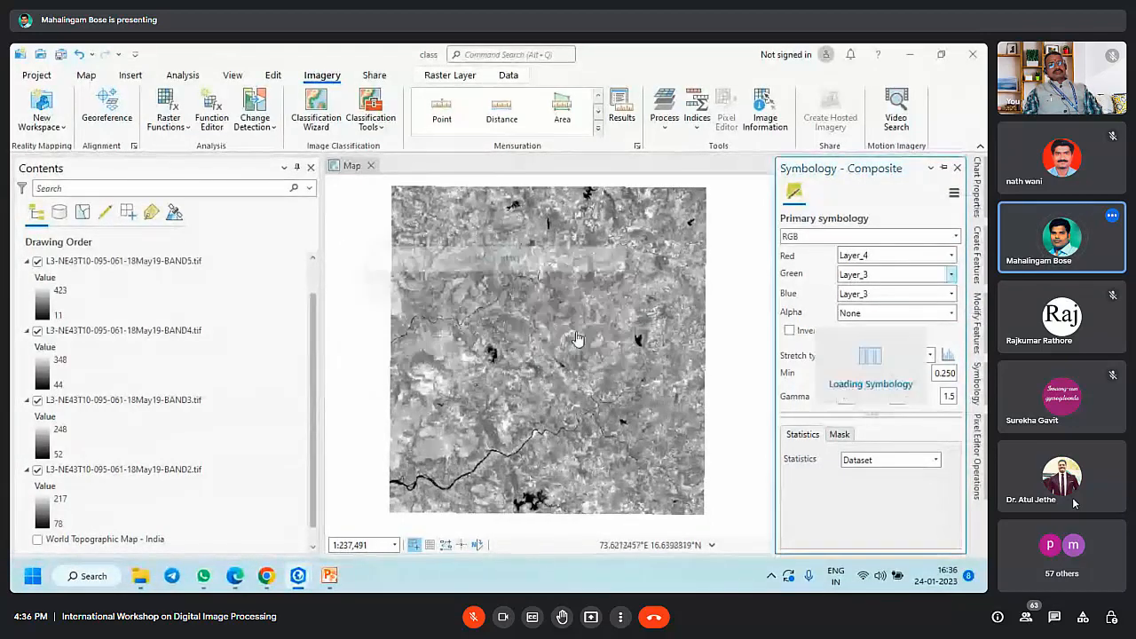
click(947, 295)
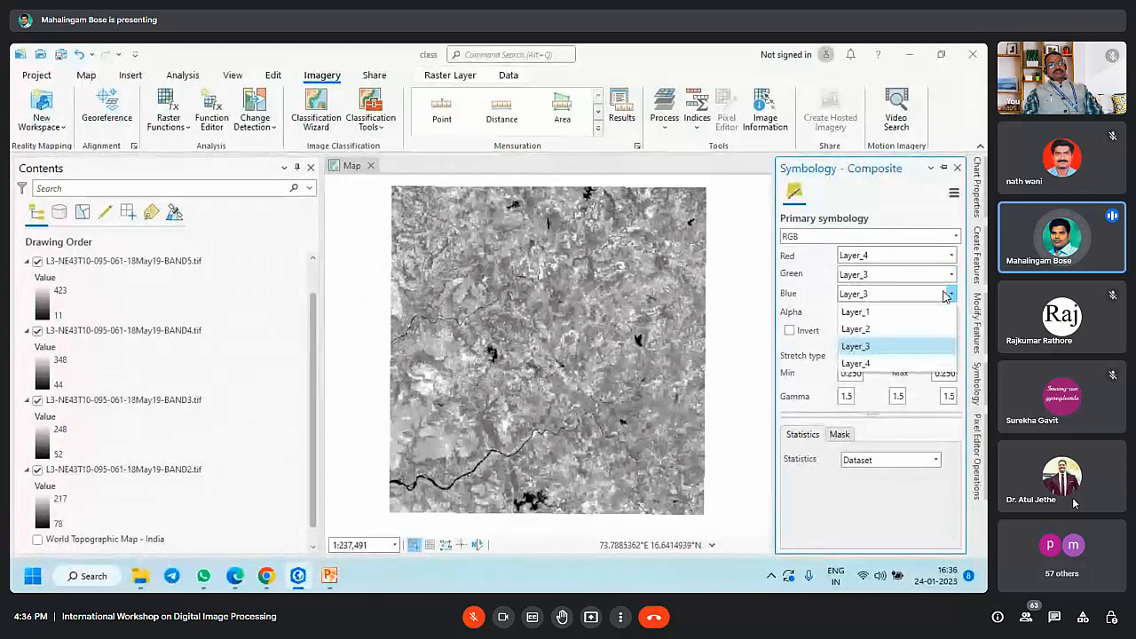
click(875, 329)
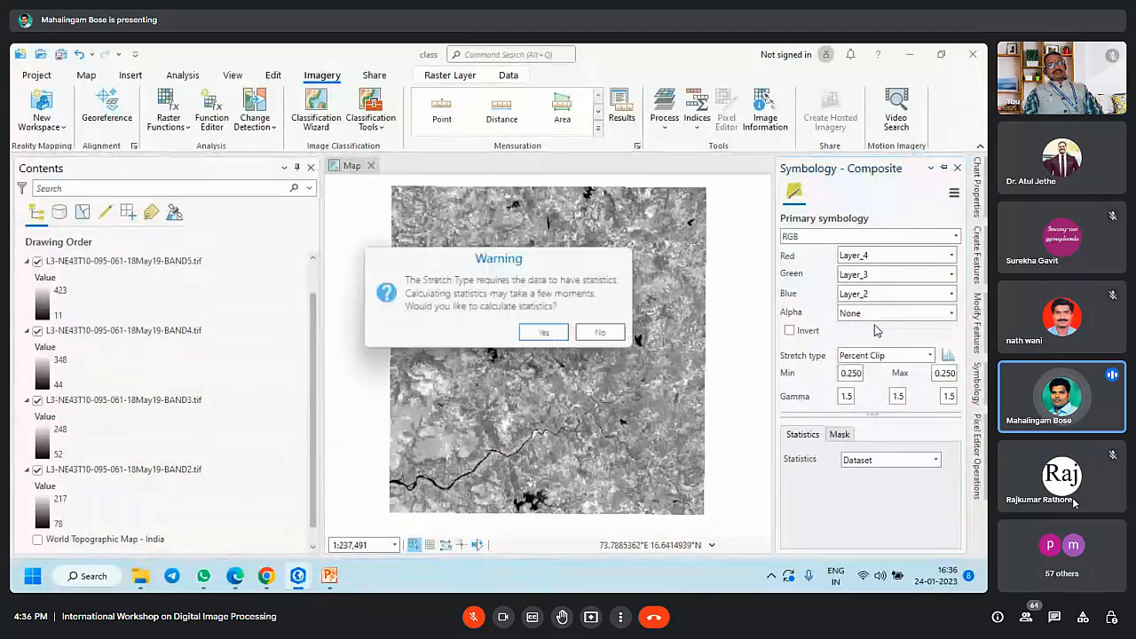
click(545, 333)
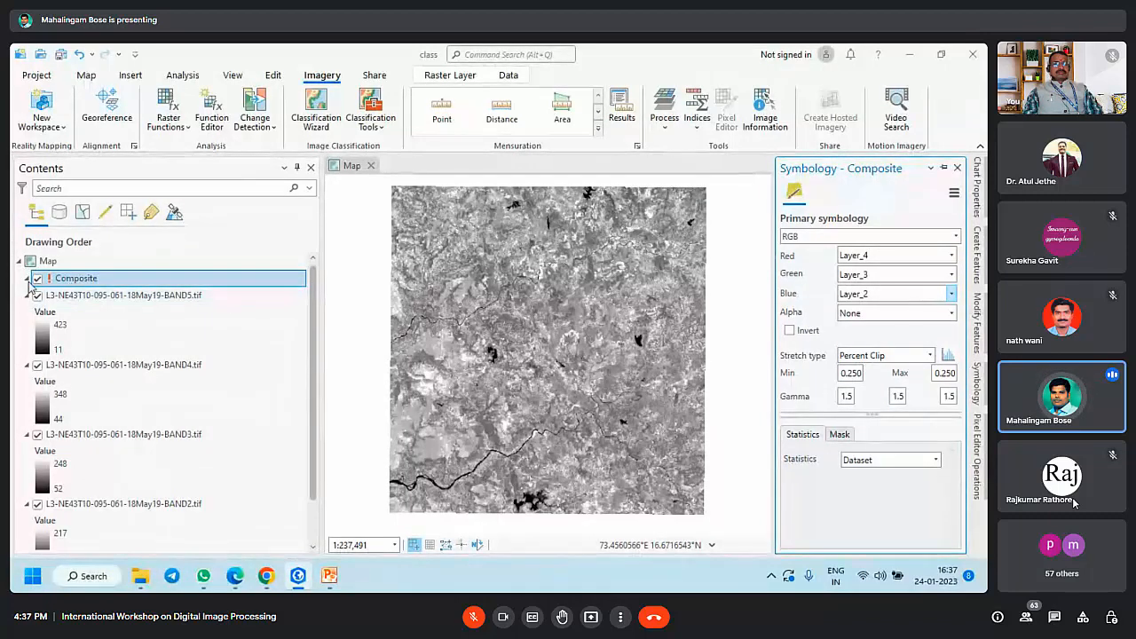
Step: Remove the Composite layer and build a new composite from the BAND5, BAND4, BAND3 and BAND2 layers
right_click(73, 282)
click(125, 142)
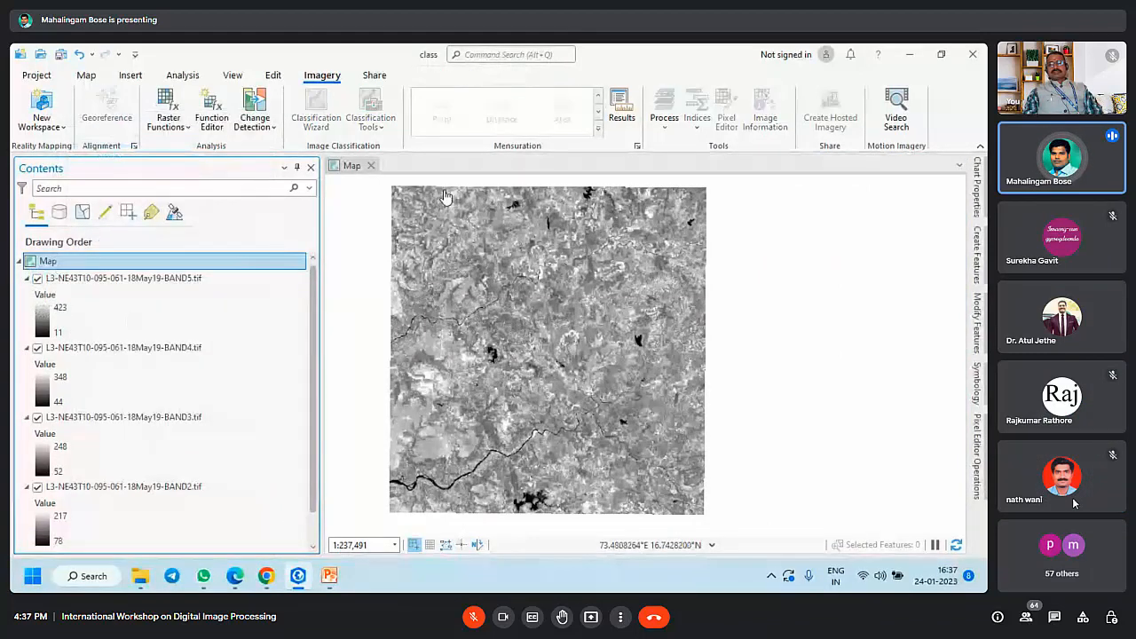
click(239, 278)
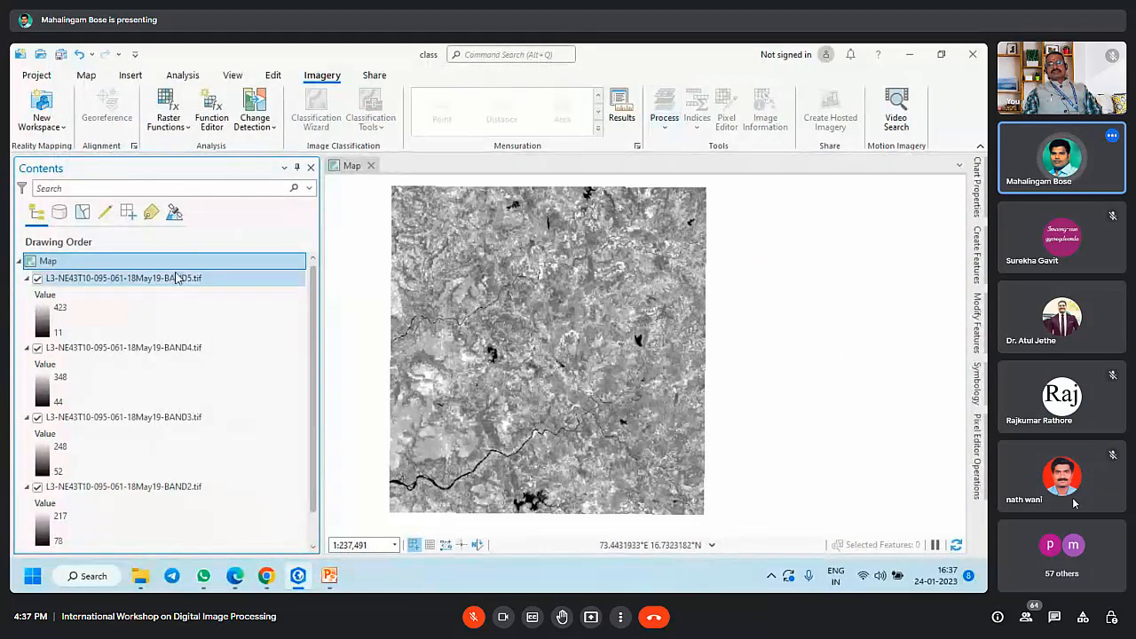
shift+click(145, 488)
click(663, 117)
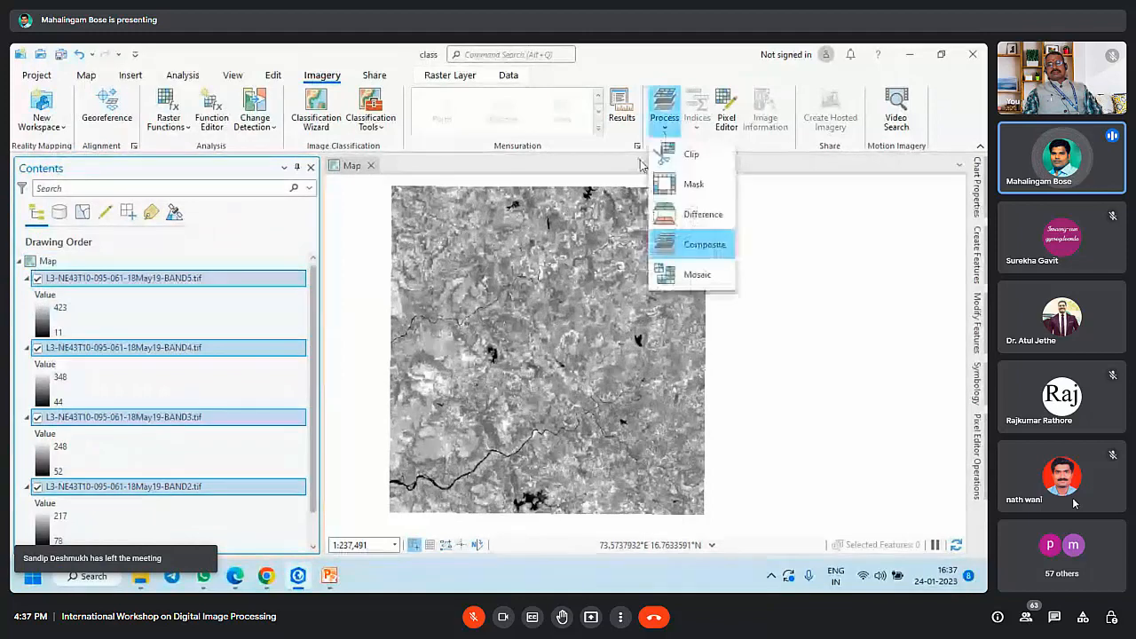
click(687, 243)
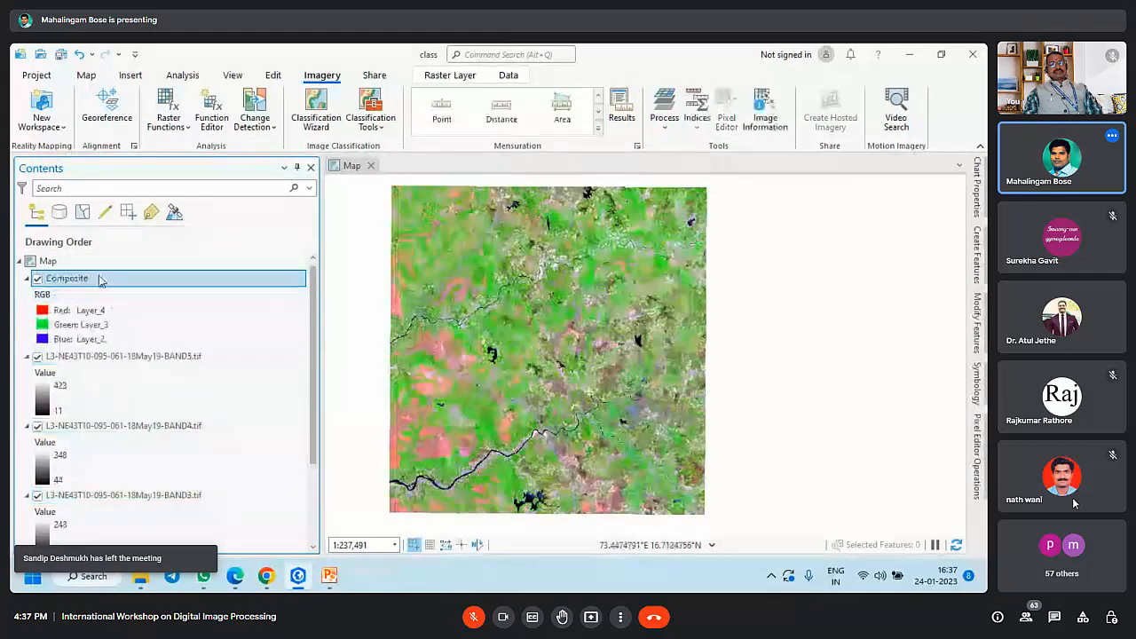
Step: Export the new Composite layer as the raster Composite.tif in the class folder, using the GCS_WGS_1984 coordinate system, and close the export settings
right_click(71, 277)
mouse_move(285, 451)
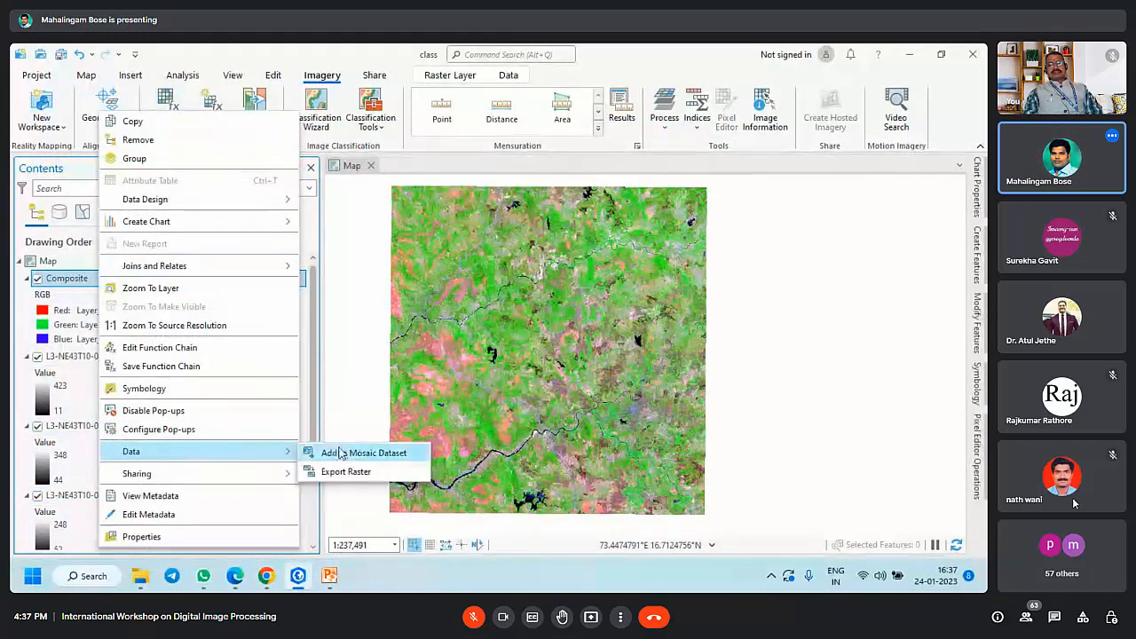
click(345, 475)
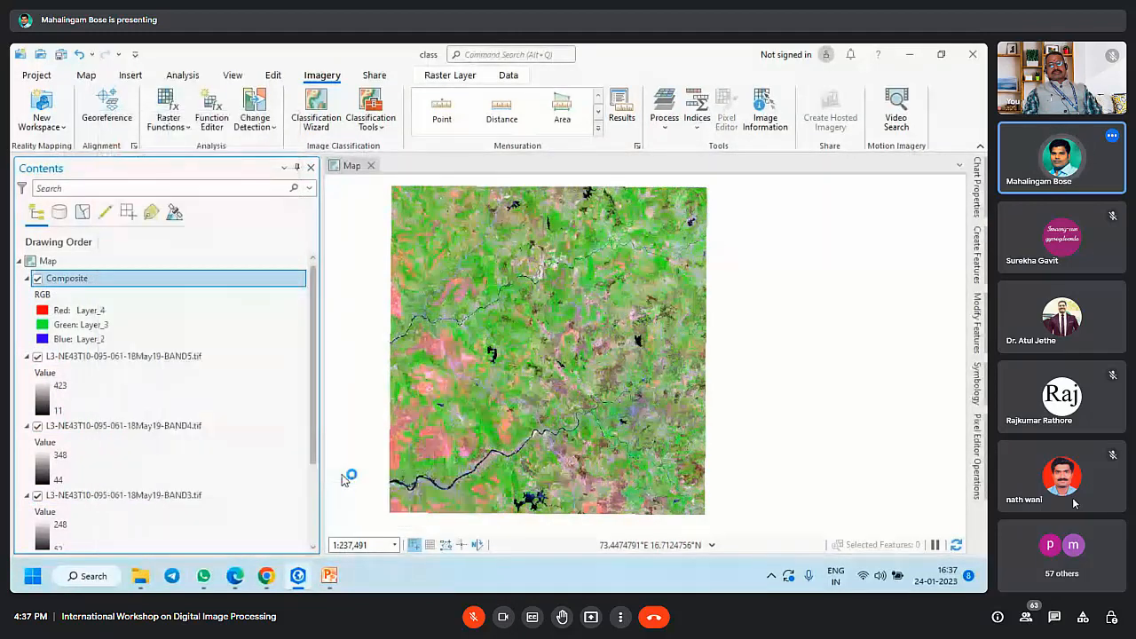
drag(680, 175, 545, 147)
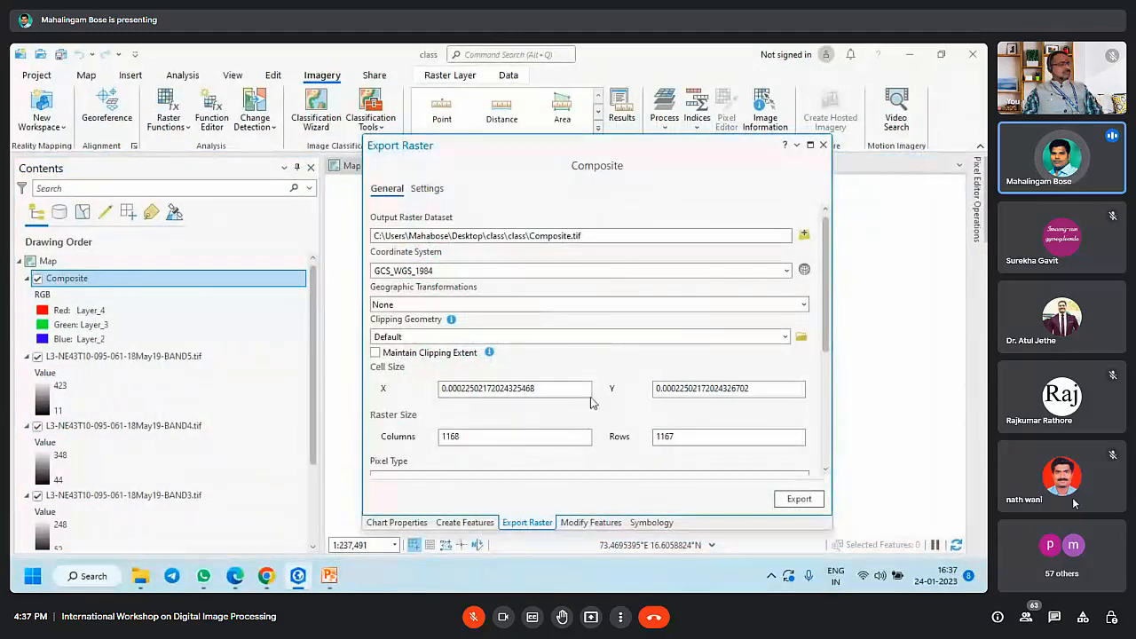
click(798, 500)
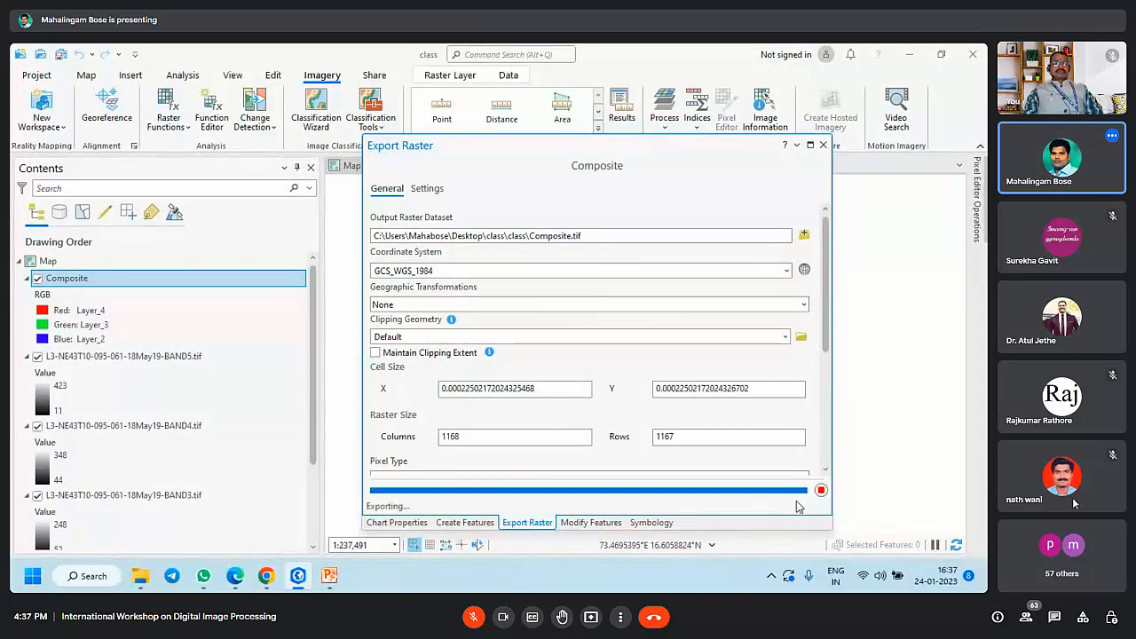
click(822, 146)
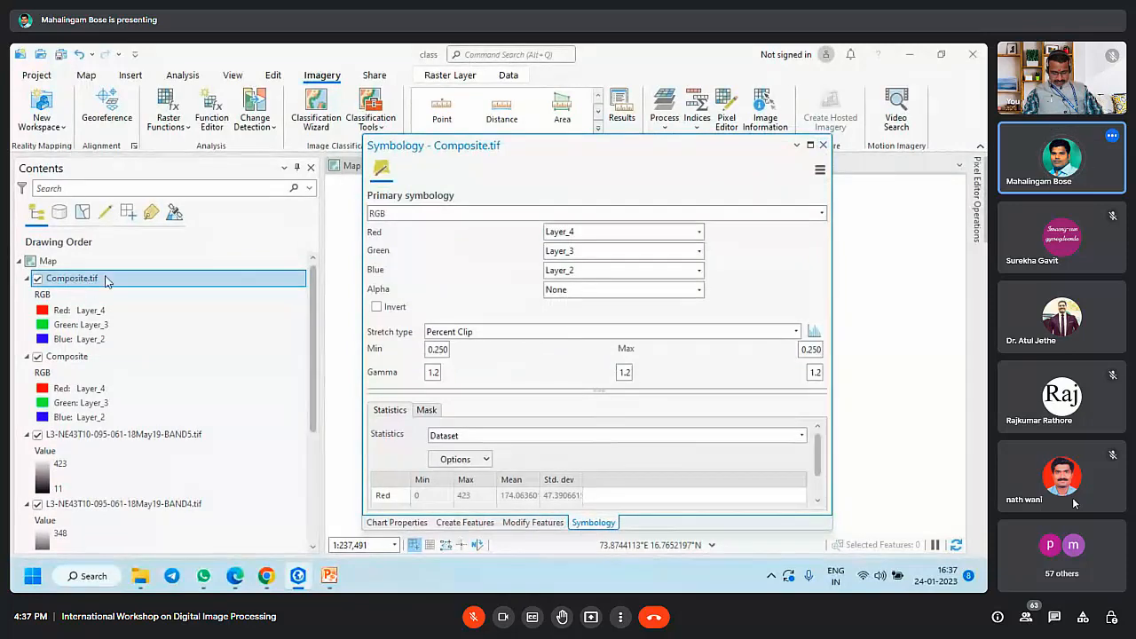
Step: Dock the symbology settings beside the map and keep Composite.tif's red, green and blue channels on Layer_4, Layer_3 and Layer_2
drag(719, 149, 668, 355)
scroll(457, 322, down, 2)
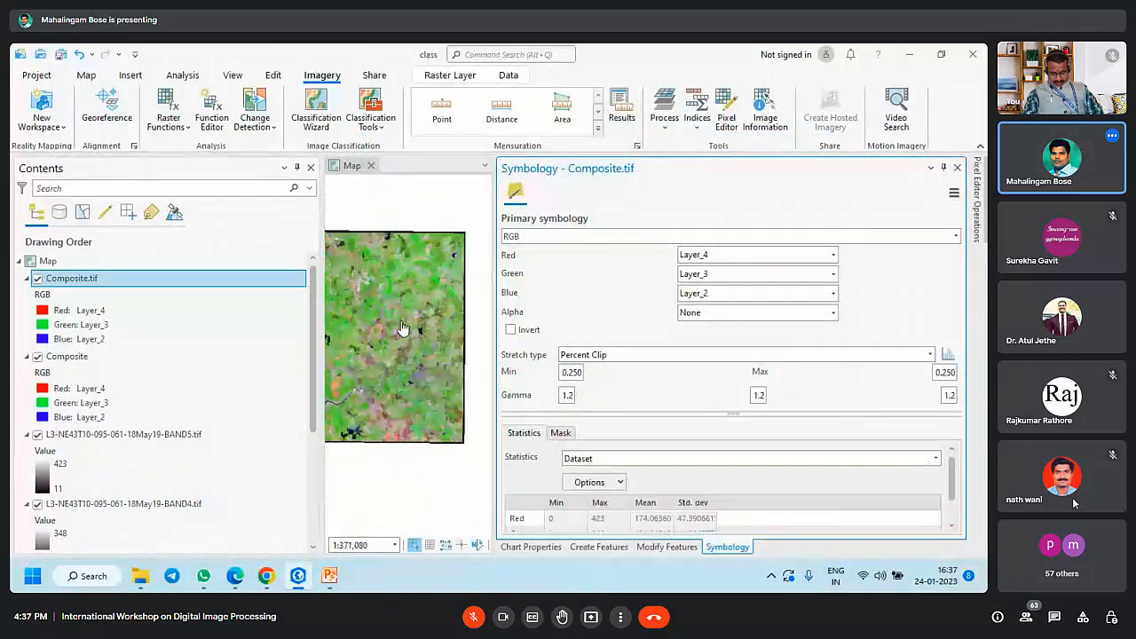
click(833, 254)
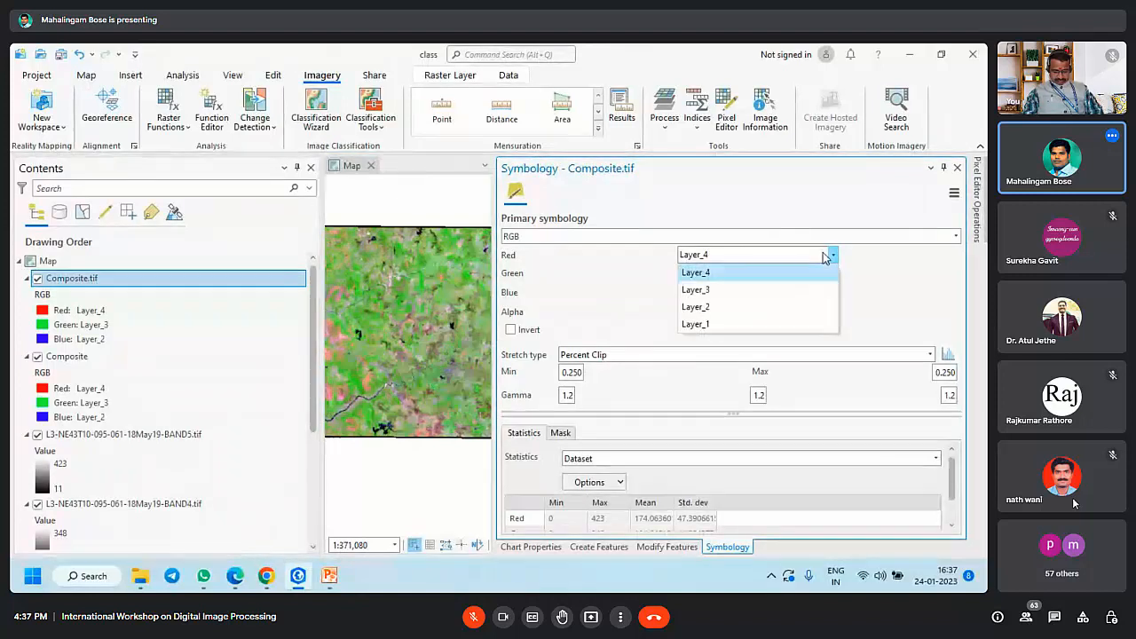
click(737, 274)
click(782, 277)
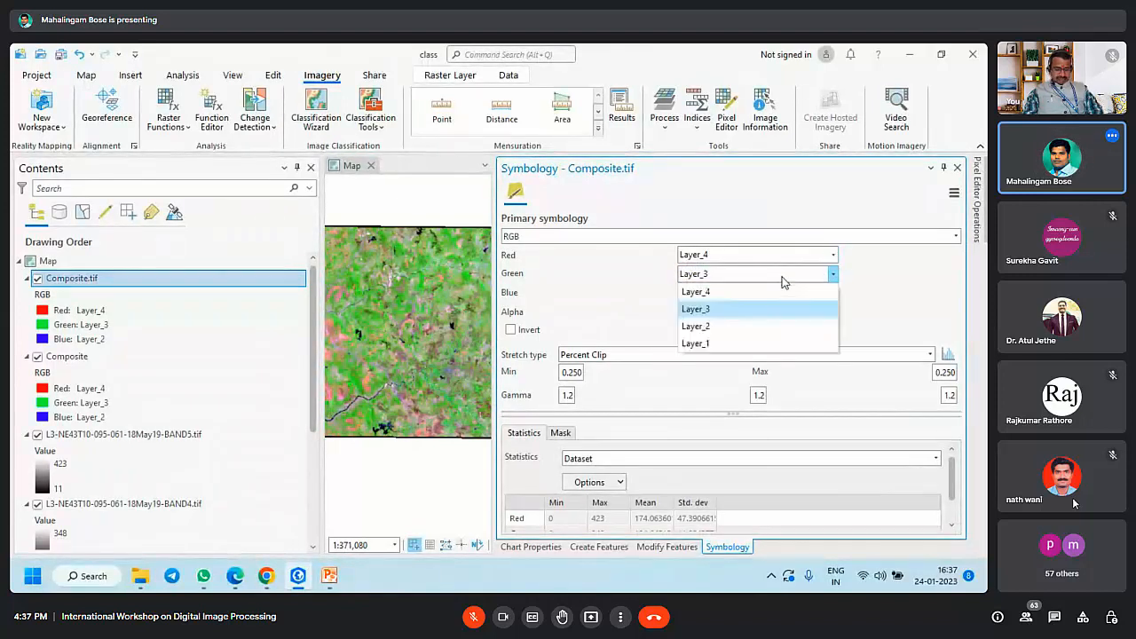
click(763, 309)
click(752, 297)
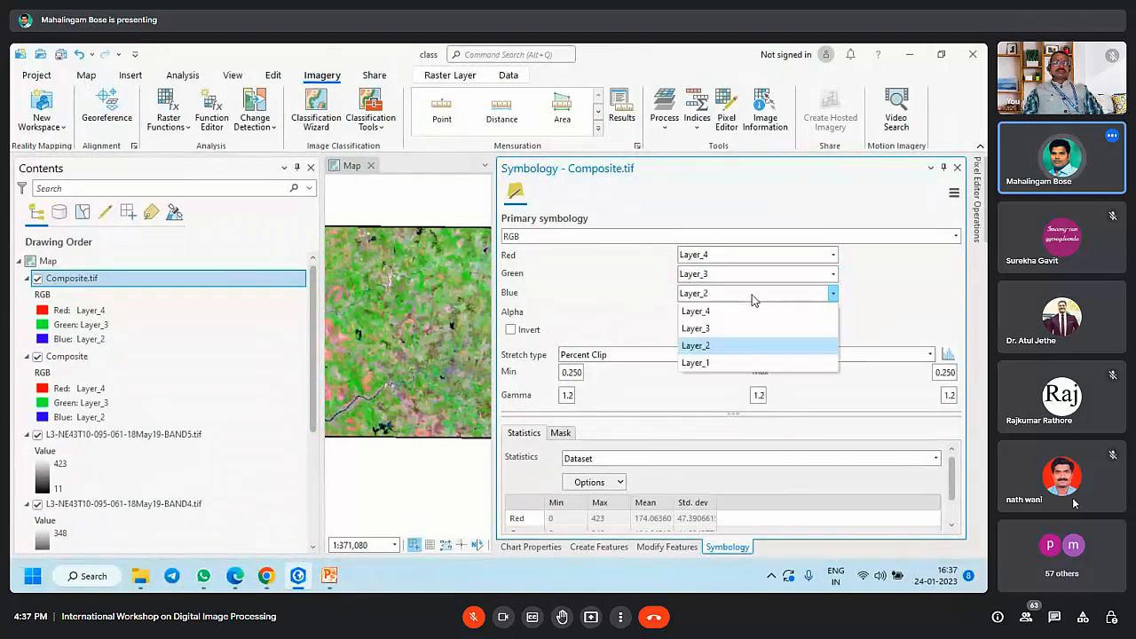
click(701, 345)
scroll(441, 312, down, 2)
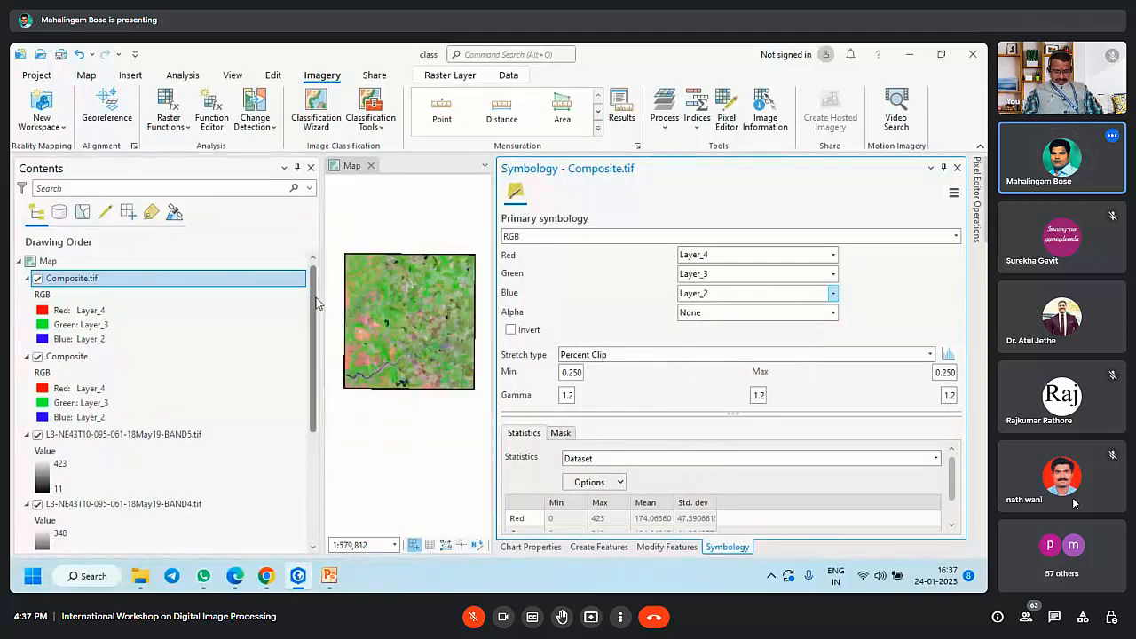
scroll(373, 305, up, 4)
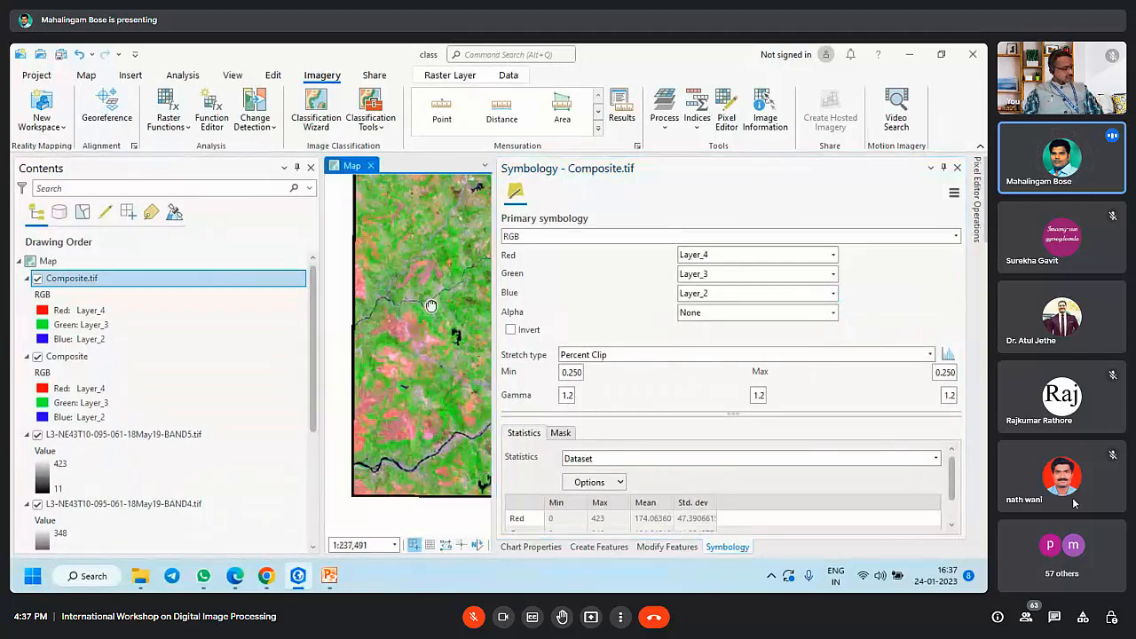
drag(373, 279, 362, 343)
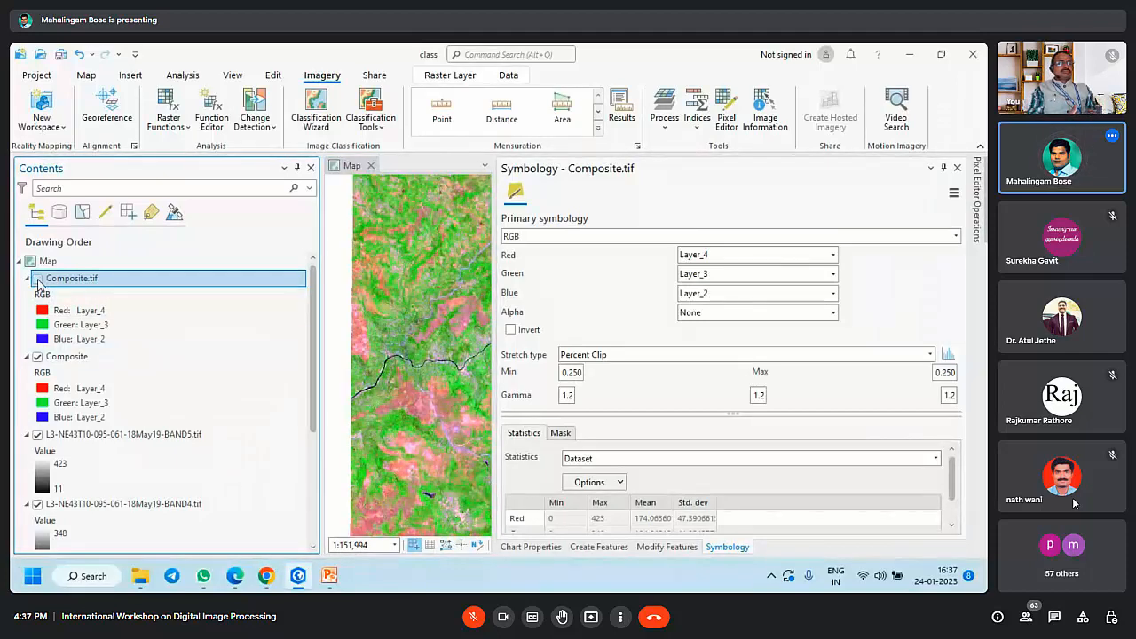
Step: Turn off the original Composite layer, leave Composite.tif displayed, and widen the map view
click(38, 277)
click(37, 356)
click(38, 277)
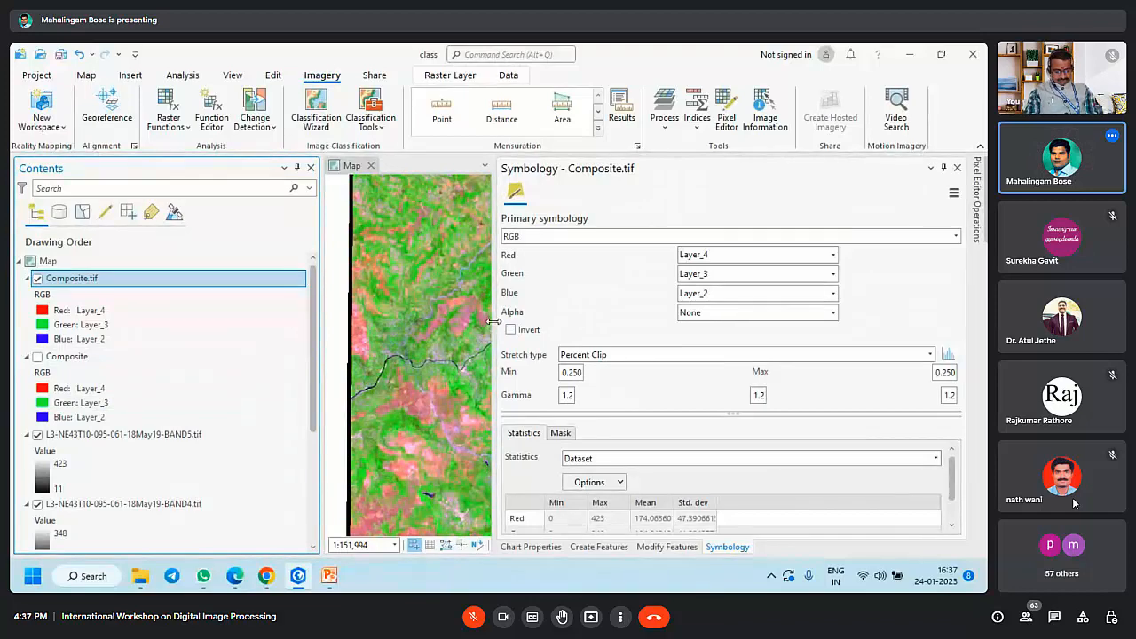
drag(493, 321, 655, 335)
Step: Assign Layer_3 to Composite.tif's red channel and Layer_1 to its blue channel, and inspect the river area
click(905, 255)
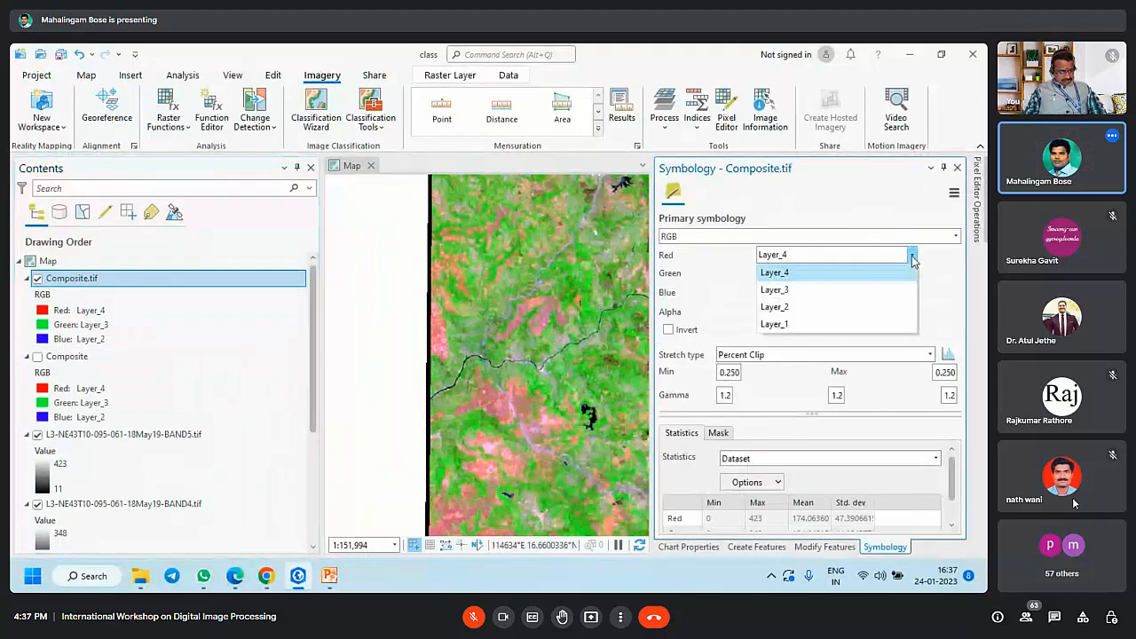
click(850, 290)
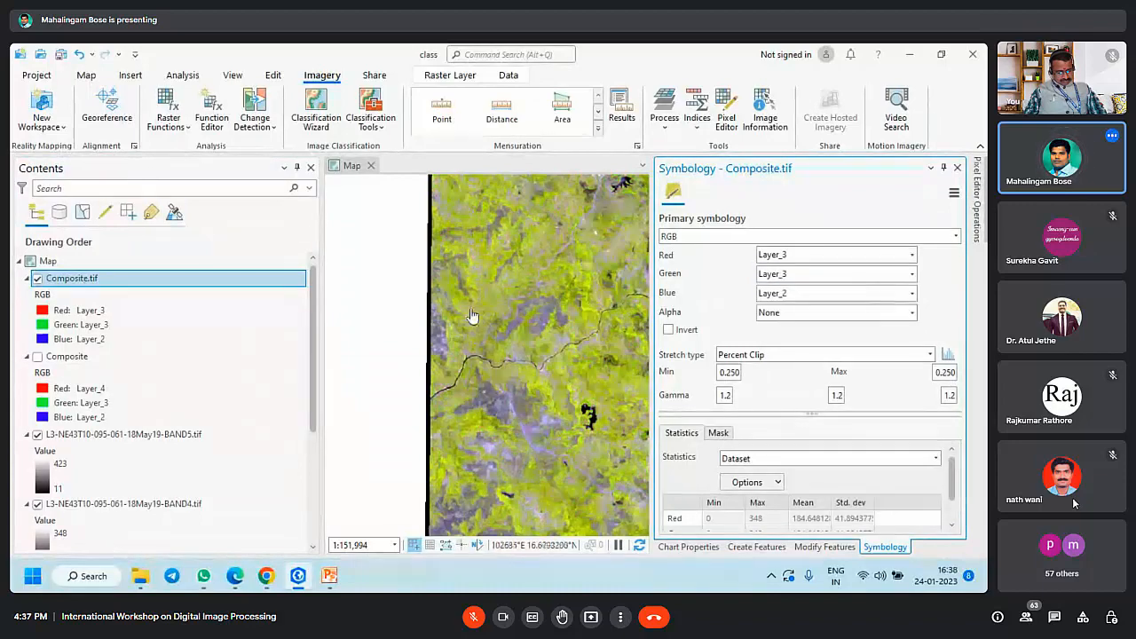
click(872, 294)
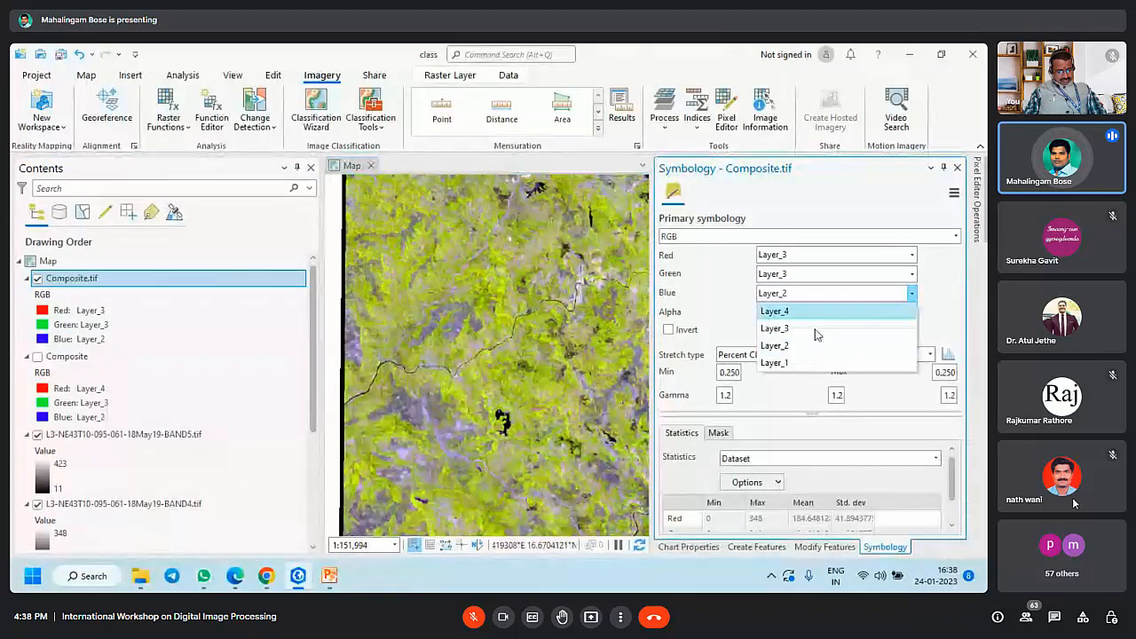
click(816, 362)
scroll(523, 350, up, 2)
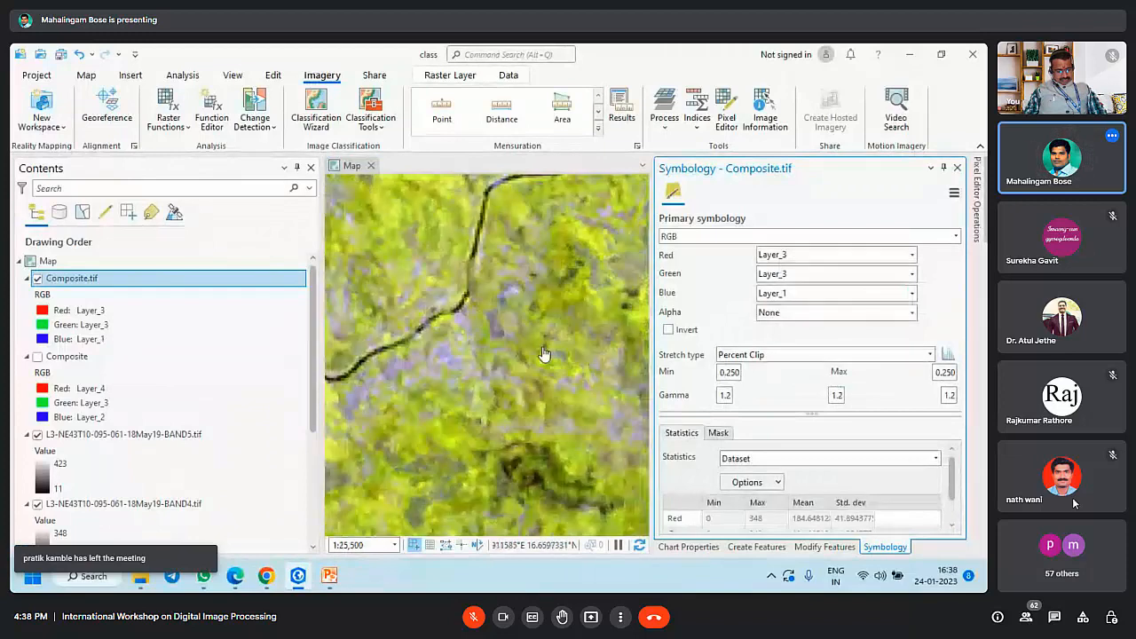
scroll(515, 384, up, 2)
scroll(552, 373, down, 2)
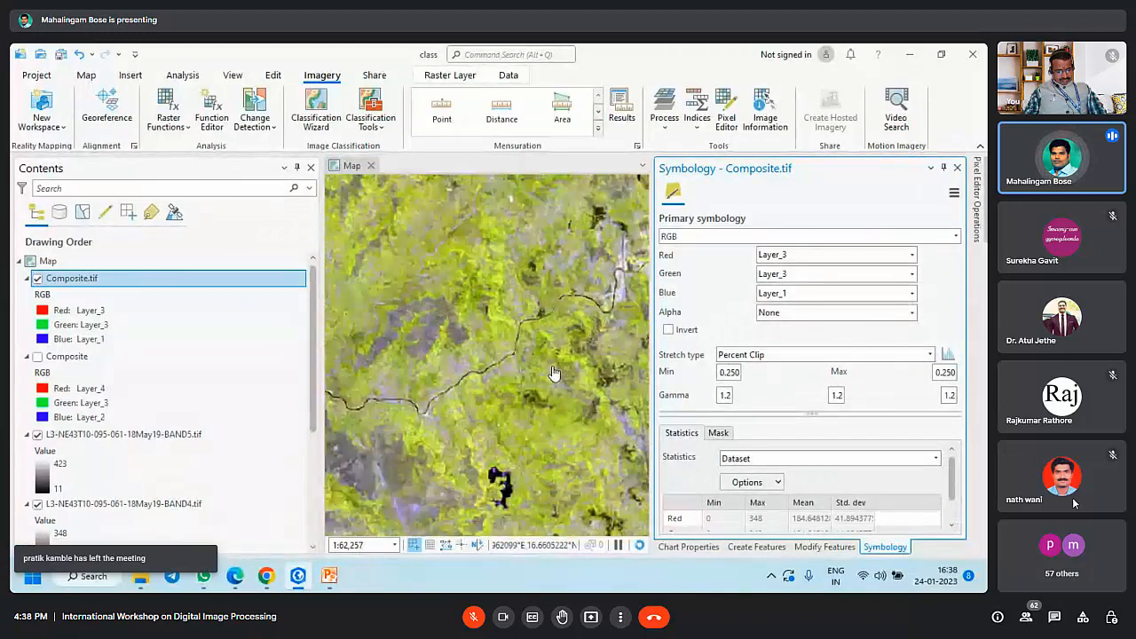
Step: Switch to Chrome, check the ongoing Google Meet call, and minimize the browser window
click(235, 577)
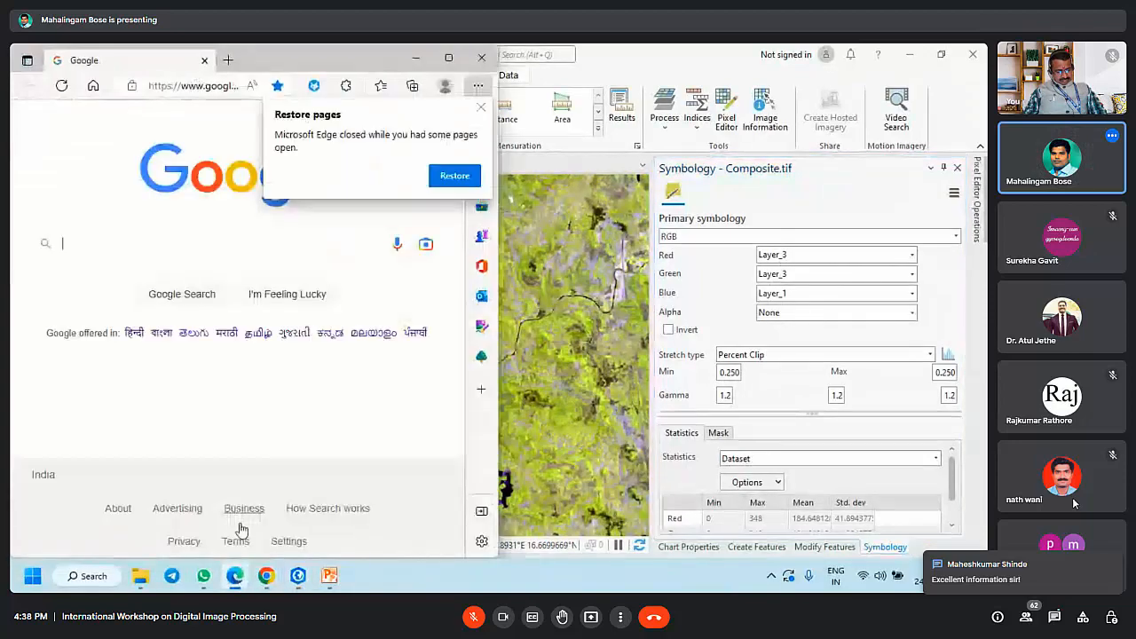
click(235, 577)
mouse_move(265, 576)
click(187, 502)
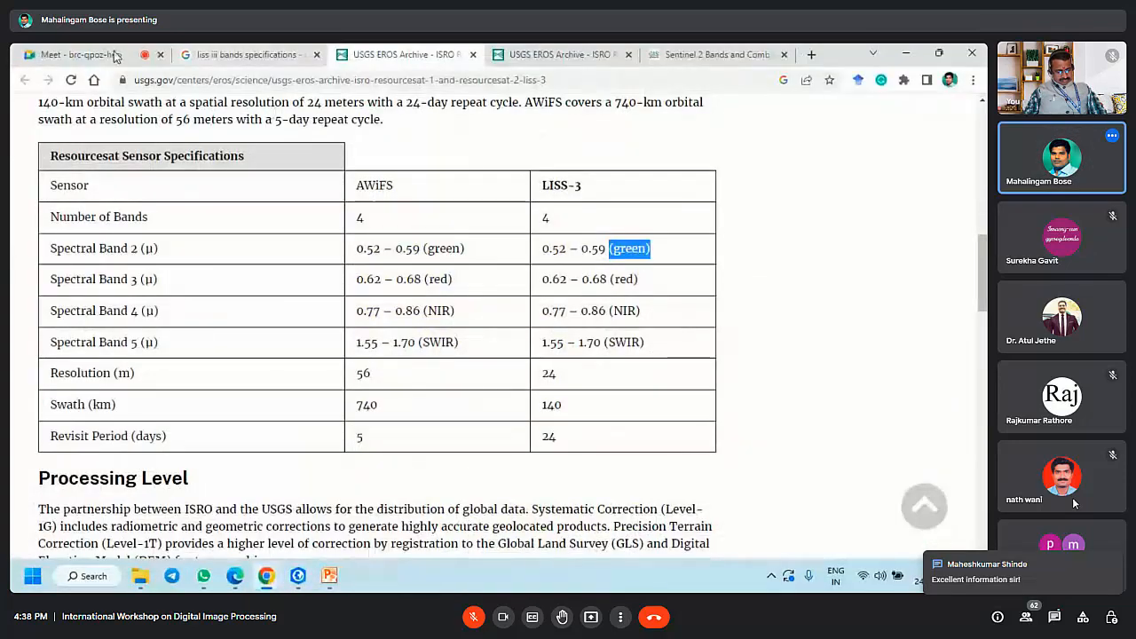
click(54, 52)
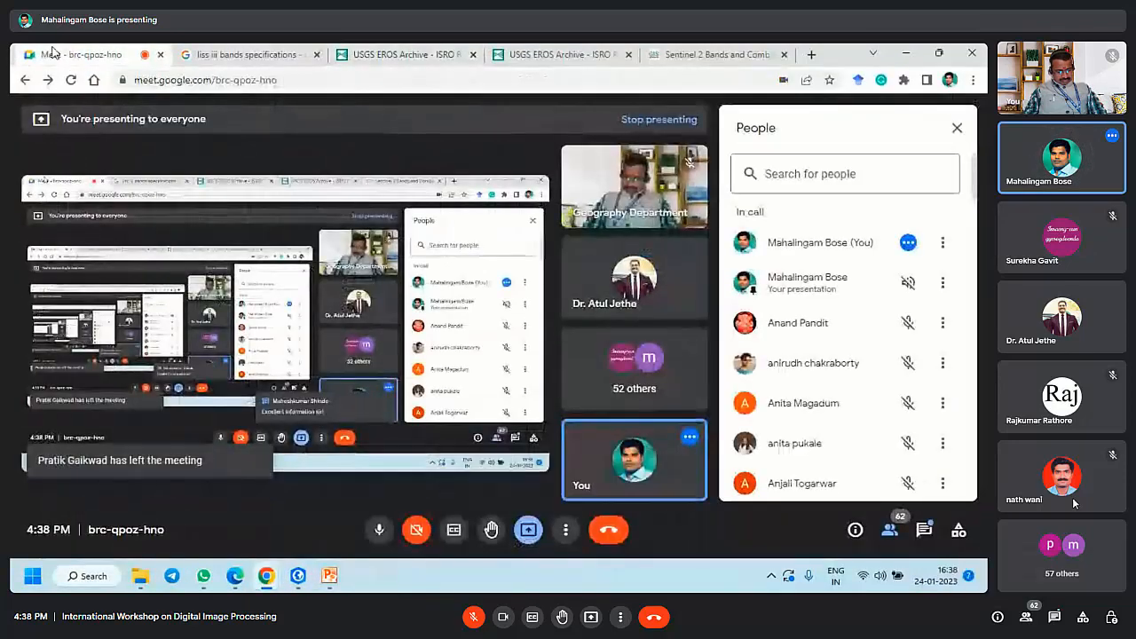
click(906, 53)
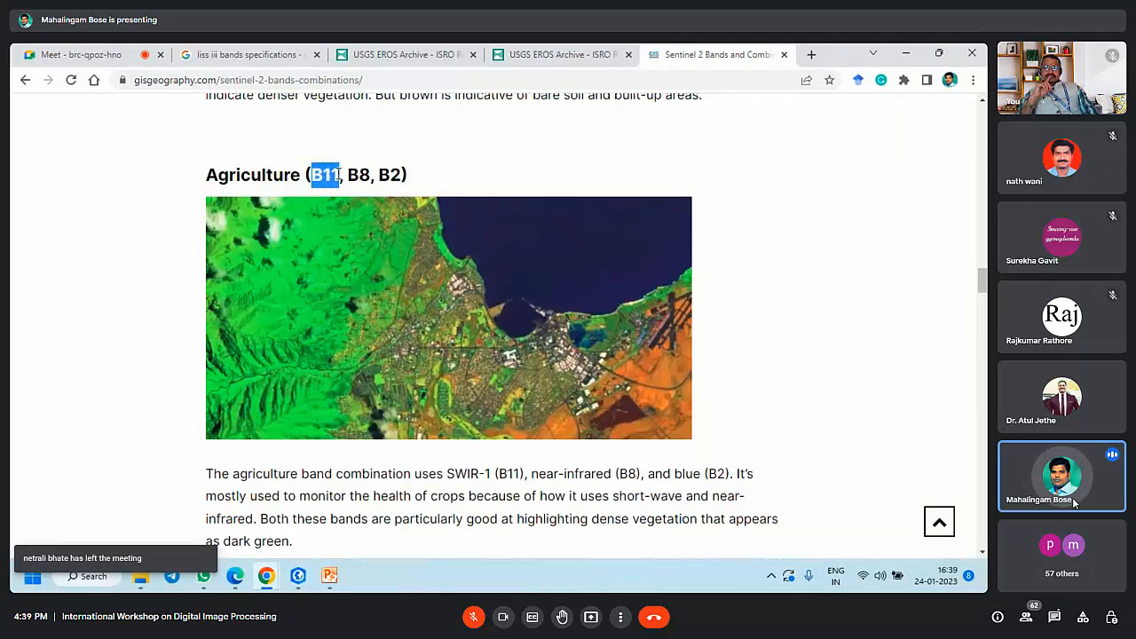
Step: Review the Agriculture, Geology and Vegetation Index band combinations on the Sentinel-2 page in Chrome, and return to ArcGIS Pro
drag(347, 175, 404, 174)
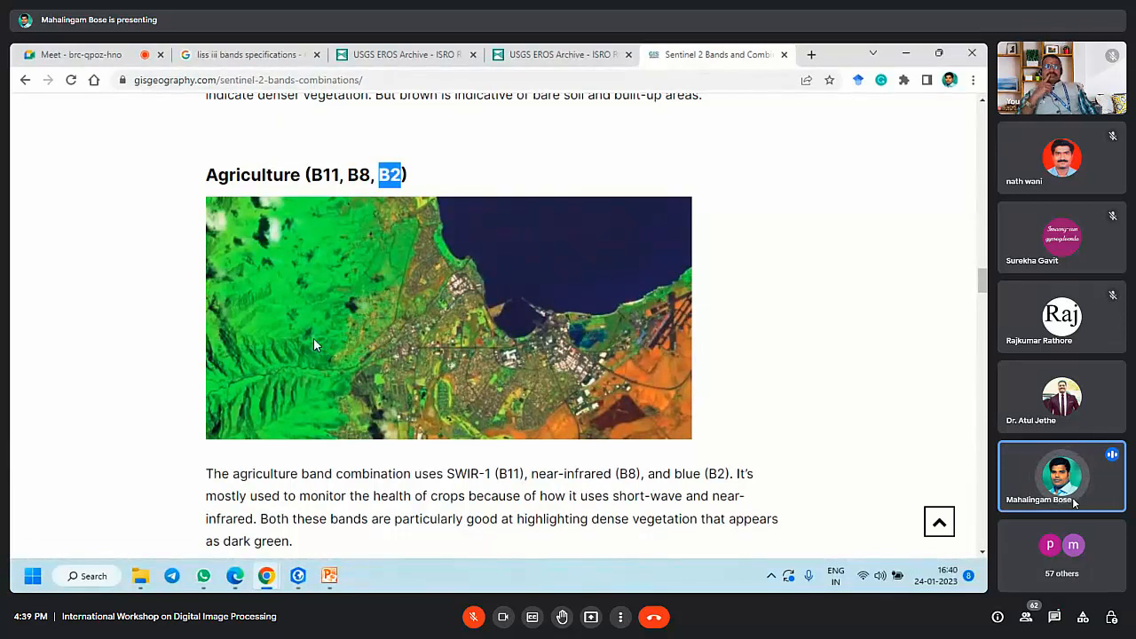
scroll(313, 340, down, 2)
scroll(313, 344, down, 2)
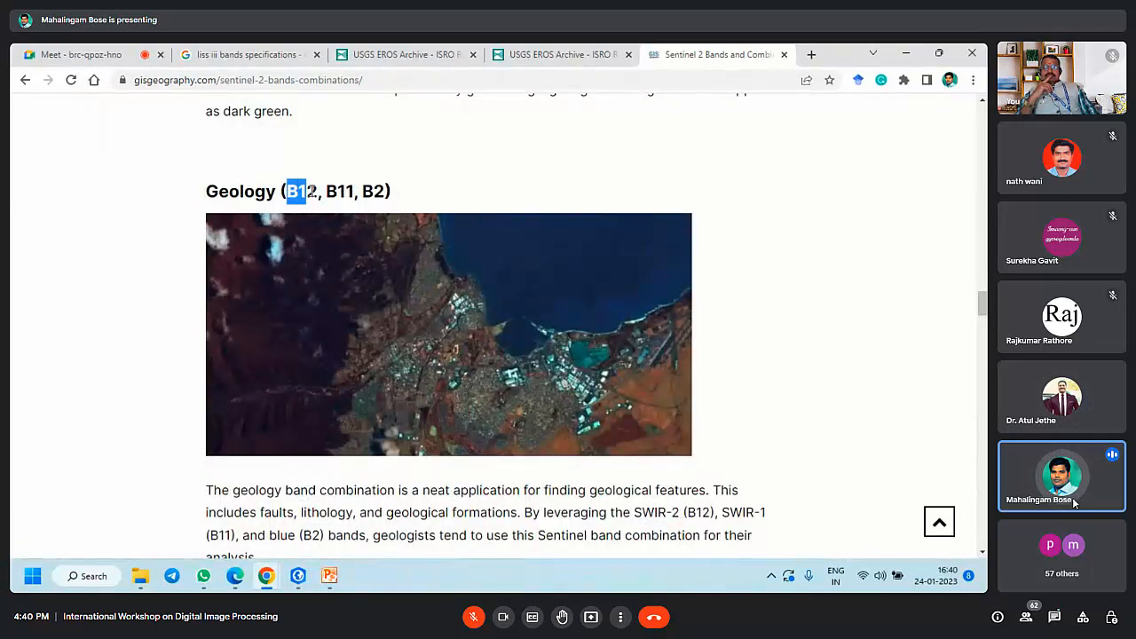
drag(327, 193, 379, 192)
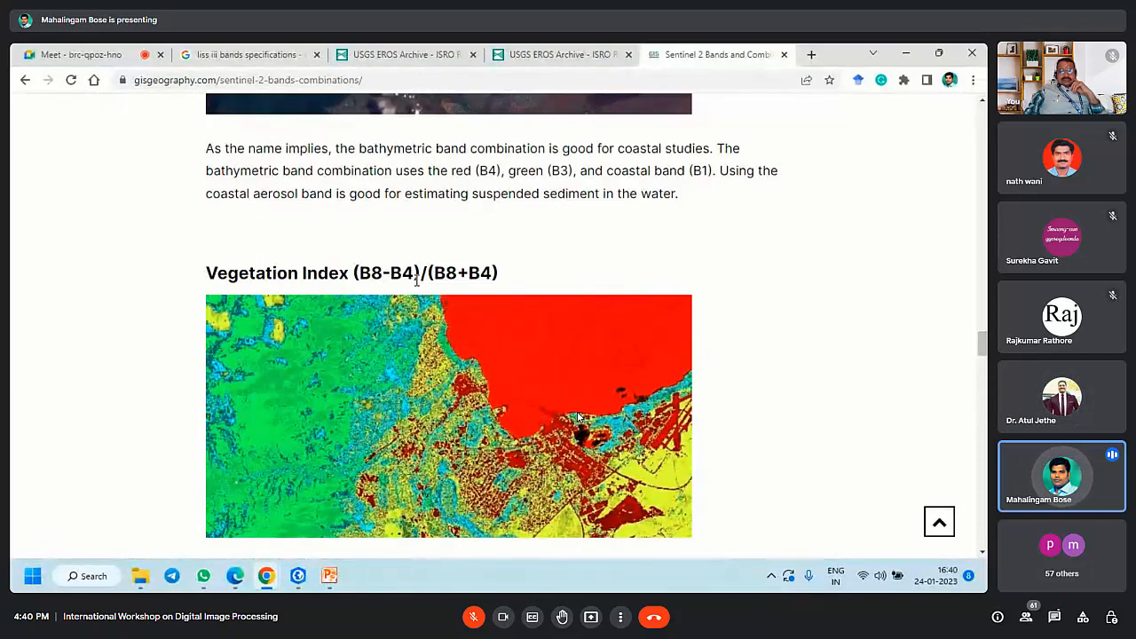
scroll(748, 223, down, 2)
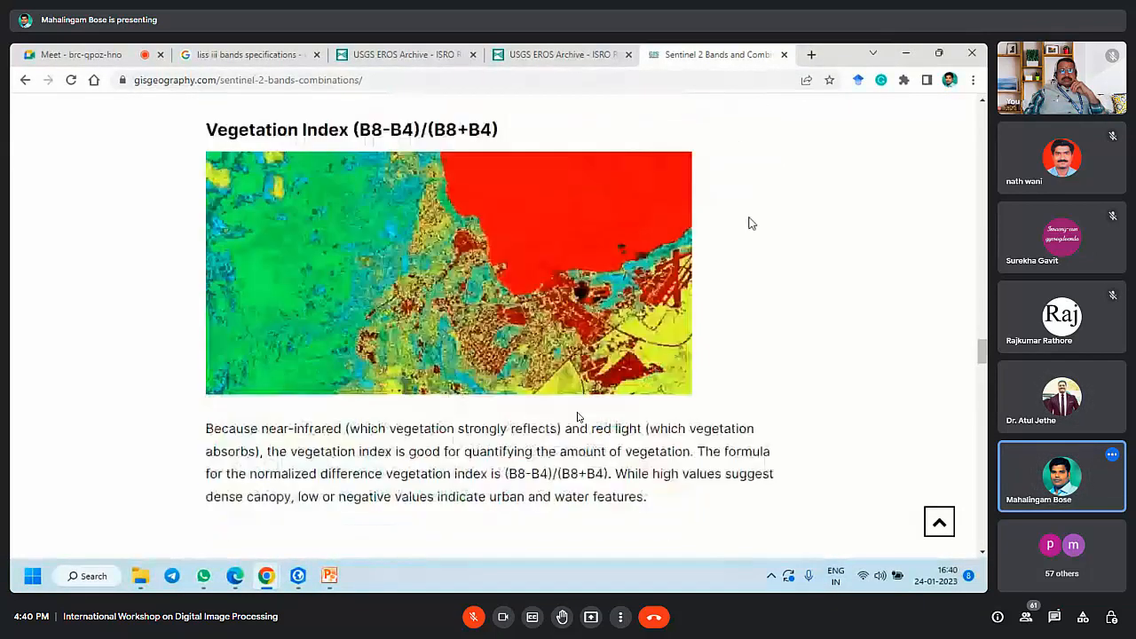
key(alt+Tab)
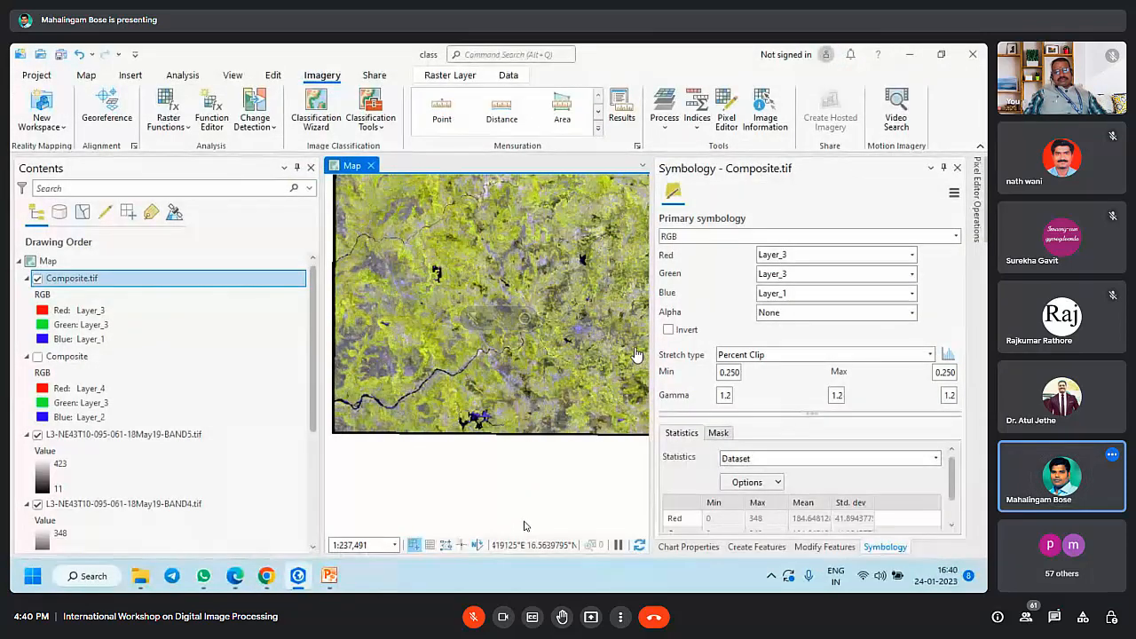
Step: Unmute the microphone in the Google Meet call and admit the waiting participant
click(472, 619)
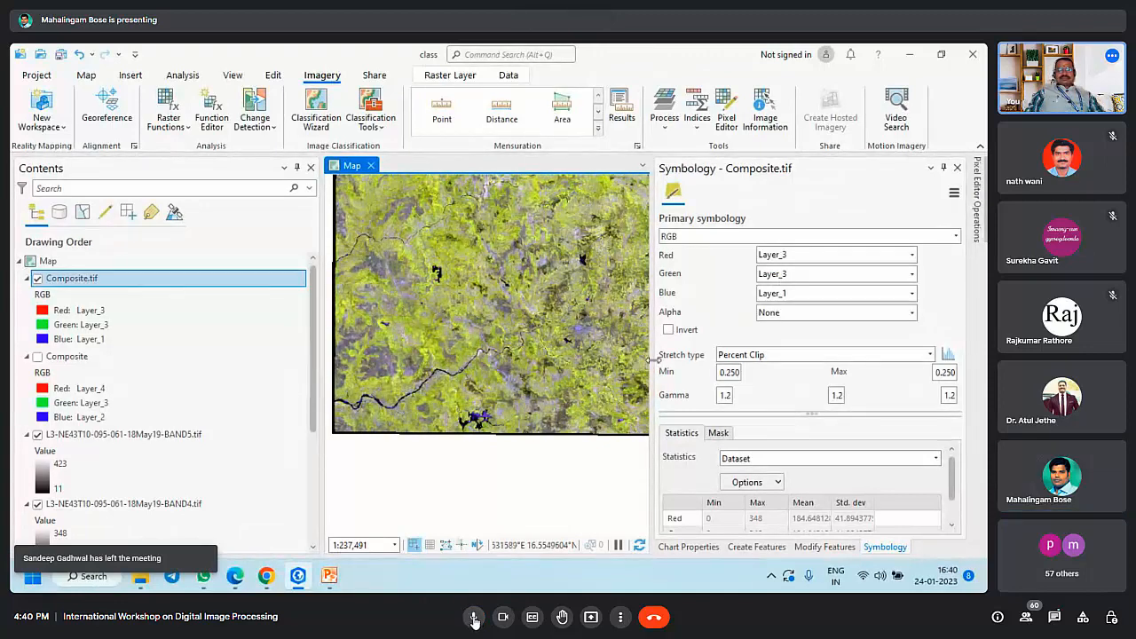
click(471, 618)
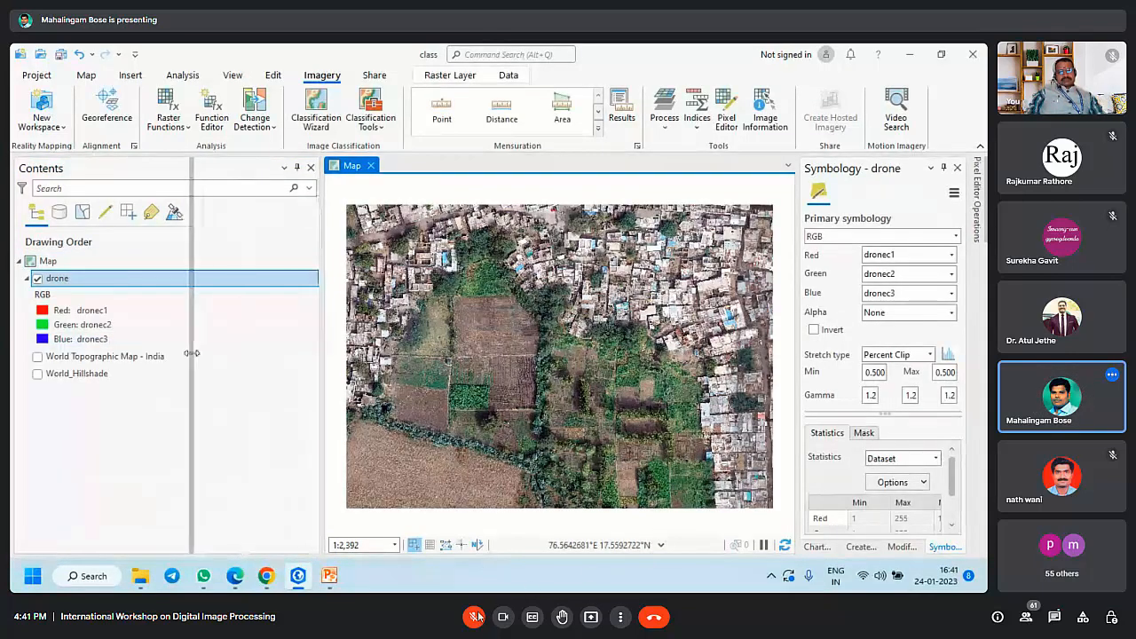
click(476, 616)
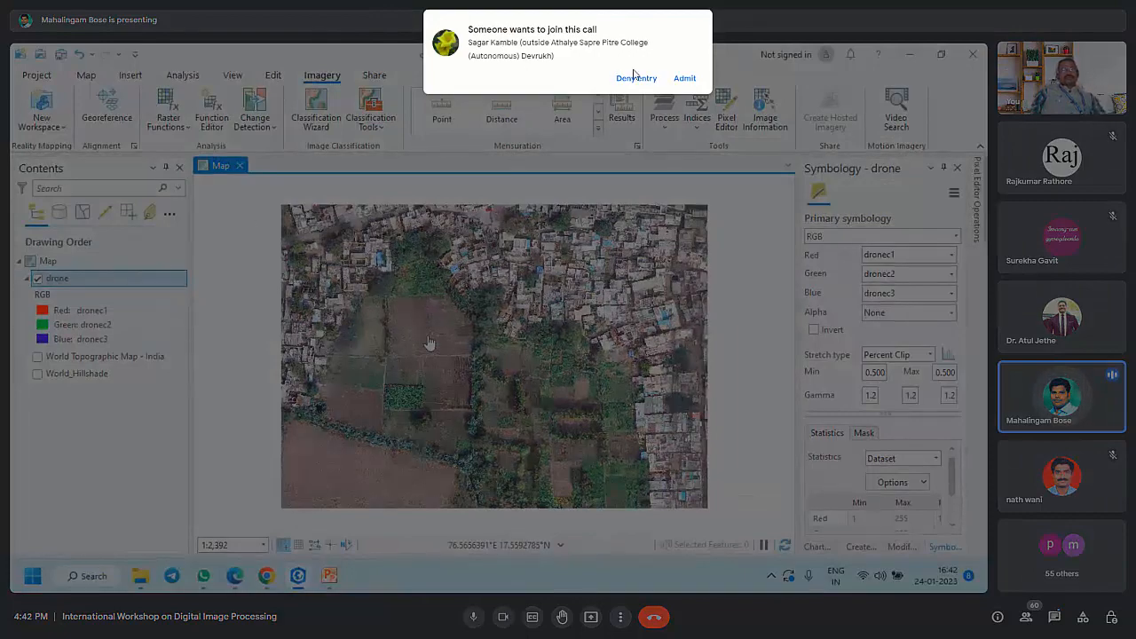
click(684, 78)
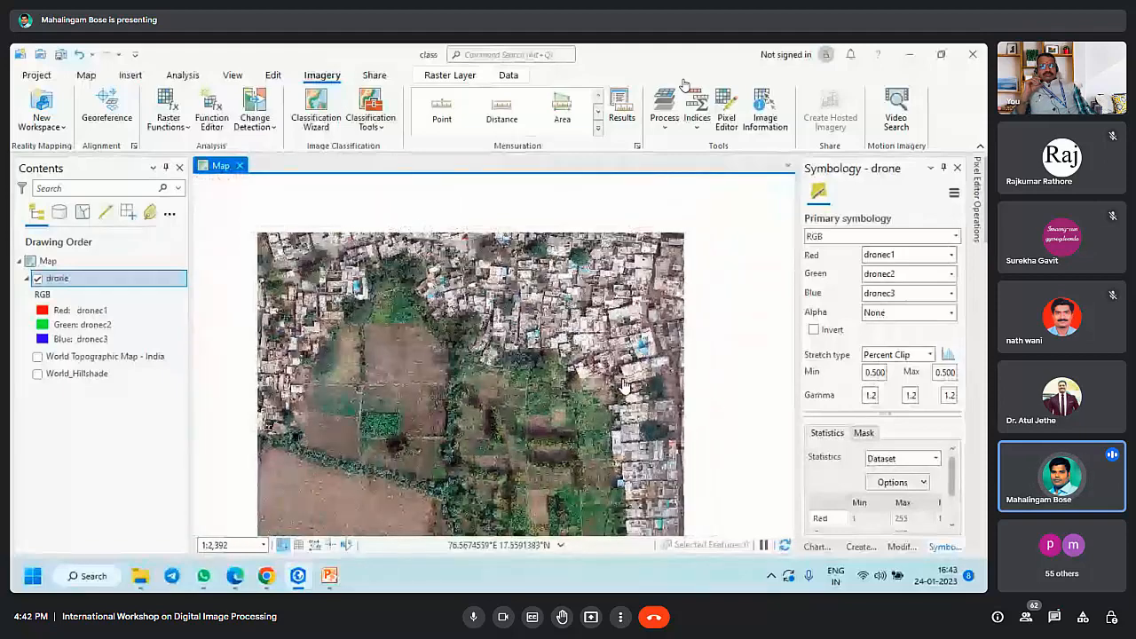
Step: Assign dronec3 to red, dronec1 to green and dronec2 to blue for the drone layer, and inspect the fields and buildings
drag(556, 398, 569, 351)
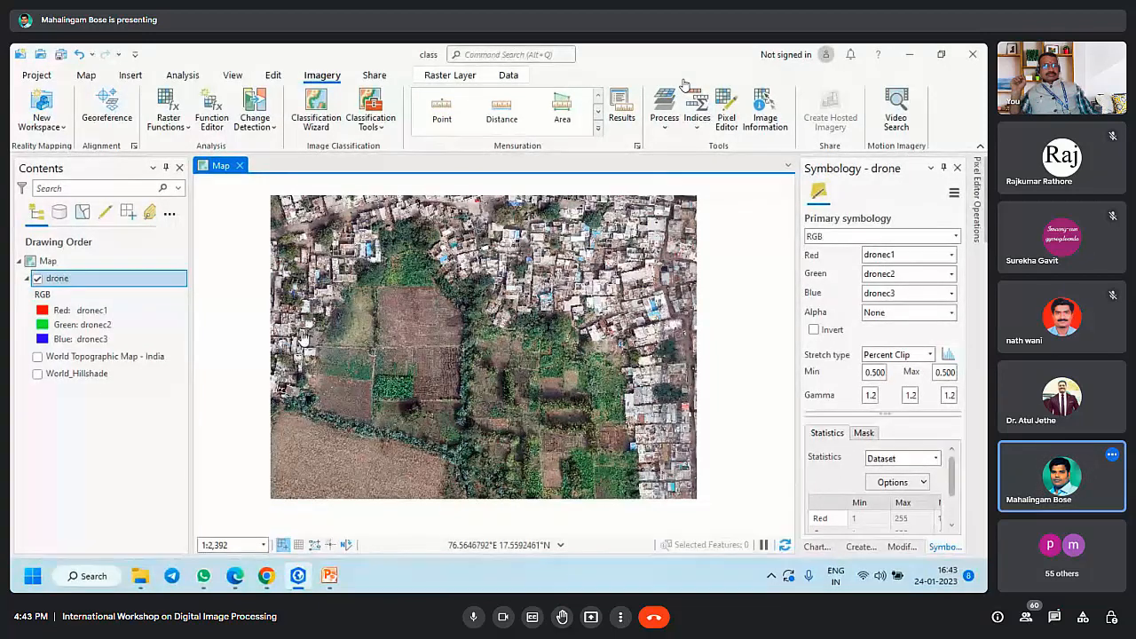
click(941, 255)
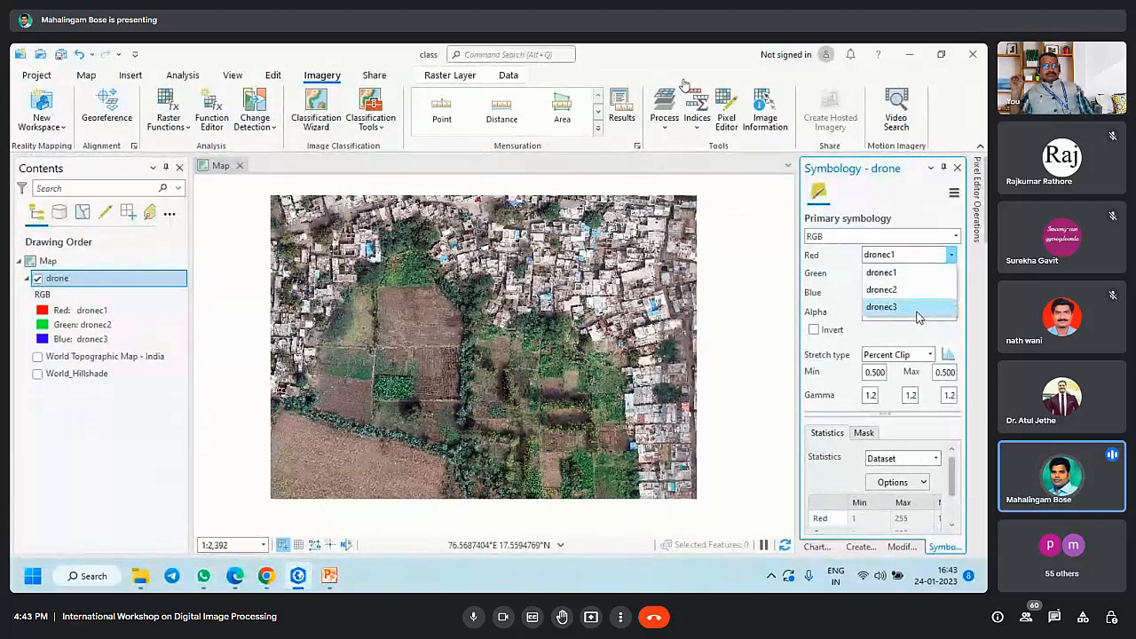
click(918, 318)
click(945, 274)
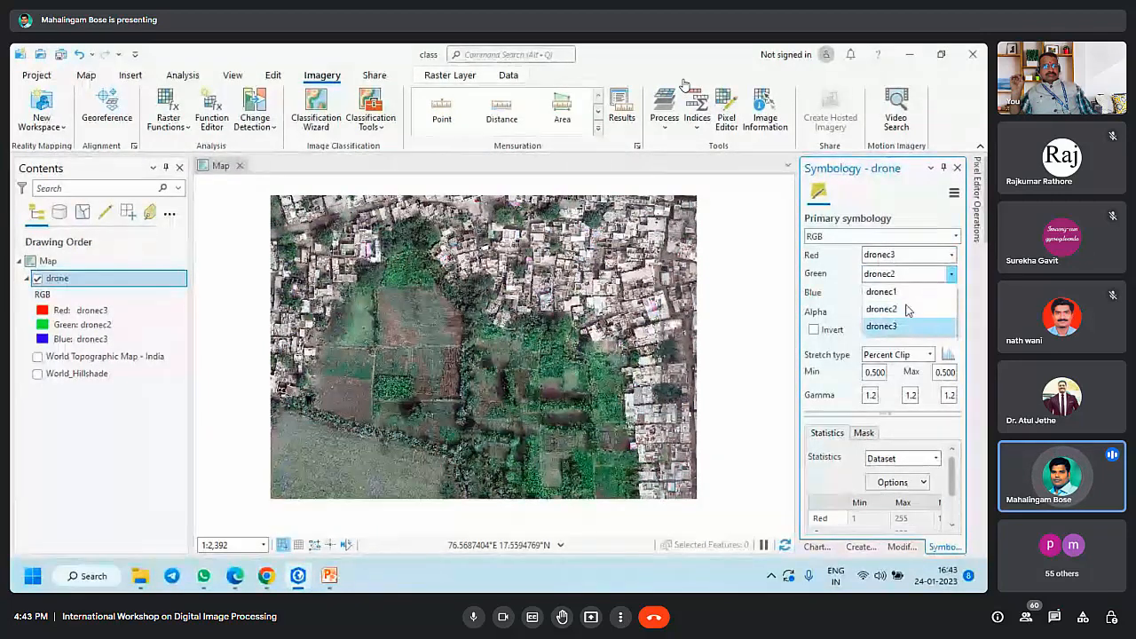
click(905, 291)
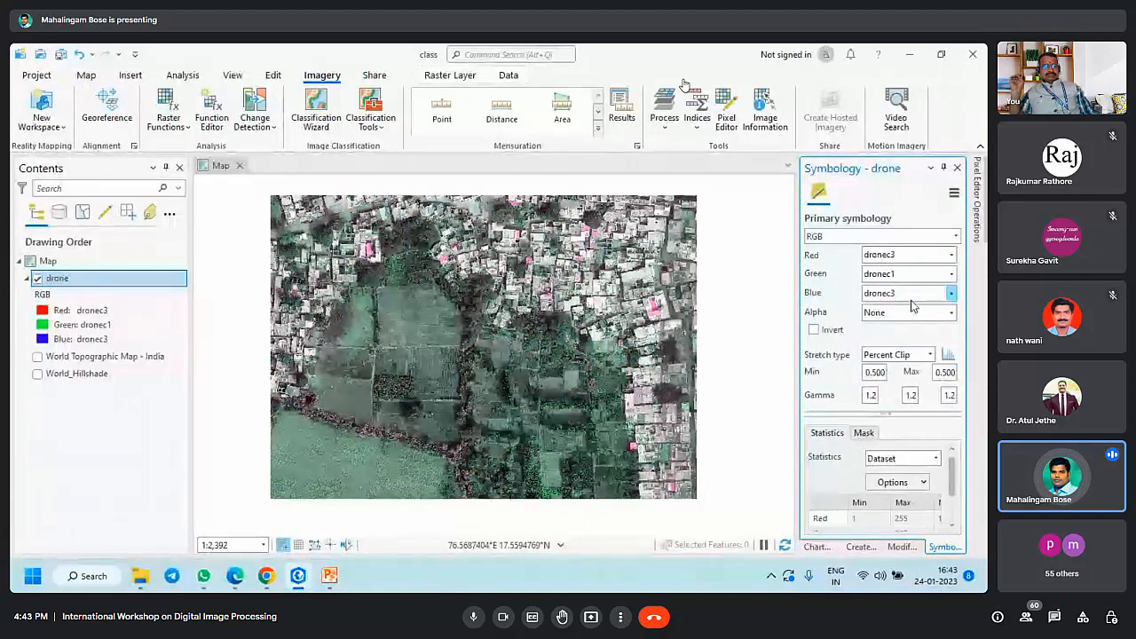
click(914, 295)
click(887, 330)
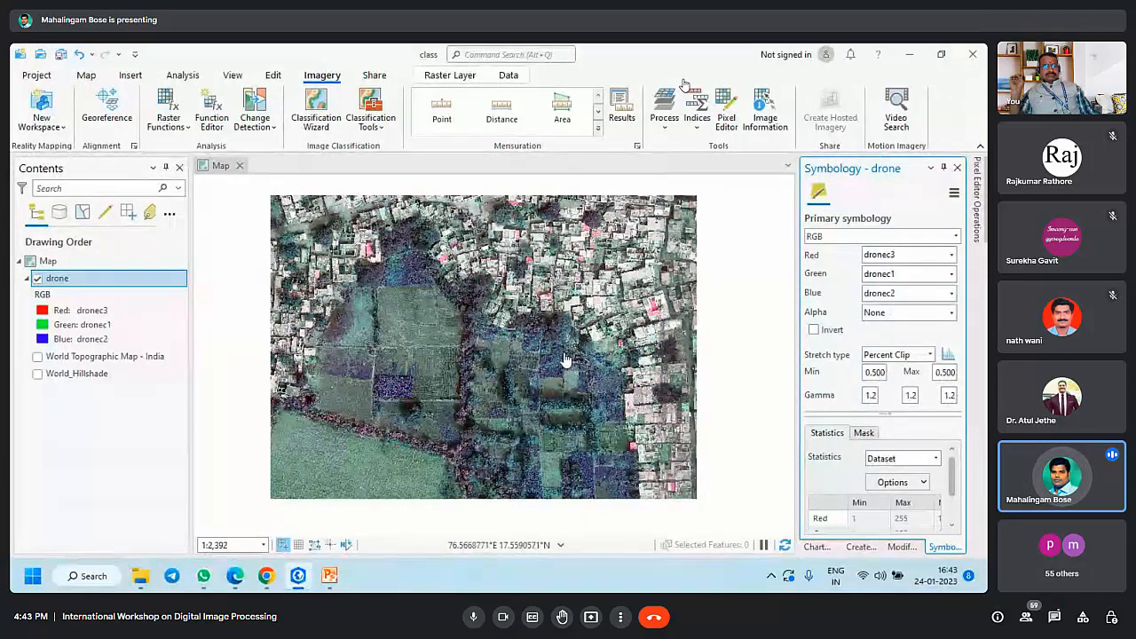
scroll(565, 359, up, 5)
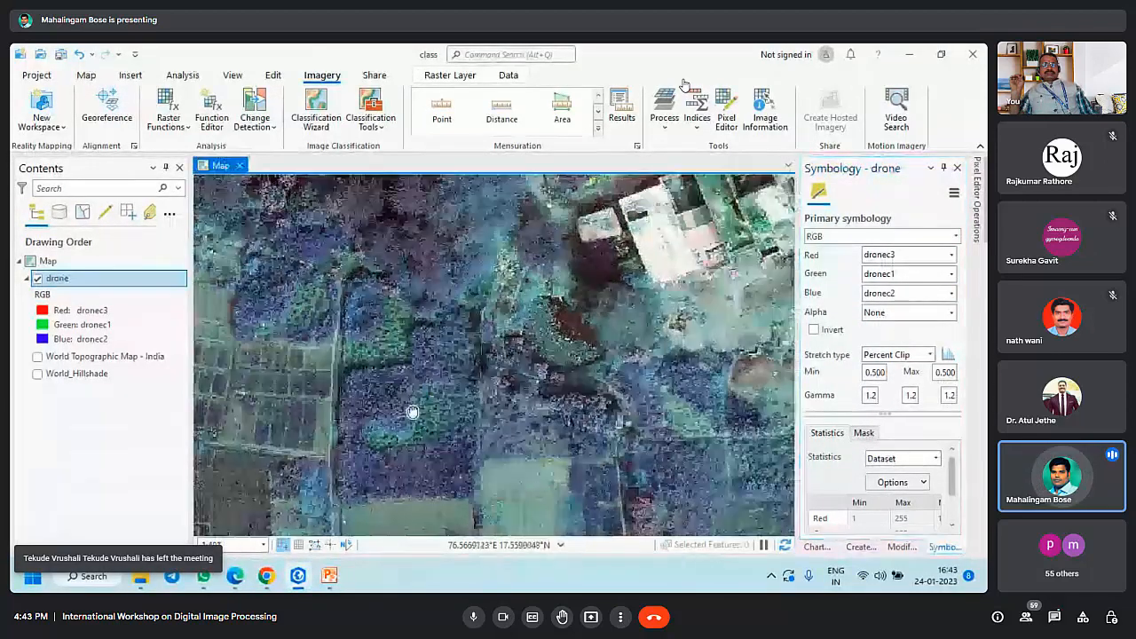
scroll(456, 367, down, 5)
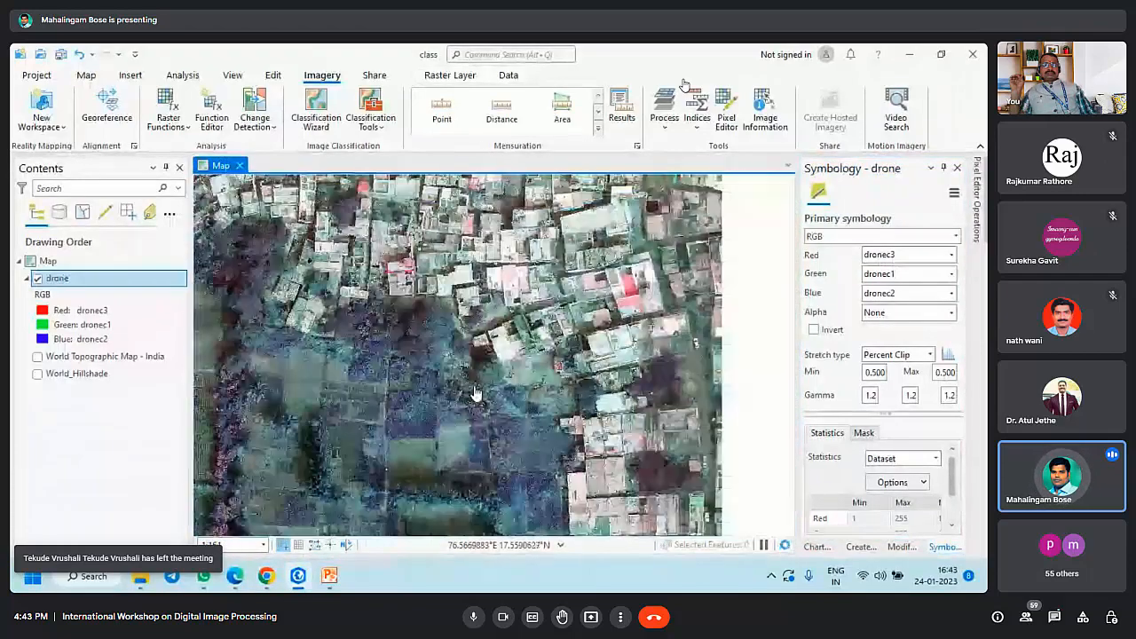
scroll(576, 364, down, 2)
scroll(585, 340, up, 4)
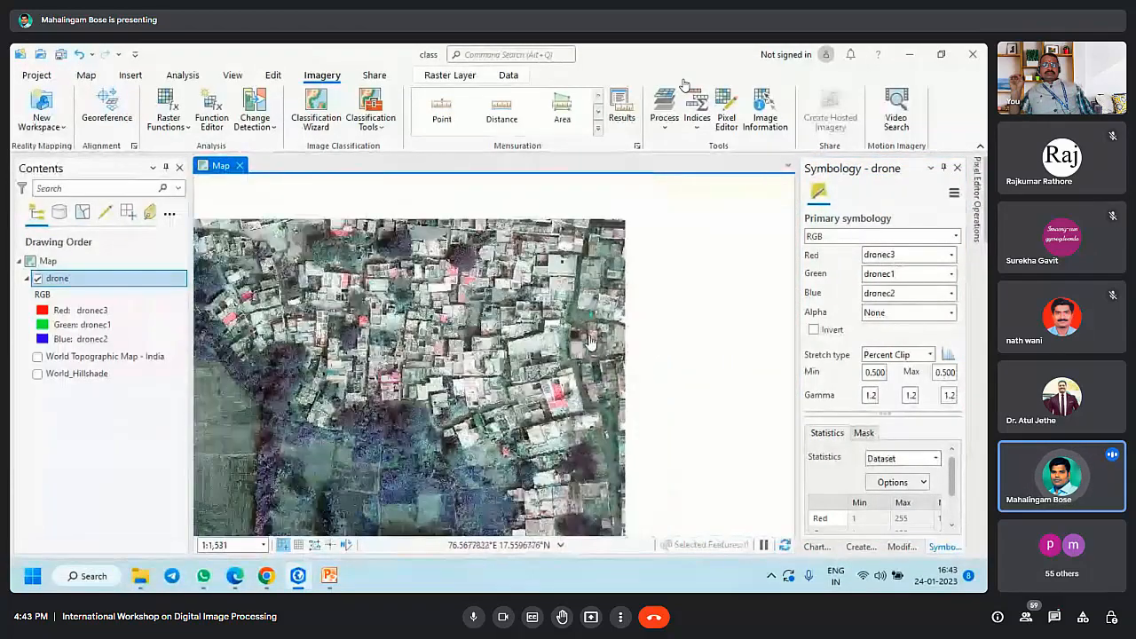
scroll(513, 450, down, 5)
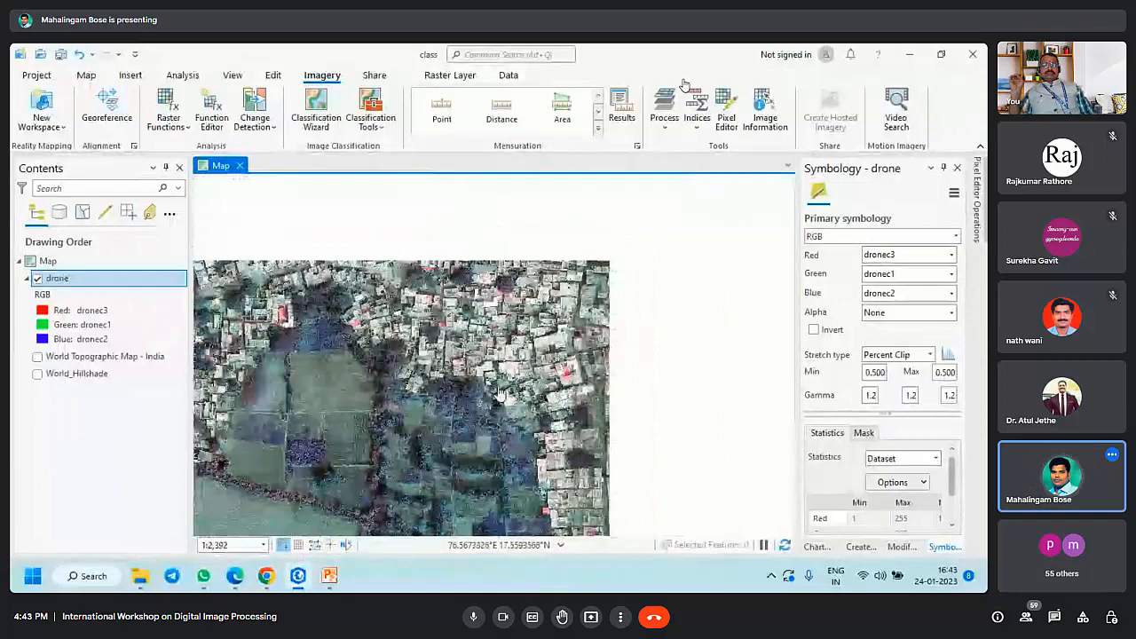
Step: Assign dronec1 to red, dronec2 to green and dronec3 to blue for the drone layer
drag(502, 395, 628, 302)
scroll(510, 347, down, 2)
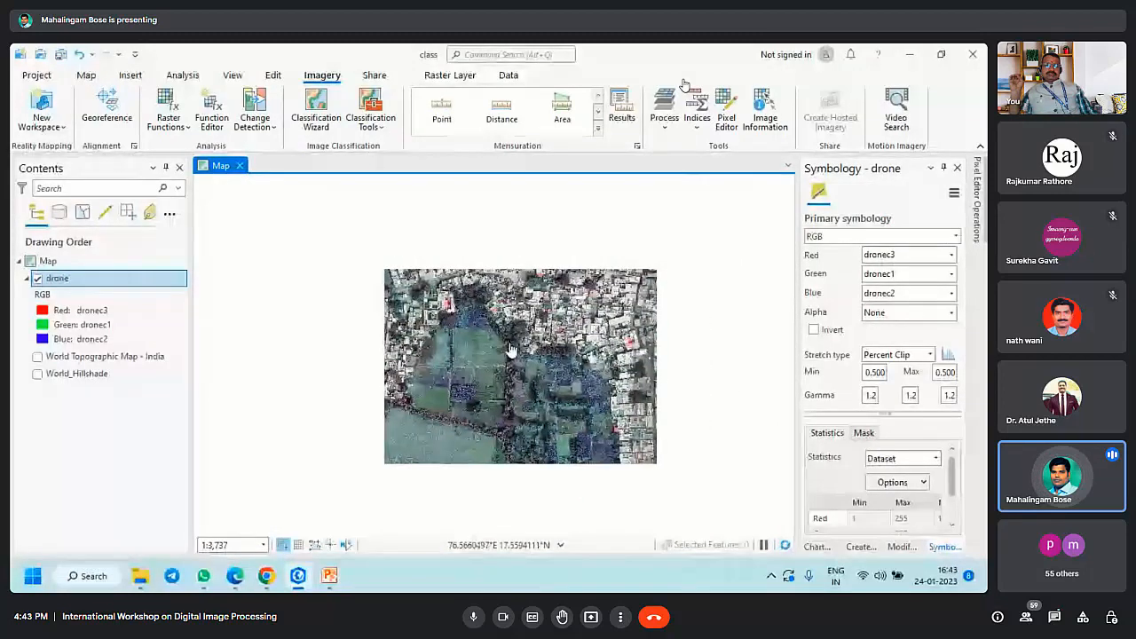
scroll(511, 350, up, 2)
drag(521, 364, 489, 347)
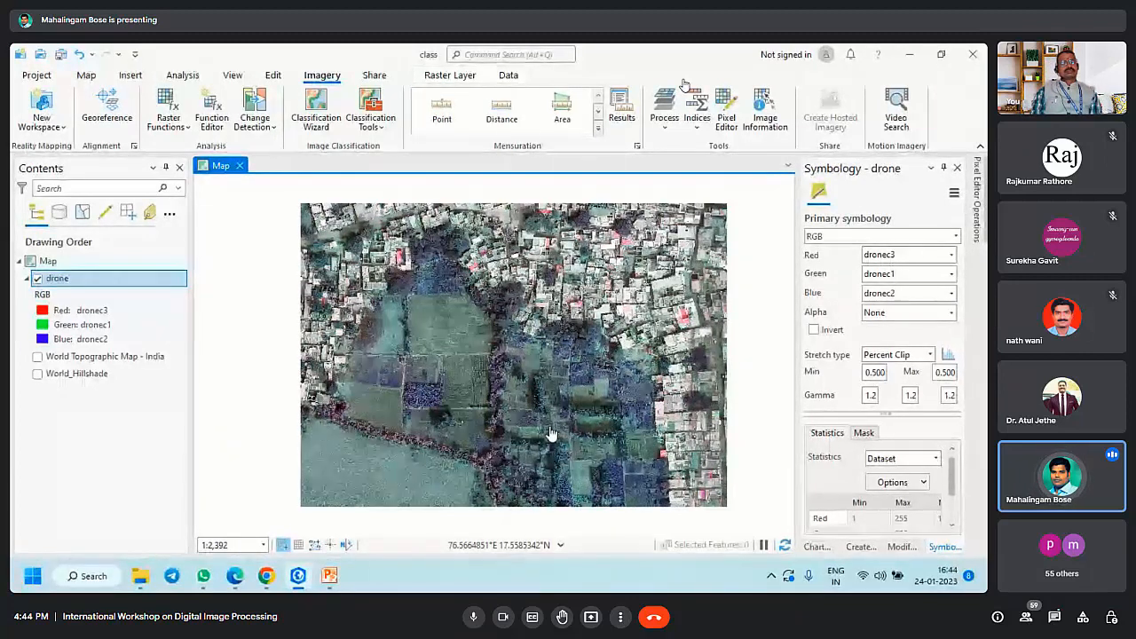
click(922, 256)
click(923, 272)
click(920, 277)
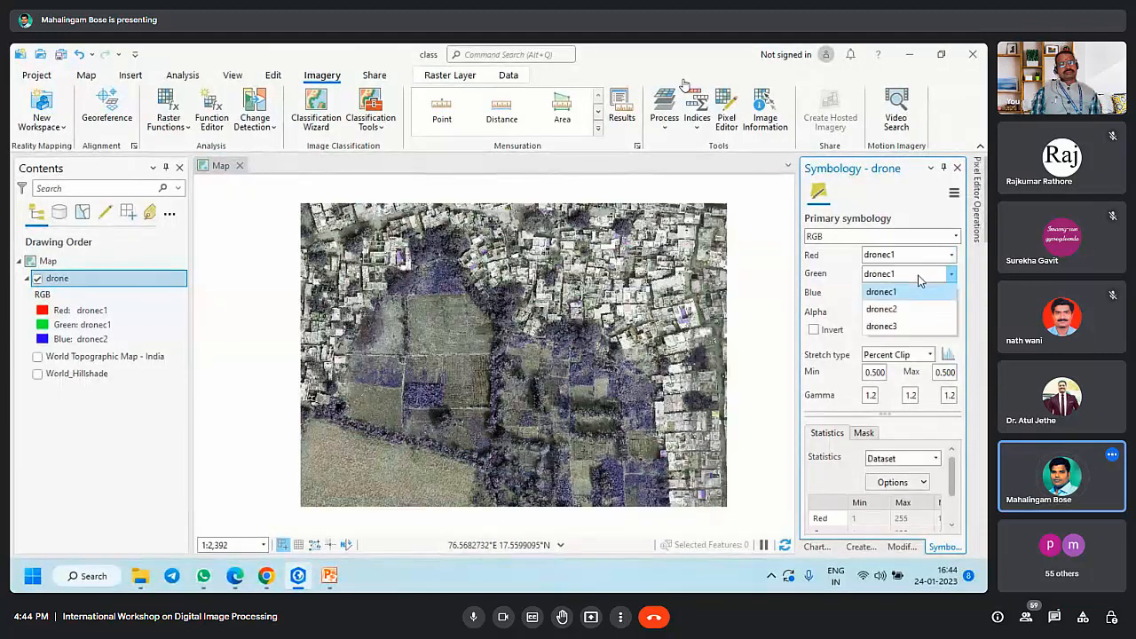
click(907, 310)
click(905, 294)
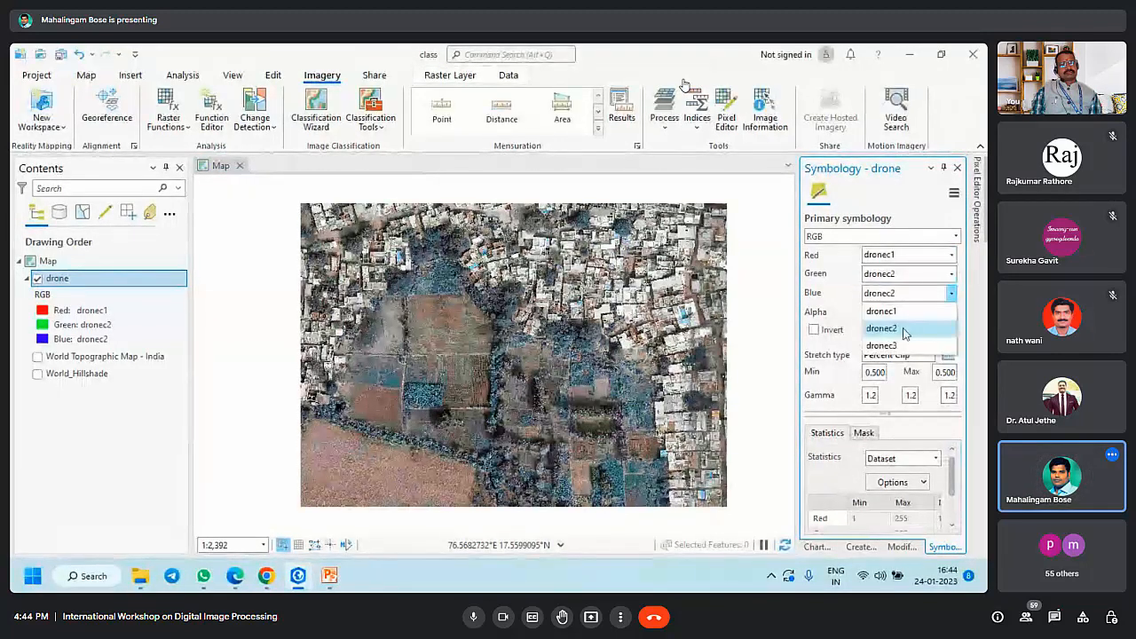
click(901, 346)
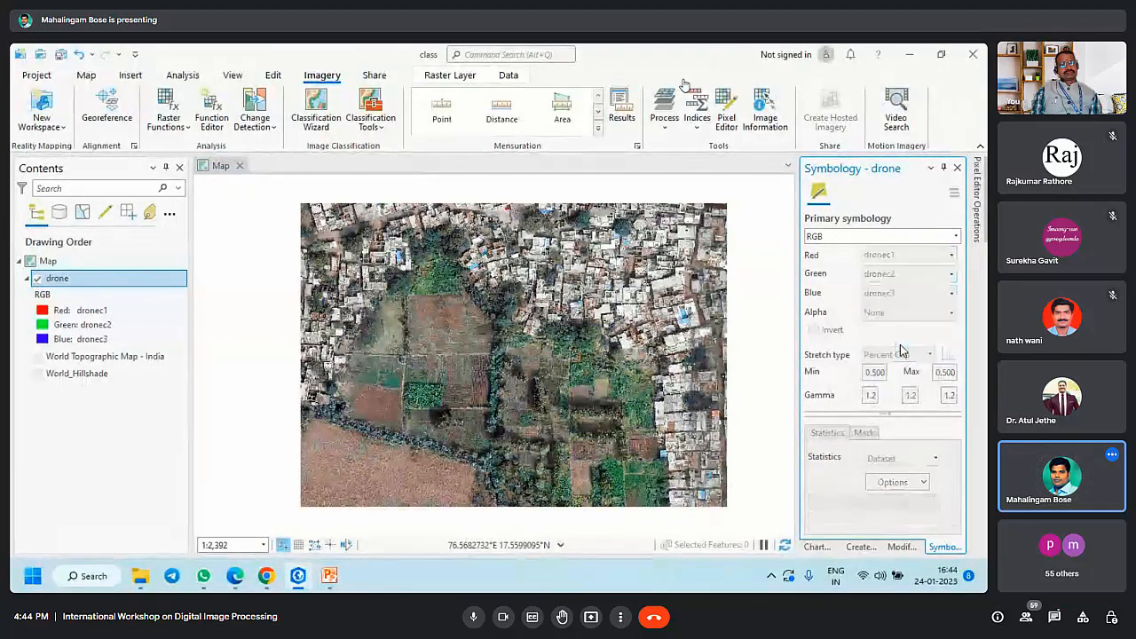
Step: Close the Symbology and Modify Features panes, and bring up the Training Samples Manager for the drone layer
click(957, 168)
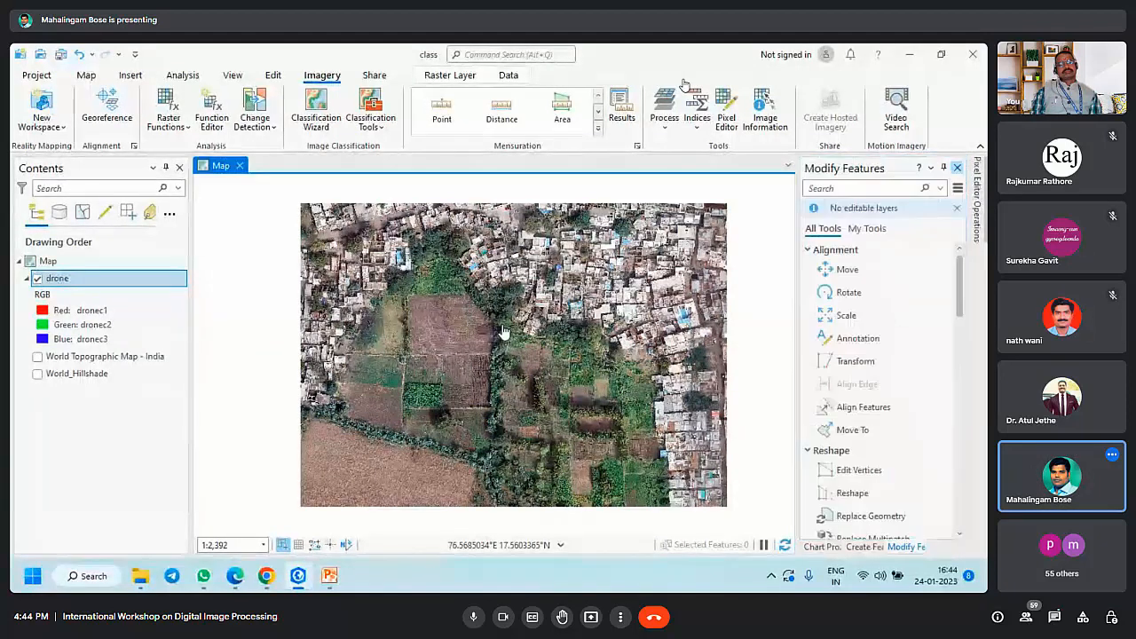
click(957, 168)
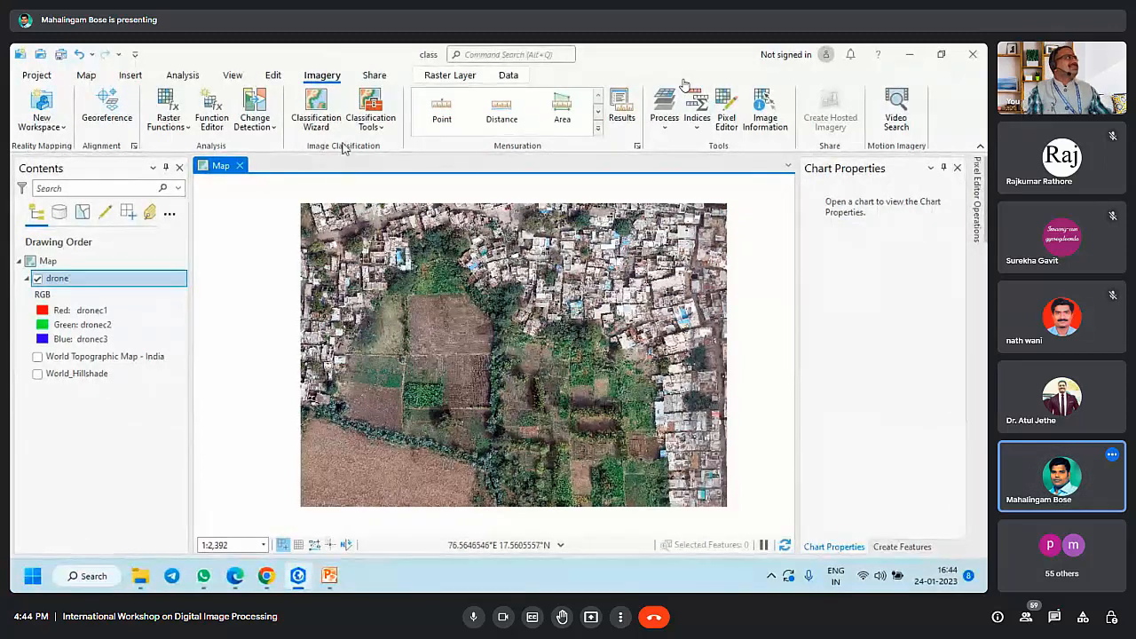
click(373, 126)
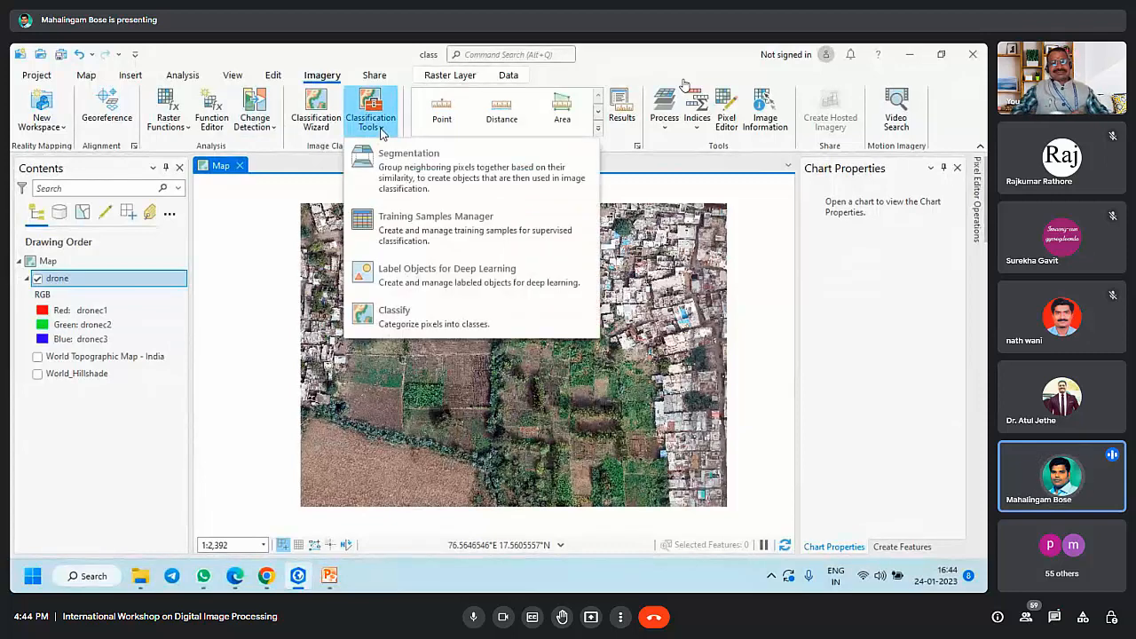
click(406, 234)
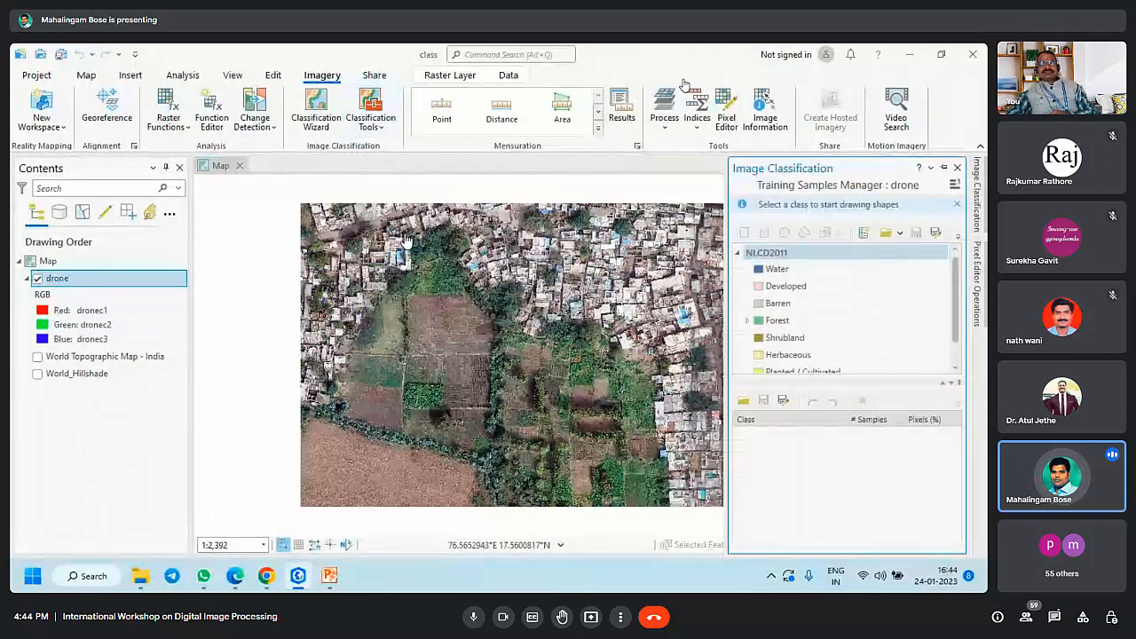
drag(689, 285, 658, 280)
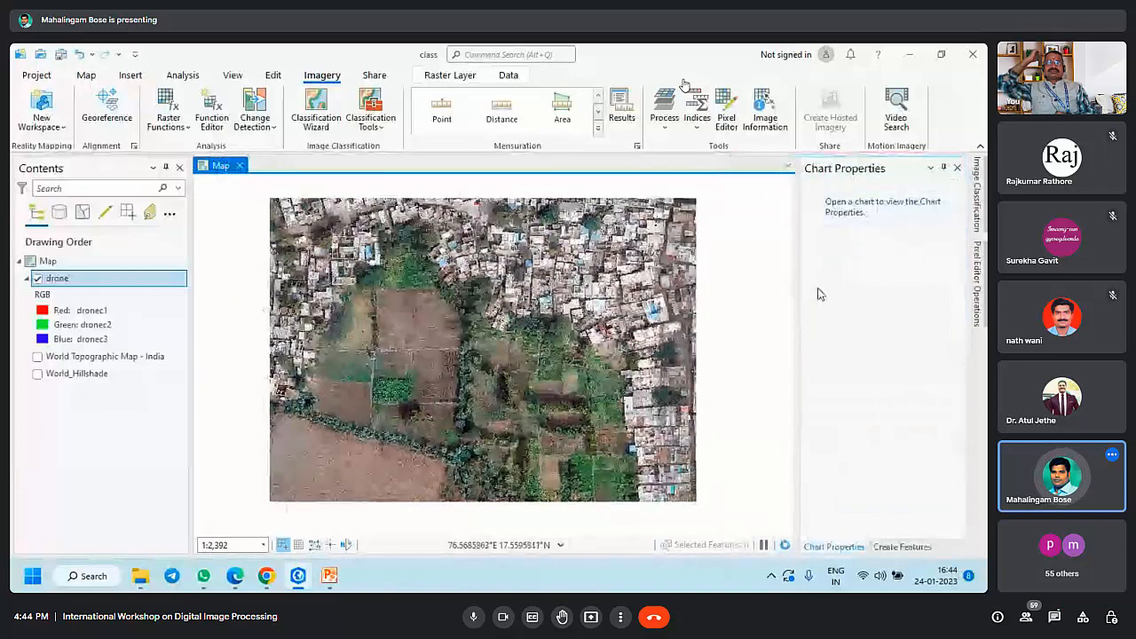
click(976, 193)
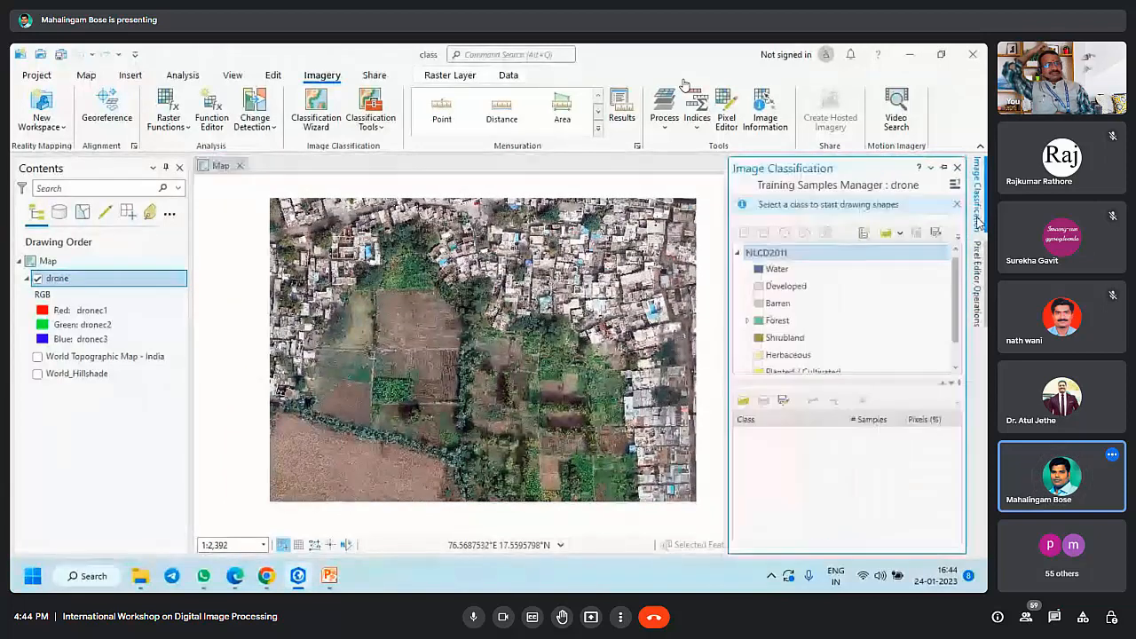
Step: Review the NLCD2011 classes including the Forest subclasses, and create a new classification schema in their place
drag(825, 384, 824, 466)
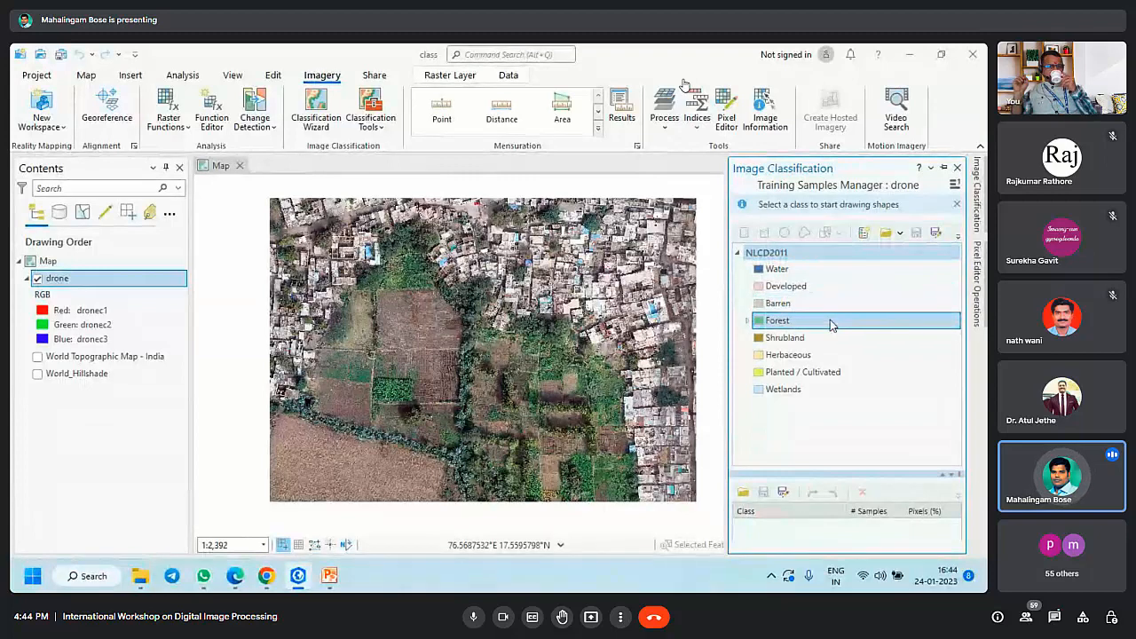
click(747, 320)
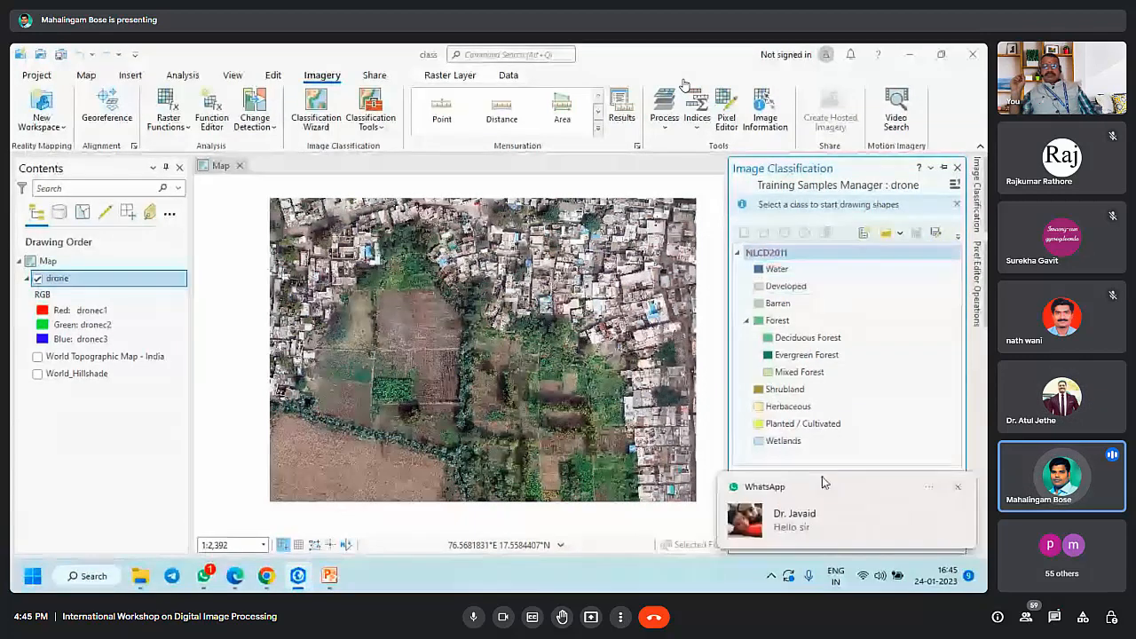
click(847, 340)
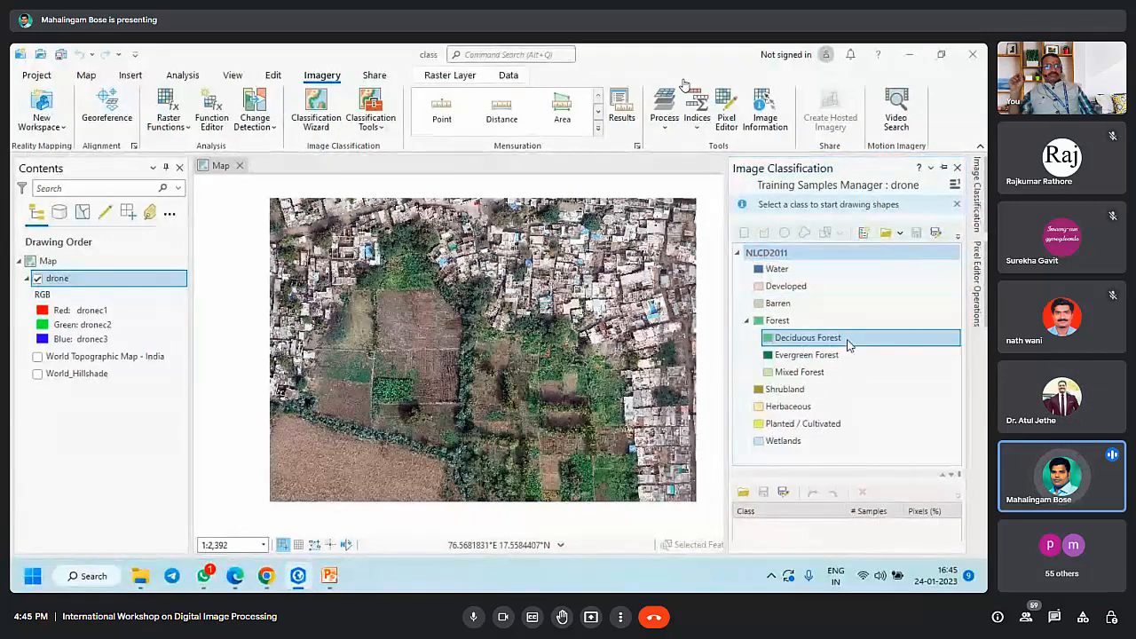
click(764, 253)
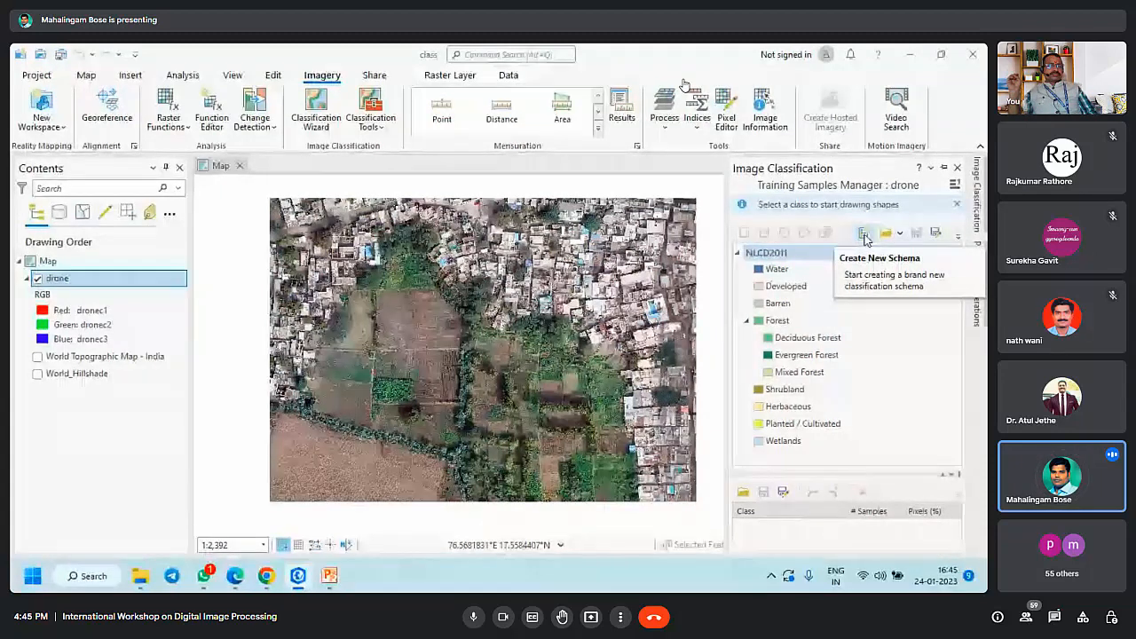
click(863, 233)
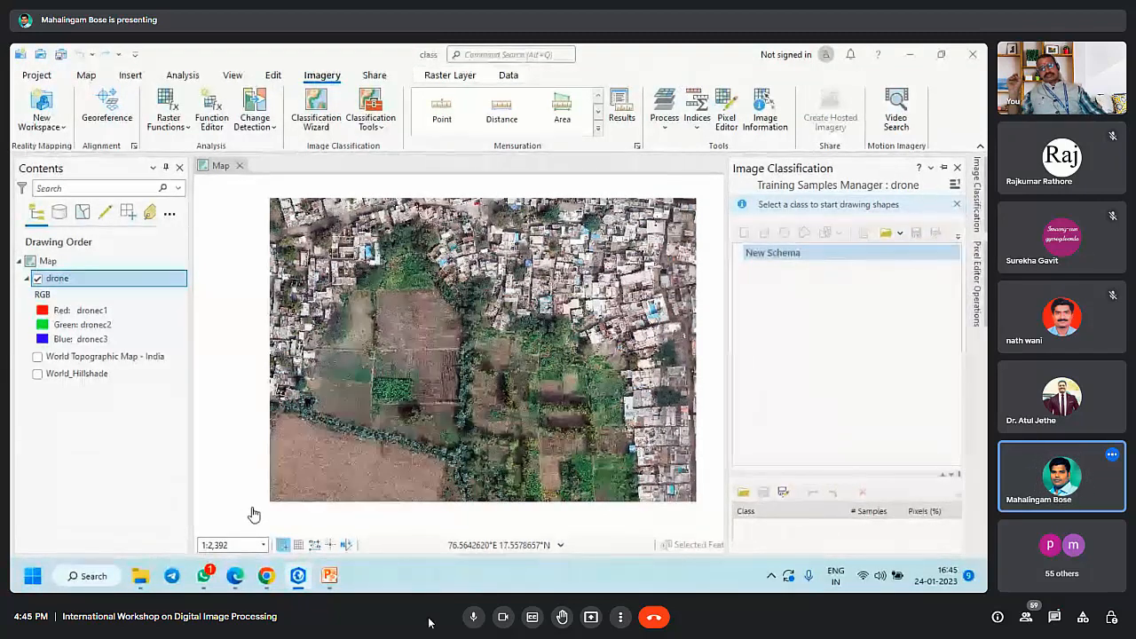
Step: Mute the microphone in the Google Meet call and dismiss the WhatsApp notification
click(473, 617)
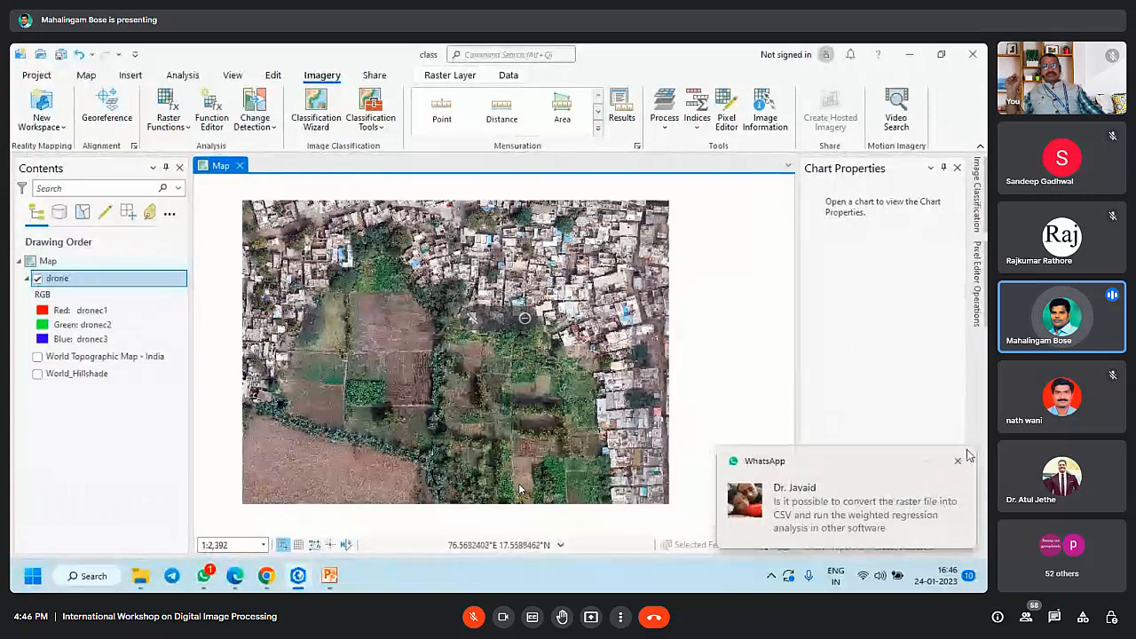
click(957, 460)
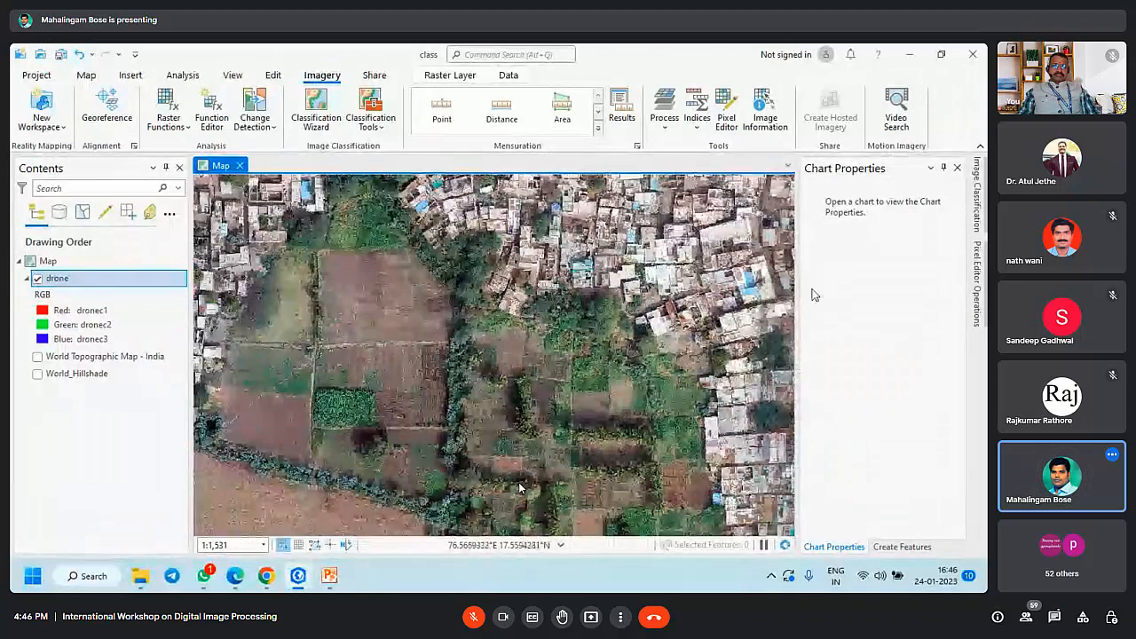
Step: Start a new class under New Schema in the Training Samples Manager and name it Builtup
click(977, 192)
right_click(796, 256)
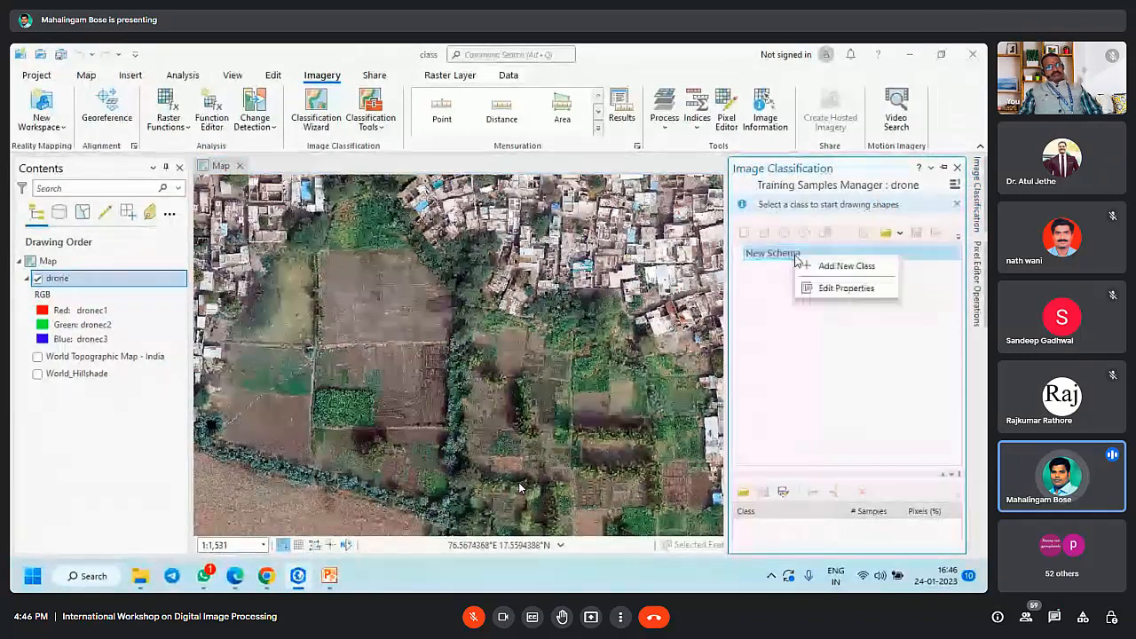
click(838, 269)
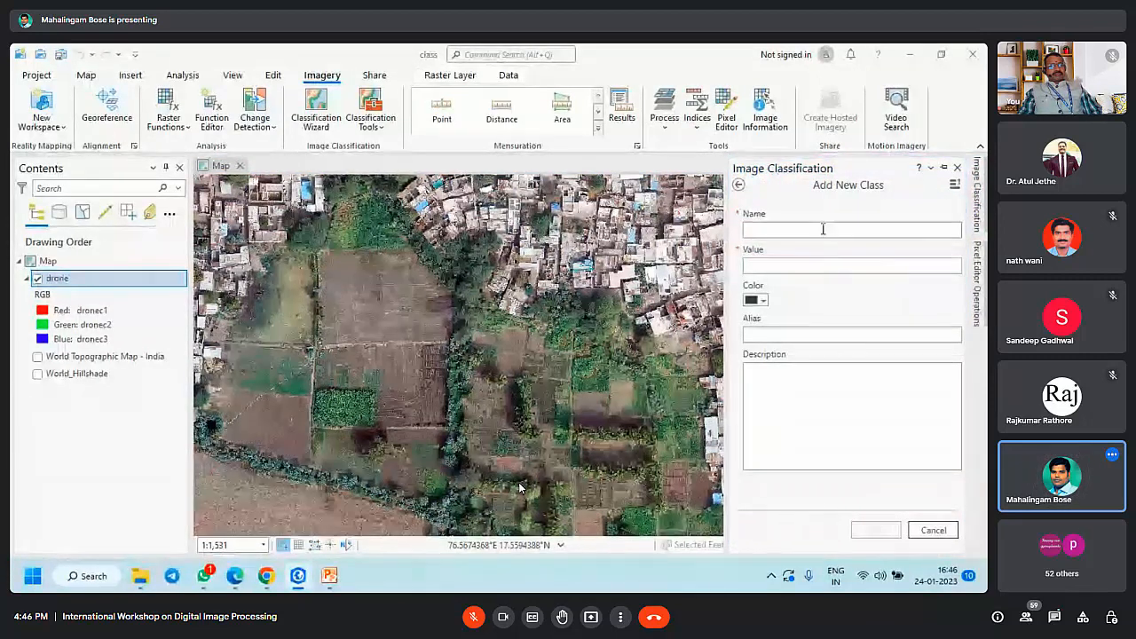
click(823, 229)
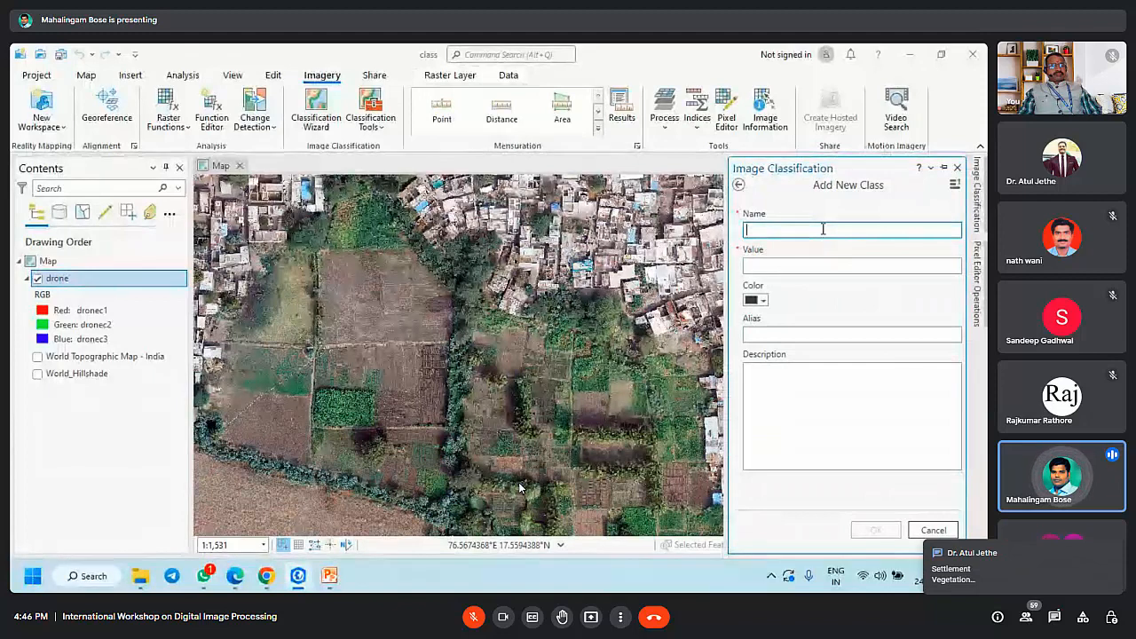
text(Bu)
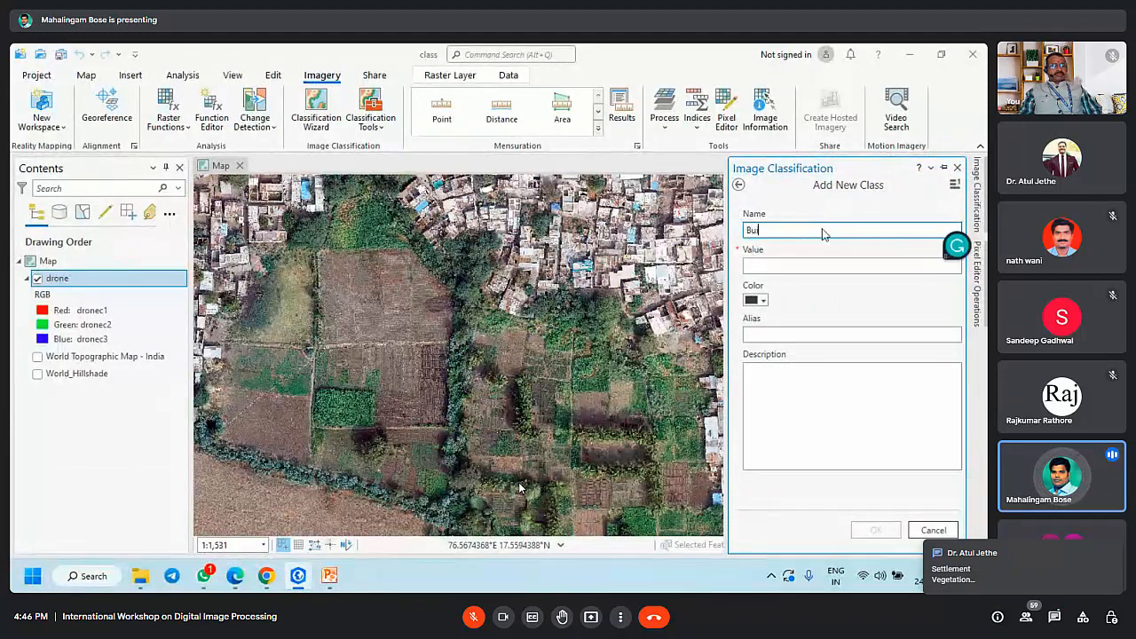
text(iltup)
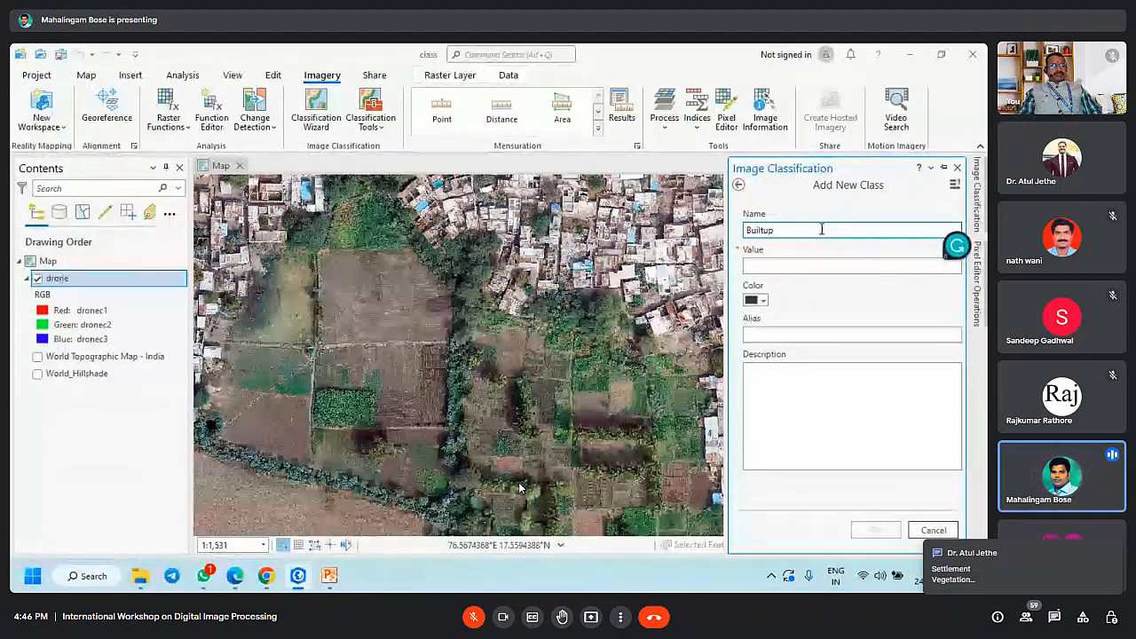
right_click(958, 254)
click(831, 349)
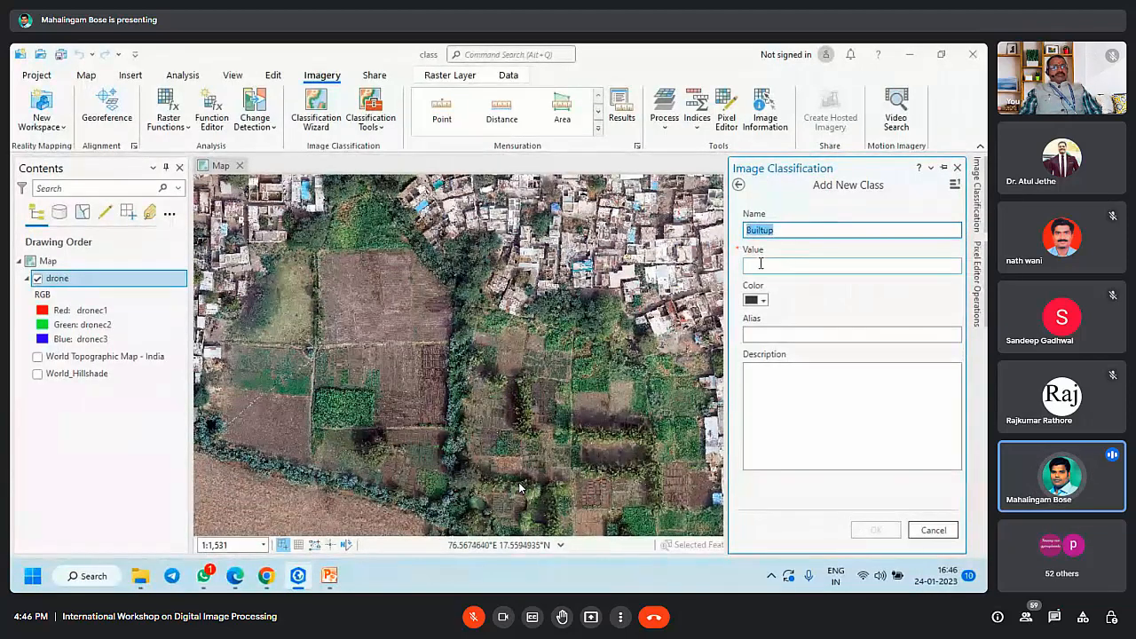
Step: Give the Builtup class the value 1 and a red colour, and save it to the schema
click(759, 265)
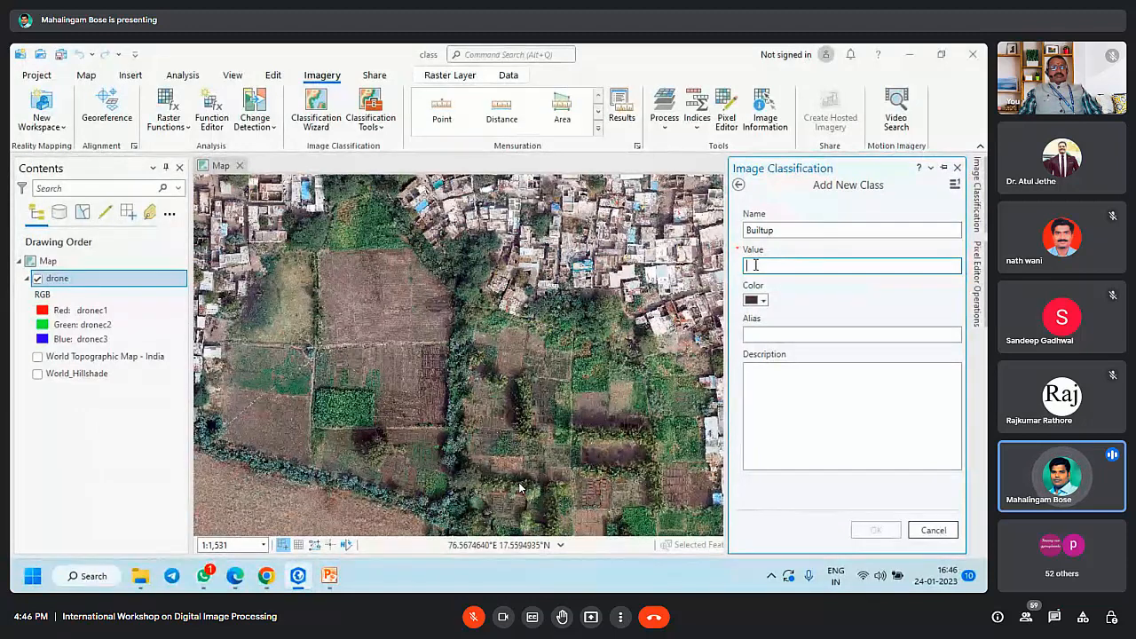
text(1)
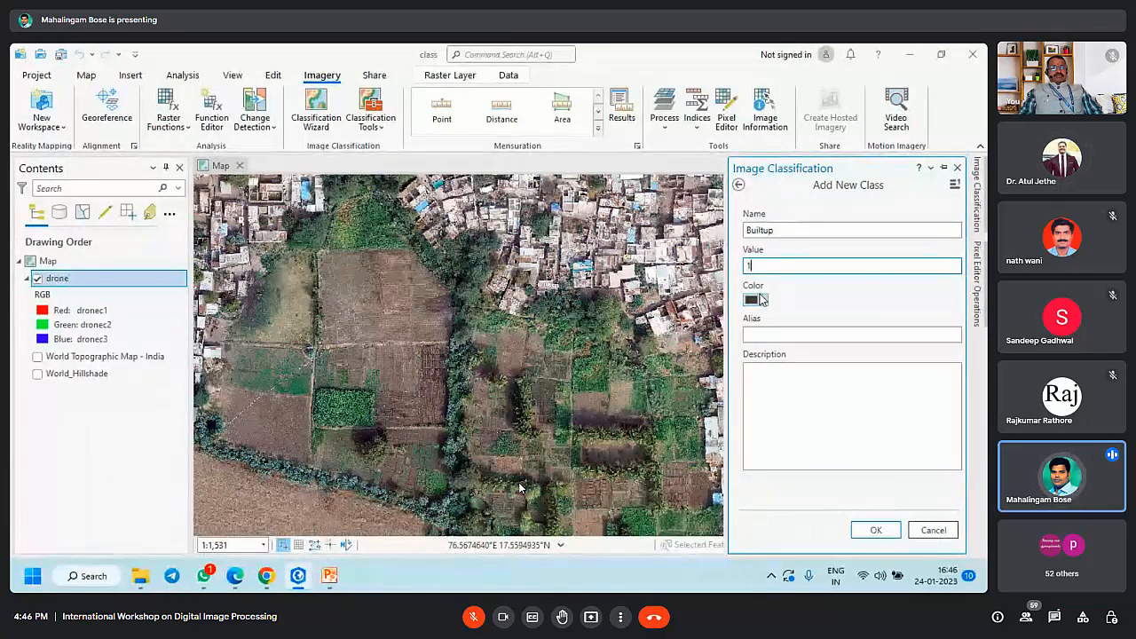
click(756, 302)
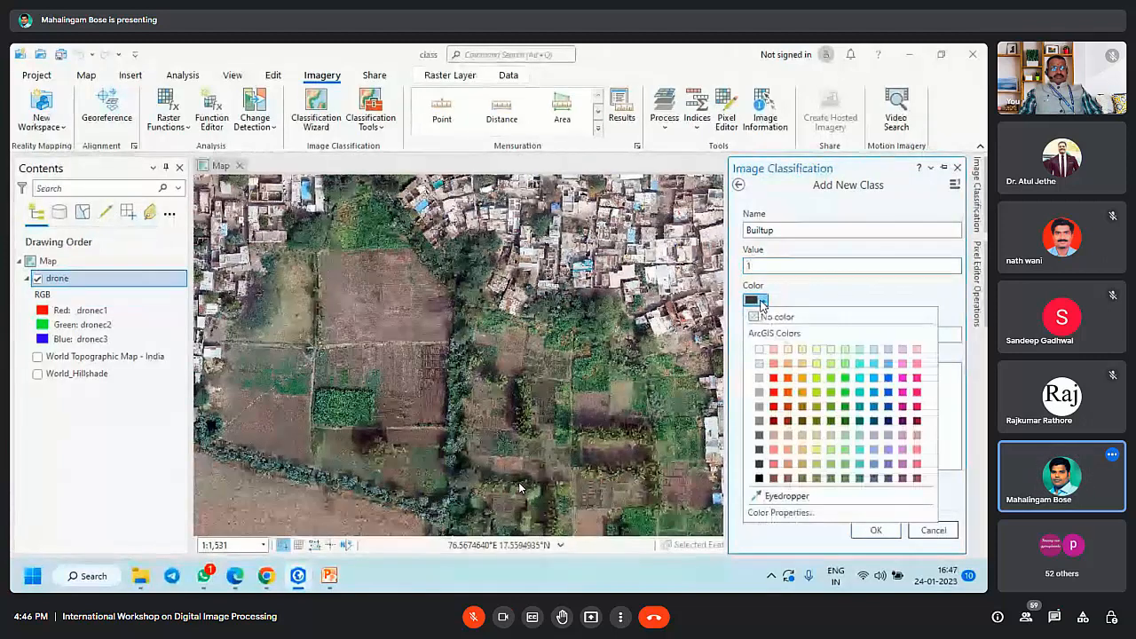
click(773, 378)
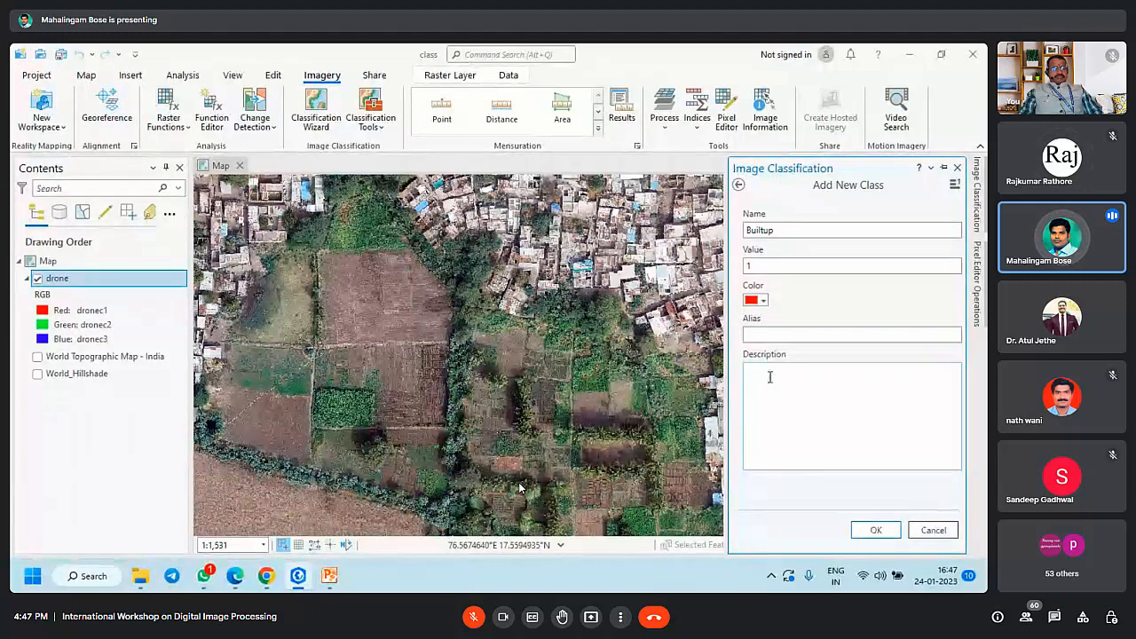
click(884, 533)
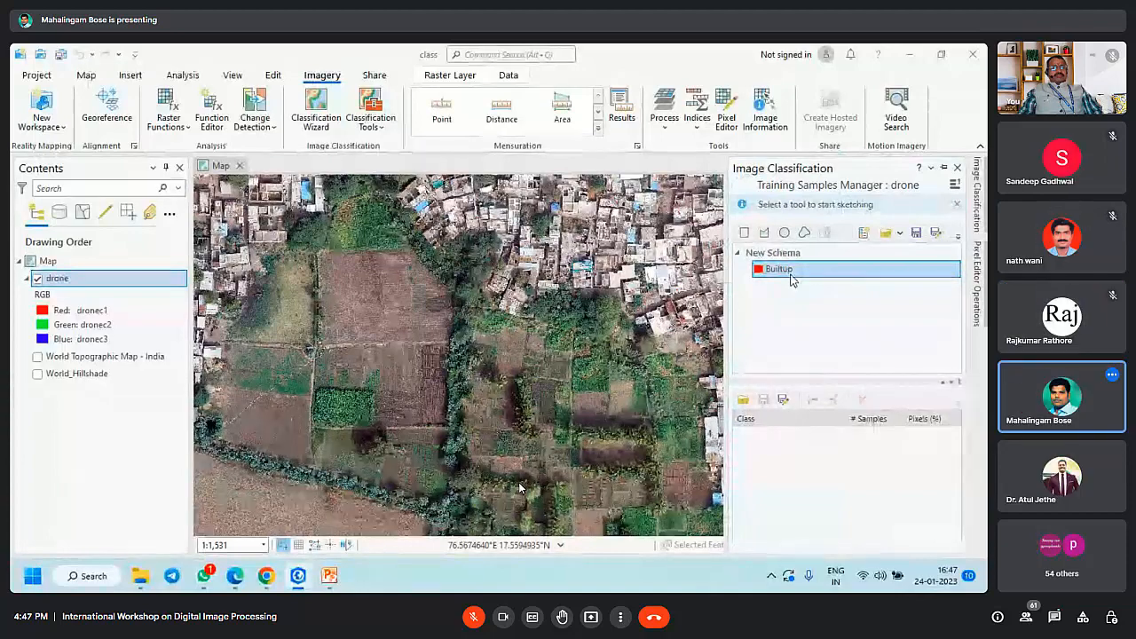
Step: Add a Vegetation class with value 2 and a green colour to New Schema
click(787, 257)
right_click(787, 257)
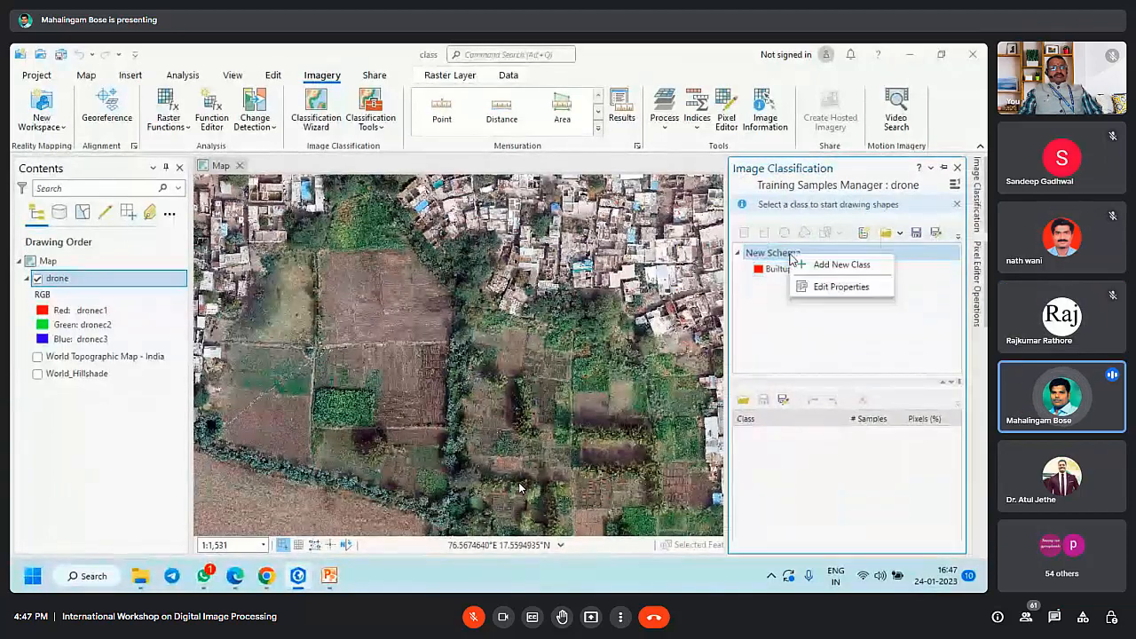
click(816, 264)
click(782, 231)
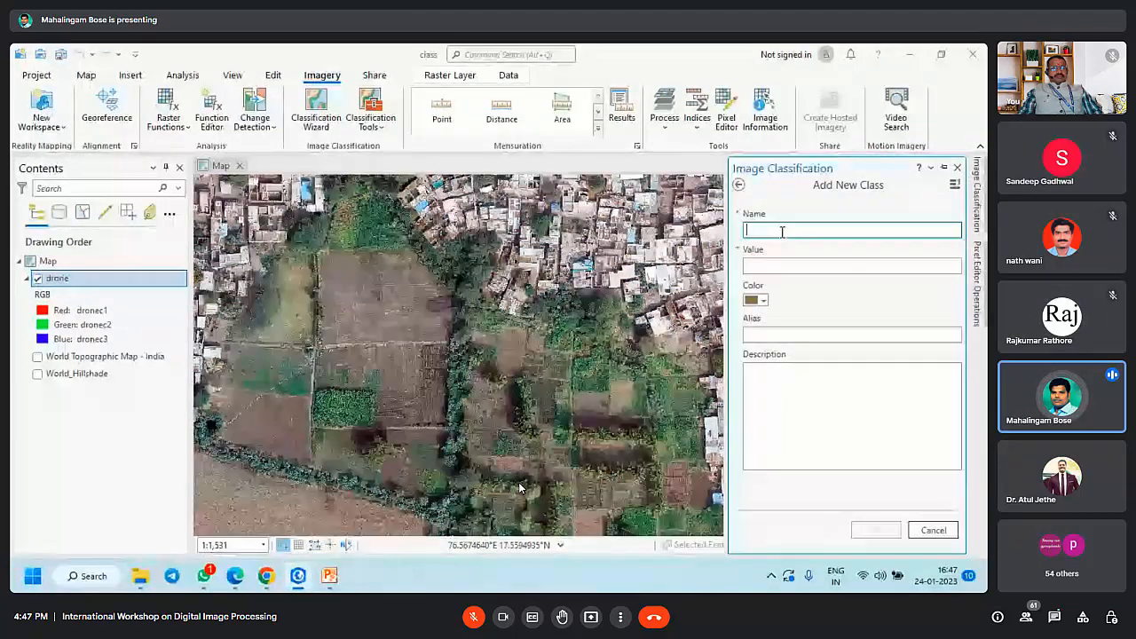
text(Vegetation)
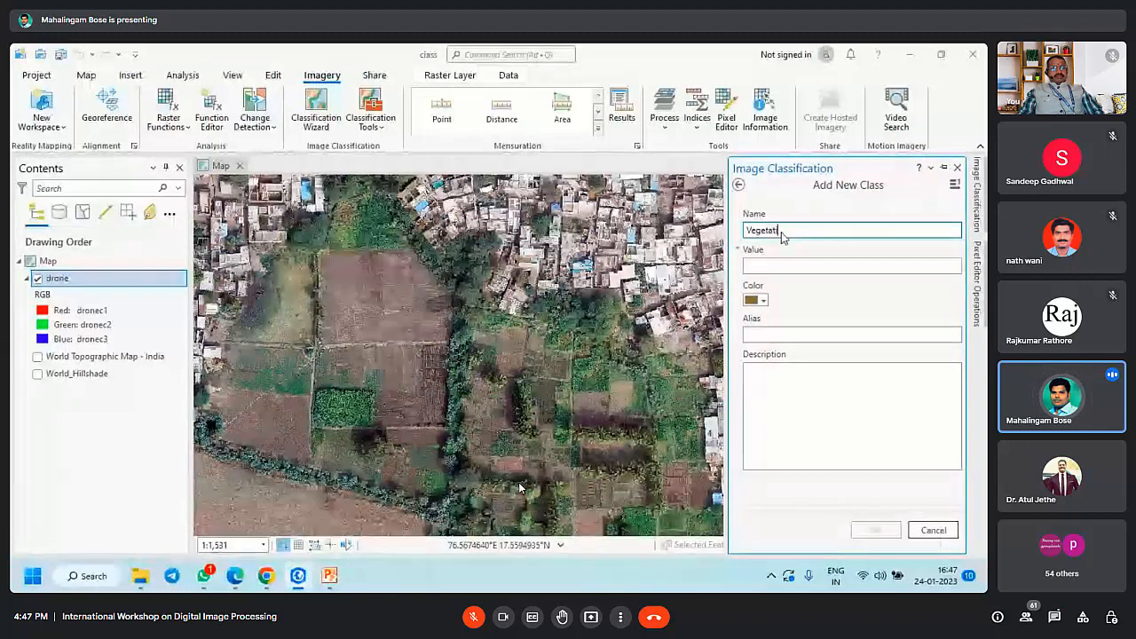
click(787, 266)
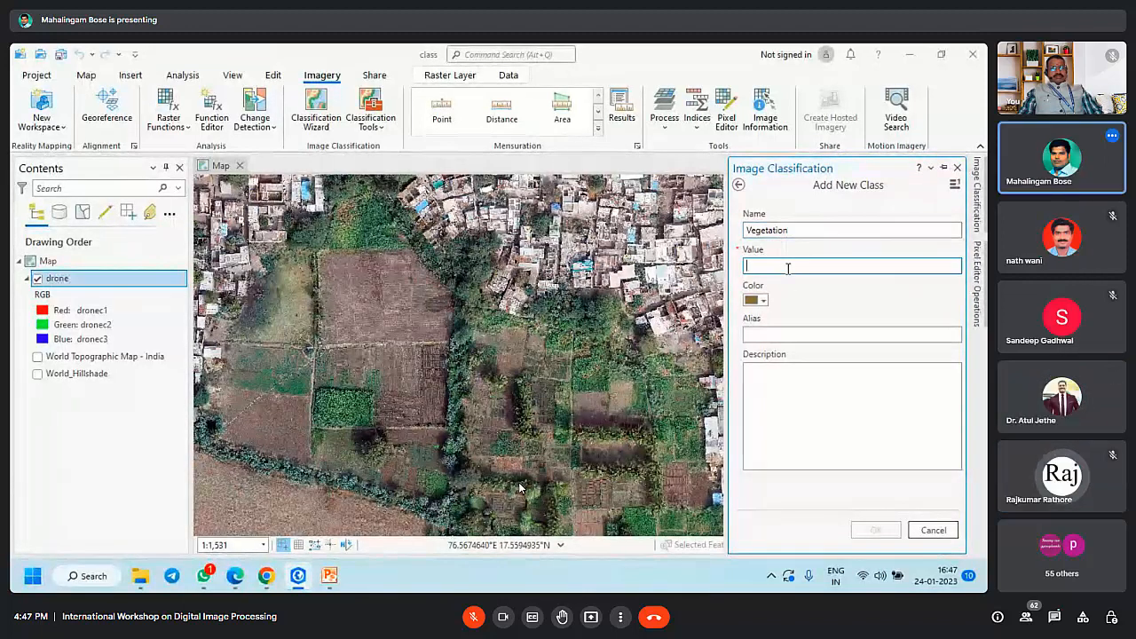
text(2)
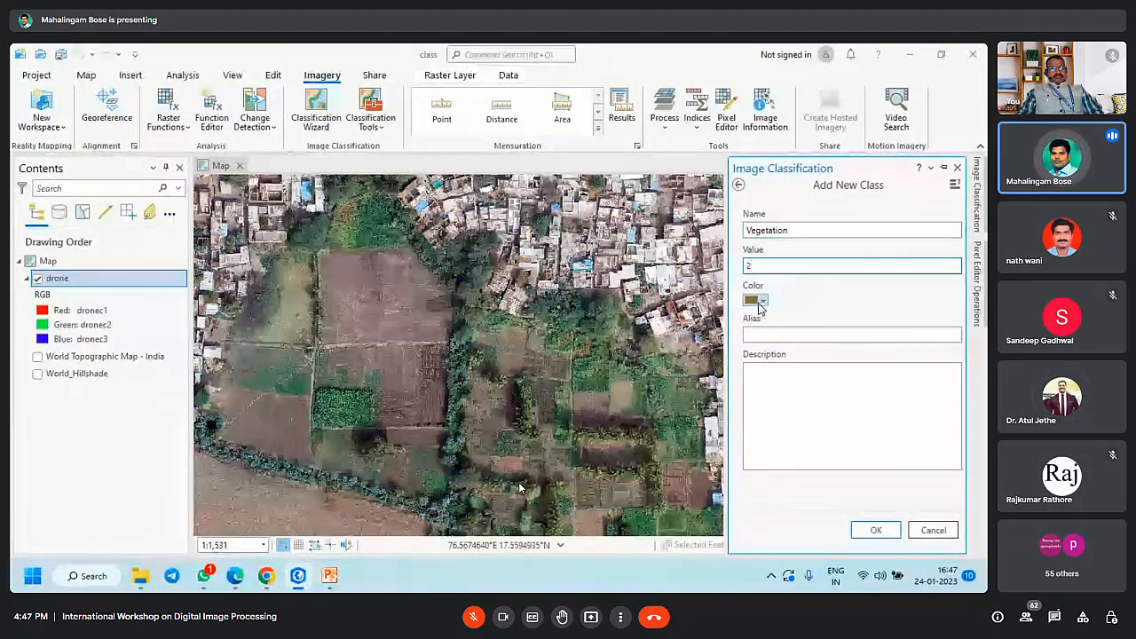
click(762, 300)
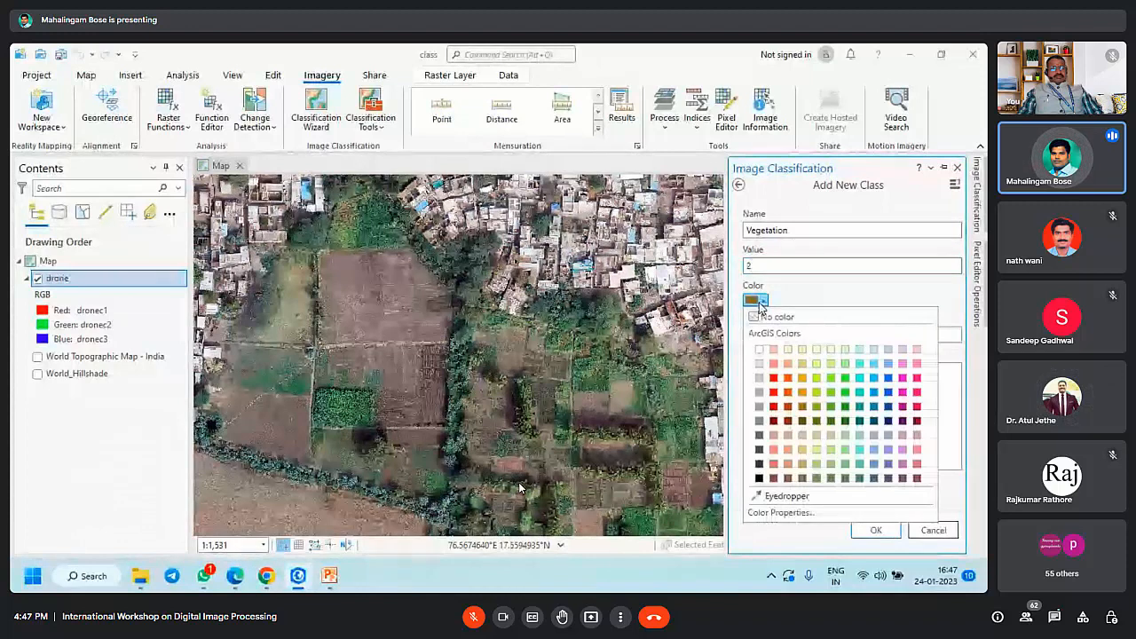
click(845, 407)
click(875, 531)
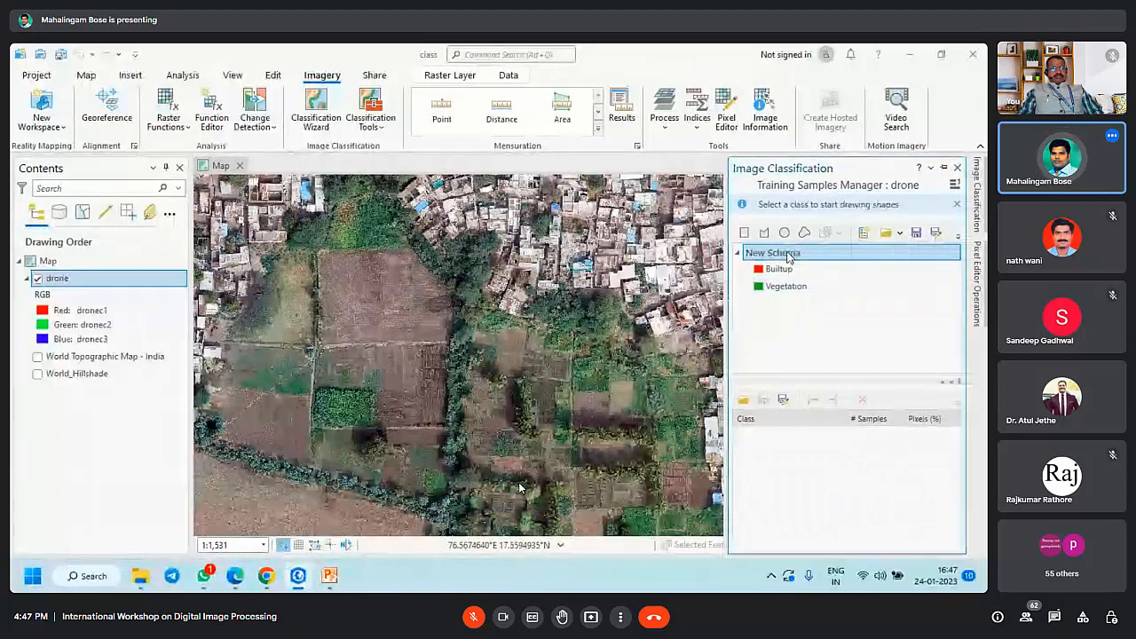
Step: Add a Fallow class with value 3 and a light yellow-green colour to New Schema
right_click(788, 255)
click(821, 259)
click(800, 228)
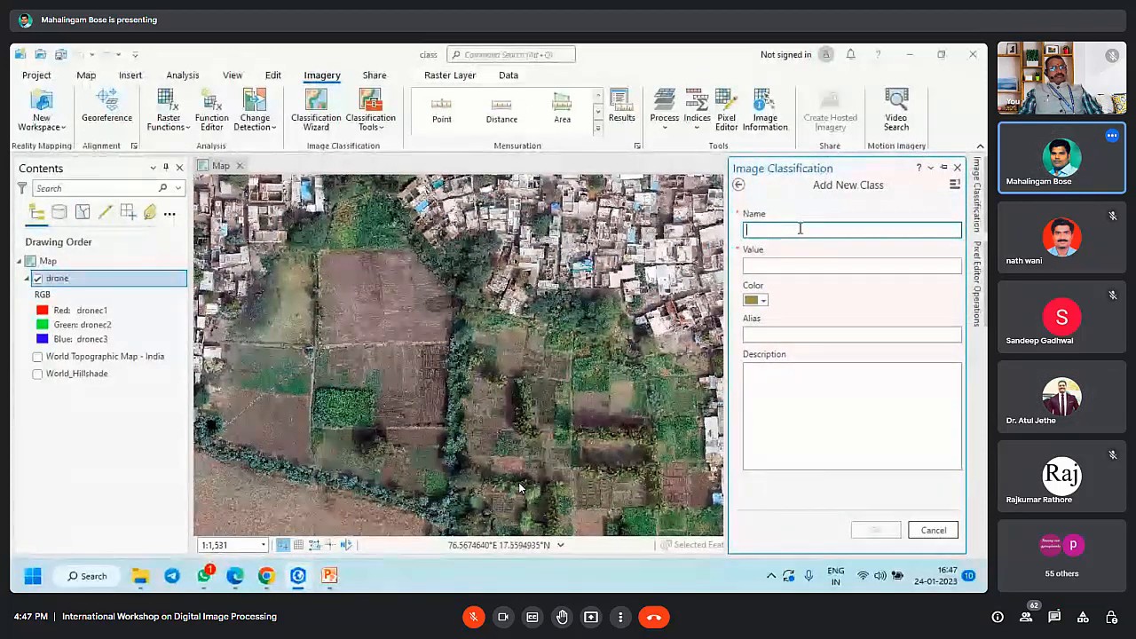
text(Fallow)
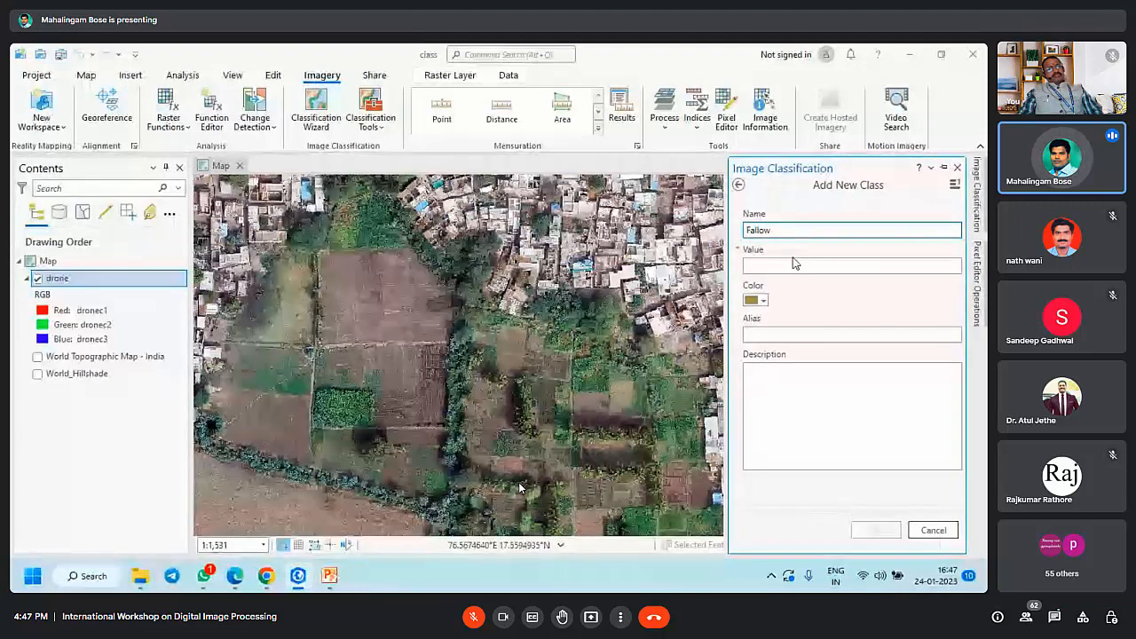
click(791, 265)
text(3)
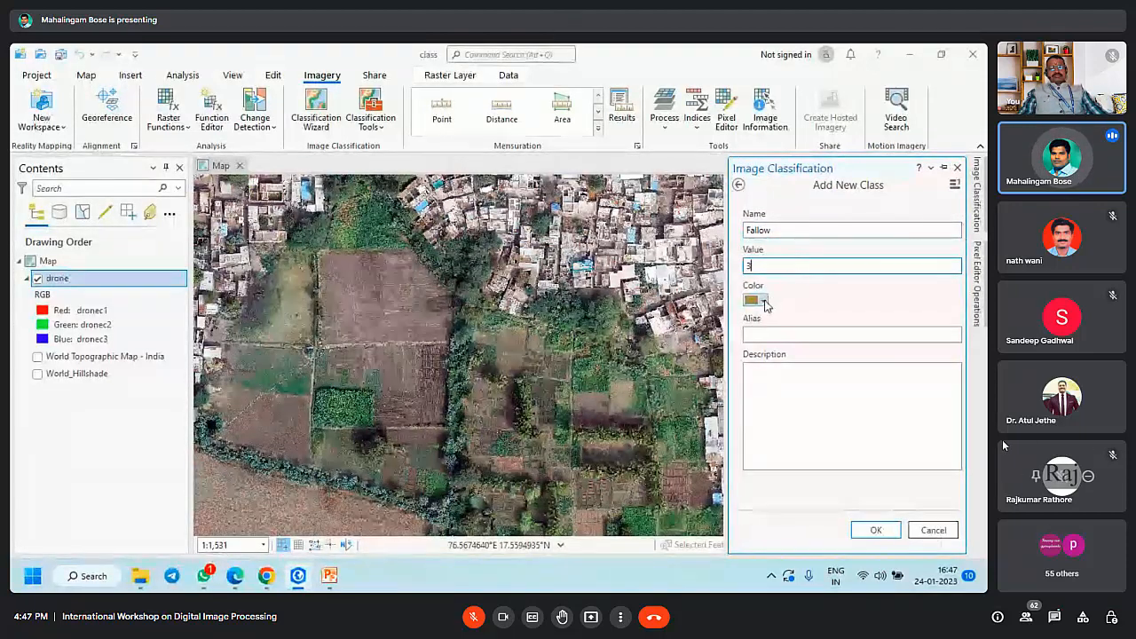
click(755, 300)
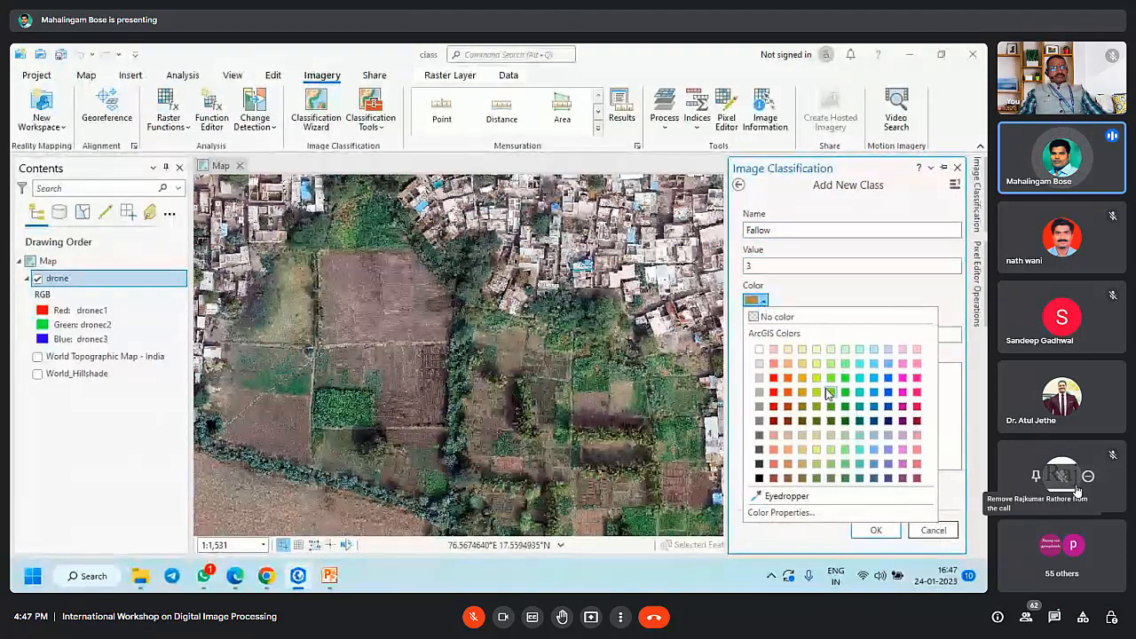
click(817, 362)
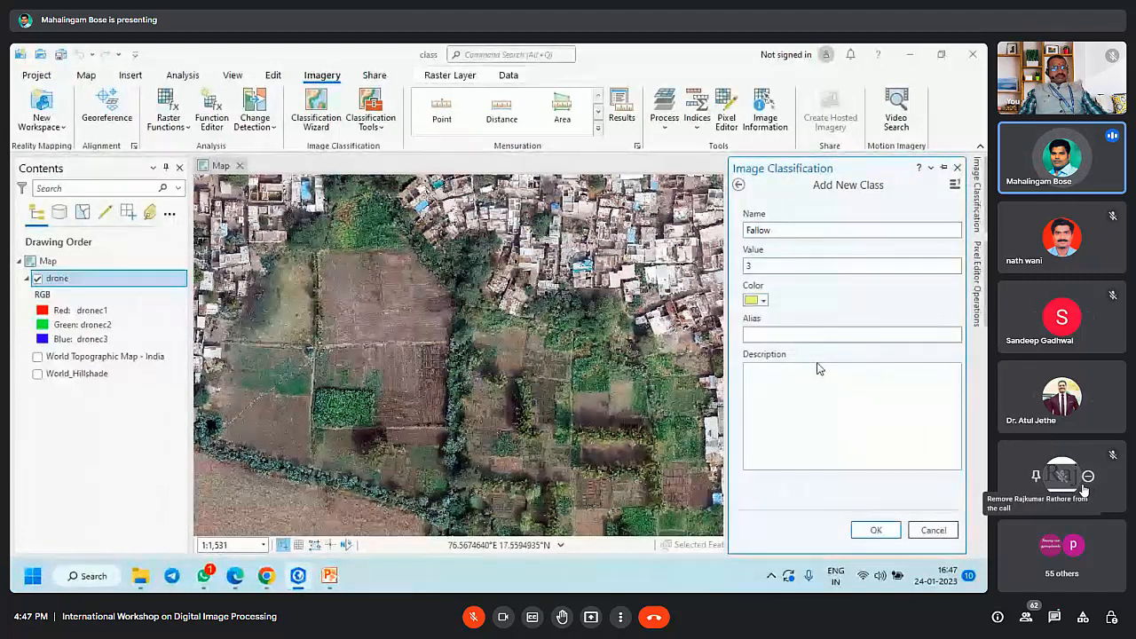
click(873, 529)
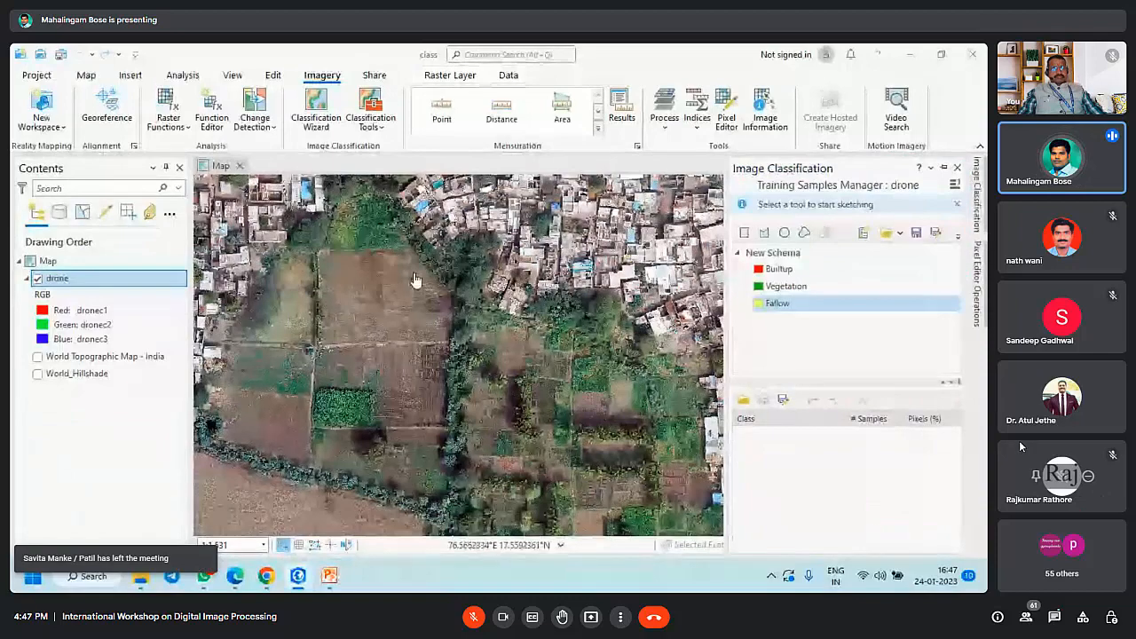
scroll(707, 271, down, 2)
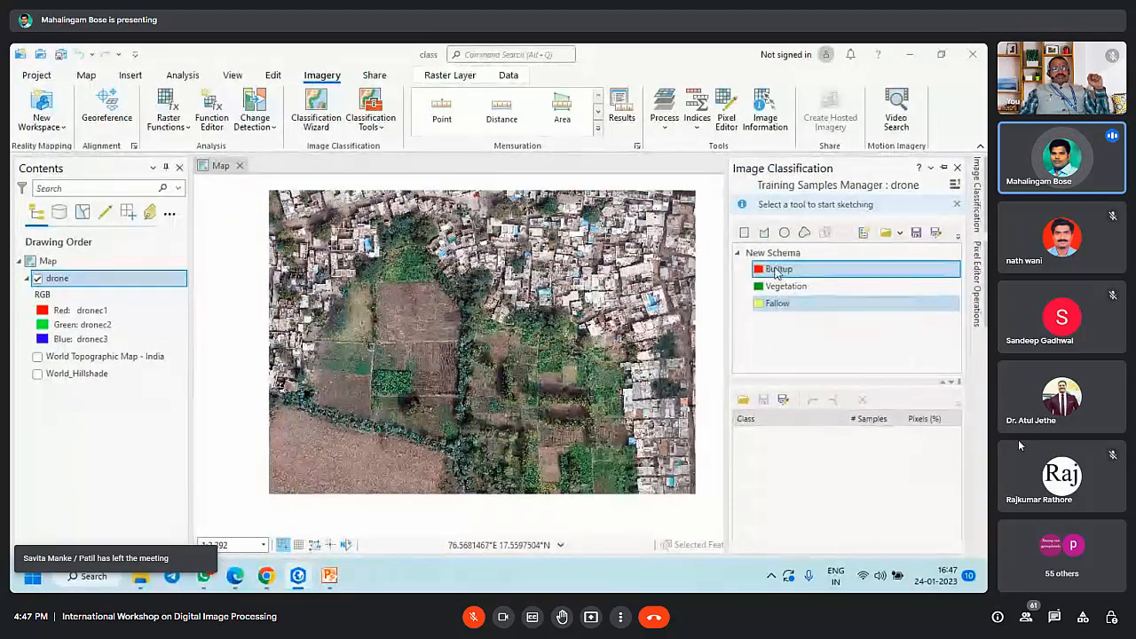
click(808, 285)
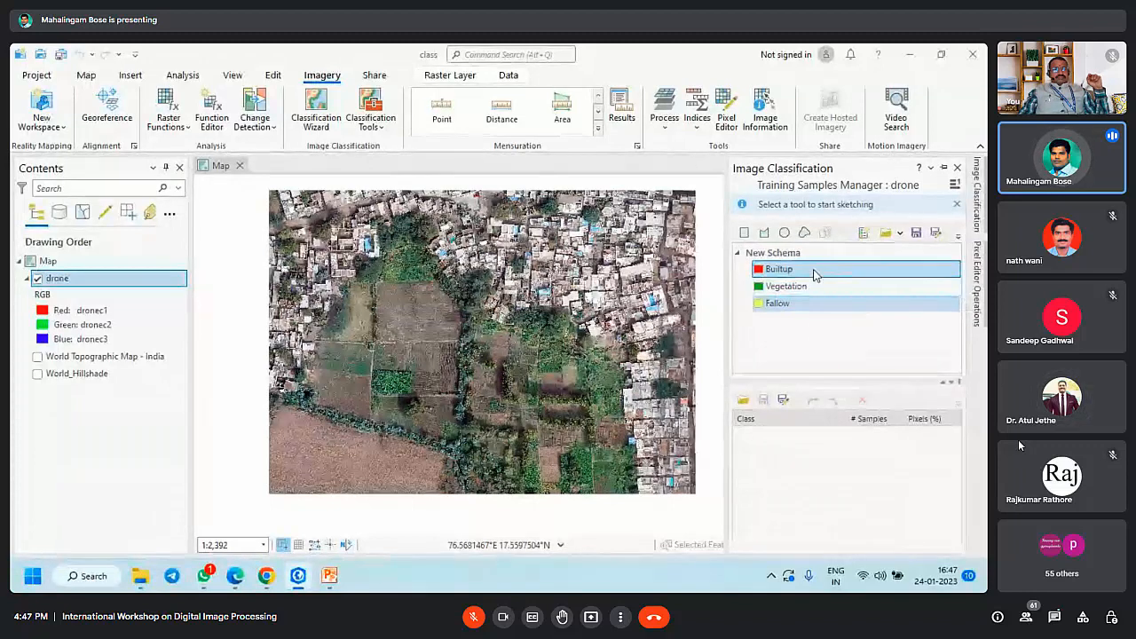
click(817, 303)
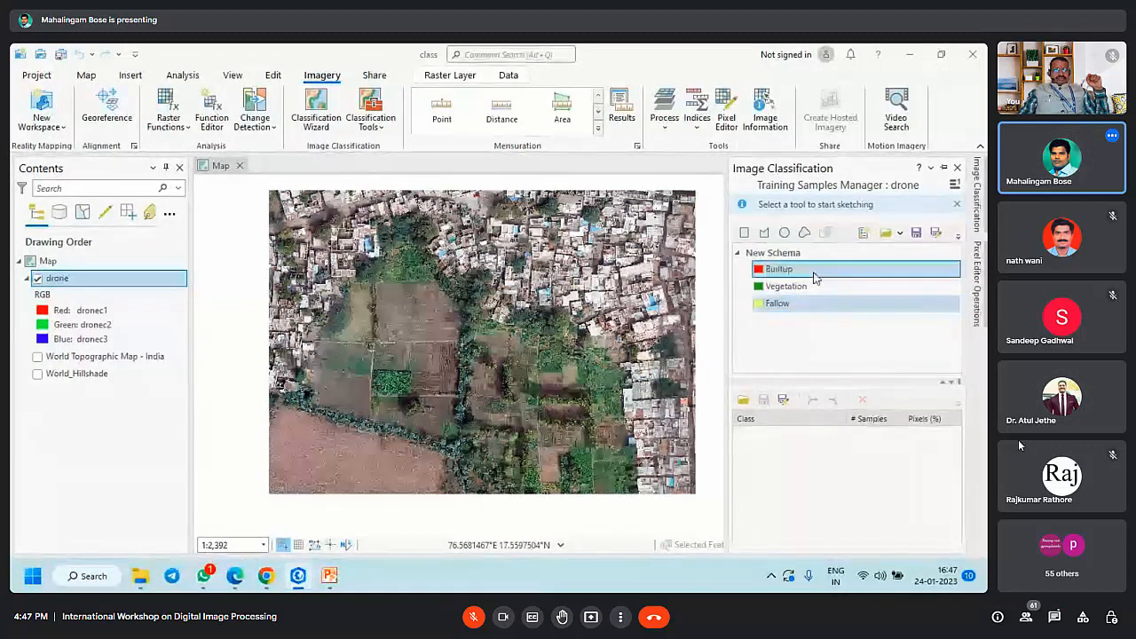
click(813, 286)
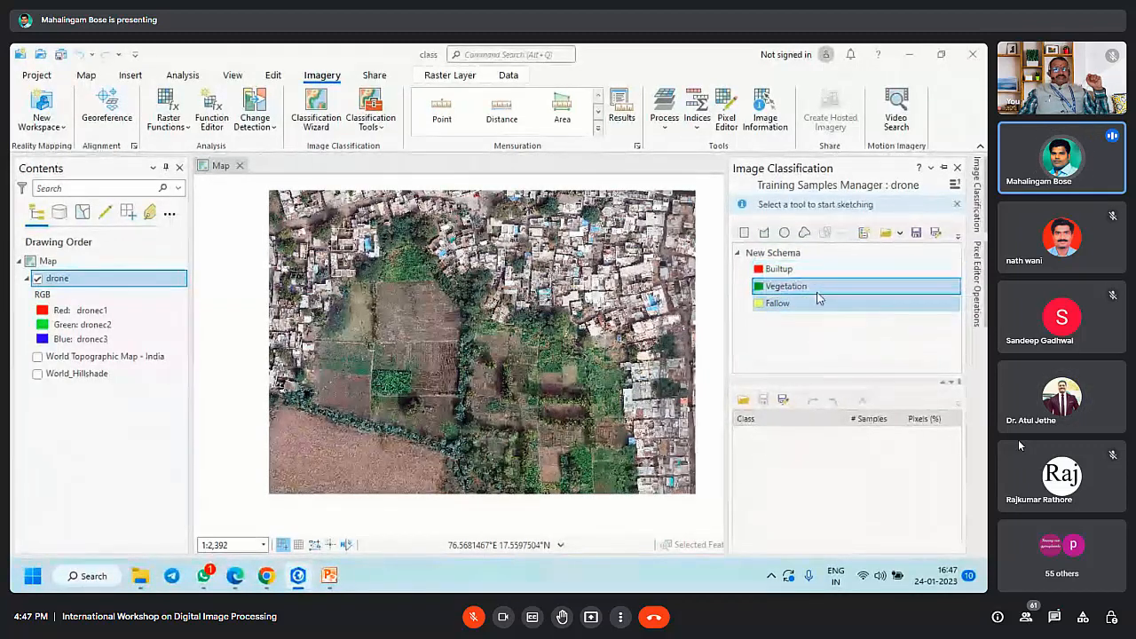
click(816, 303)
drag(663, 338, 647, 342)
click(979, 207)
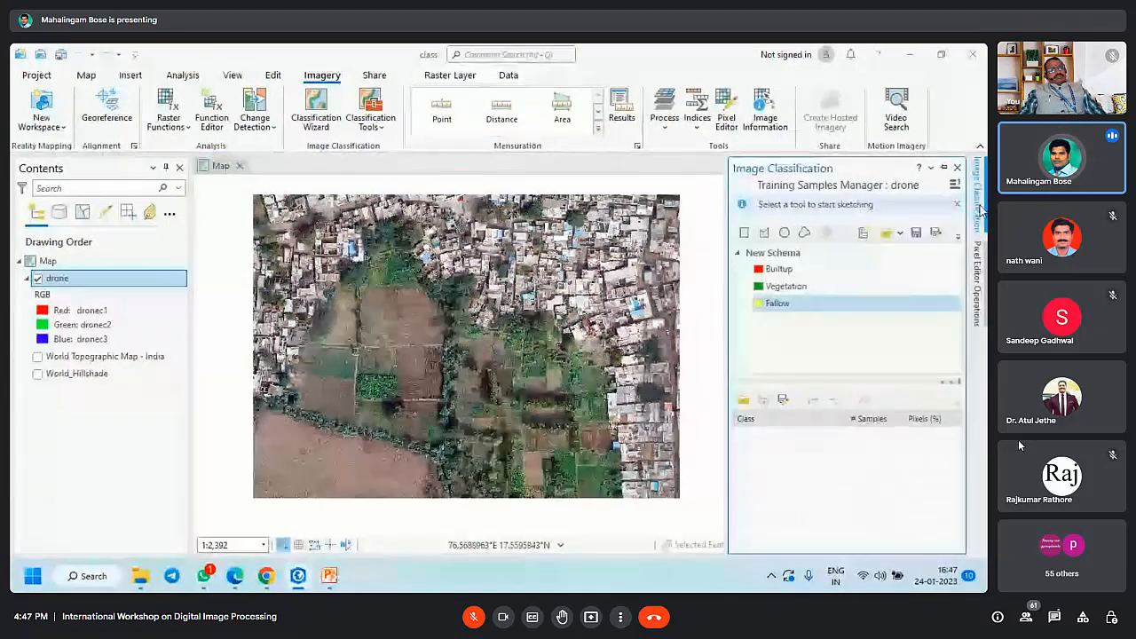
Step: Draw a four-sided polygon training sample for the Builtup class around the large pale rooftop, keeping the classification pane docked
click(789, 271)
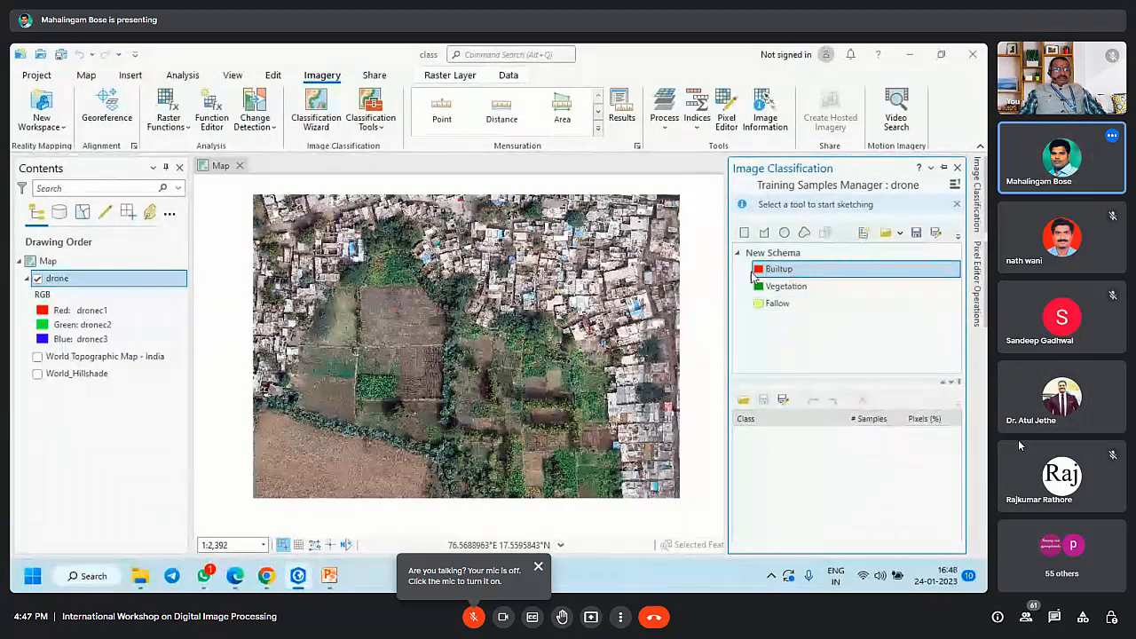
scroll(613, 282, up, 5)
scroll(612, 282, up, 2)
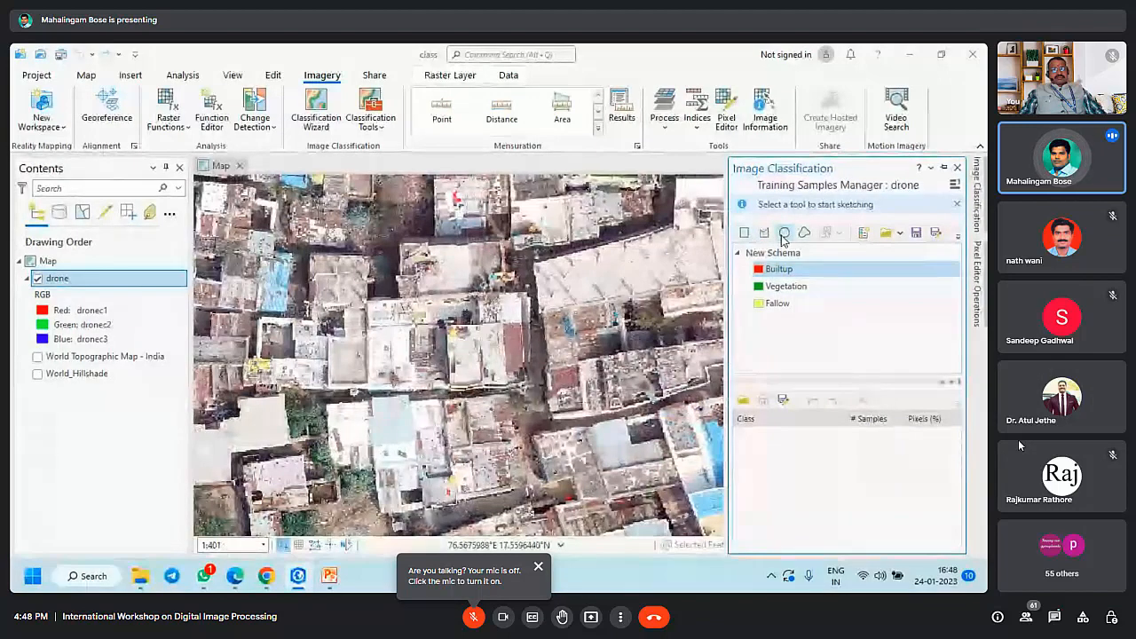
click(761, 233)
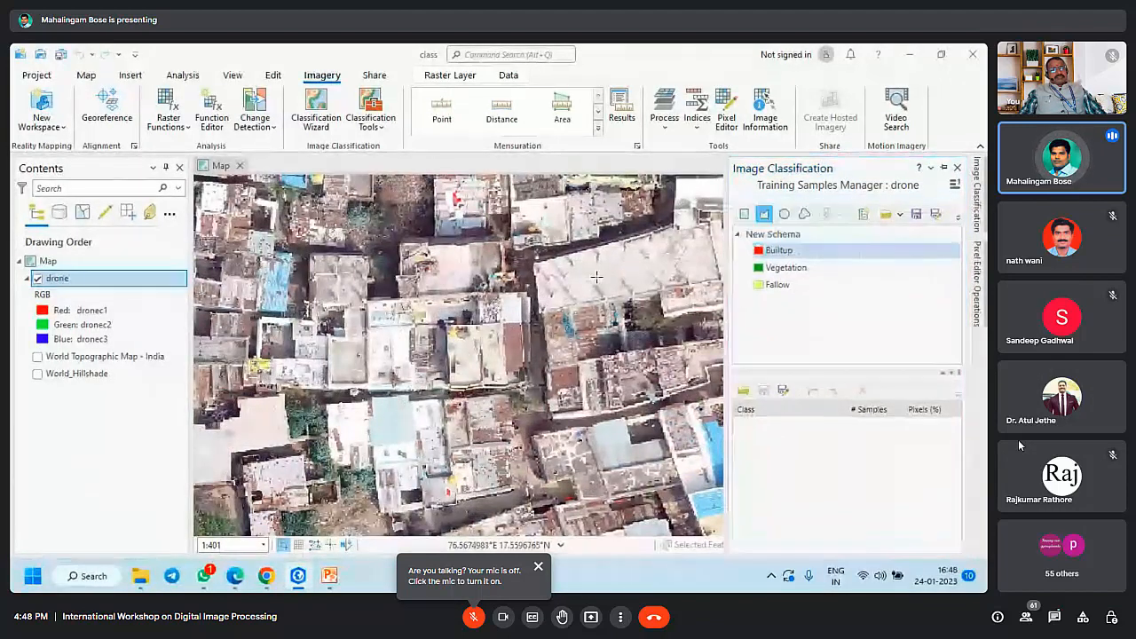
click(541, 266)
click(976, 193)
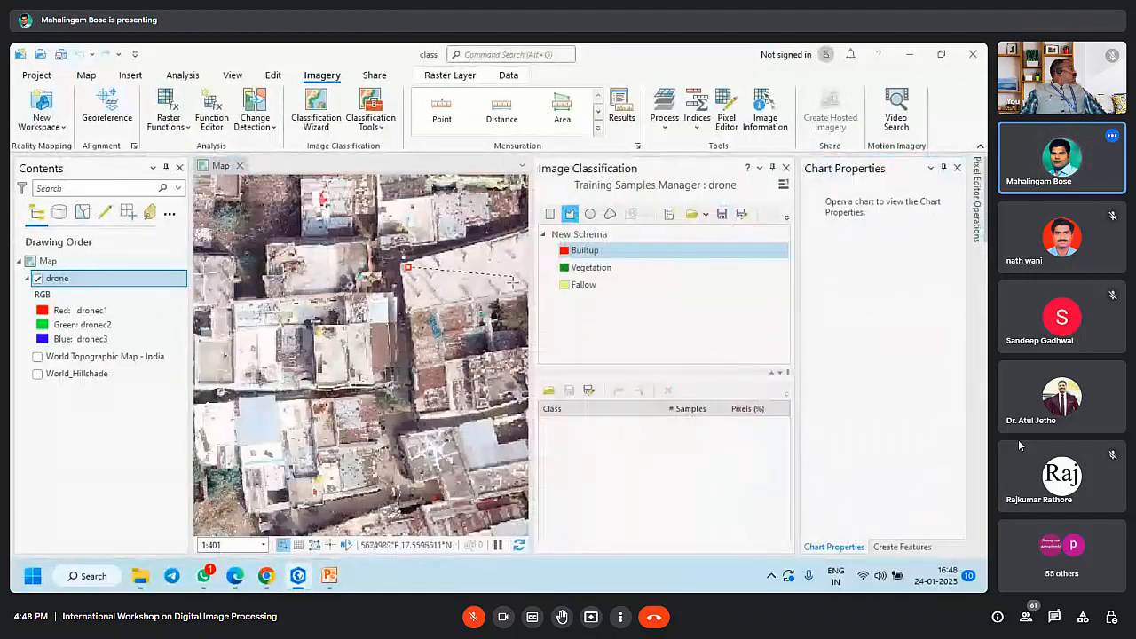
click(944, 168)
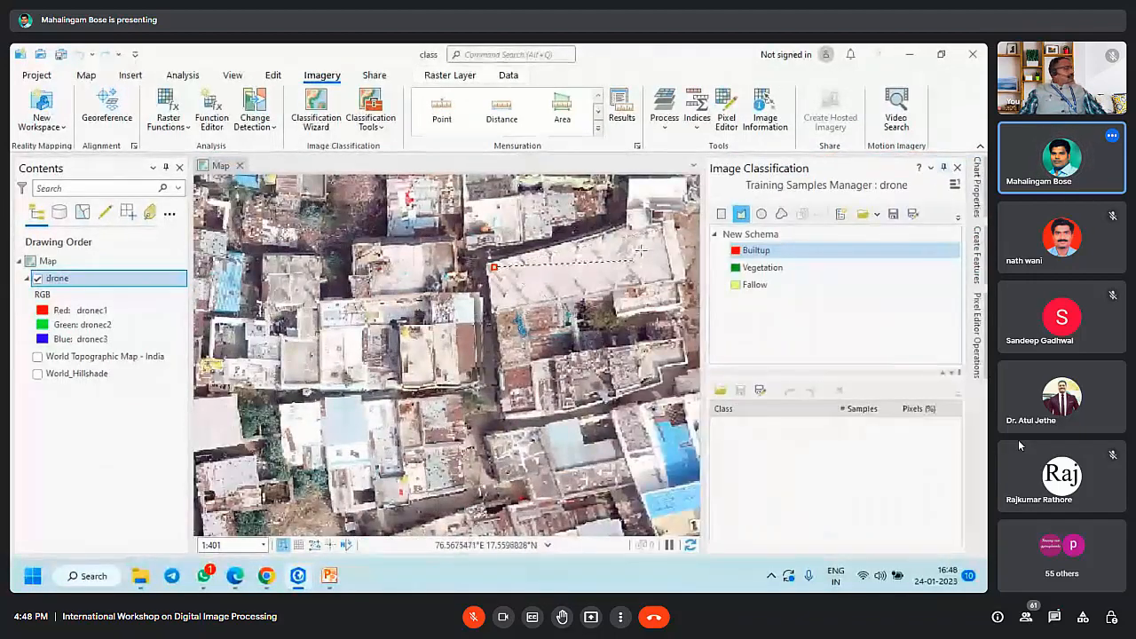
click(652, 229)
click(672, 275)
double_click(502, 305)
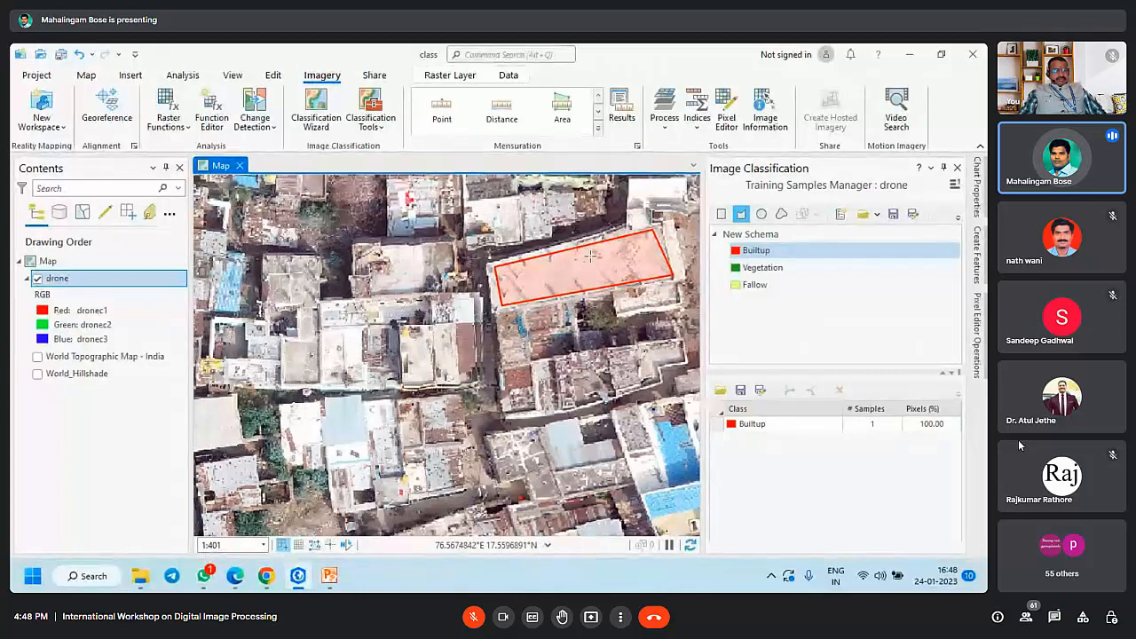
scroll(588, 285, down, 2)
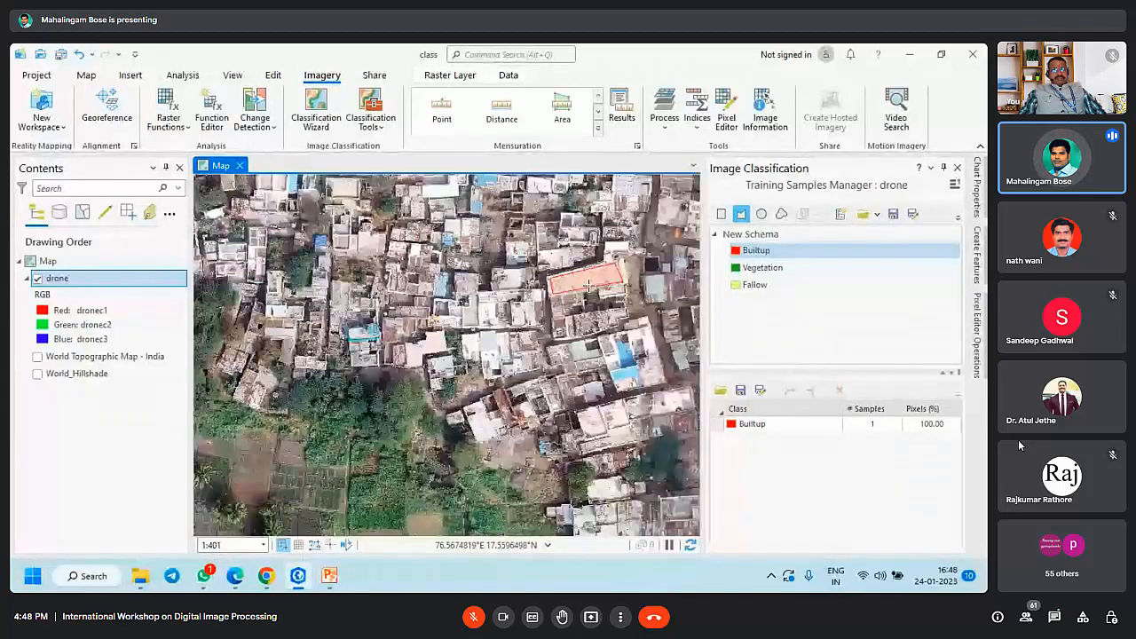
scroll(483, 290, up, 2)
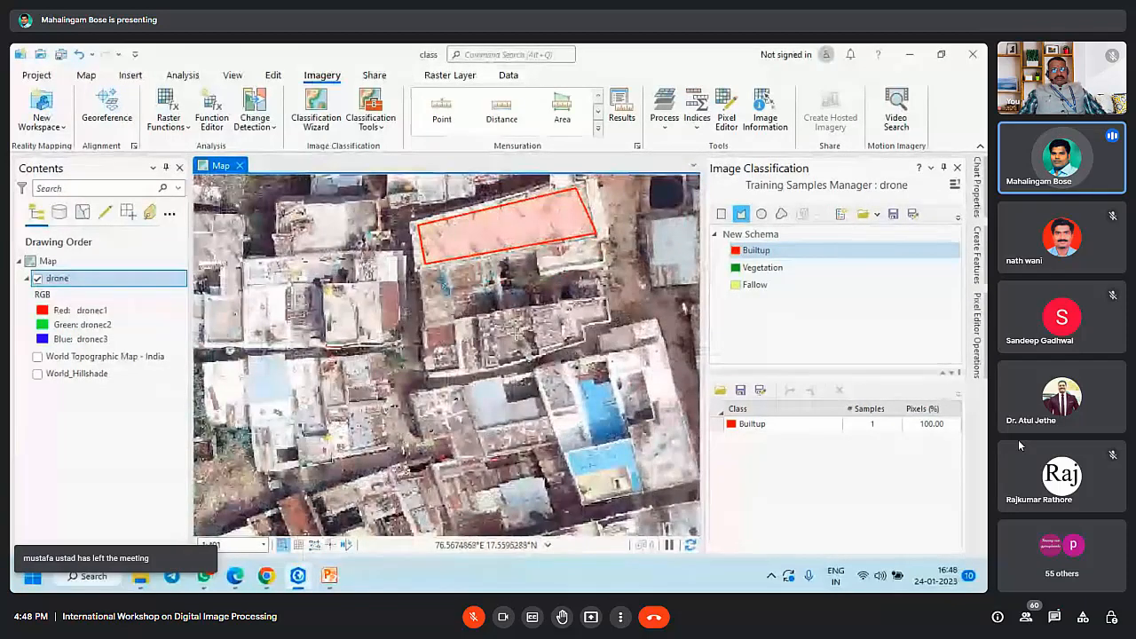
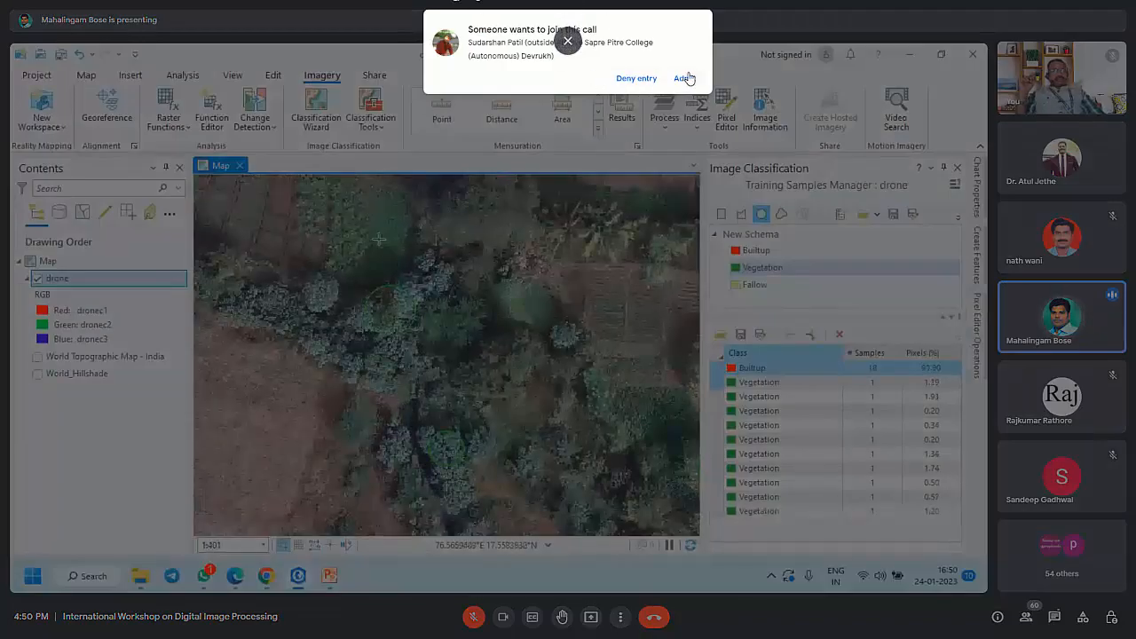
Step: Admit the waiting participant to the Google Meet call and mute another participant for everyone
click(687, 78)
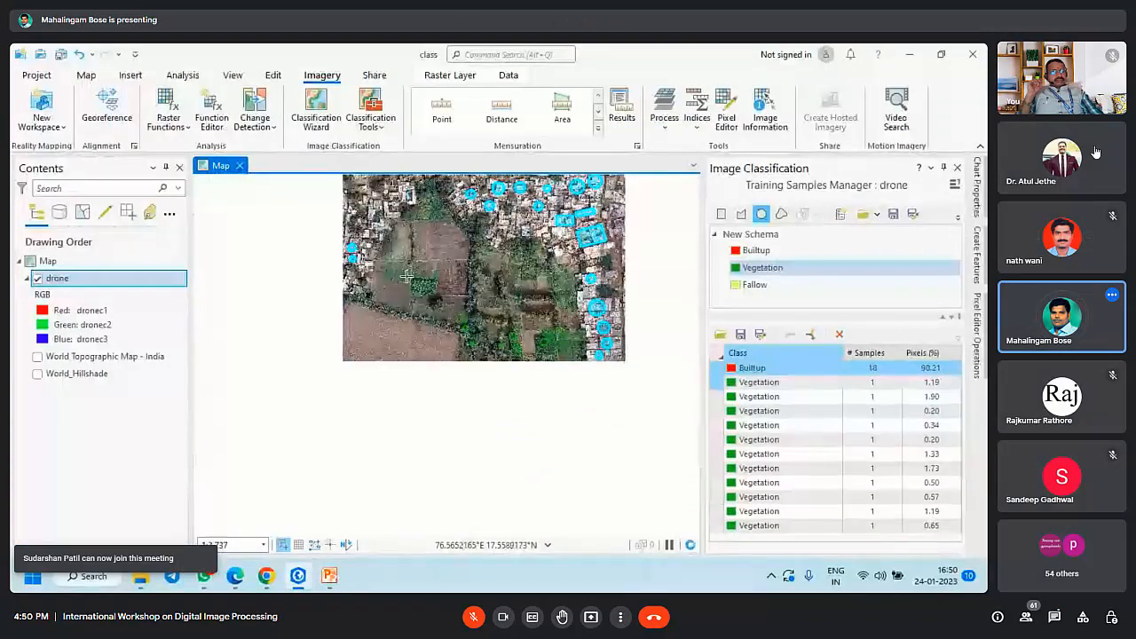
click(1062, 158)
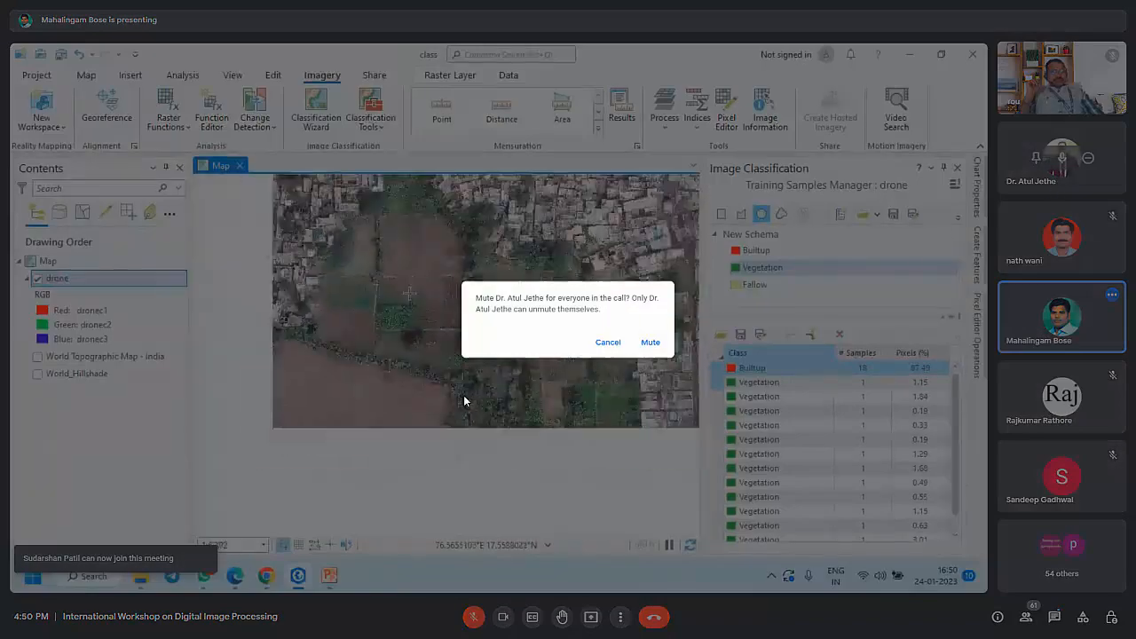
click(650, 343)
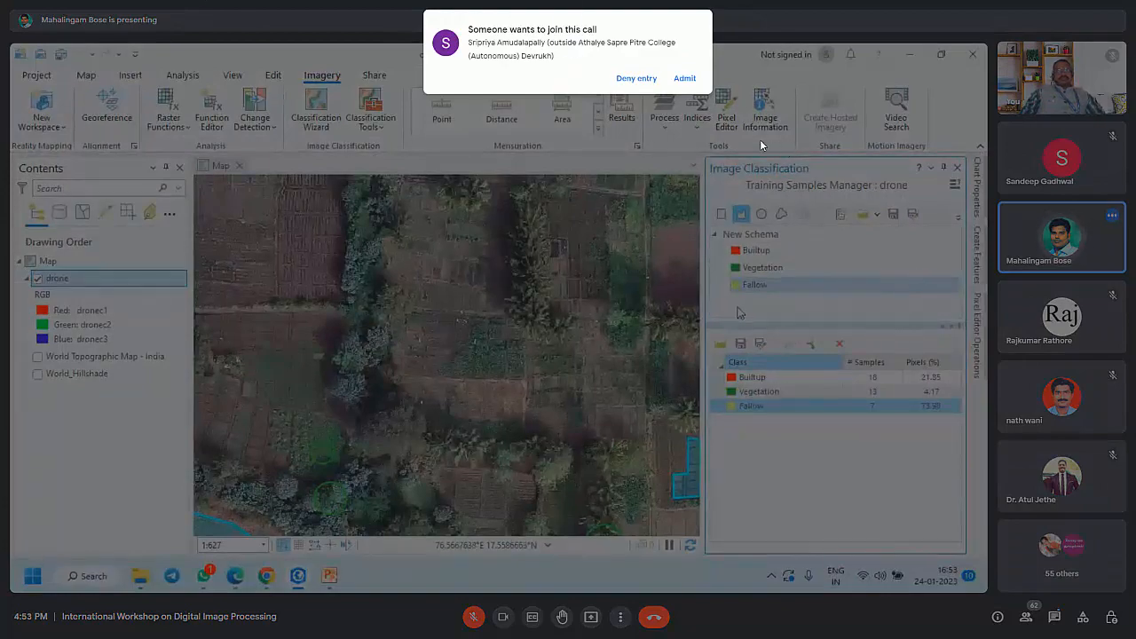
Step: Review the Fallow training samples over the full extent of the drone image
scroll(463, 335, down, 5)
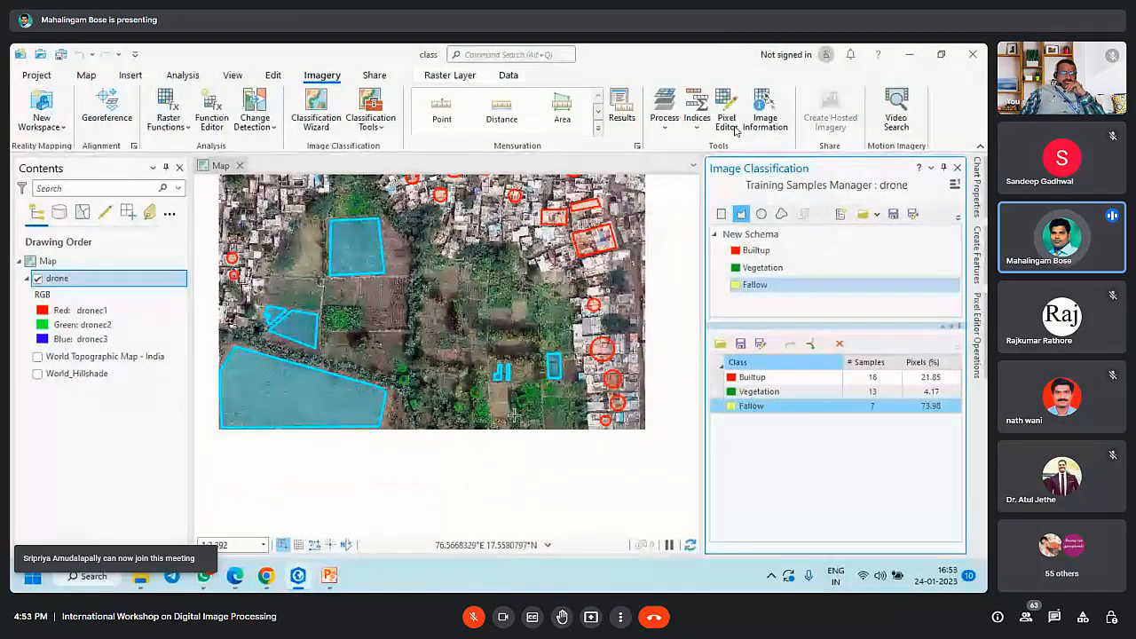
scroll(548, 429, down, 2)
scroll(493, 372, up, 2)
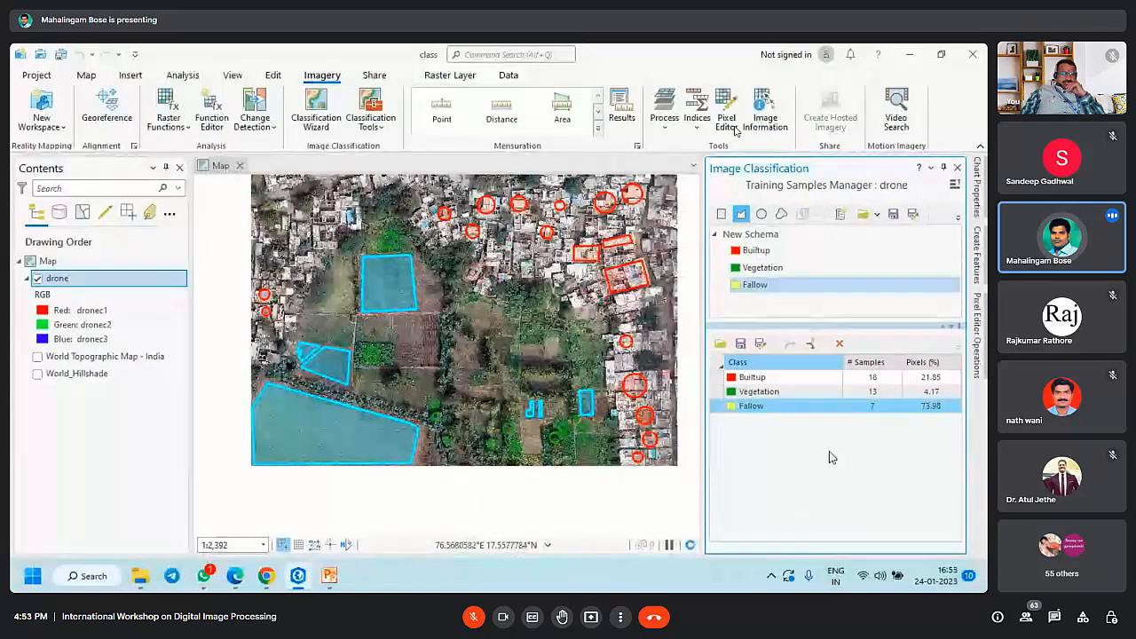
click(767, 408)
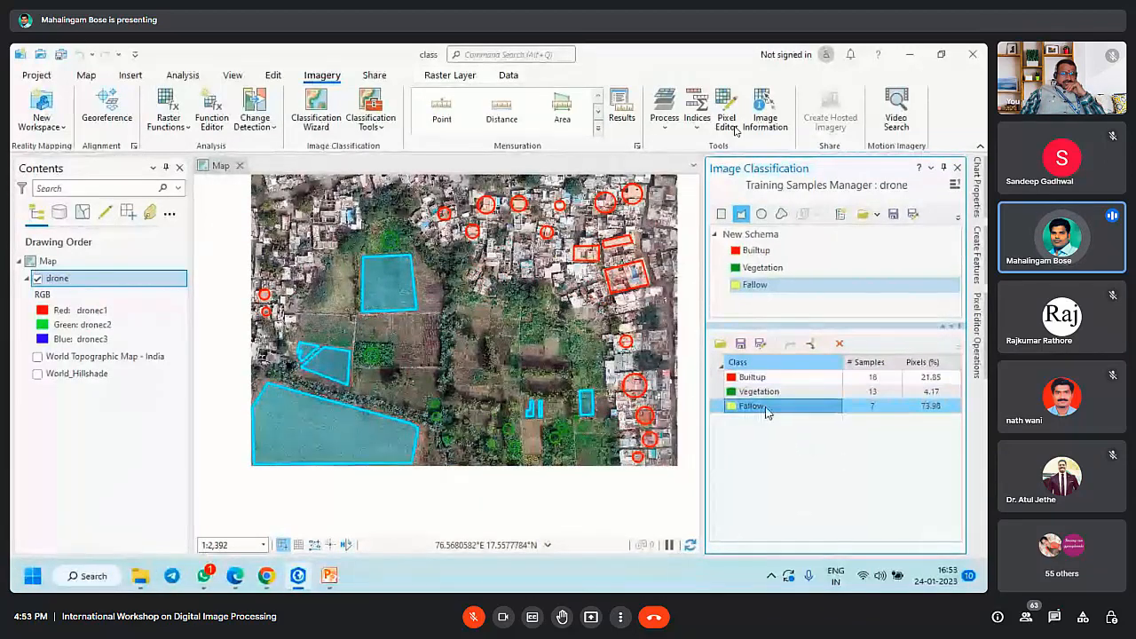
scroll(510, 337, down, 1)
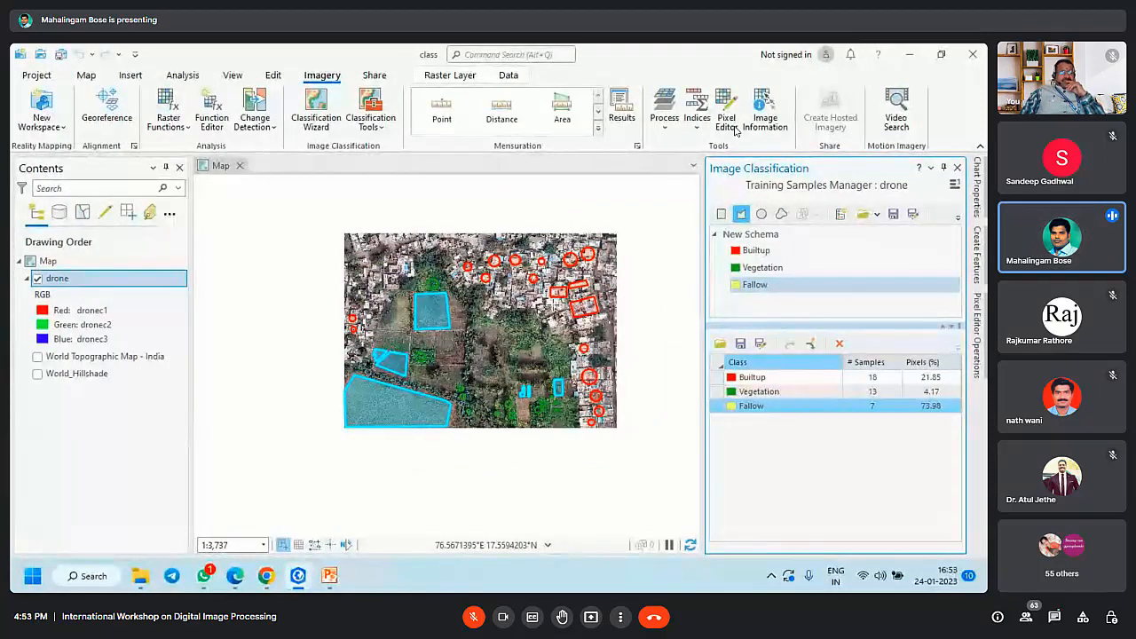
Step: Start saving the classification schema and shorten its name to Schema
click(894, 218)
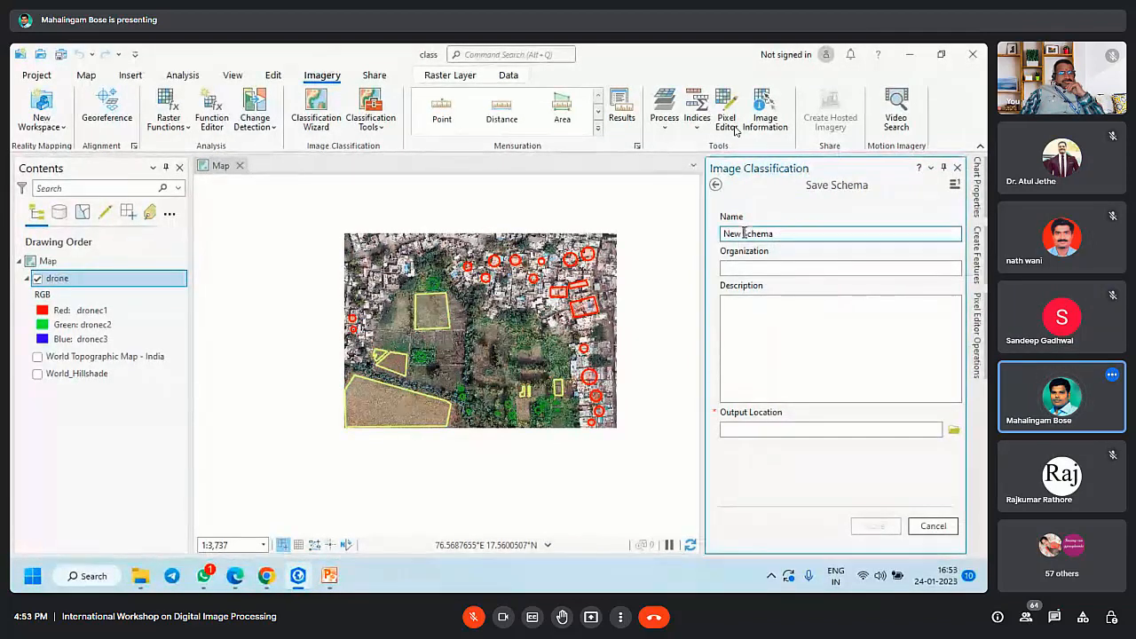
double_click(743, 233)
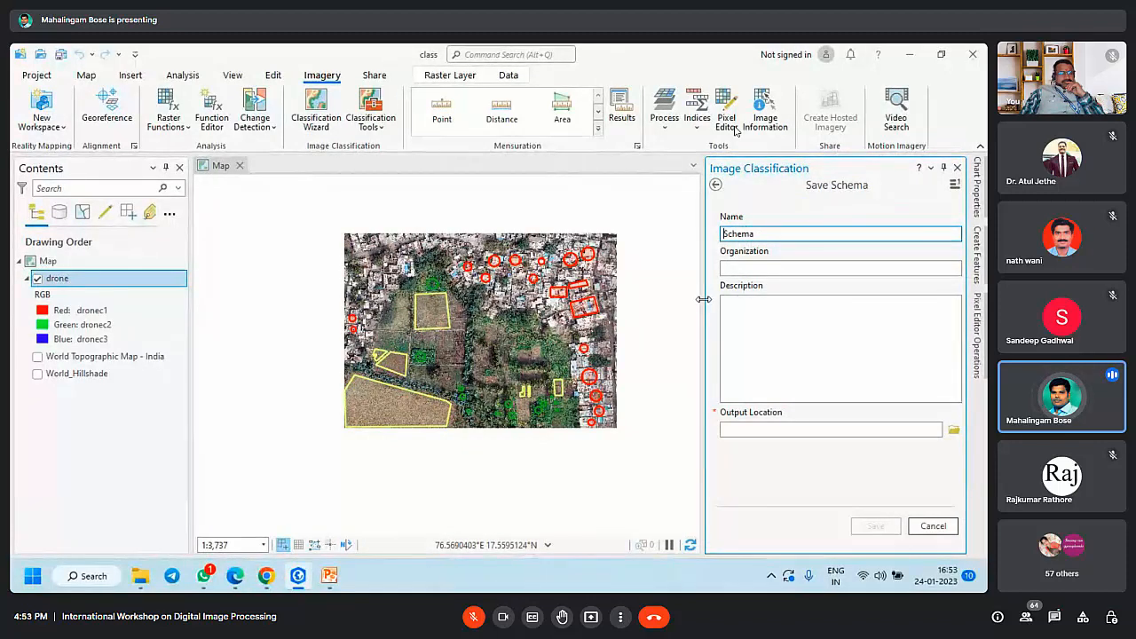
key(End)
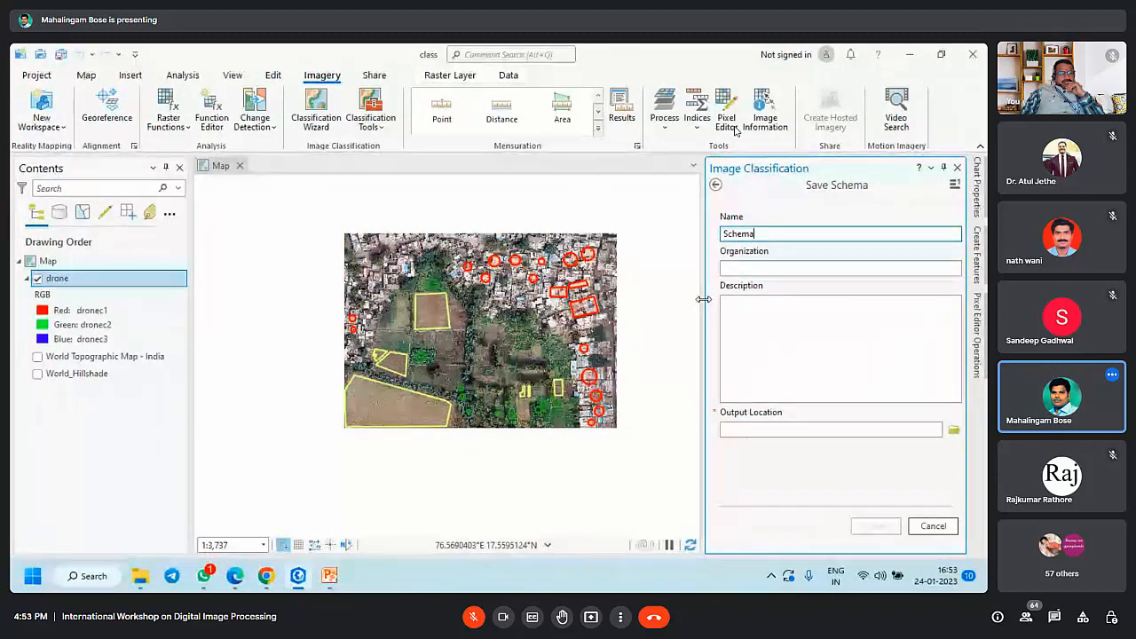
Step: Set the output location to the project folder class inside the desktop's class folder and save the schema
click(953, 429)
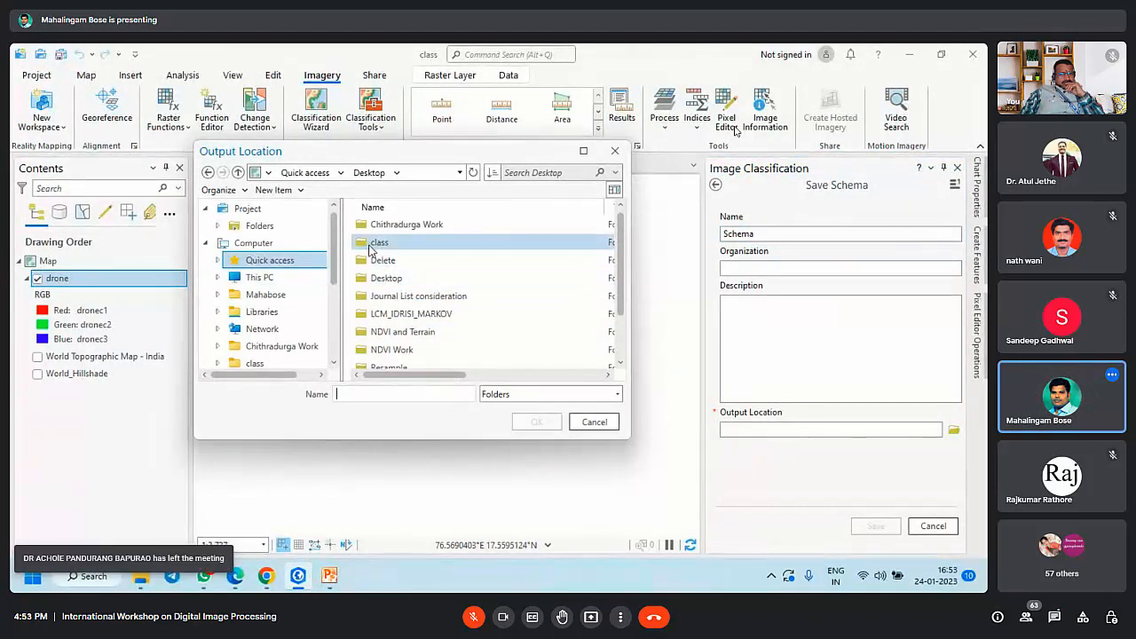
double_click(372, 246)
double_click(371, 225)
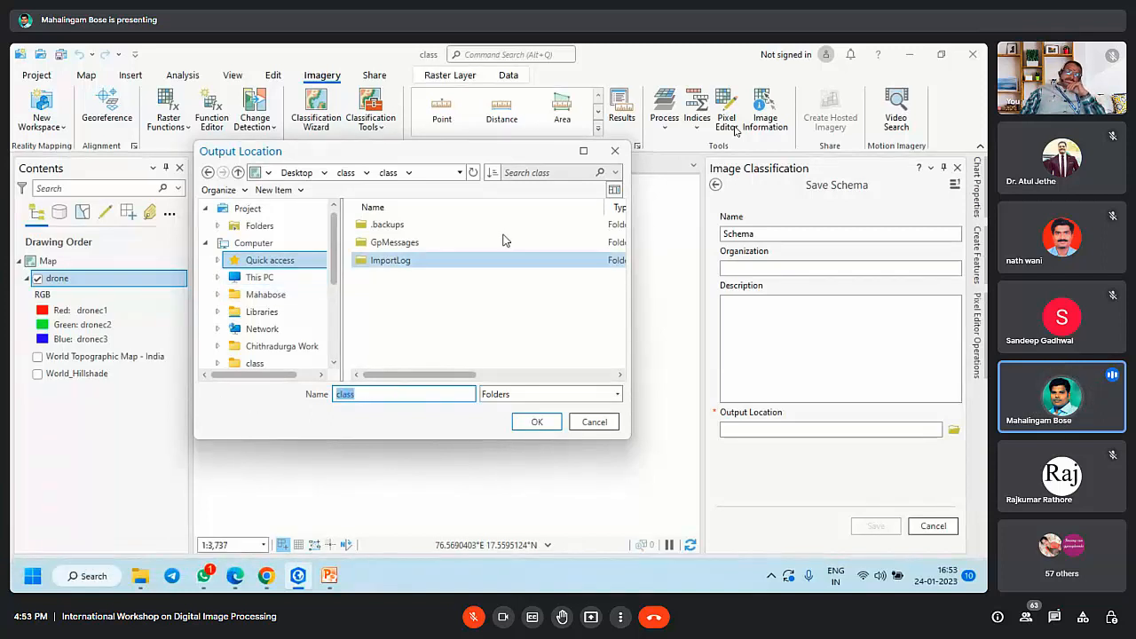
click(345, 172)
click(390, 226)
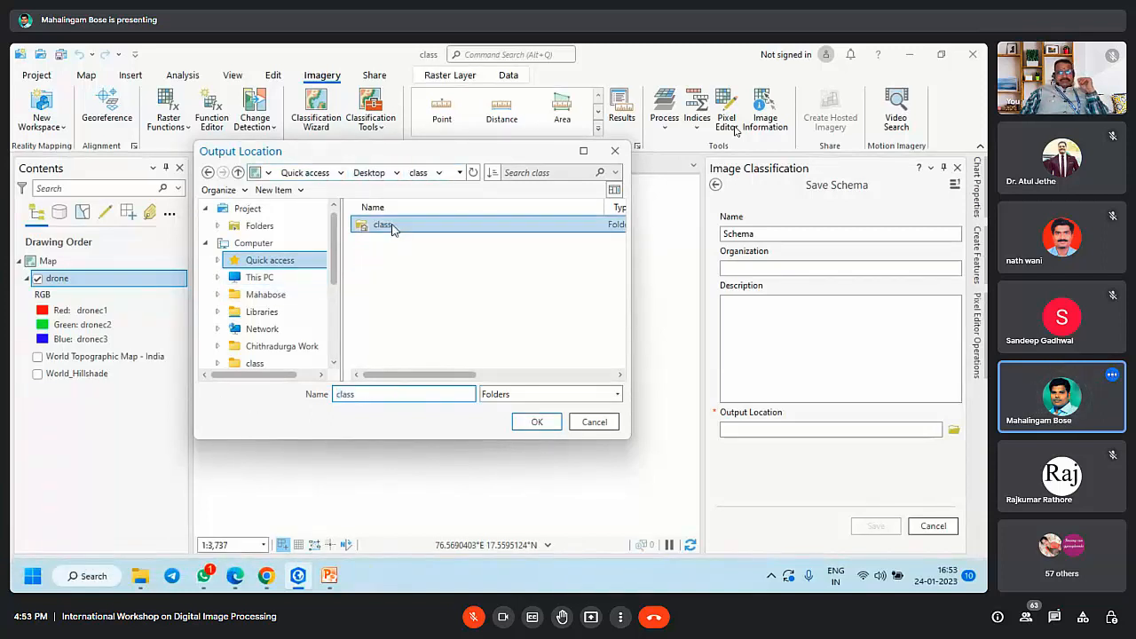
click(537, 423)
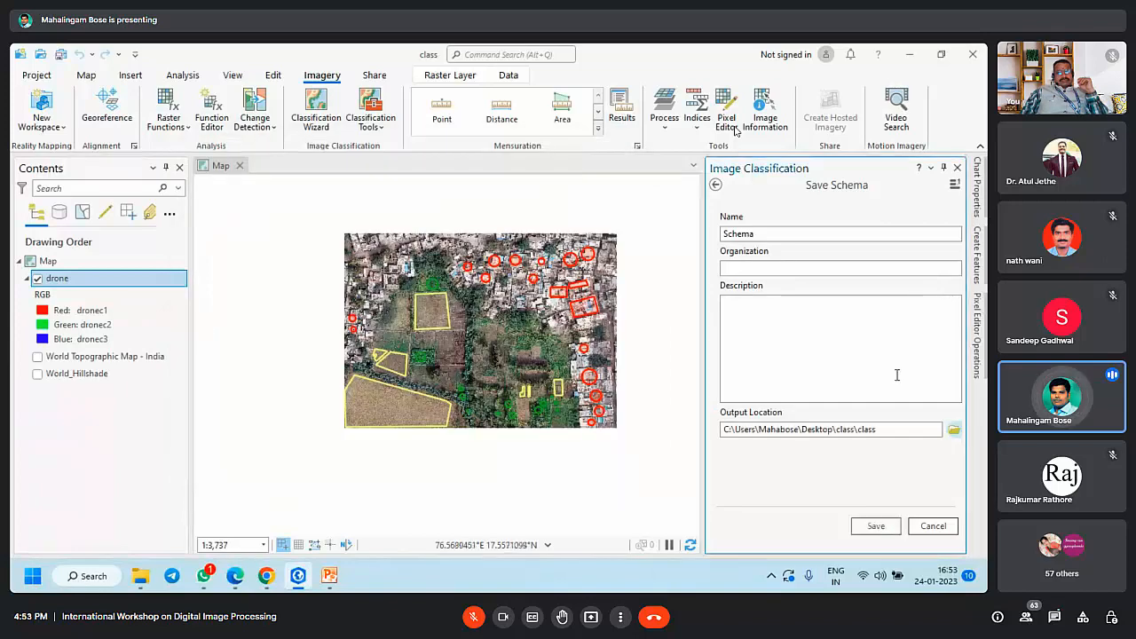
click(874, 527)
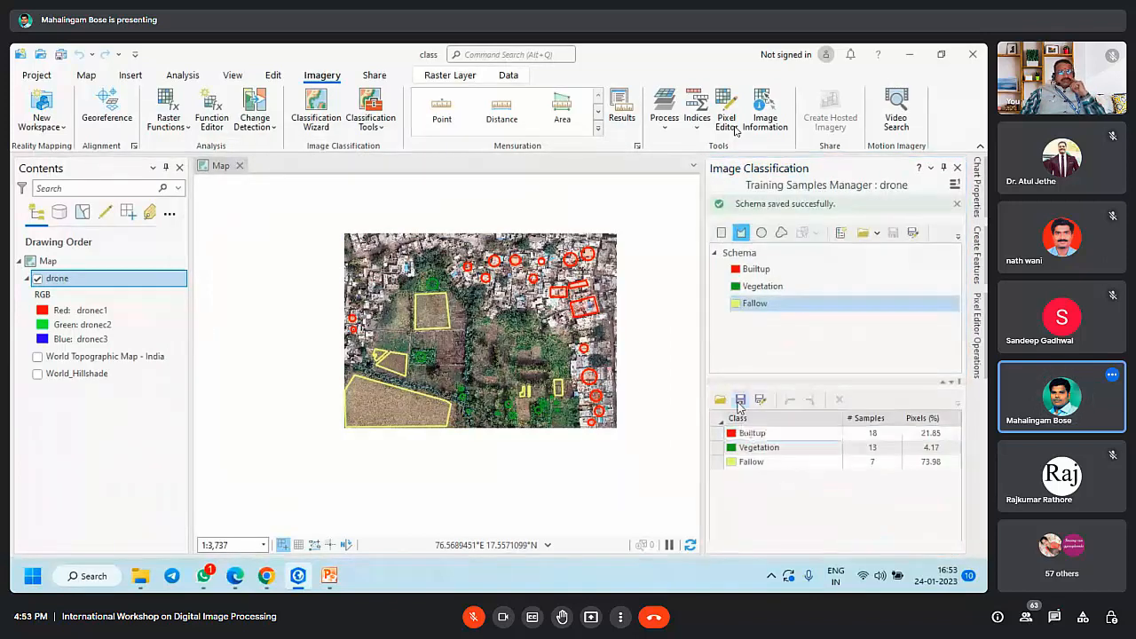
Step: Check the sample counts and pixel percentages of the Builtup, Vegetation and Fallow classes
click(766, 304)
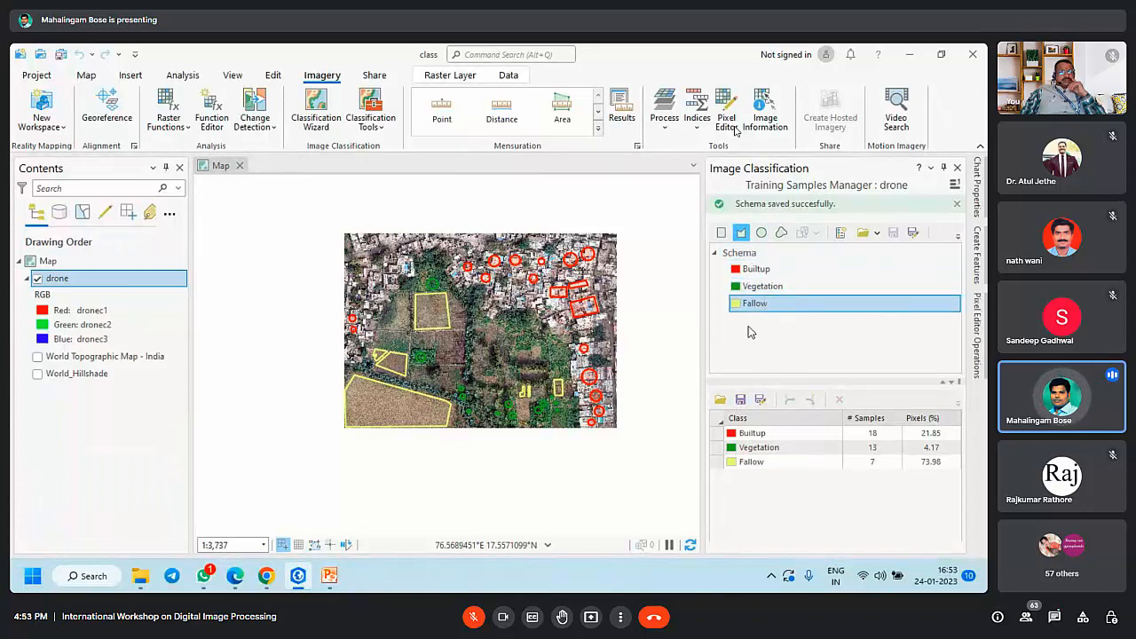
click(759, 433)
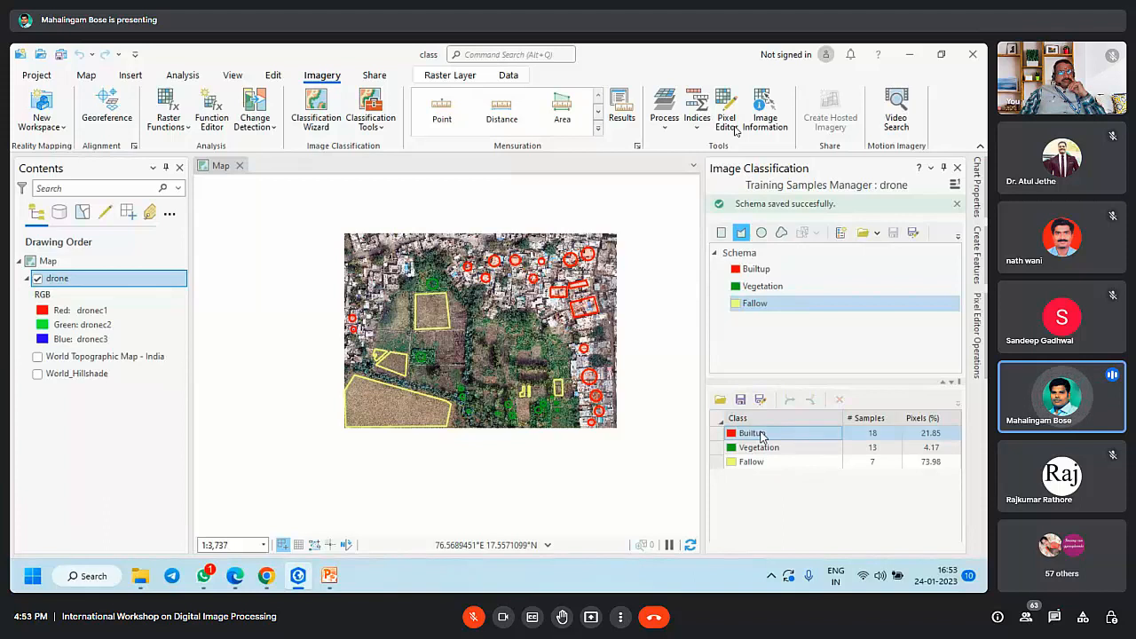
click(877, 450)
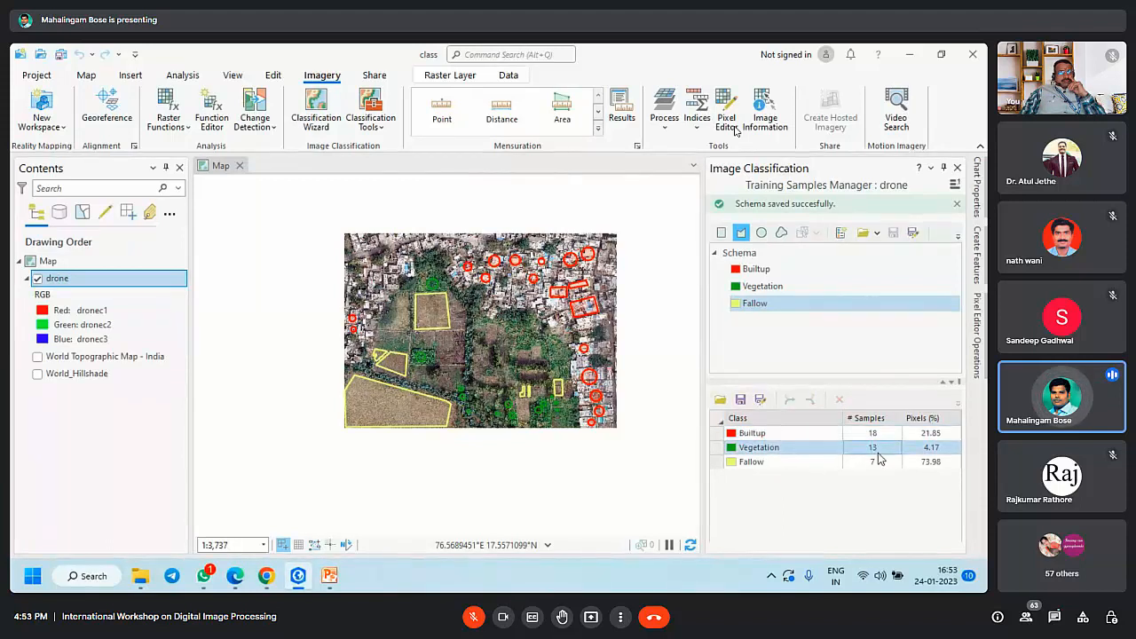
click(779, 462)
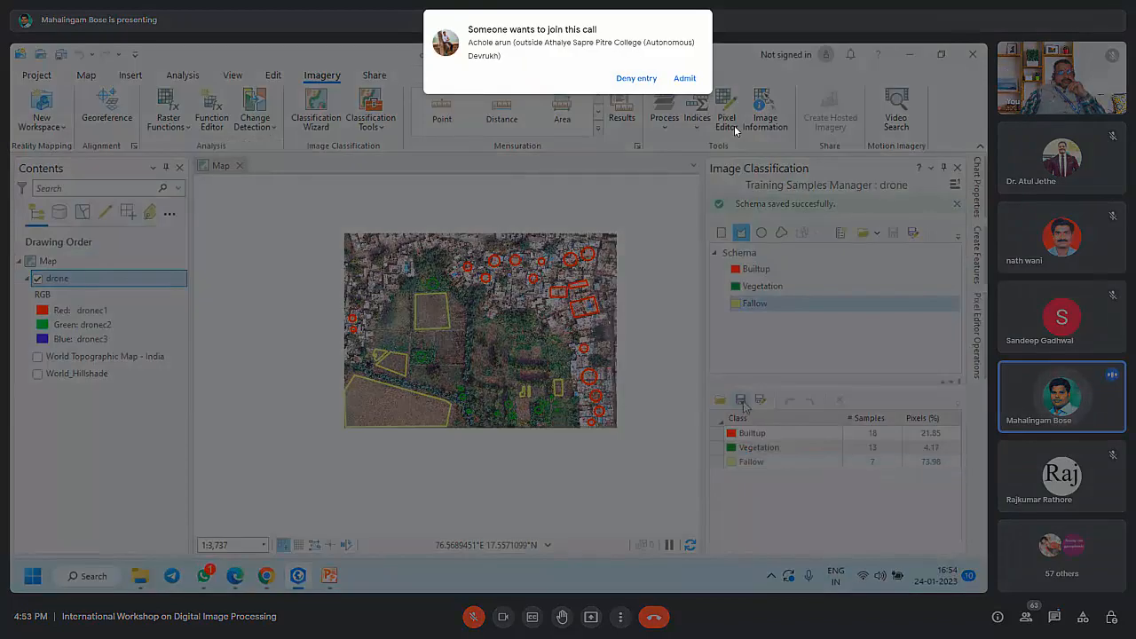
Step: Save the current training samples as Samples.shp in the project's class folder
click(740, 401)
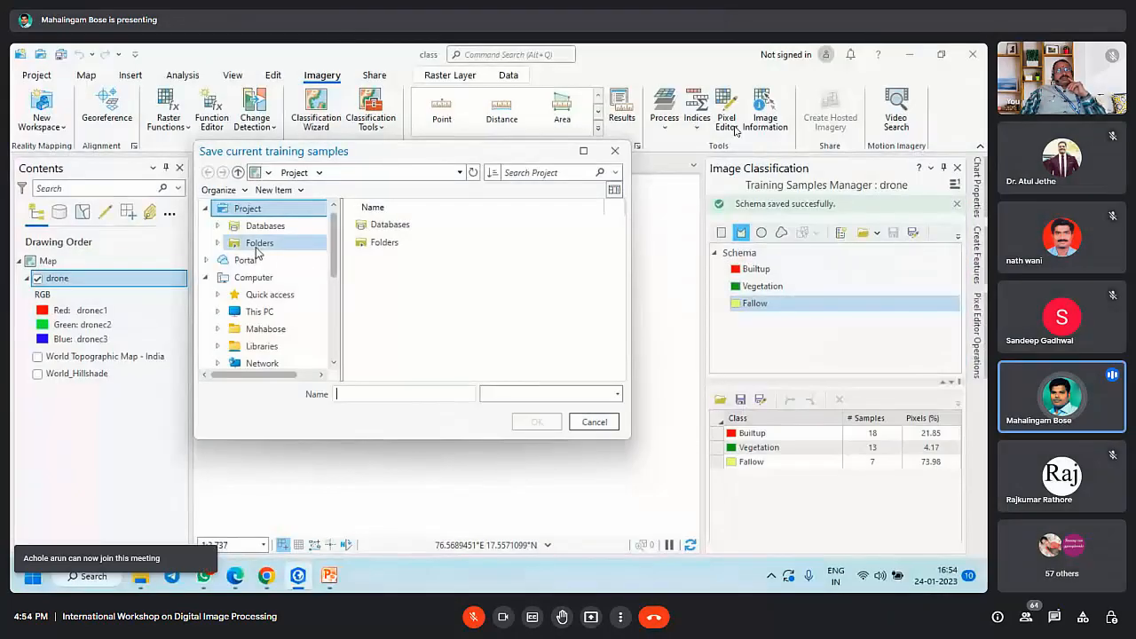
click(259, 243)
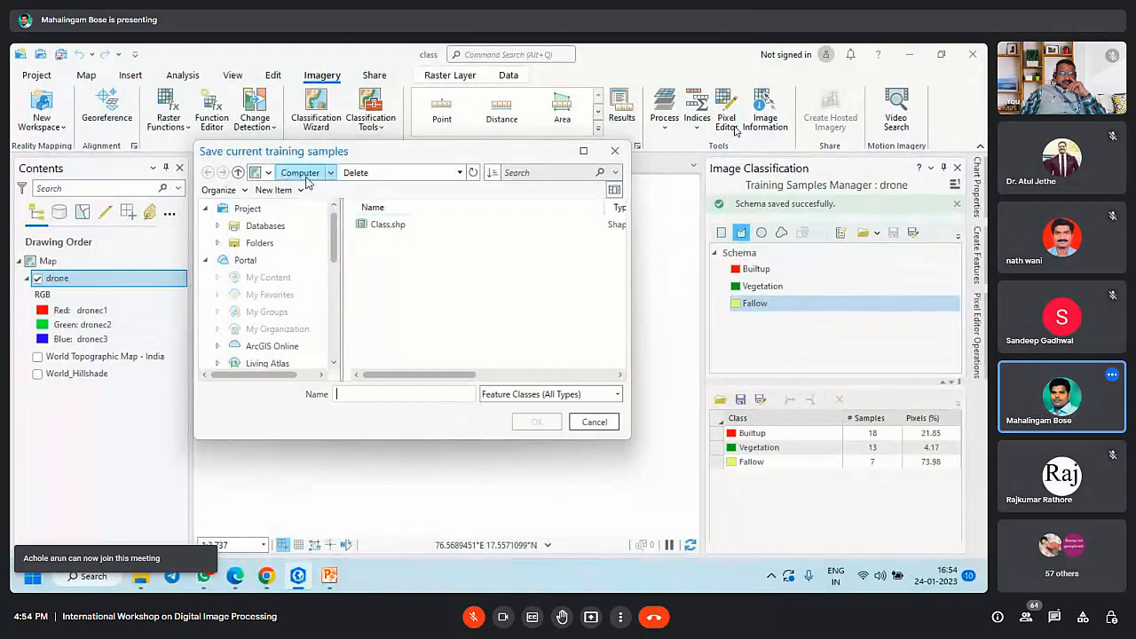
click(259, 243)
double_click(384, 227)
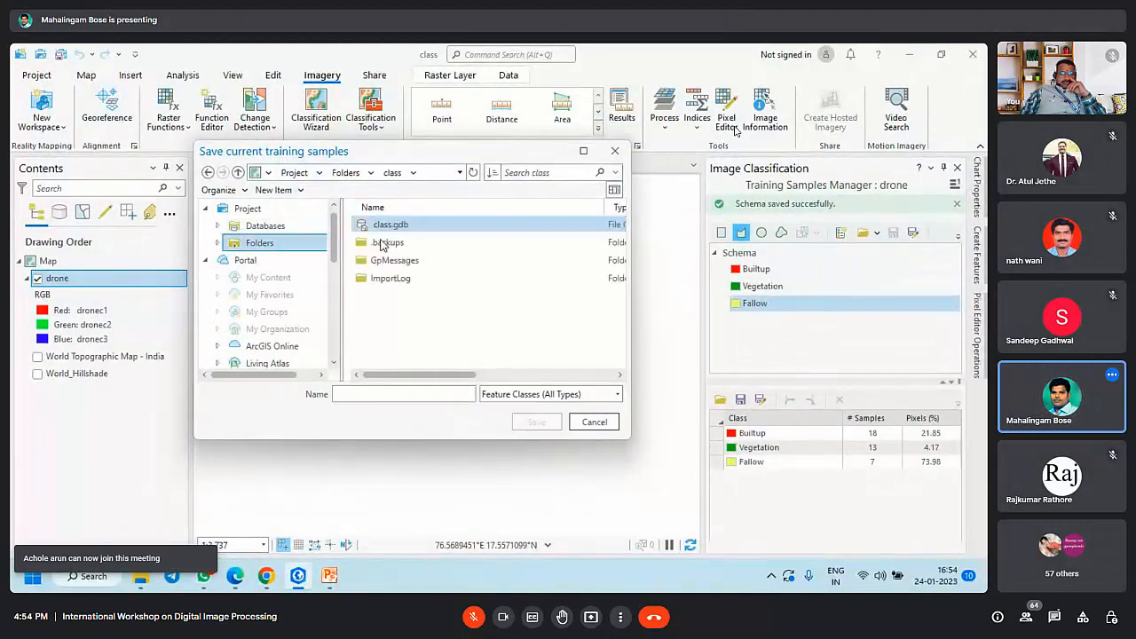
click(408, 393)
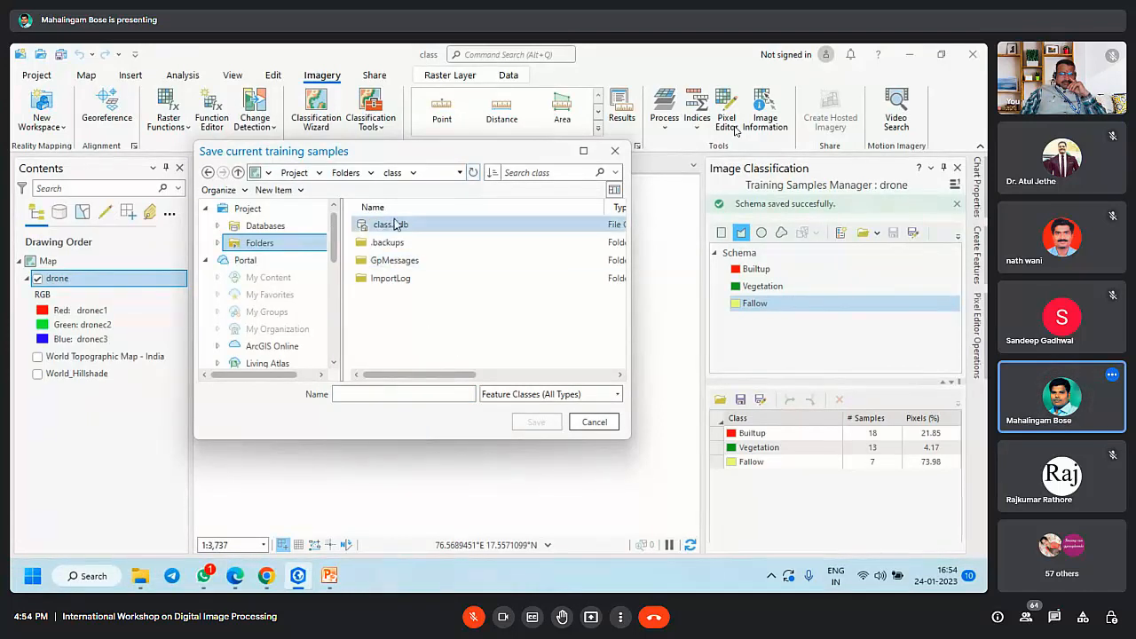
double_click(238, 244)
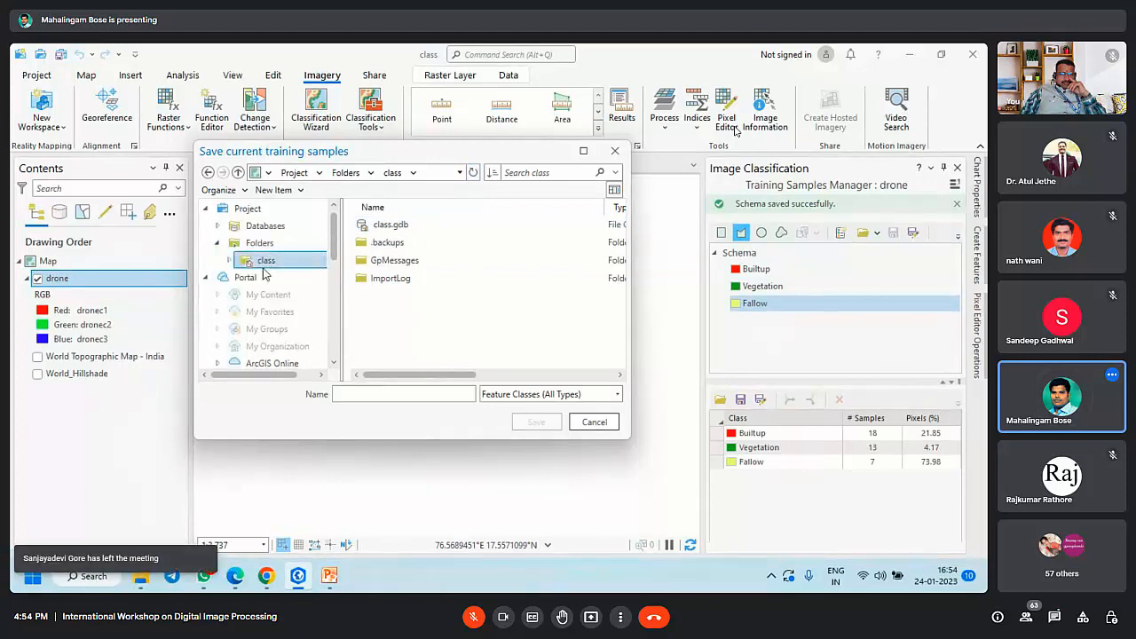
click(228, 260)
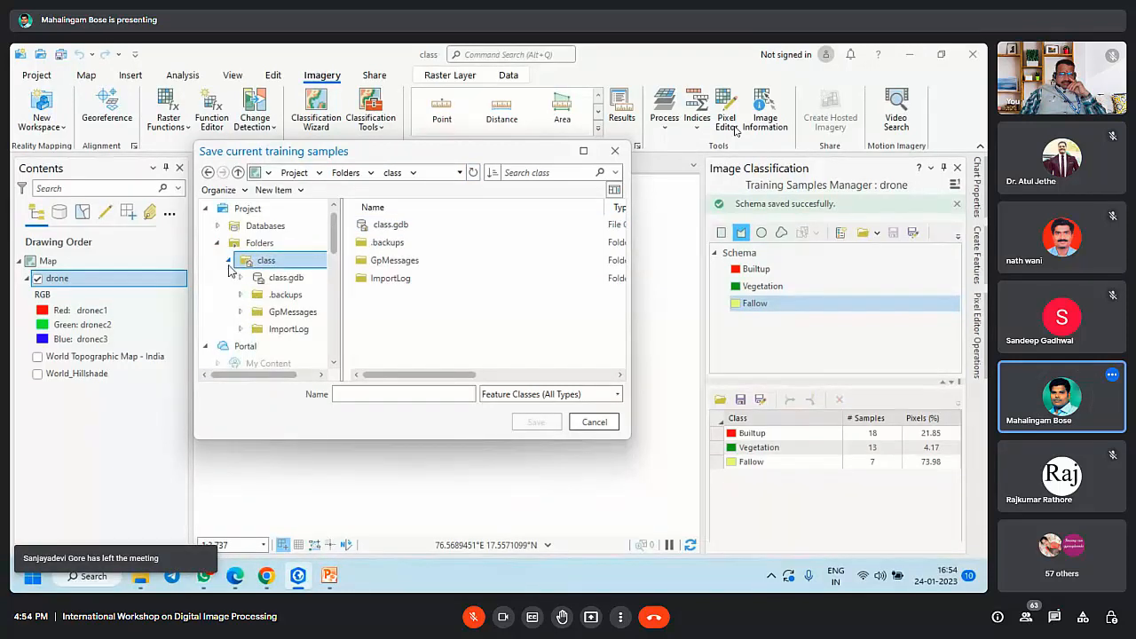
click(423, 395)
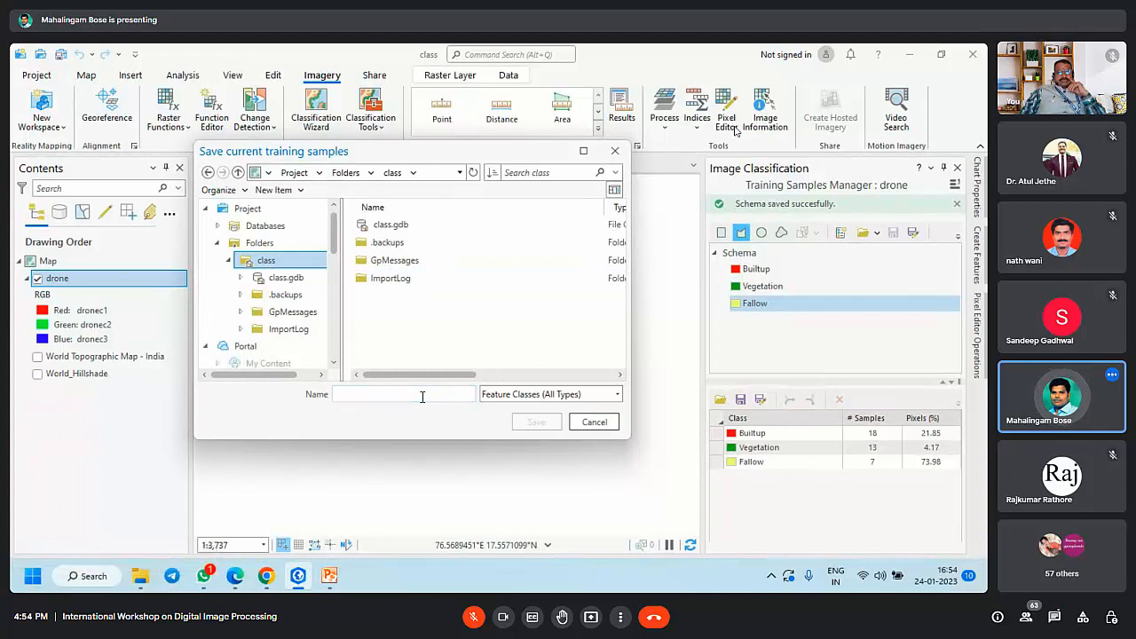
text(Samples.shp)
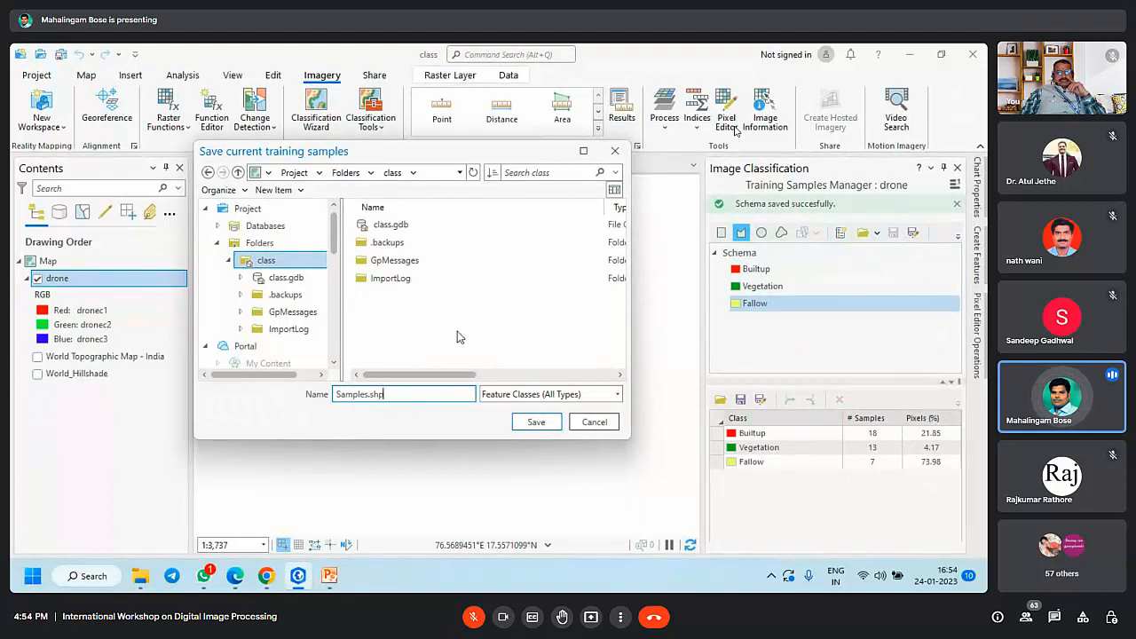
click(536, 423)
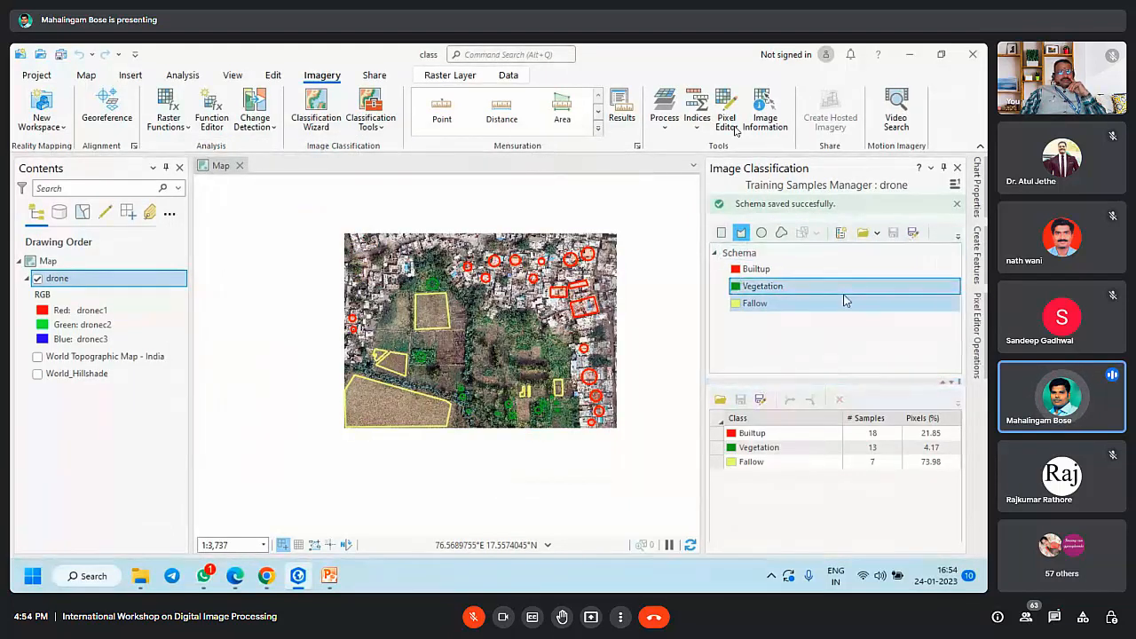
click(801, 285)
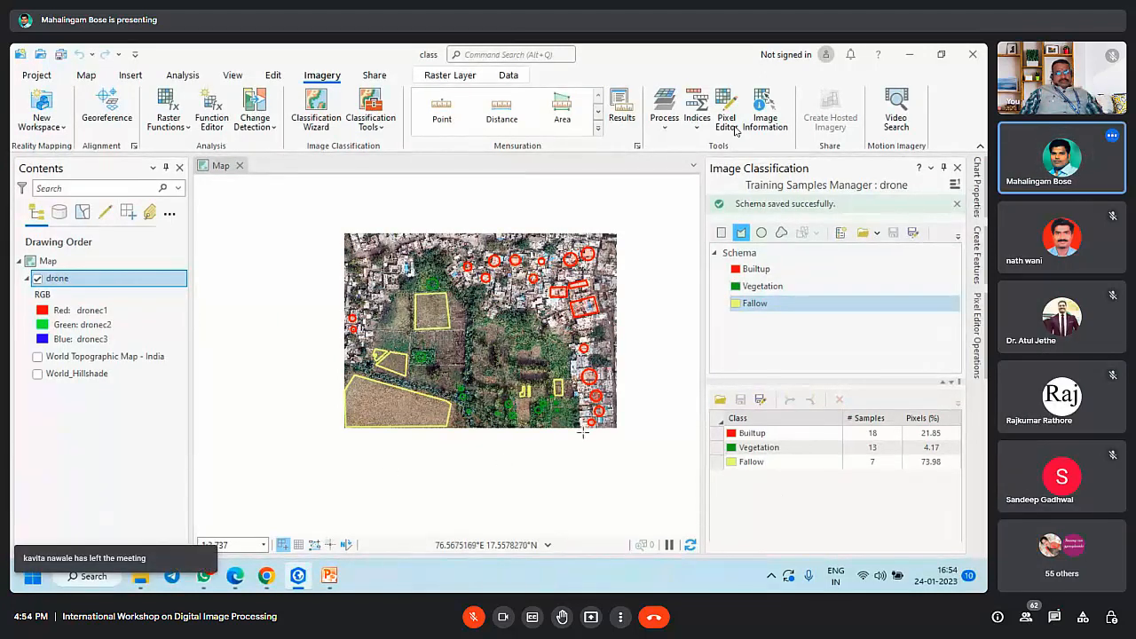
Step: Unmute the microphone in the Google Meet call and mute it again after speaking
click(473, 618)
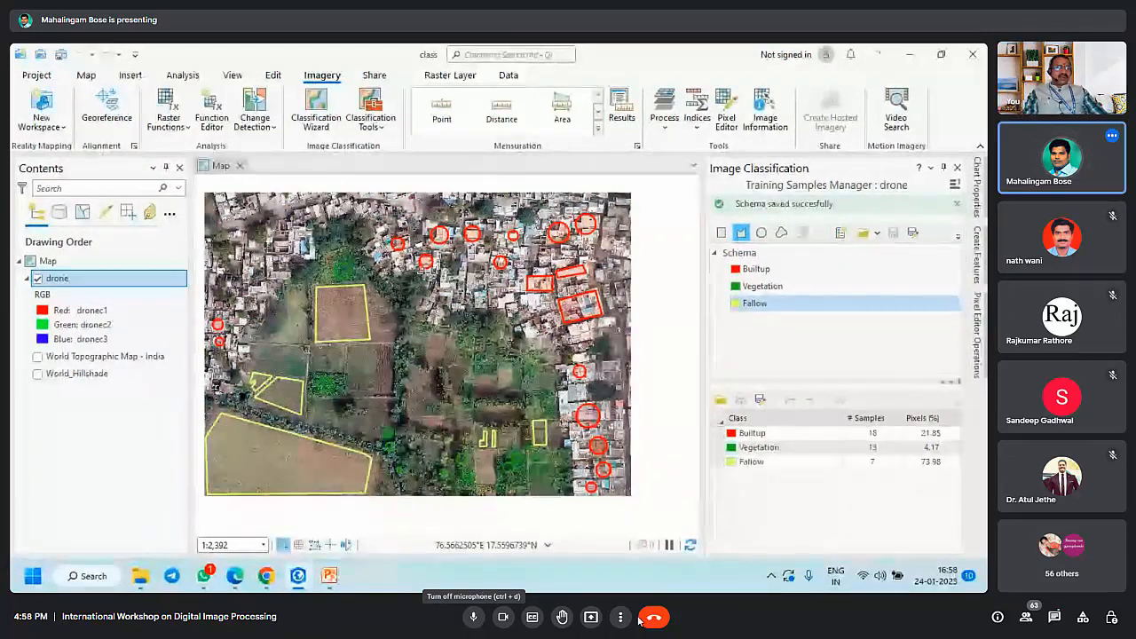
click(474, 618)
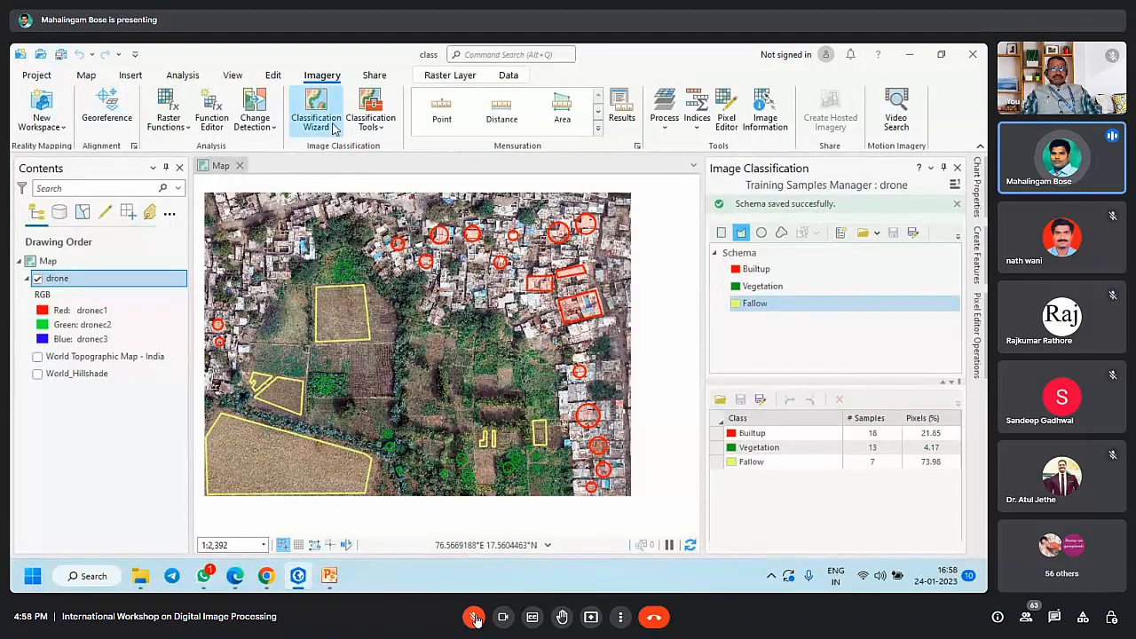
Step: Auto-hide the Image Classification pane and open the Image Classification Wizard at its classification method choices
click(945, 168)
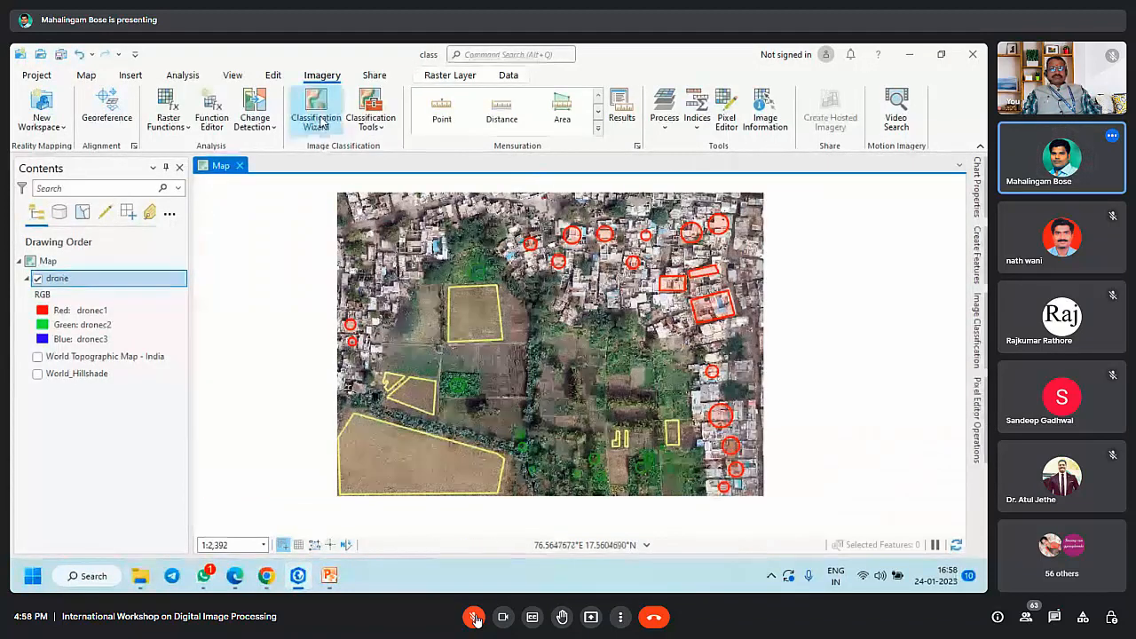
click(321, 124)
drag(501, 329, 437, 333)
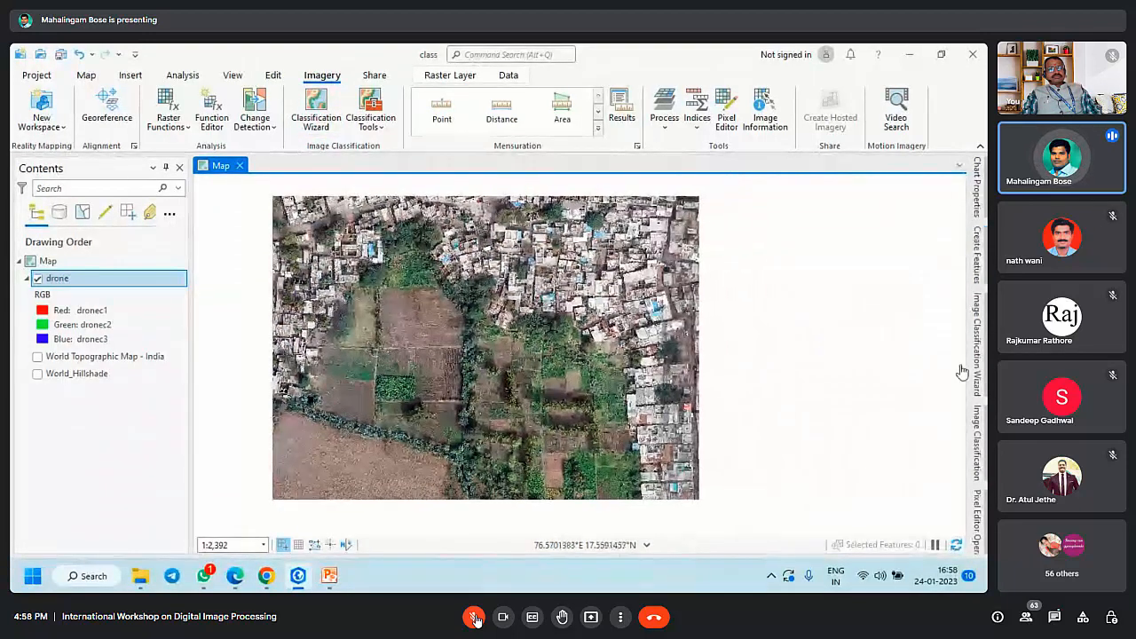
click(976, 512)
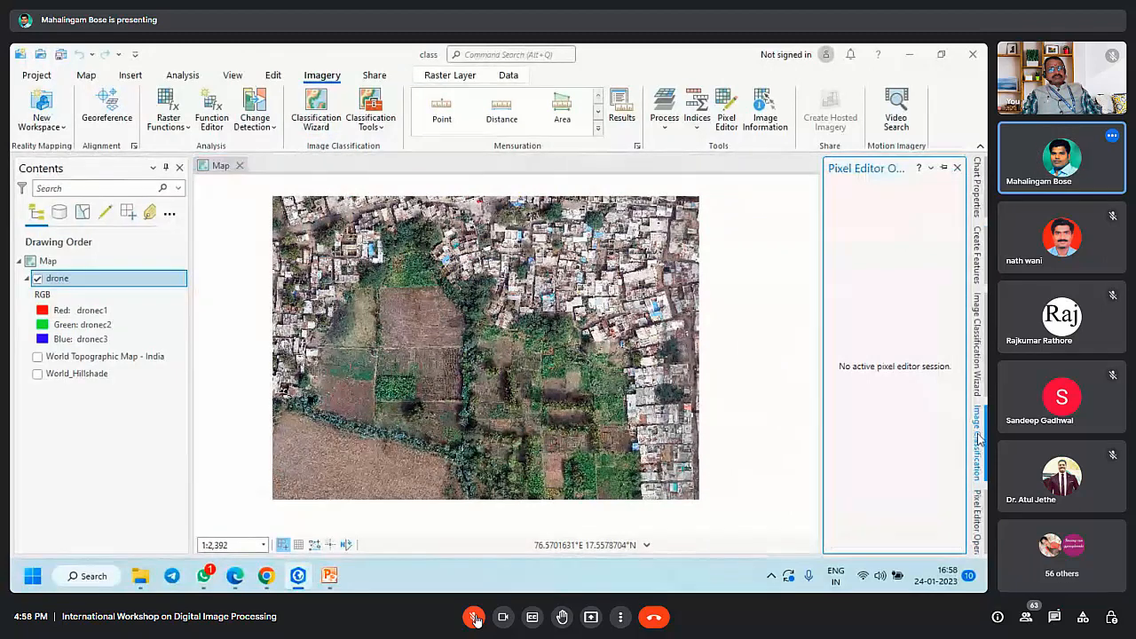
click(979, 382)
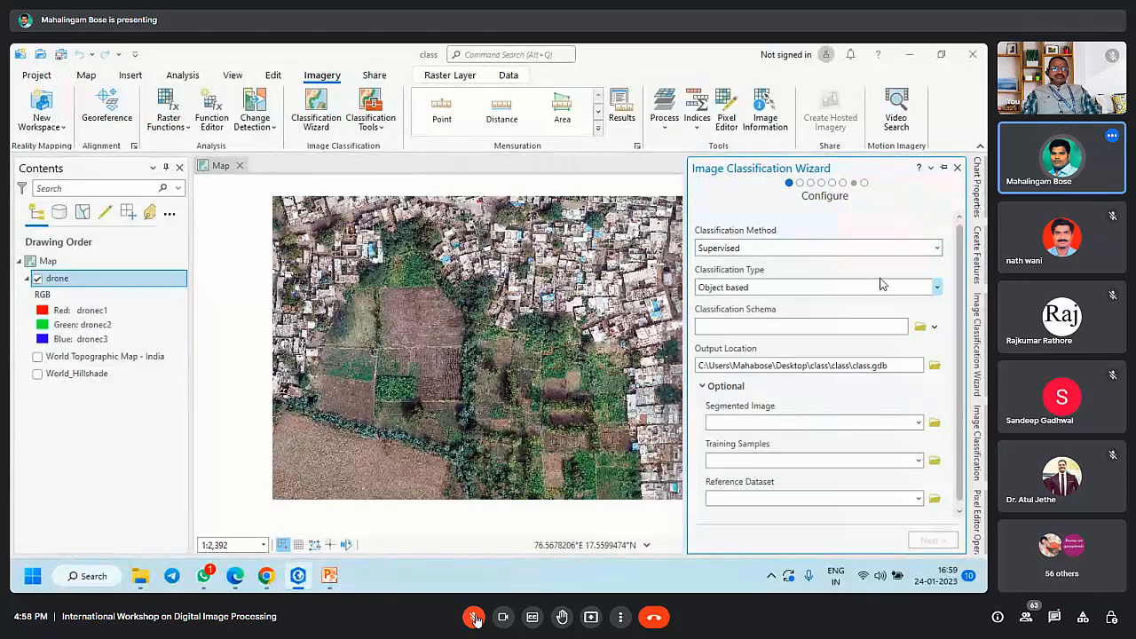
click(936, 248)
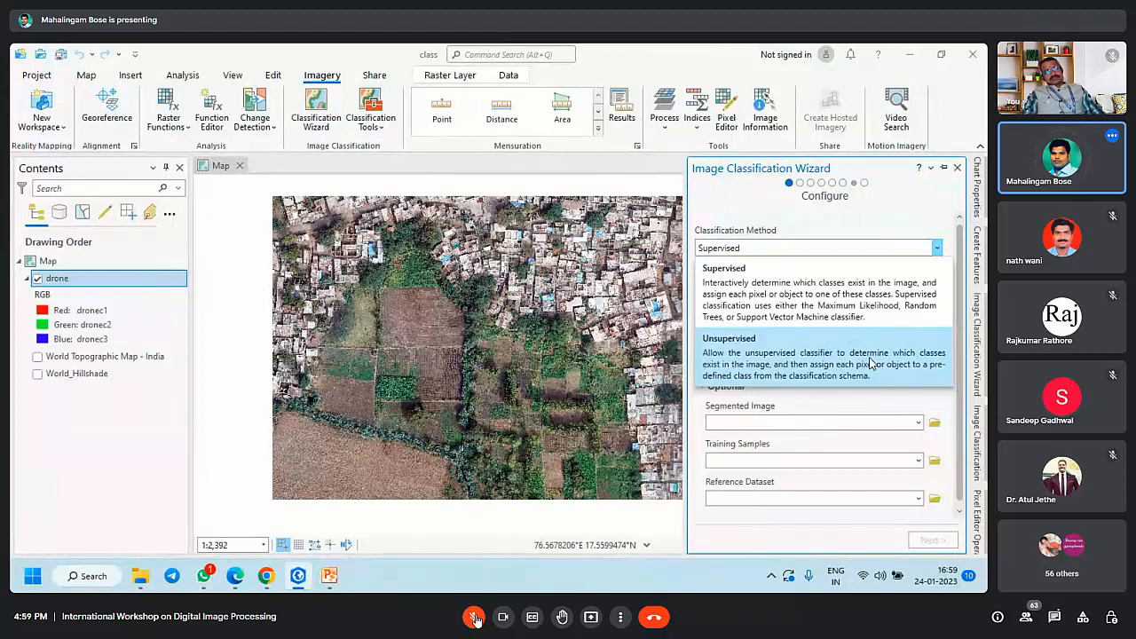
Step: Switch the own Google Meet microphone on to speak and off again
click(476, 617)
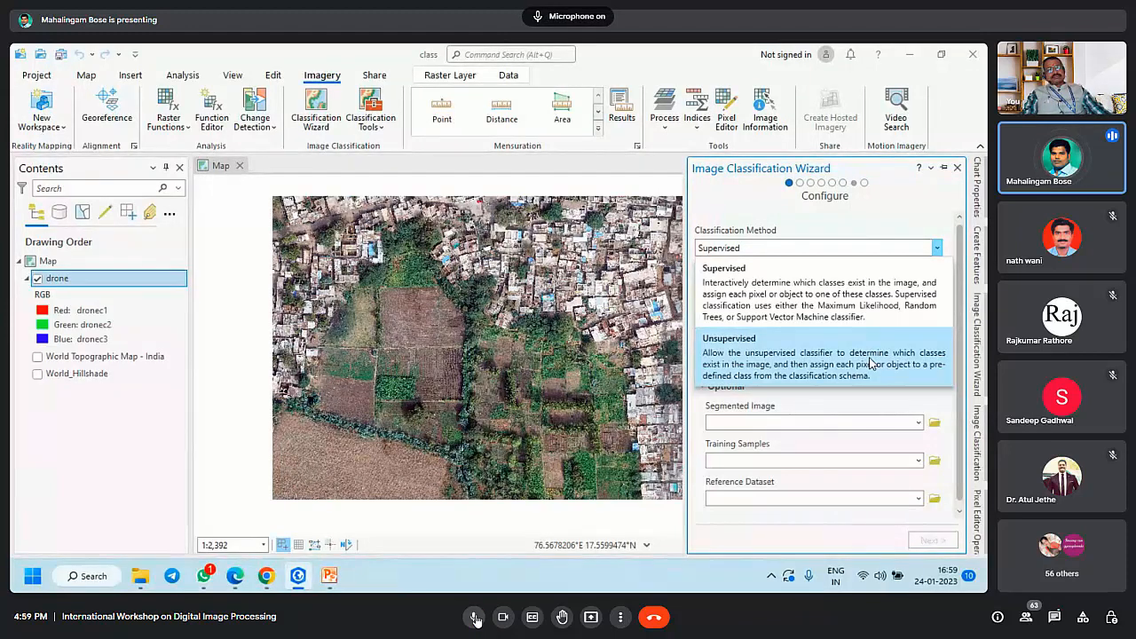
click(476, 617)
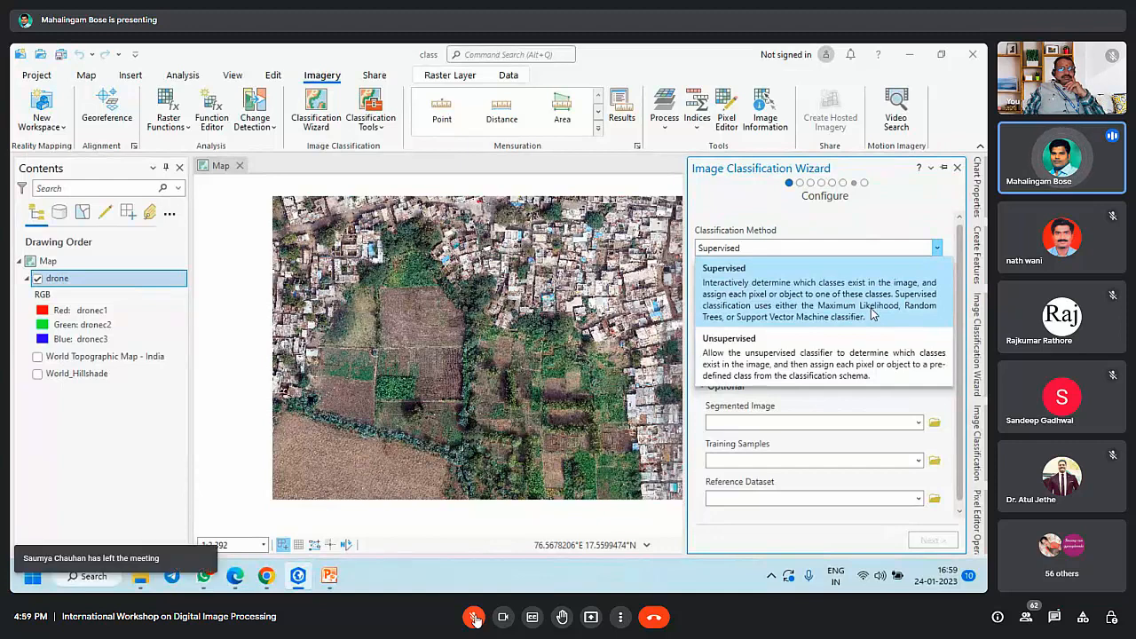
Step: Configure a supervised, pixel-based classification with Samples.shp as the training samples, and continue to the Training Samples Manager
click(871, 312)
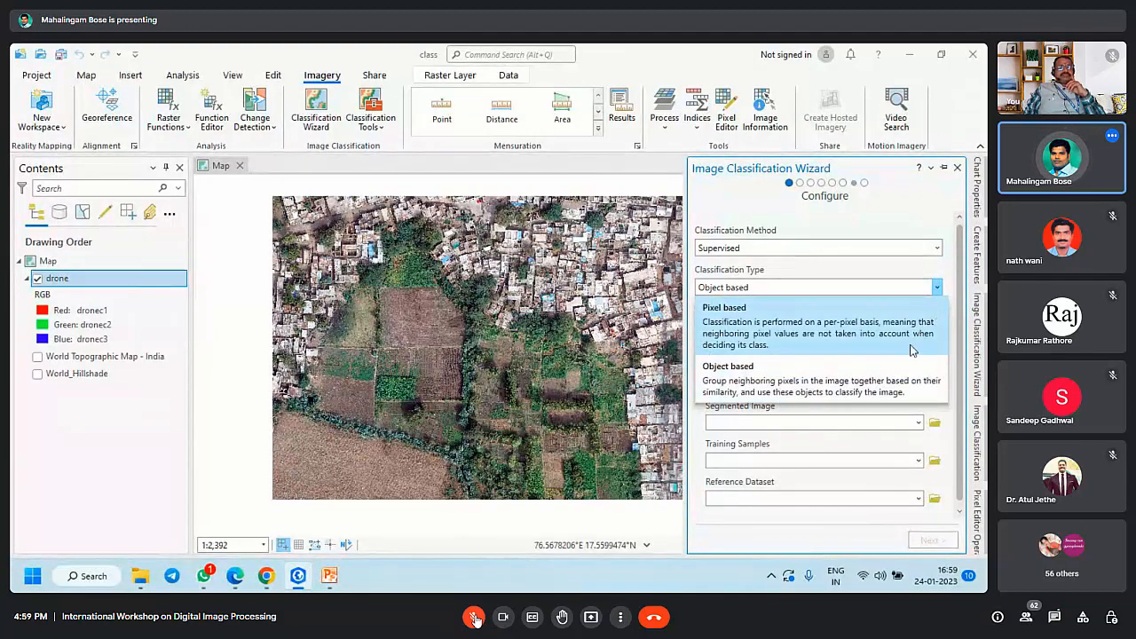
click(838, 330)
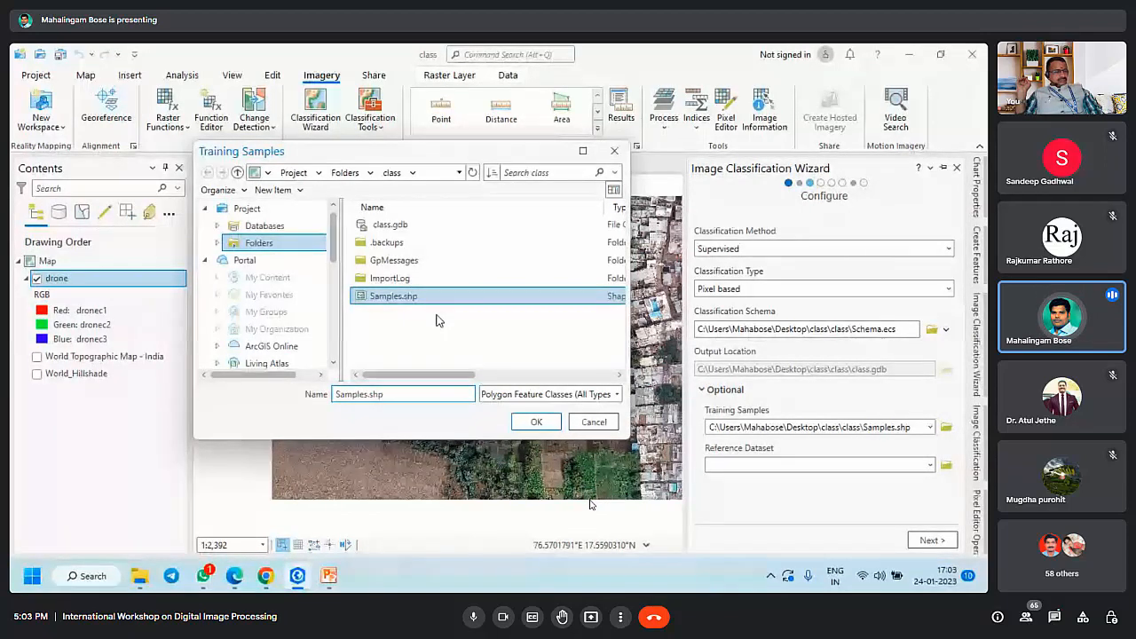
click(534, 423)
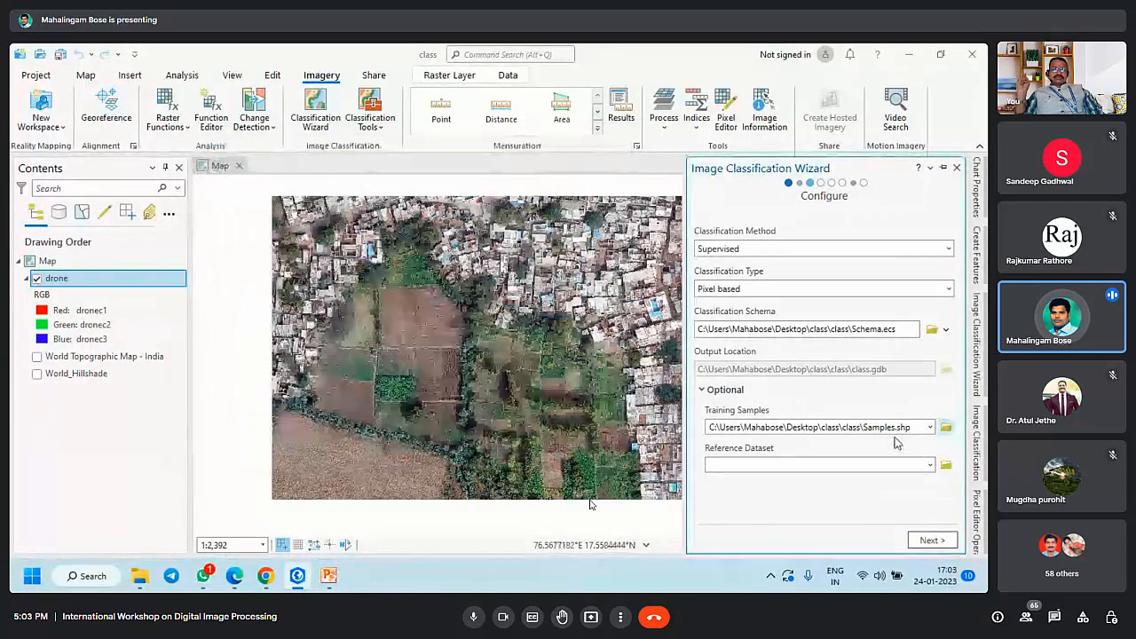
click(931, 540)
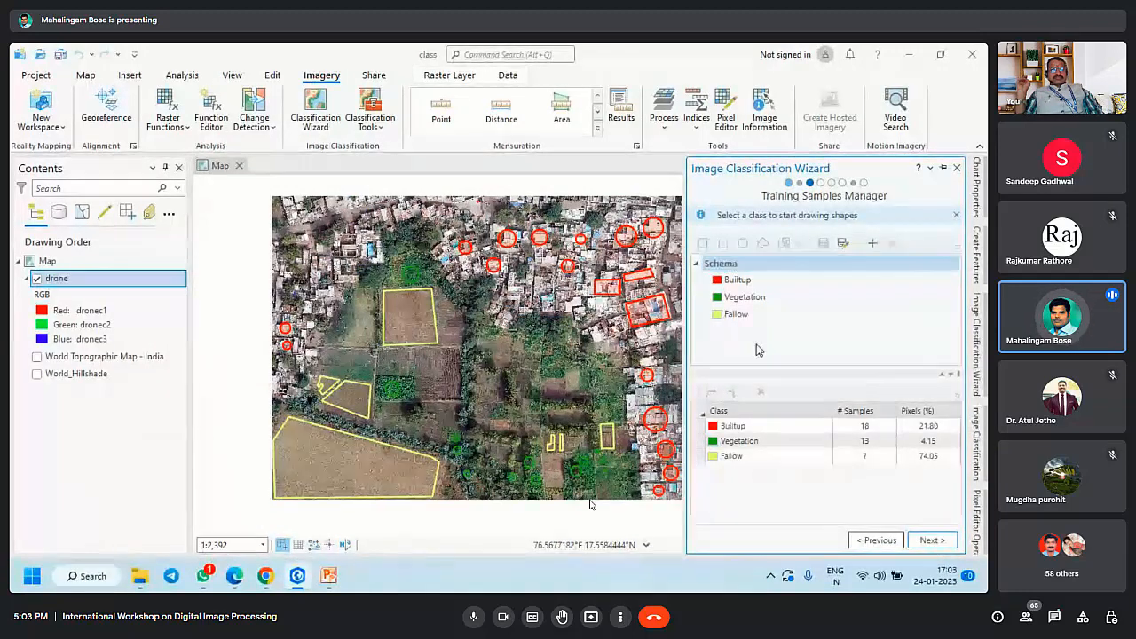
Step: Check the Builtup, Vegetation and Fallow classes and their loaded training samples, and continue to the Train page
click(733, 279)
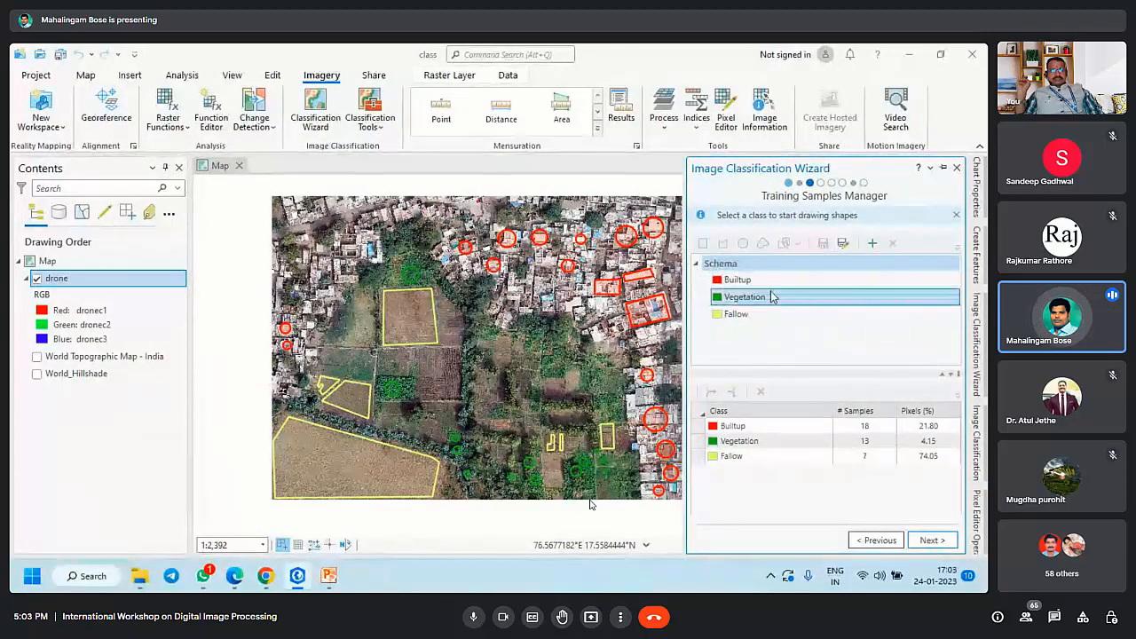
click(736, 314)
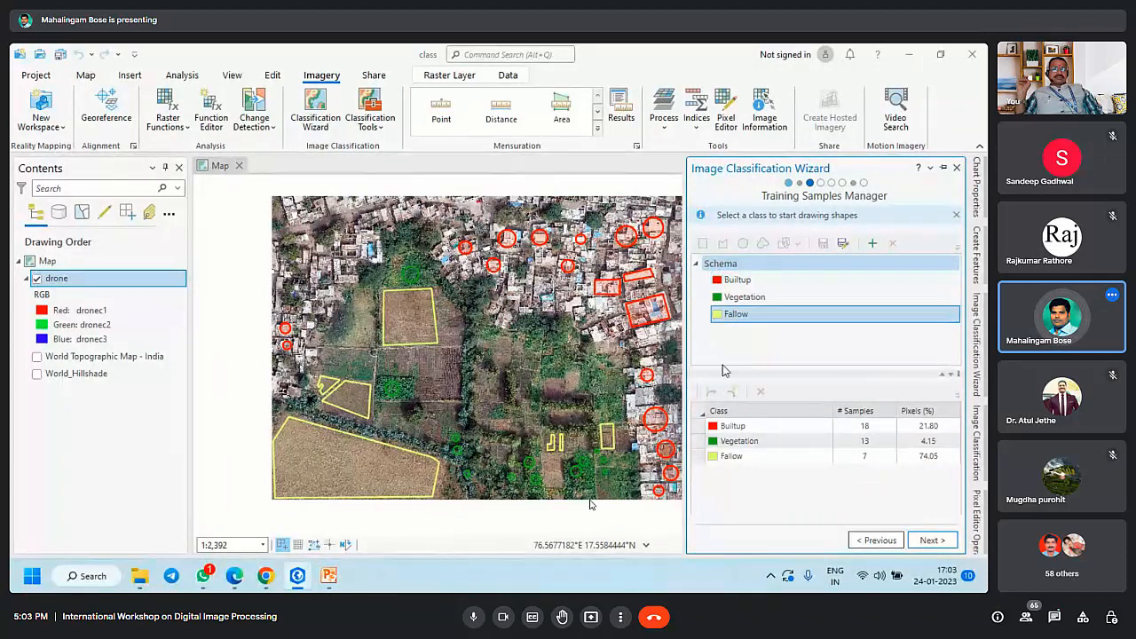
click(743, 427)
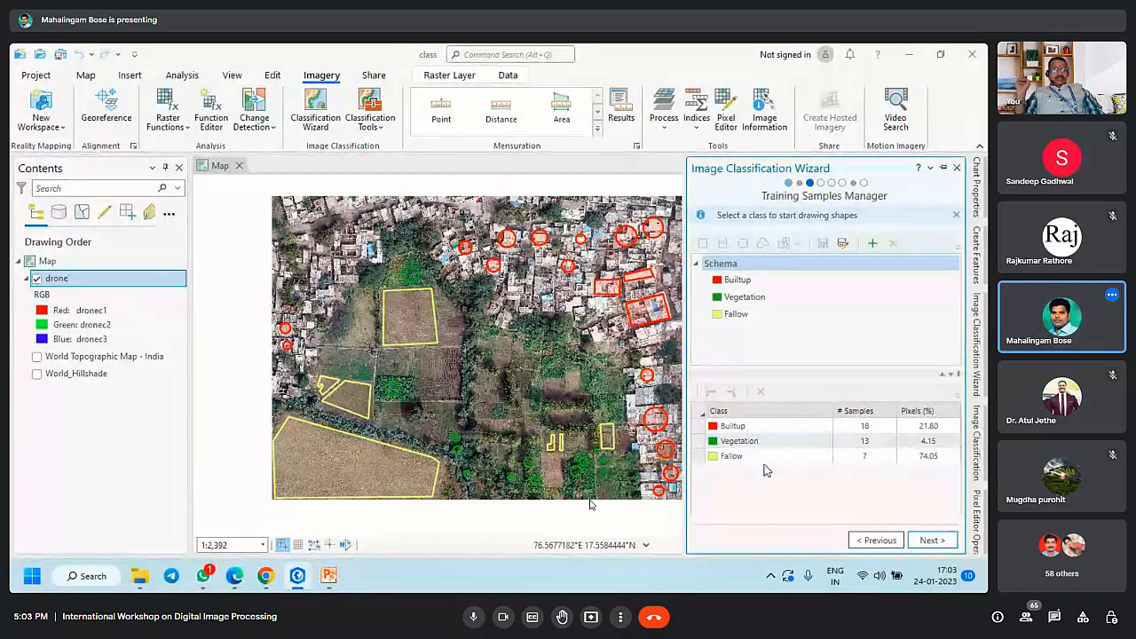
click(923, 542)
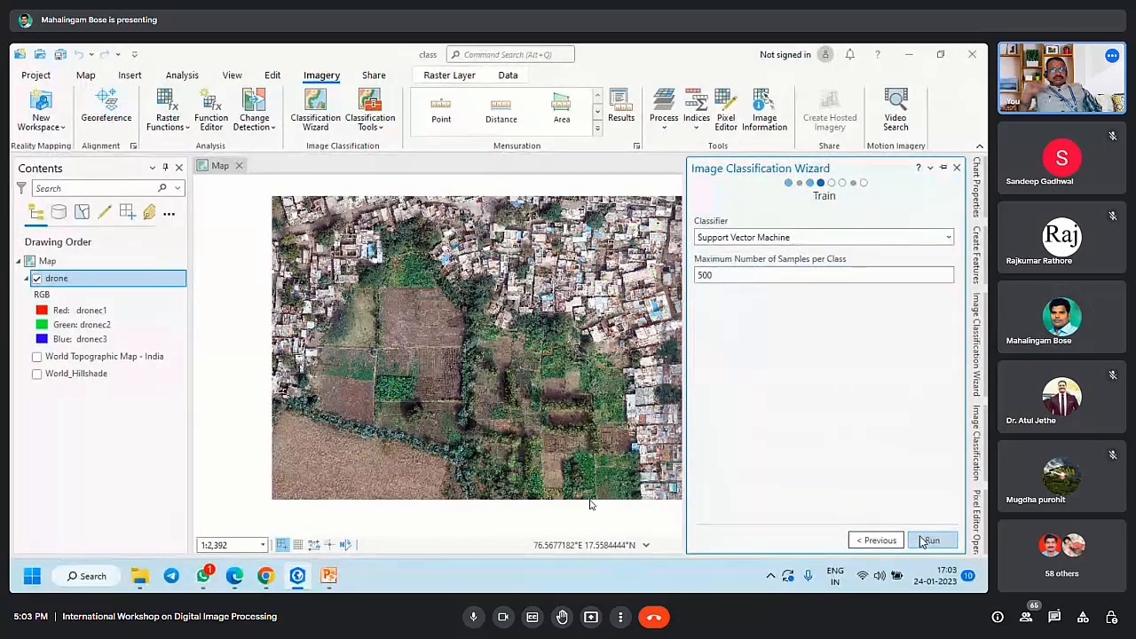
Step: Review the descriptions of the available classifiers, from Maximum Likelihood and Random Trees to Support Vector Machine and K-Nearest Neighbor
click(753, 238)
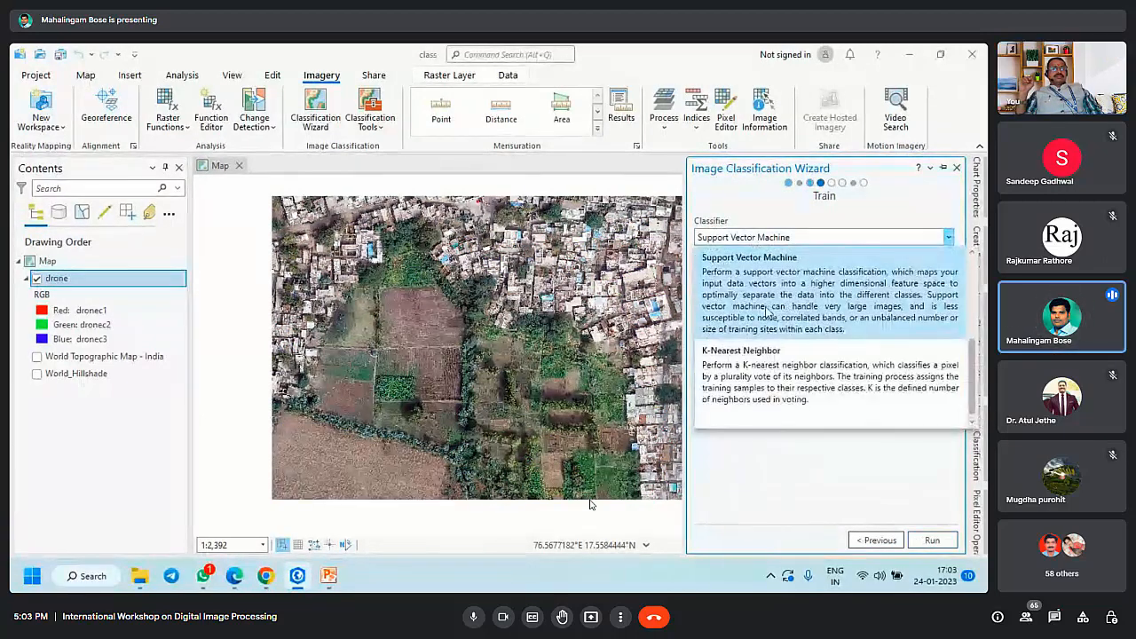
scroll(768, 311, up, 3)
scroll(767, 310, down, 3)
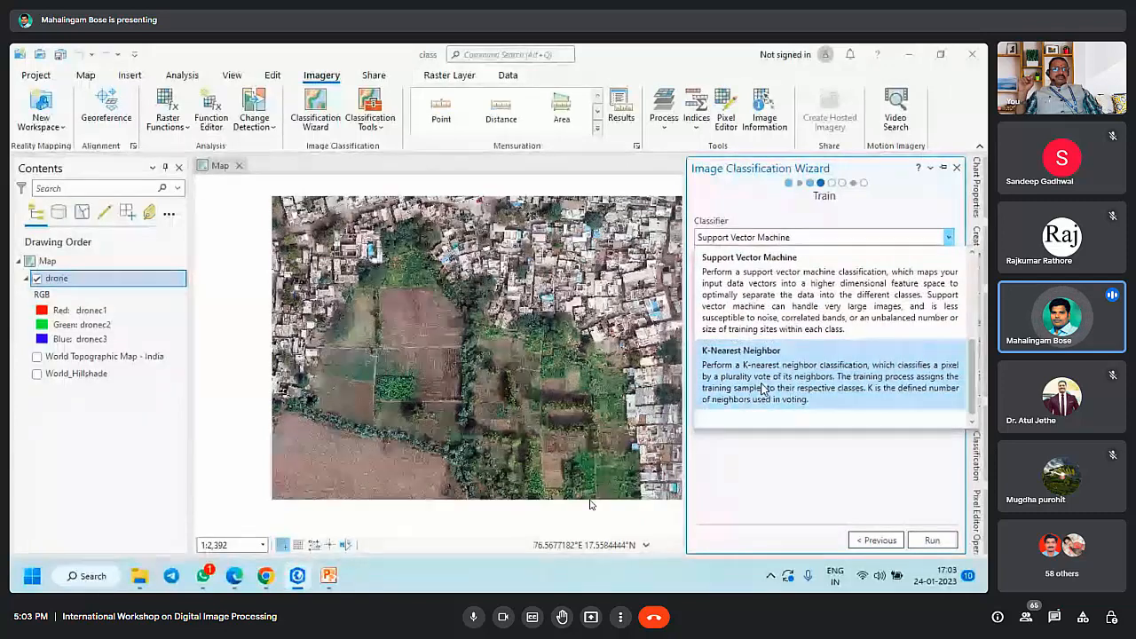
scroll(765, 388, up, 3)
scroll(784, 392, down, 3)
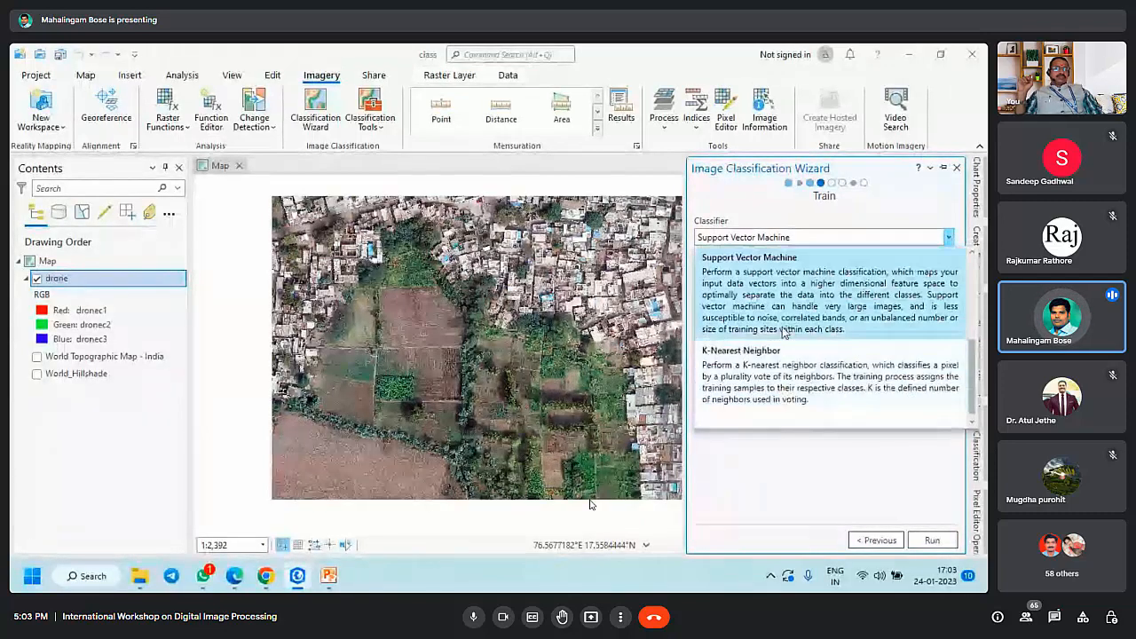
scroll(784, 373, up, 3)
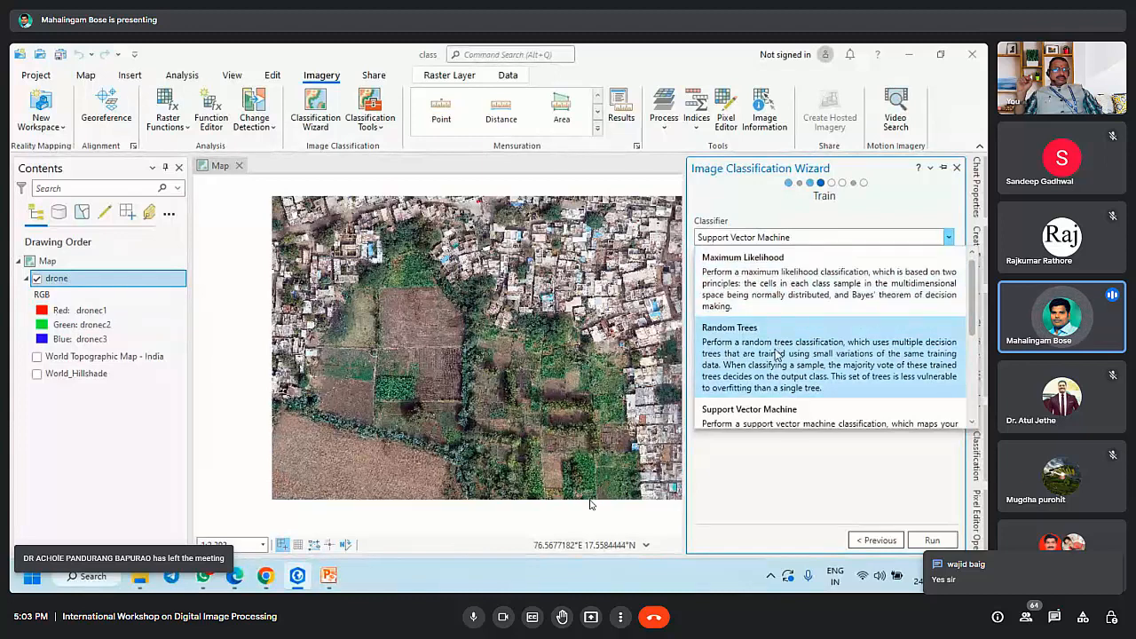
scroll(774, 353, down, 3)
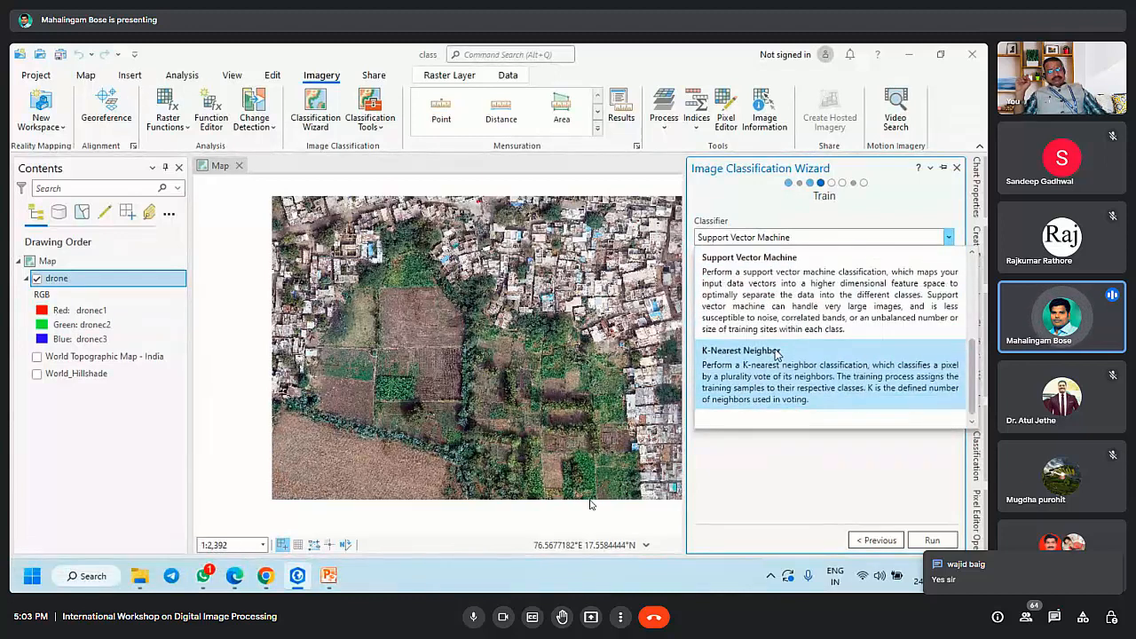
Step: Read the in-call messages of the Google Meet session and close the chat
click(1054, 617)
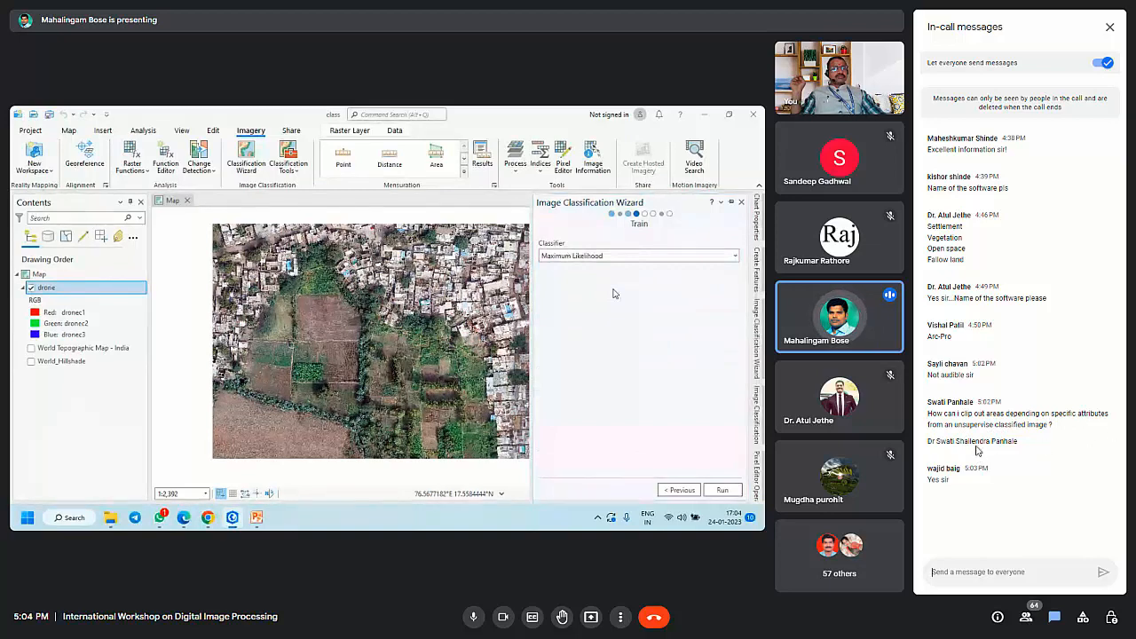
click(1109, 27)
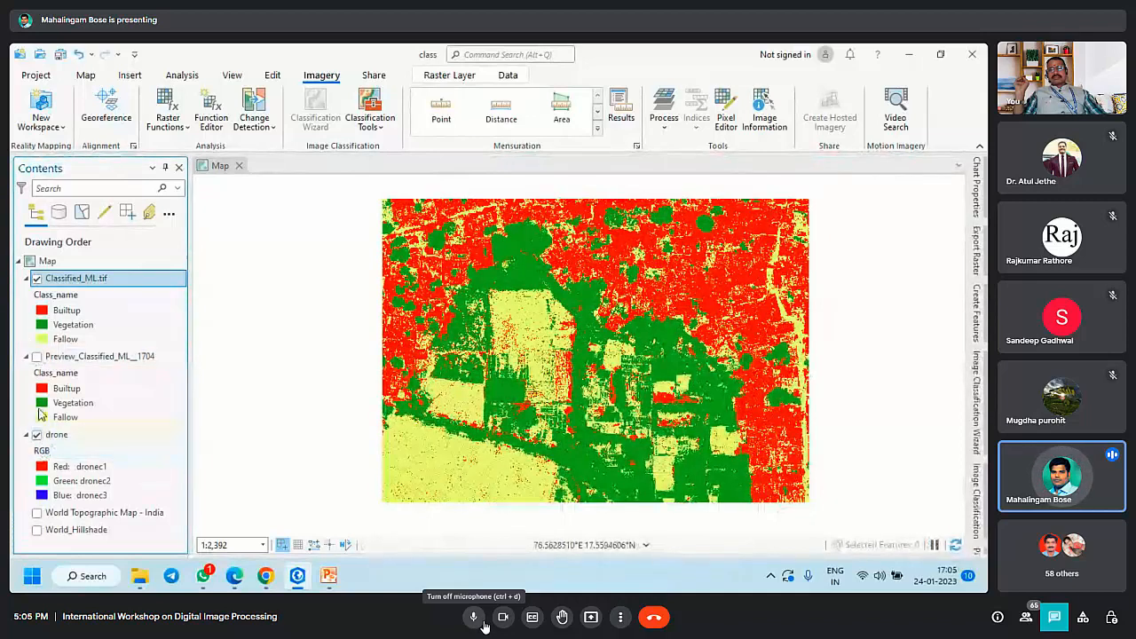
Step: Hide the Classified_ML.tif layer to view the drone image beneath it, and show the layer again
click(37, 279)
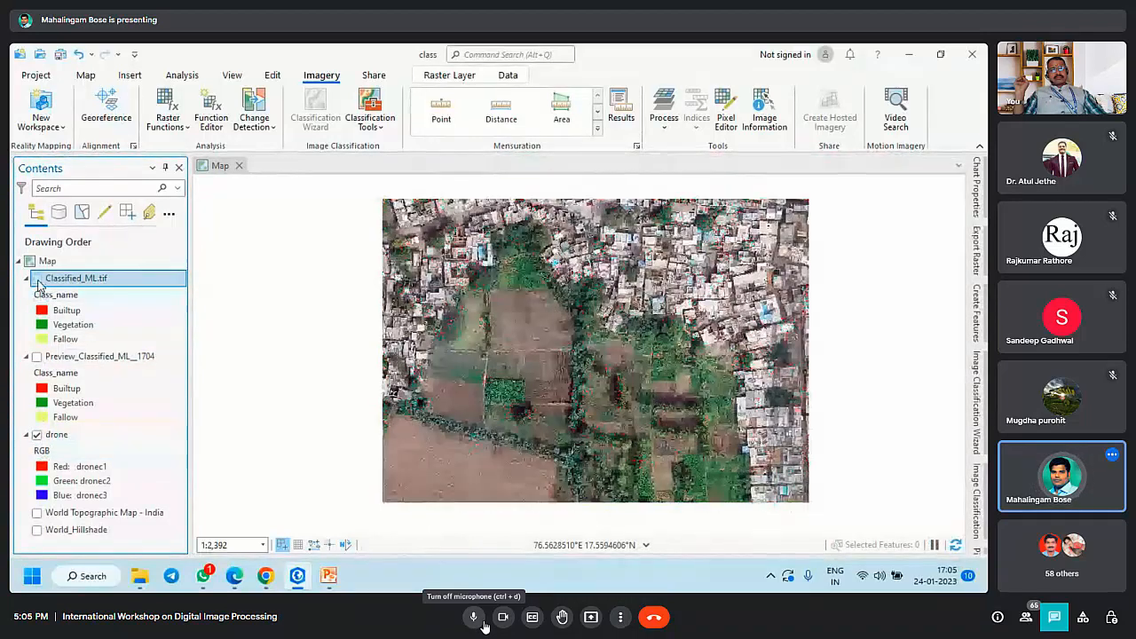
click(37, 280)
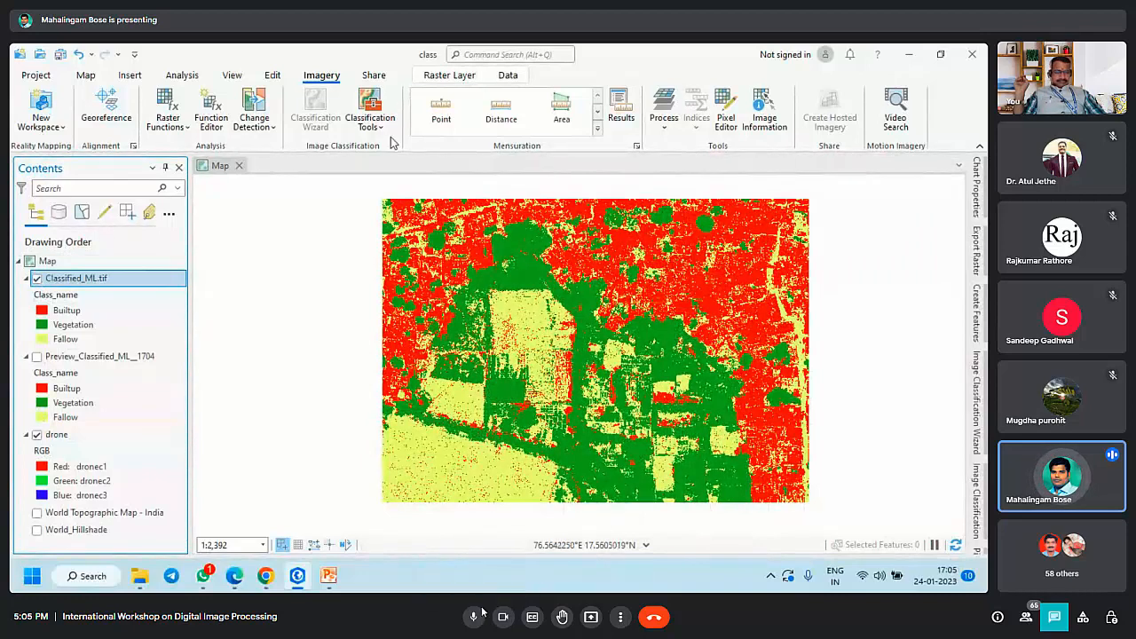
Step: Compare Classified_ML.tif with the drone image using Swipe over the northern built-up area, admitting the waiting participant to the call meanwhile
click(449, 76)
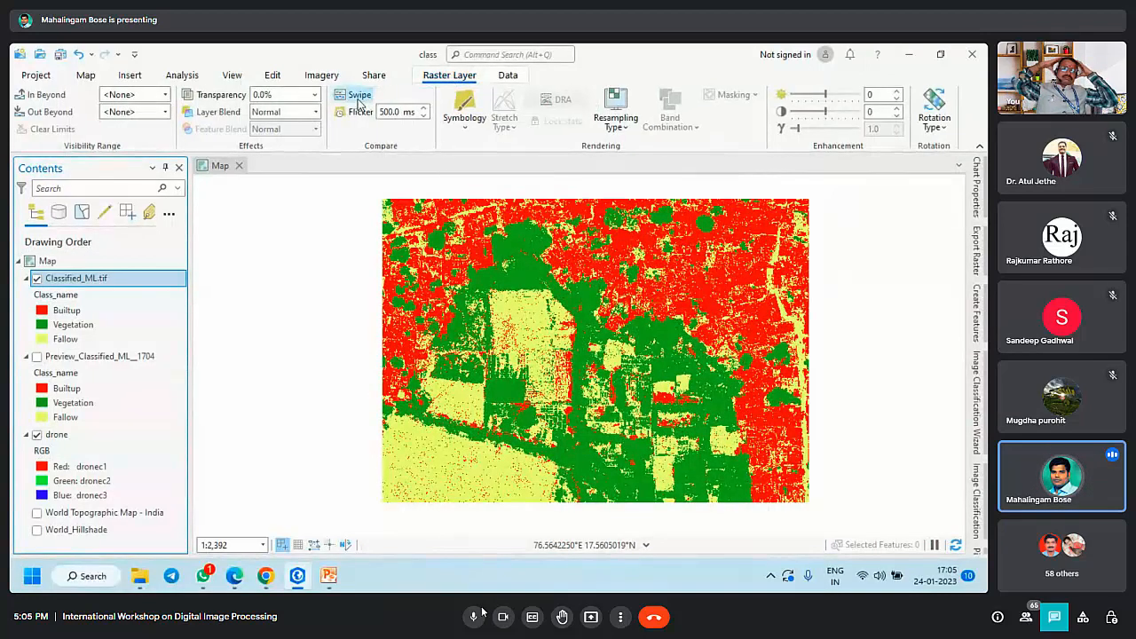
click(358, 98)
scroll(609, 218, up, 6)
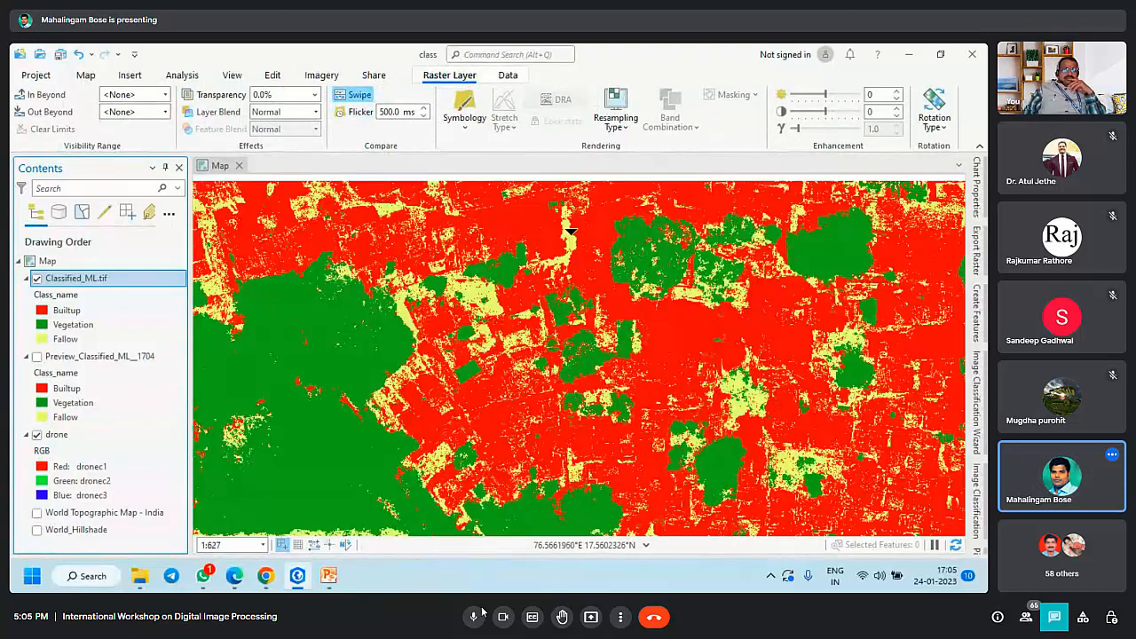
drag(570, 228, 559, 185)
scroll(528, 255, up, 4)
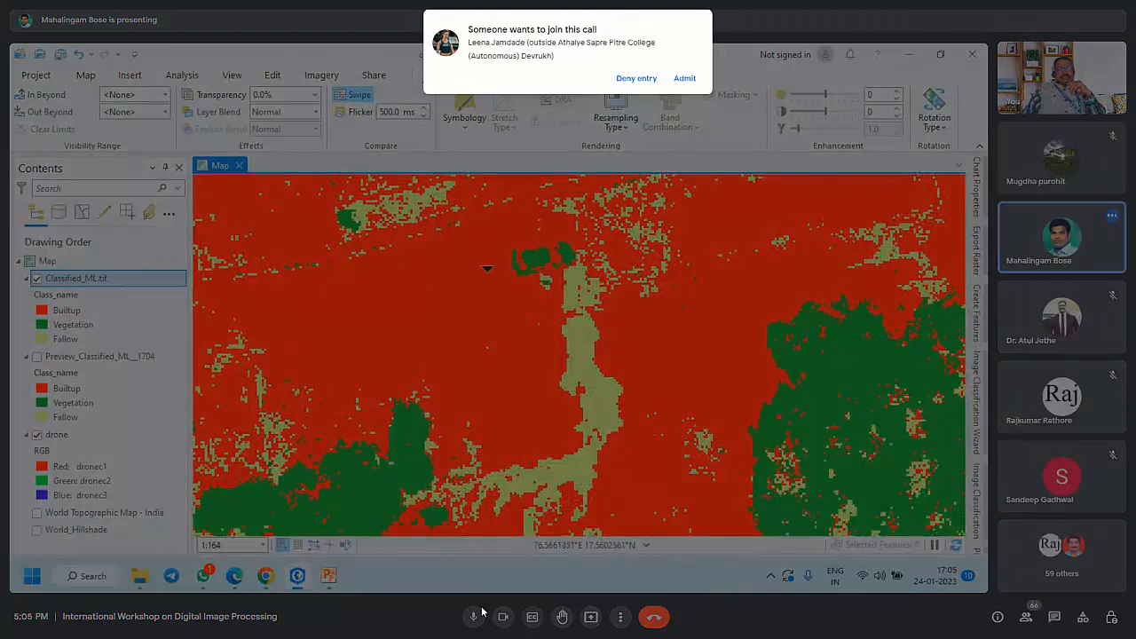
drag(511, 183, 543, 282)
click(684, 79)
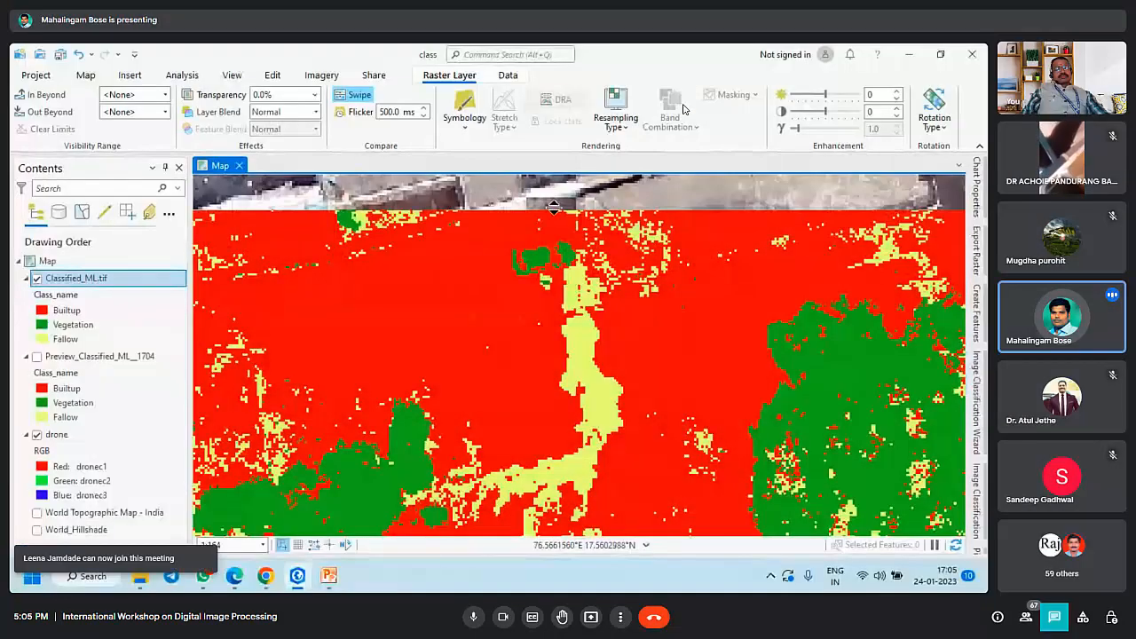
drag(553, 193, 565, 247)
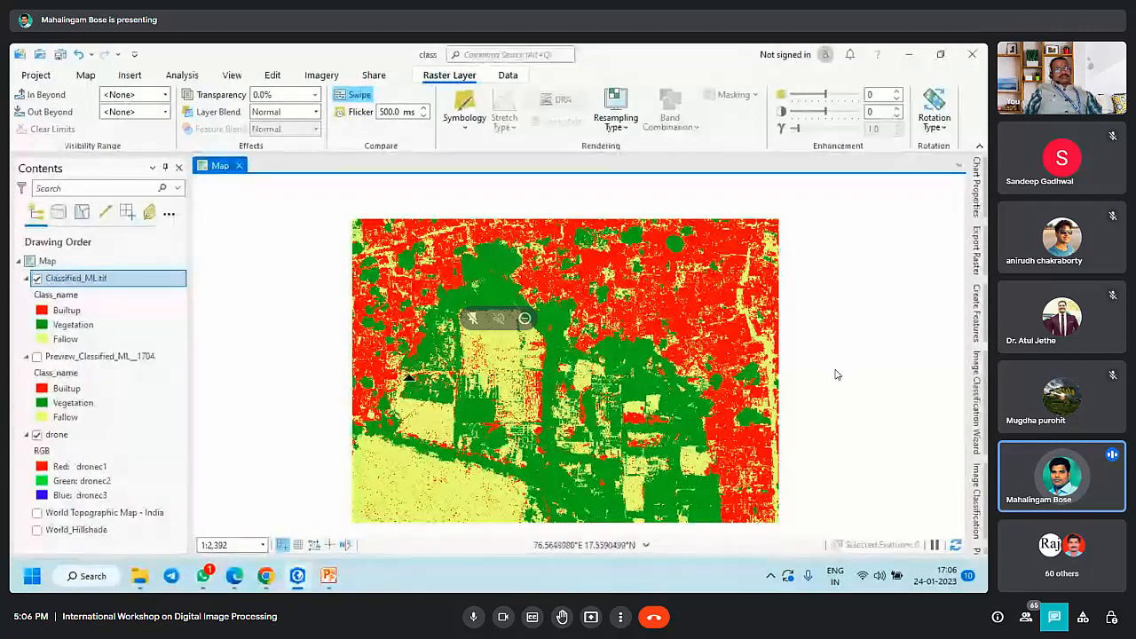
Step: Compare the scattered Builtup pixels in the large southwestern fallow field with the drone image by swiping the classified layer
scroll(409, 377, down, 2)
scroll(414, 474, up, 2)
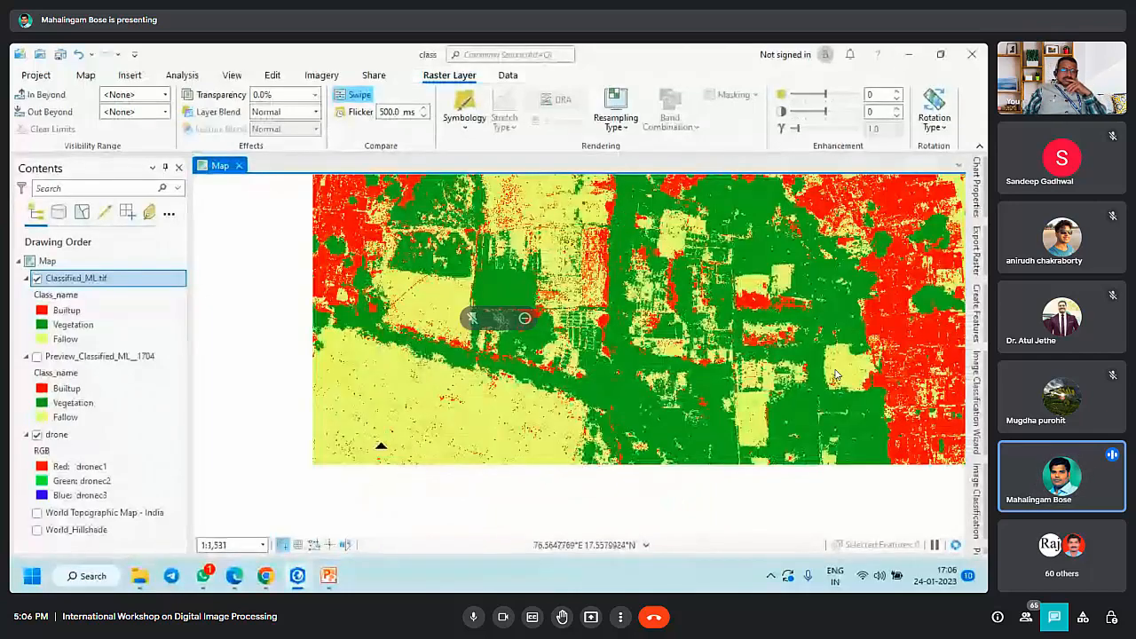
scroll(384, 457, up, 2)
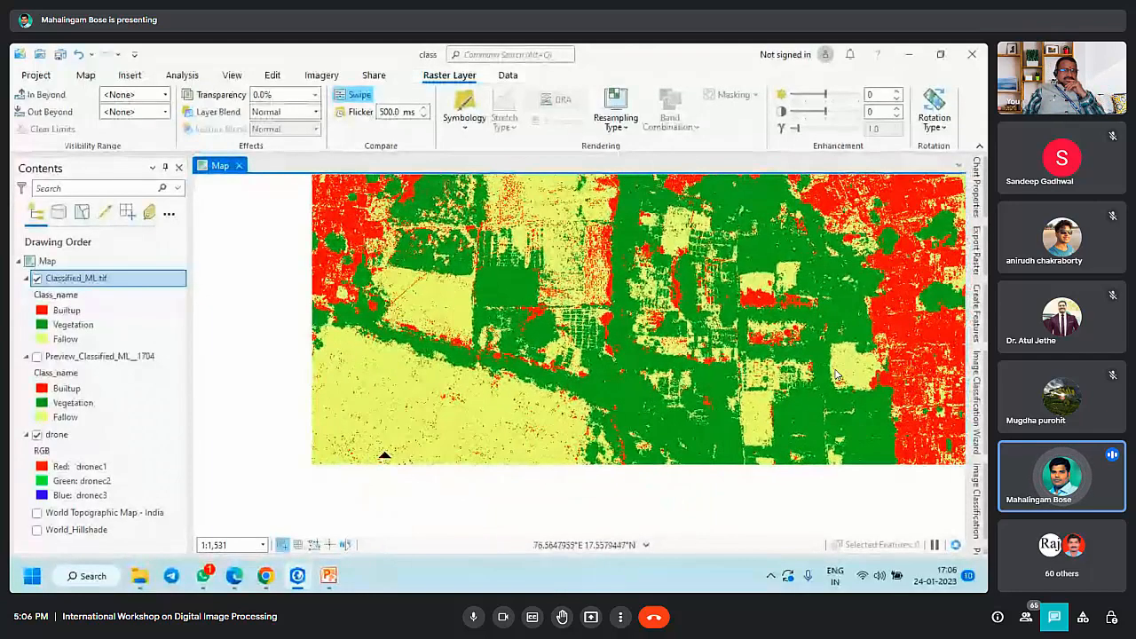
scroll(417, 470, up, 2)
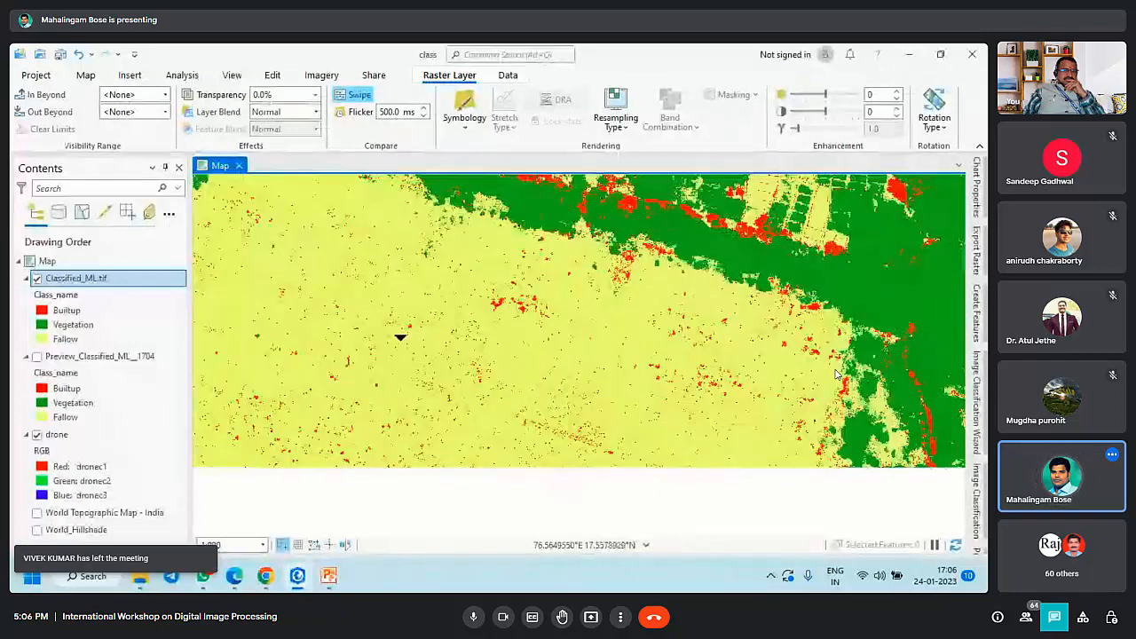
drag(592, 454, 533, 477)
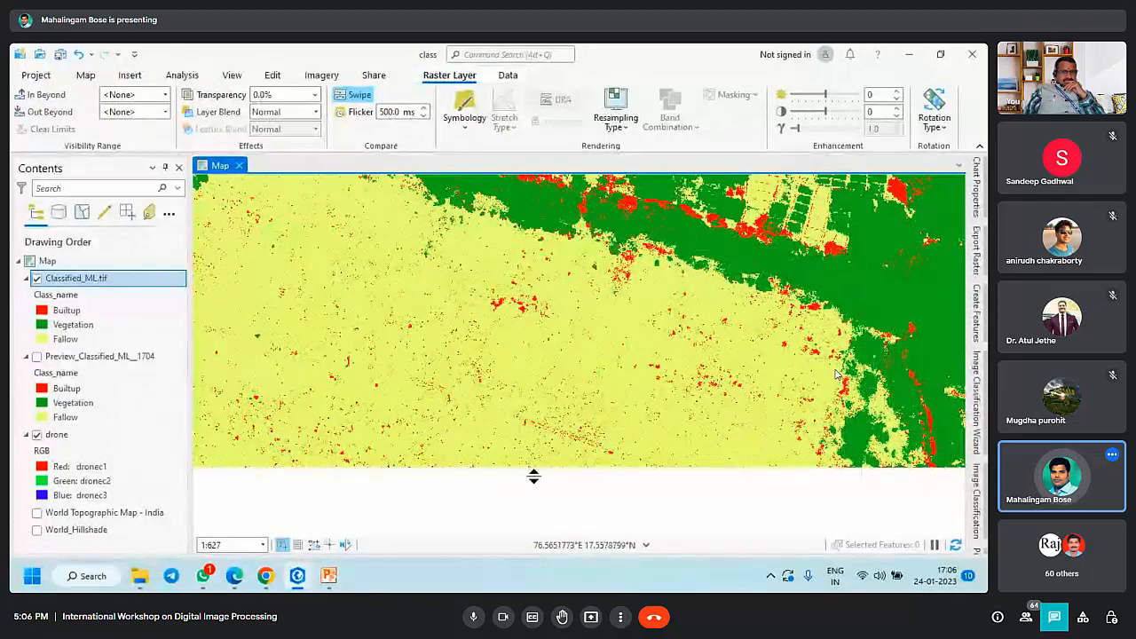
scroll(644, 367, down, 2)
scroll(555, 328, up, 4)
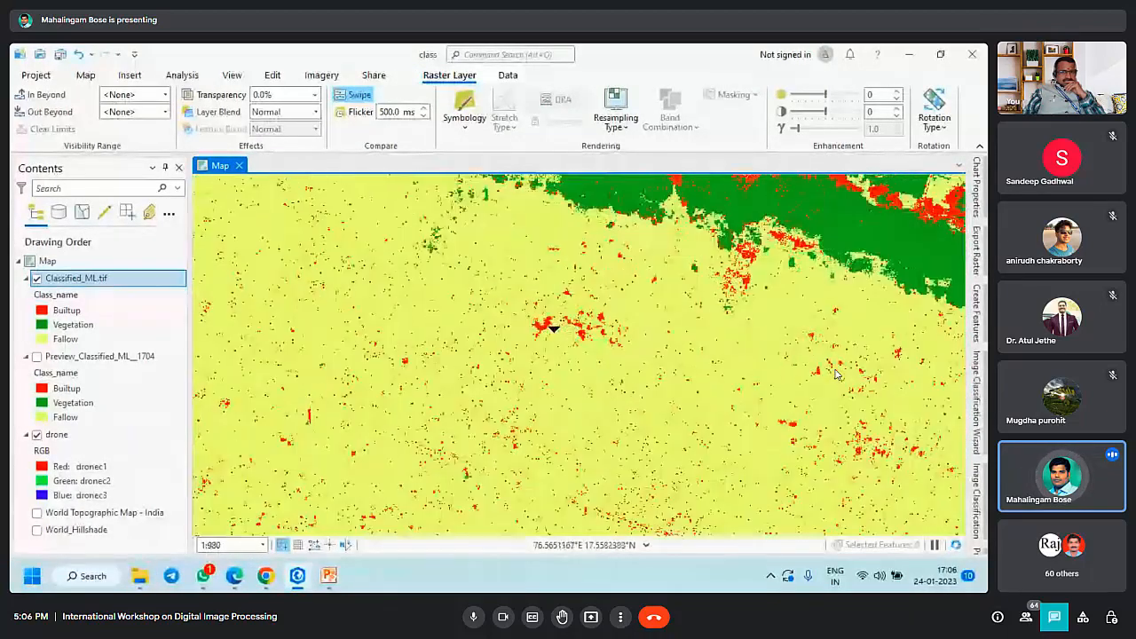
scroll(698, 283, up, 2)
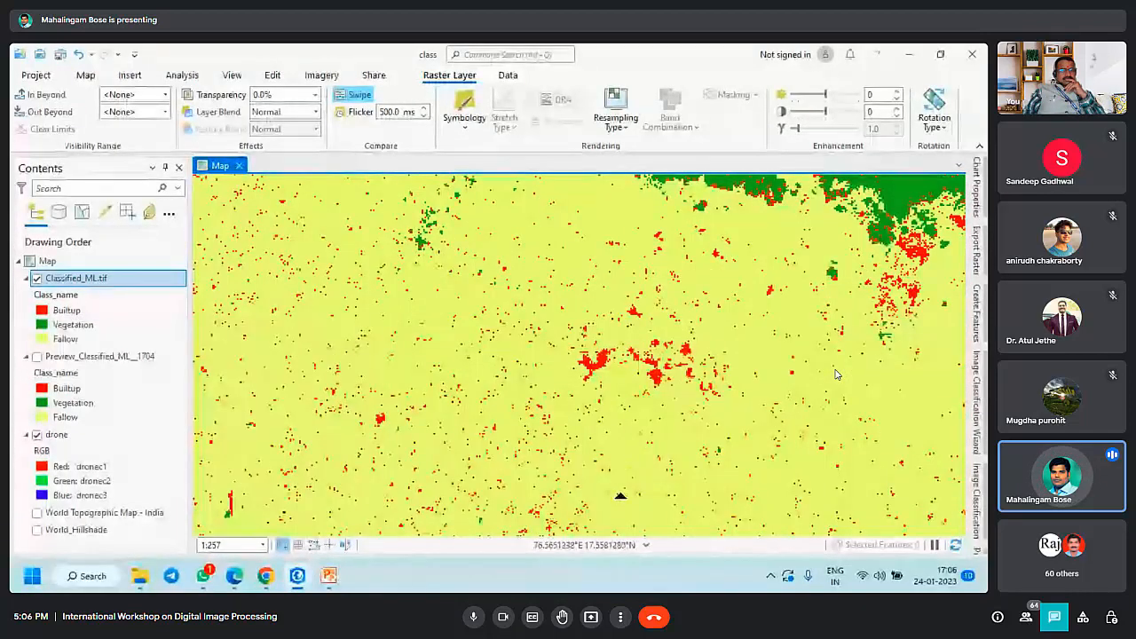
drag(621, 495, 619, 375)
scroll(567, 293, down, 4)
scroll(513, 320, up, 4)
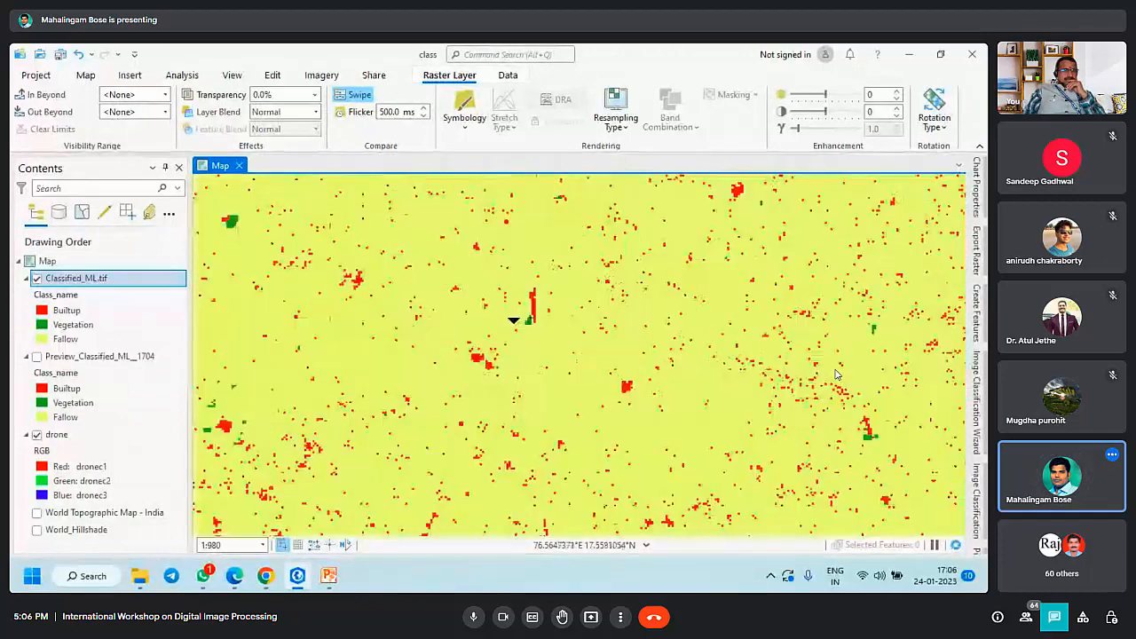
Step: Examine the narrow, elongated Builtup patch inside the fallow field against the drone image, and return to a wider map extent
scroll(529, 310, up, 5)
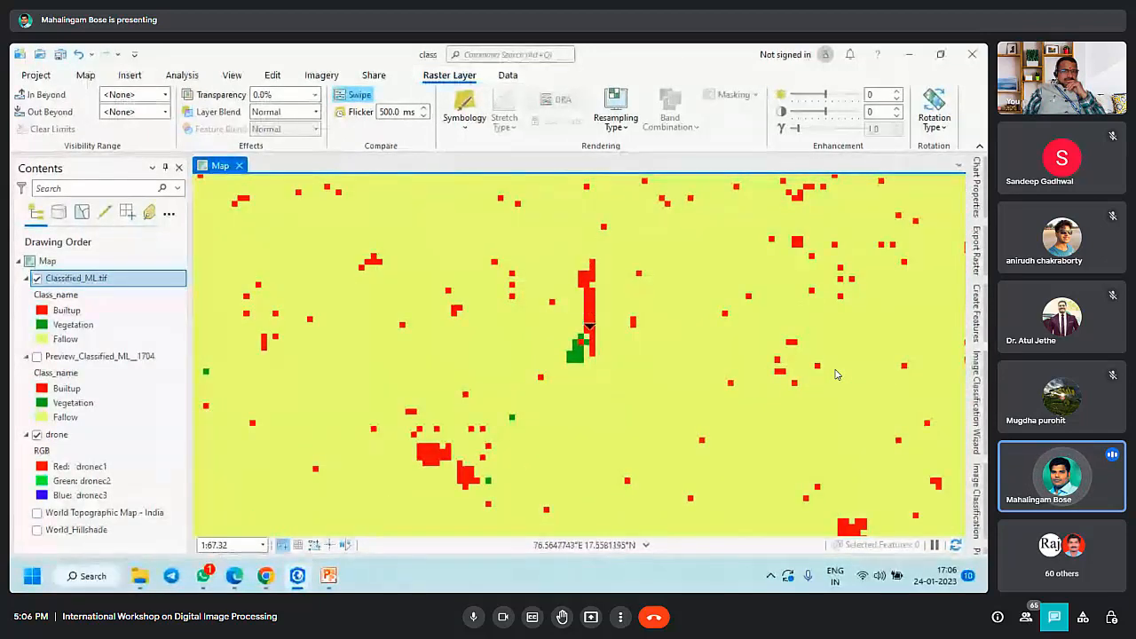
scroll(588, 326, up, 2)
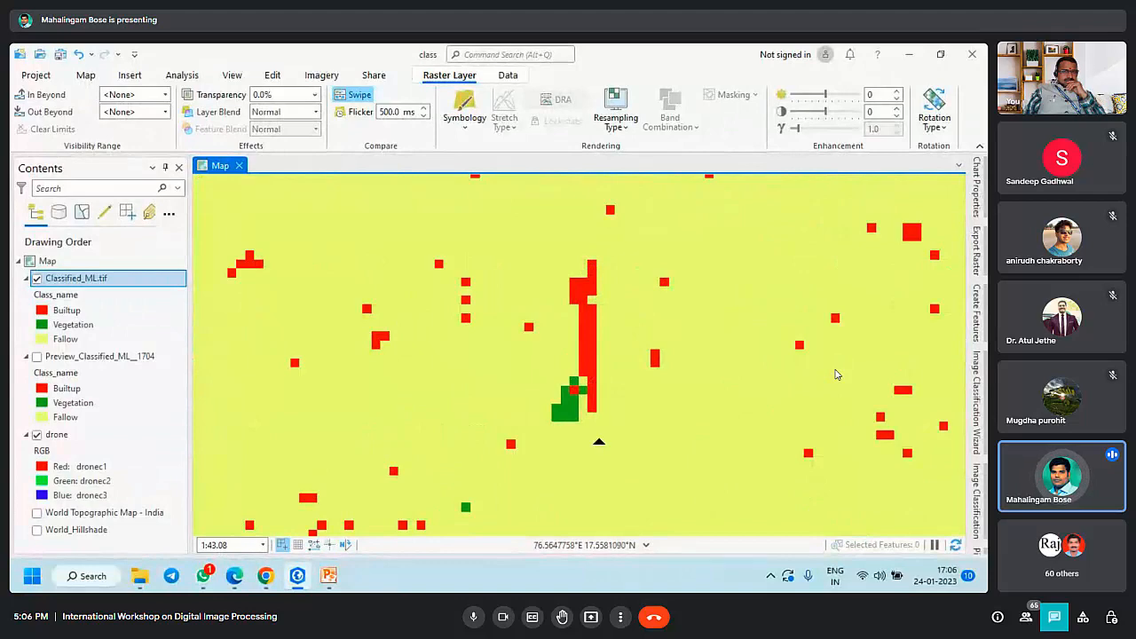
scroll(593, 425, down, 2)
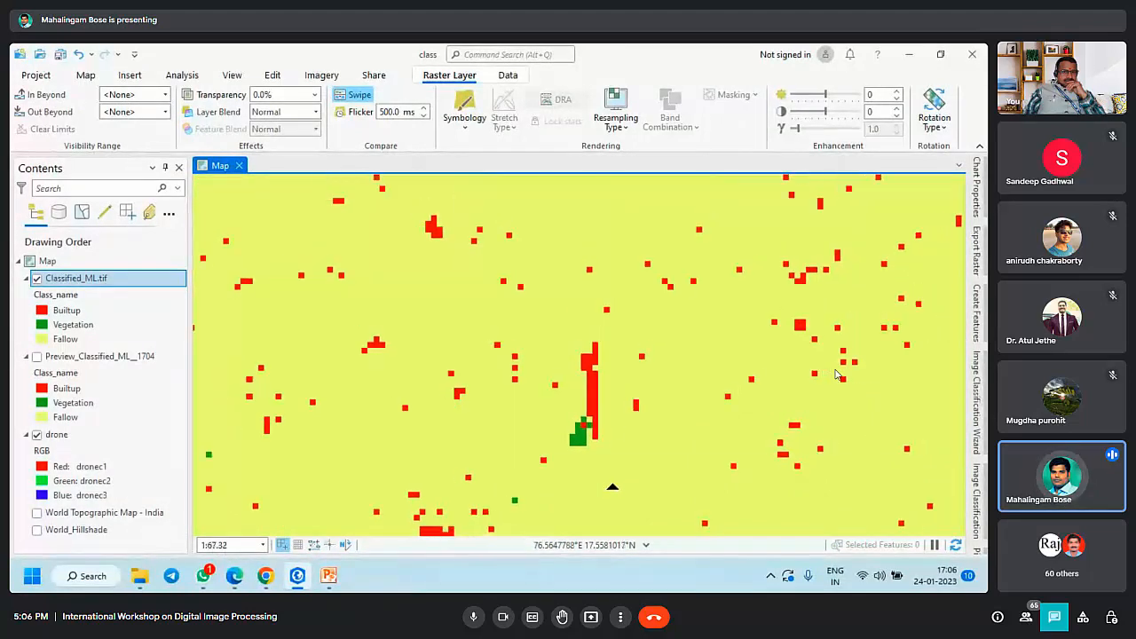
drag(609, 485, 600, 303)
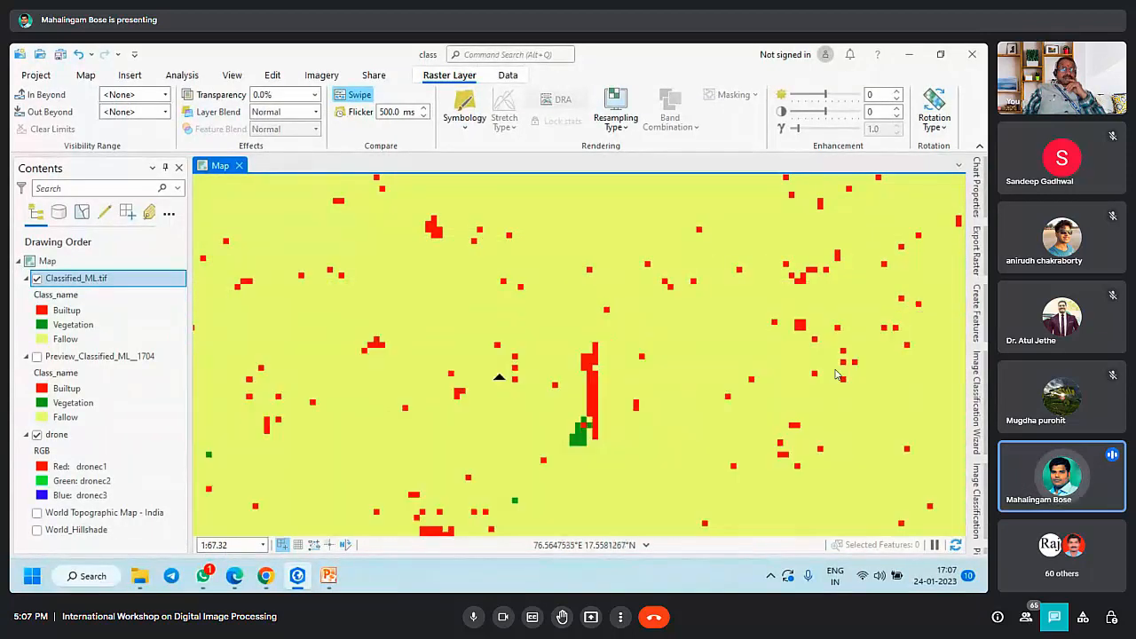
scroll(509, 390, down, 5)
scroll(738, 350, up, 3)
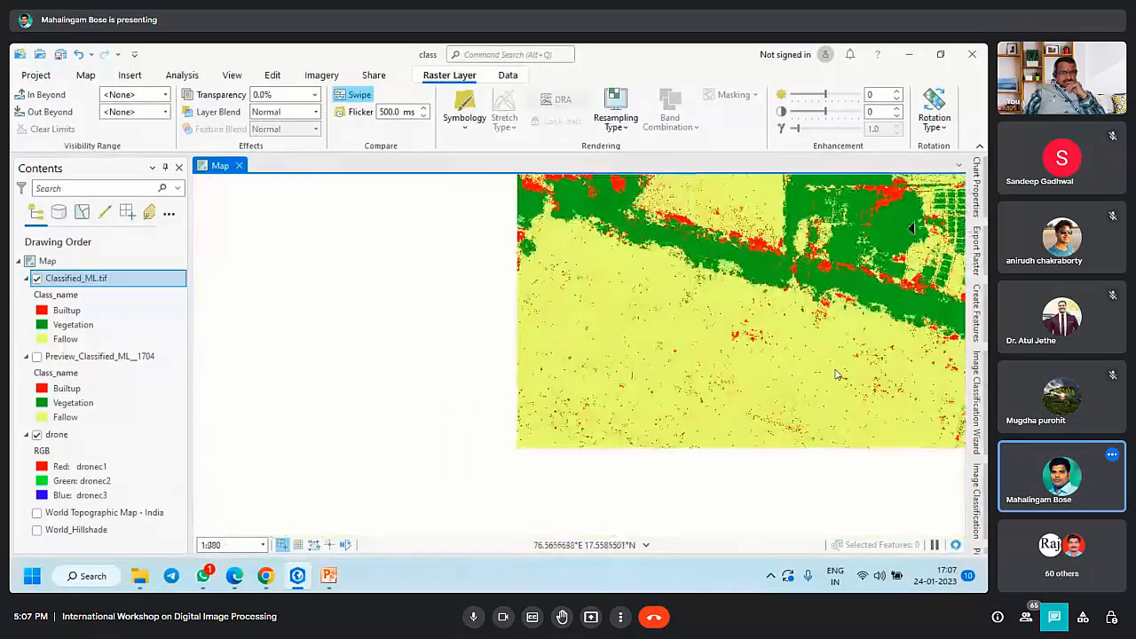
scroll(835, 374, down, 4)
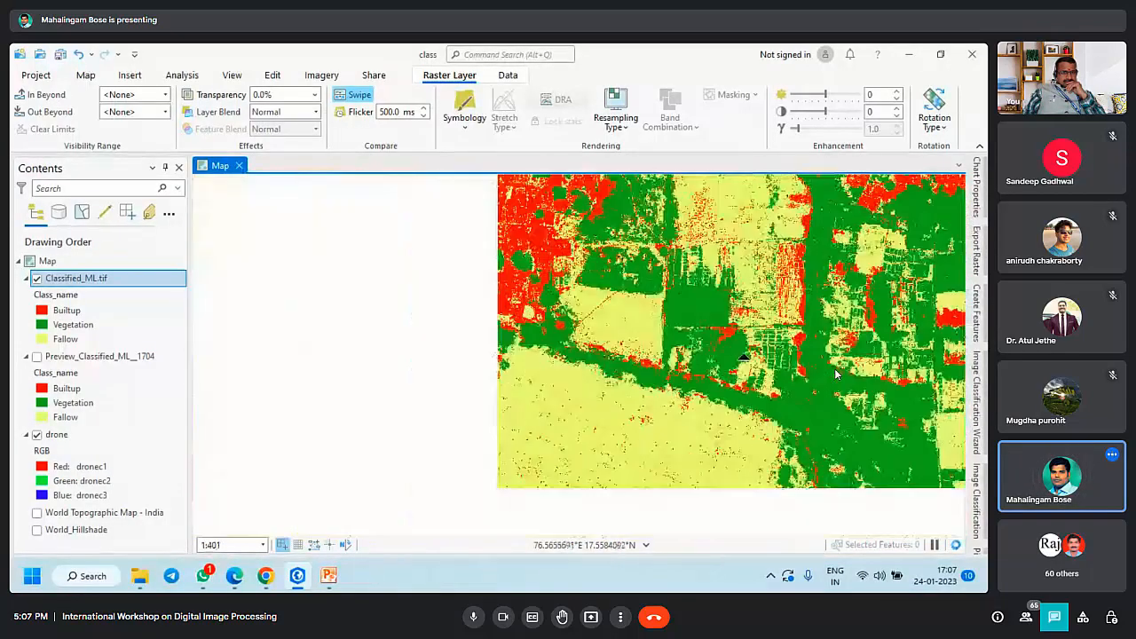
Step: Compare the classified rooftops near the raster's western edge with the drone image using Swipe
scroll(835, 374, up, 4)
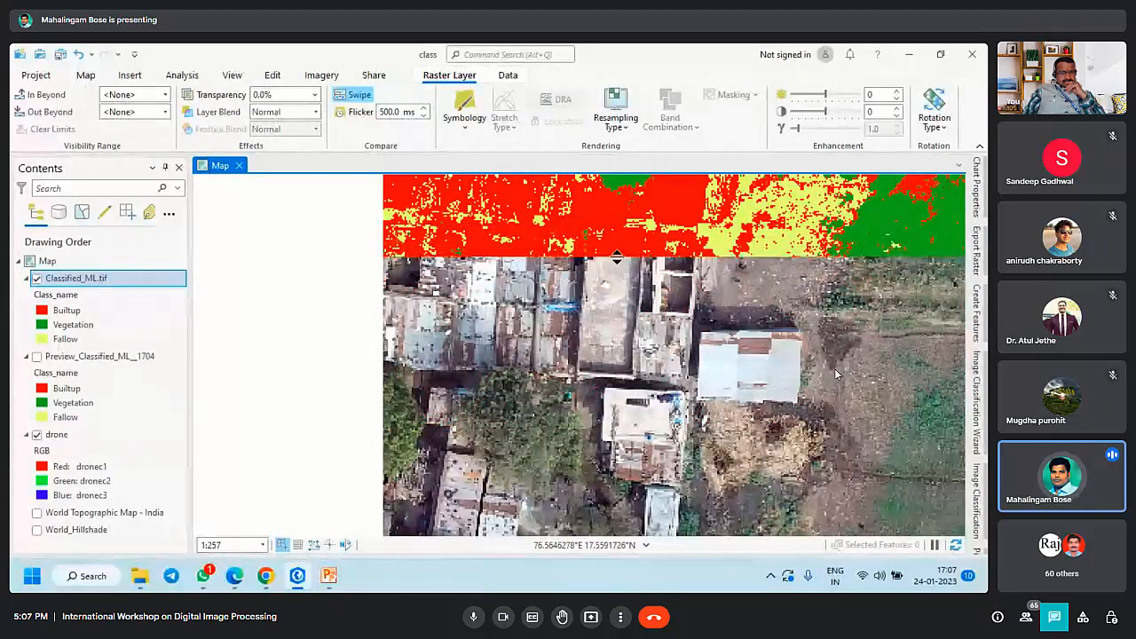
drag(617, 257, 616, 257)
scroll(458, 261, down, 5)
Step: Swipe Classified_ML.tif over the large southwestern fallow field to compare its small Builtup specks with the bare soil in the drone image
scroll(548, 512, up, 2)
drag(548, 507, 563, 337)
scroll(511, 457, up, 2)
drag(514, 466, 515, 328)
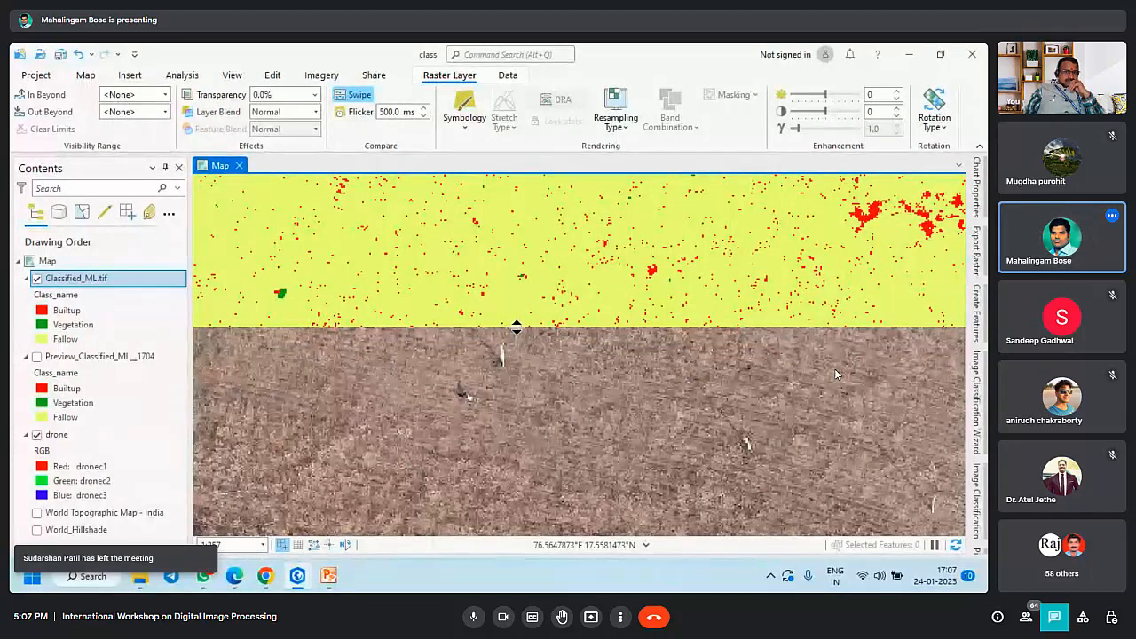
Step: Examine the distribution of misclassified Builtup pixels across the southwestern fallow field and along its vegetated boundary at several map scales
scroll(834, 372, down, 3)
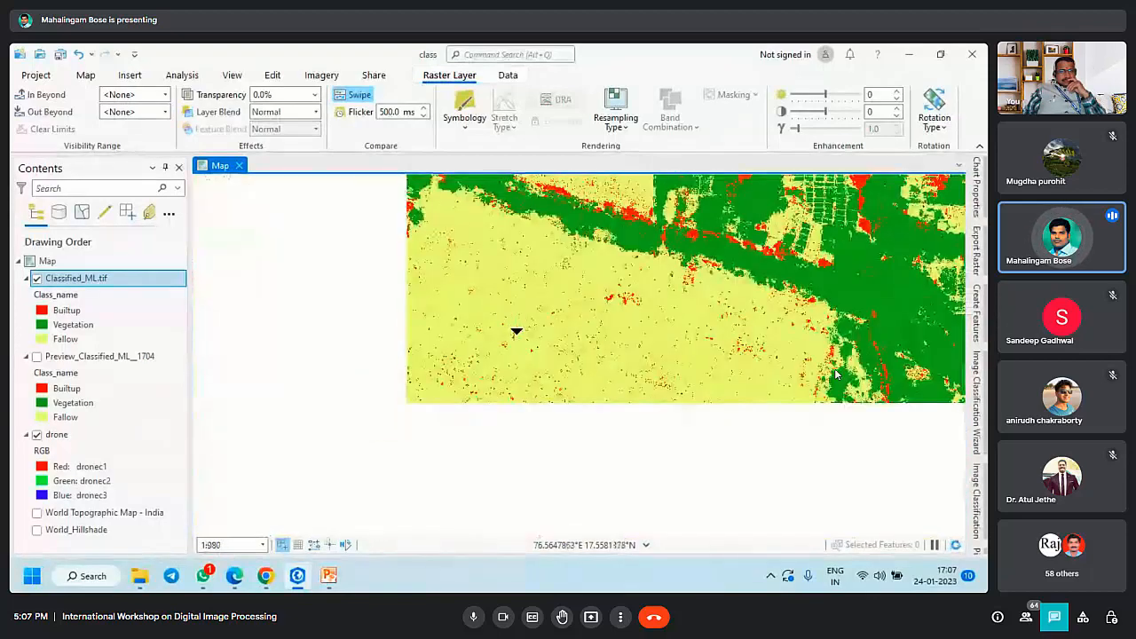
scroll(834, 375, up, 3)
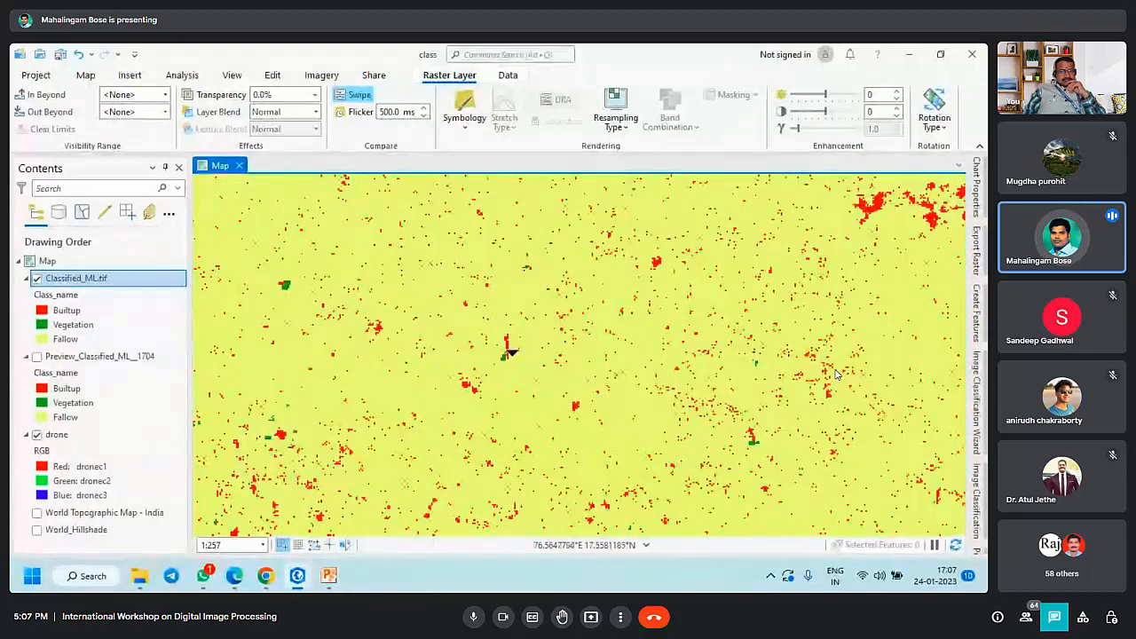
scroll(834, 374, down, 1)
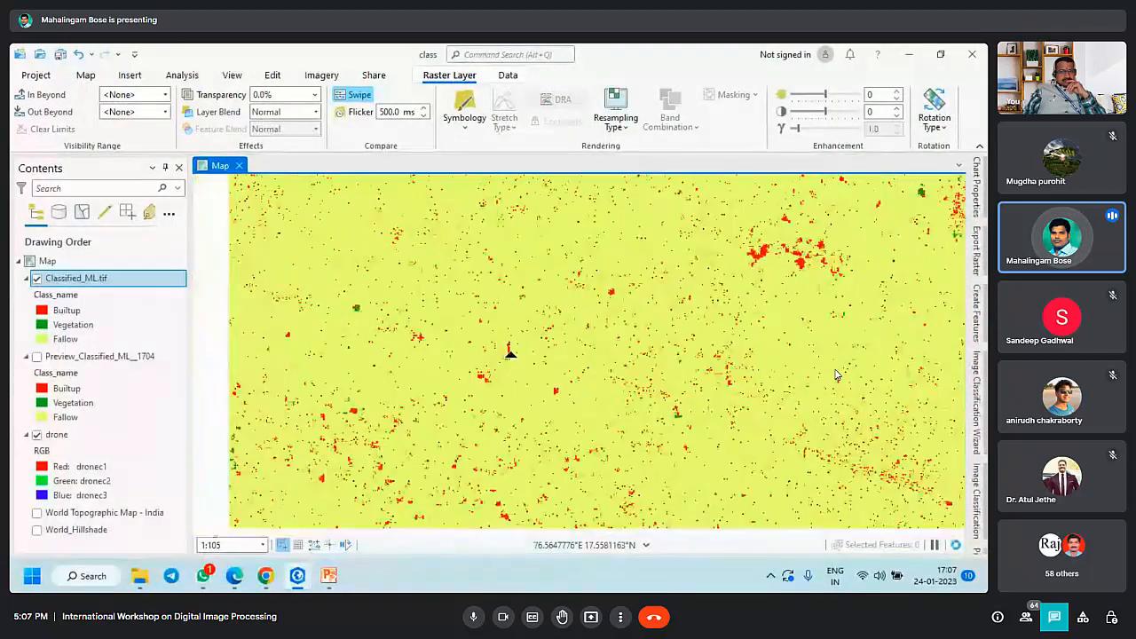
scroll(834, 374, down, 2)
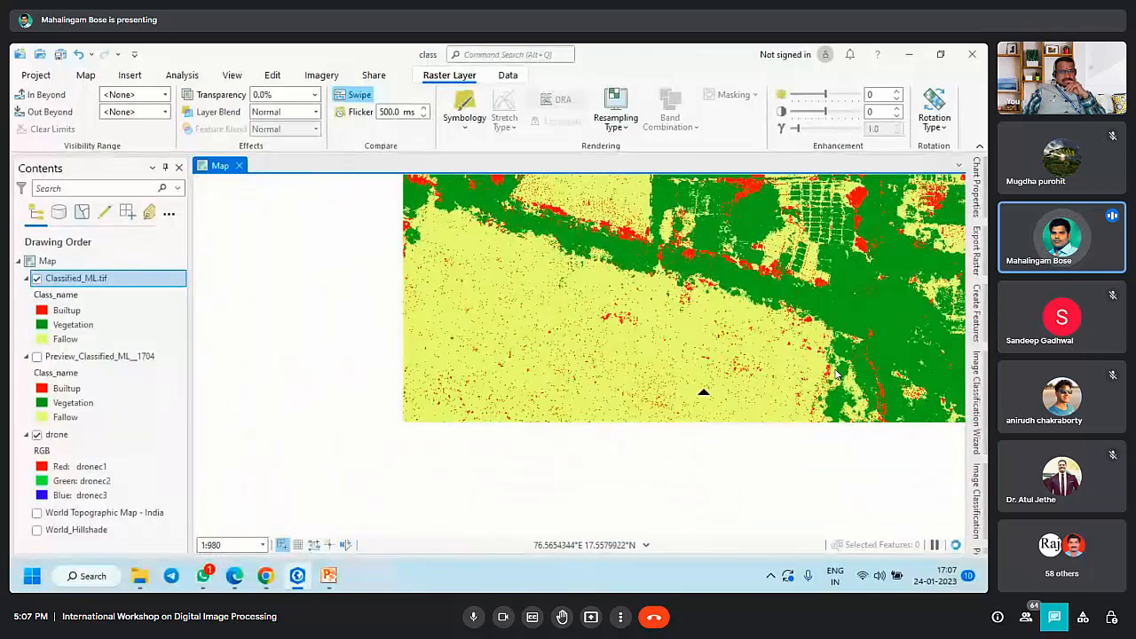
scroll(834, 374, up, 2)
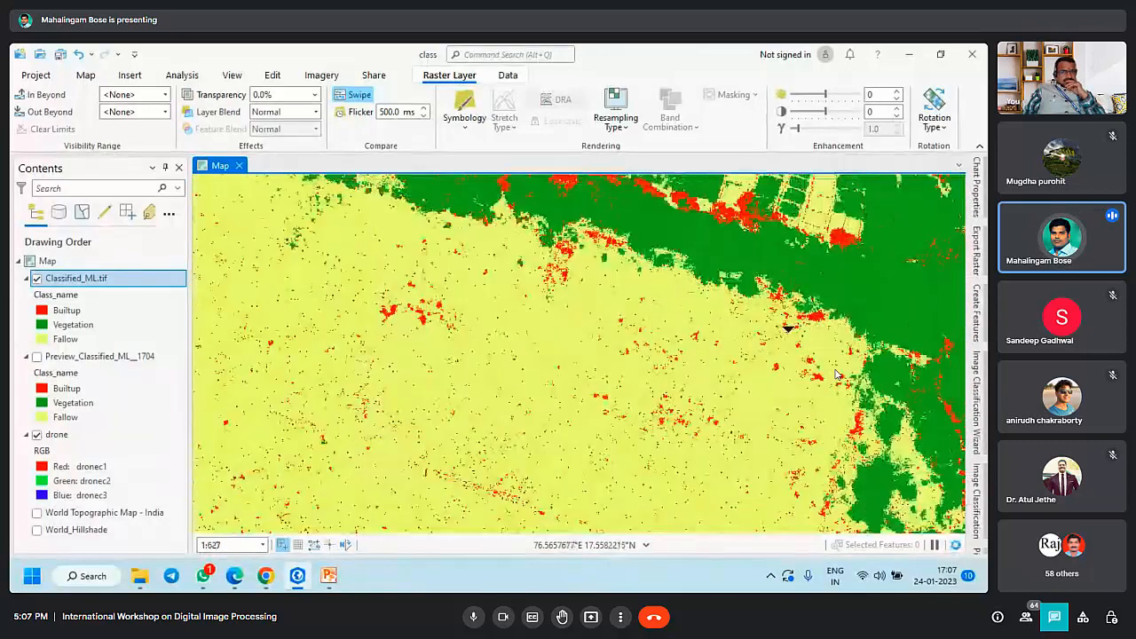
scroll(834, 374, down, 2)
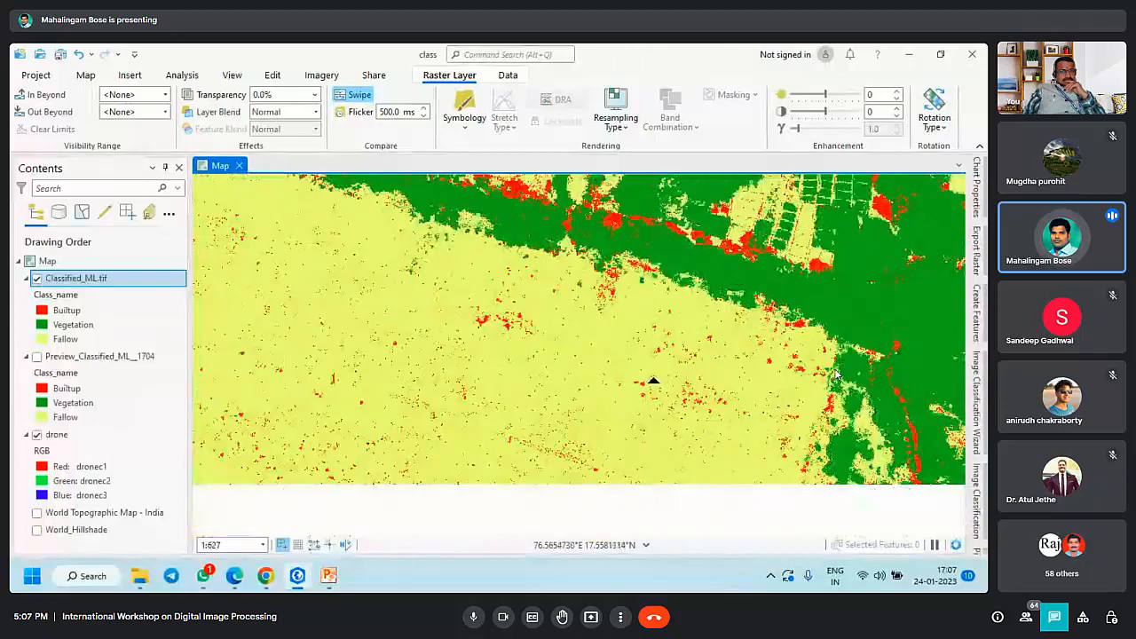
scroll(834, 374, down, 2)
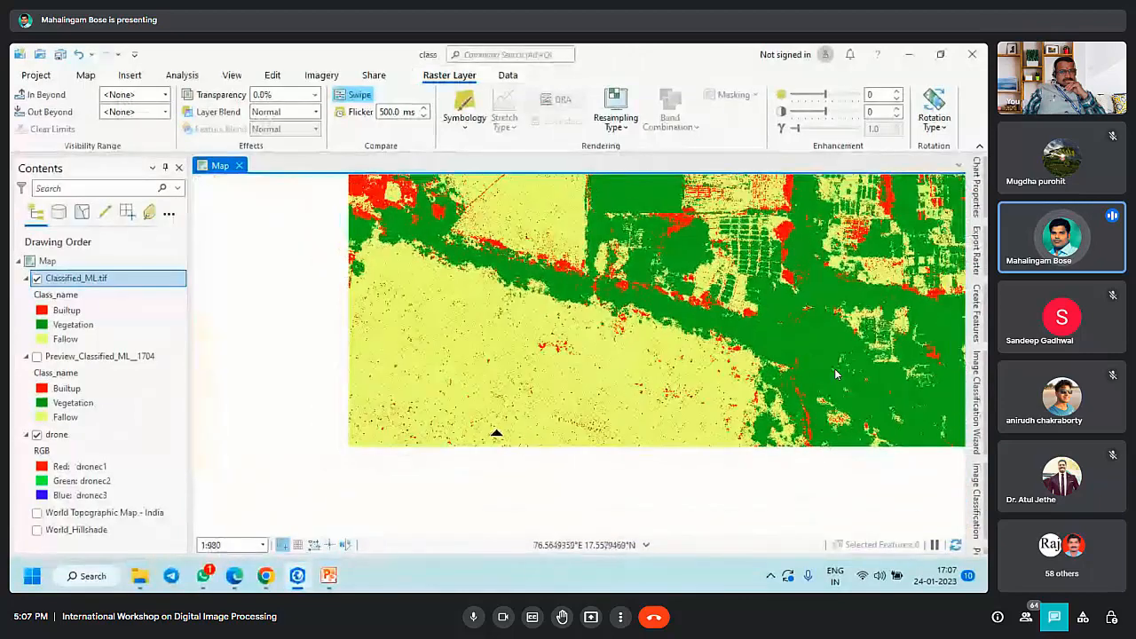
scroll(834, 374, up, 2)
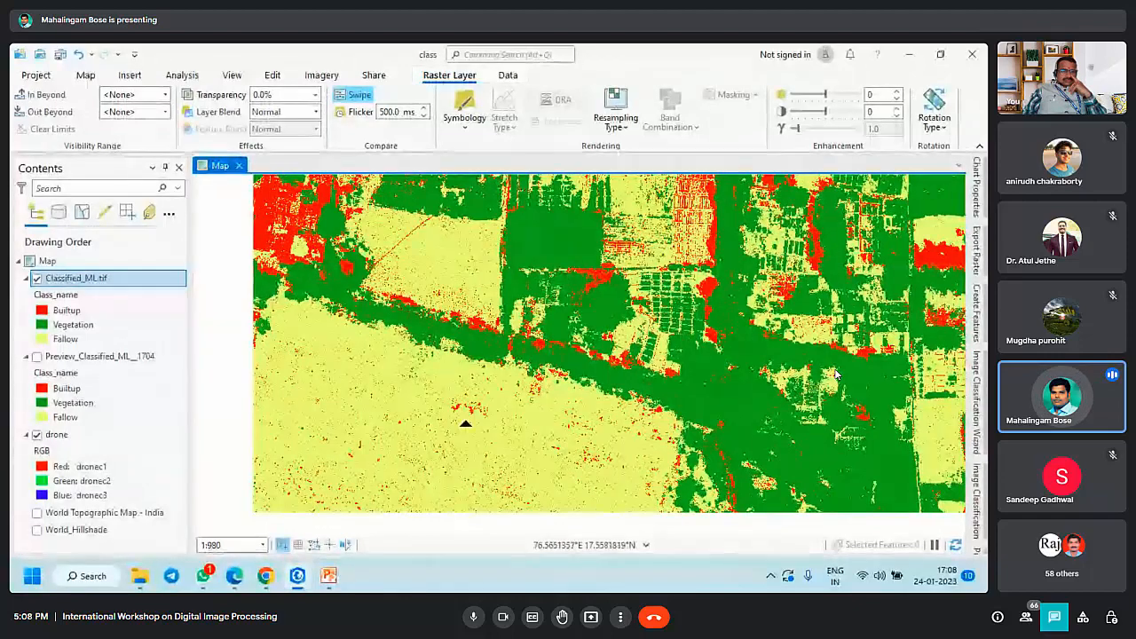
scroll(834, 375, up, 2)
drag(450, 480, 487, 399)
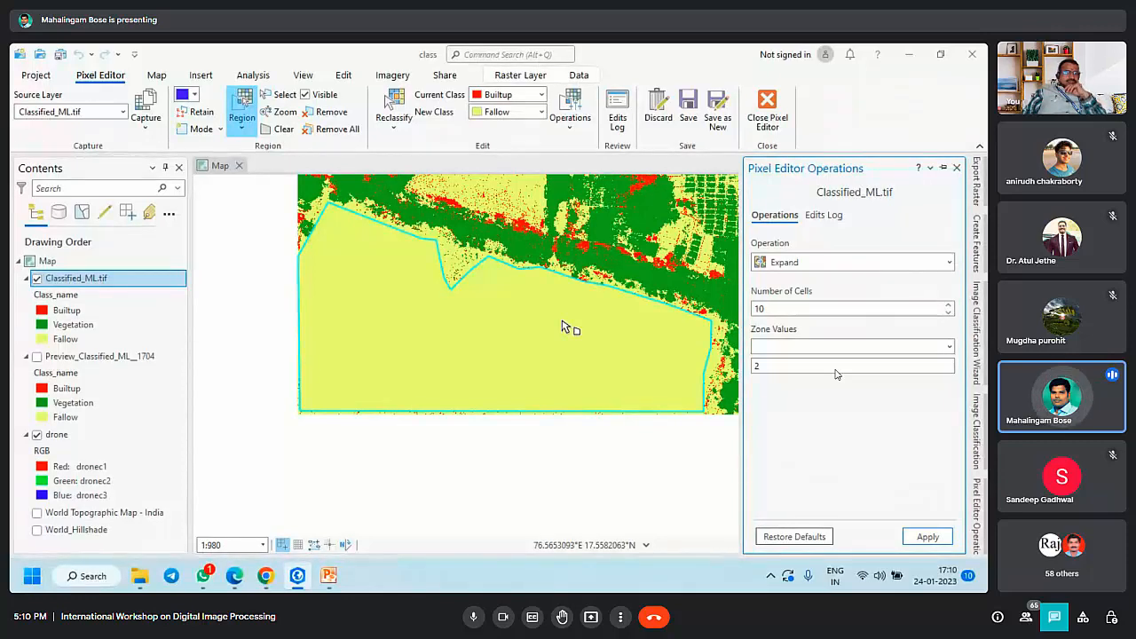
Step: Compare the dense built-up area north of the central vegetation with the drone image by hiding and showing Classified_ML.tif
scroll(564, 328, down, 2)
scroll(427, 351, down, 2)
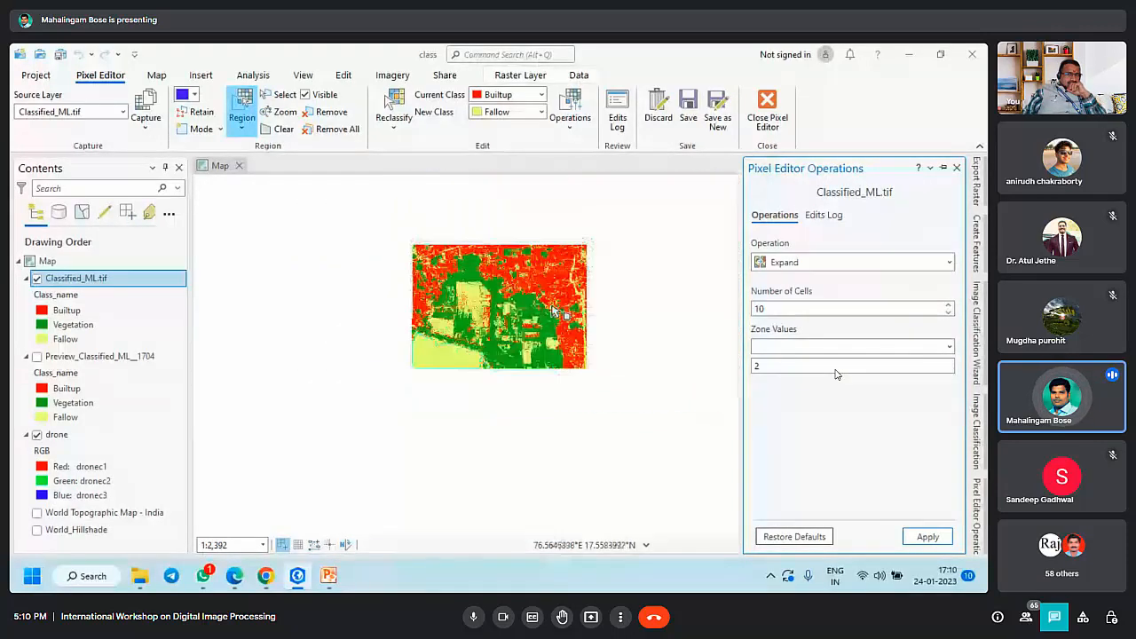
scroll(513, 294, up, 2)
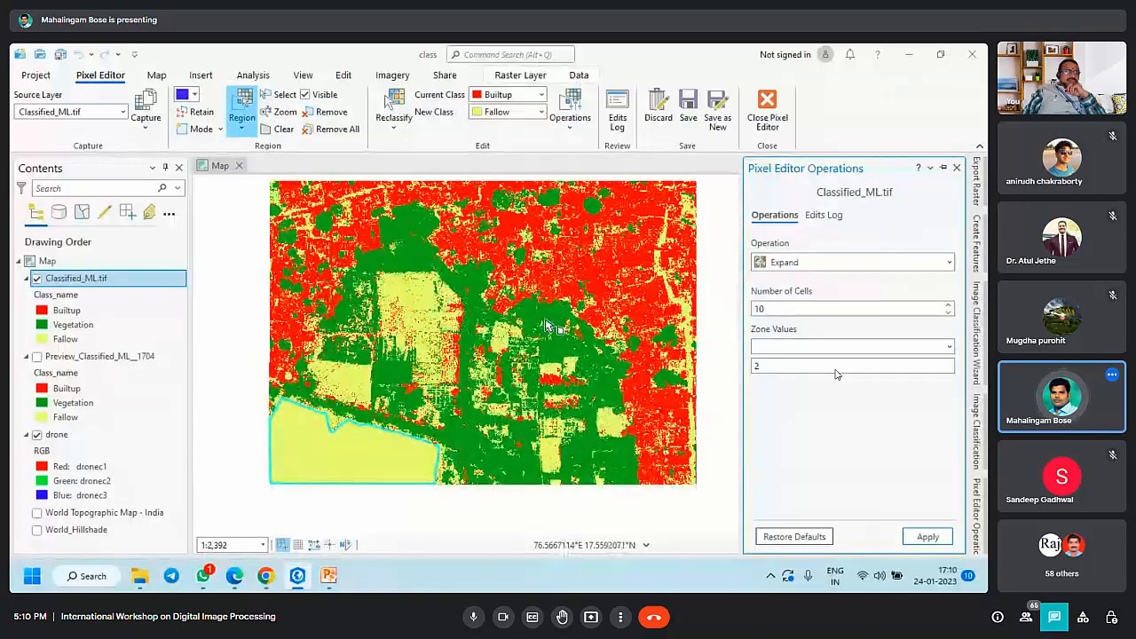
scroll(447, 327, up, 1)
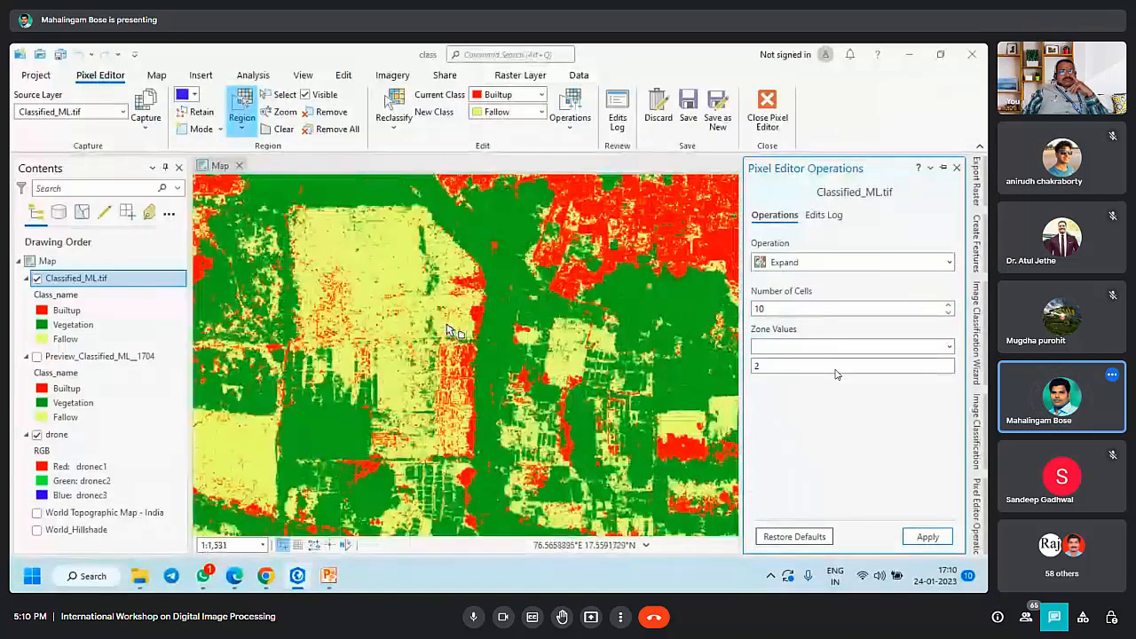
scroll(678, 263, up, 2)
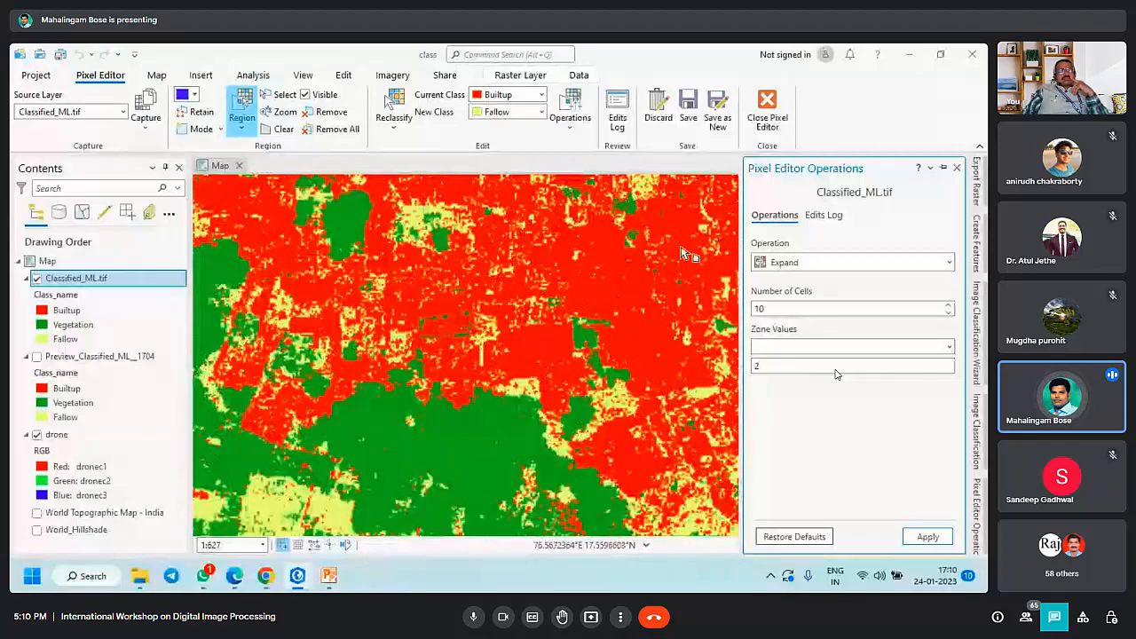
scroll(467, 331, up, 1)
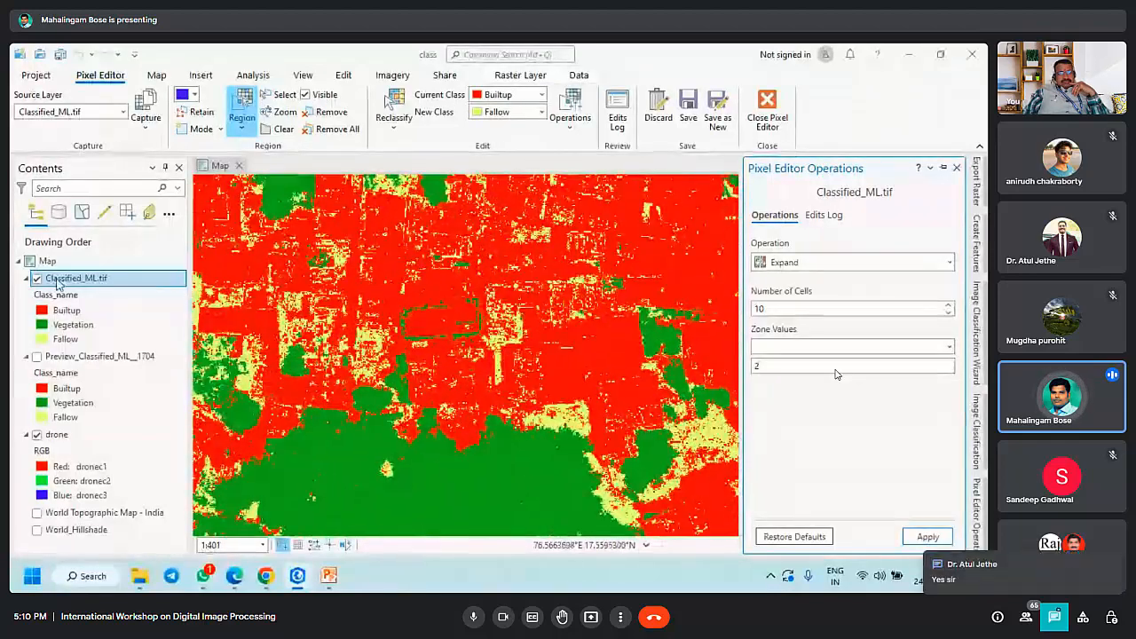
click(36, 278)
click(36, 279)
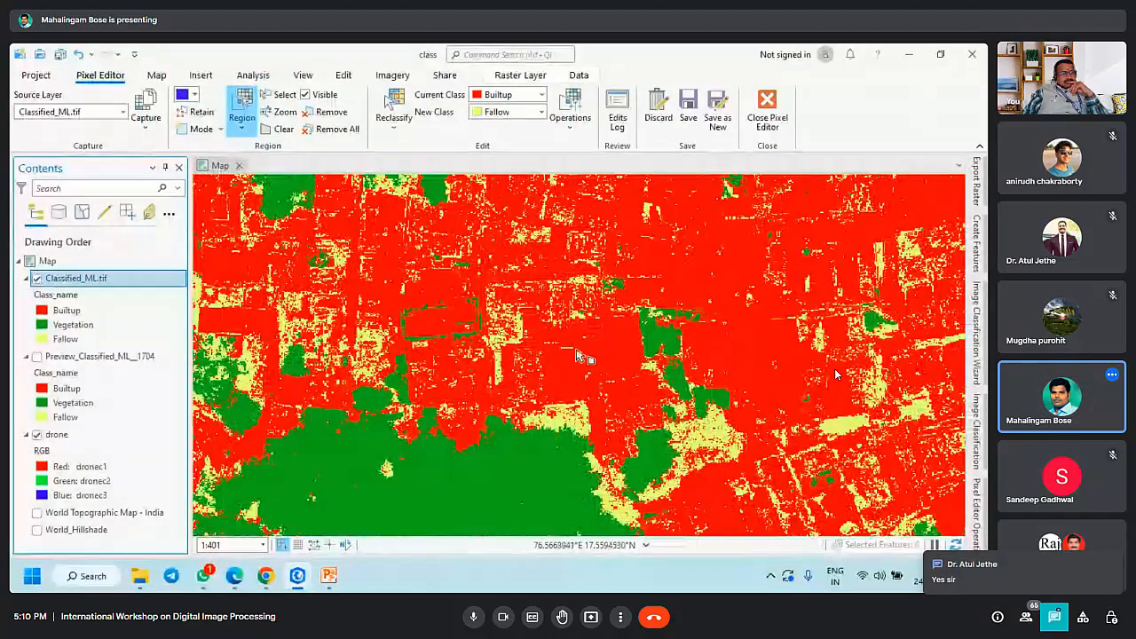
scroll(539, 315, up, 2)
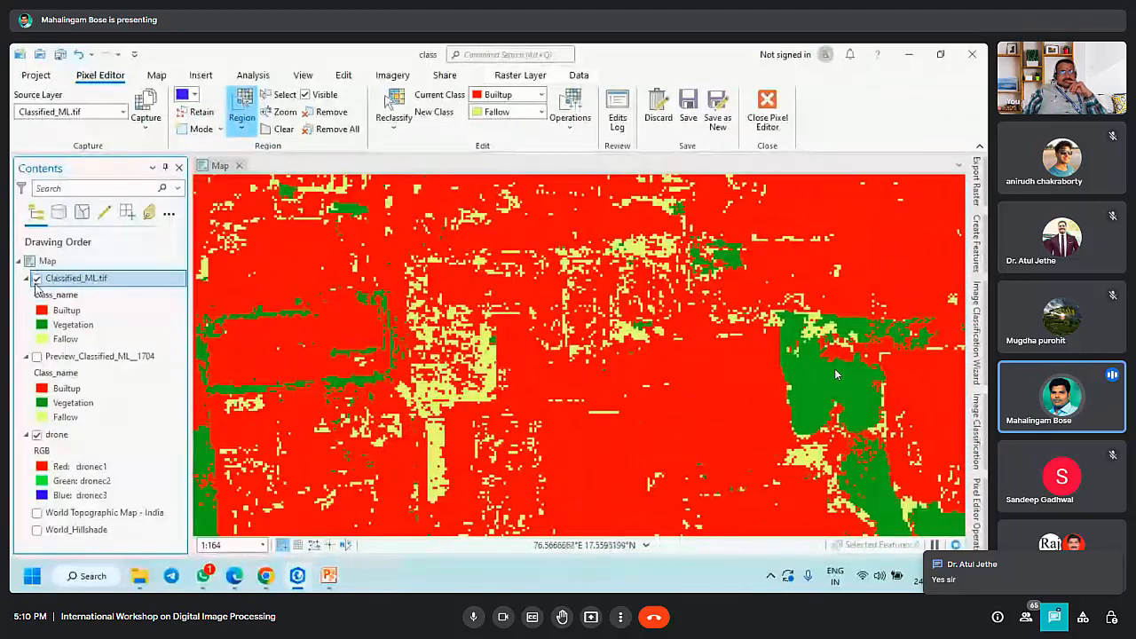
click(37, 278)
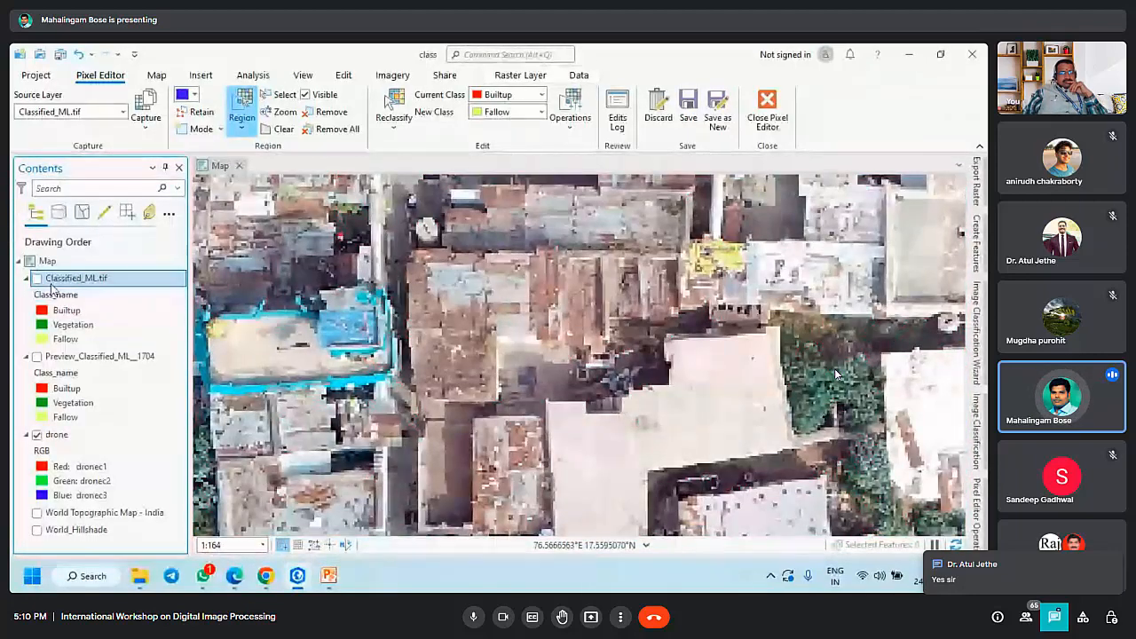
click(37, 279)
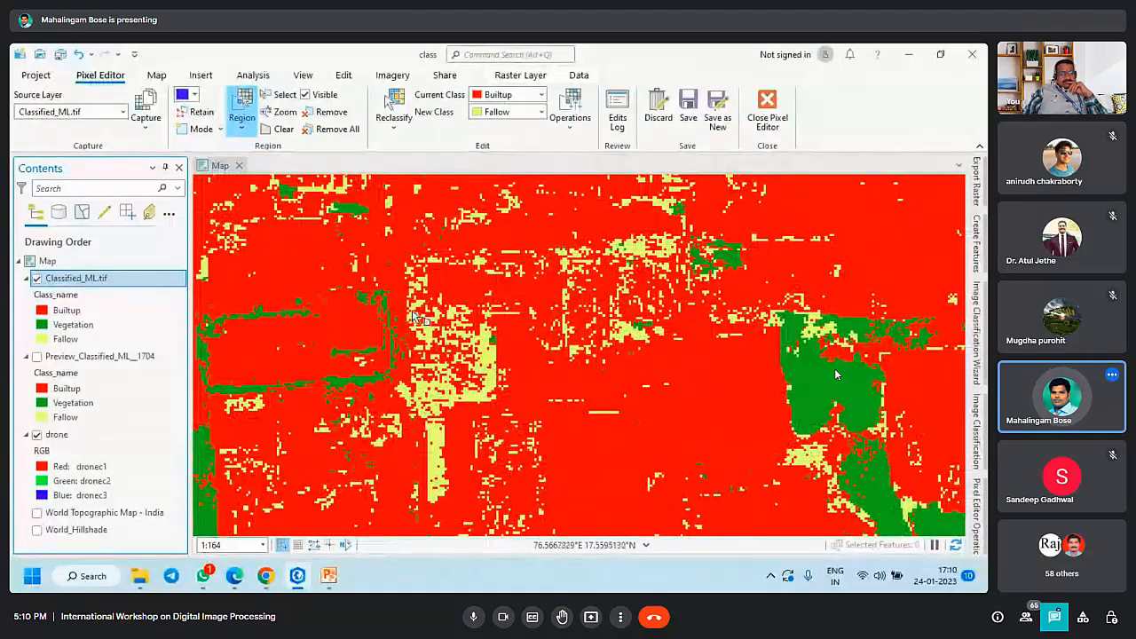
Step: Outline a four-sided edit region around the Fallow-speckled roof just east of the green-edged rectangular building
click(395, 252)
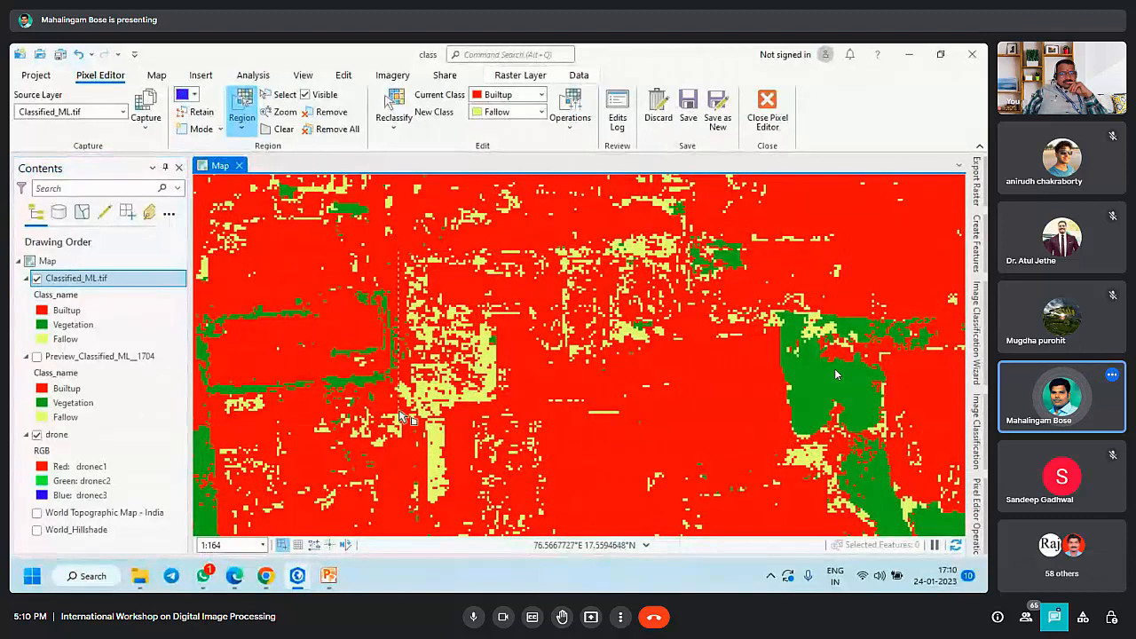
click(496, 409)
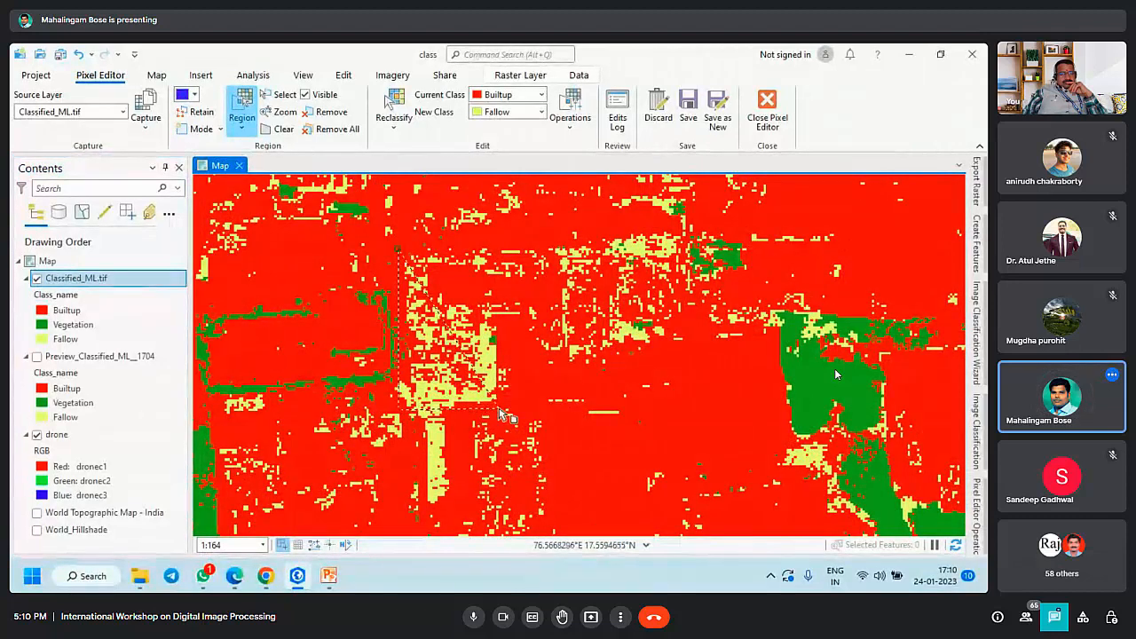
double_click(510, 241)
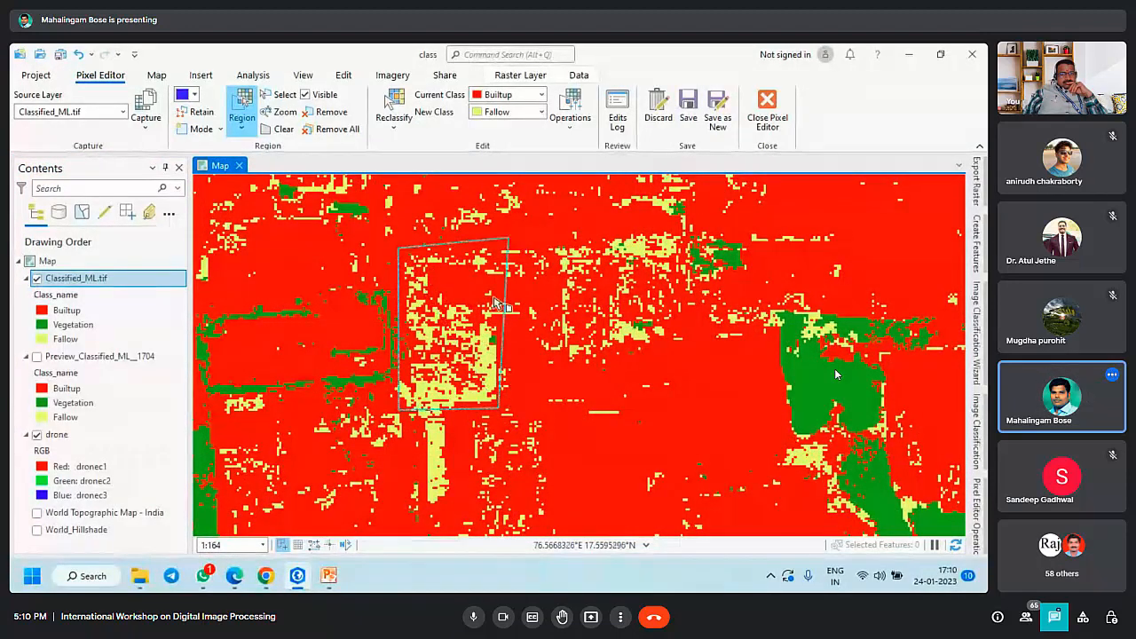
Step: Set the reclassification's current class to Fallow and its new class to Builtup
click(541, 95)
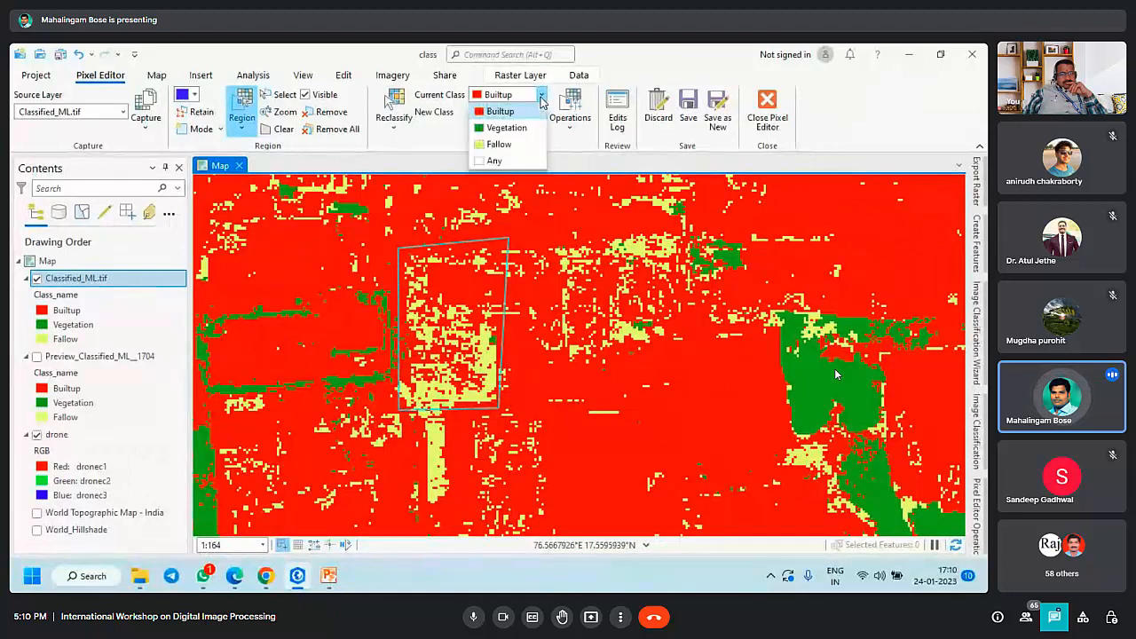
click(531, 144)
click(540, 112)
click(502, 146)
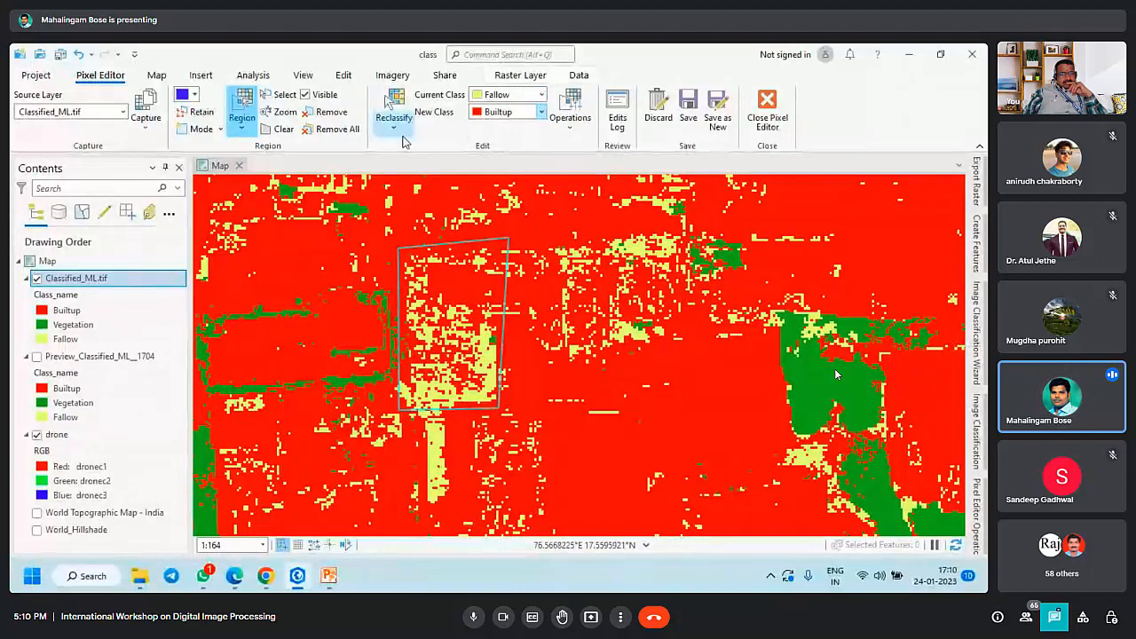
Step: Try the Expand operation on the outlined roof region with 10 cells and zone values 2 and 0
click(977, 502)
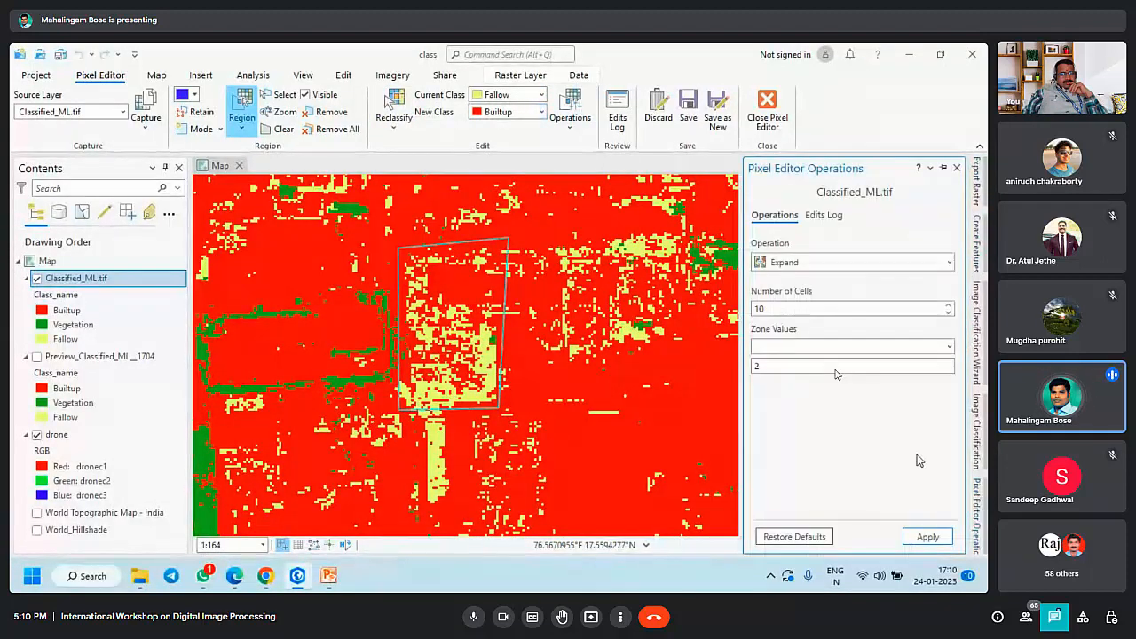
click(948, 347)
click(841, 363)
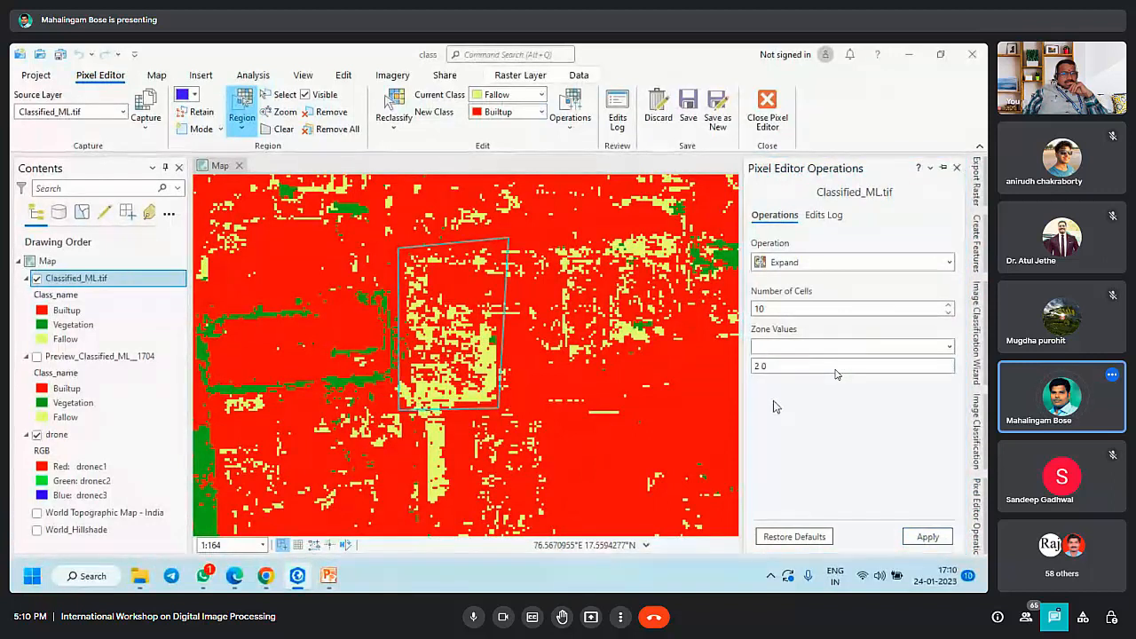
click(927, 537)
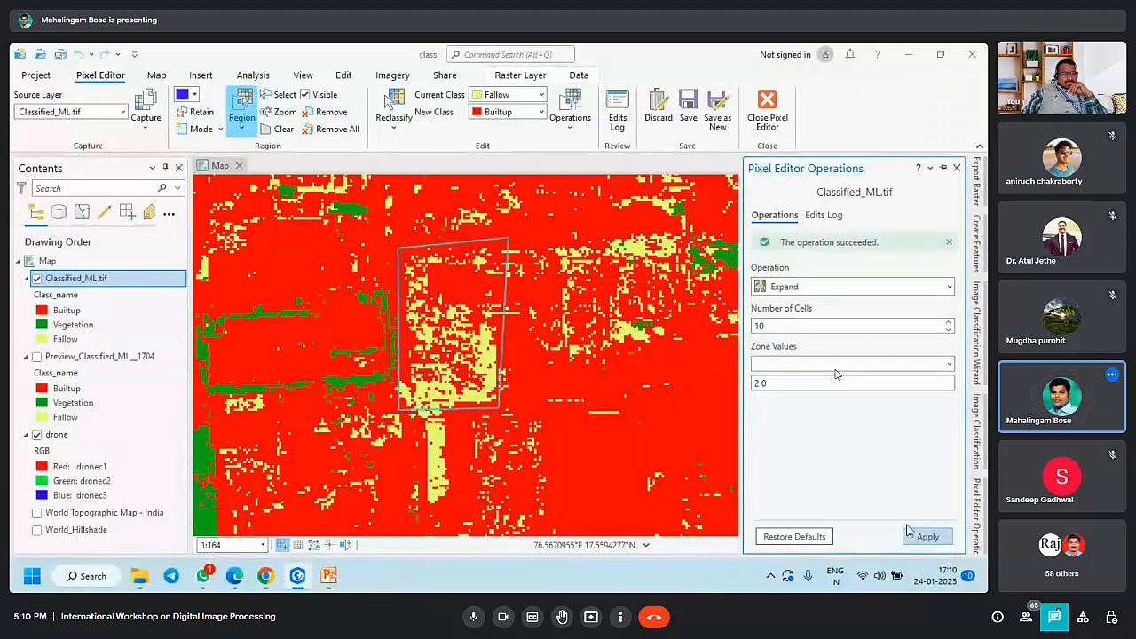
Step: Limit the zone values to 0 : Builtup and apply the 10-cell Expand operation to the outlined roof region
key(BackSpace)
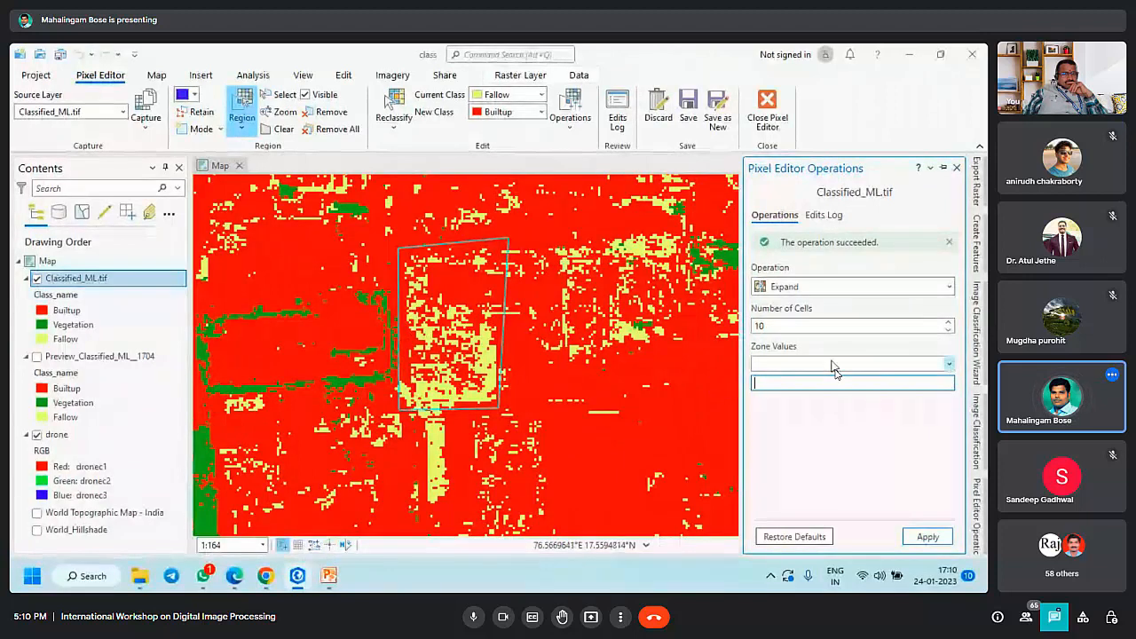
click(946, 363)
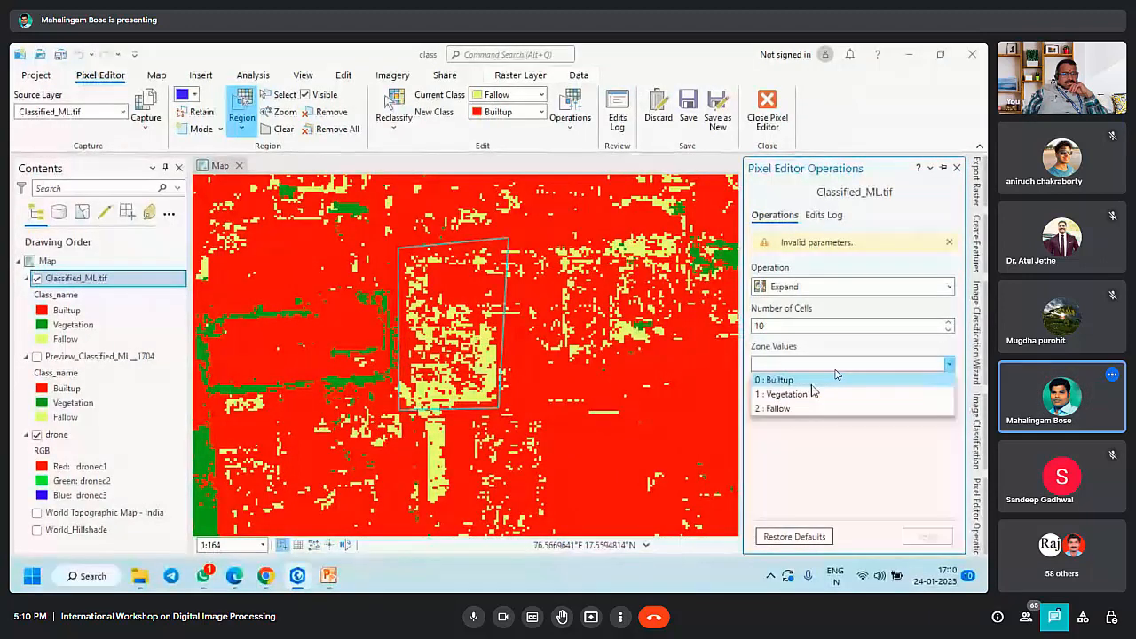
click(779, 380)
click(927, 537)
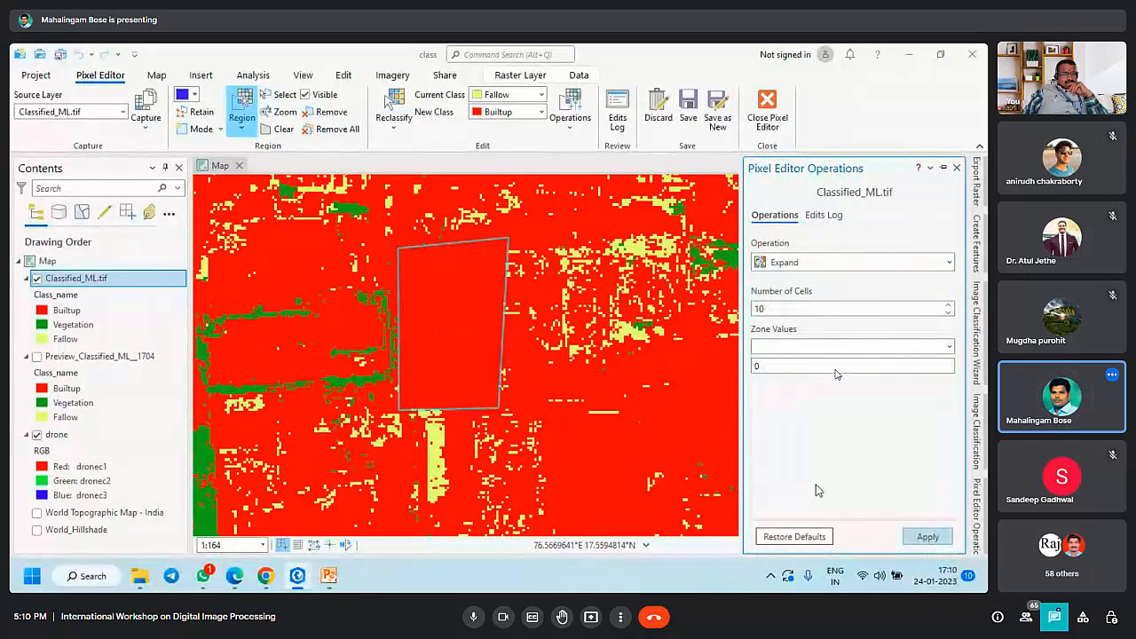
Step: Review the edited roof region in the context of the whole classified raster
scroll(501, 328, down, 5)
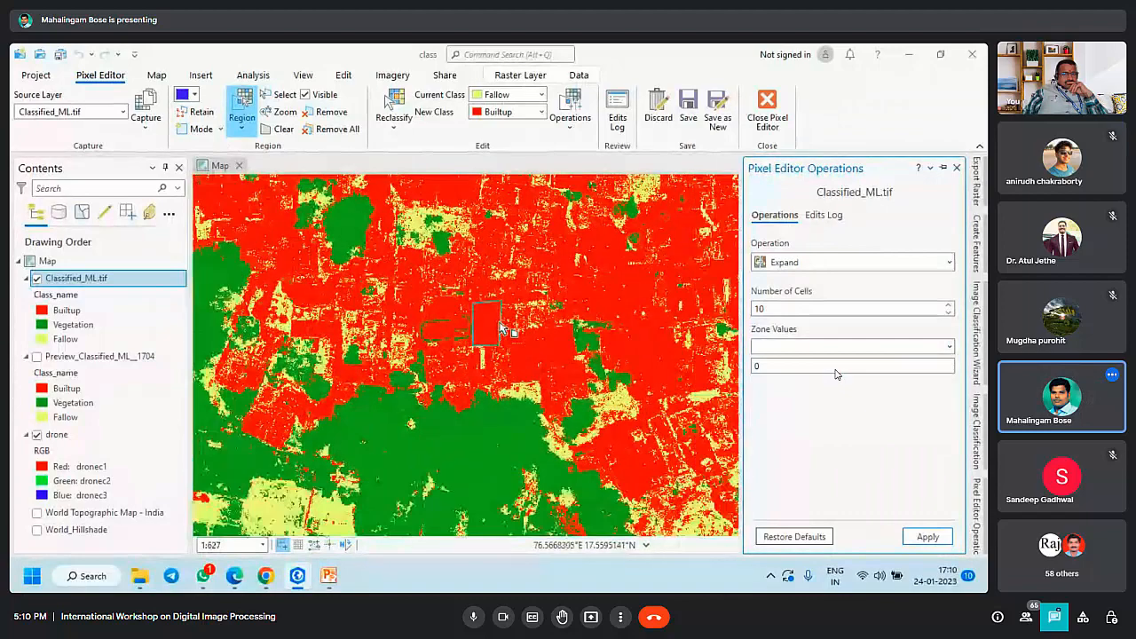
scroll(499, 327, down, 2)
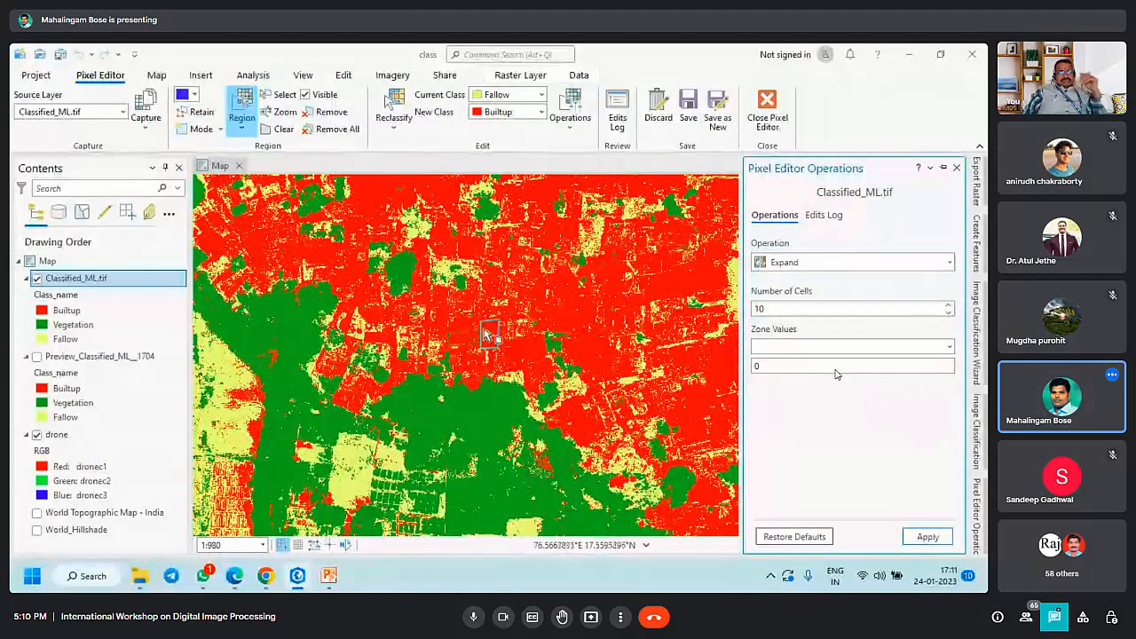
scroll(486, 334, down, 3)
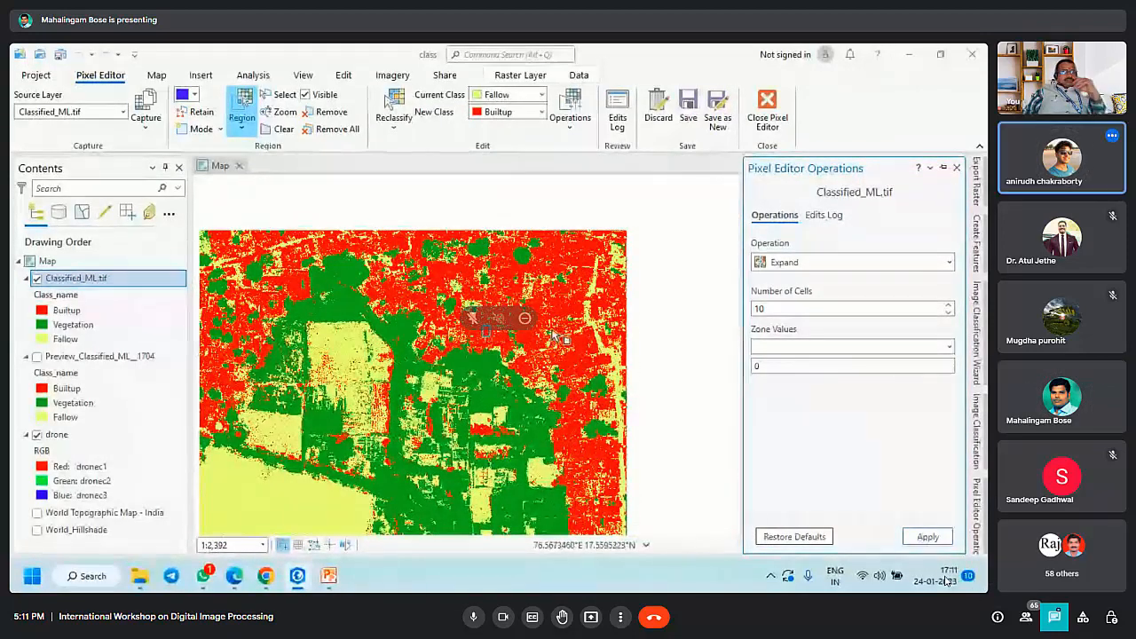
scroll(554, 336, down, 2)
scroll(362, 331, up, 1)
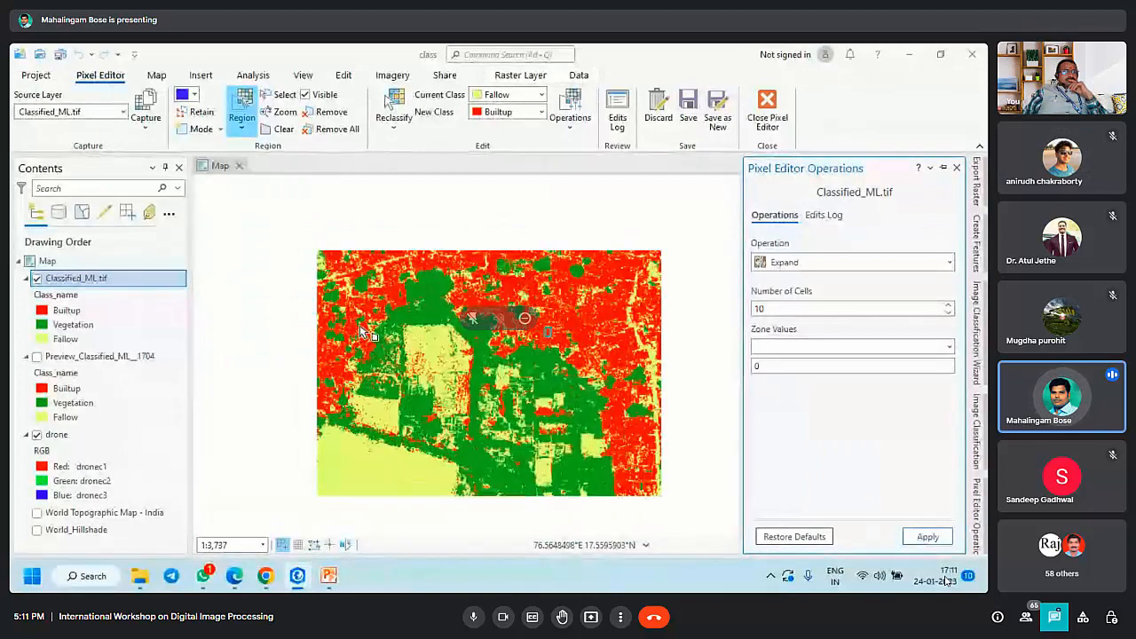
Step: Compare the classified raster with the drone image around the buildings northwest of the large fallow field
scroll(362, 331, up, 4)
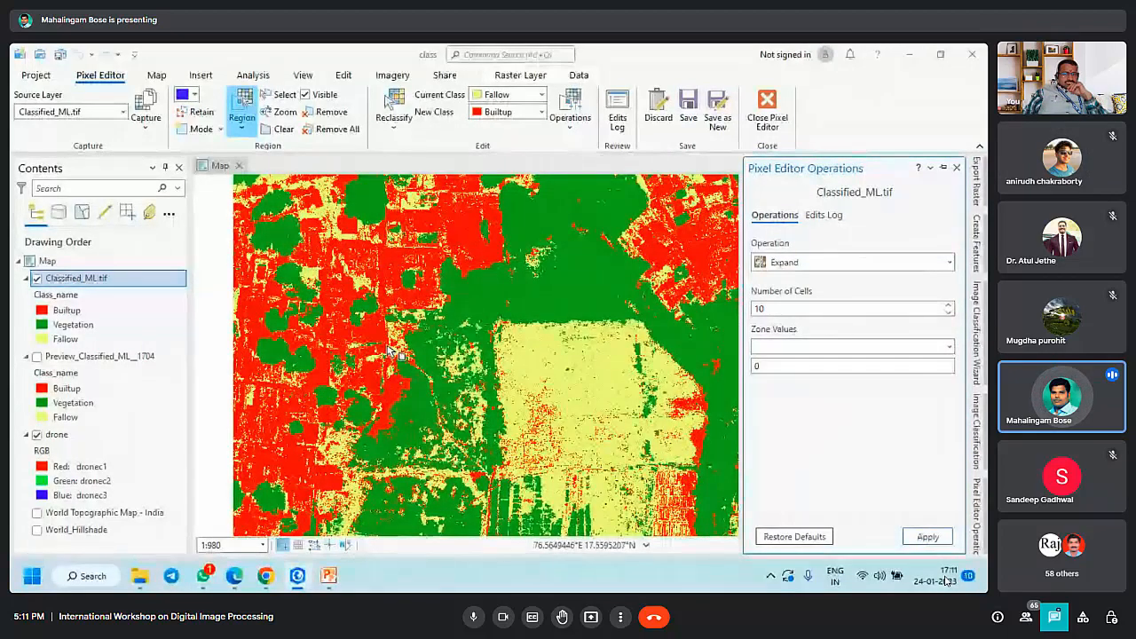
scroll(390, 271, up, 3)
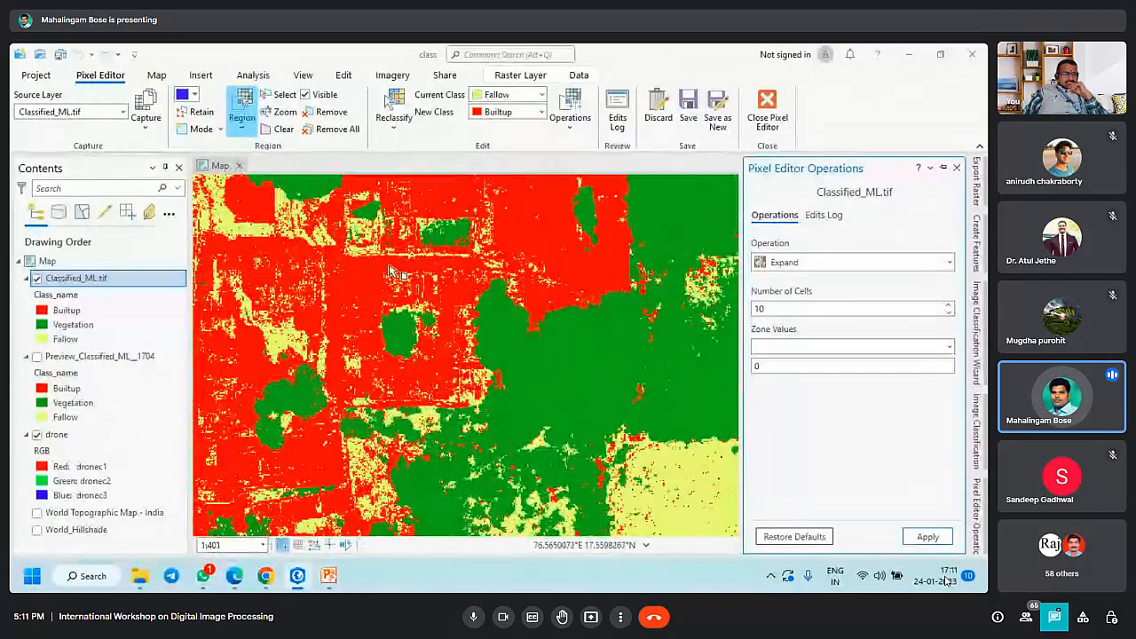
click(37, 279)
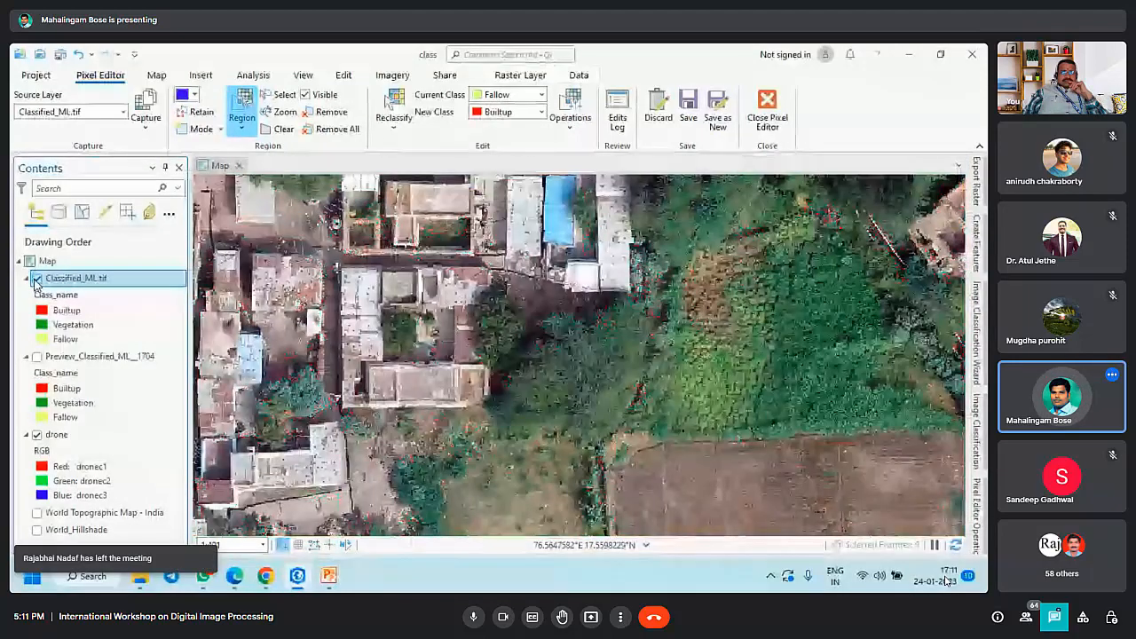
click(37, 280)
click(37, 280)
click(37, 280)
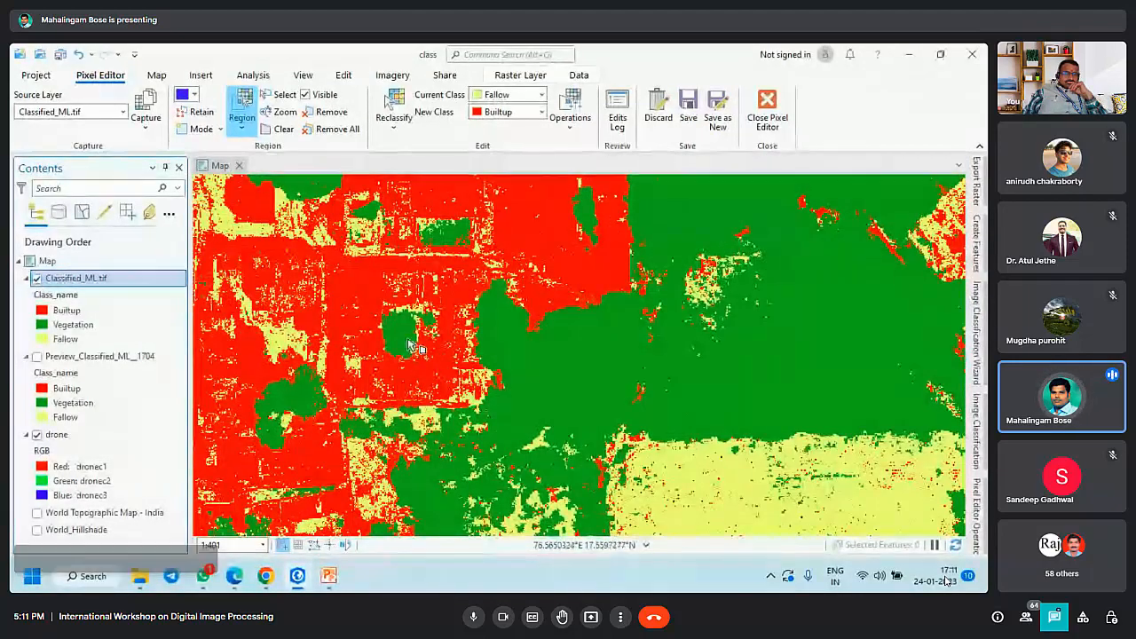
scroll(411, 346, down, 2)
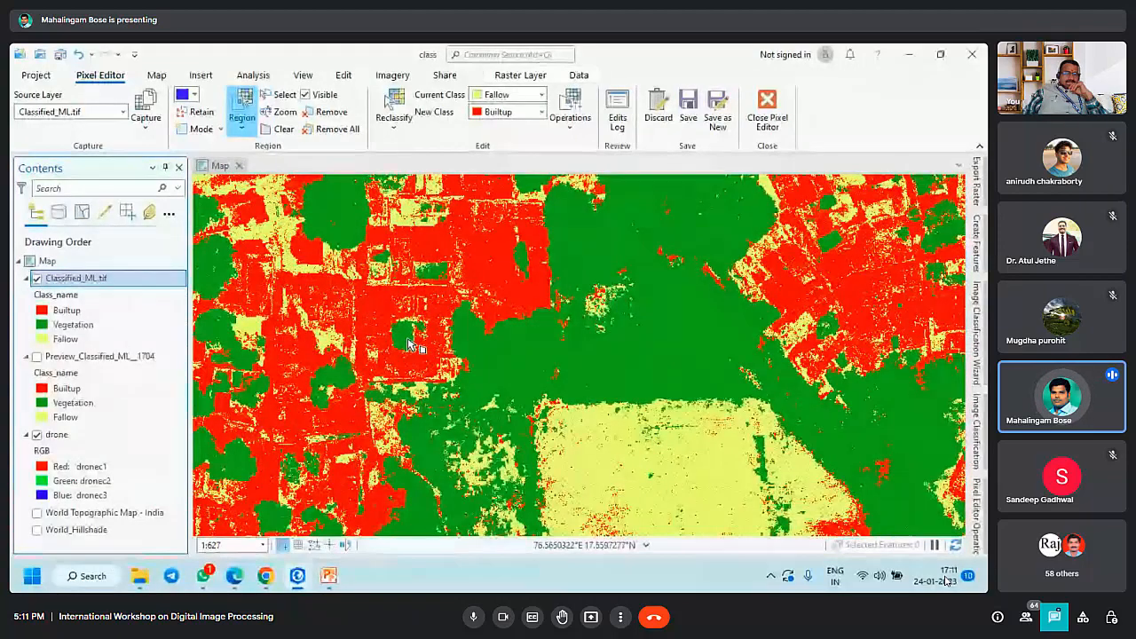
scroll(410, 346, down, 3)
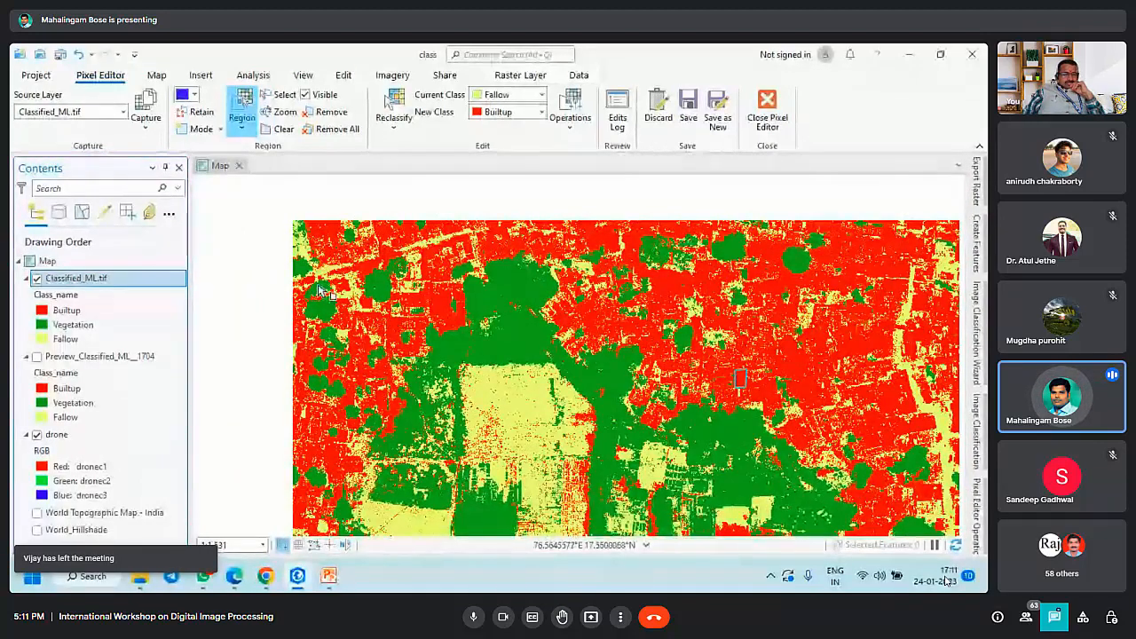
scroll(600, 361, down, 2)
Step: Compare the classified raster with the drone image in the eastern built-up area, and review the raster's full extent
scroll(599, 362, up, 2)
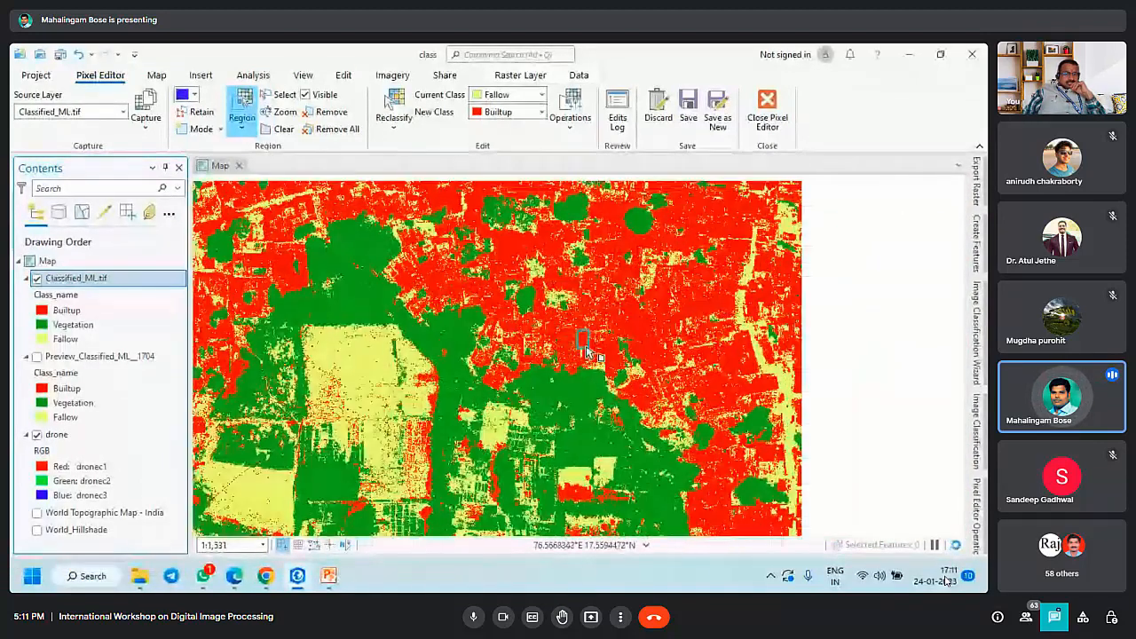
scroll(667, 372, up, 4)
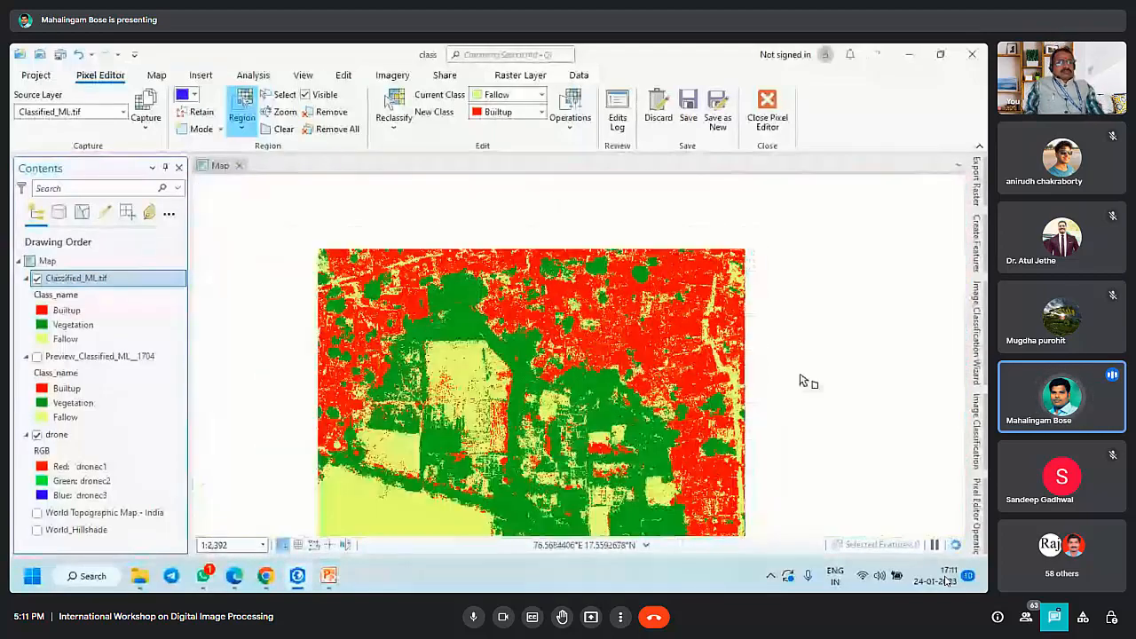
scroll(747, 369, up, 2)
click(476, 619)
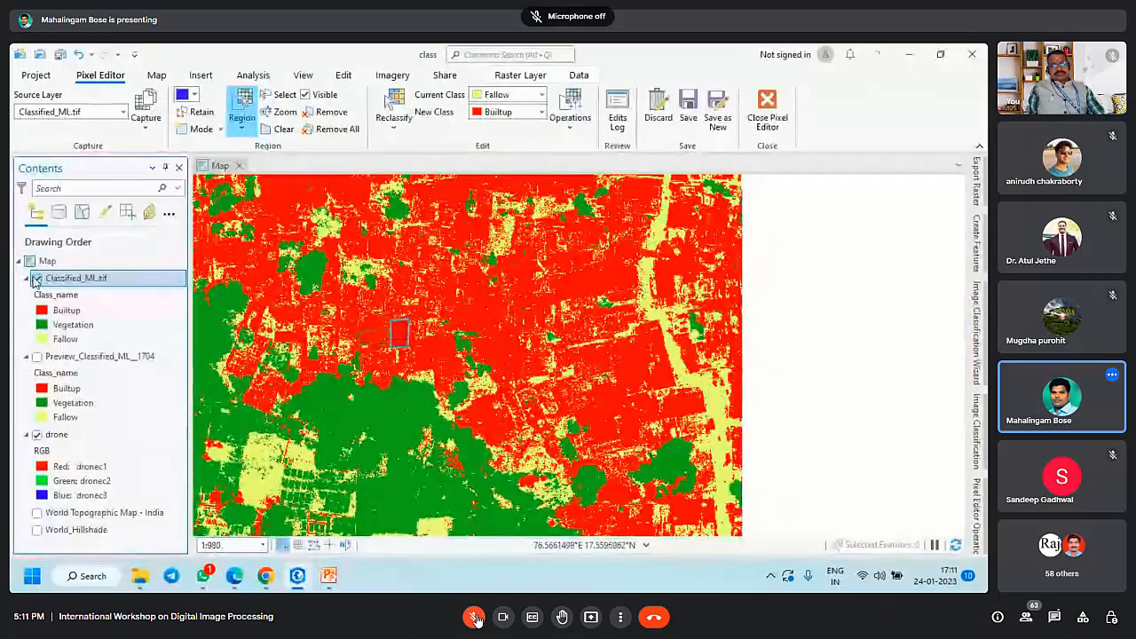
click(36, 278)
scroll(653, 327, up, 2)
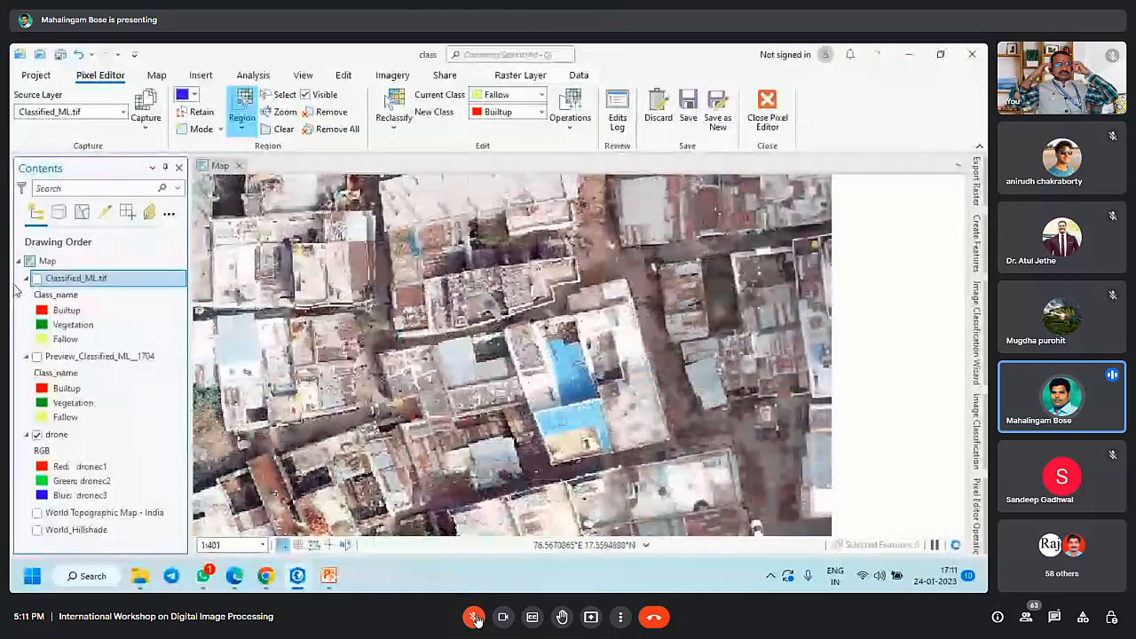
click(36, 278)
scroll(684, 313, down, 2)
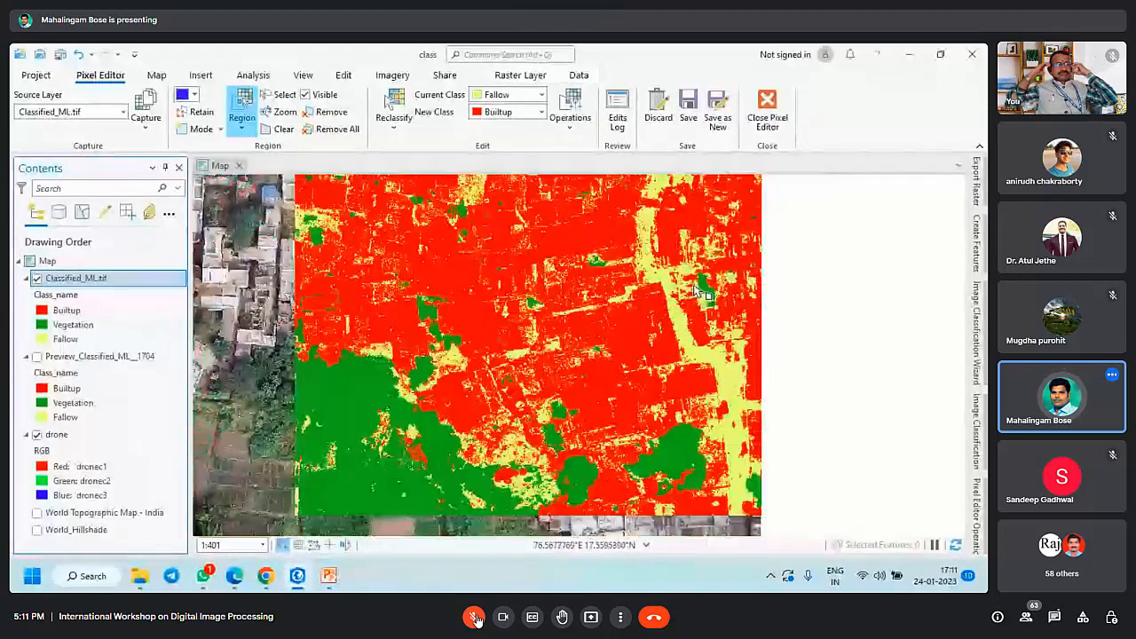
scroll(436, 456, up, 2)
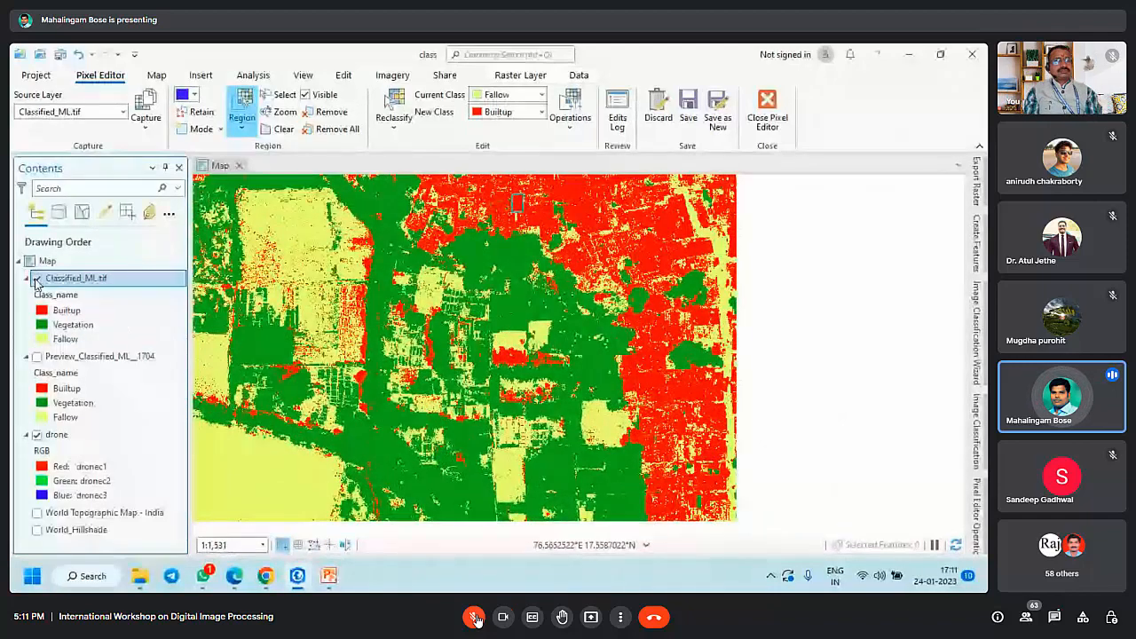
scroll(639, 399, down, 4)
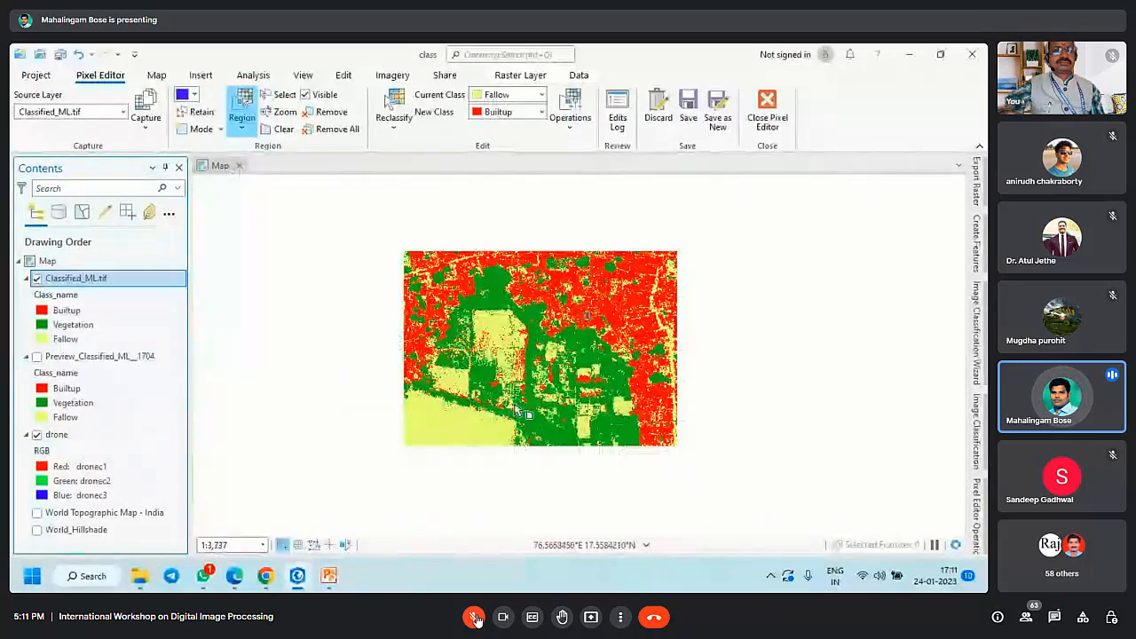
scroll(515, 409, up, 2)
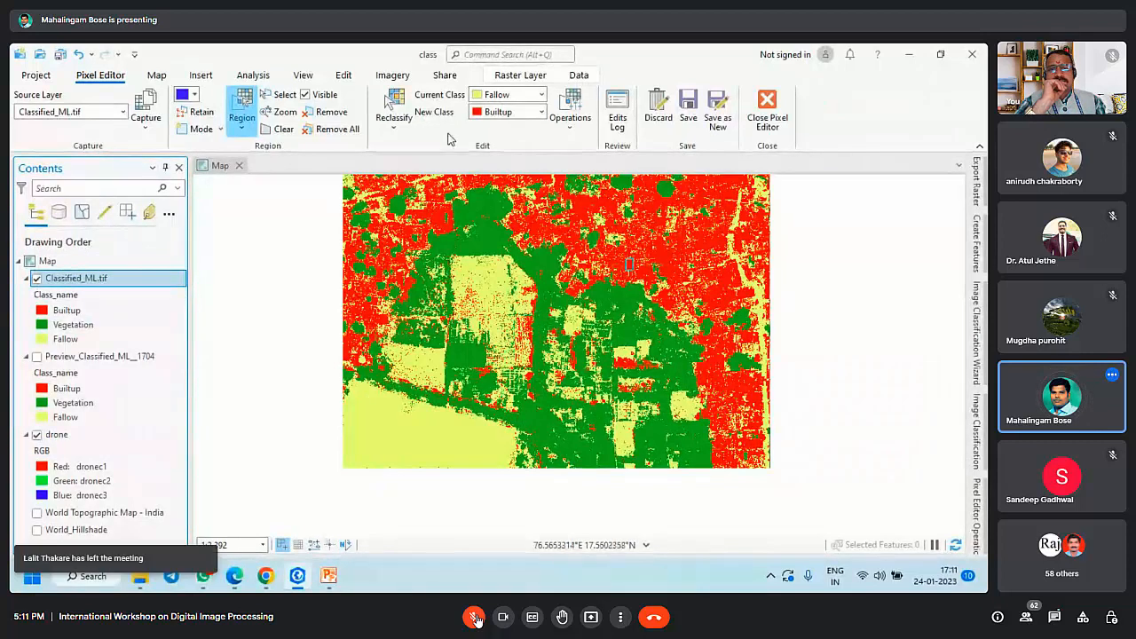
Step: Clear the outlined region selection and close the Pixel Editor, discarding the unsaved edits
click(276, 129)
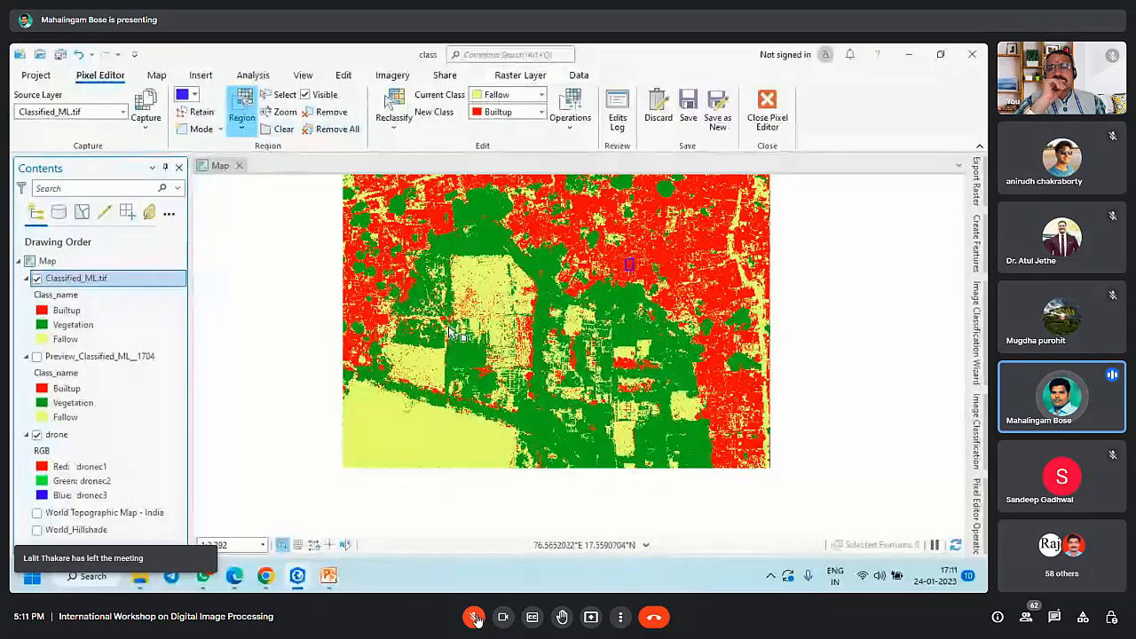
click(766, 111)
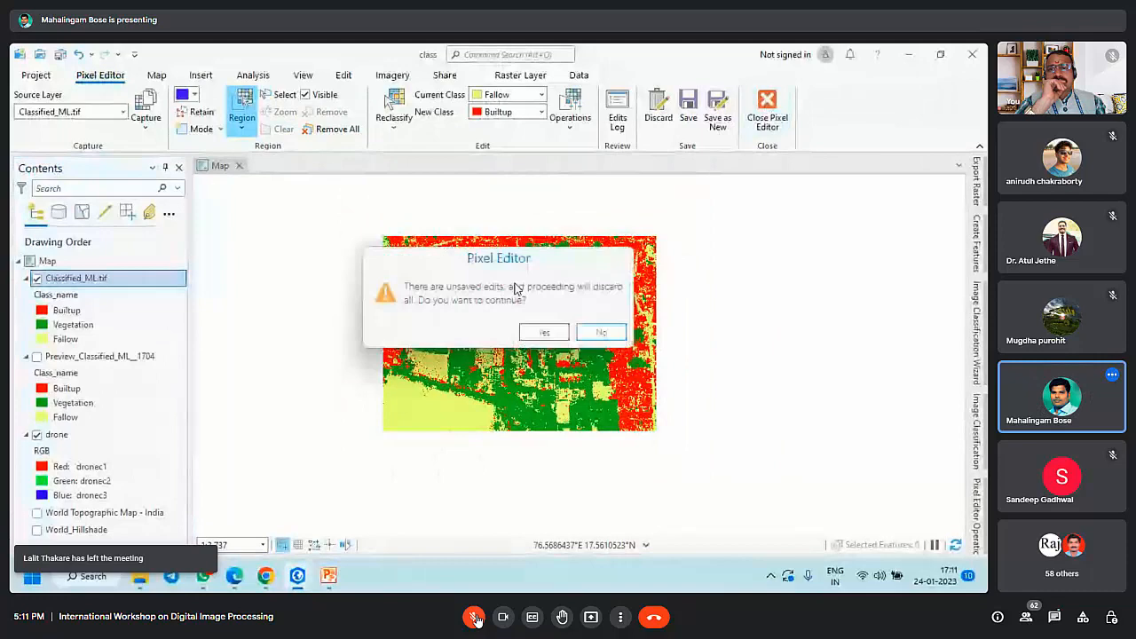
click(543, 331)
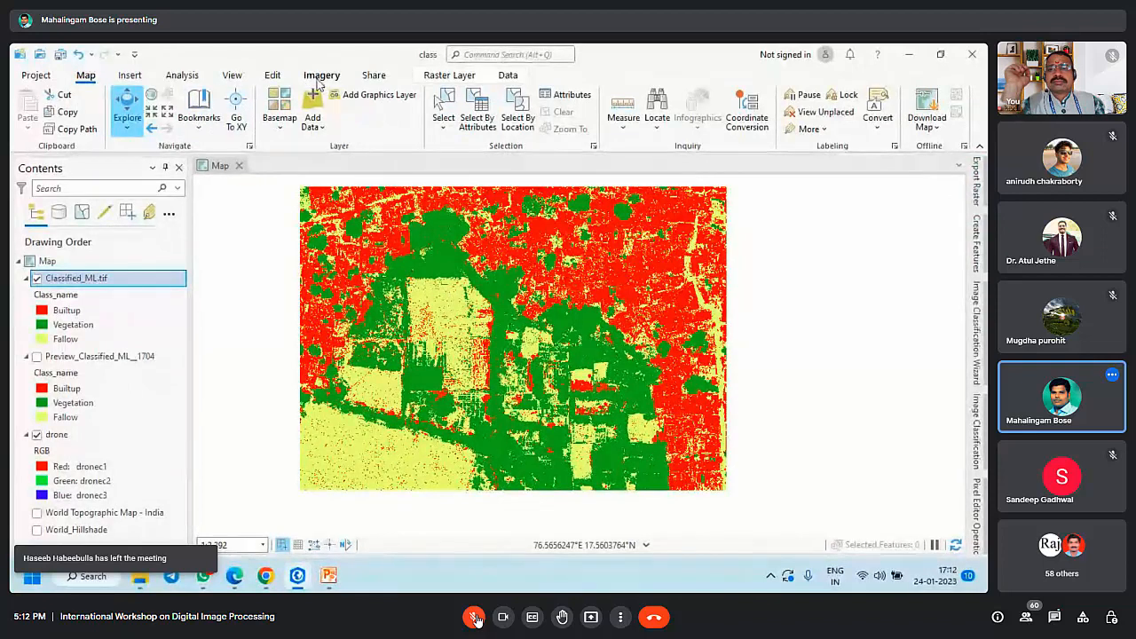
Step: Open the Raster to Polygon geoprocessing tool from the From Raster conversion toolset
click(232, 76)
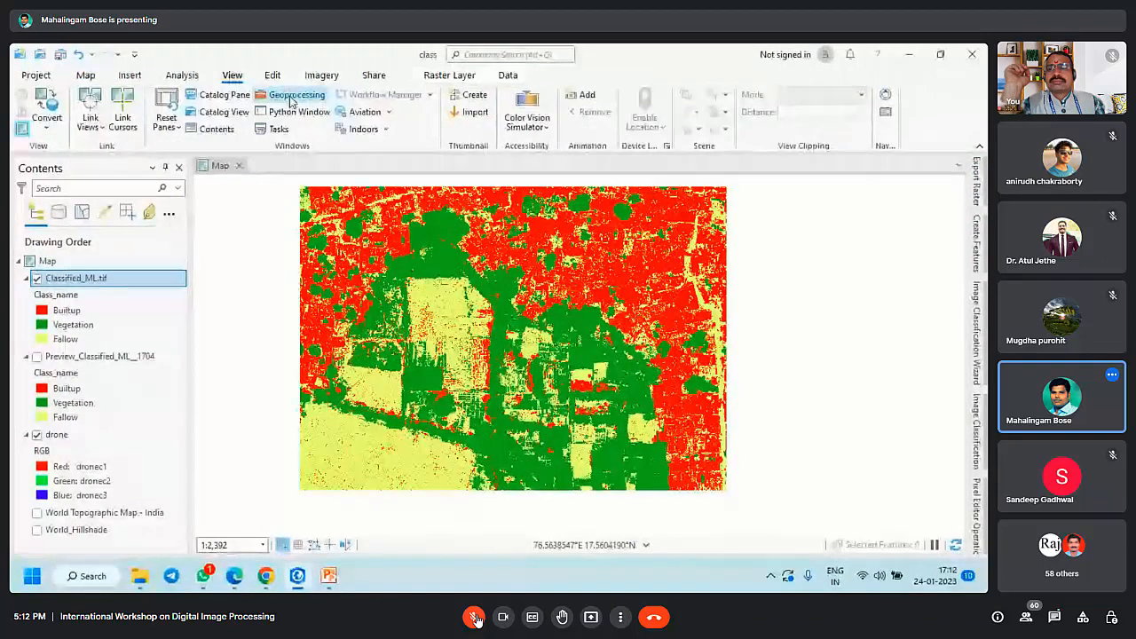
click(293, 95)
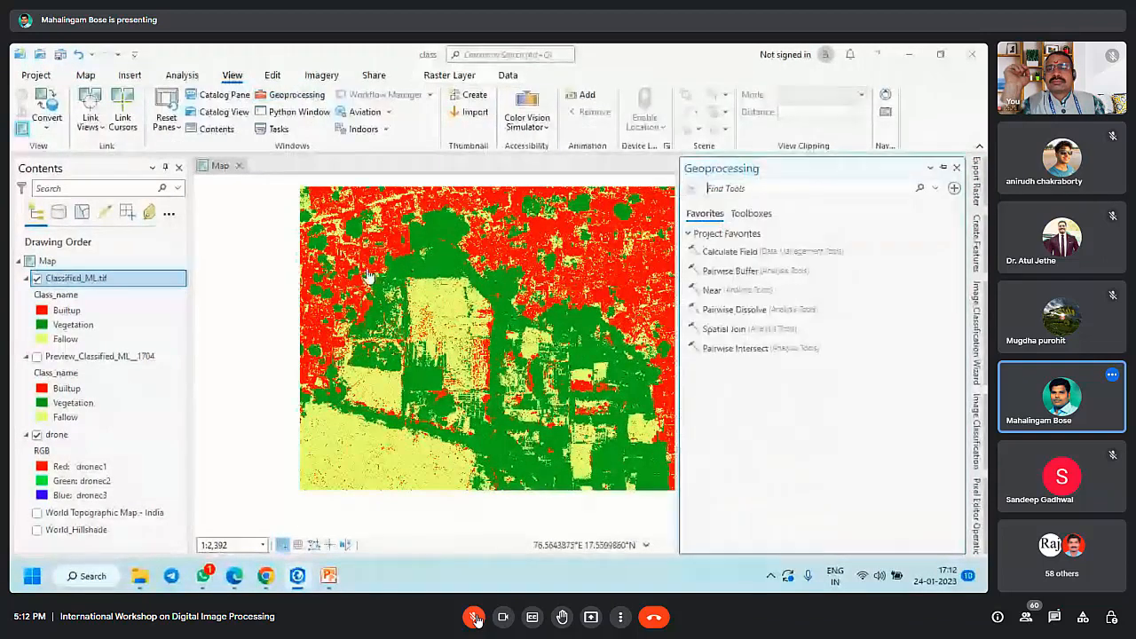
click(751, 213)
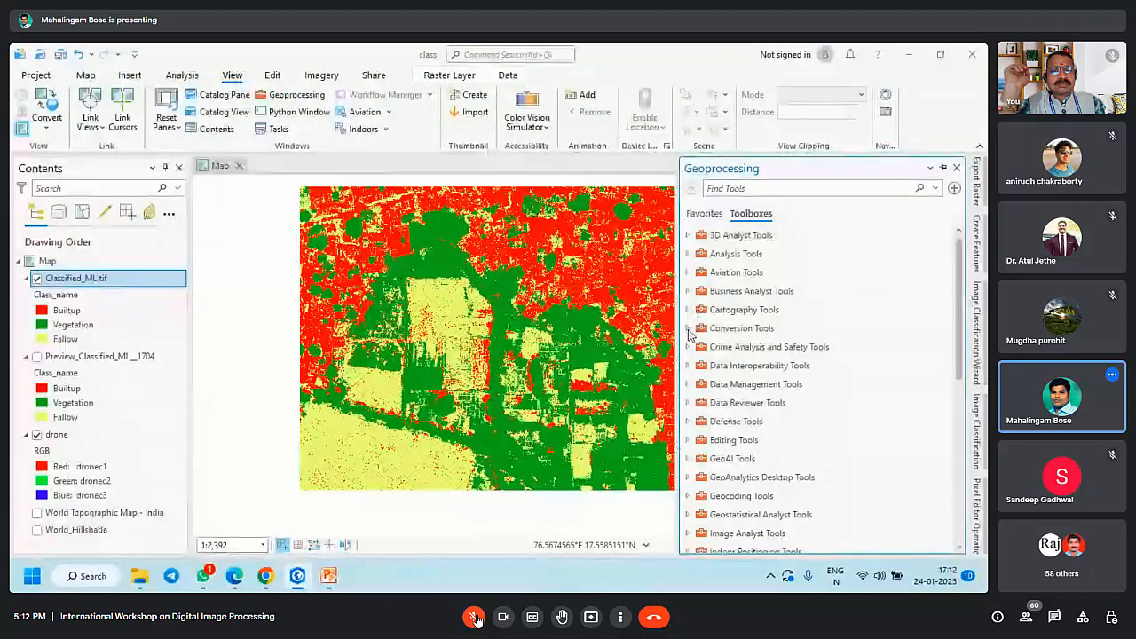
click(687, 328)
scroll(692, 355, down, 1)
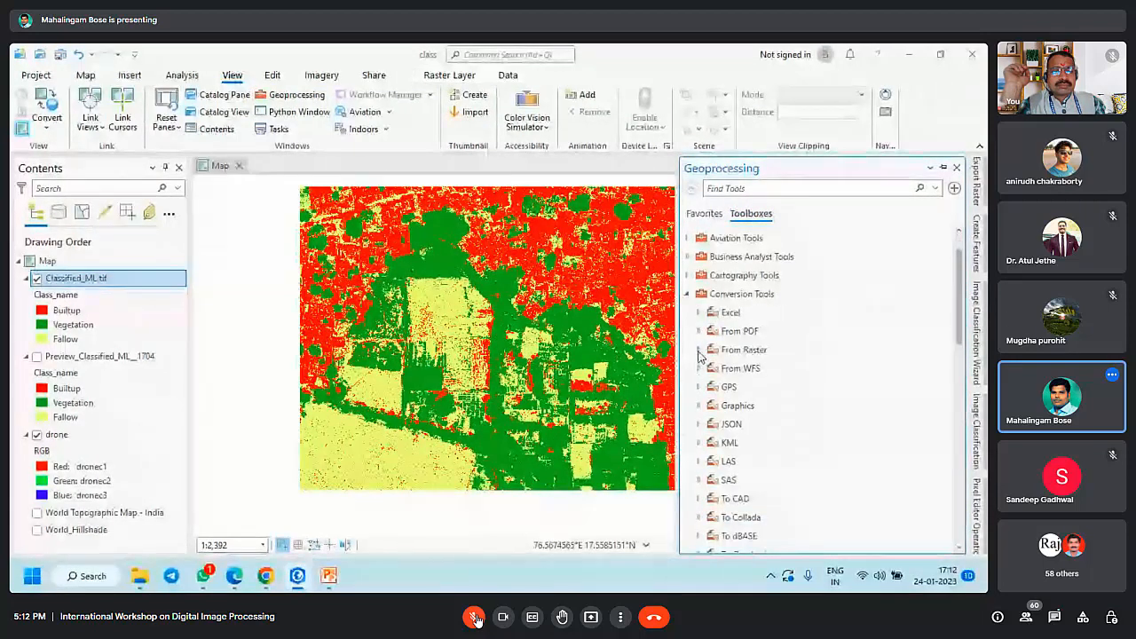
click(699, 355)
click(767, 428)
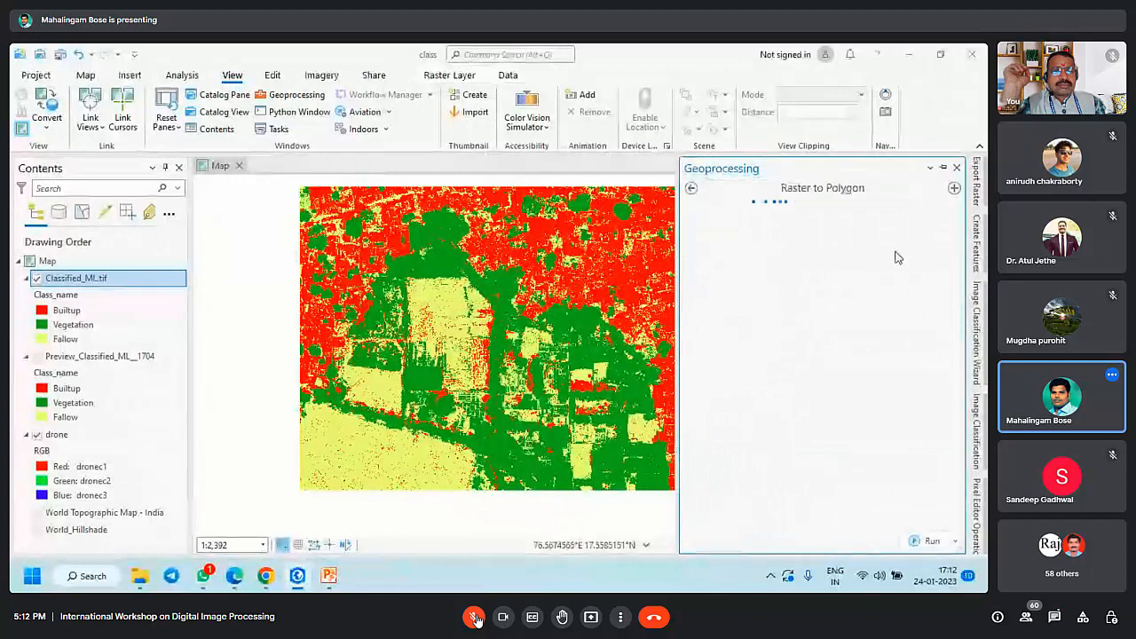
Step: Convert Classified_ML.tif to polygons using the Class_name field, with polygon simplification turned off
click(933, 247)
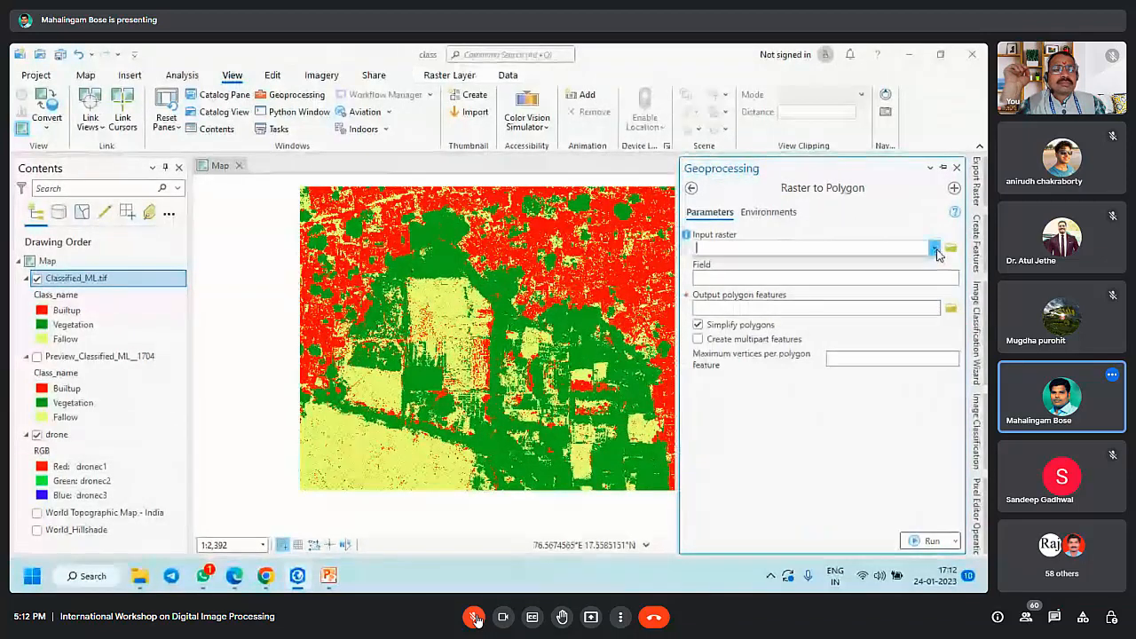
click(768, 265)
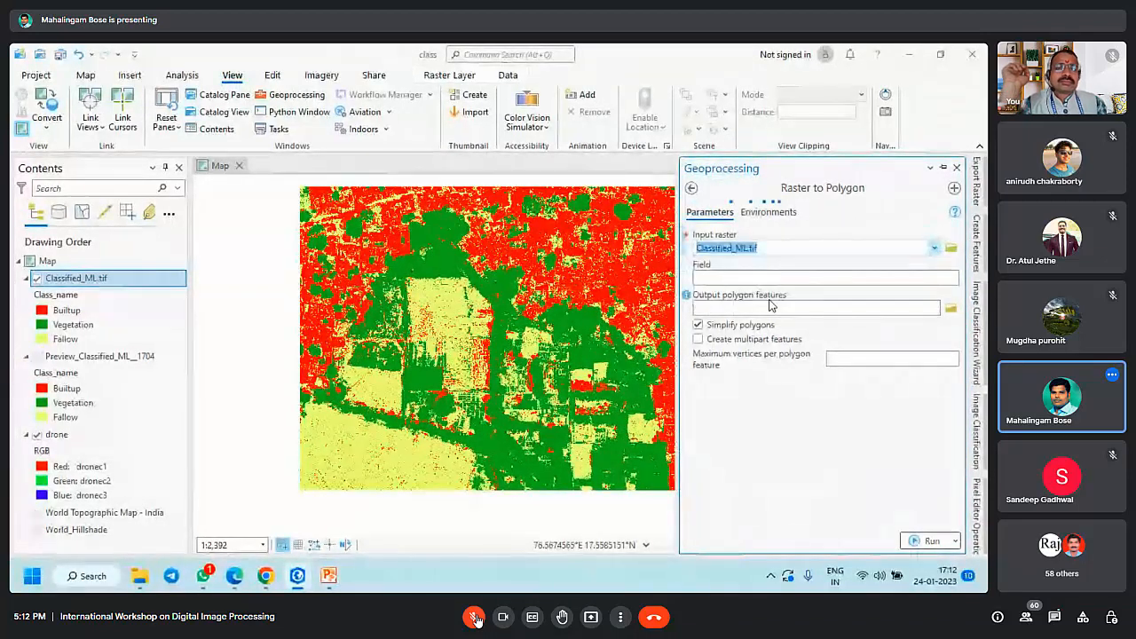
click(957, 278)
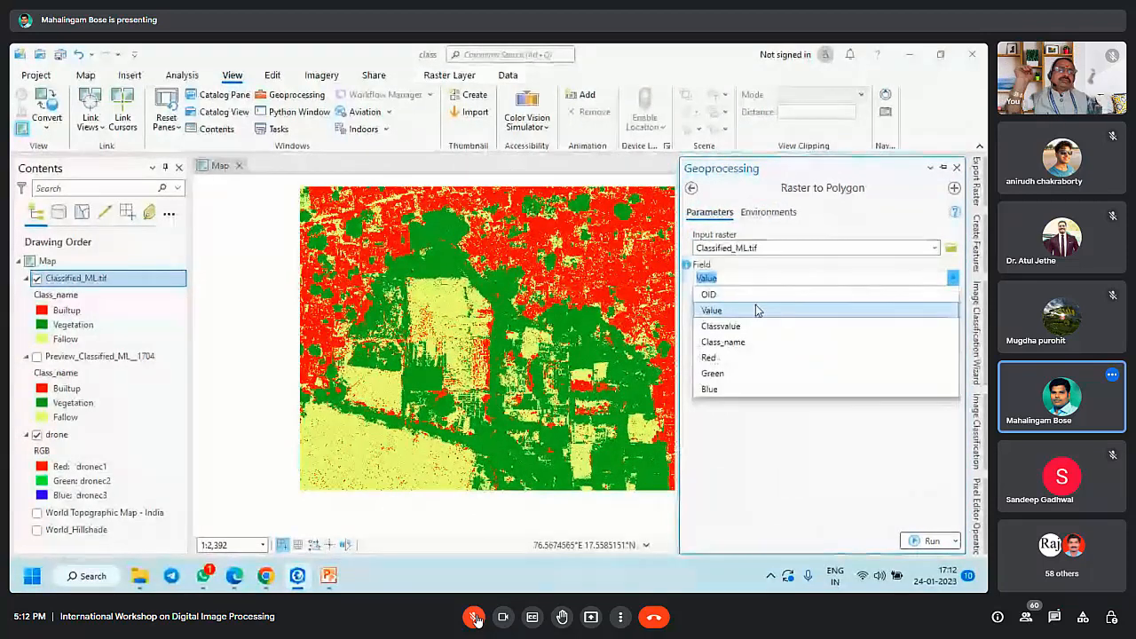
click(749, 343)
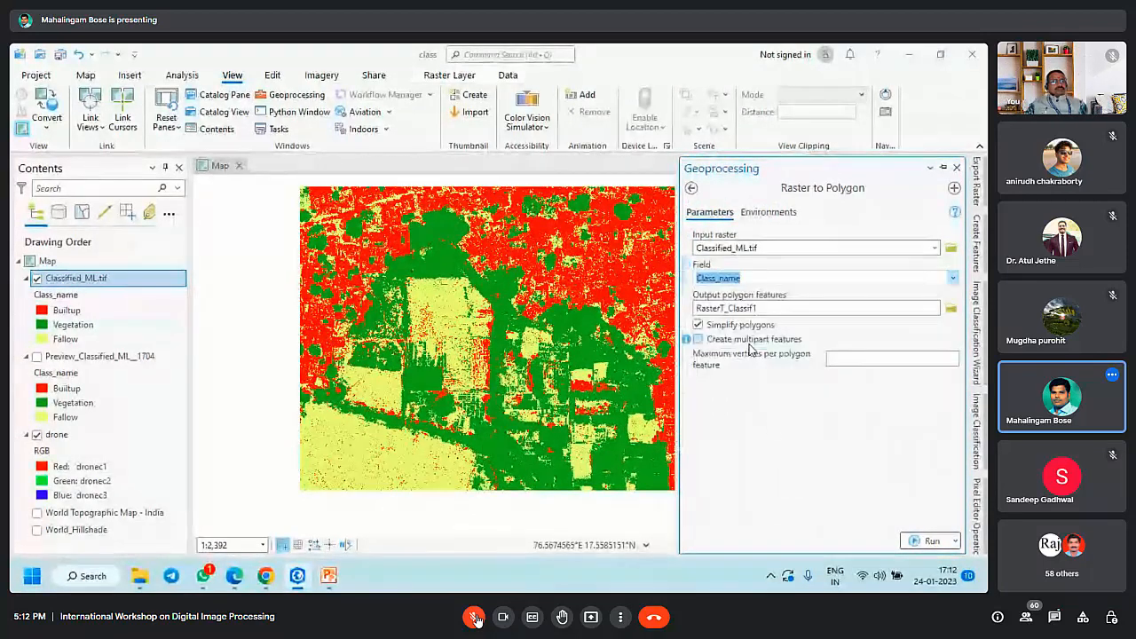
click(697, 324)
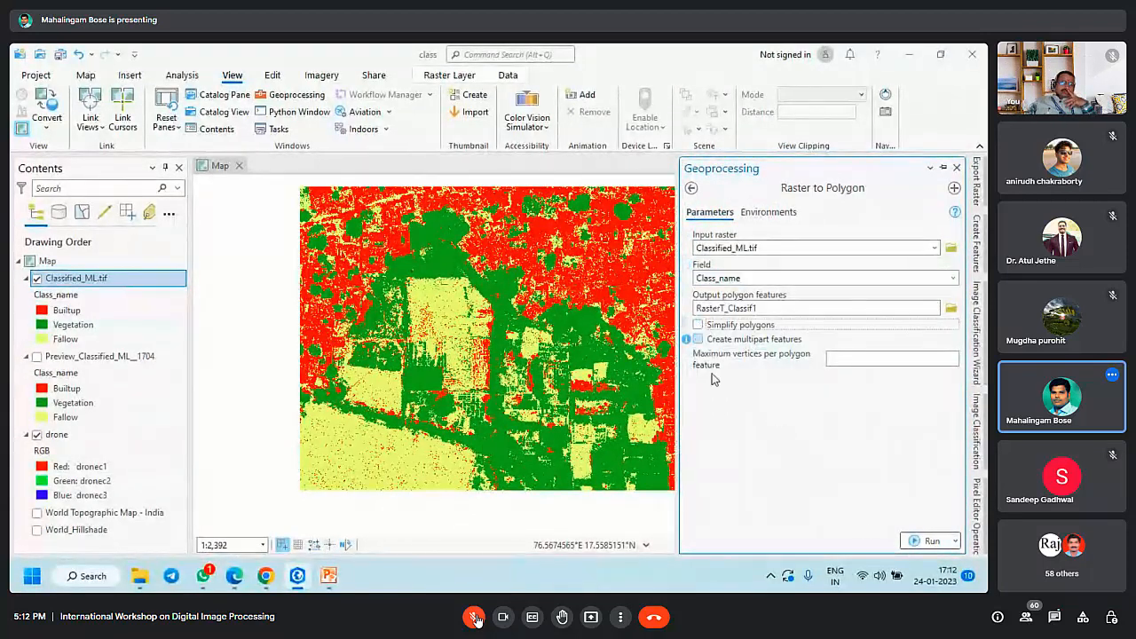
click(945, 545)
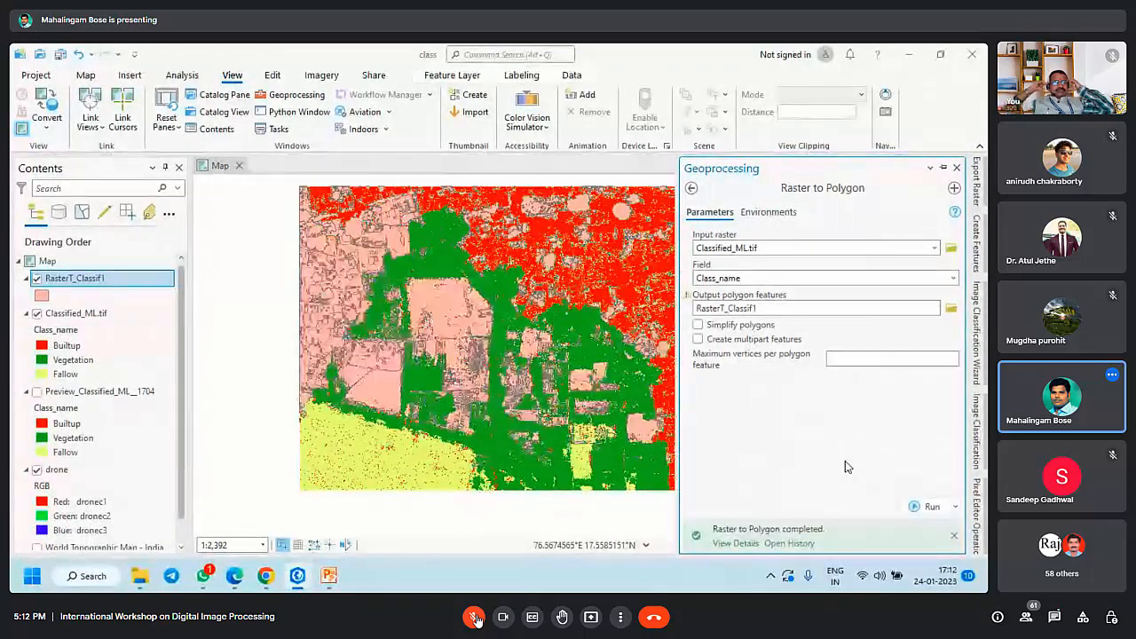
Step: Keep the Geoprocessing pane docked beside the map and bring up the layer options of RasterT_Classif1
click(943, 168)
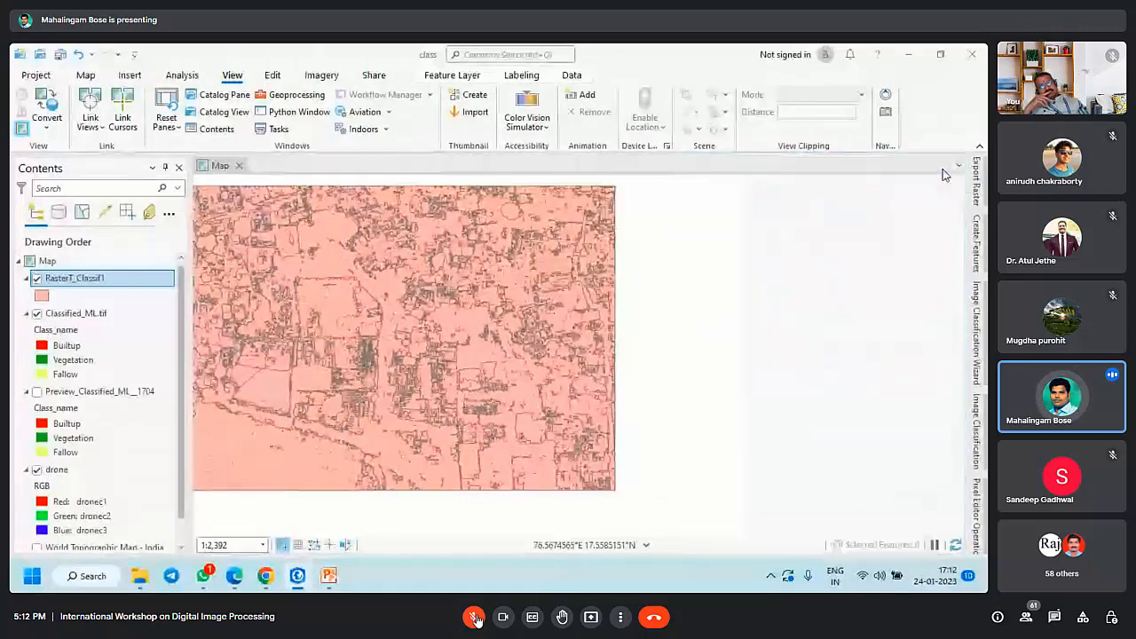
drag(420, 324, 484, 331)
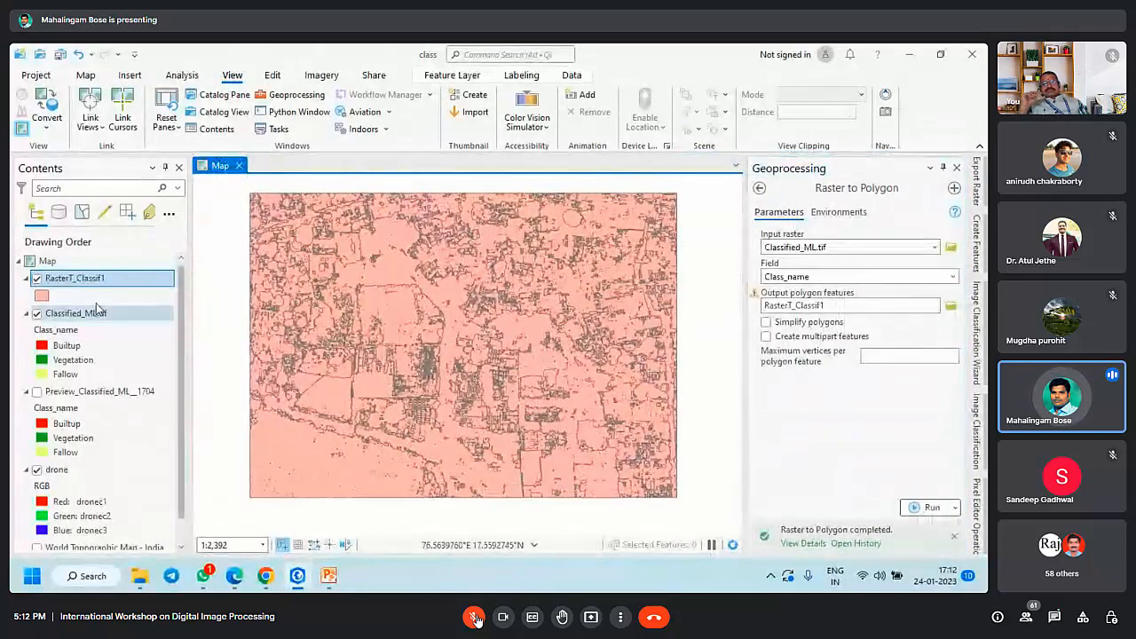
right_click(91, 278)
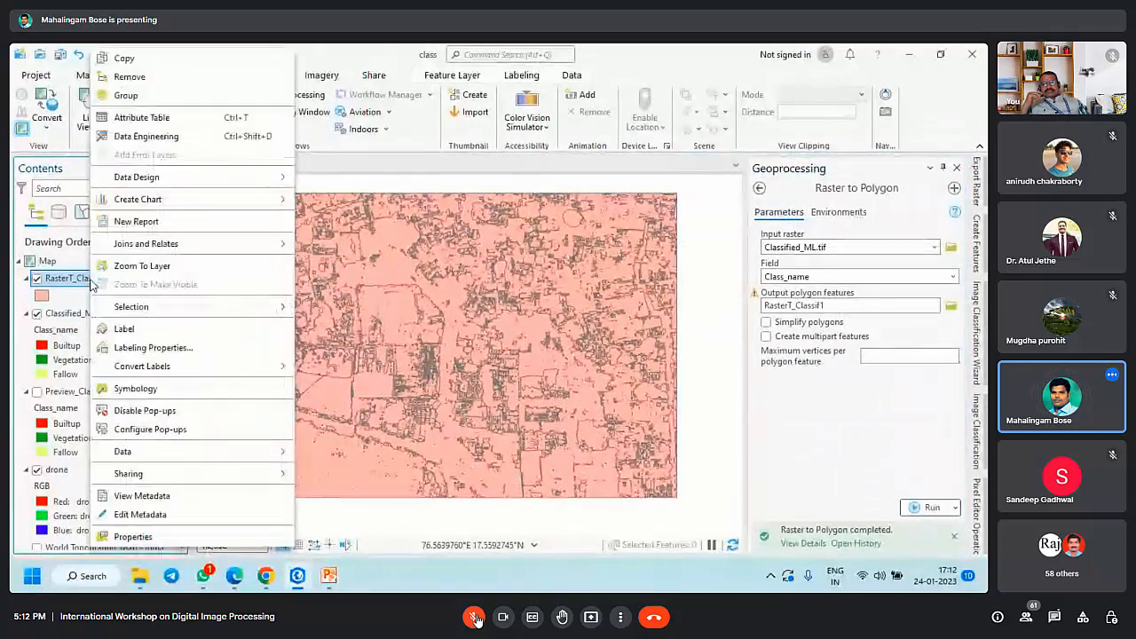
Step: Review the attribute table of the RasterT_Classif1 layer and close it
click(127, 120)
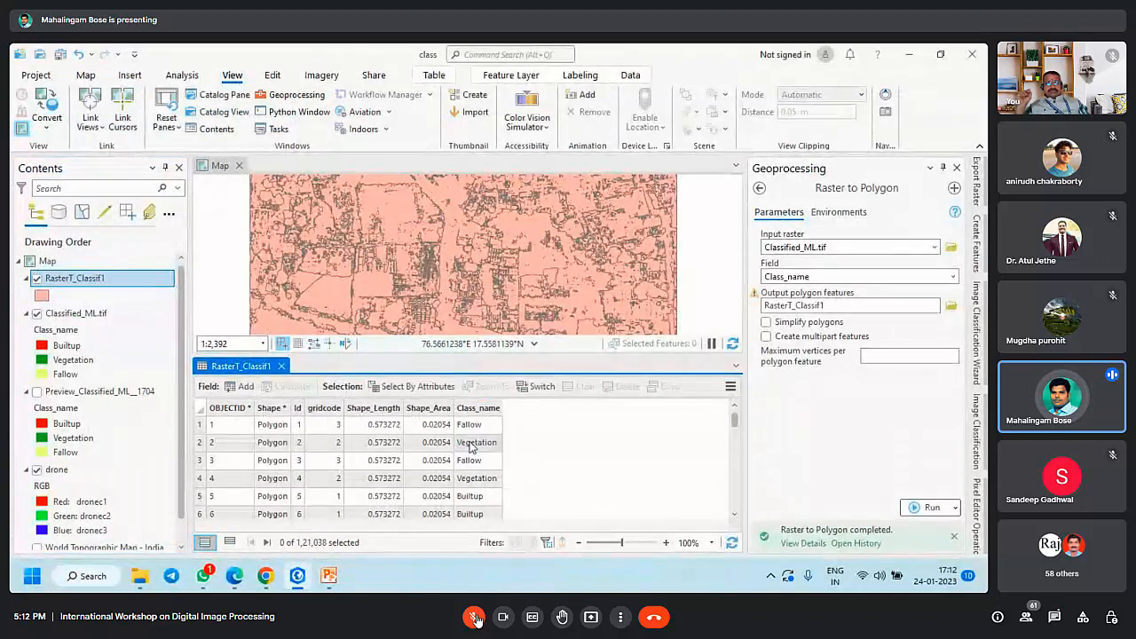
scroll(441, 502, down, 15)
click(282, 366)
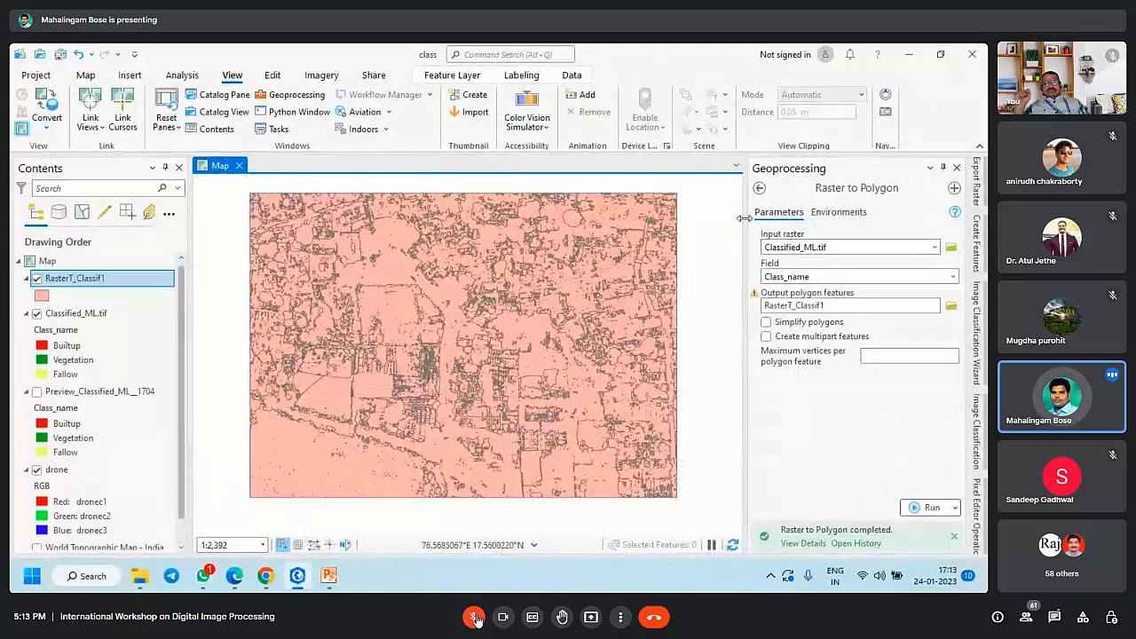
Step: Open the Dissolve tool from the Generalization toolset of the Data Management Tools
click(758, 187)
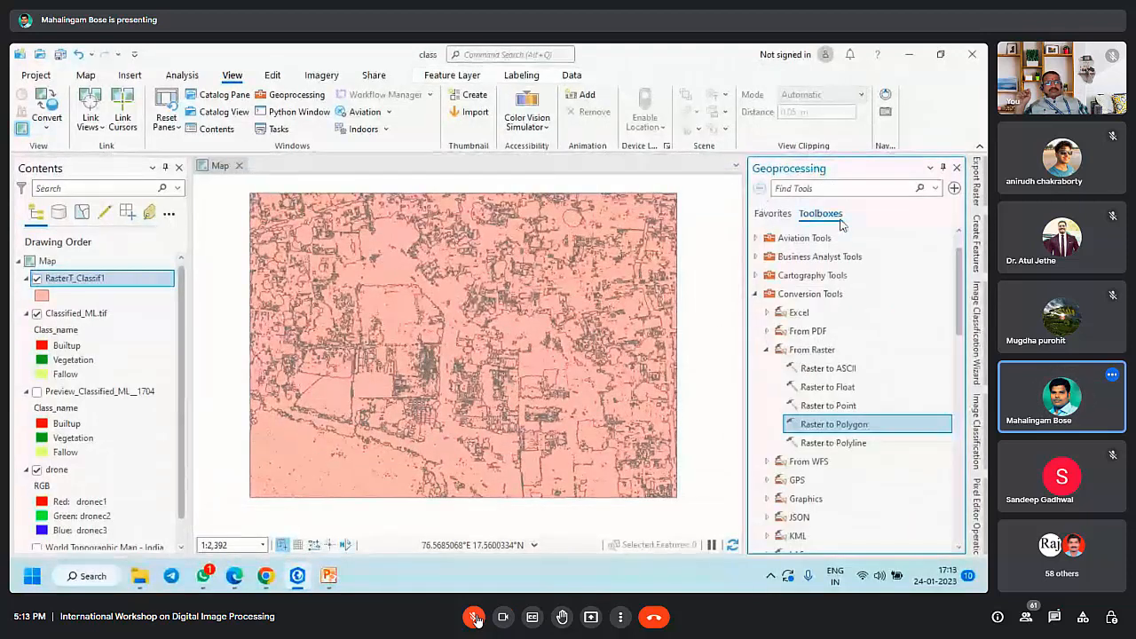
click(757, 295)
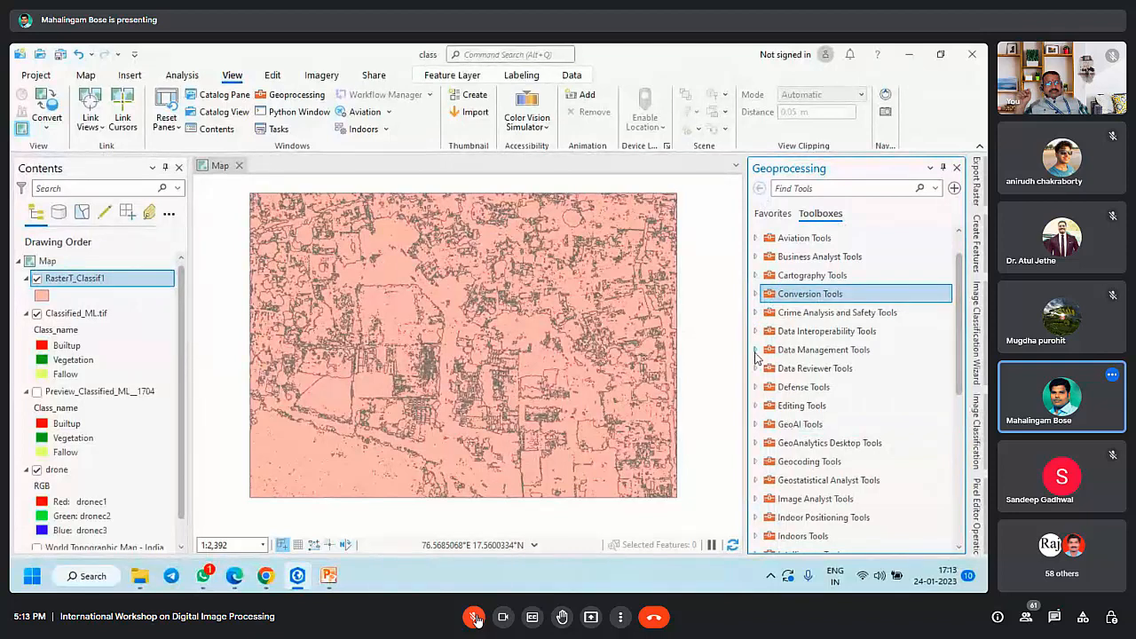
scroll(756, 356, down, 2)
scroll(756, 382, down, 4)
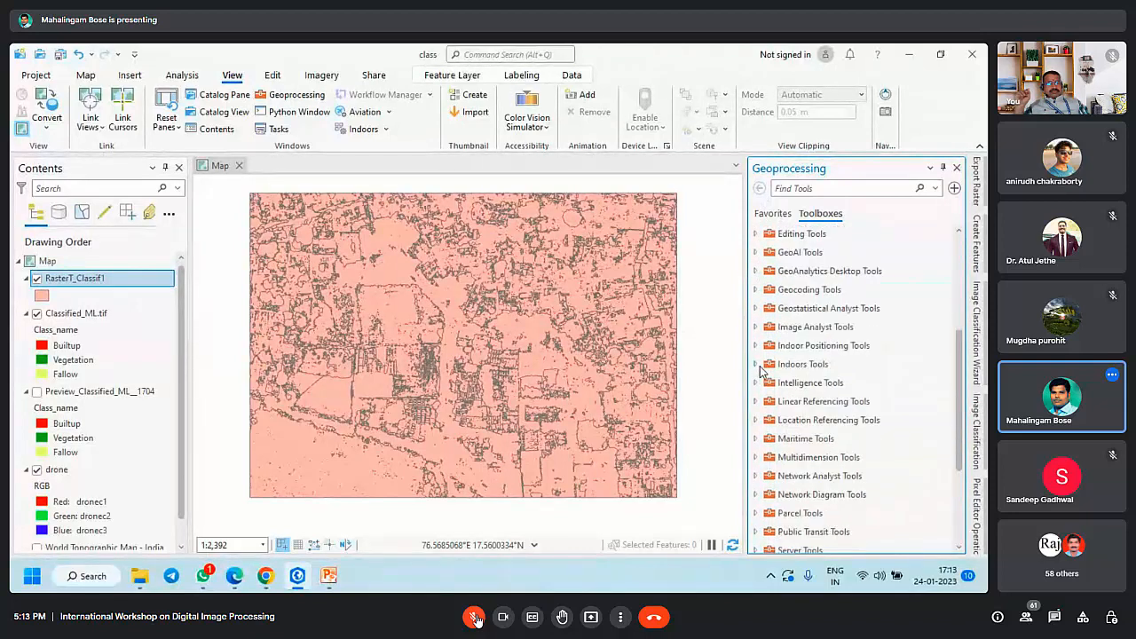
scroll(761, 371, up, 4)
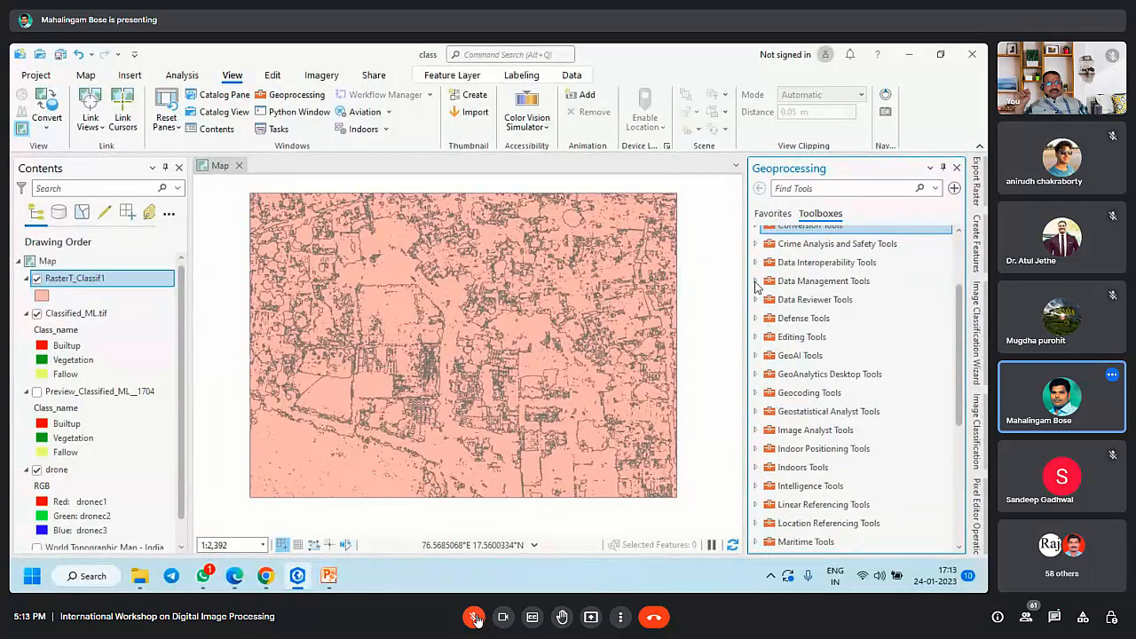
click(755, 281)
scroll(754, 368, down, 1)
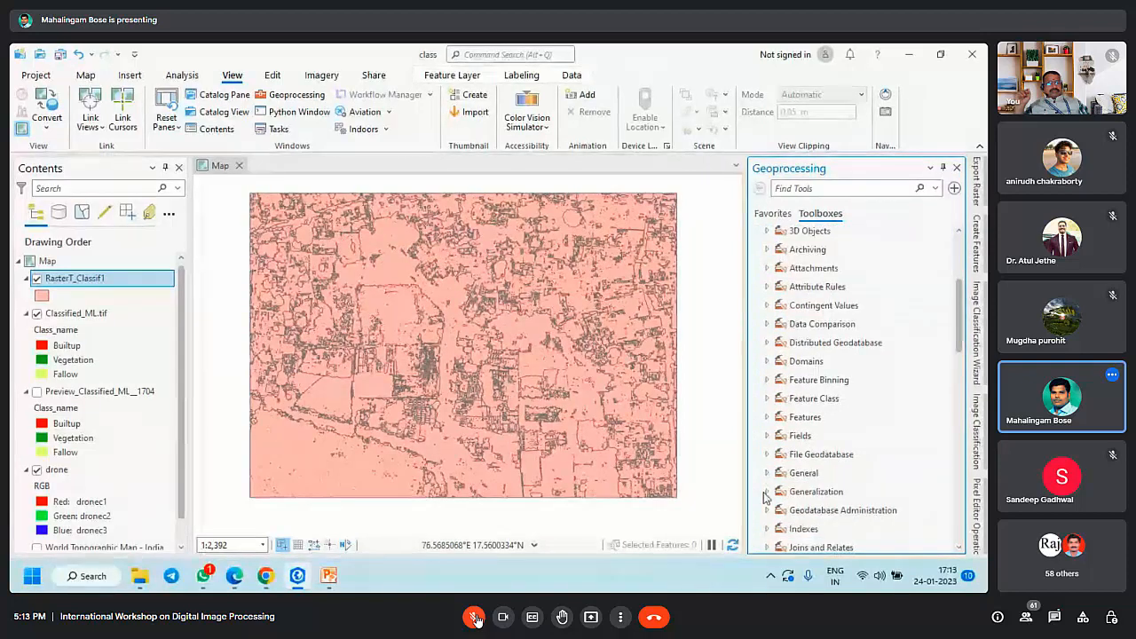
click(767, 492)
scroll(772, 451, down, 1)
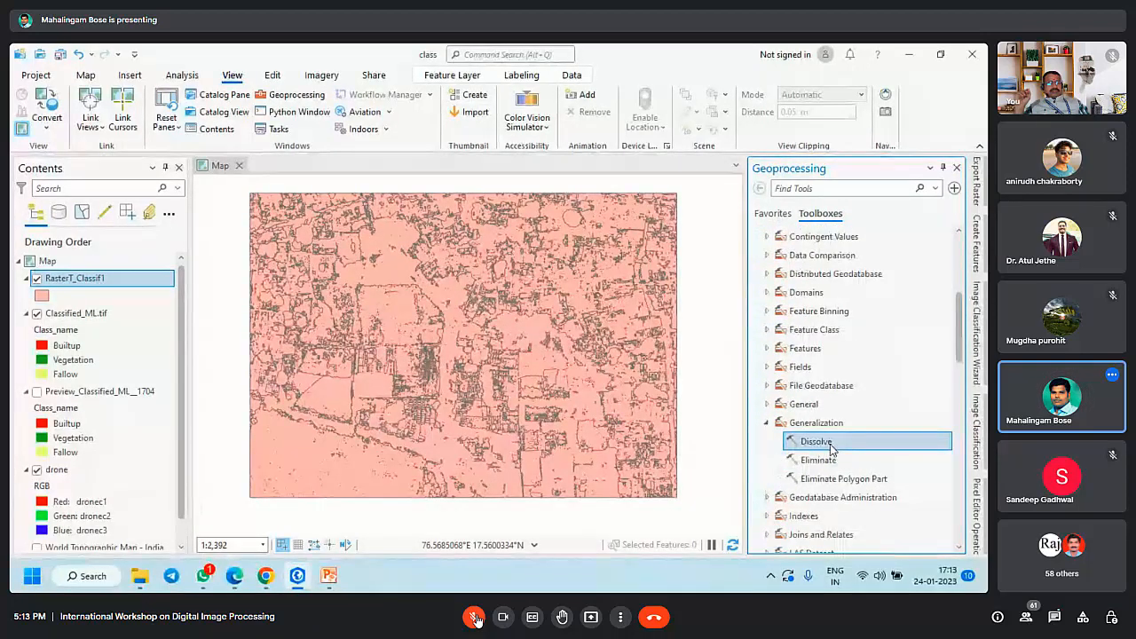
click(825, 442)
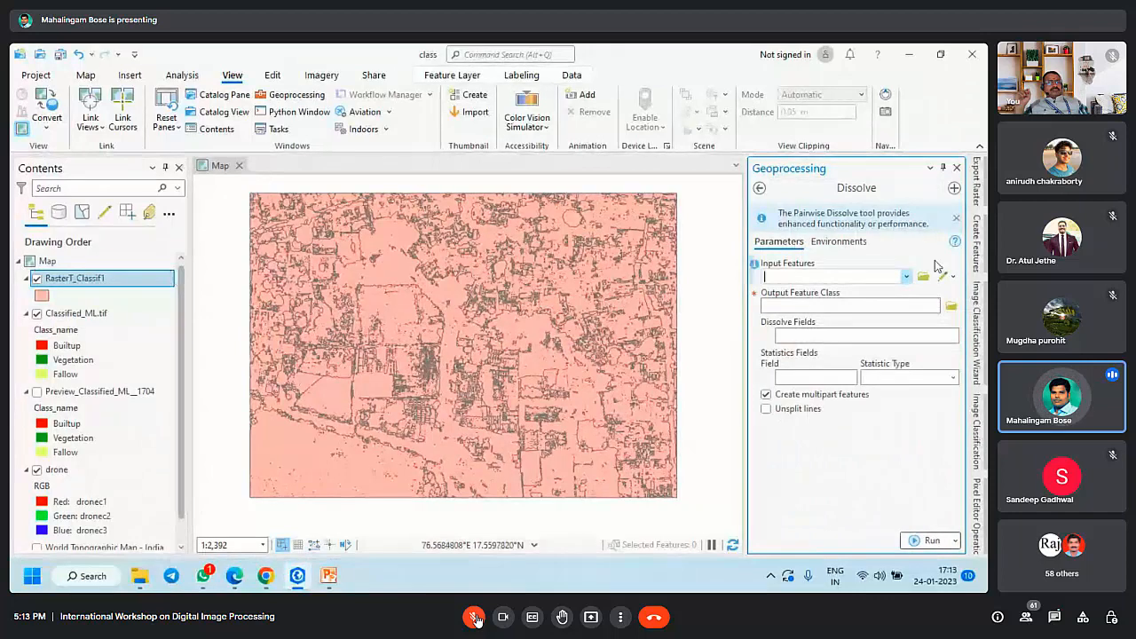
Step: Dissolve the RasterT_Classif1 polygons by the Class_name field into the output RasterT_Classif1_Dissolve
click(906, 276)
click(861, 290)
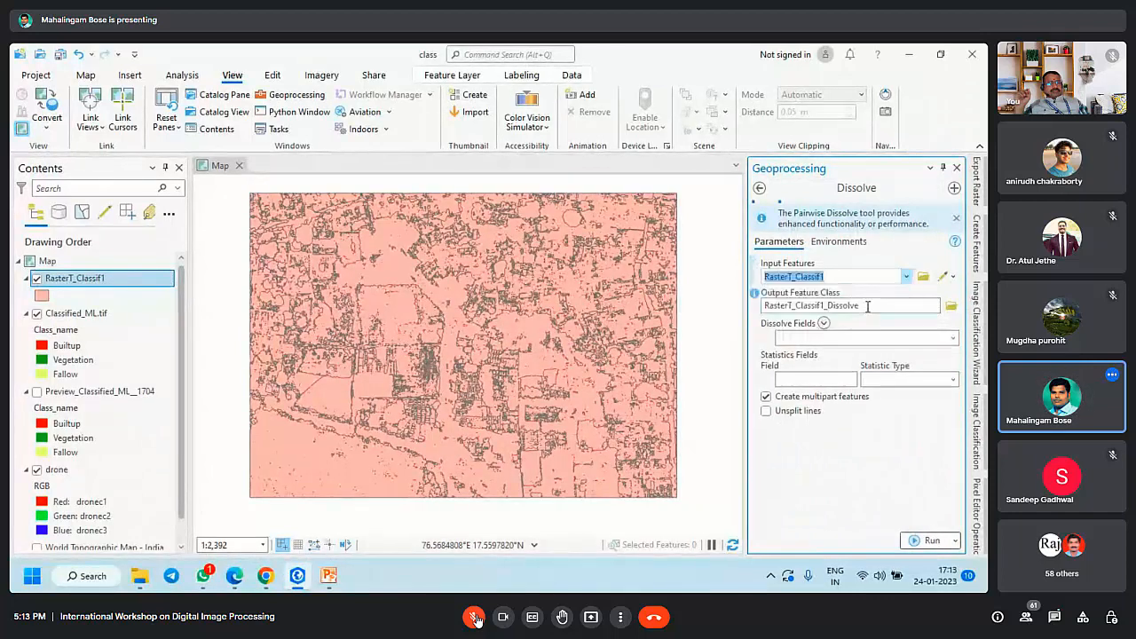
click(952, 338)
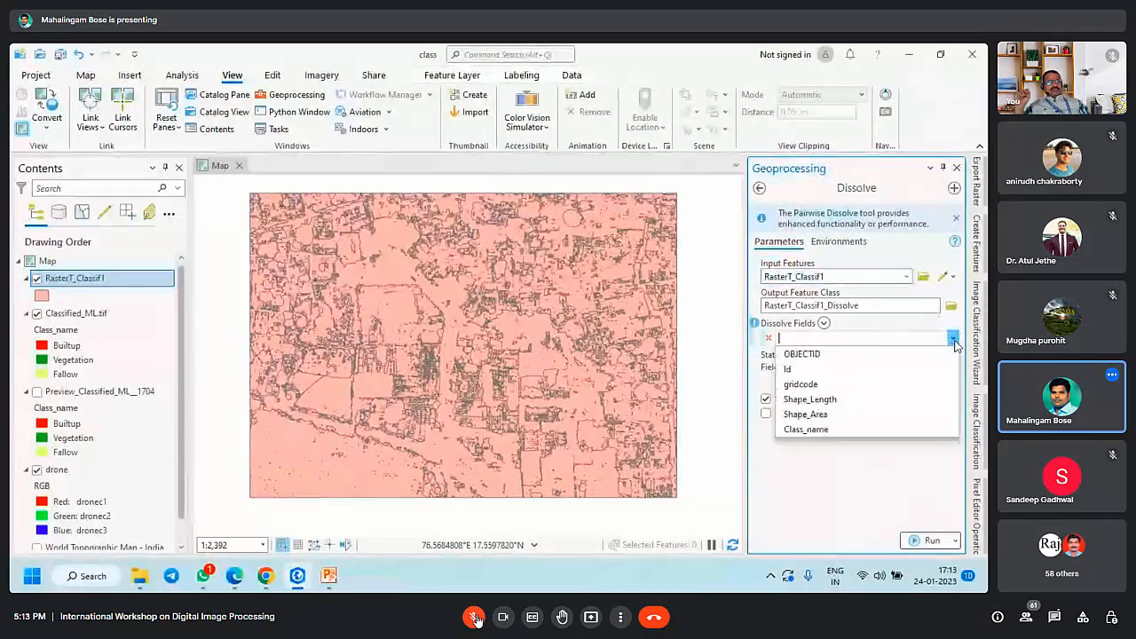
click(815, 430)
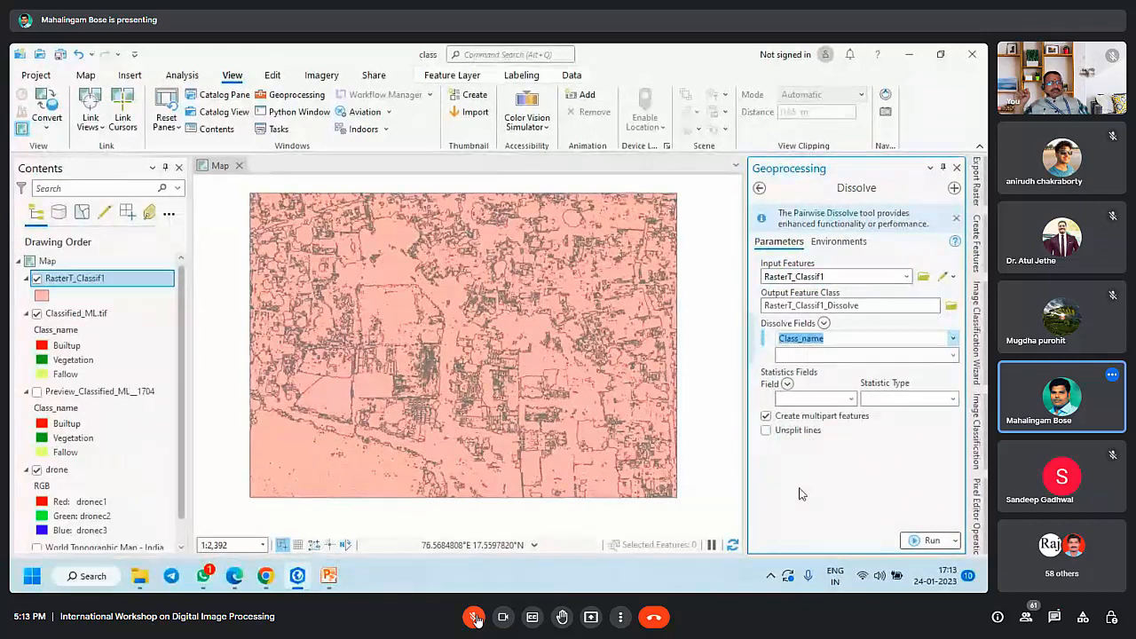
click(923, 540)
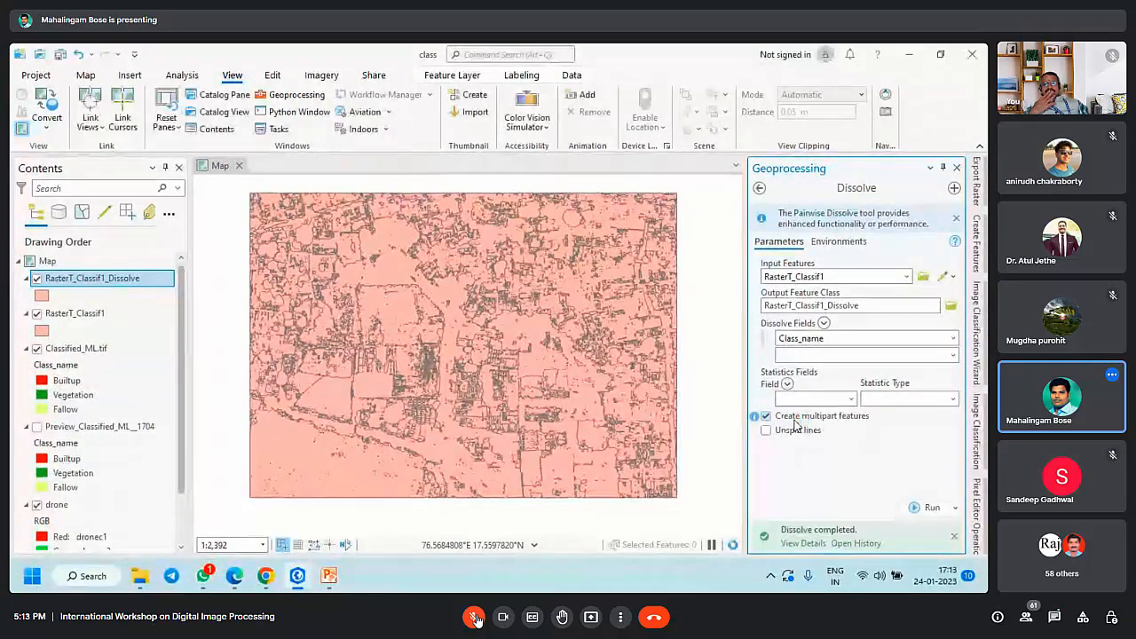
Step: Hide the RasterT_Classif1 layer and open the attribute table of RasterT_Classif1_Dissolve
click(36, 313)
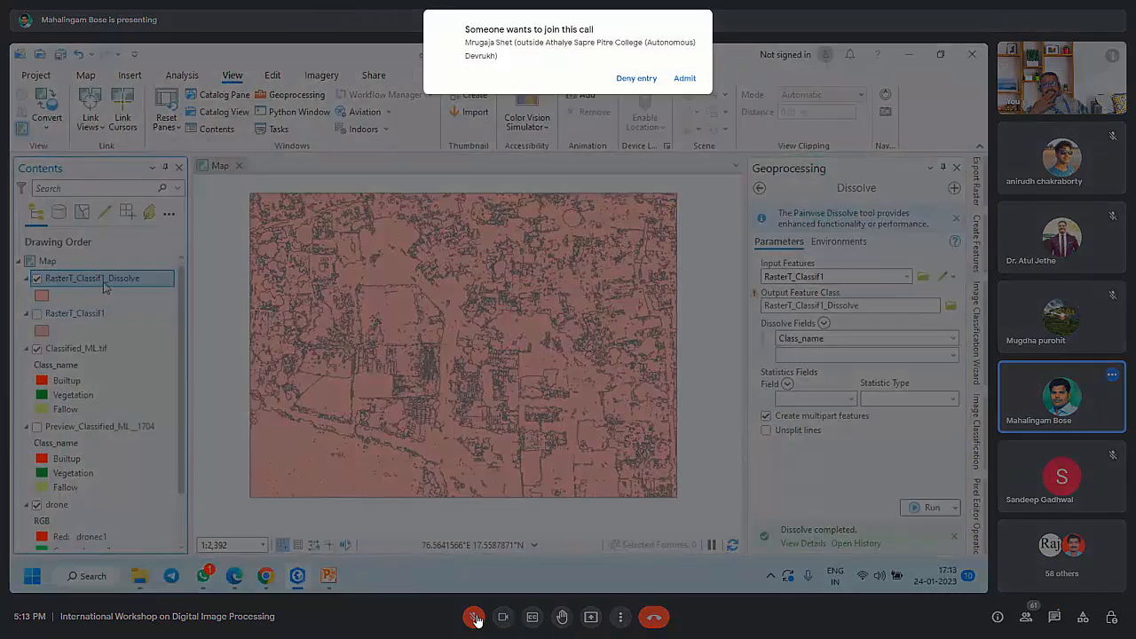
right_click(105, 285)
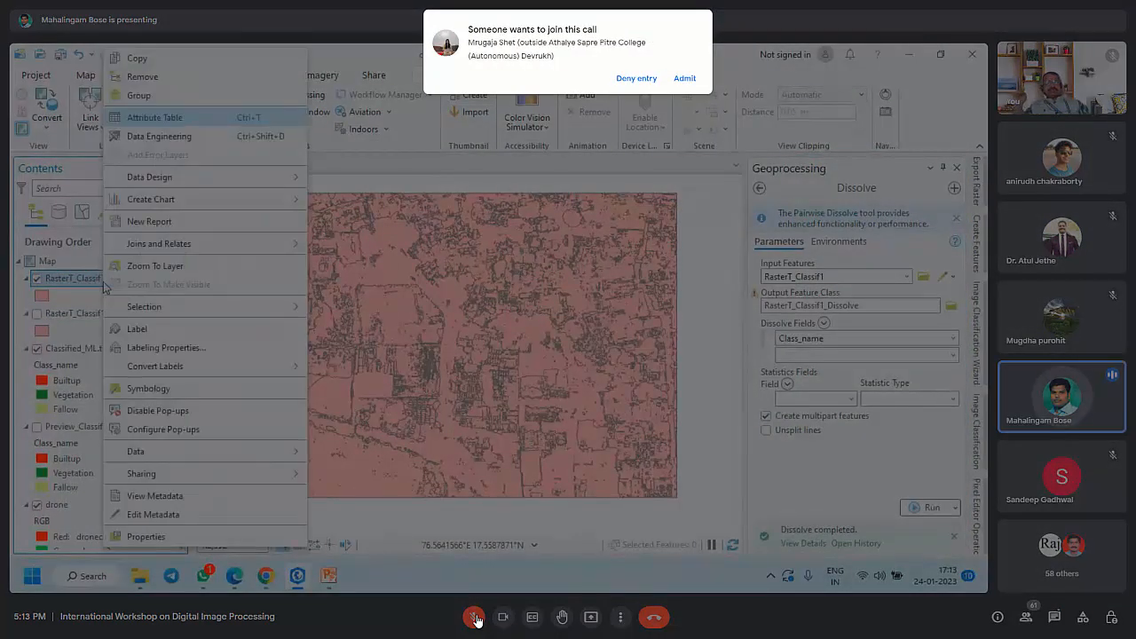
click(238, 263)
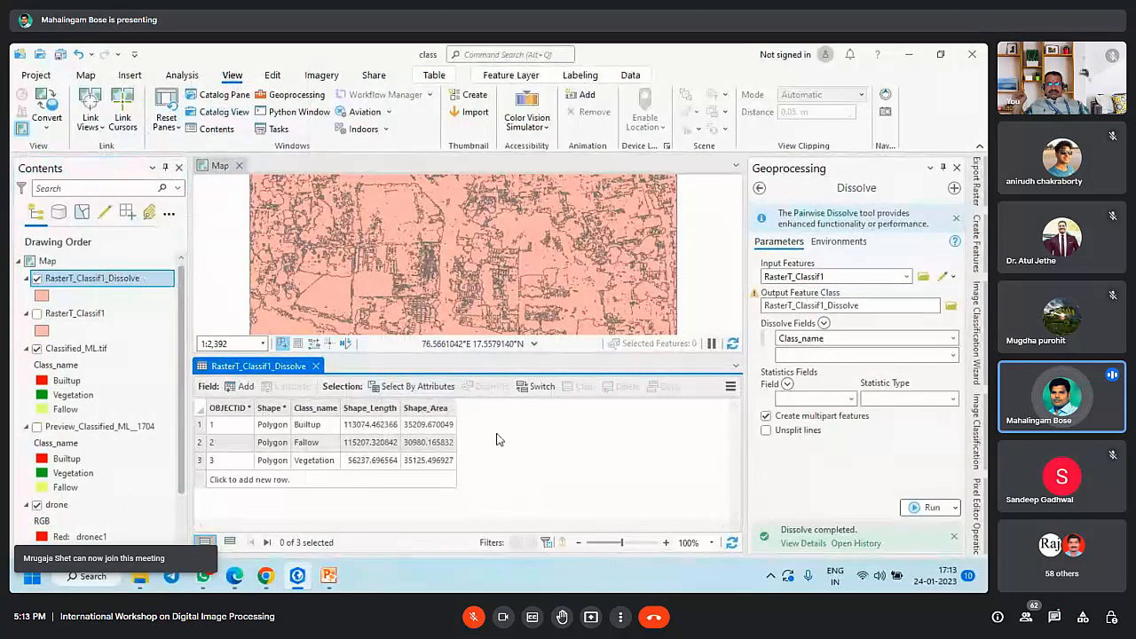
Step: Undock the dissolved layer's attribute table into its own floating window and widen the Shape column
drag(292, 371, 470, 262)
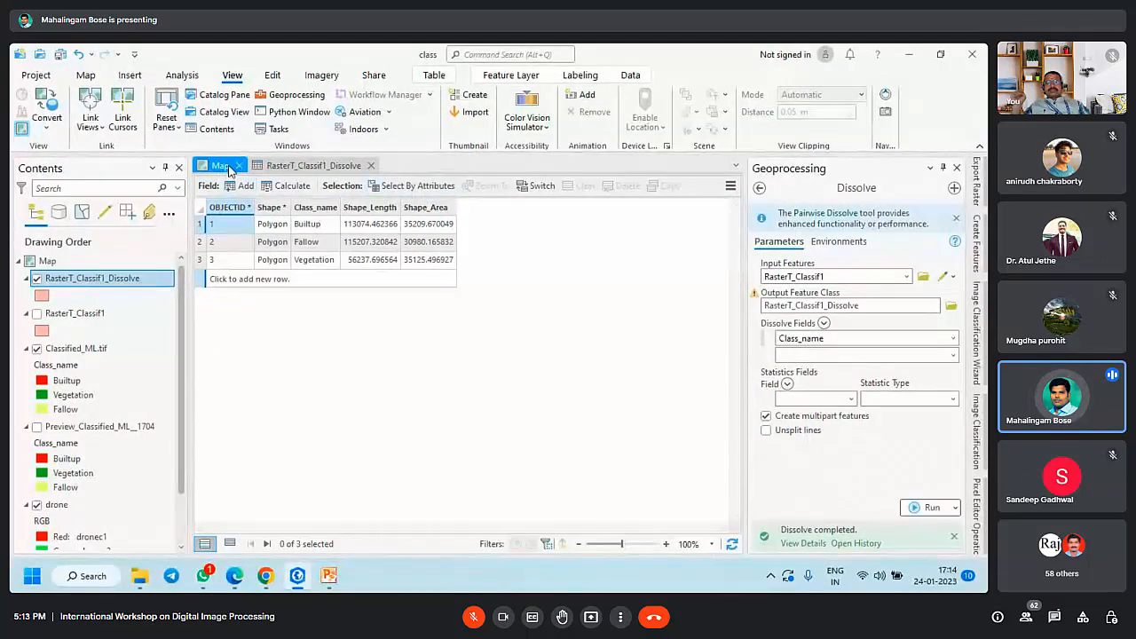
drag(312, 165, 381, 96)
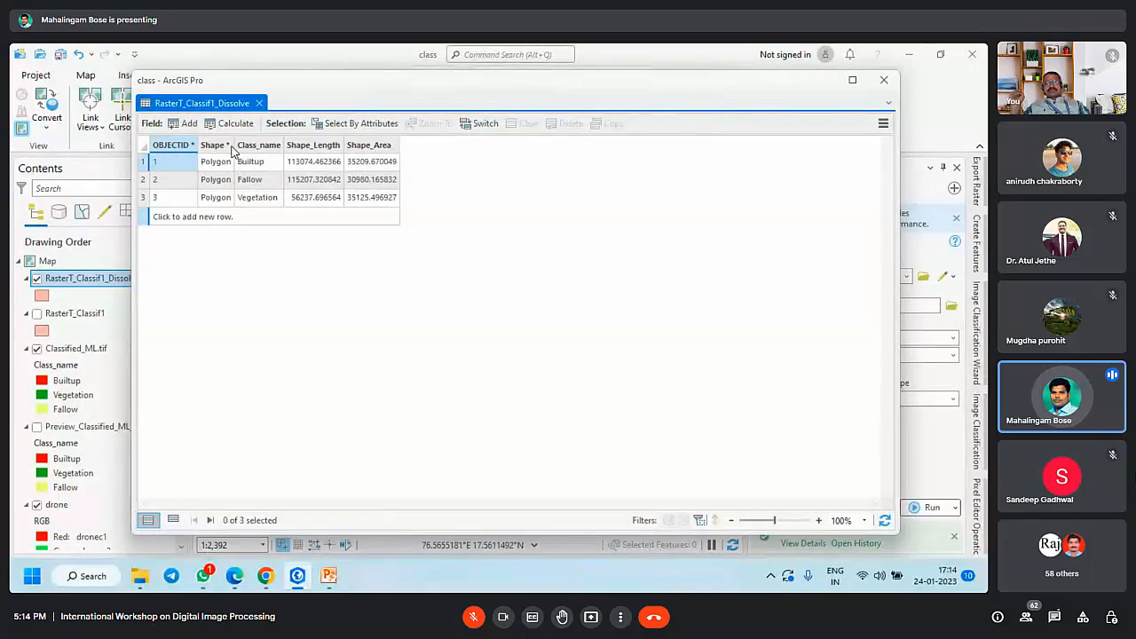
drag(234, 149, 247, 149)
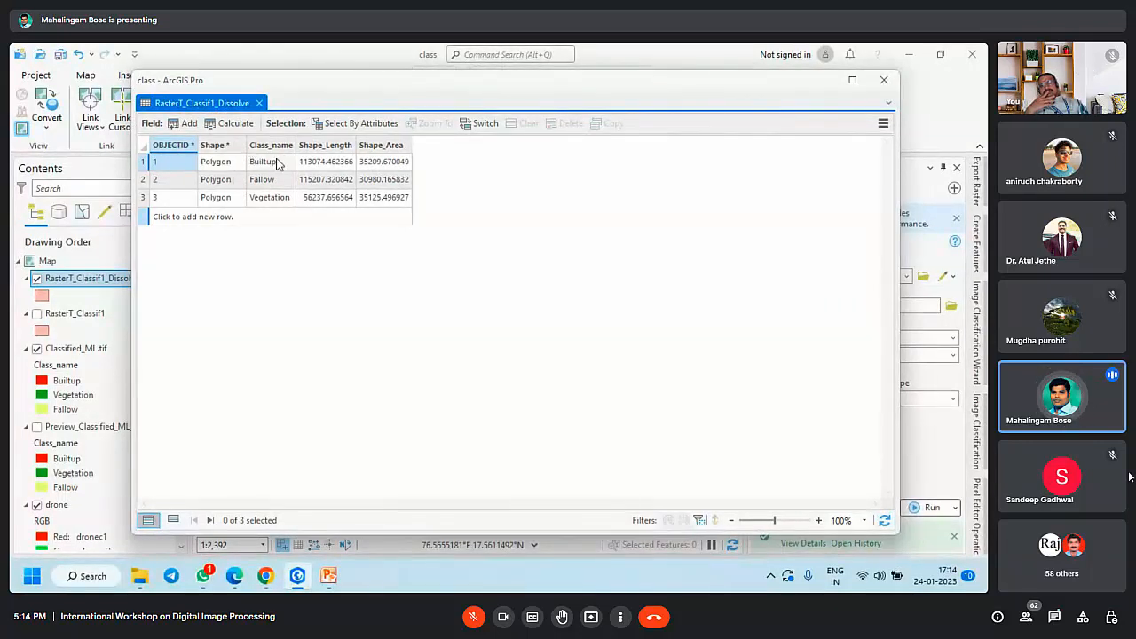
Step: Add a field named Area to the RasterT_Classif1_Dissolve table and save the field changes
click(189, 125)
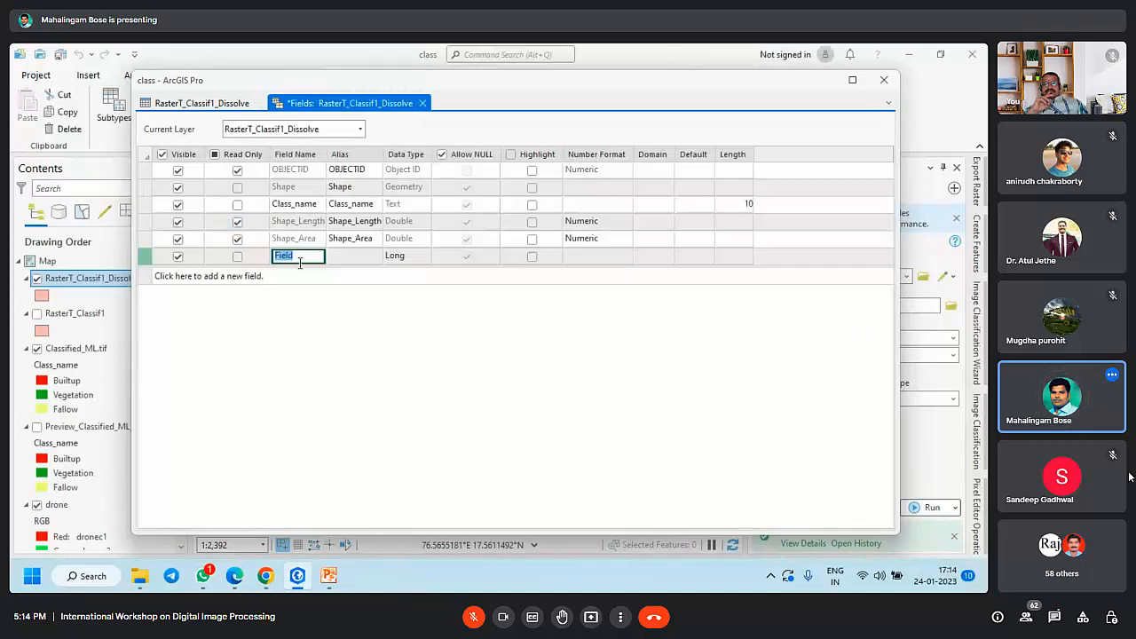
text(Area)
key(Return)
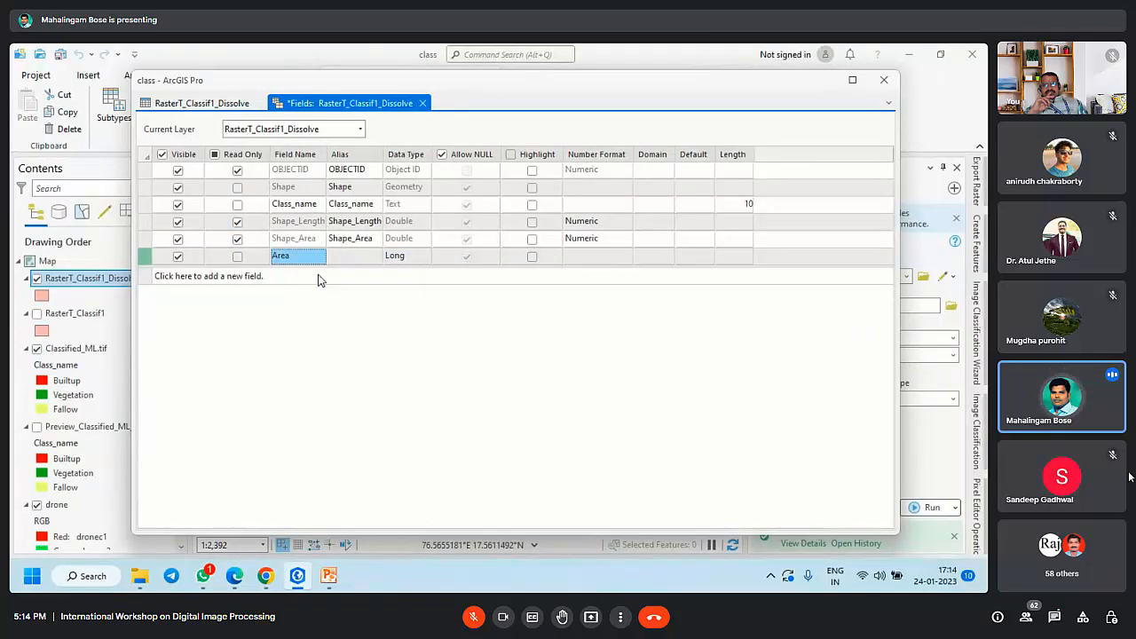
click(422, 103)
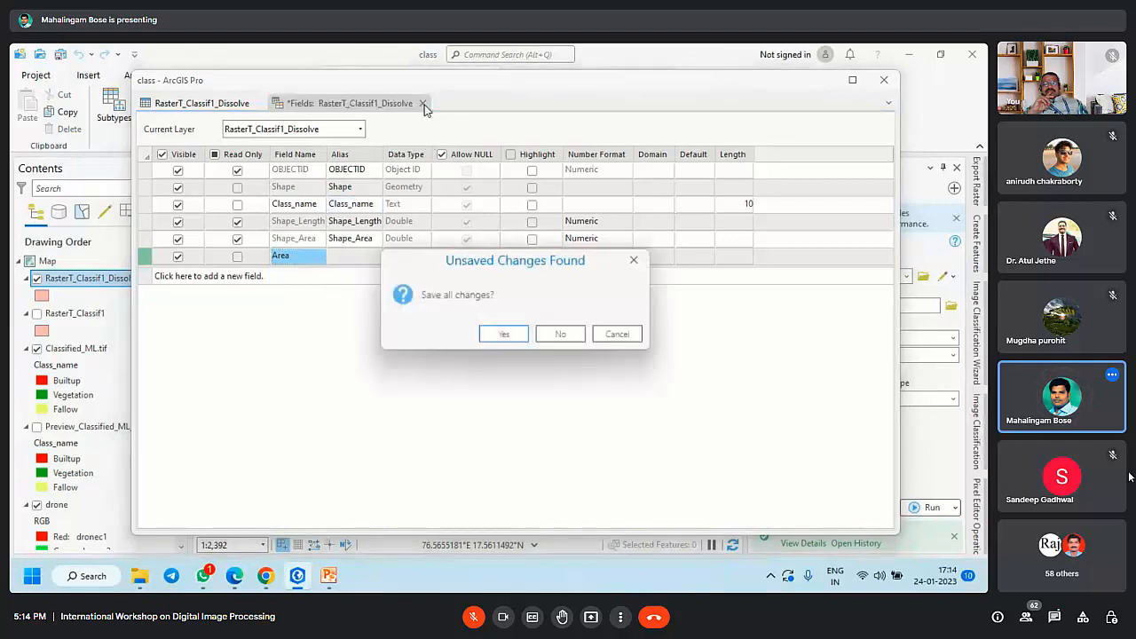
click(502, 332)
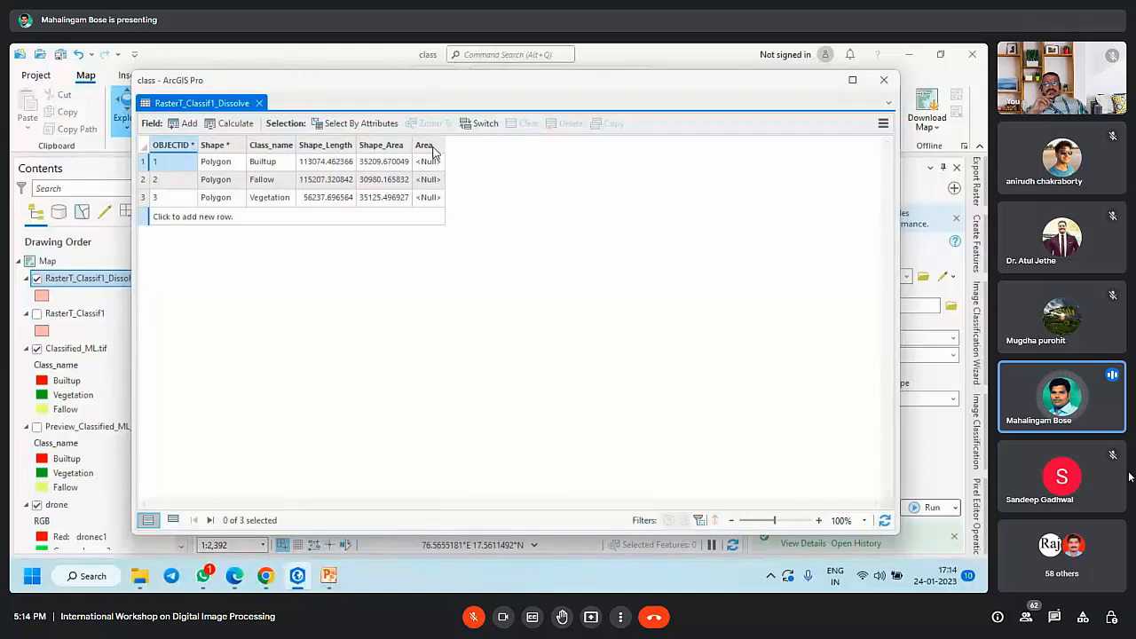
Step: Calculate the Area field's geometry as area in Square Kilometers, using the drone layer's WGS 1984 UTM Zone 43N coordinate system
right_click(431, 149)
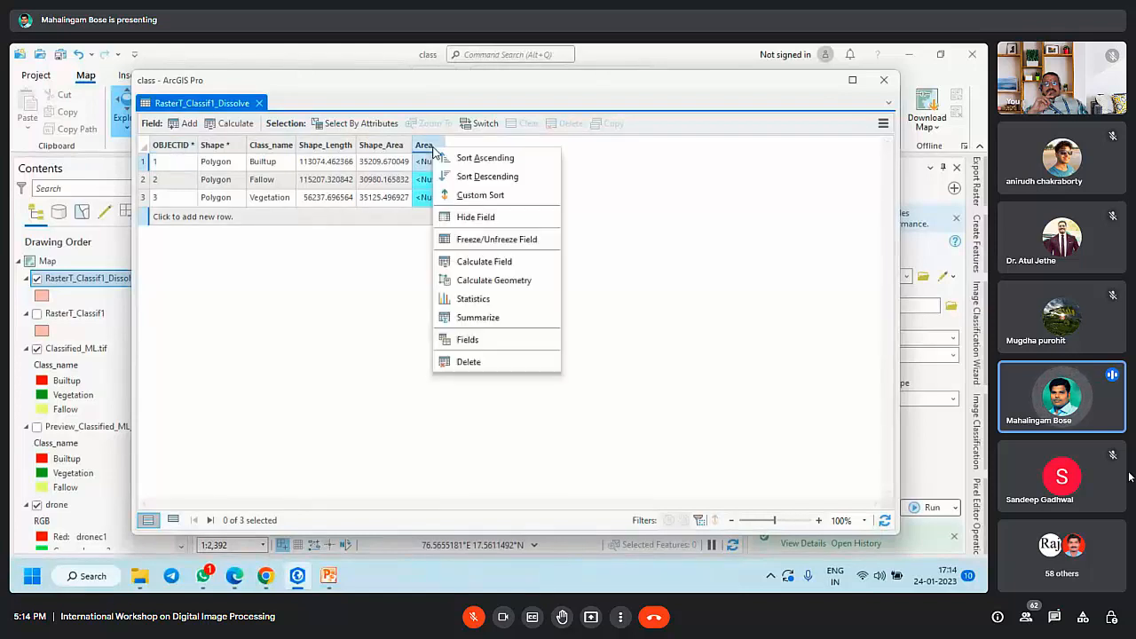
click(510, 282)
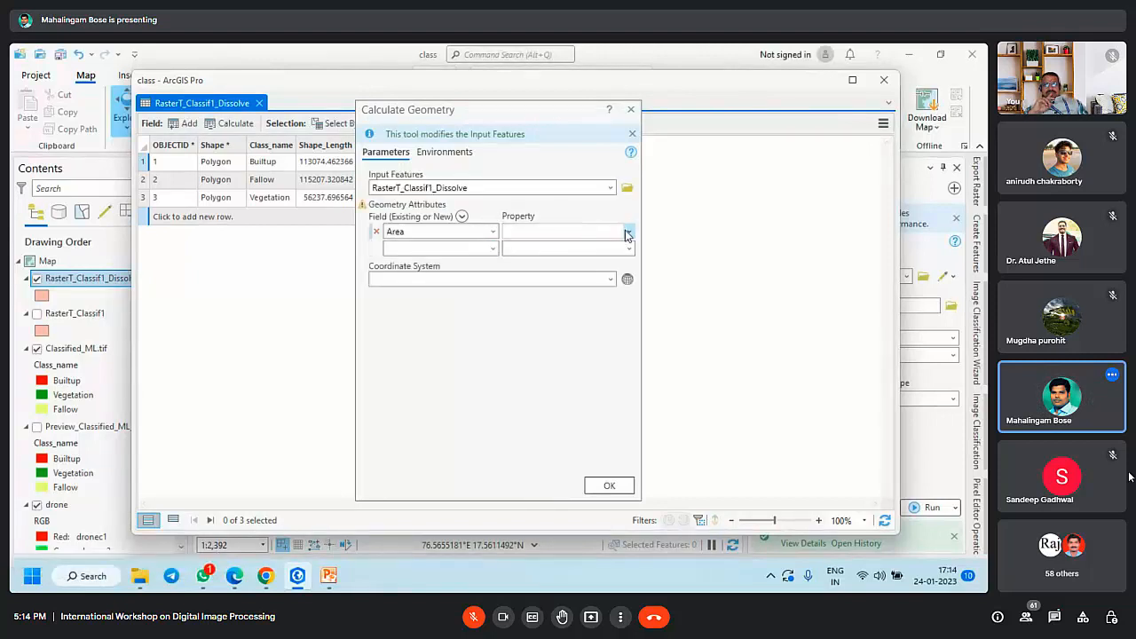
click(627, 233)
click(577, 248)
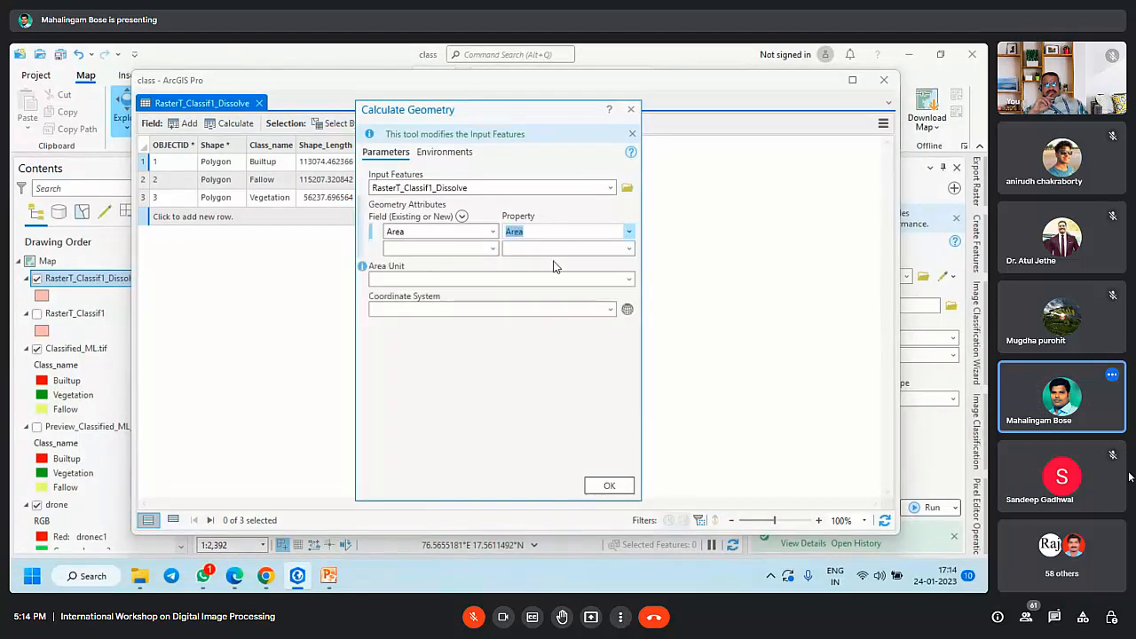
click(629, 281)
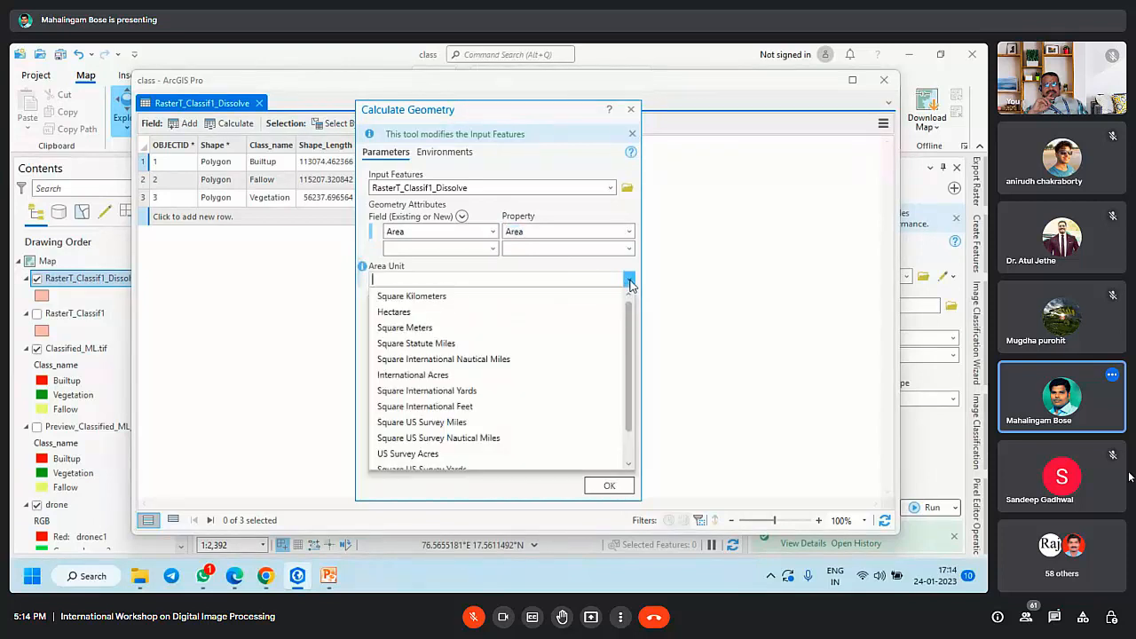
click(527, 296)
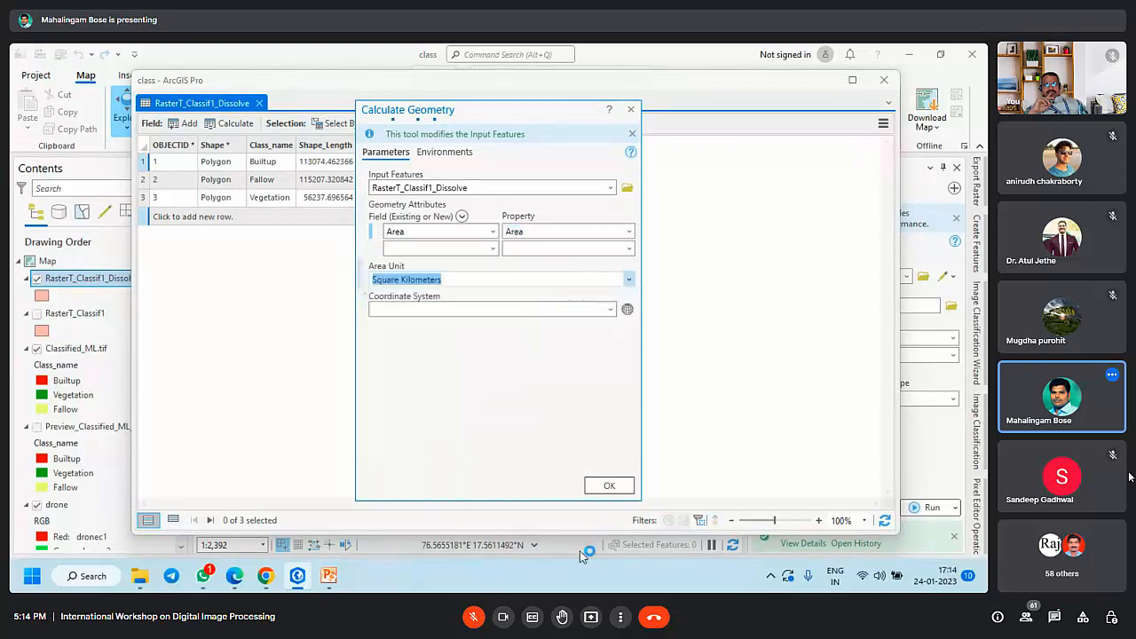
click(610, 309)
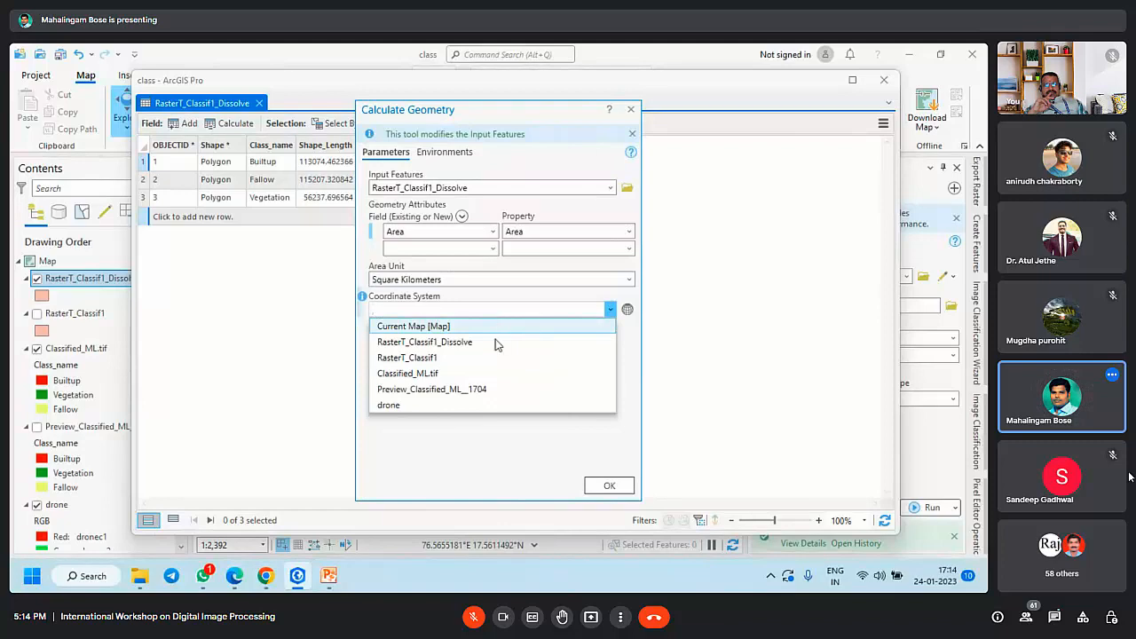
click(463, 406)
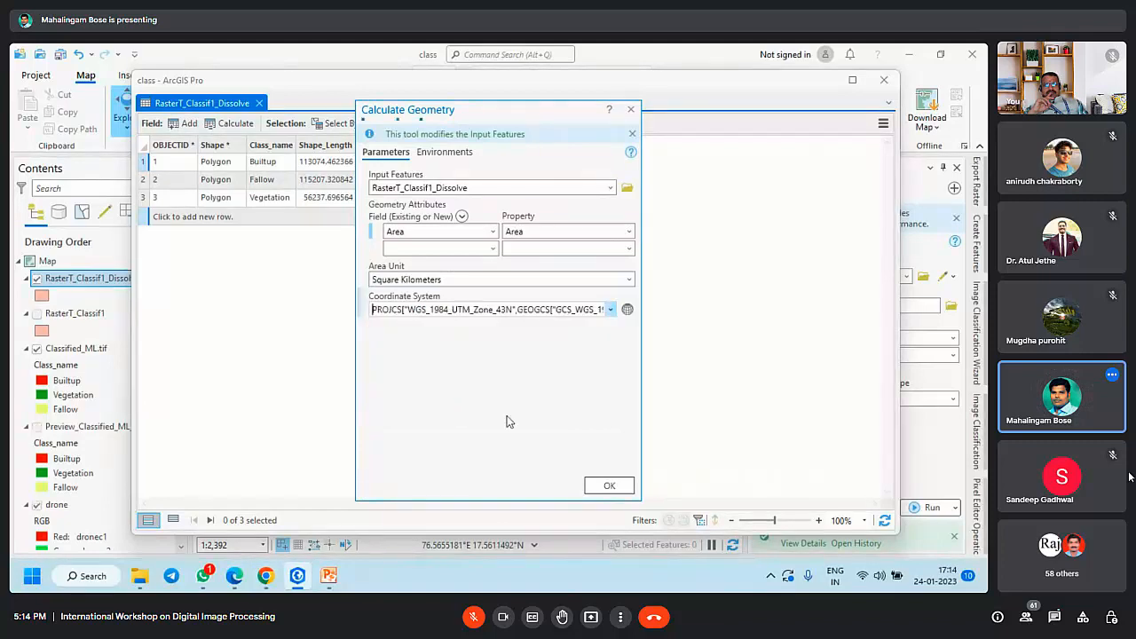
click(603, 487)
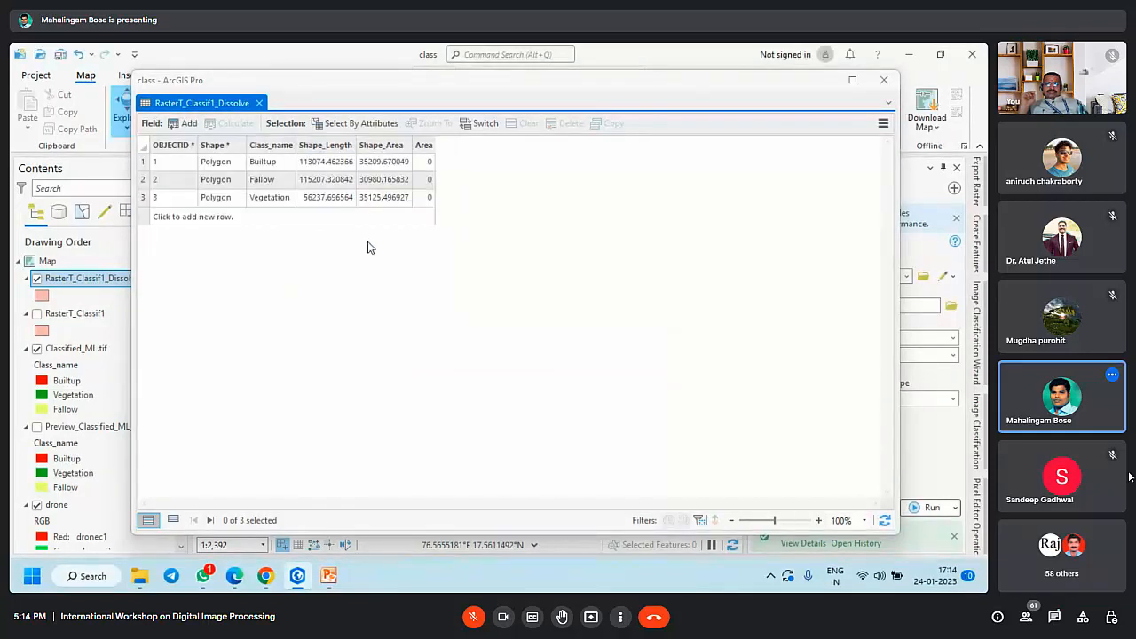
Step: Widen the Area column and select the Builtup row's Shape_Area value for comparison
click(424, 144)
drag(434, 146, 457, 148)
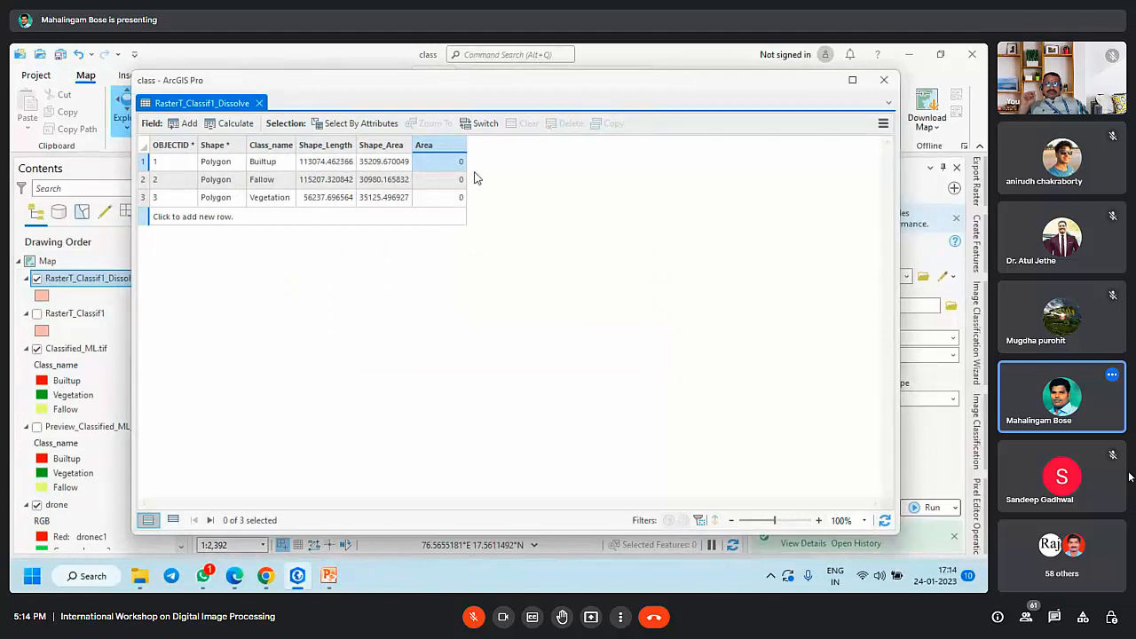
click(393, 164)
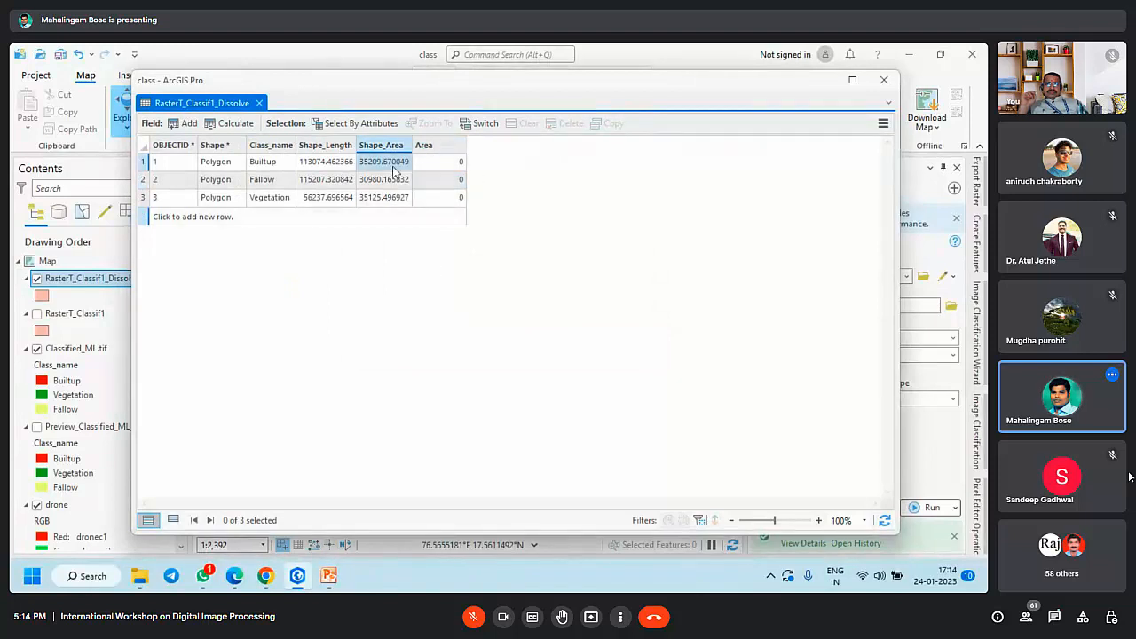
Step: Run Calculate Geometry again on the Area field with the Area property and the WGS_1984_UTM_Zone_43N coordinate system
click(438, 147)
right_click(440, 147)
click(483, 279)
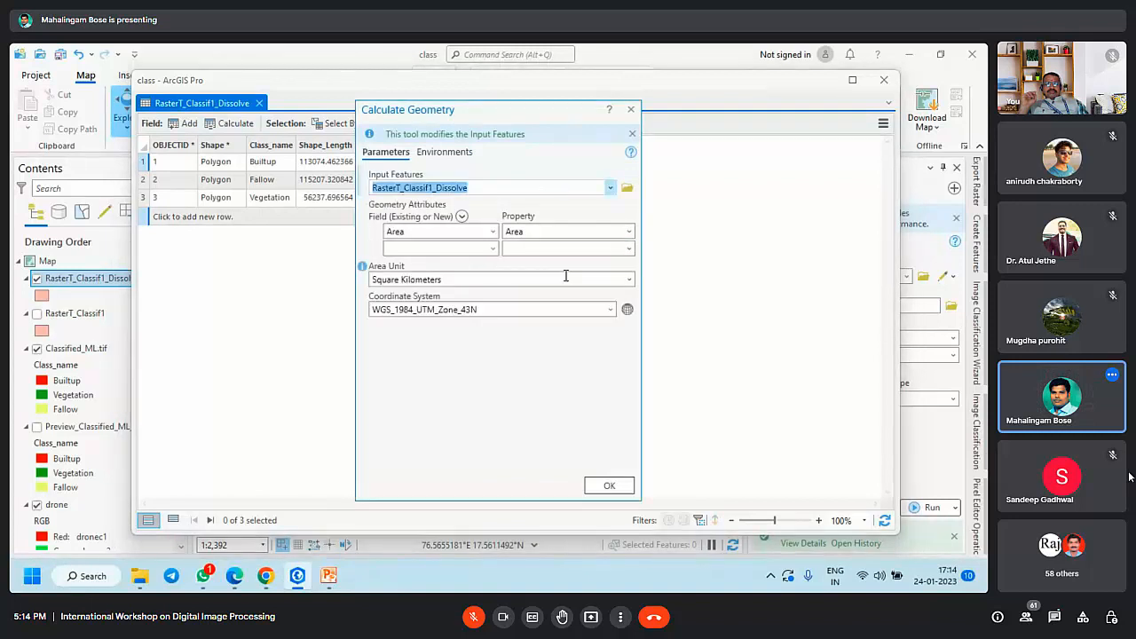
click(608, 488)
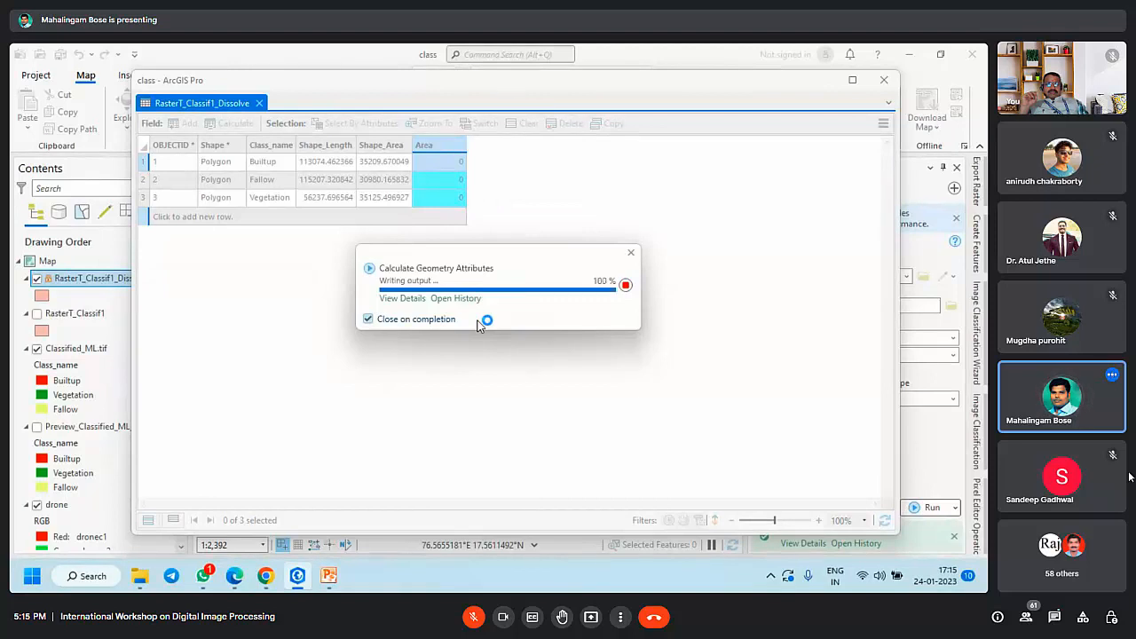
Step: Add a field named Area_1 with the Double data type to the RasterT_Classif1_Dissolve table
click(438, 148)
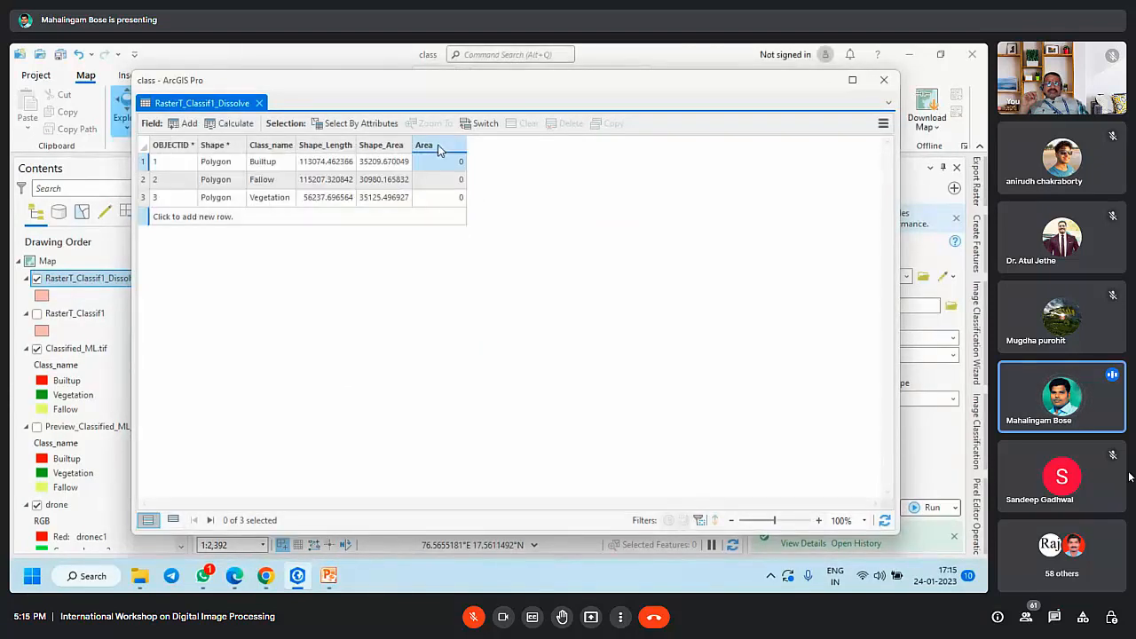
click(186, 124)
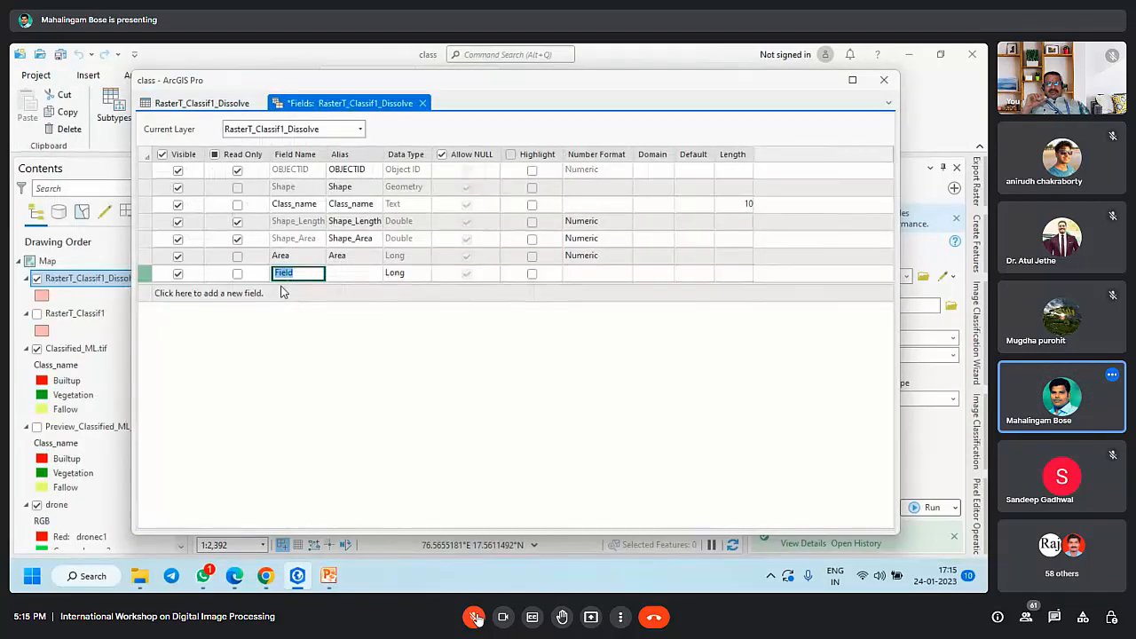
text(Area_1)
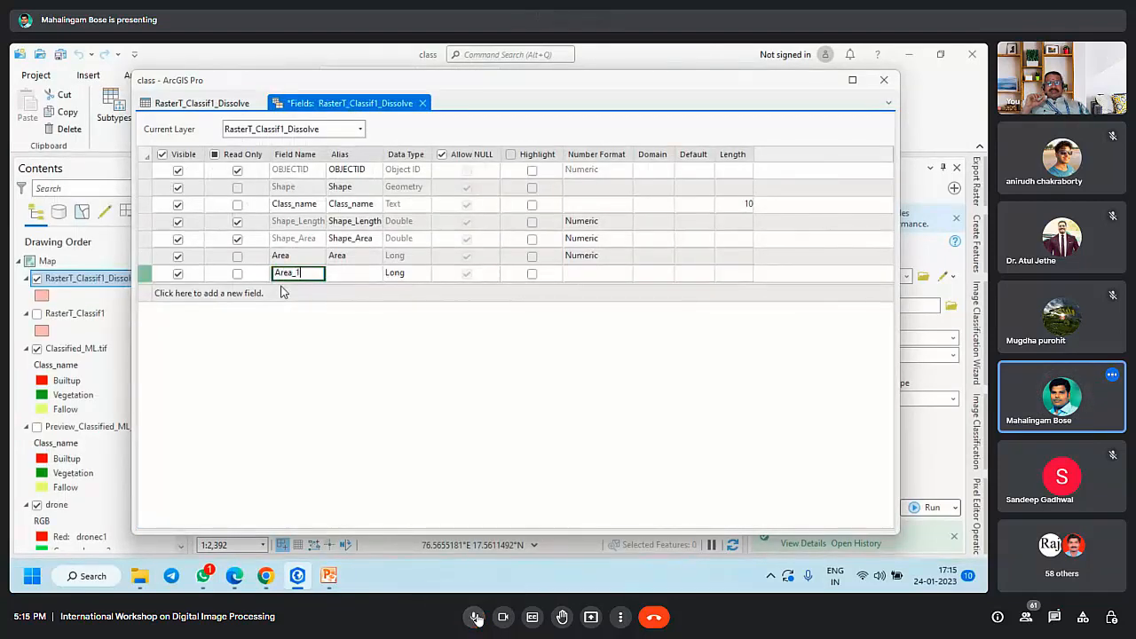
click(419, 278)
click(422, 275)
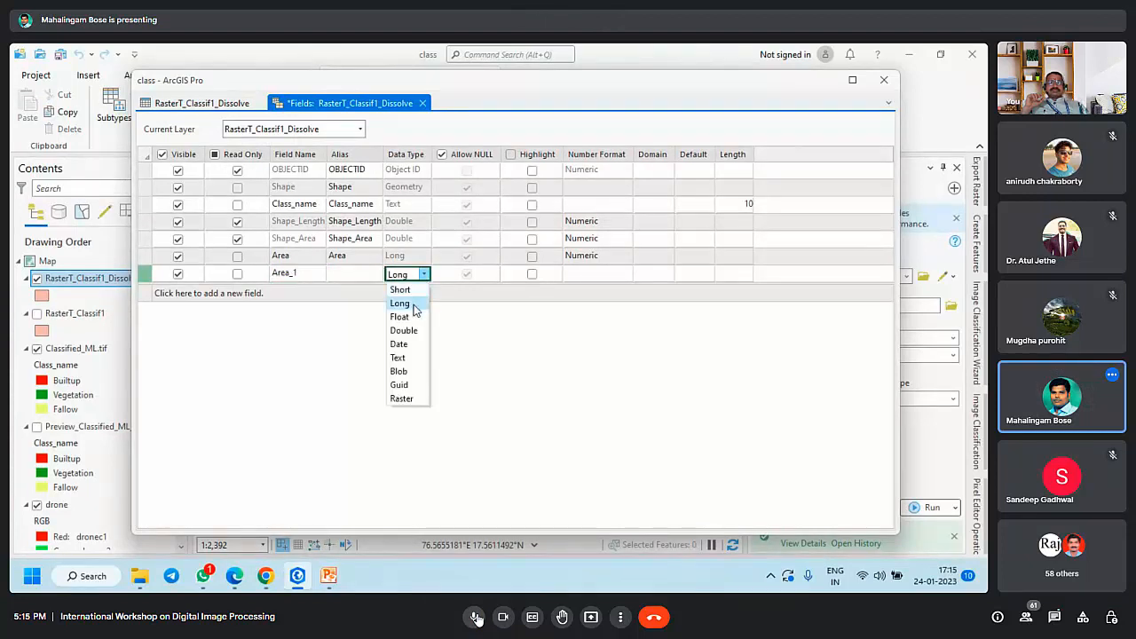
click(408, 333)
Step: Give the Area_1 field a Numeric number format with 6 decimal places, save the field changes and close the Fields view
click(585, 275)
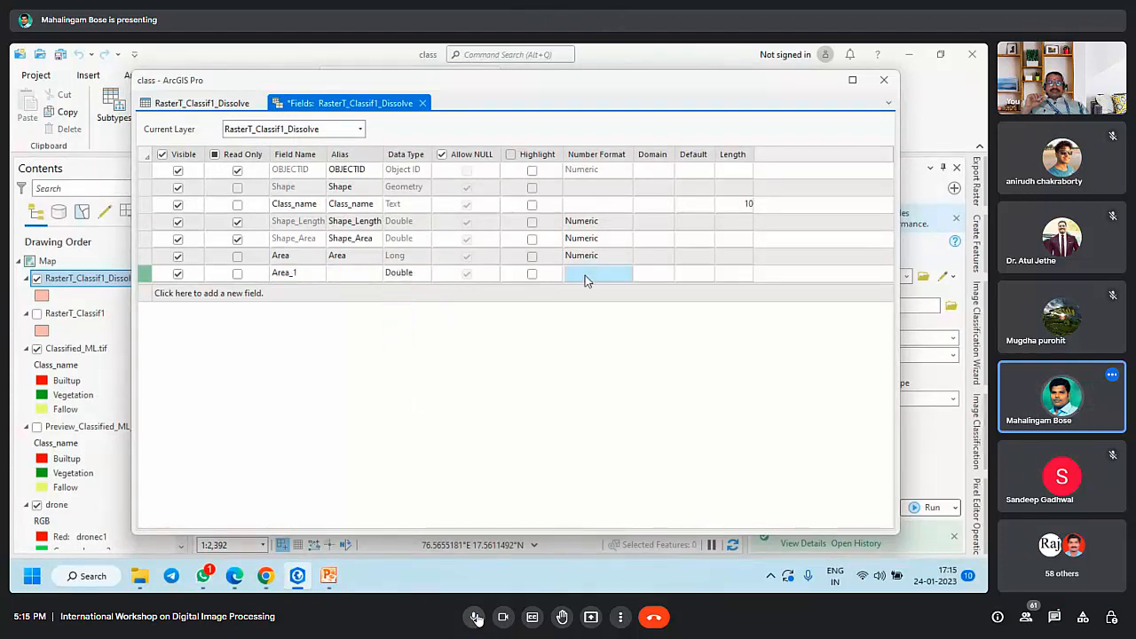
click(626, 275)
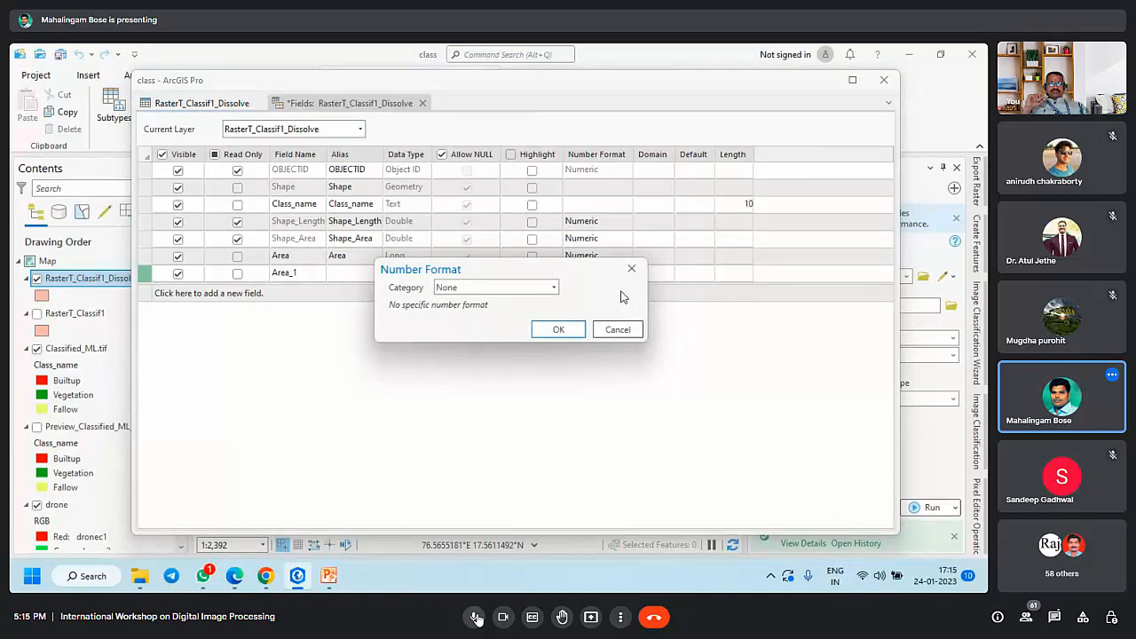
click(494, 288)
click(507, 330)
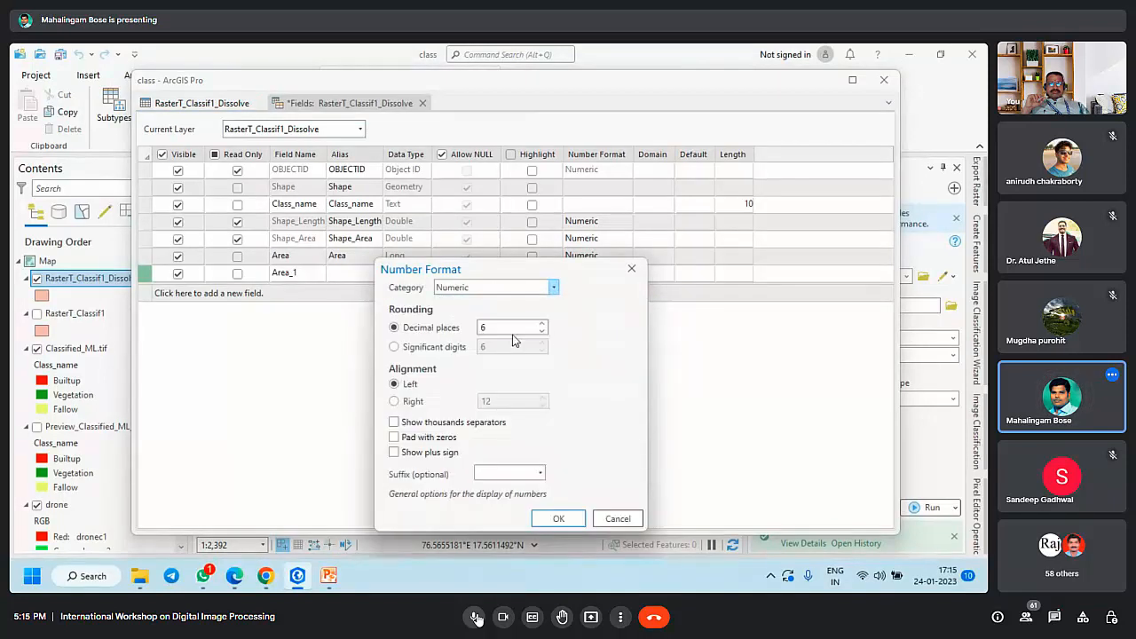
click(538, 522)
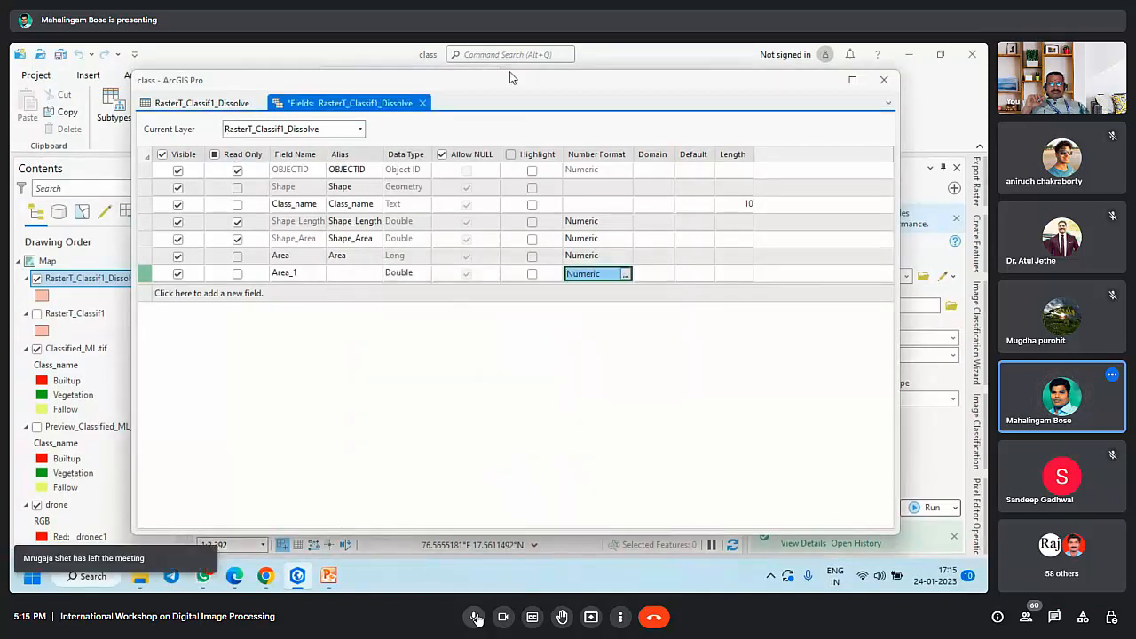
drag(510, 77, 501, 157)
click(578, 113)
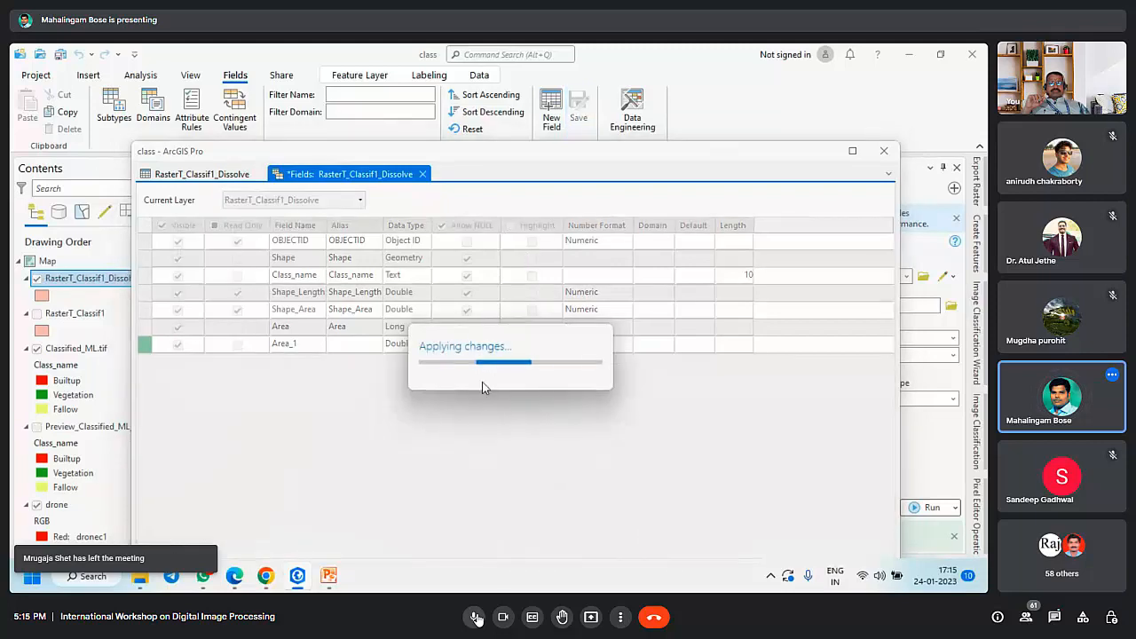
click(420, 175)
Step: Calculate the Area_1 field's geometry as area in Square Kilometers, using the WGS_1984_UTM_Zone_43N coordinate system
right_click(484, 220)
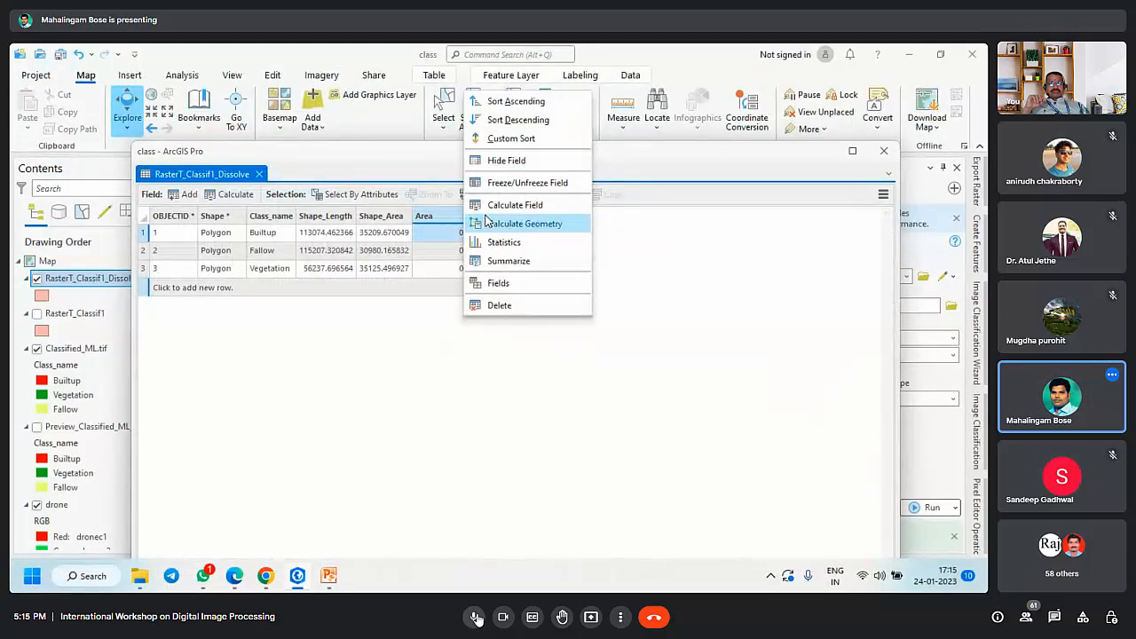
click(486, 222)
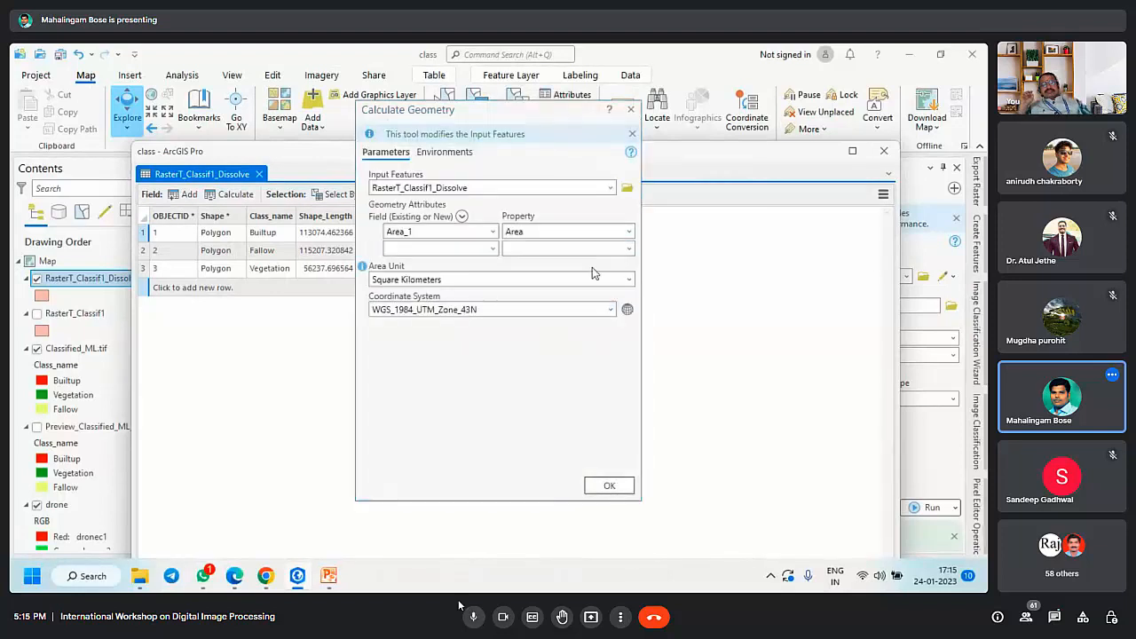
click(607, 486)
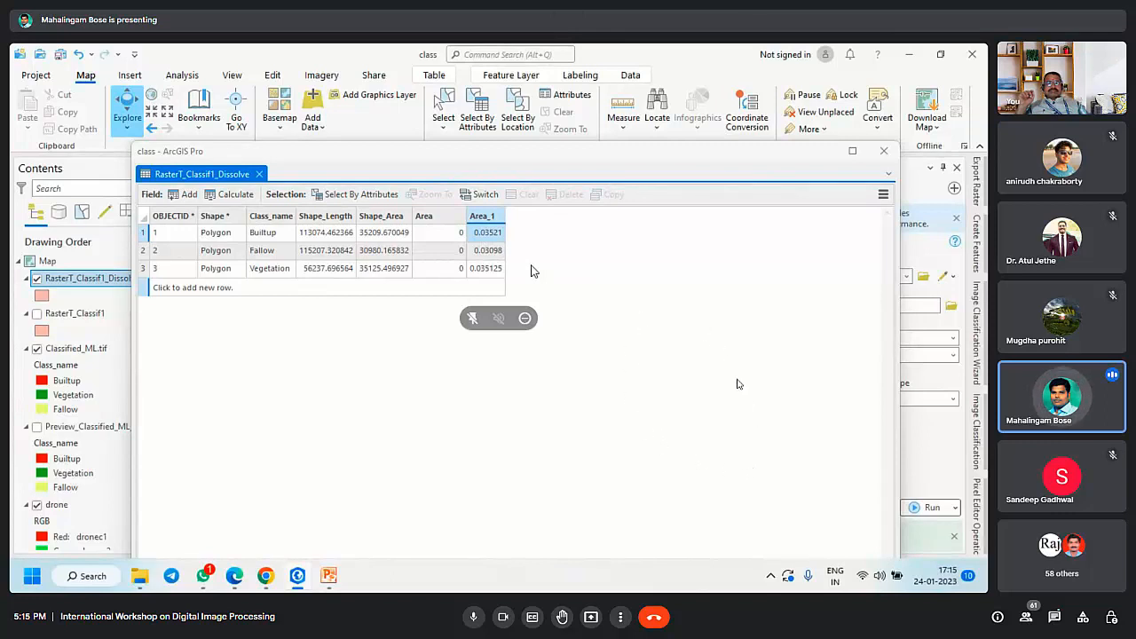
Step: Recalculate the Area_1 field's geometry as area in Hectares with WGS_1984_UTM_Zone_43N, and close the attribute table
right_click(483, 217)
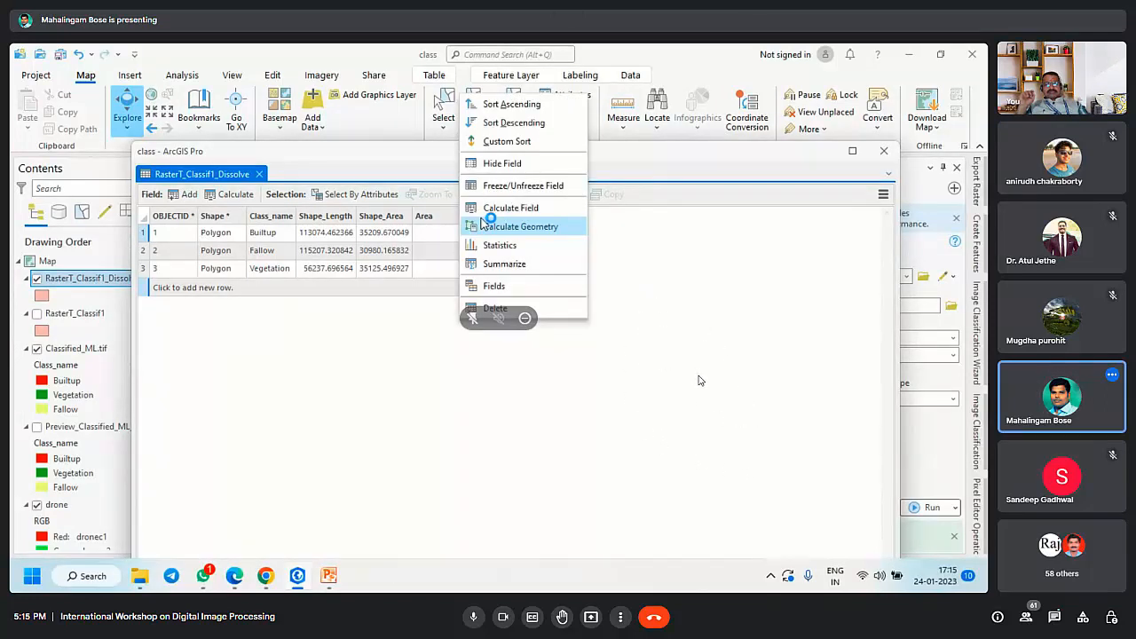
click(509, 226)
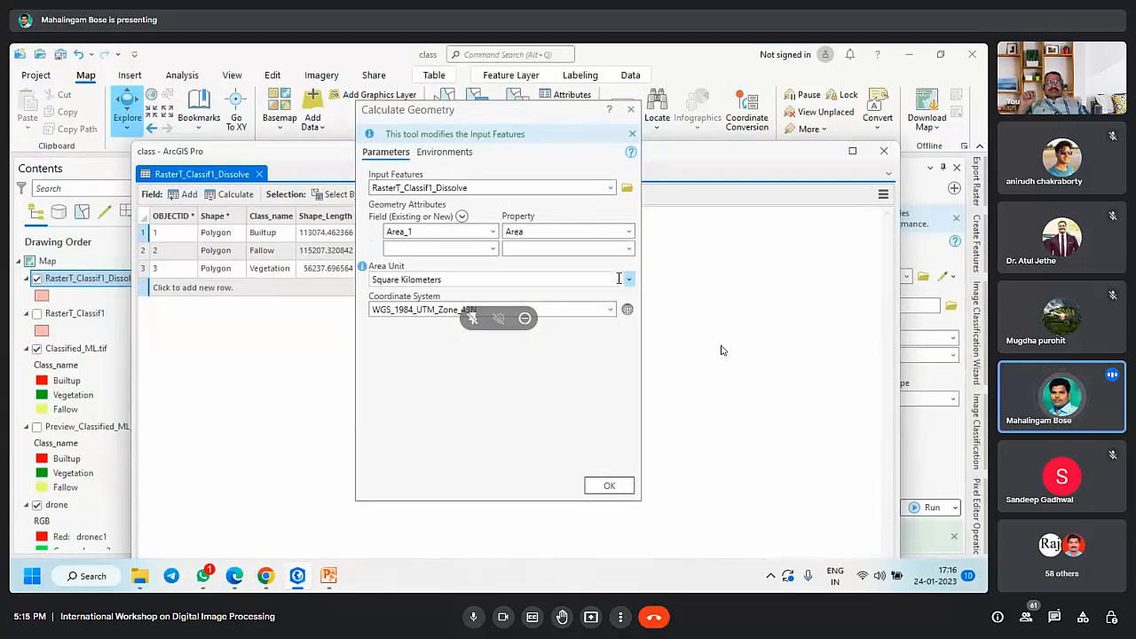
click(627, 279)
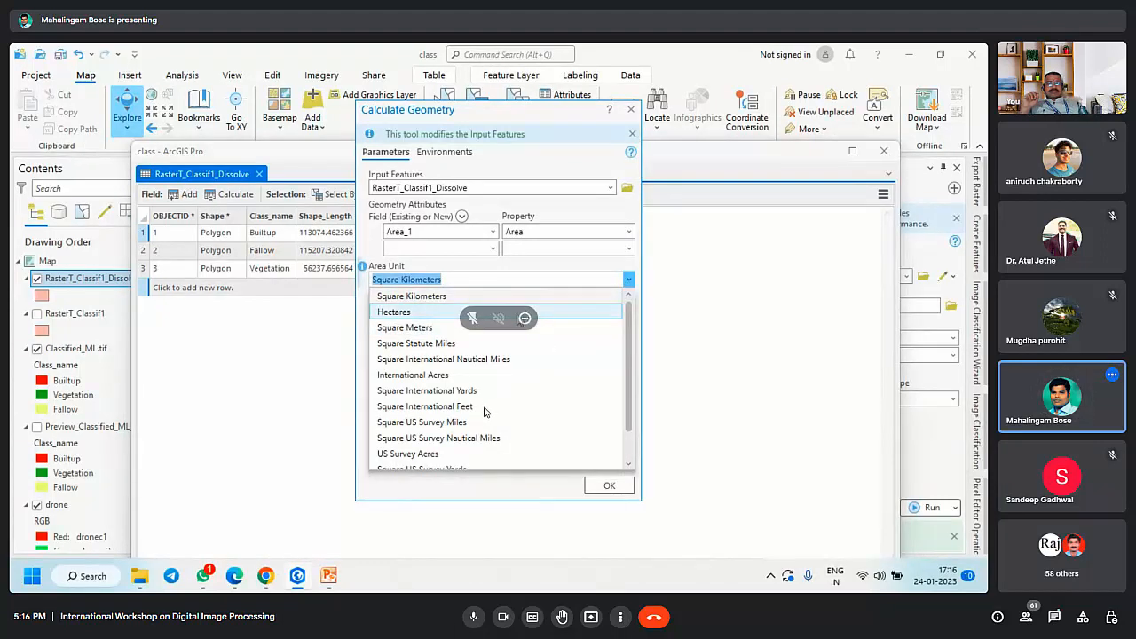
click(517, 315)
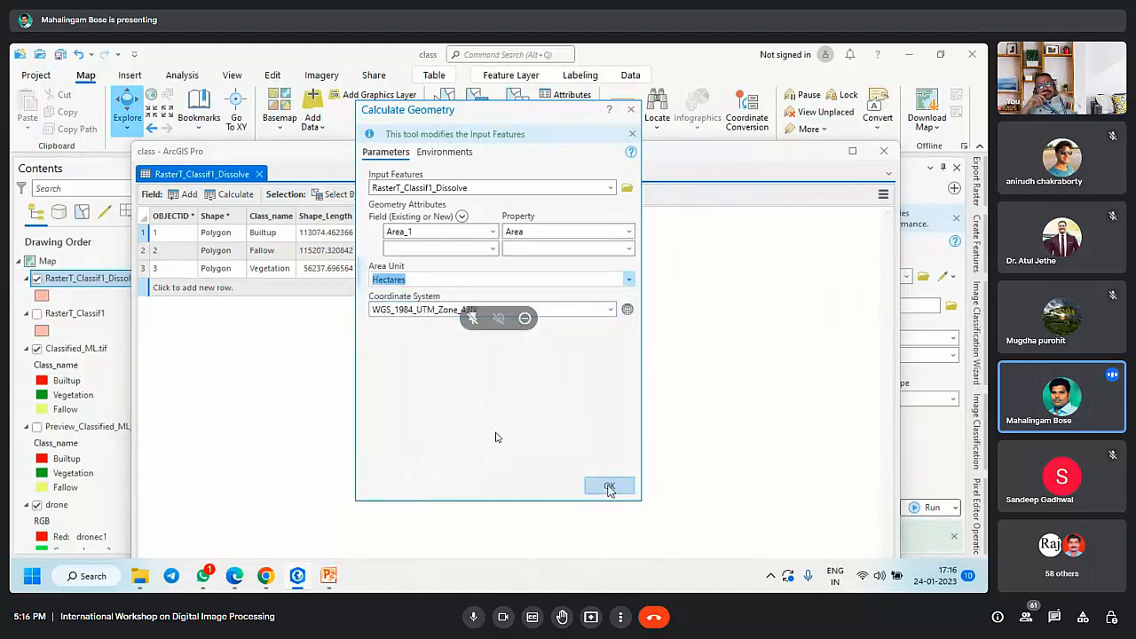
click(609, 487)
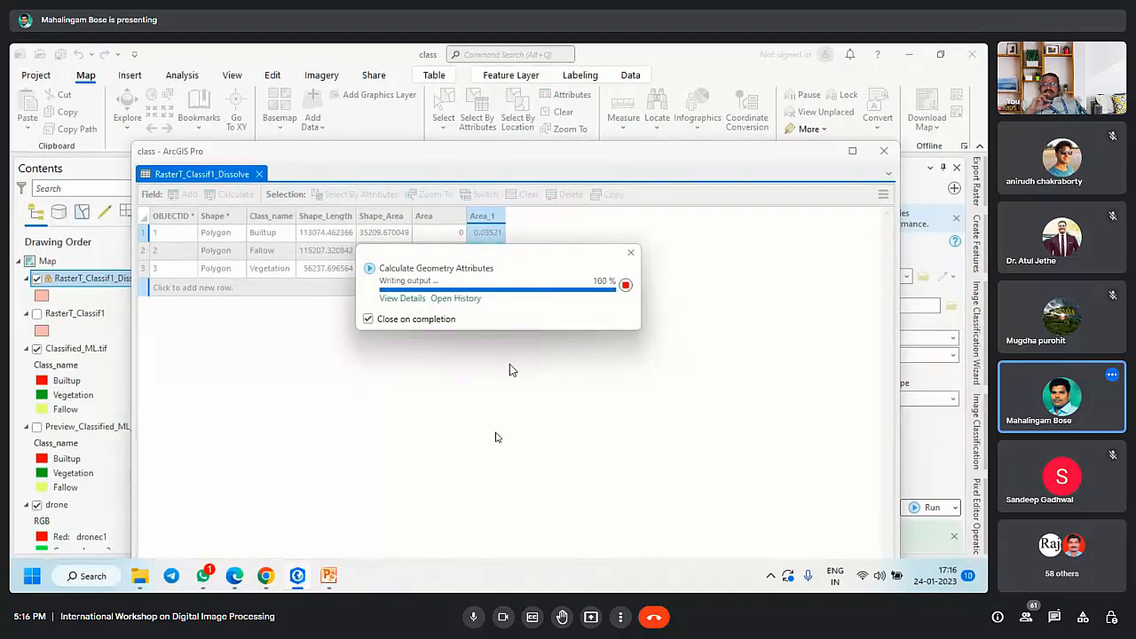
click(489, 232)
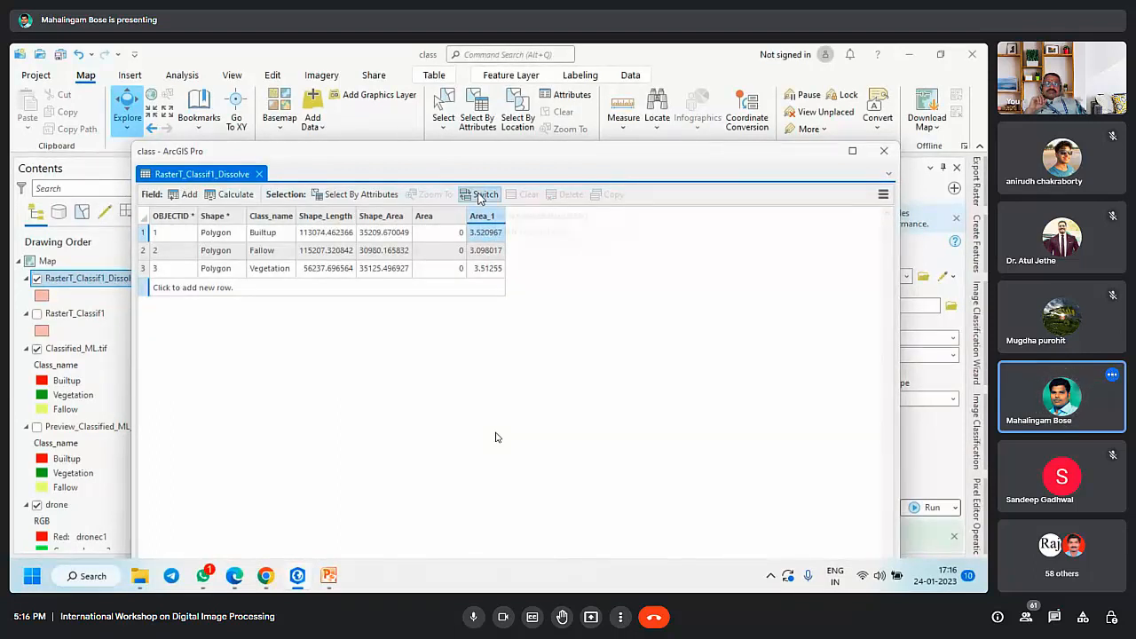
click(881, 153)
Step: Symbolize the RasterT_Classif1_Dissolve layer with Unique Values based on the Class_name field
right_click(113, 282)
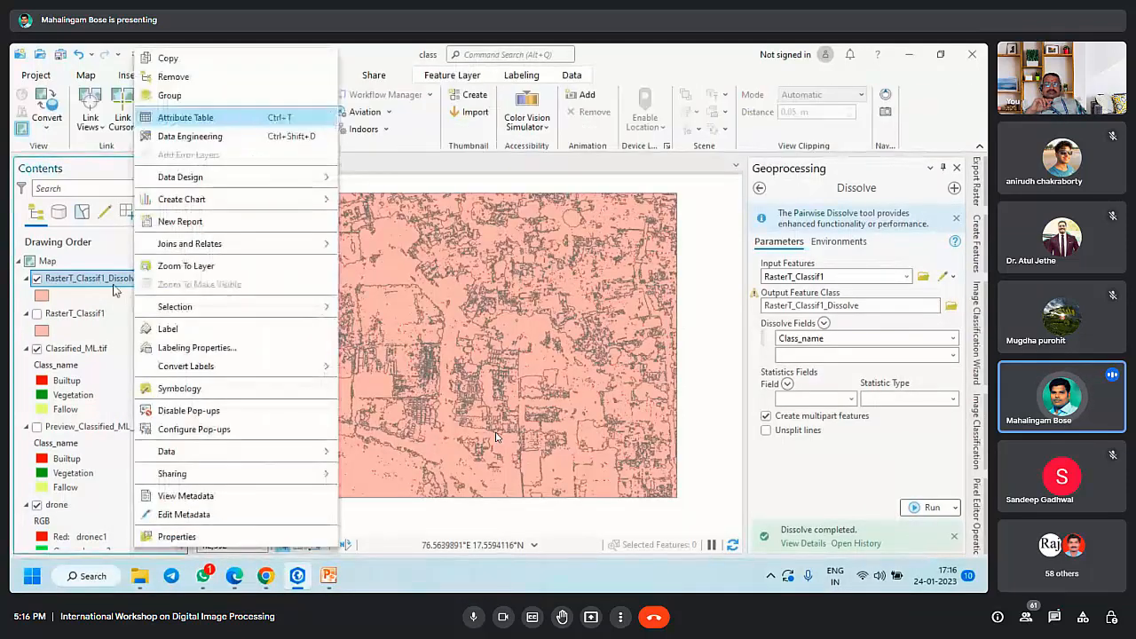
click(182, 388)
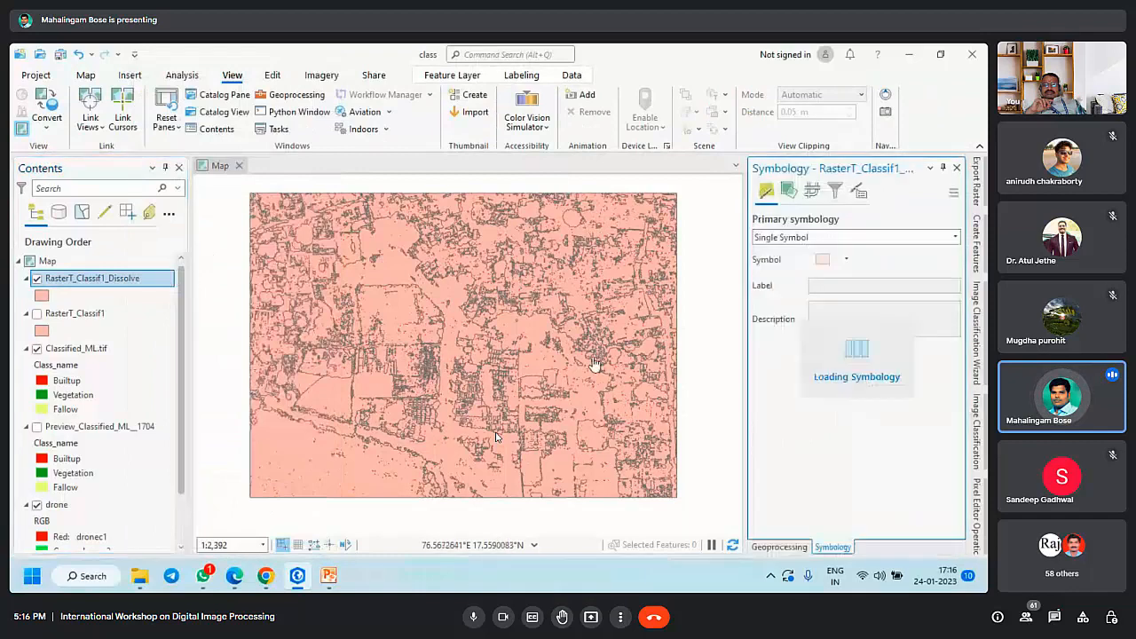
click(894, 238)
click(901, 315)
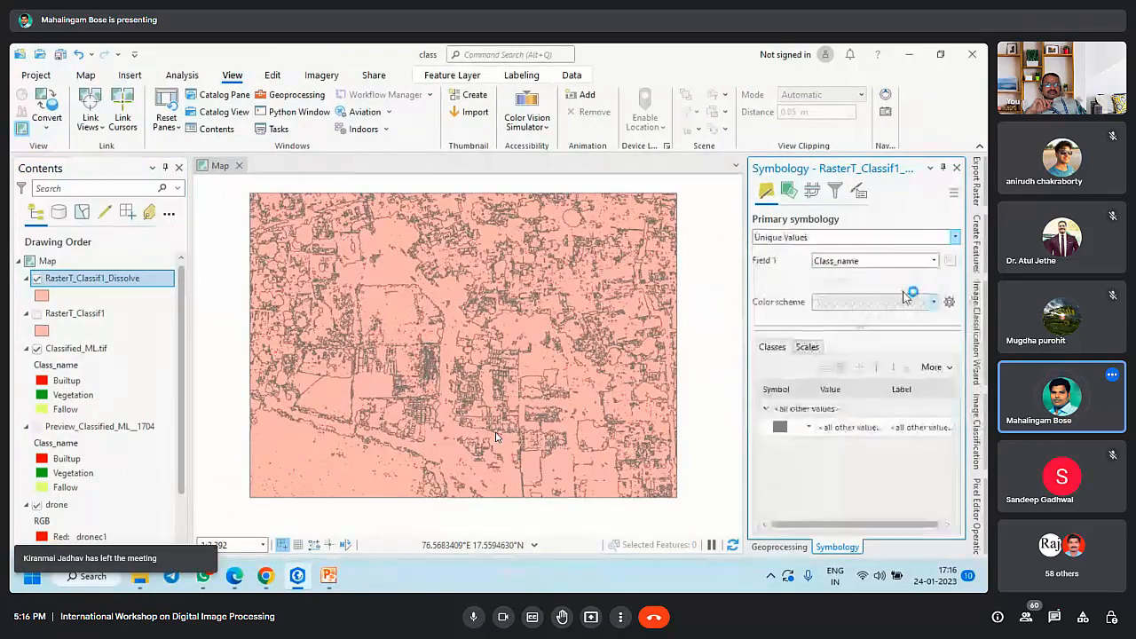
click(934, 261)
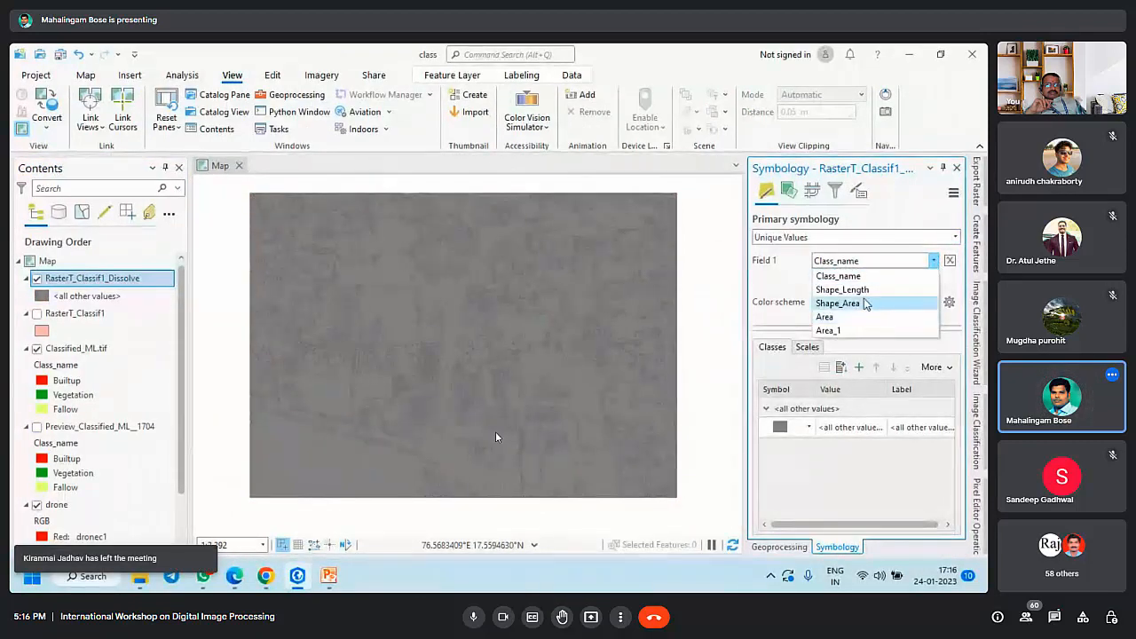
click(838, 276)
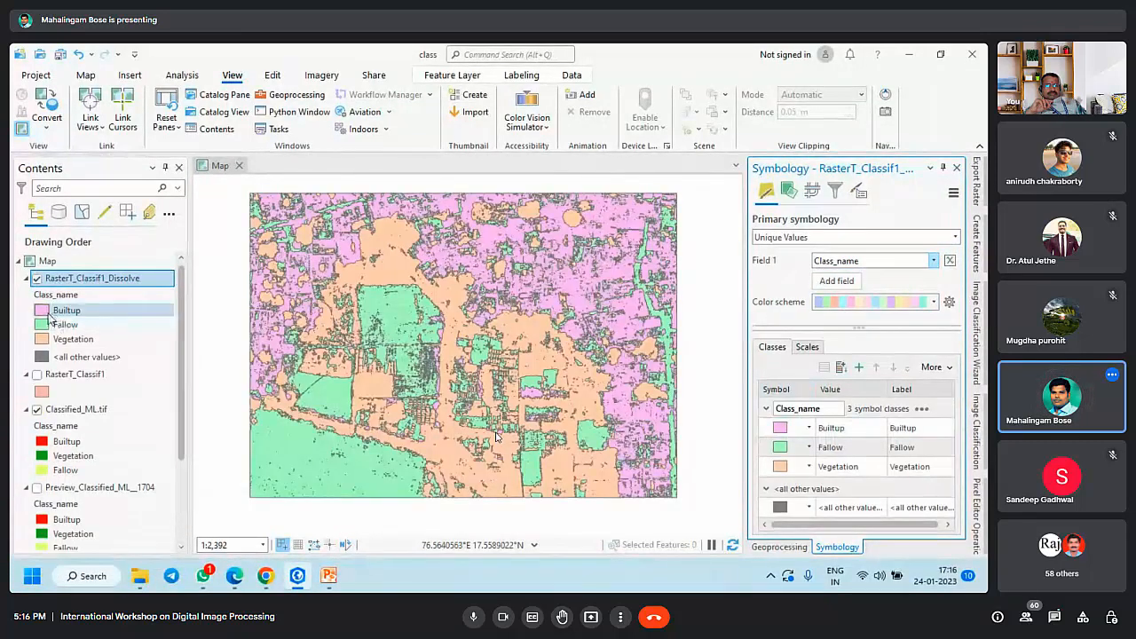
Step: Color the dissolved layer's classes red for Builtup, yellow-green for Fallow and green for Vegetation
right_click(50, 317)
click(78, 380)
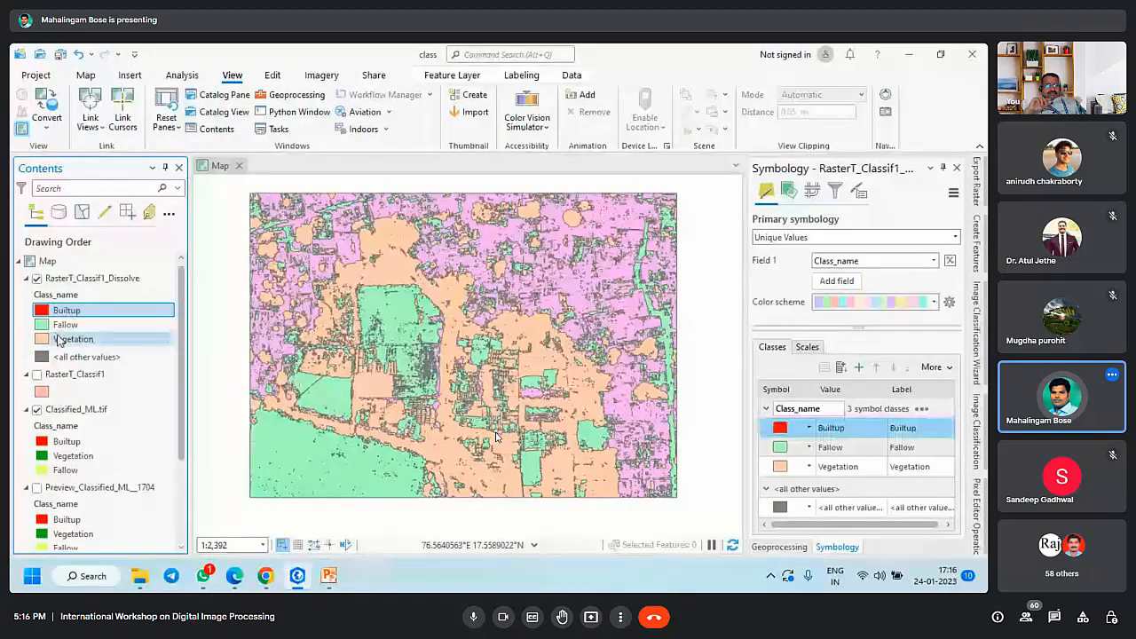
right_click(44, 324)
click(106, 383)
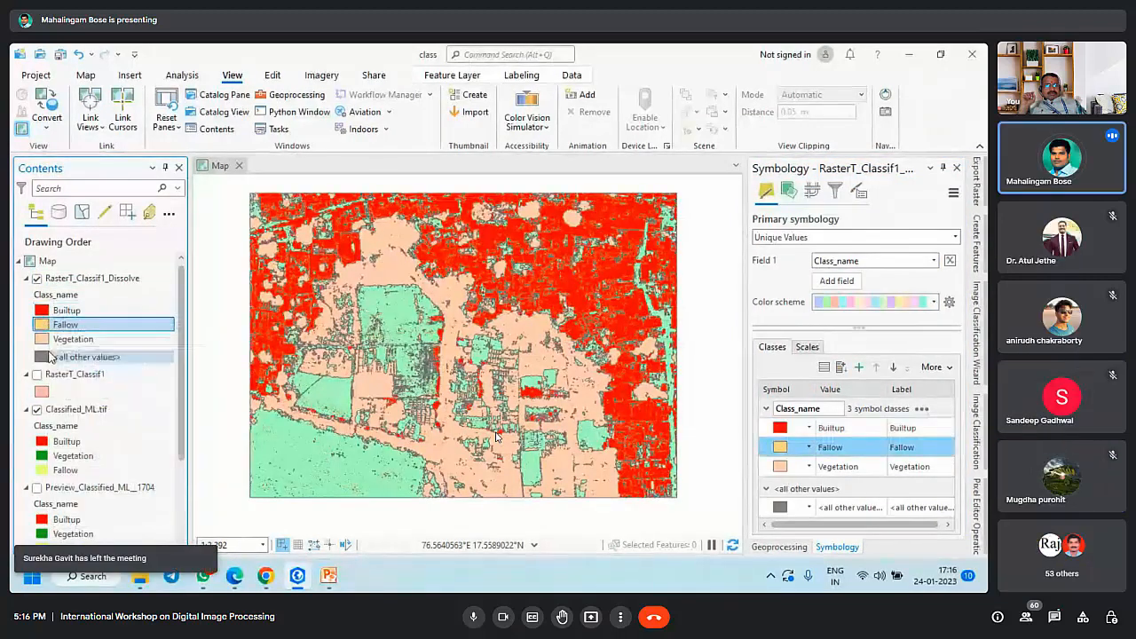
right_click(41, 325)
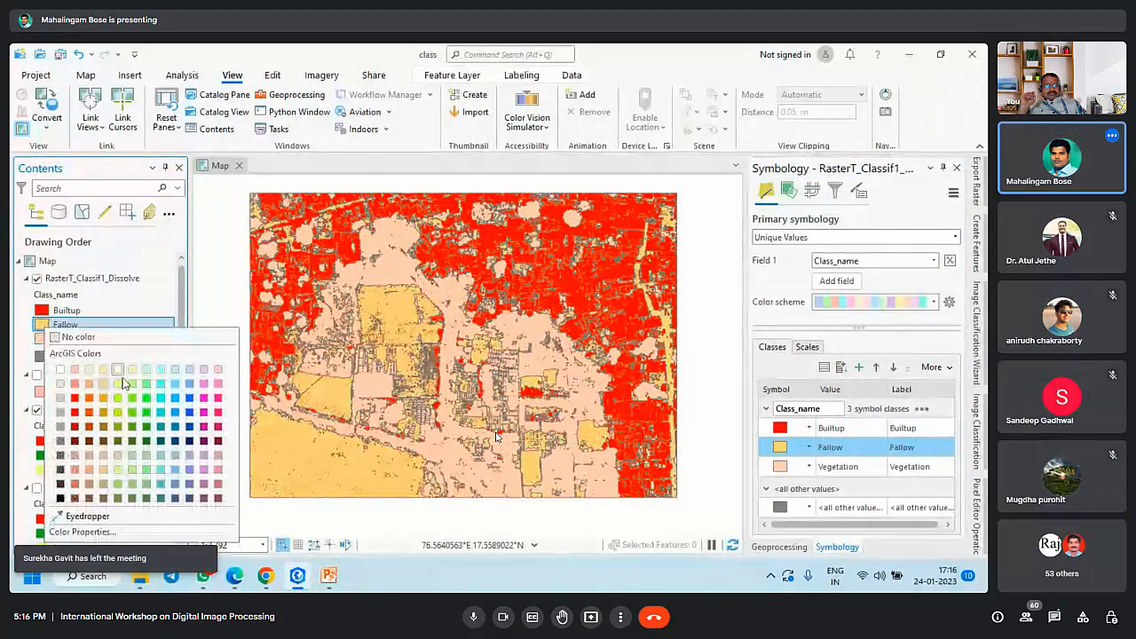
click(122, 382)
right_click(42, 338)
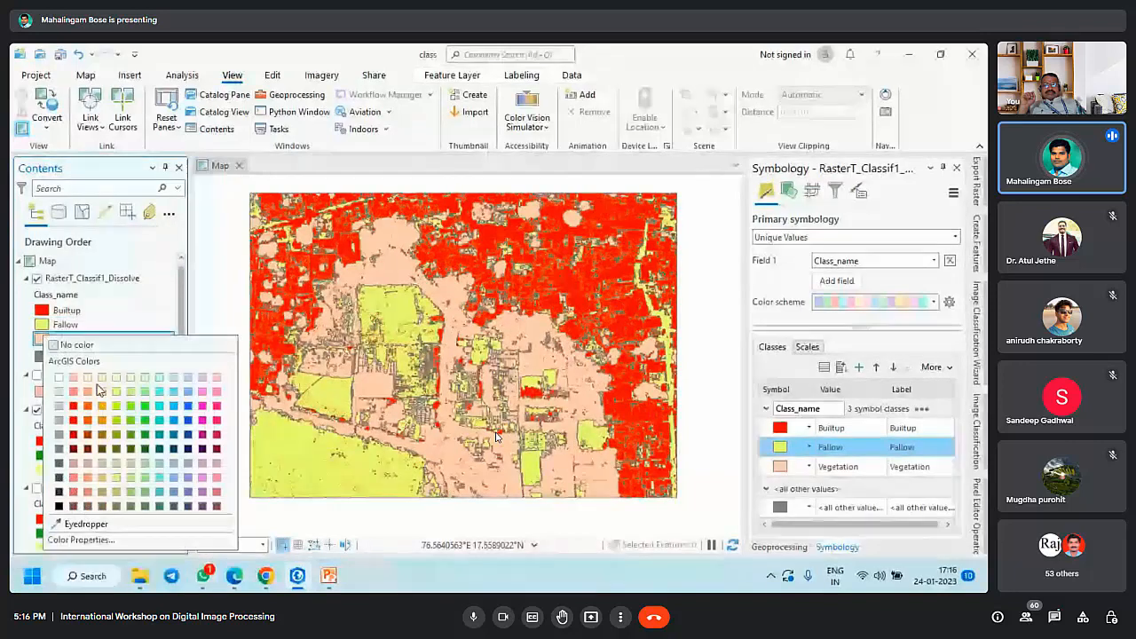
click(146, 421)
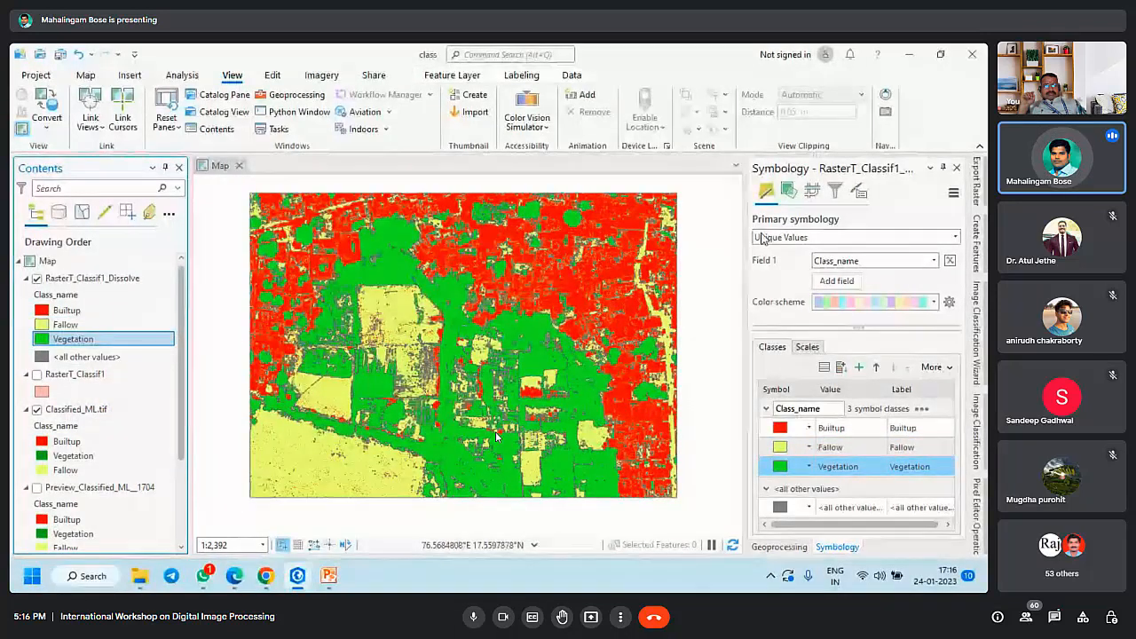
Step: Create a bar chart from the RasterT_Classif1_Dissolve layer
click(100, 280)
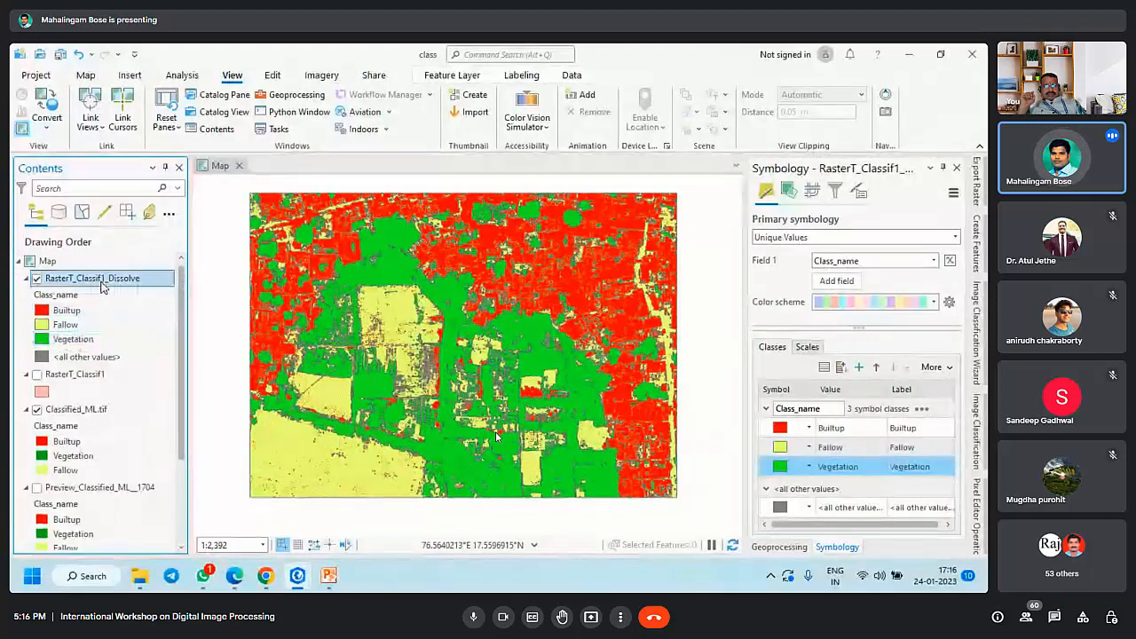
right_click(103, 286)
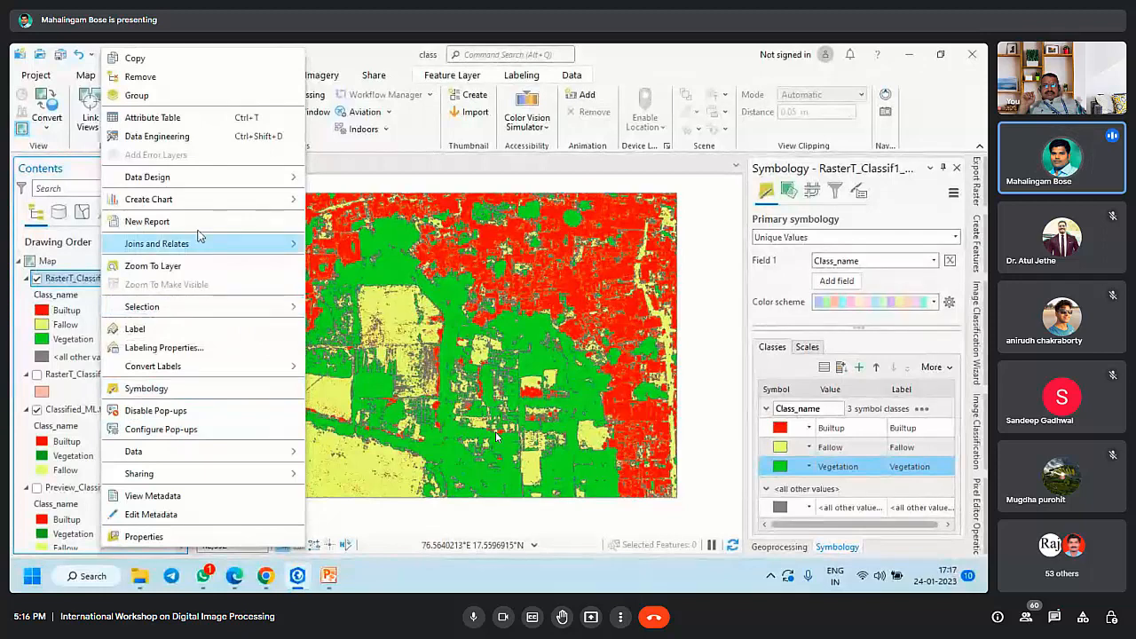
mouse_move(198, 208)
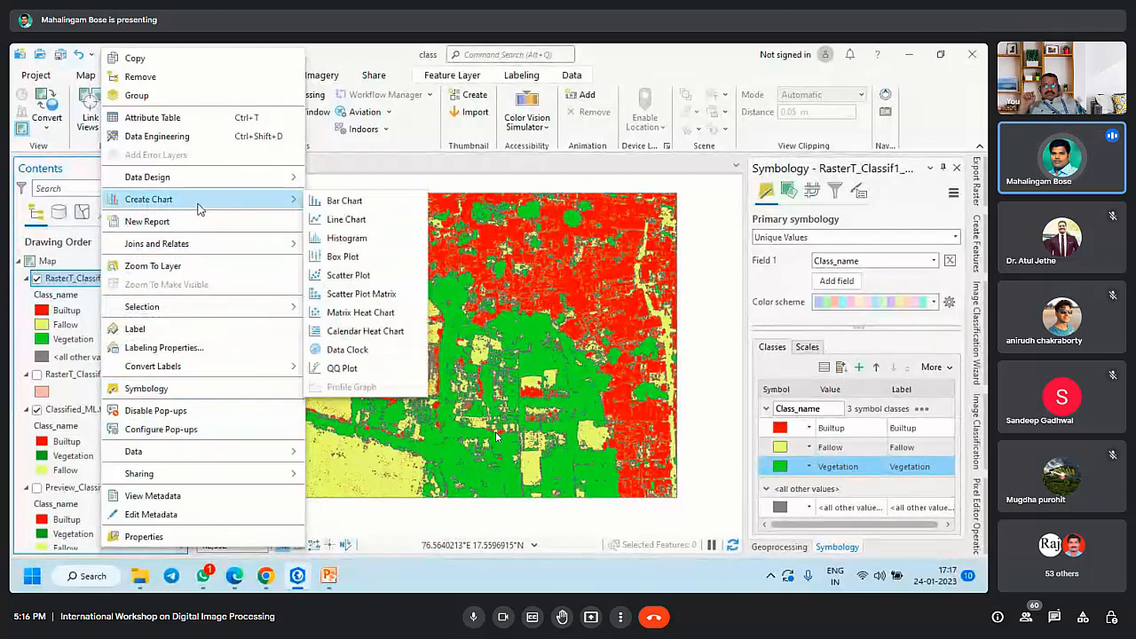
click(342, 200)
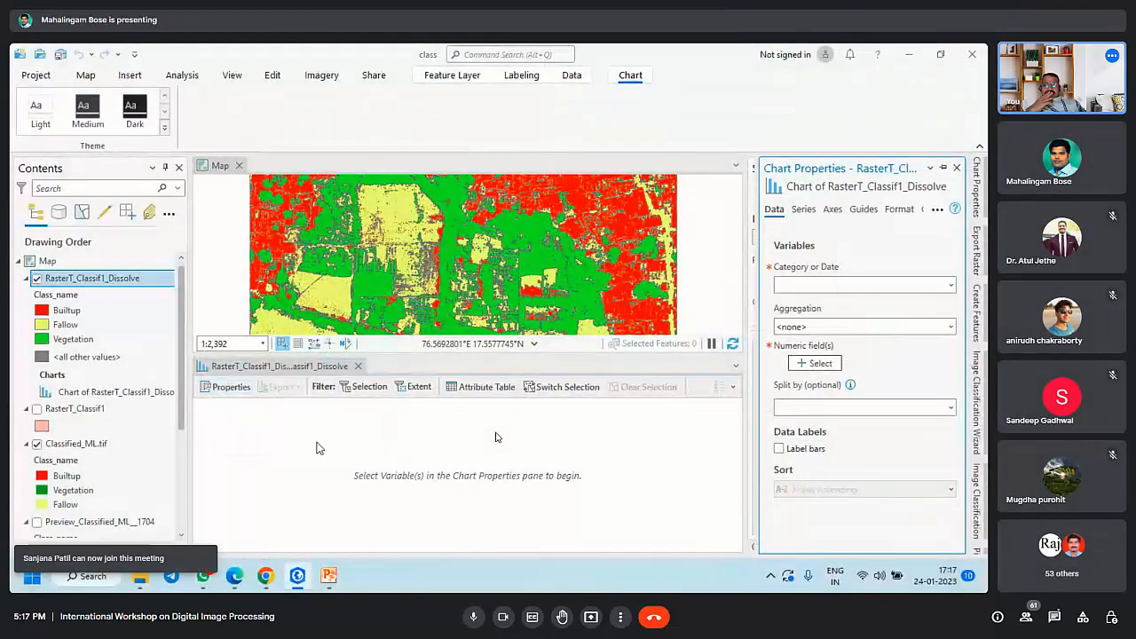
Step: Set the bar chart's category to Class_name and its numeric field to Area_1
click(950, 286)
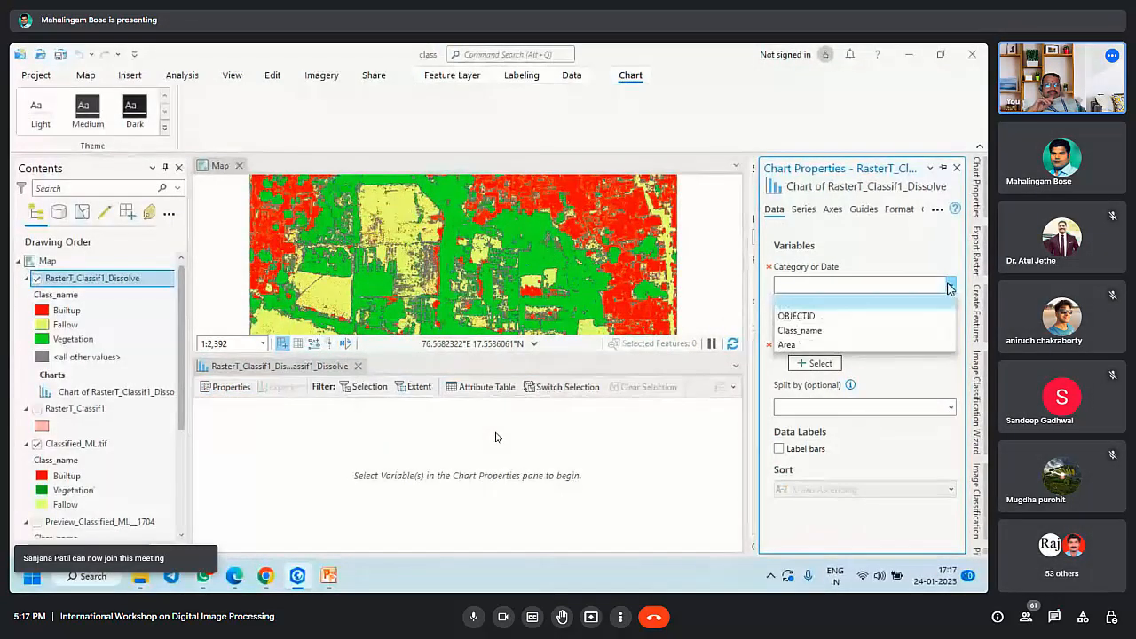
click(951, 287)
click(951, 286)
click(946, 324)
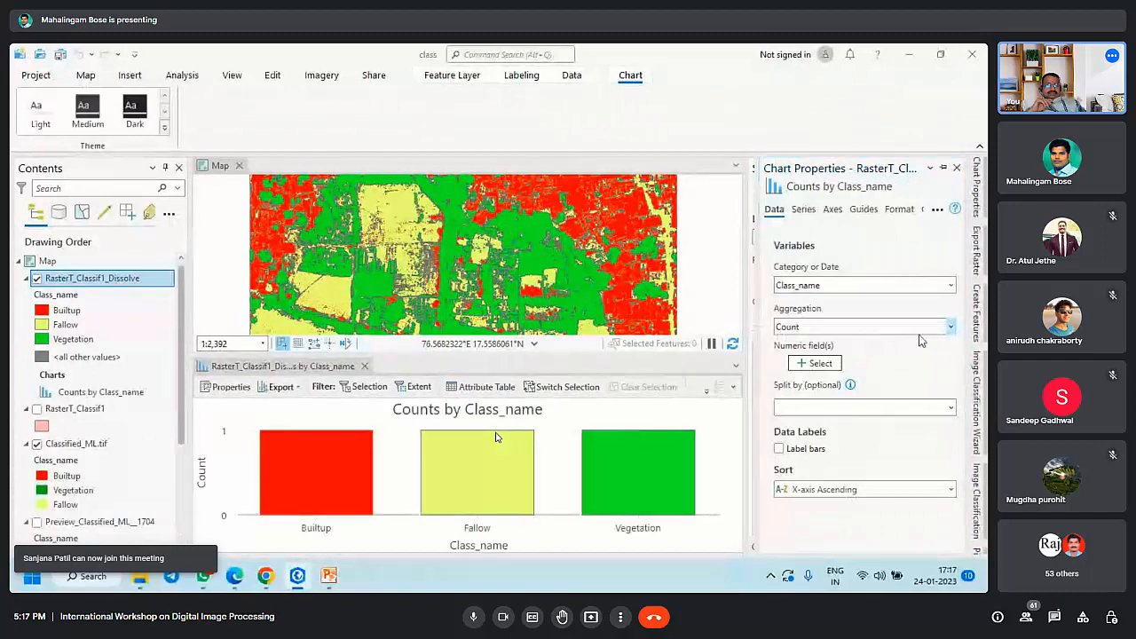
click(949, 330)
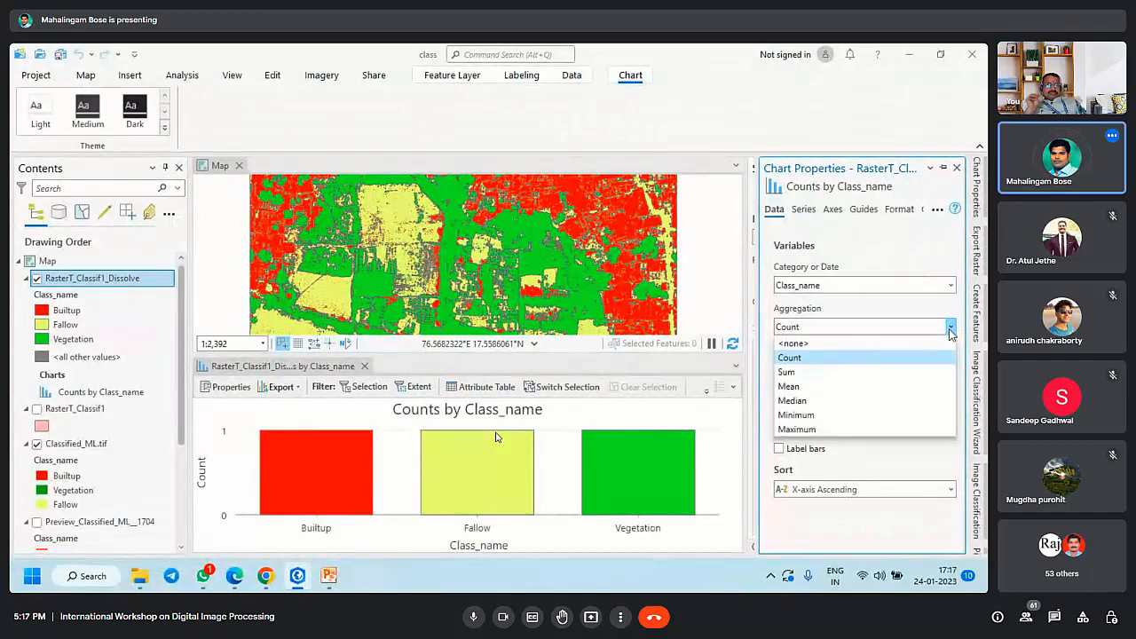
click(834, 358)
click(814, 363)
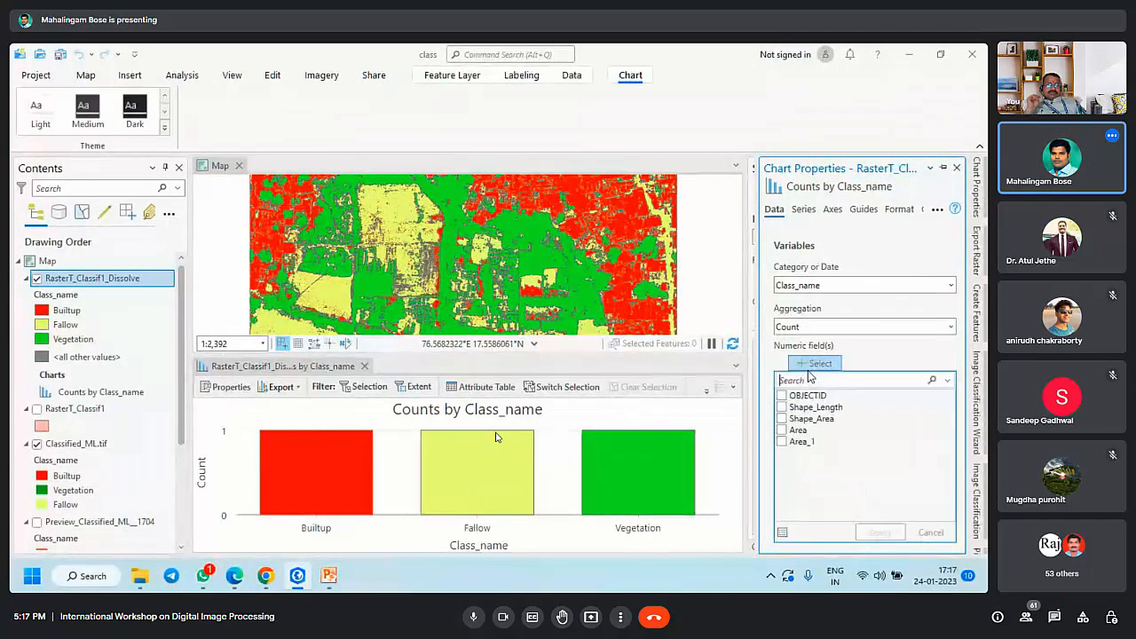
click(781, 441)
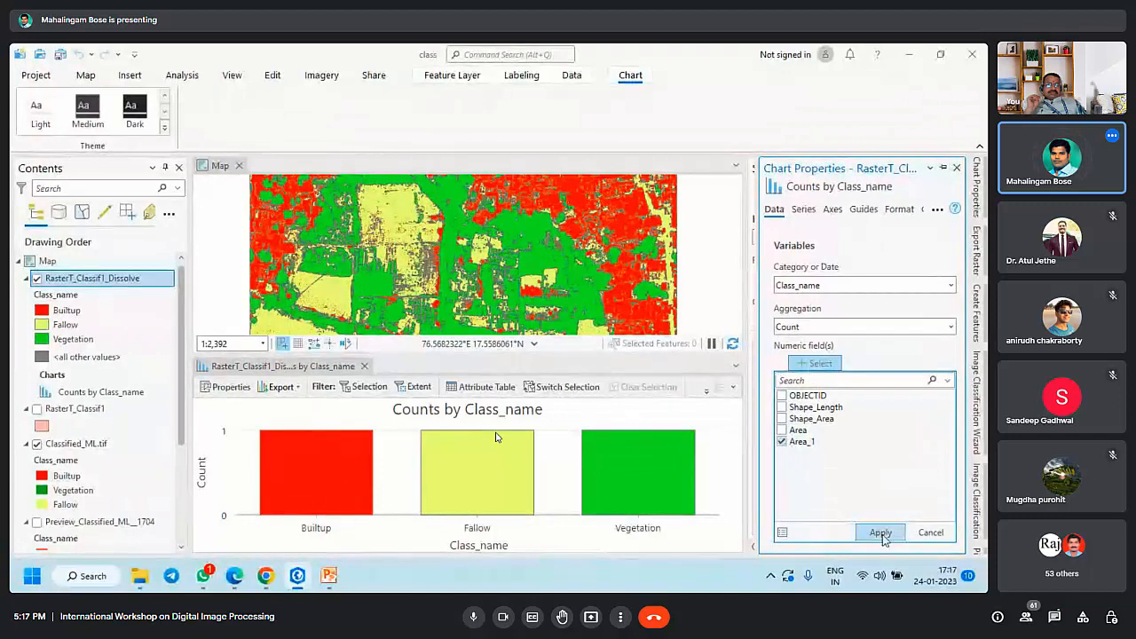
click(880, 533)
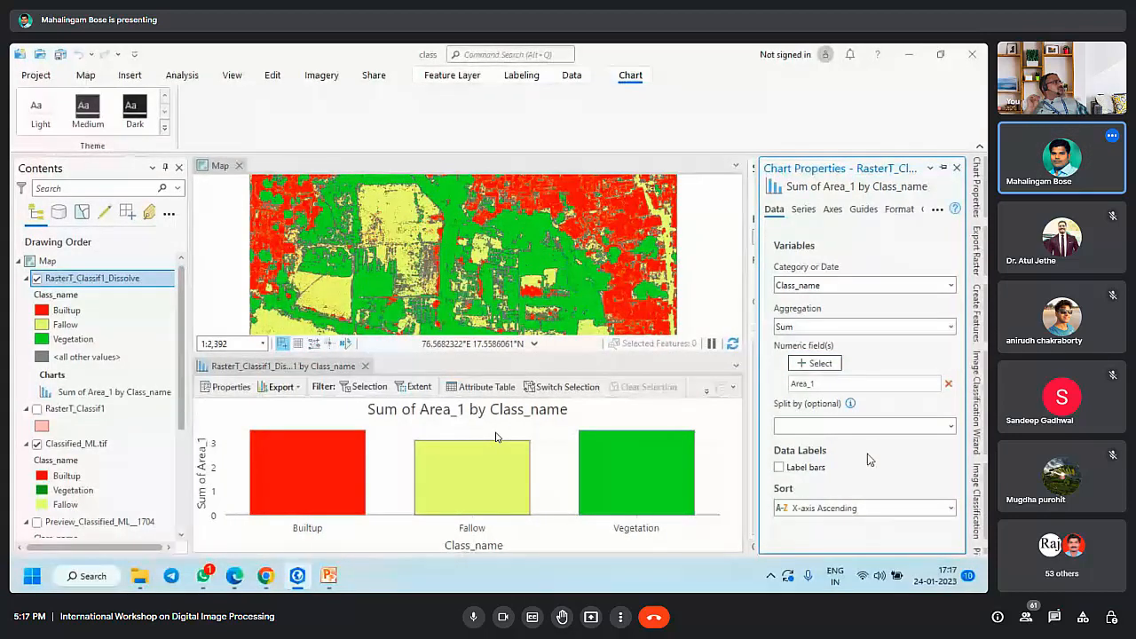
Step: Label the chart's bars with their values and enlarge the map view by collapsing the chart properties and shrinking the chart
click(779, 467)
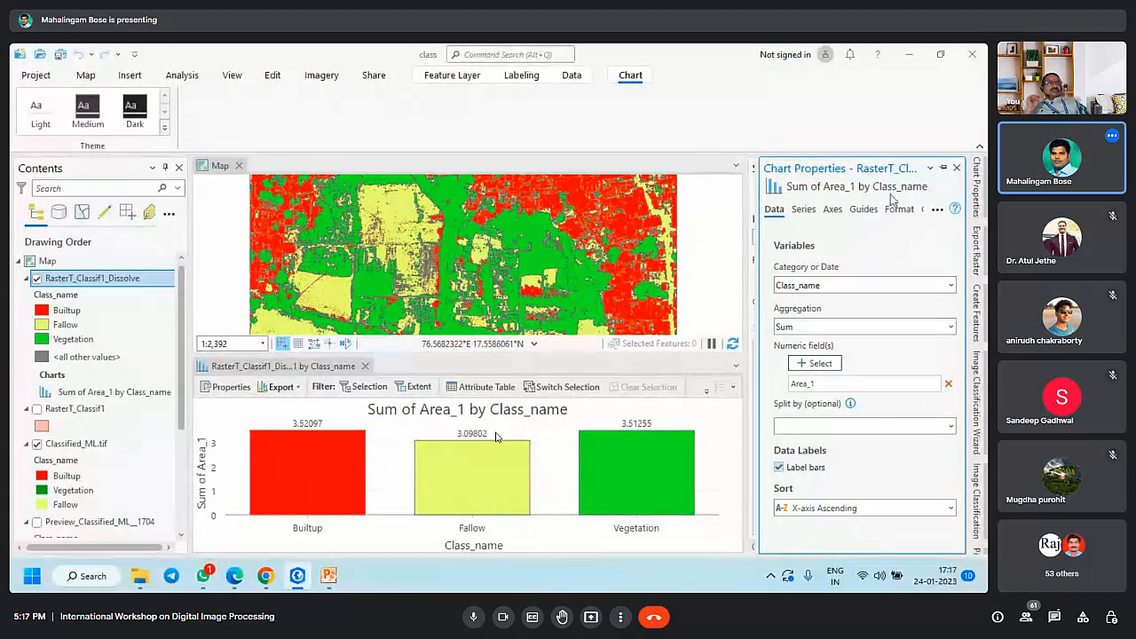
click(942, 170)
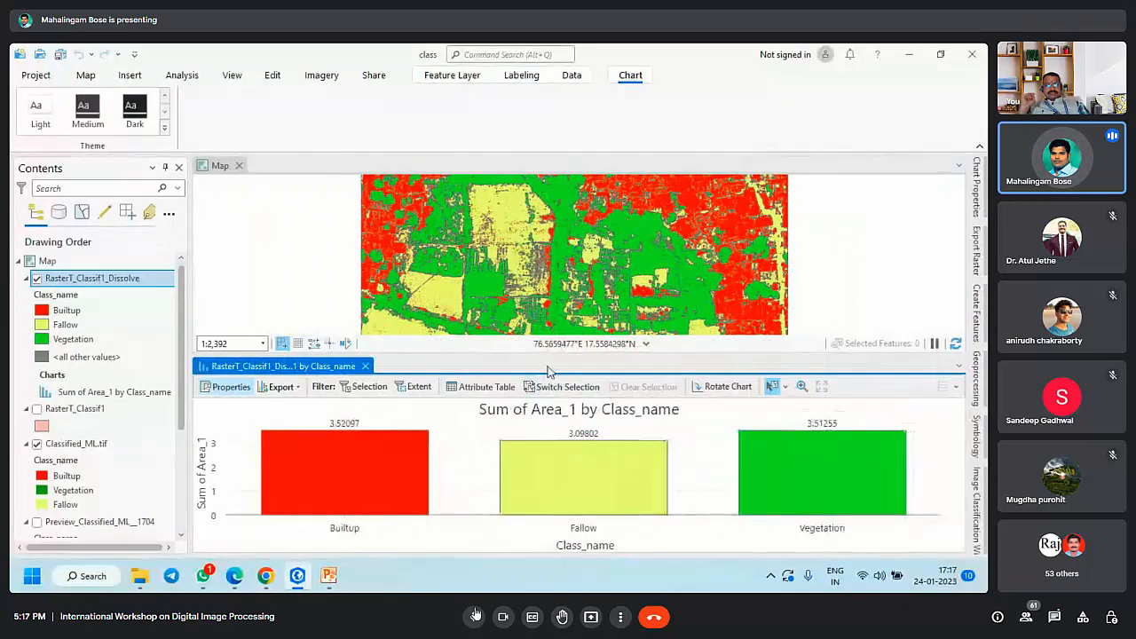
drag(549, 370, 548, 419)
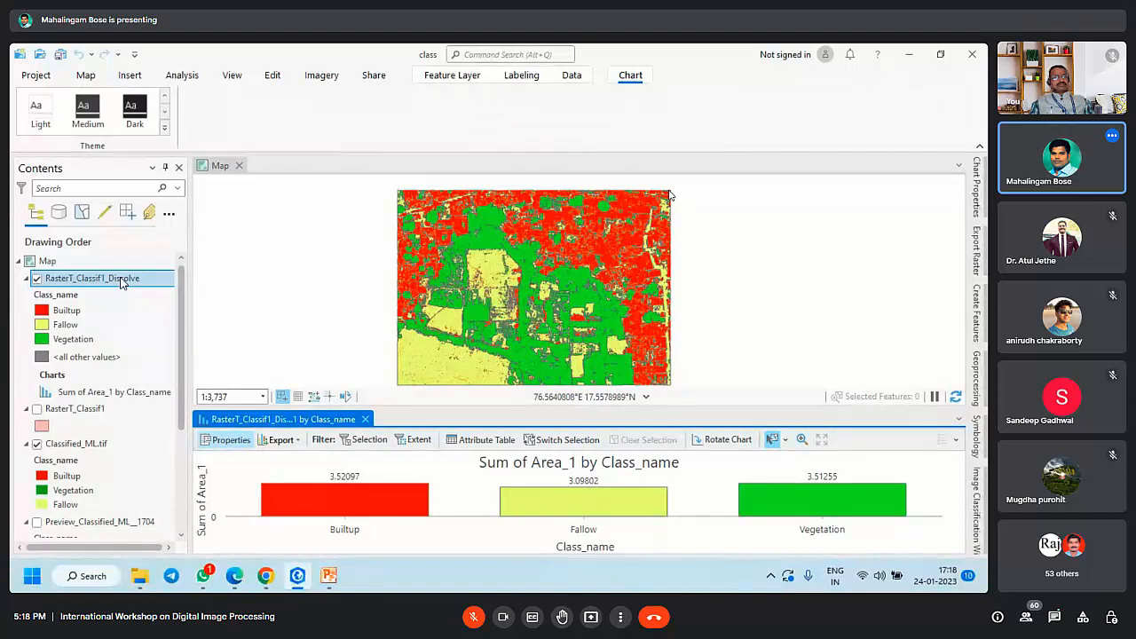
Step: Unmute the microphone in the video call and check the in-call messages
click(471, 619)
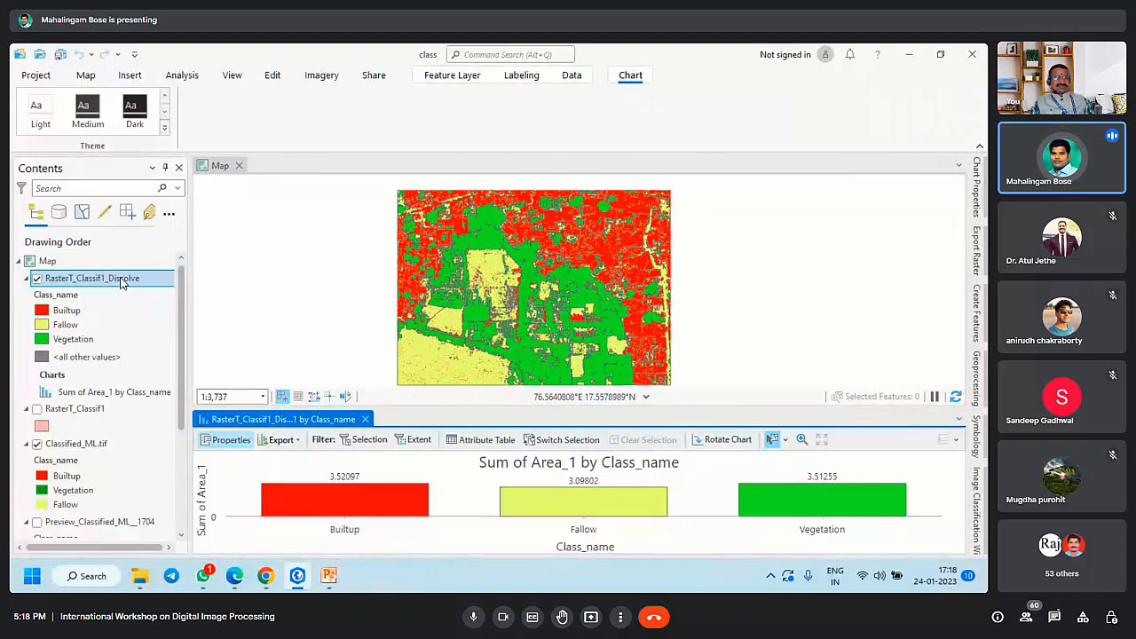
click(1054, 617)
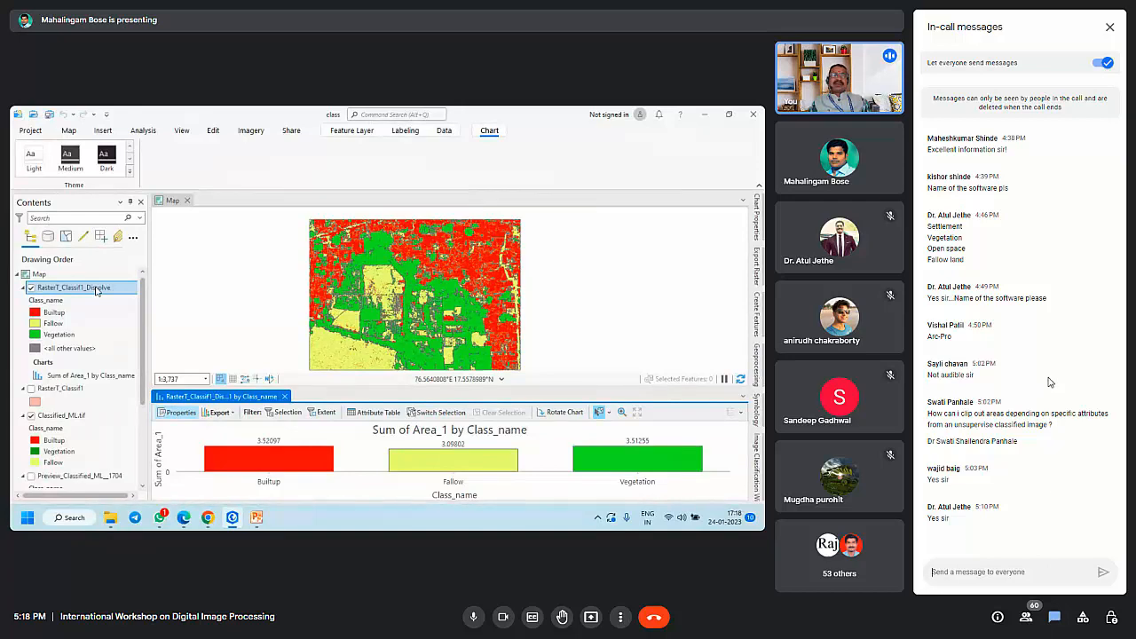
click(1111, 30)
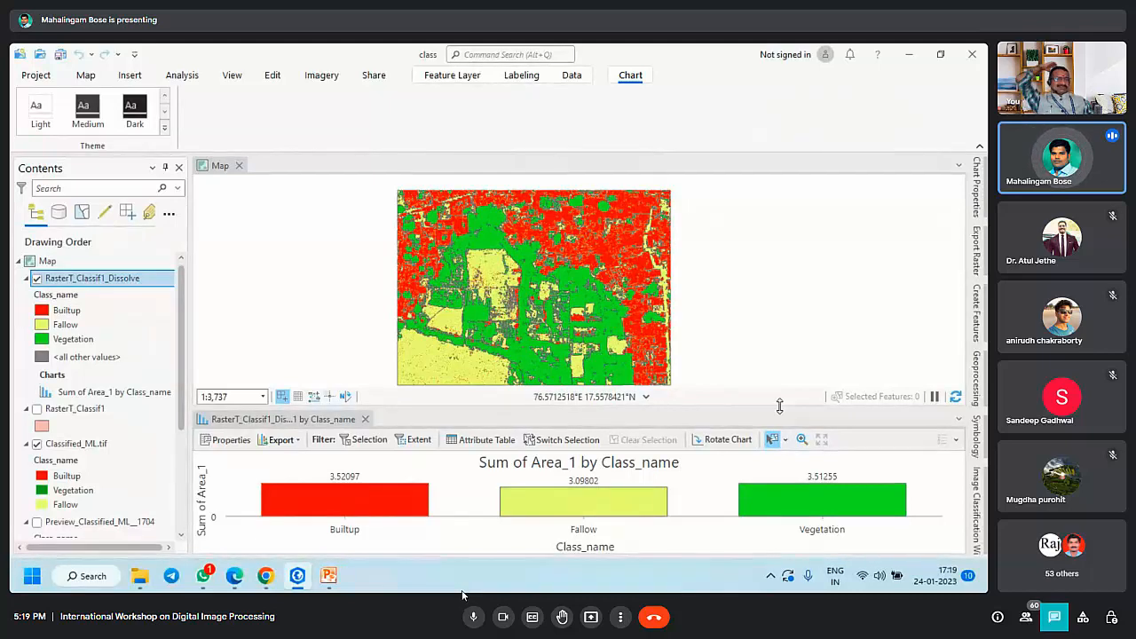
Step: Hide the RasterT_Classif1_Dissolve layer and inspect the scattered pixels of the classified raster beneath it
scroll(459, 383, up, 3)
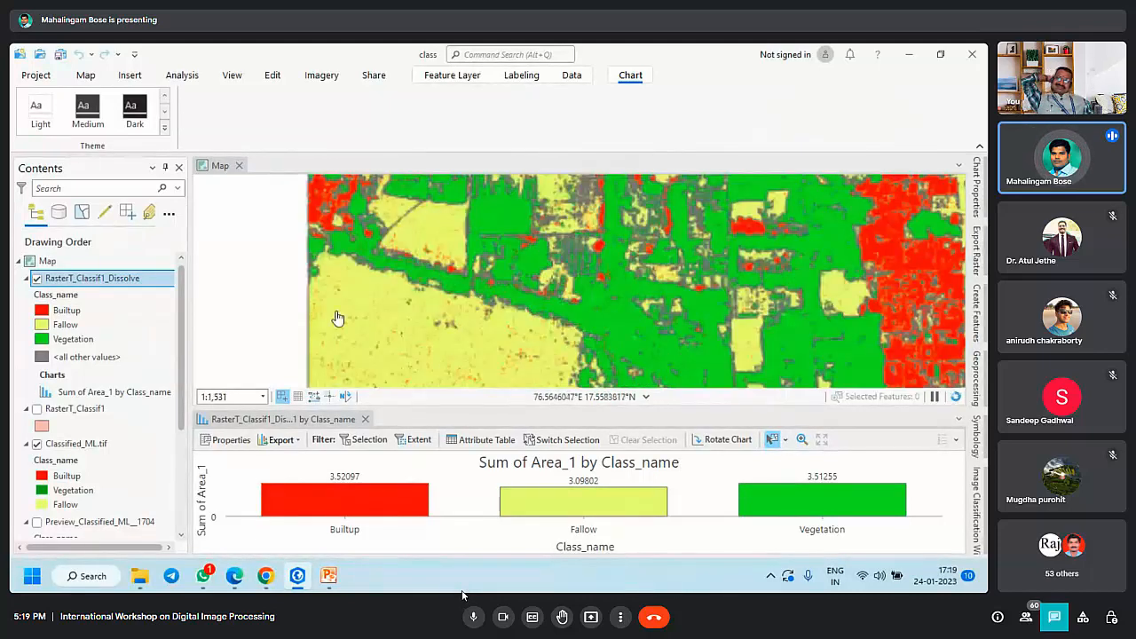
drag(419, 332, 451, 260)
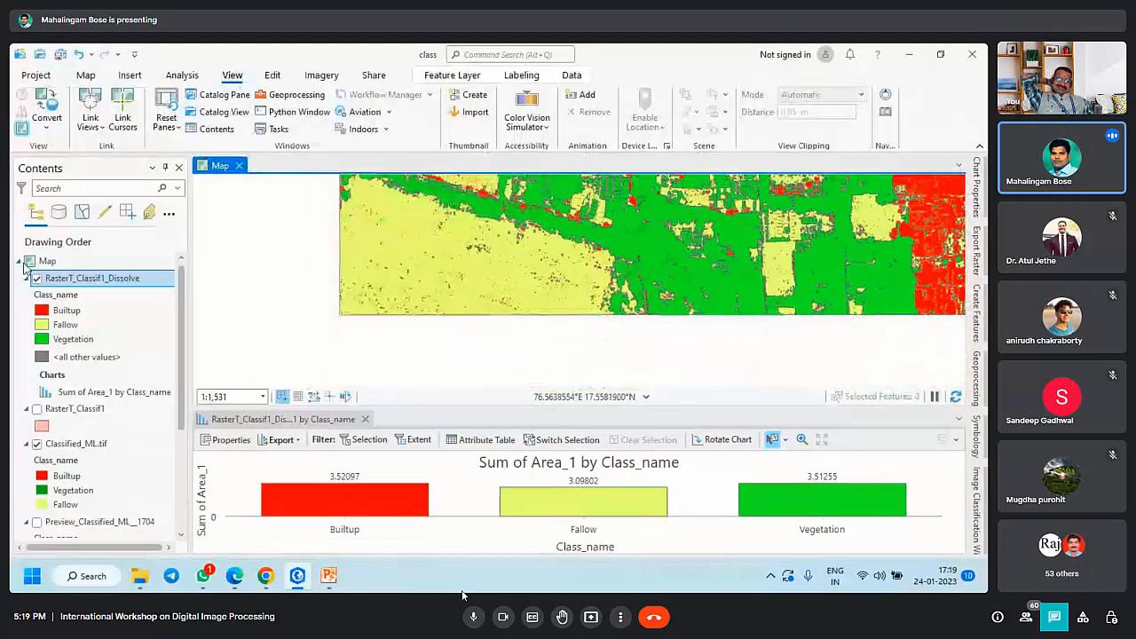
click(37, 280)
click(36, 279)
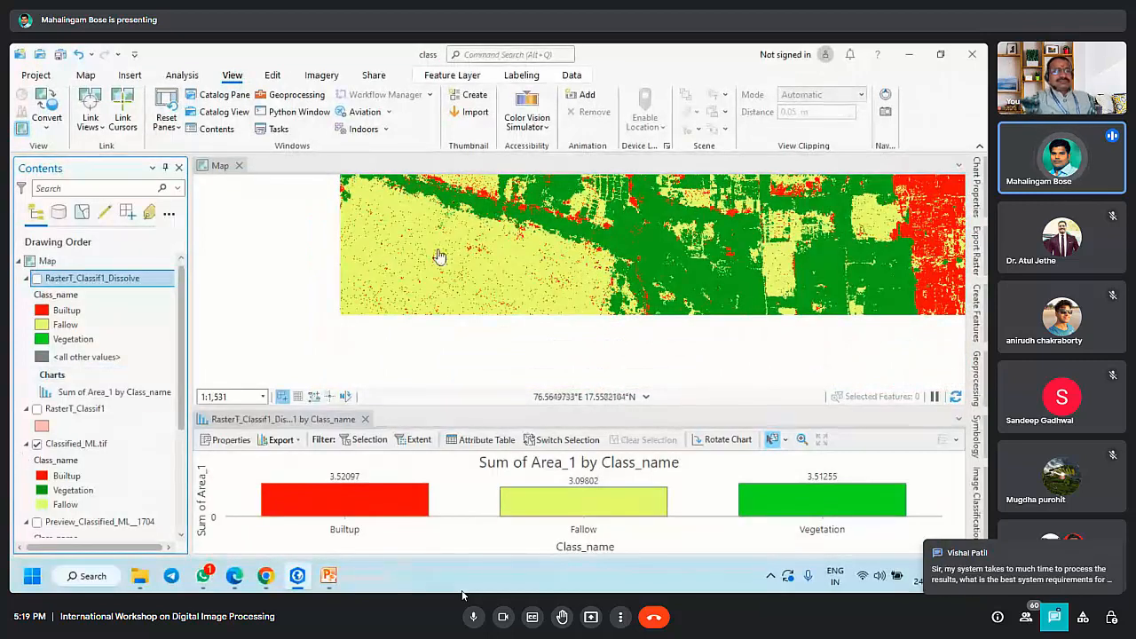
scroll(439, 256, up, 2)
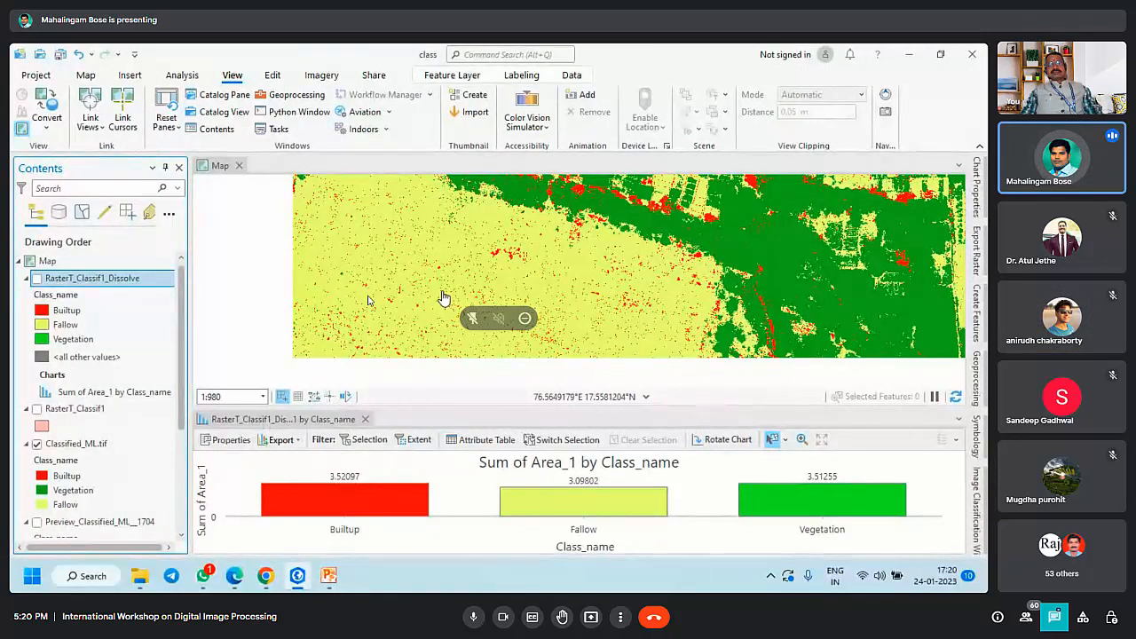
scroll(436, 296, down, 3)
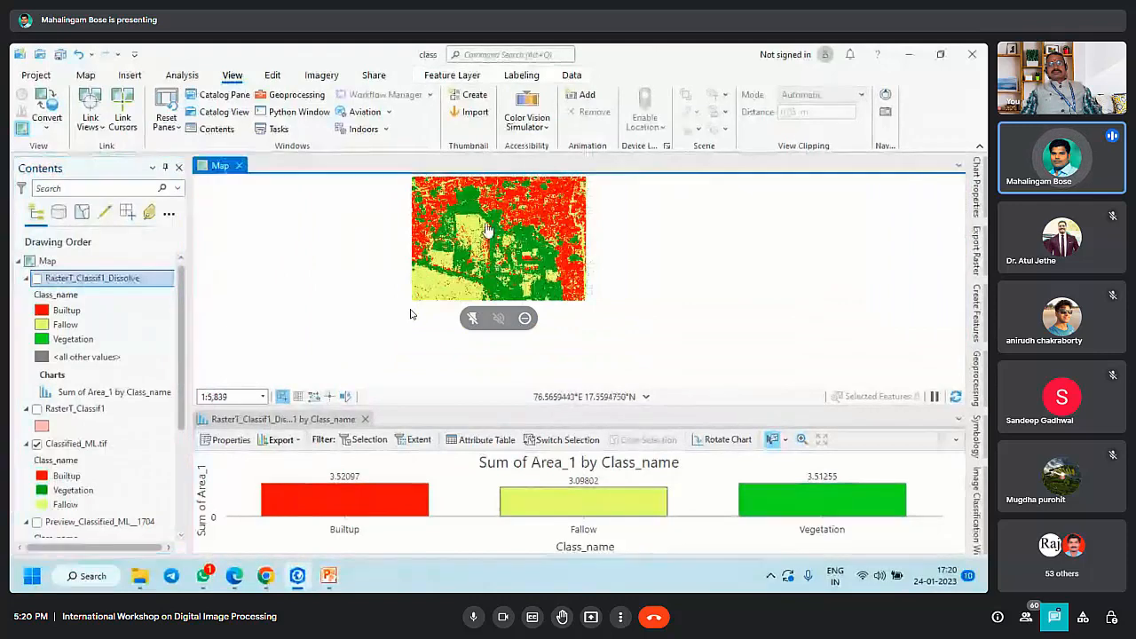
scroll(497, 271, up, 3)
scroll(441, 252, up, 2)
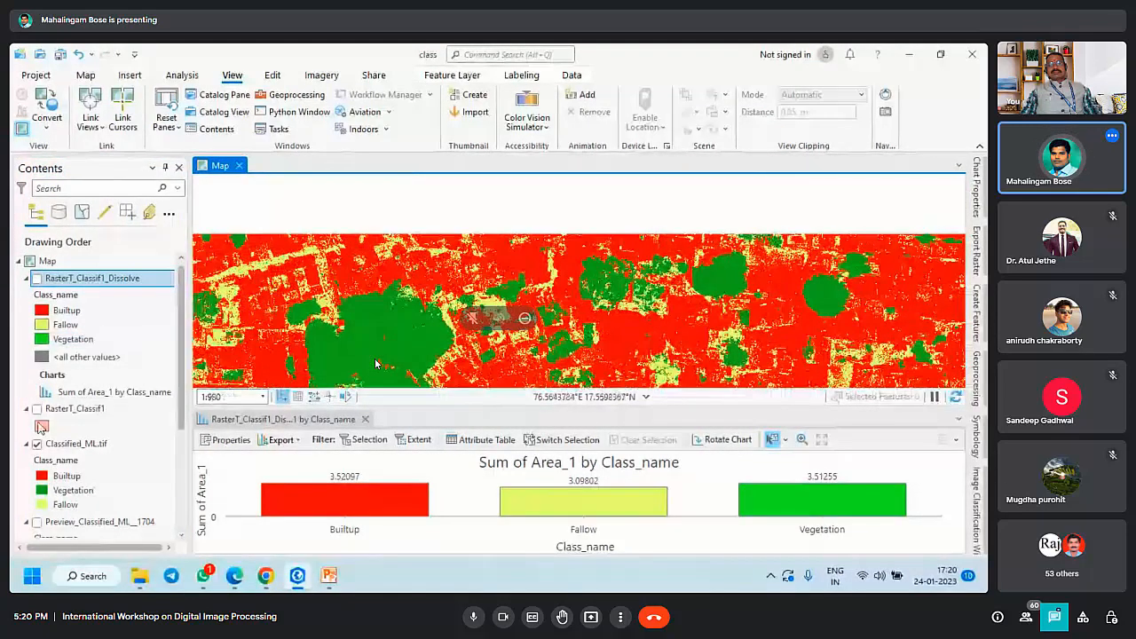
Step: Select the Classified_ML.tif layer and activate the Swipe tool for it
scroll(97, 426, down, 3)
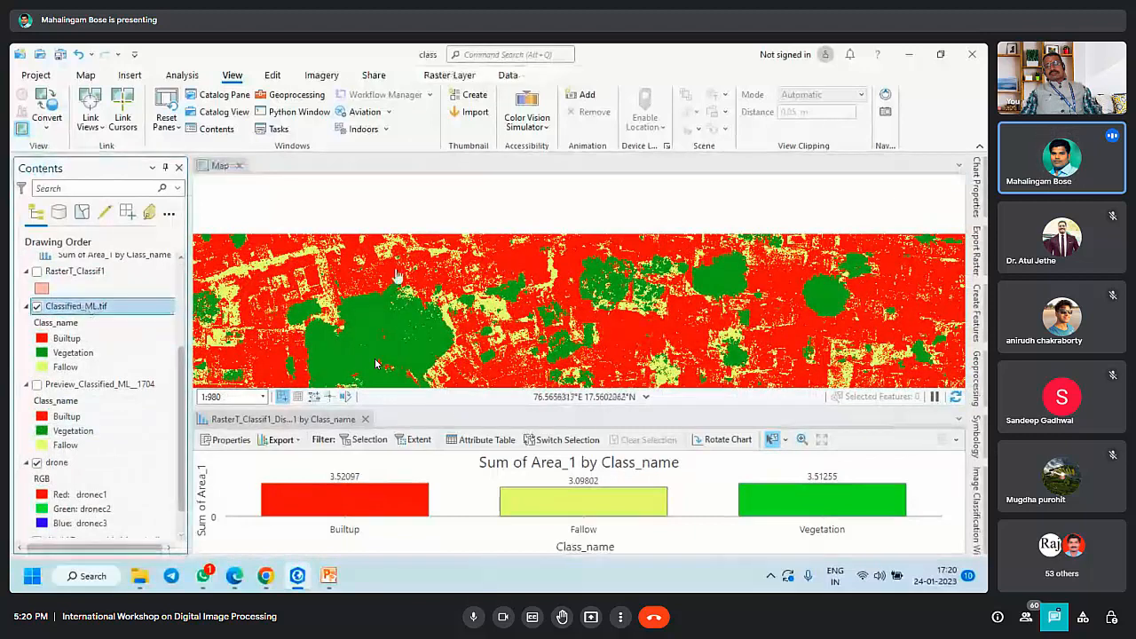
click(89, 305)
scroll(106, 306, up, 2)
scroll(114, 308, down, 1)
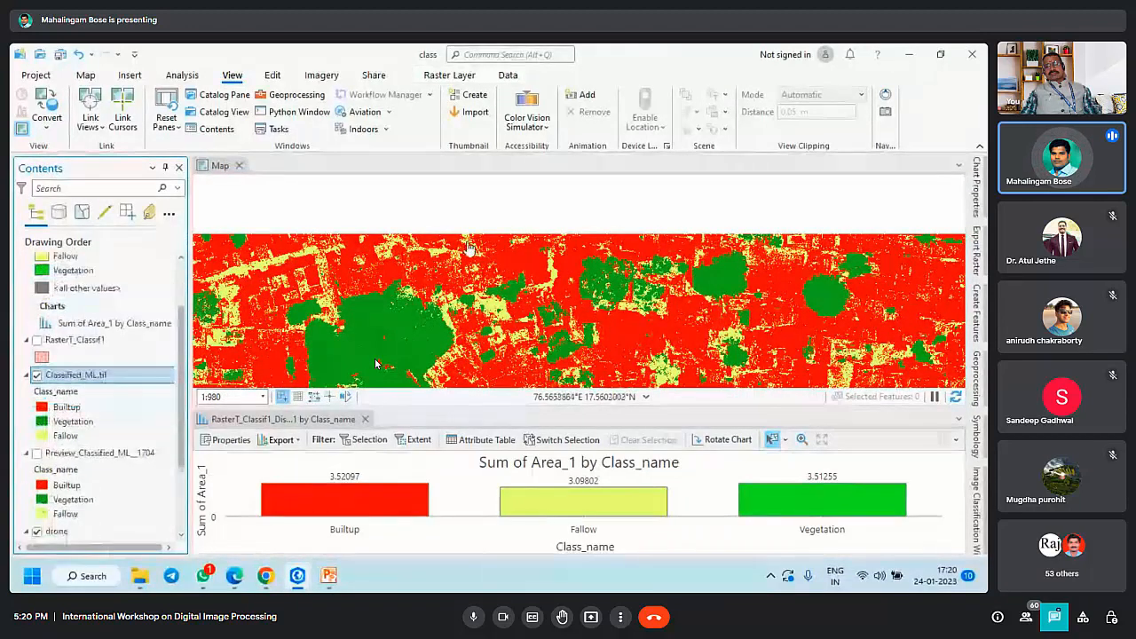
click(321, 75)
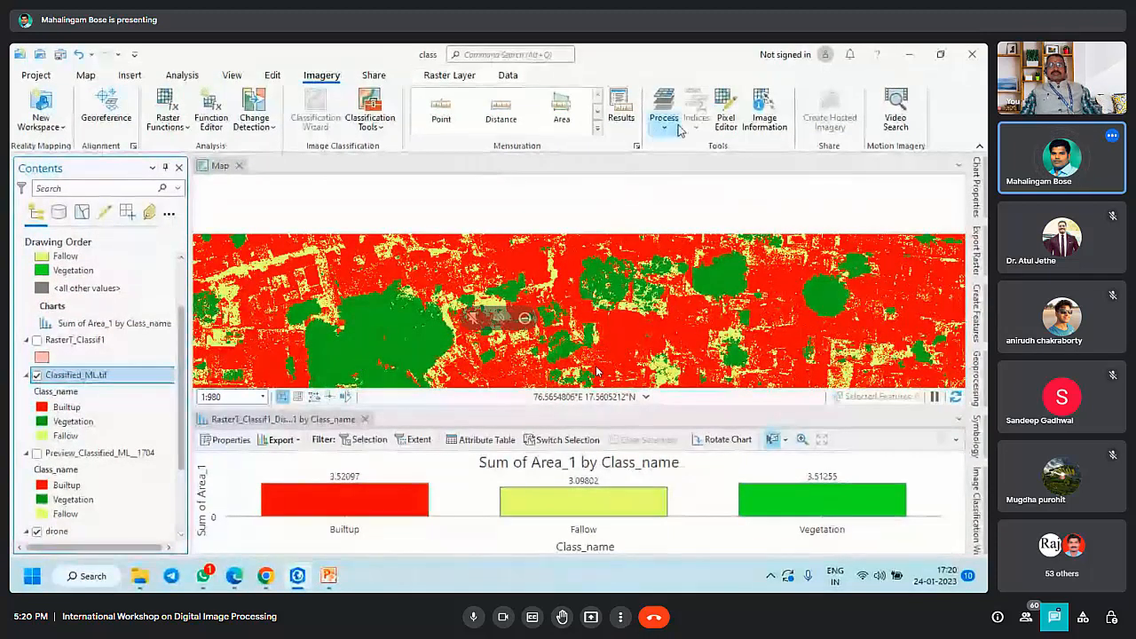
click(449, 76)
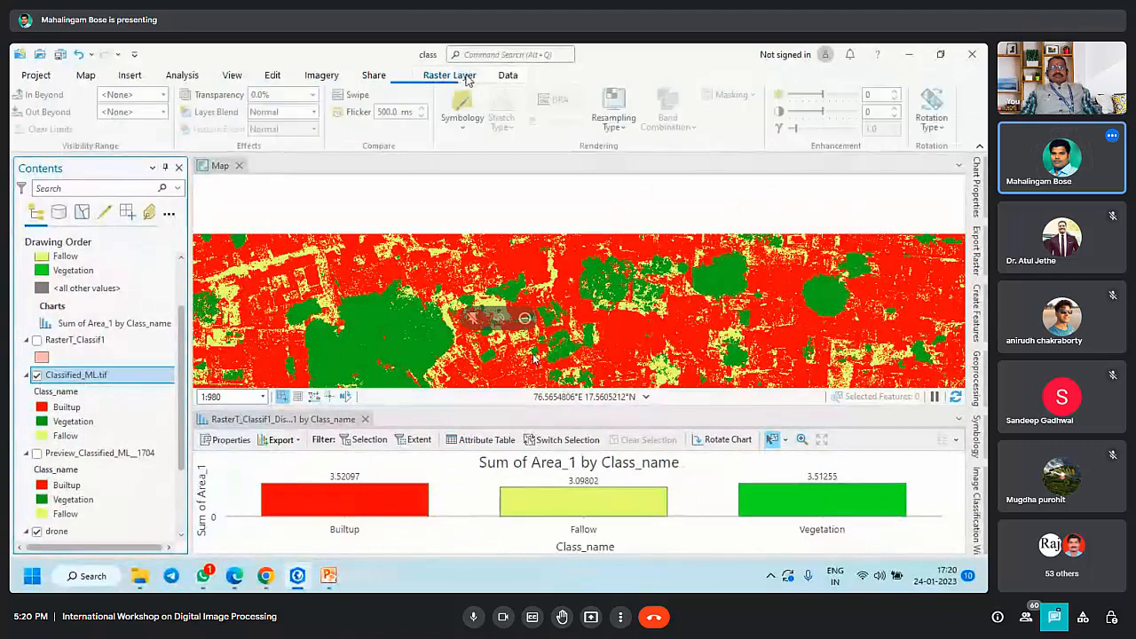
Step: Swipe Classified_ML.tif against the drone image to compare the small vegetation and fallow patches near the raster's upper edge
scroll(532, 358, up, 3)
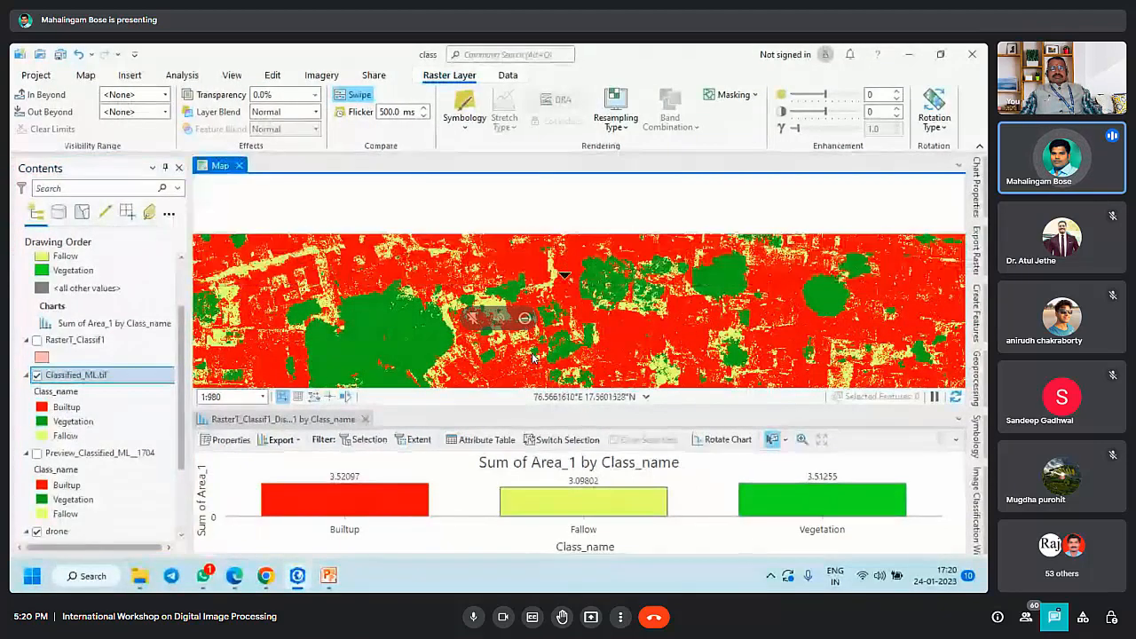
drag(546, 220, 490, 317)
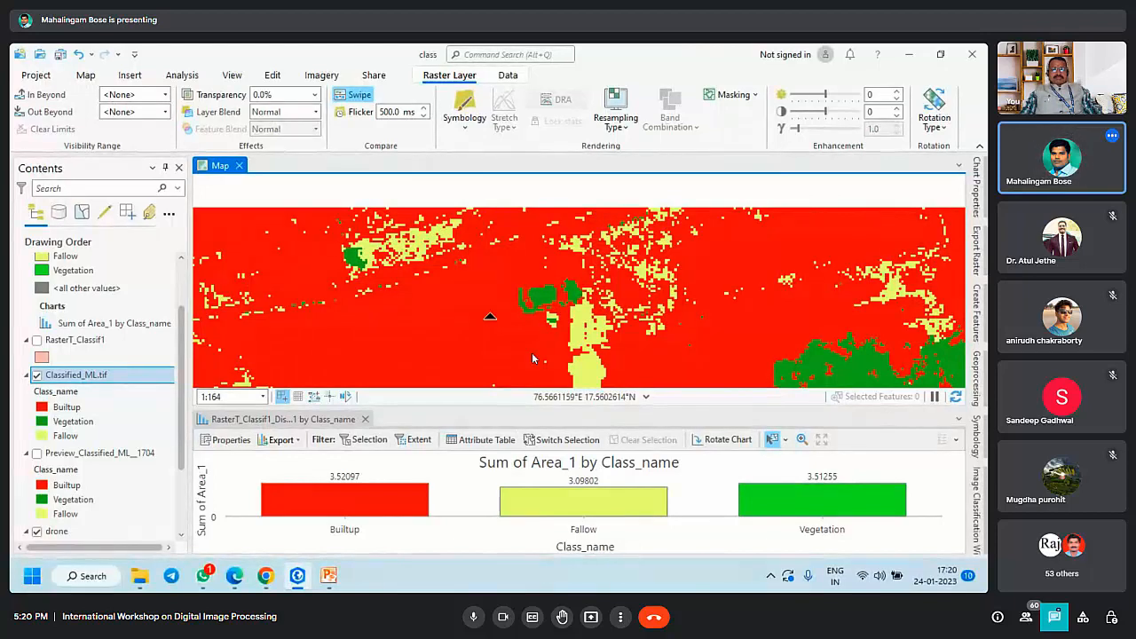
scroll(532, 358, down, 3)
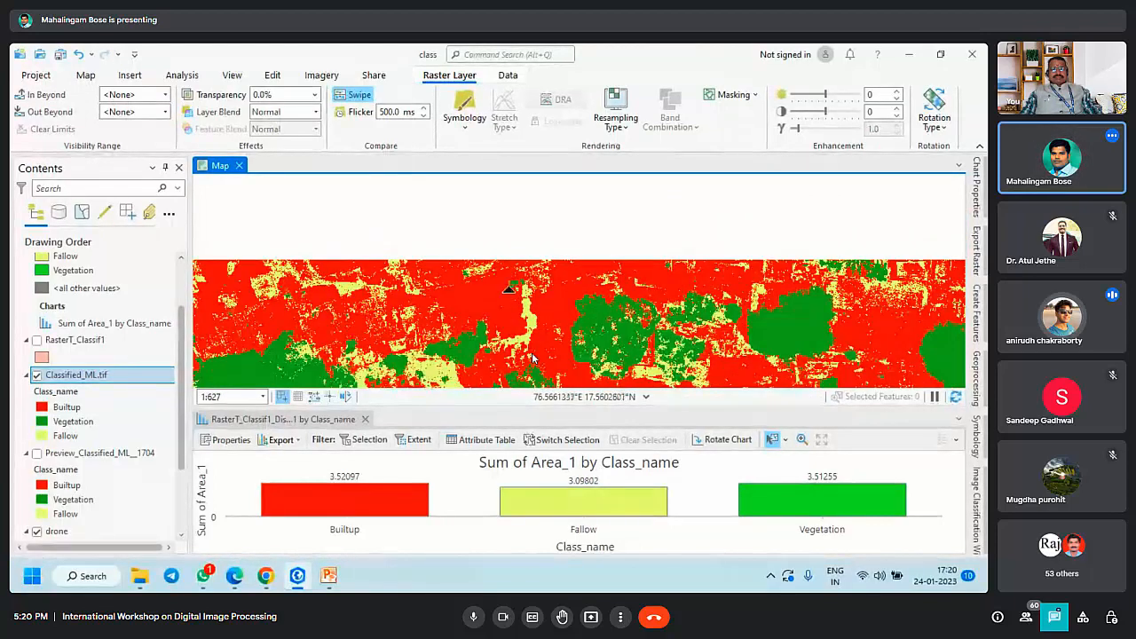
scroll(533, 359, up, 3)
scroll(508, 235, up, 2)
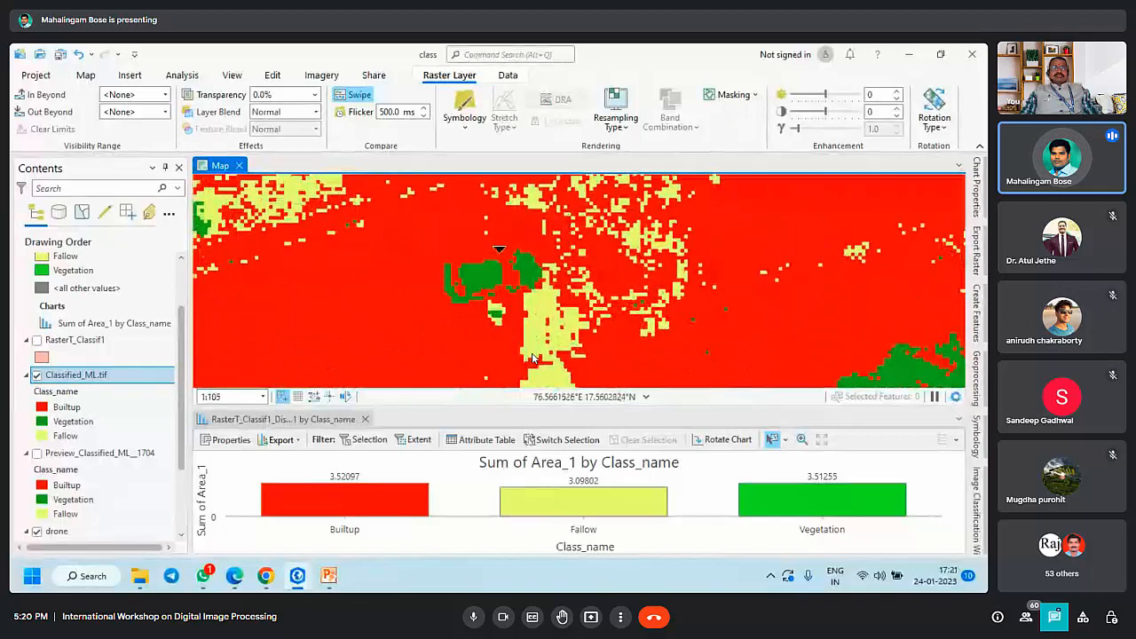
drag(502, 238, 521, 213)
scroll(524, 276, down, 1)
scroll(532, 358, down, 4)
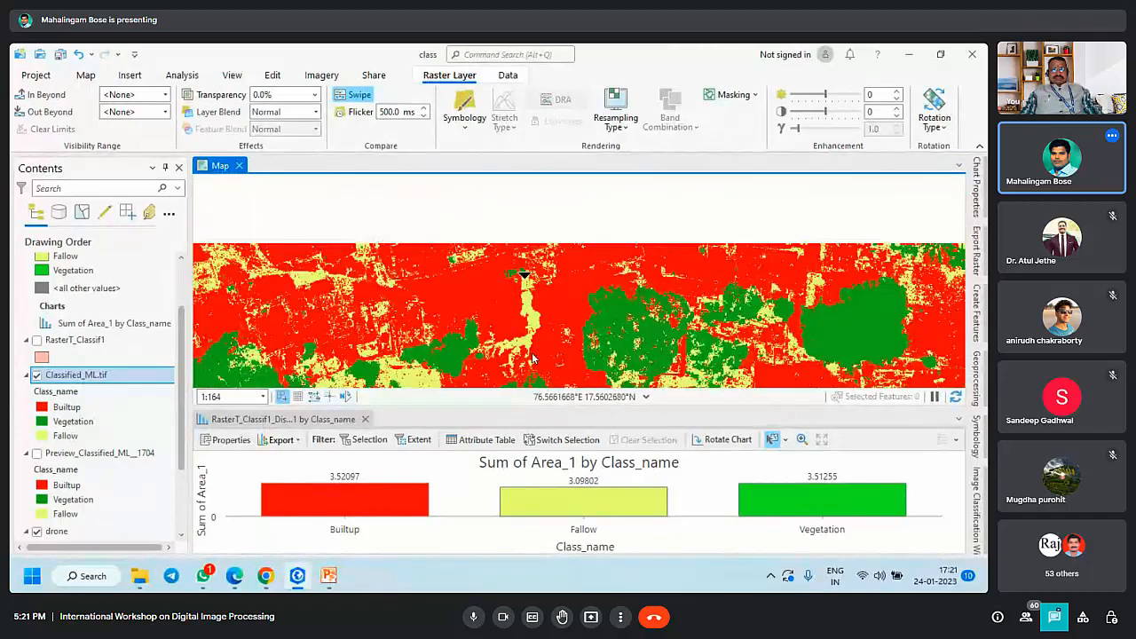
scroll(532, 358, up, 4)
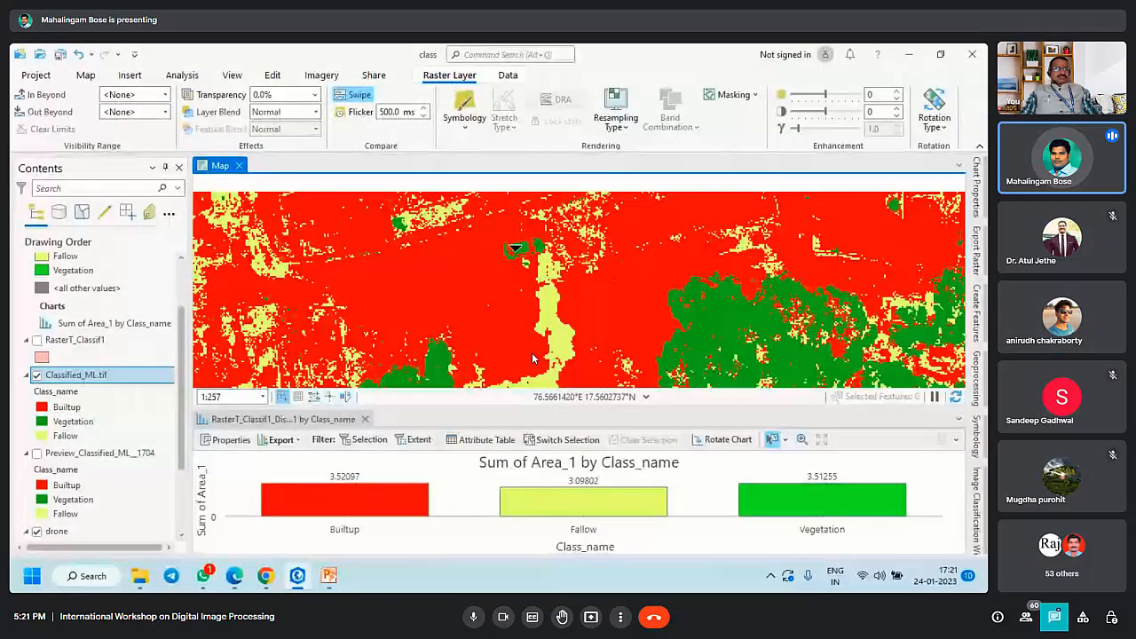
scroll(532, 359, down, 1)
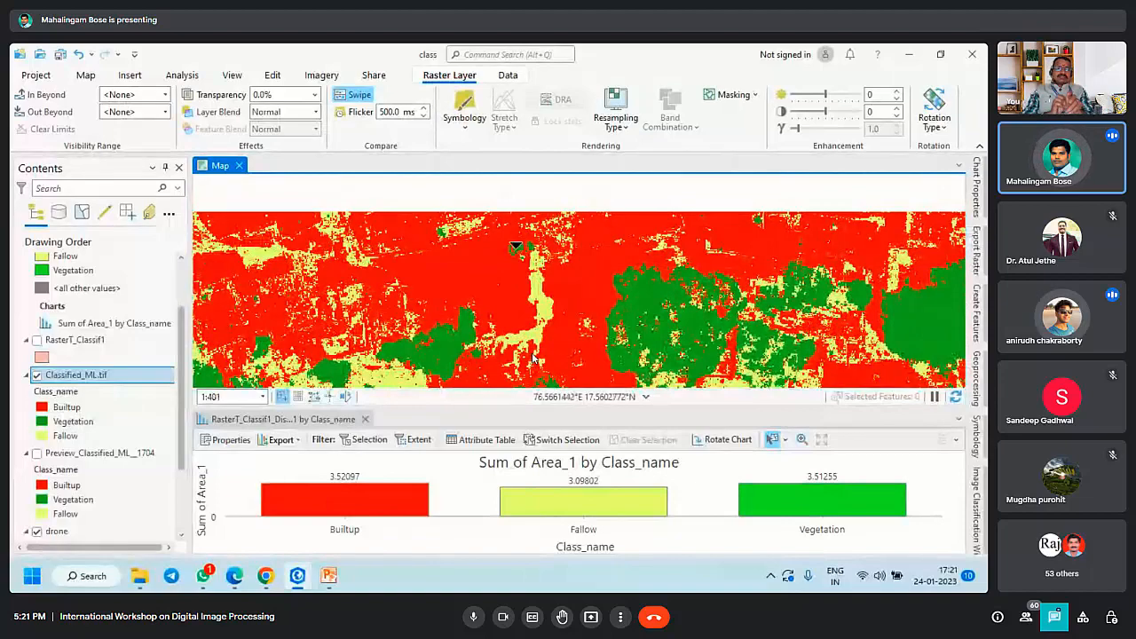
scroll(520, 258, up, 3)
drag(517, 191, 528, 277)
scroll(532, 358, down, 2)
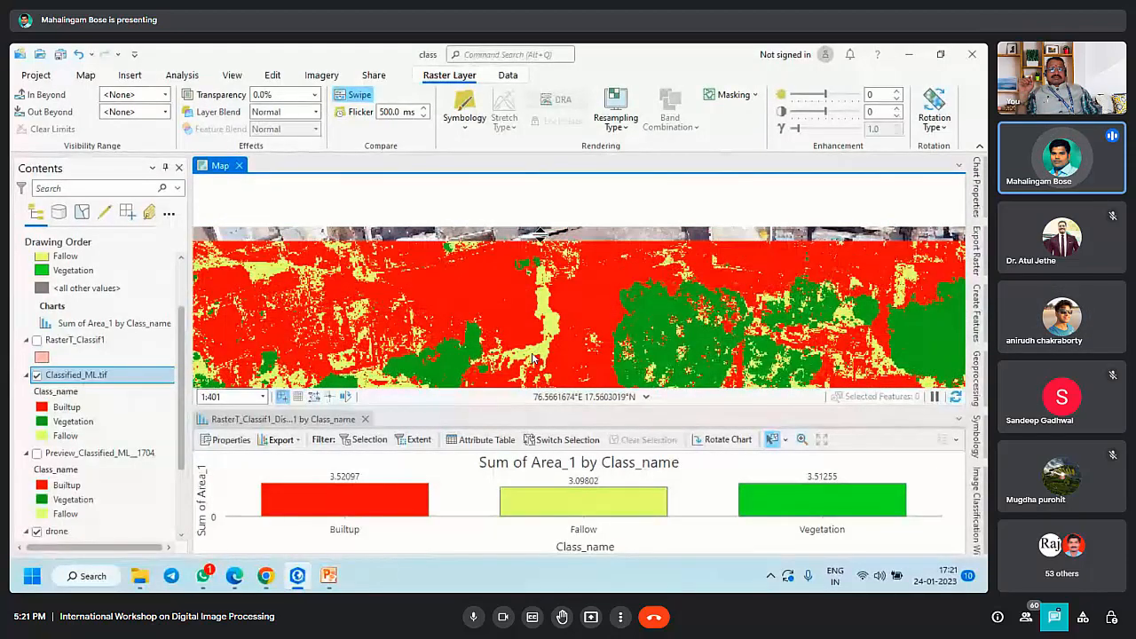
scroll(531, 359, down, 5)
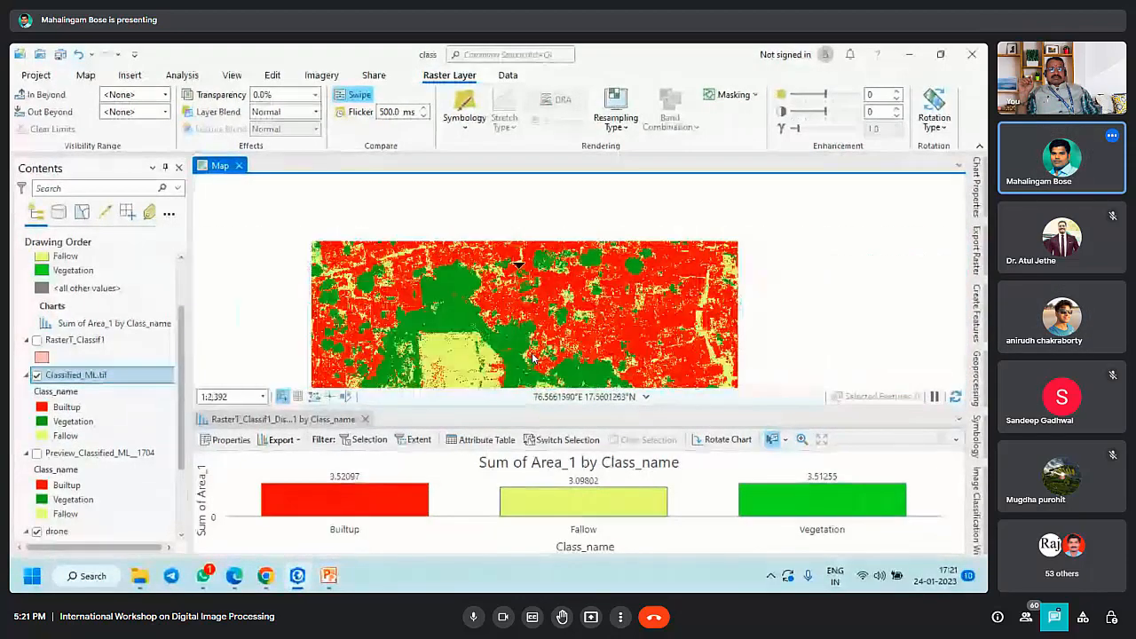
scroll(532, 359, down, 1)
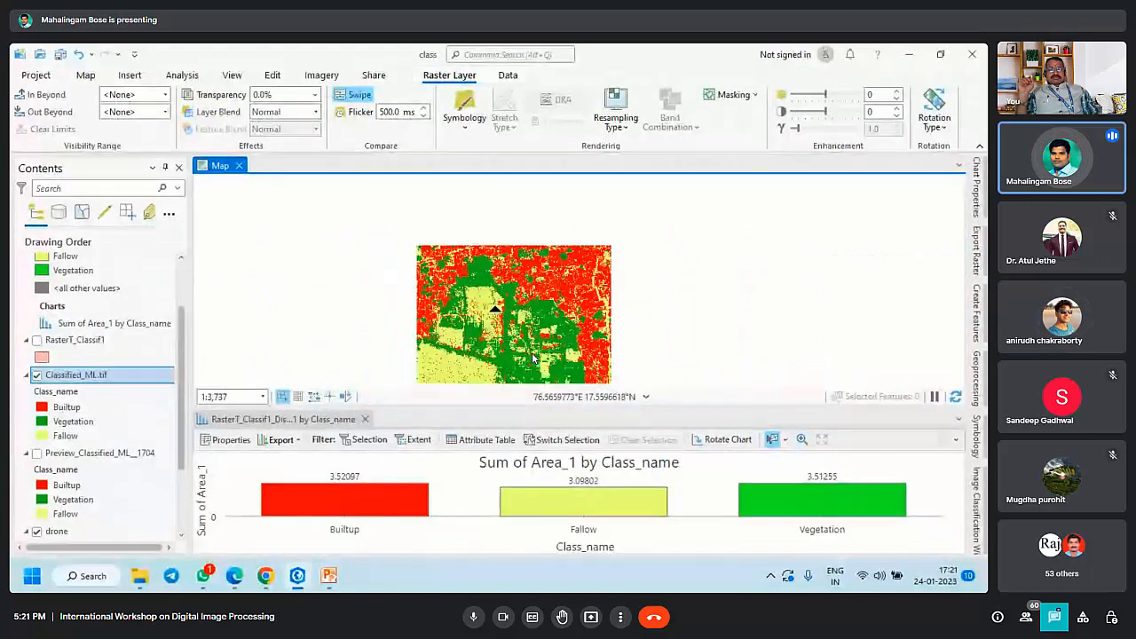
scroll(532, 359, up, 1)
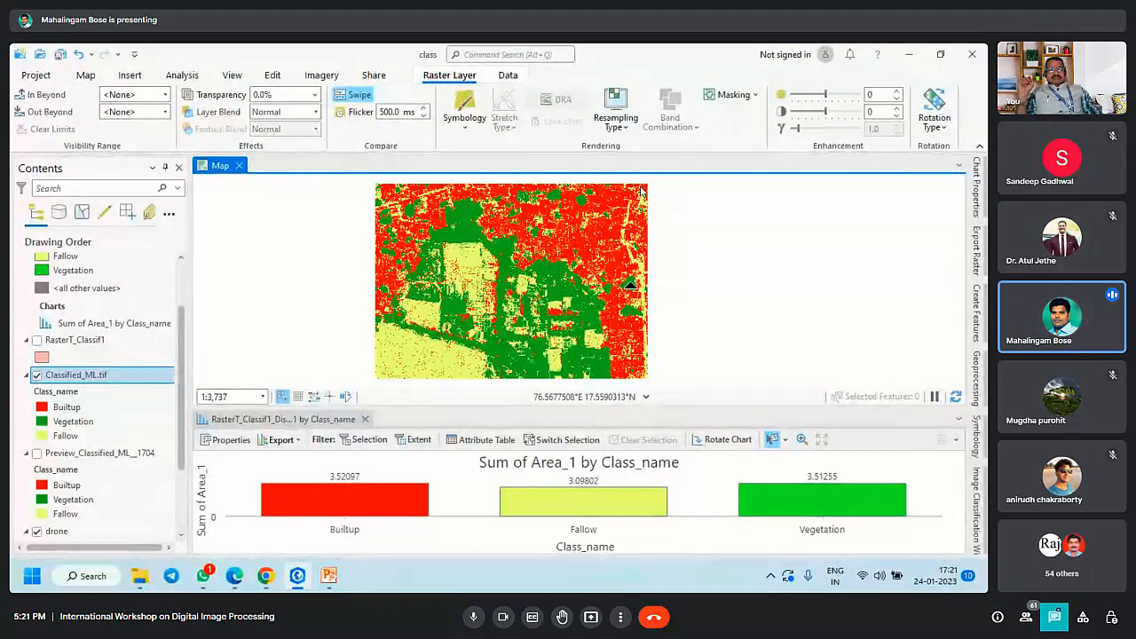
Step: Mute the microphone in the video call
click(473, 616)
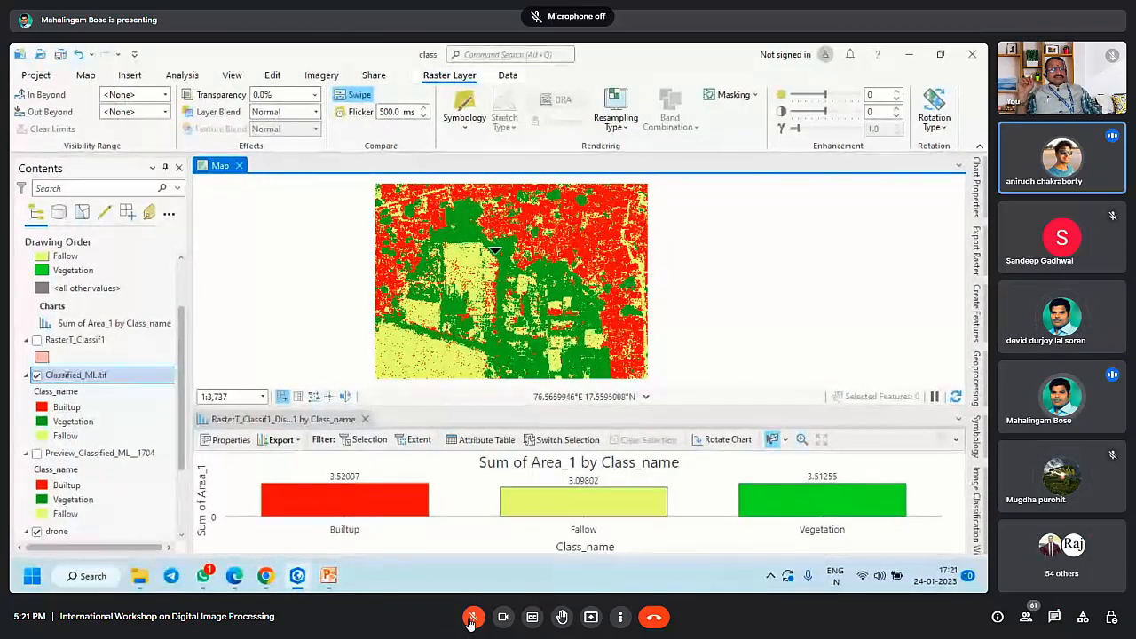
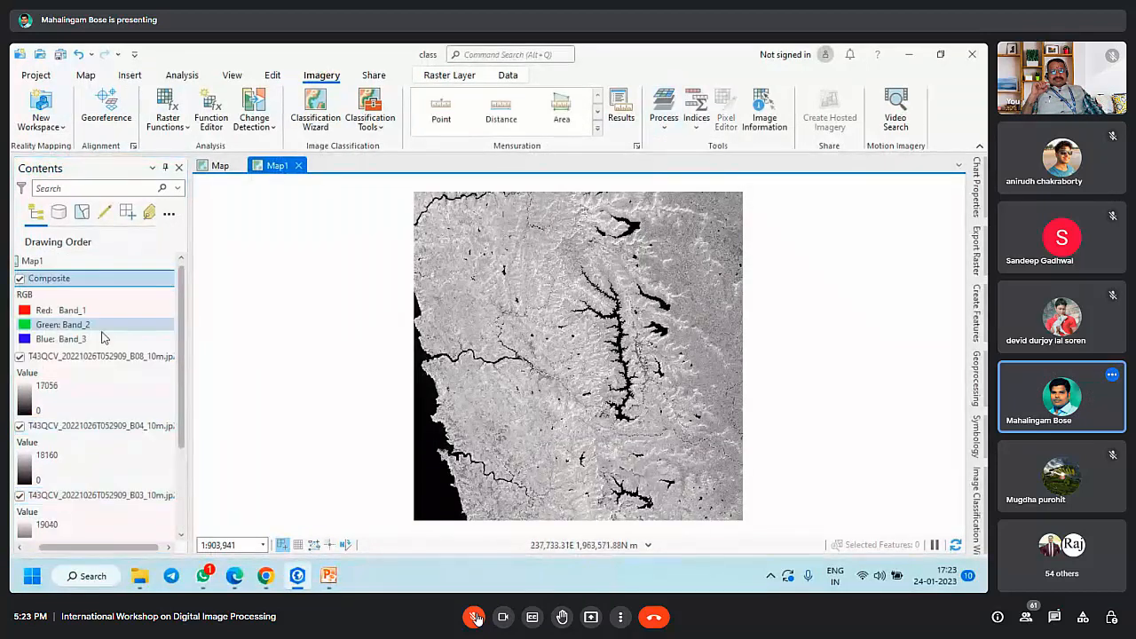
Step: Try to export the full Composite raster as Composite_1.tif in WGS_1984_UTM_Zone_43N while switching the meeting microphone
click(475, 617)
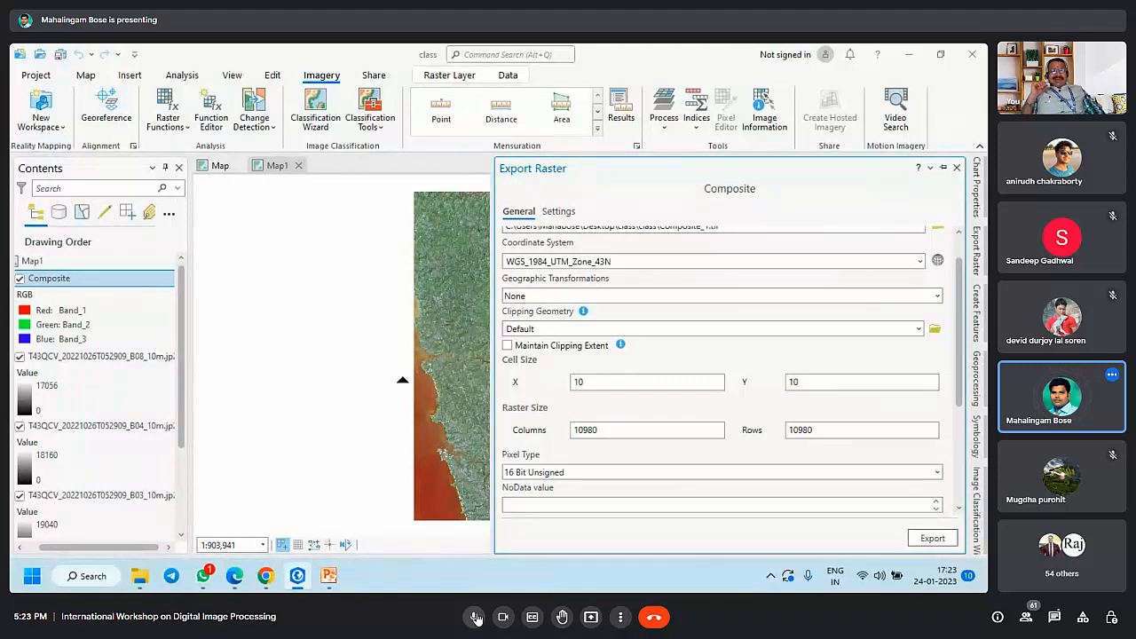
scroll(524, 351, up, 1)
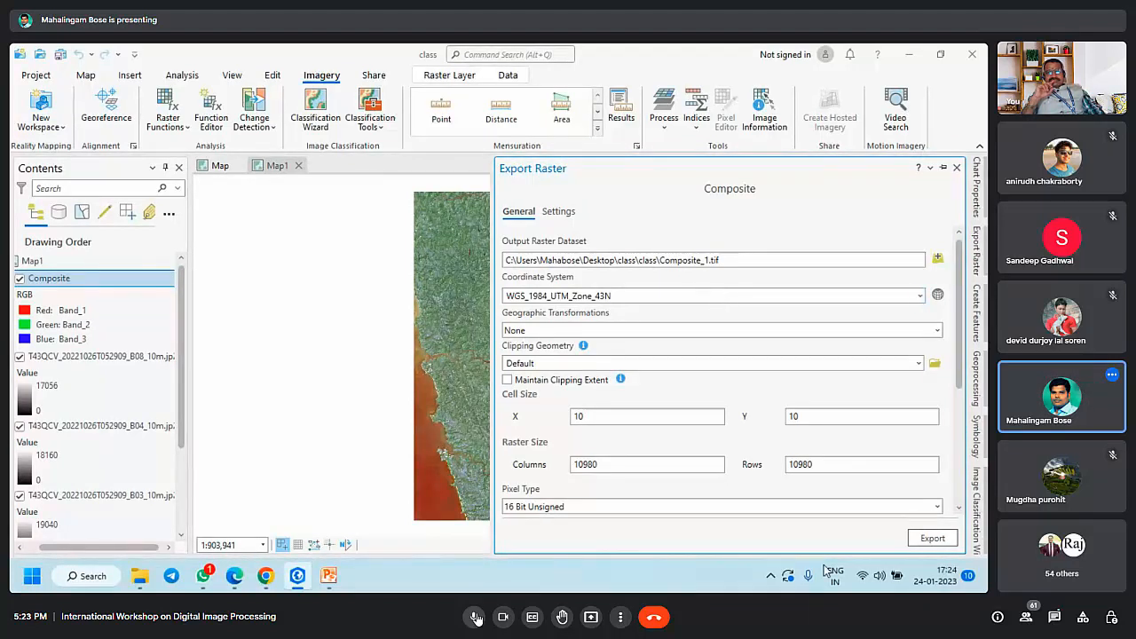
click(928, 539)
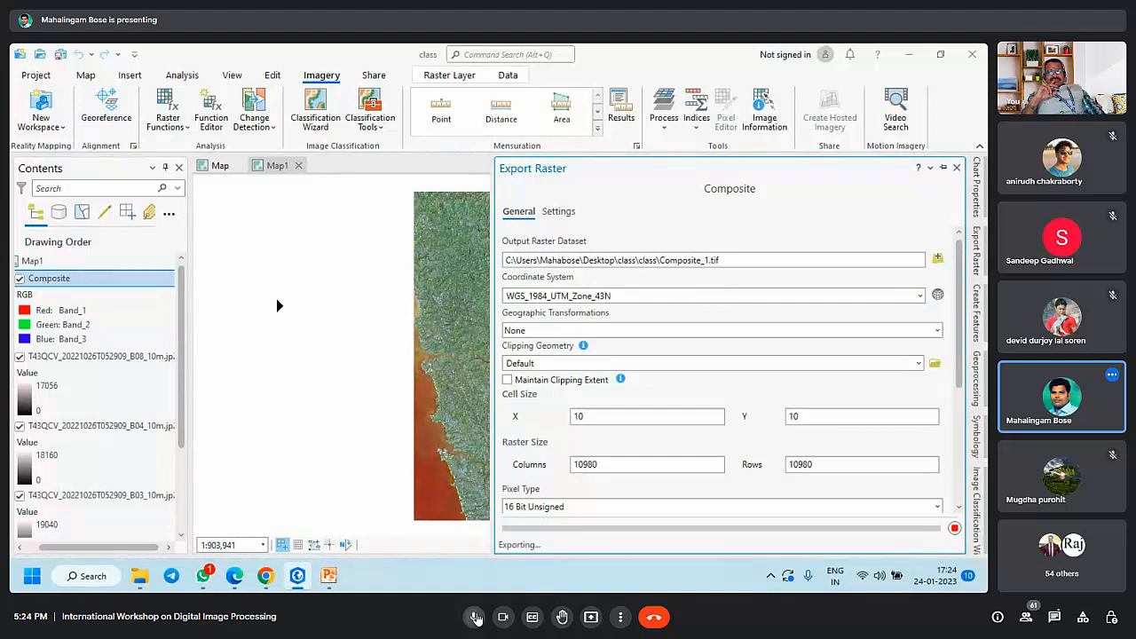
click(475, 617)
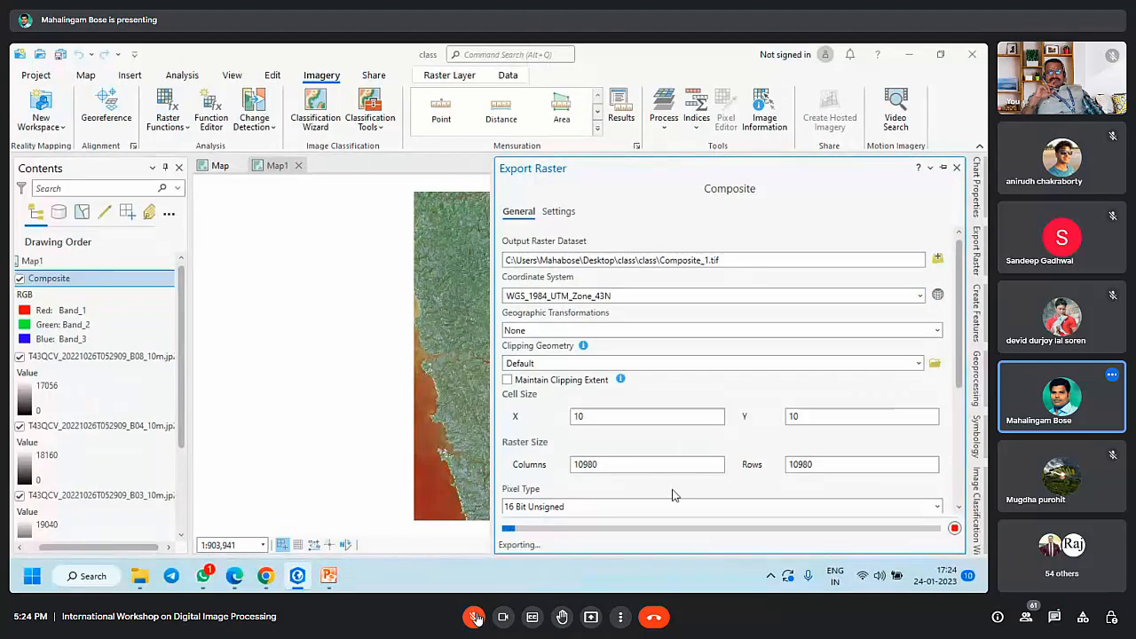
click(475, 617)
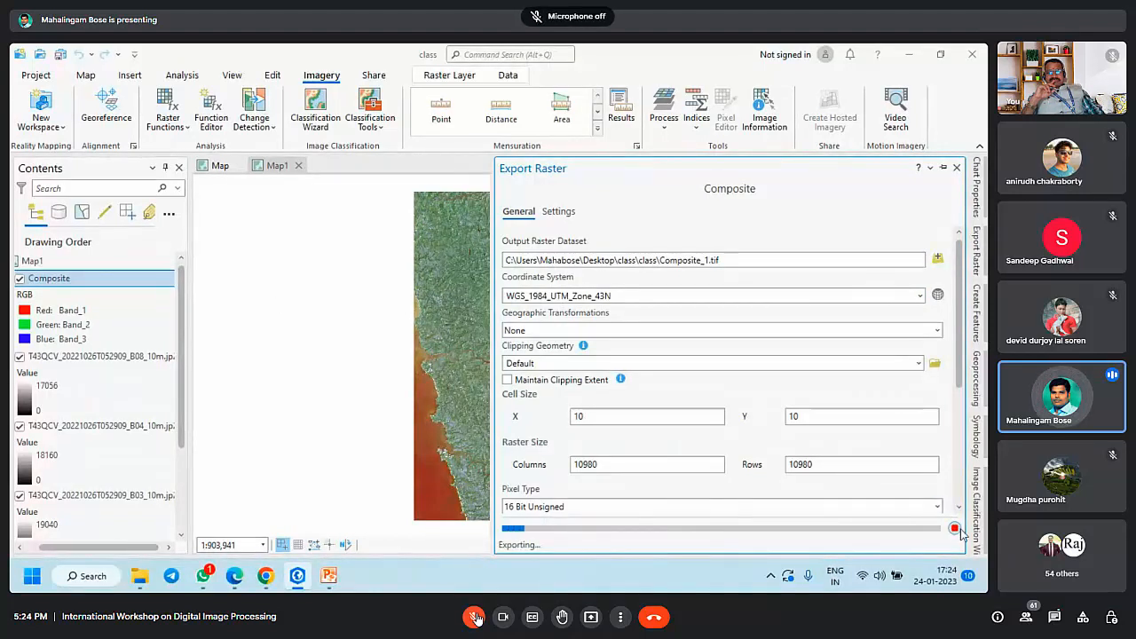
click(475, 617)
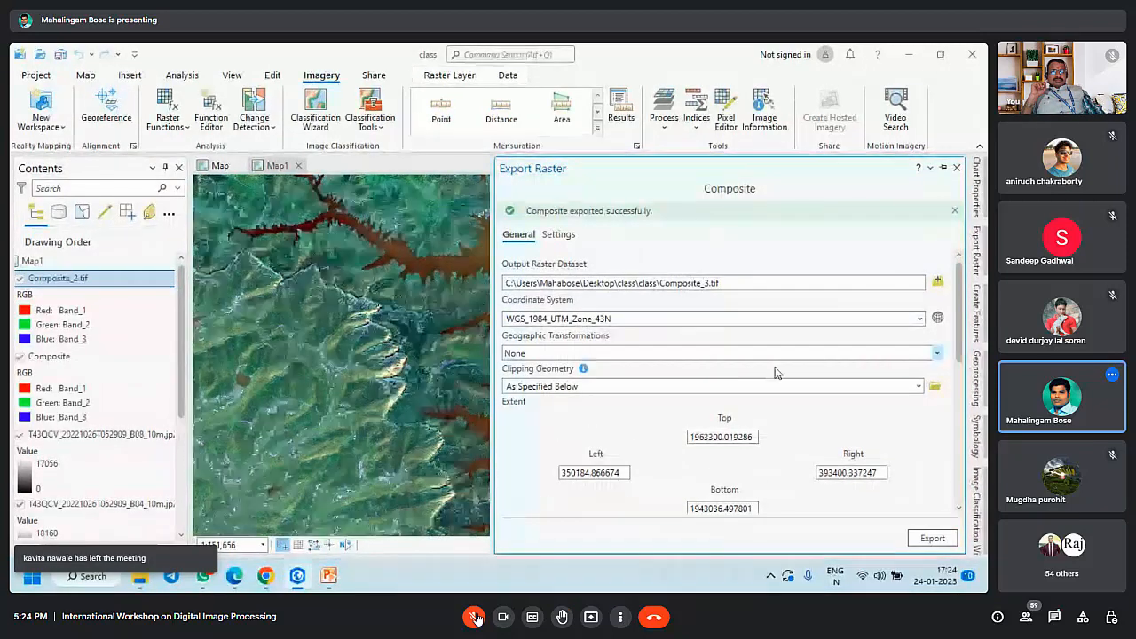
Step: Close the raster export settings and remove the Composite_2.tif and Composite layers from Map1
click(955, 167)
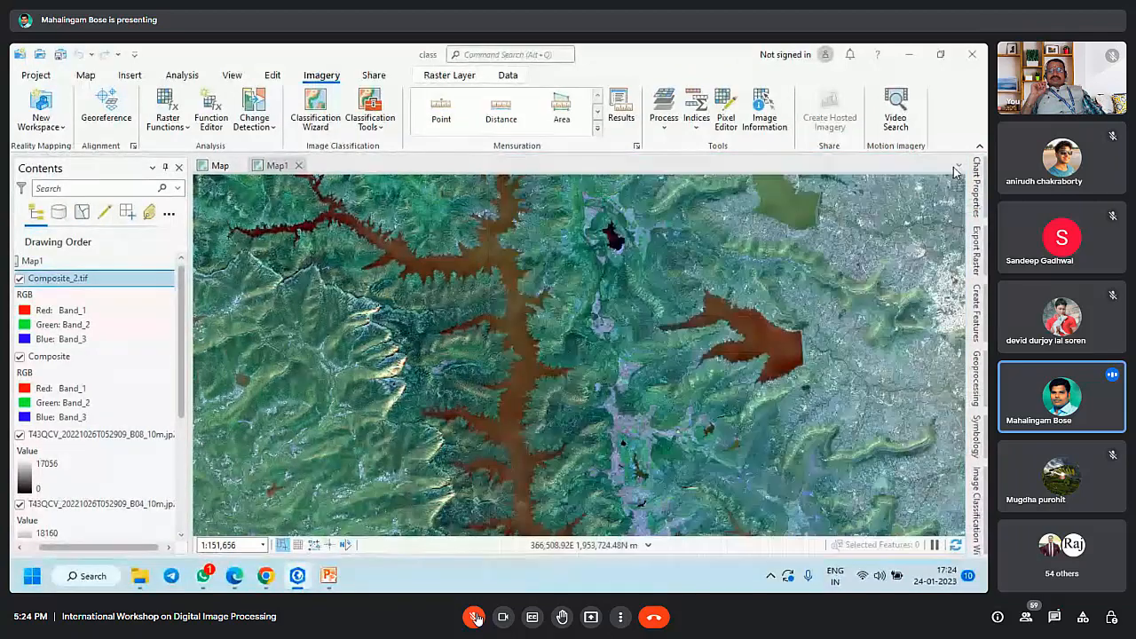
right_click(71, 278)
click(112, 140)
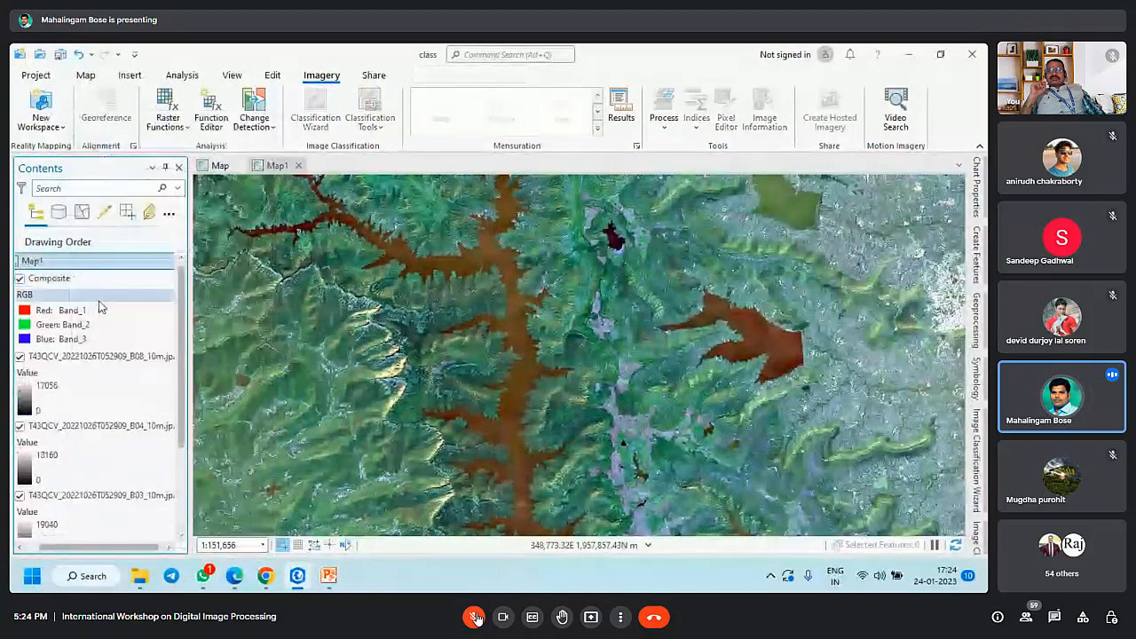
right_click(76, 280)
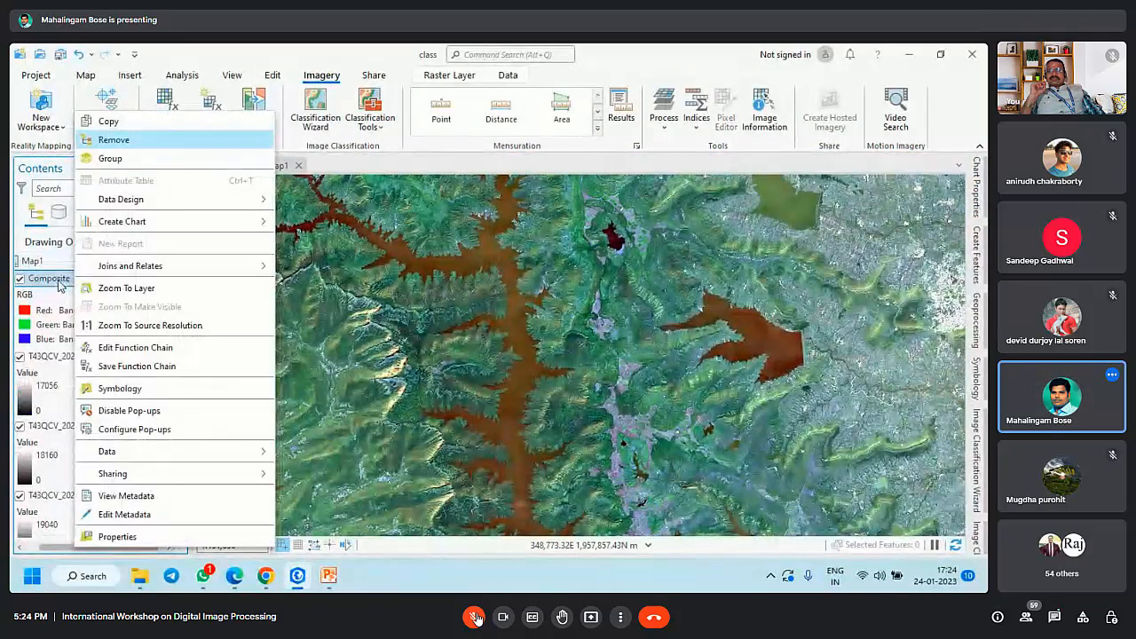
click(131, 142)
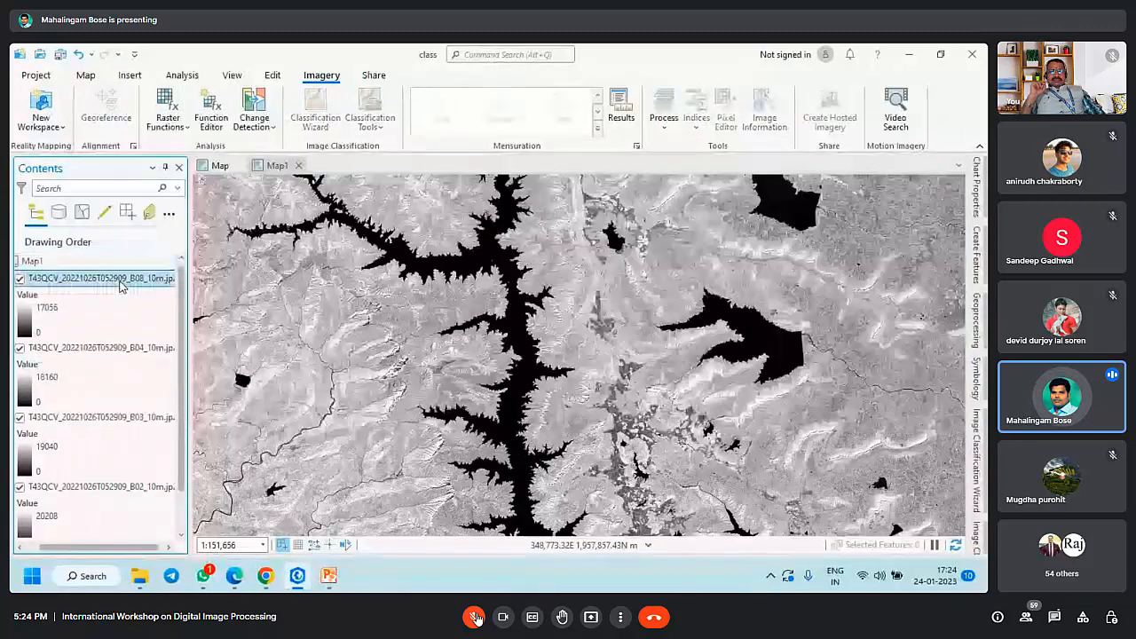
Step: Collapse the Sentinel band layers' legends and reorder the layers from top to bottom as B02, B03, B04, B08
ctrl+click(114, 489)
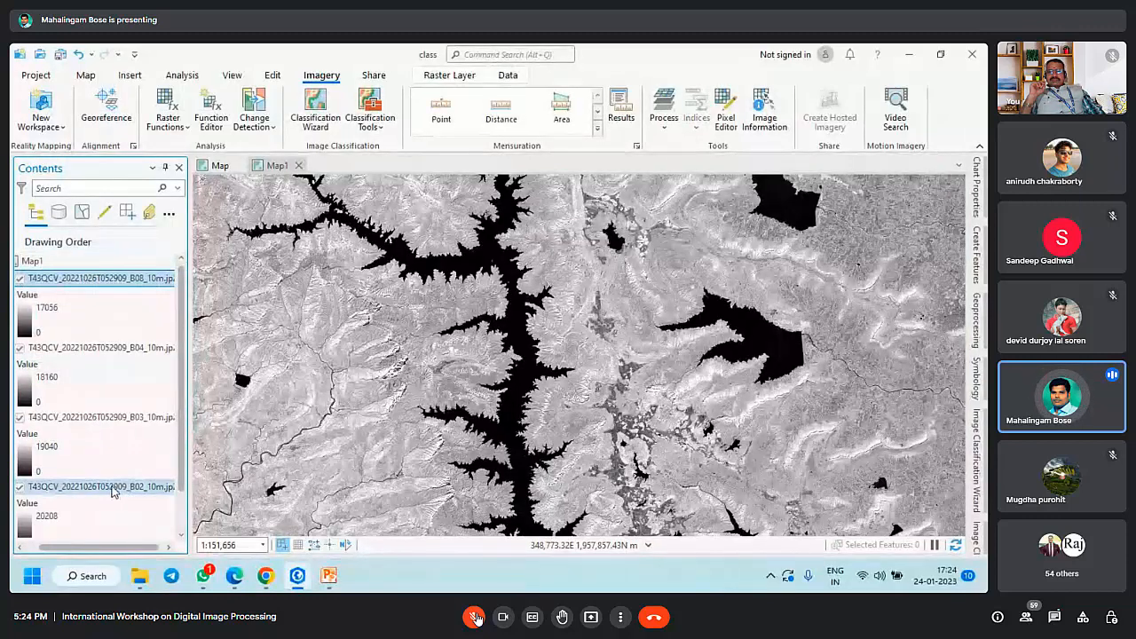
drag(100, 548, 73, 547)
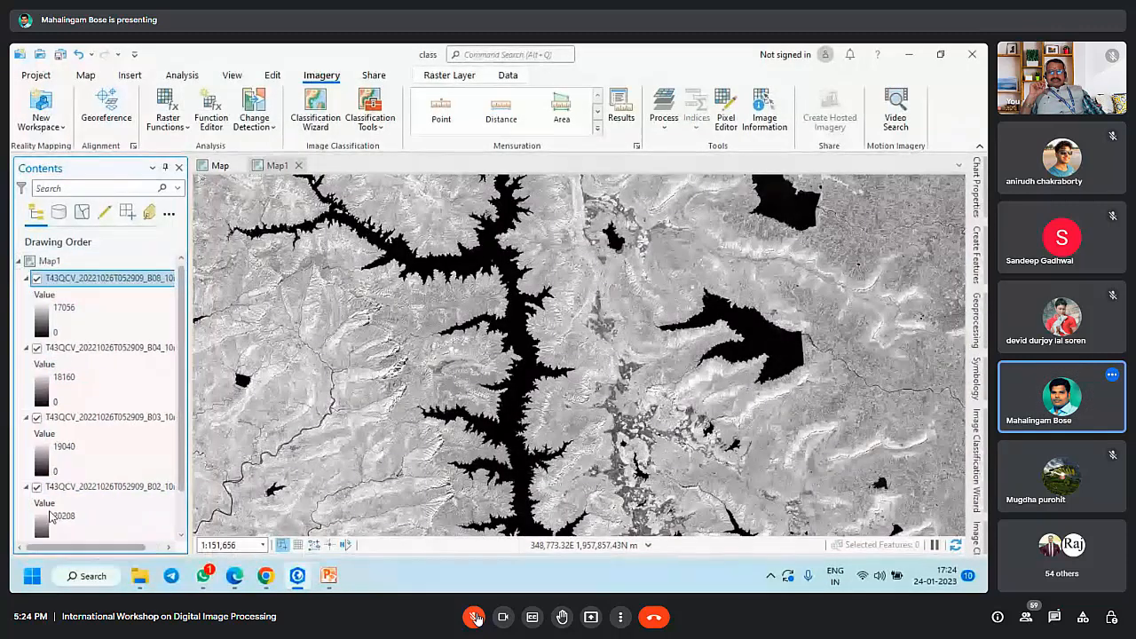
ctrl+click(26, 279)
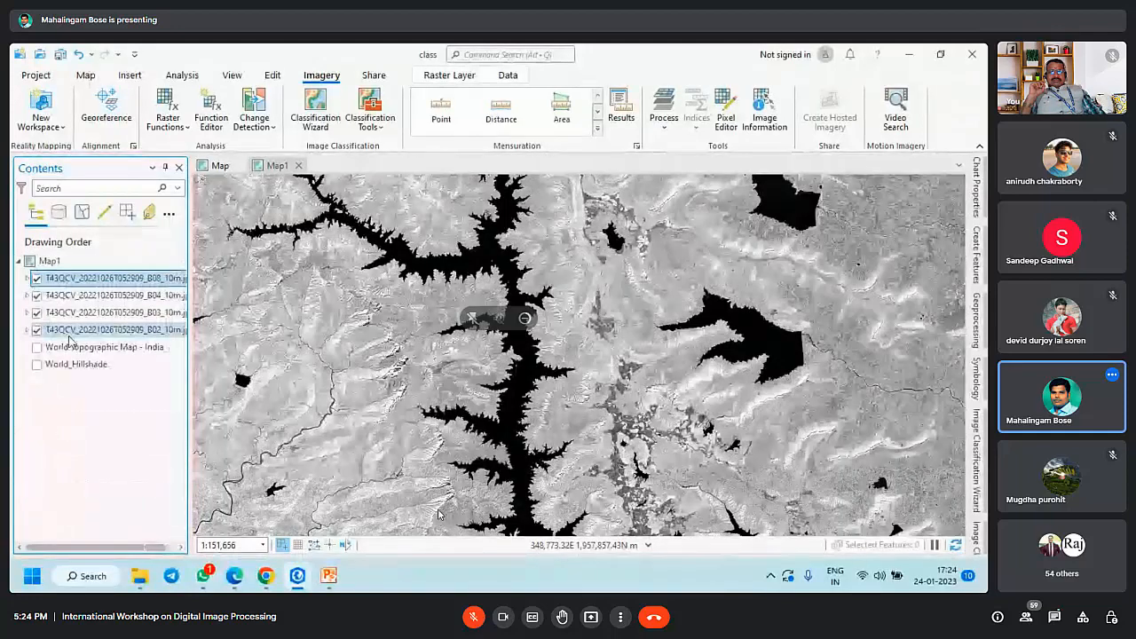
click(112, 332)
drag(117, 285, 117, 281)
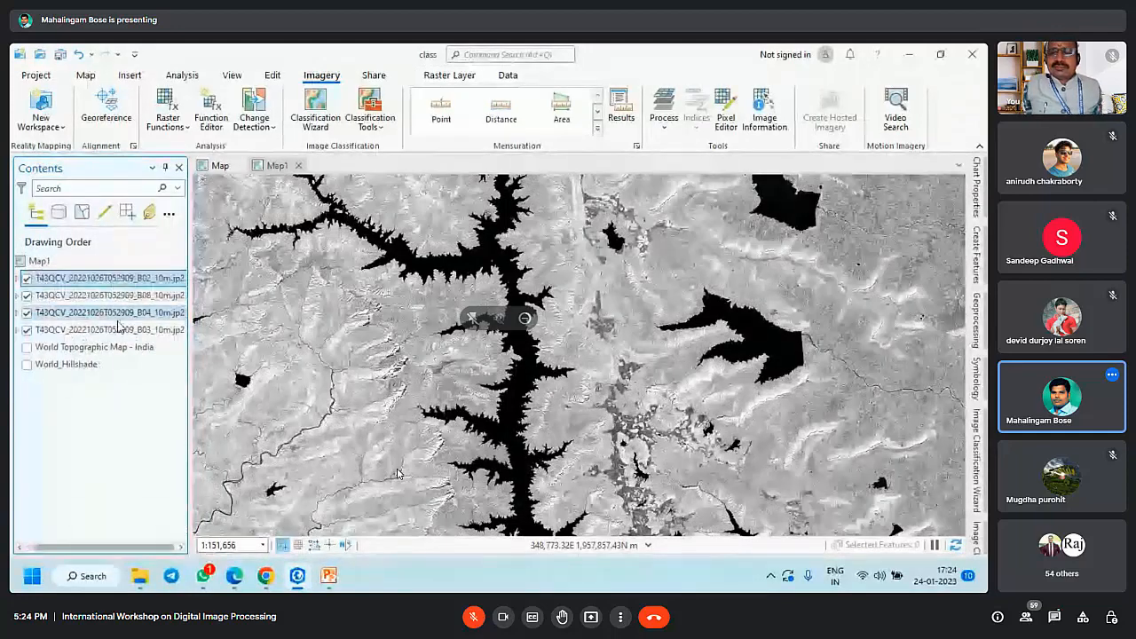
drag(121, 331, 131, 307)
drag(131, 298, 144, 307)
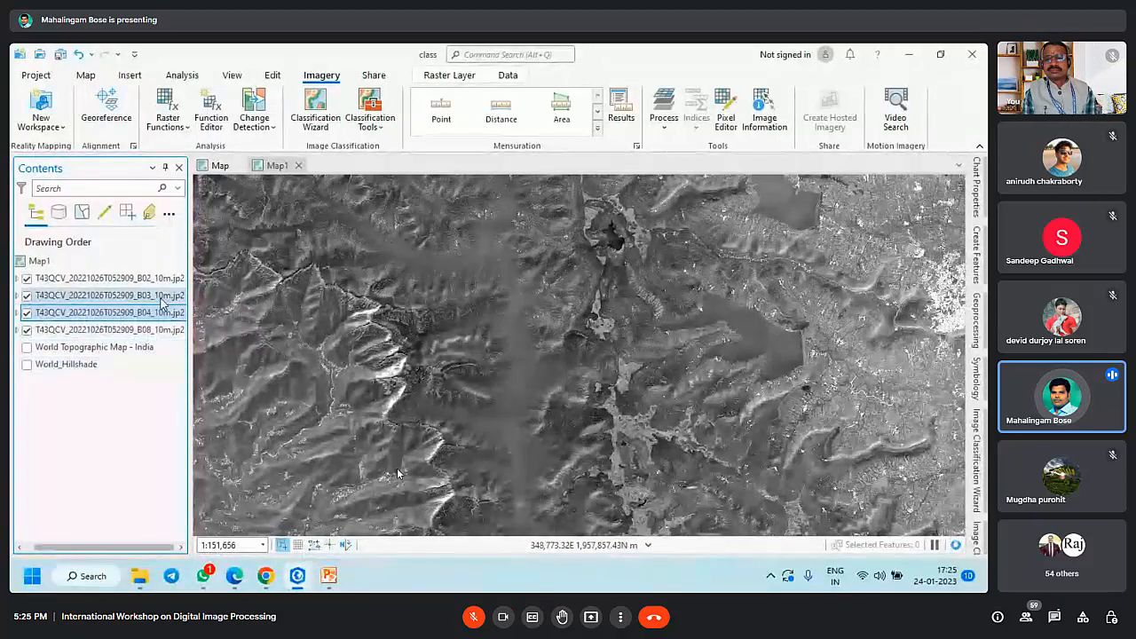
Step: Combine the B02, B03, B04 and B08 band layers into a new composite raster
click(157, 279)
shift+click(157, 329)
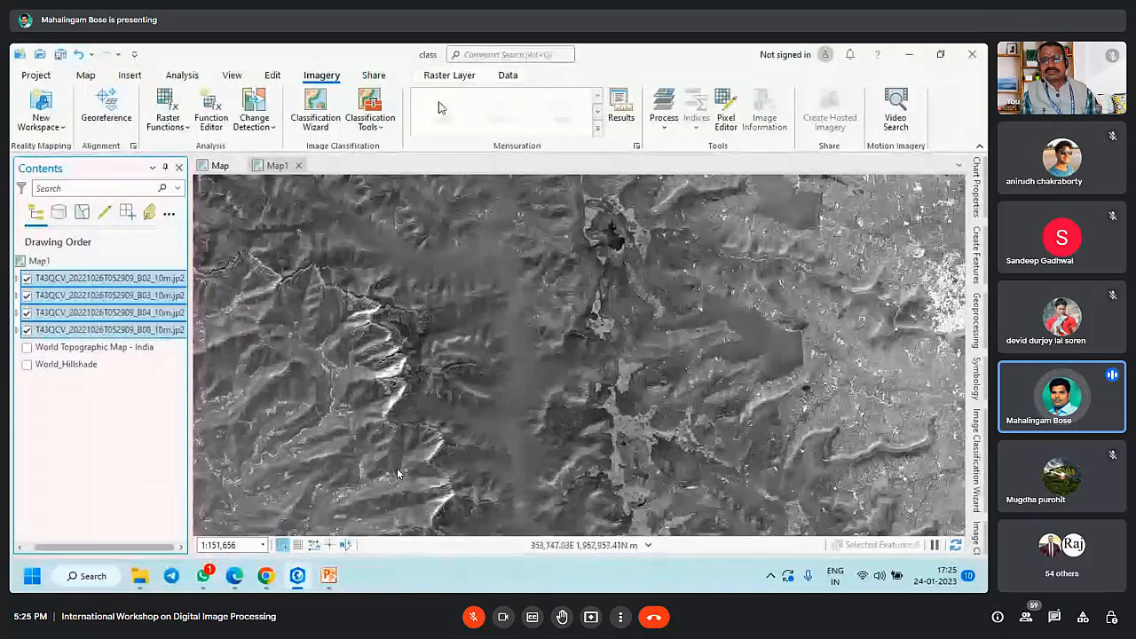
click(663, 111)
click(699, 257)
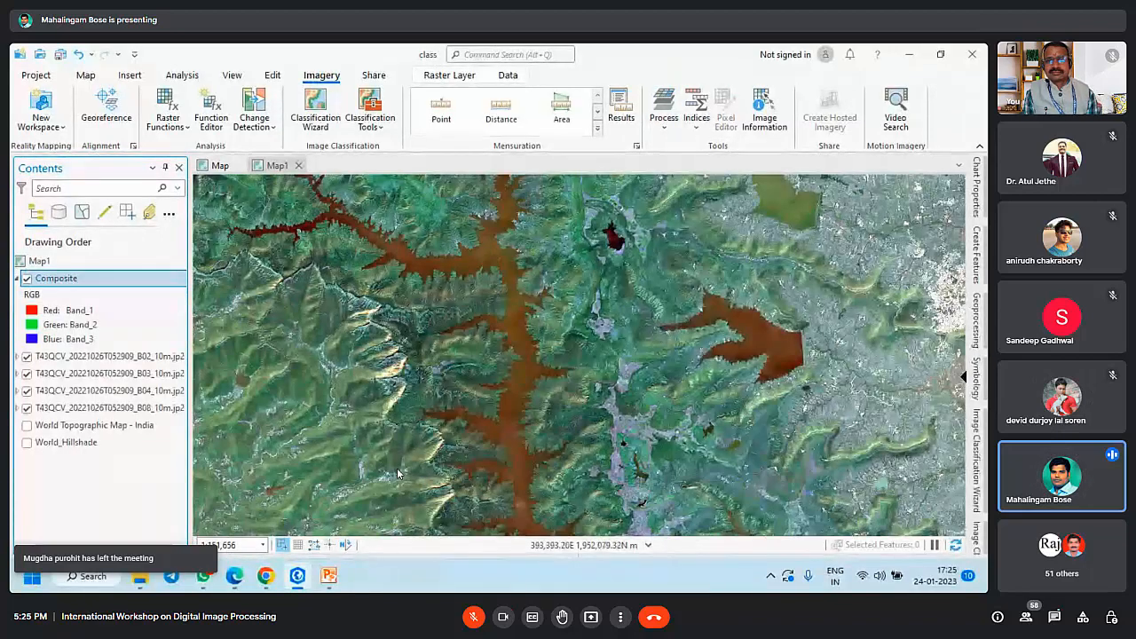
Step: Export the new Composite layer as Composite_3.tif, clipped to the currently displayed map extent
right_click(69, 288)
mouse_move(178, 452)
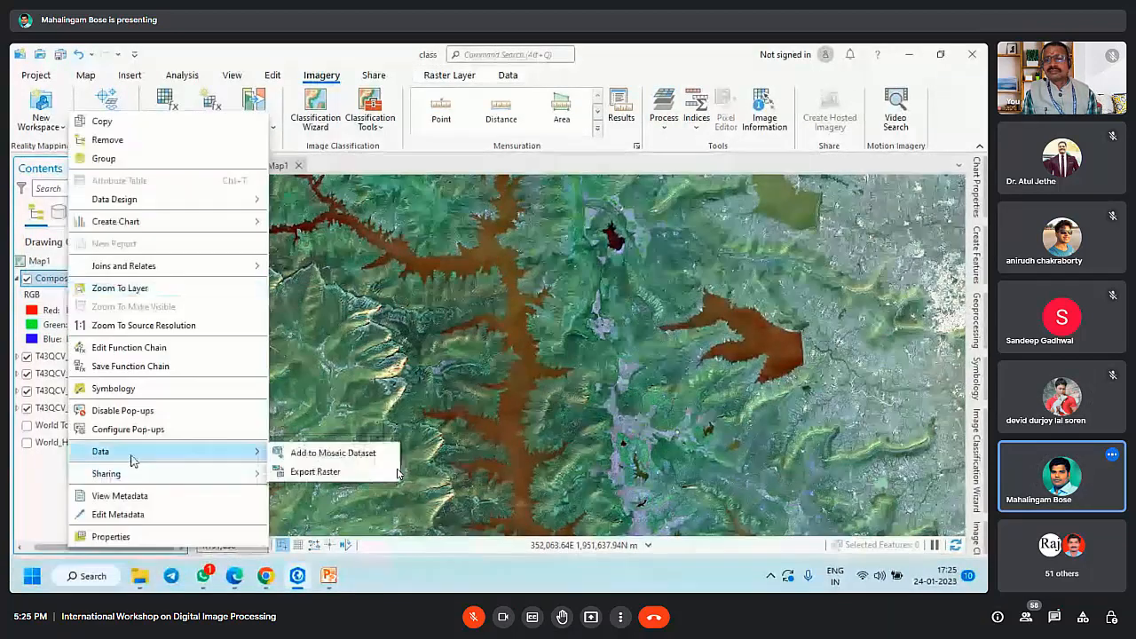
click(329, 470)
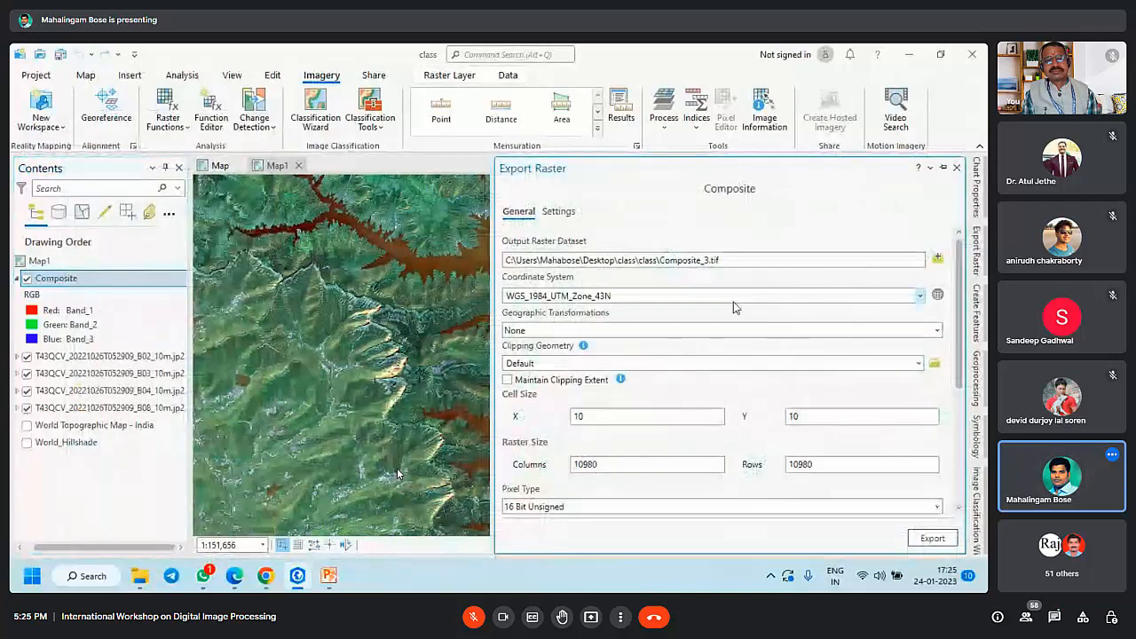
click(918, 363)
click(616, 407)
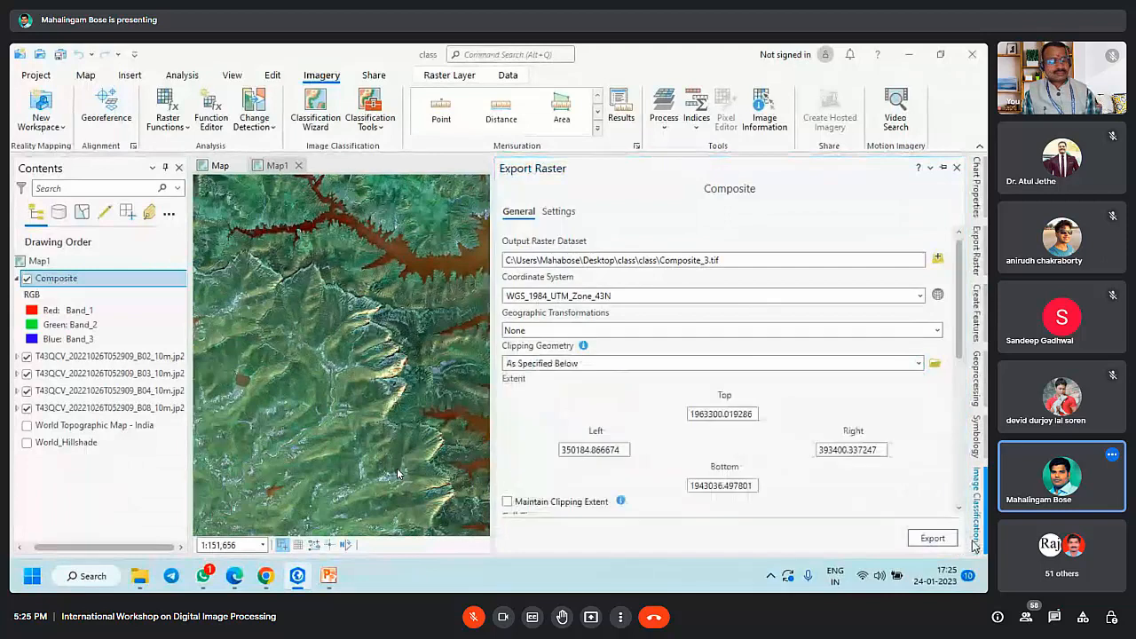
click(932, 538)
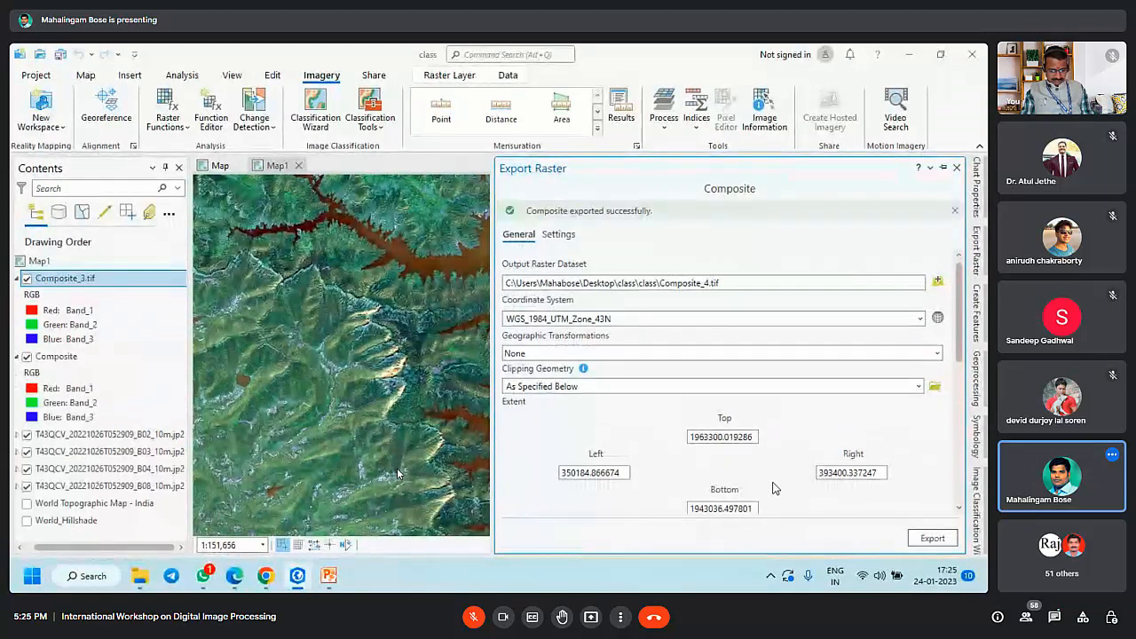
Step: Hide the Composite layer and all four band layers so that only Composite_3.tif is displayed
click(942, 167)
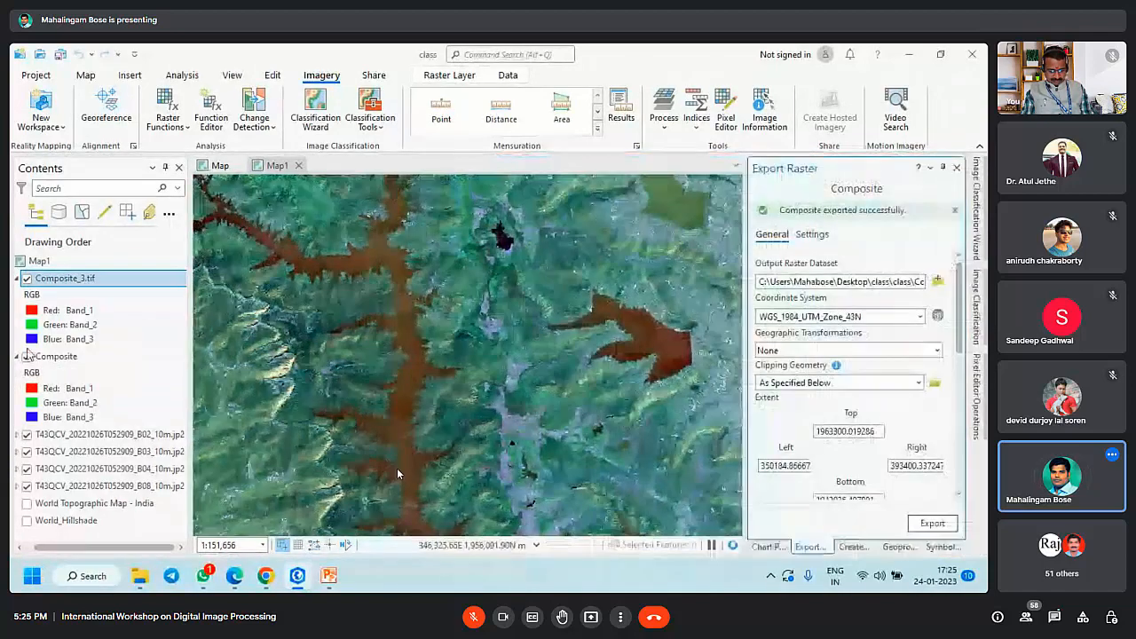
click(27, 357)
scroll(397, 468, down, 3)
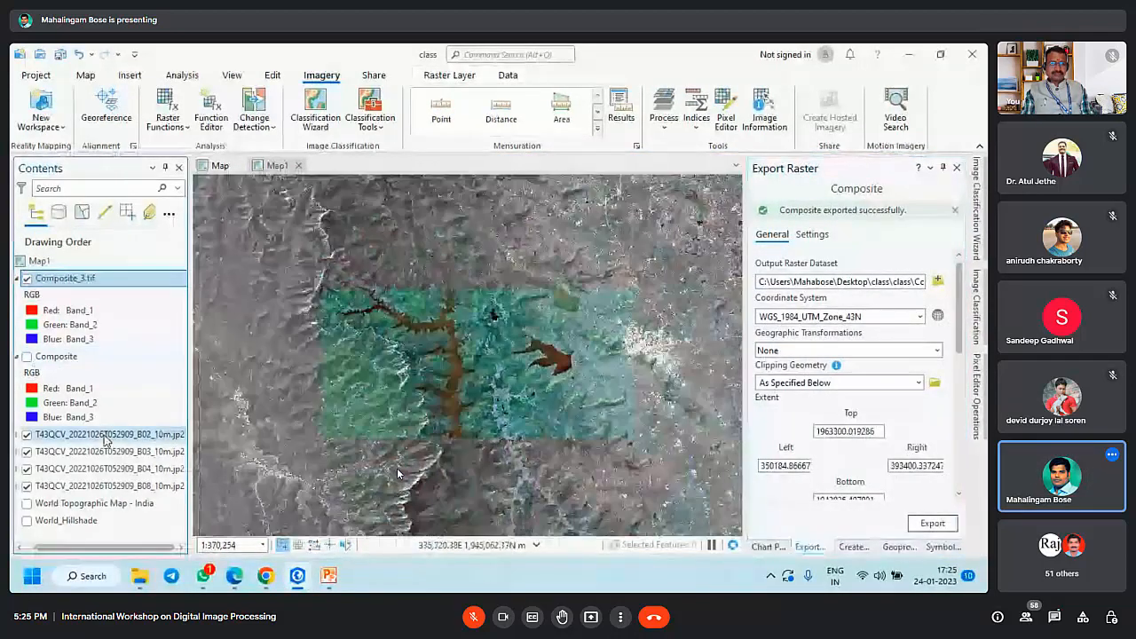
click(27, 435)
click(26, 452)
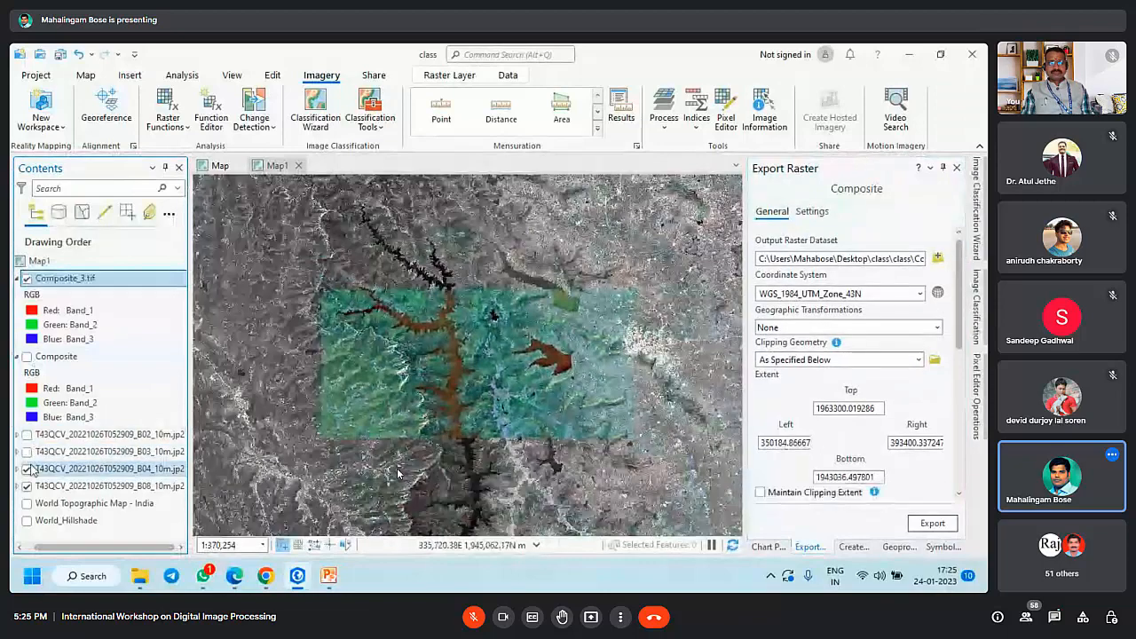
click(27, 469)
click(26, 486)
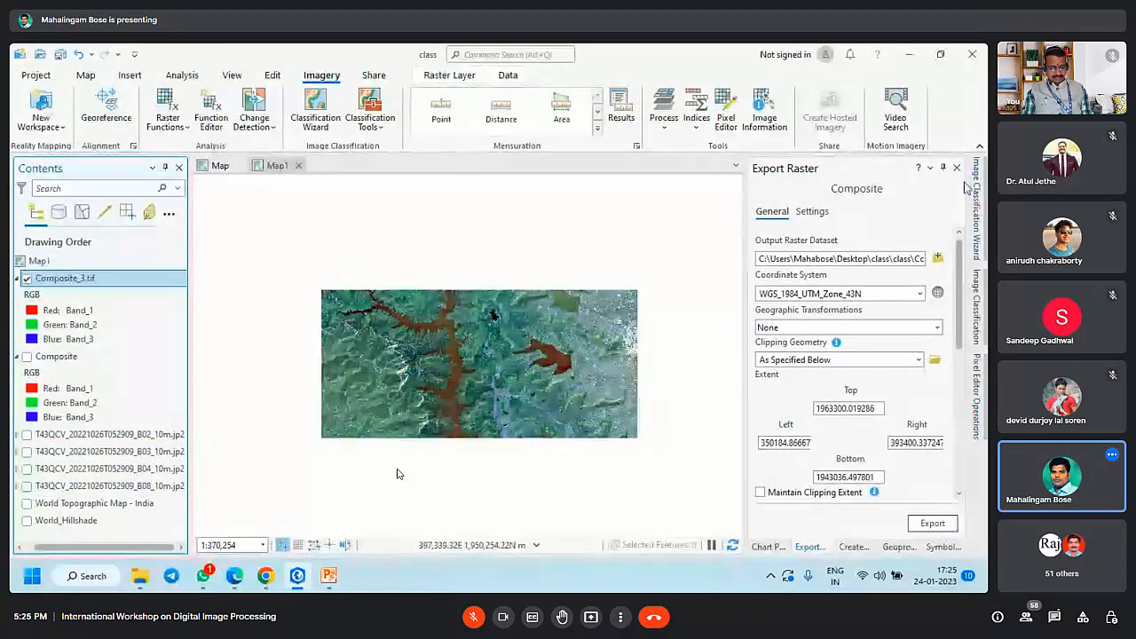
Step: Set Composite_3.tif's RGB symbology to Band_4 for red, Band_3 for green and Band_2 for blue
click(942, 168)
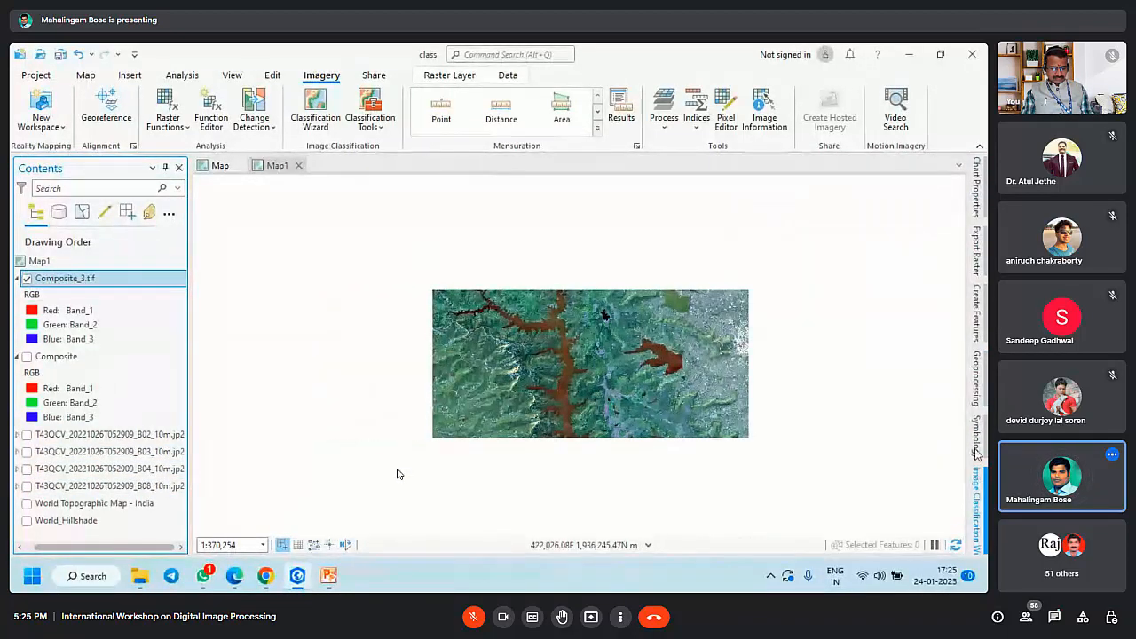
click(976, 439)
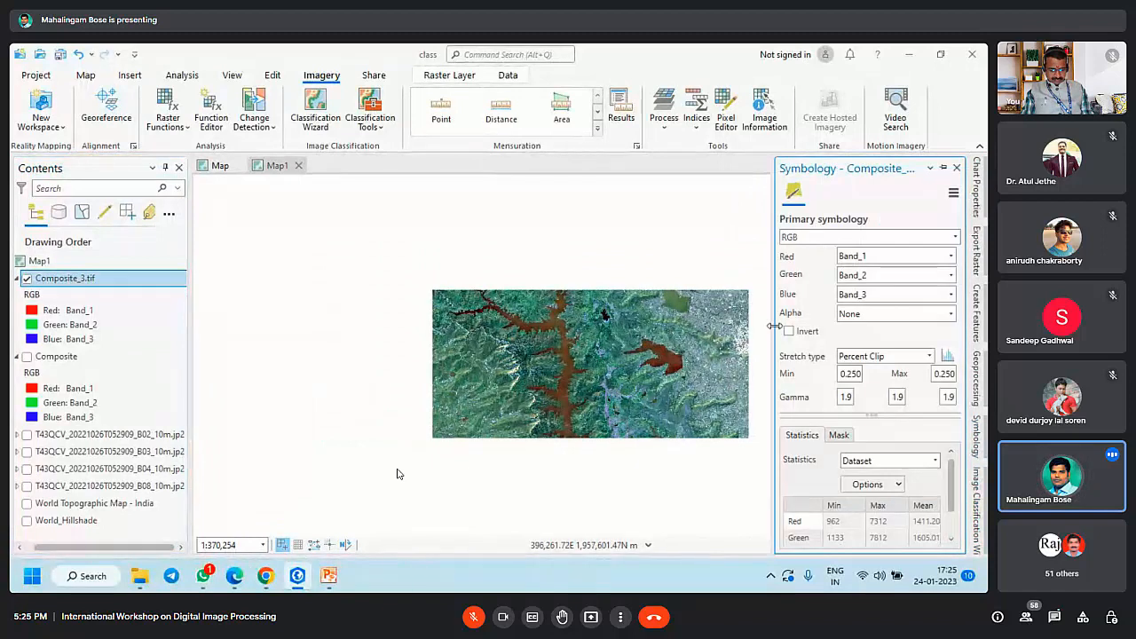
click(950, 256)
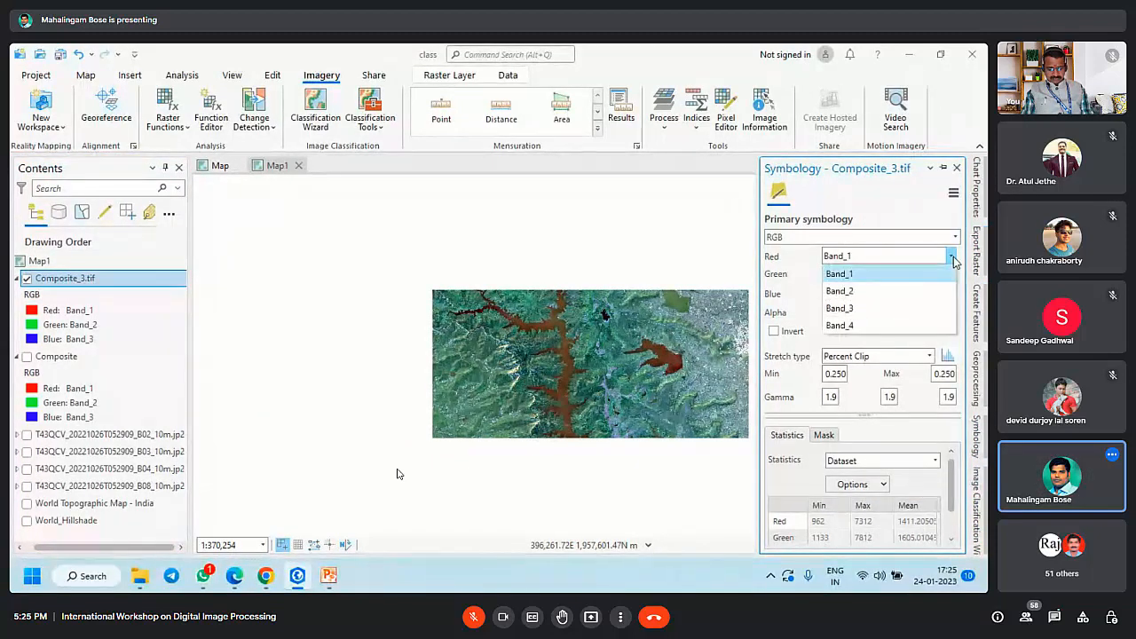
click(874, 328)
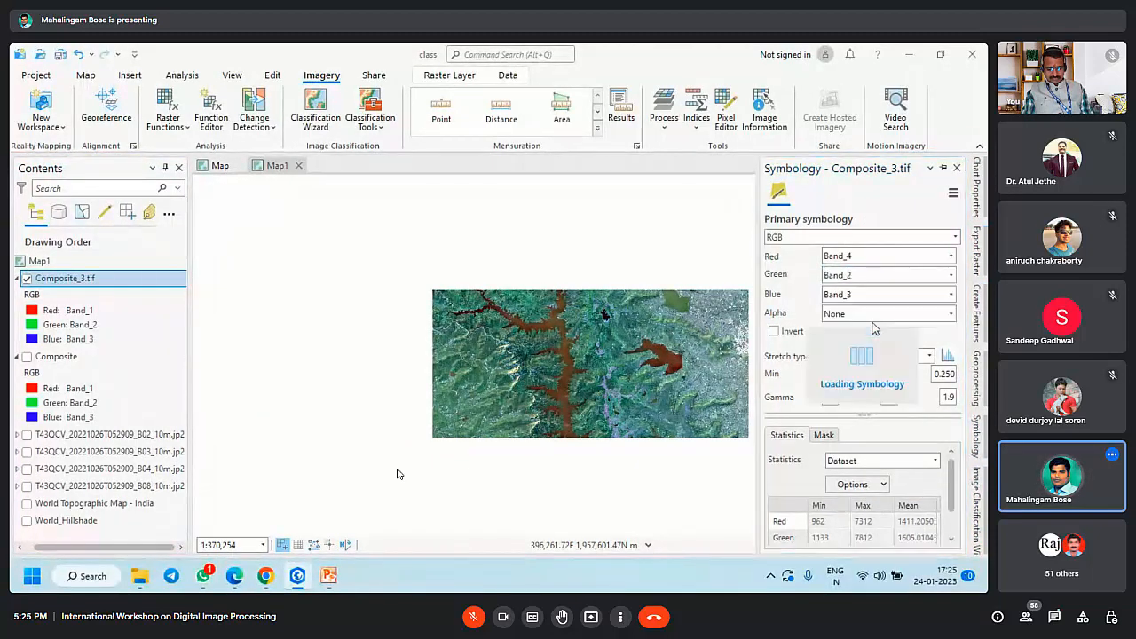
click(951, 275)
click(876, 323)
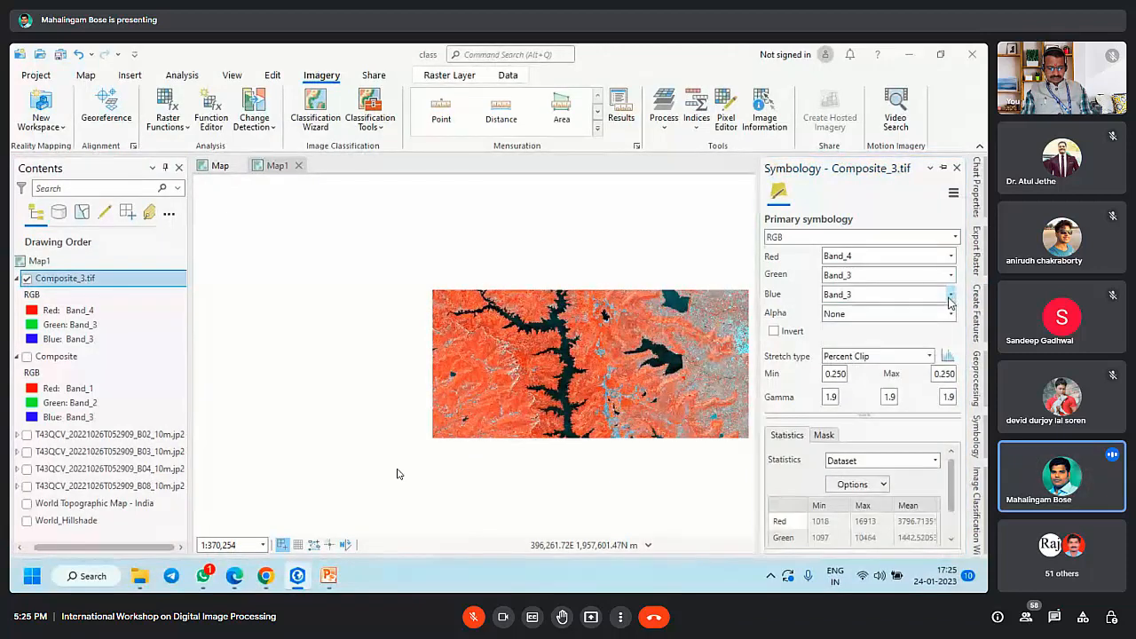
click(949, 300)
click(852, 334)
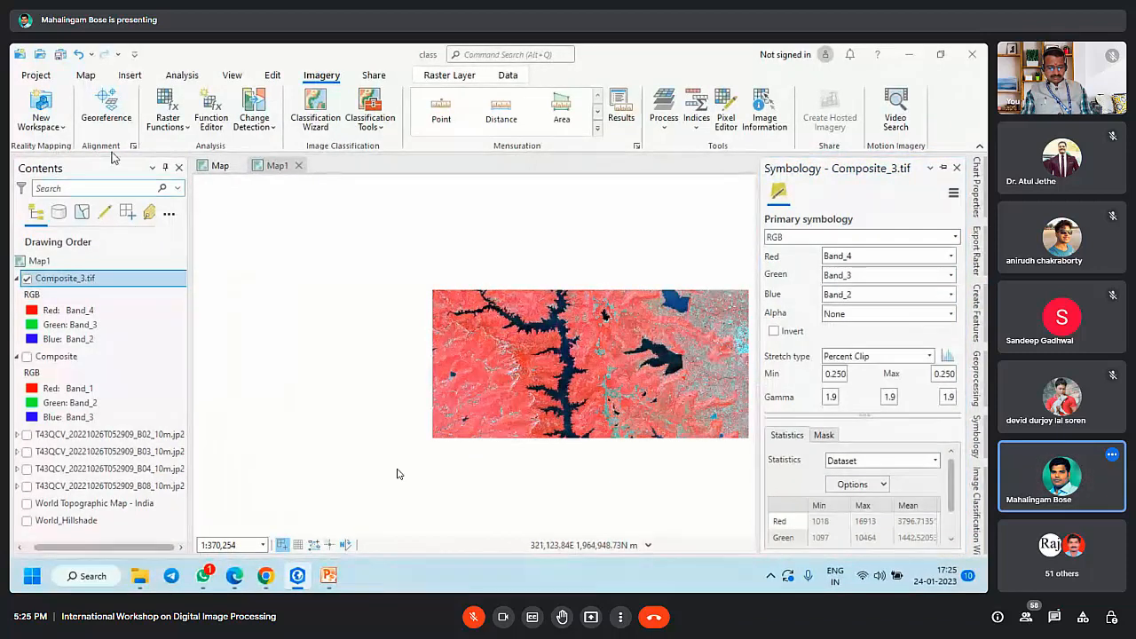
Step: Keep the Symbology settings docked beside the map and explore the false-colour Composite_3.tif image up close
click(87, 76)
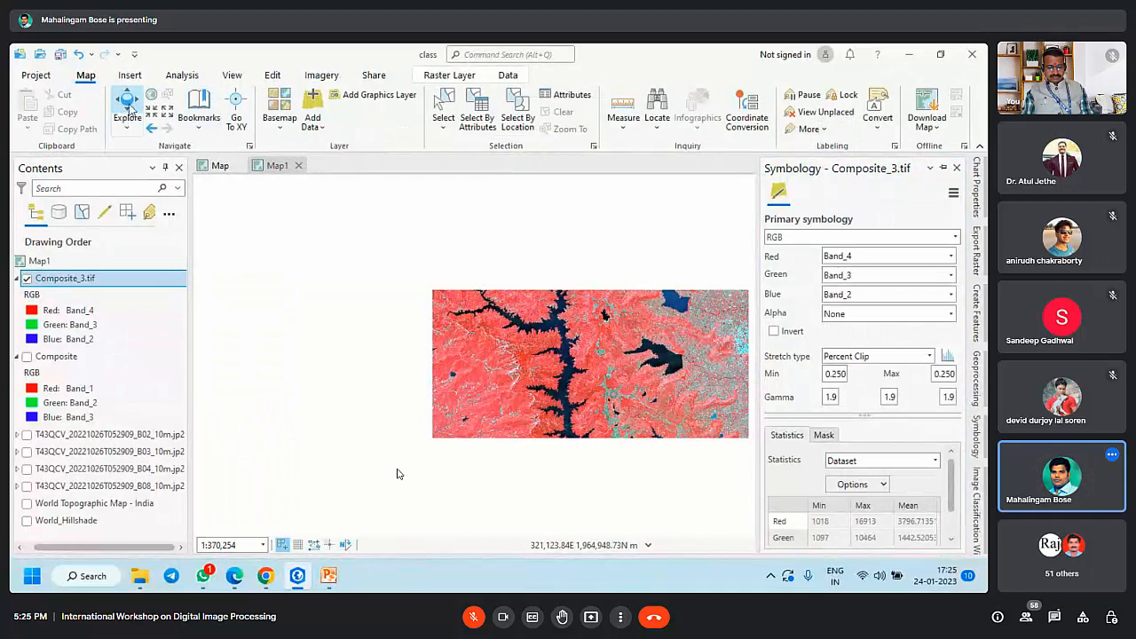
click(127, 108)
drag(508, 337, 429, 305)
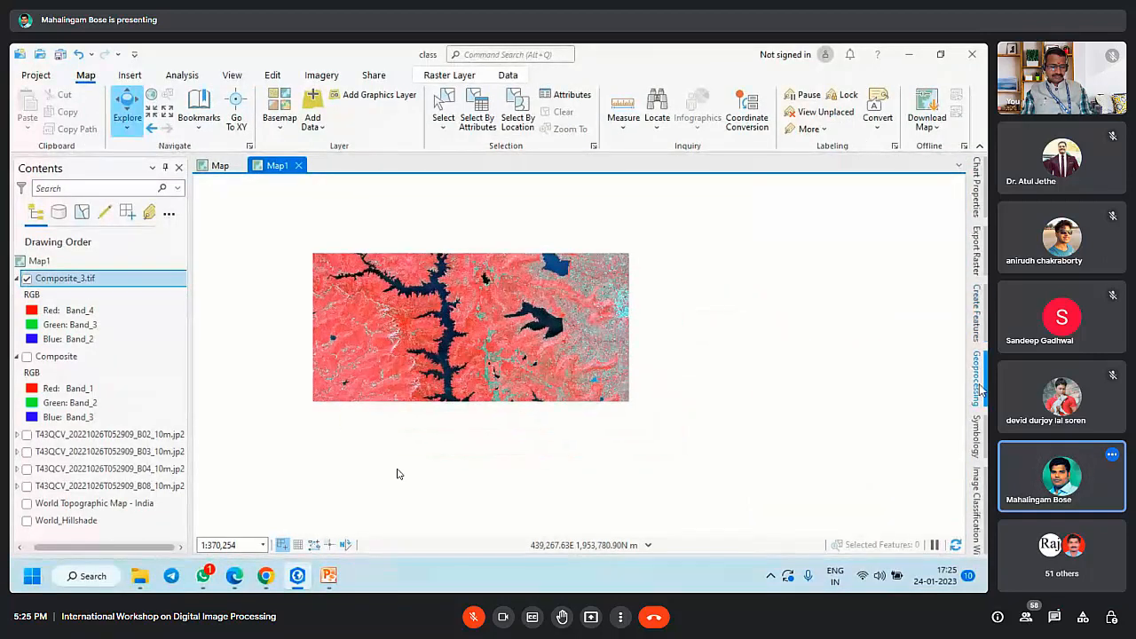
click(975, 439)
click(942, 168)
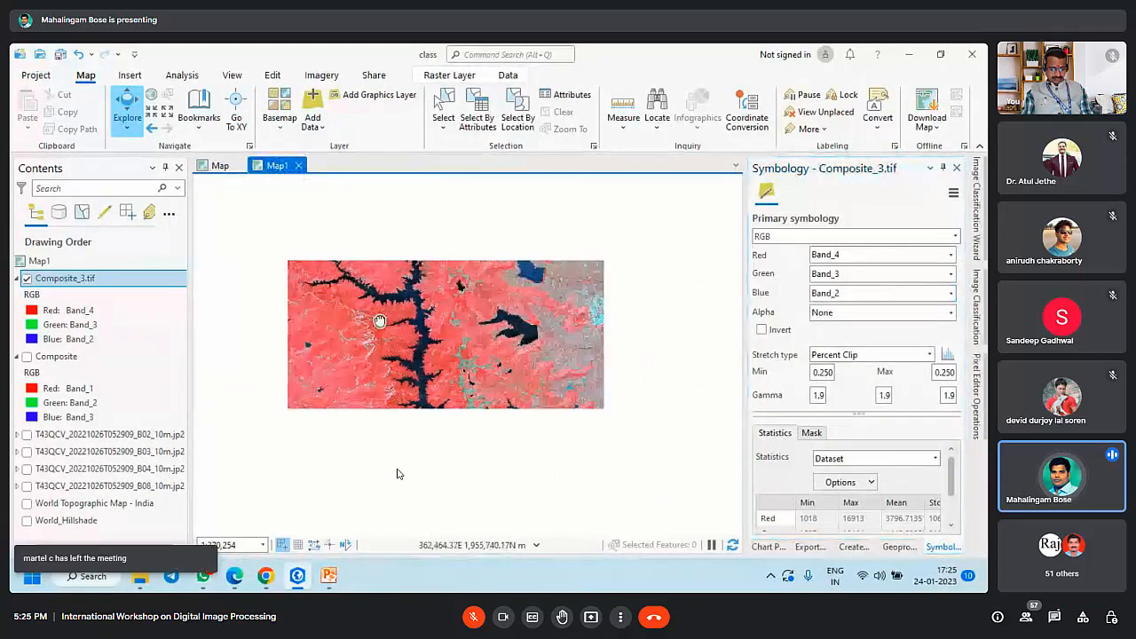
scroll(414, 344, up, 2)
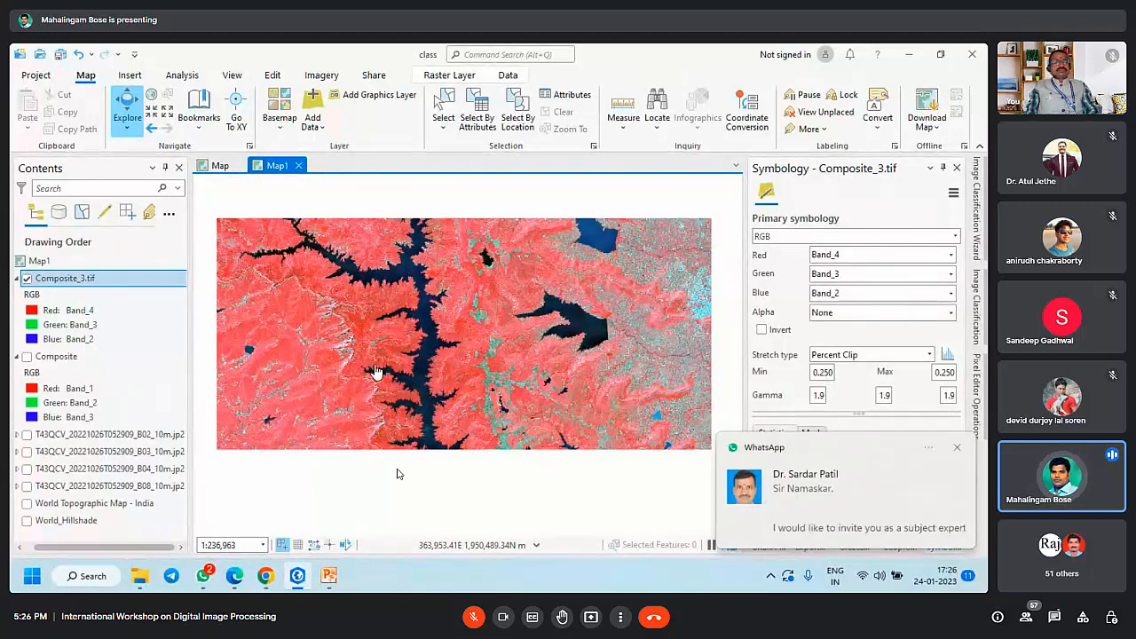
Step: Dismiss the incoming message notification and examine the hilly terrain in the false-colour Composite_3.tif image up close
click(956, 447)
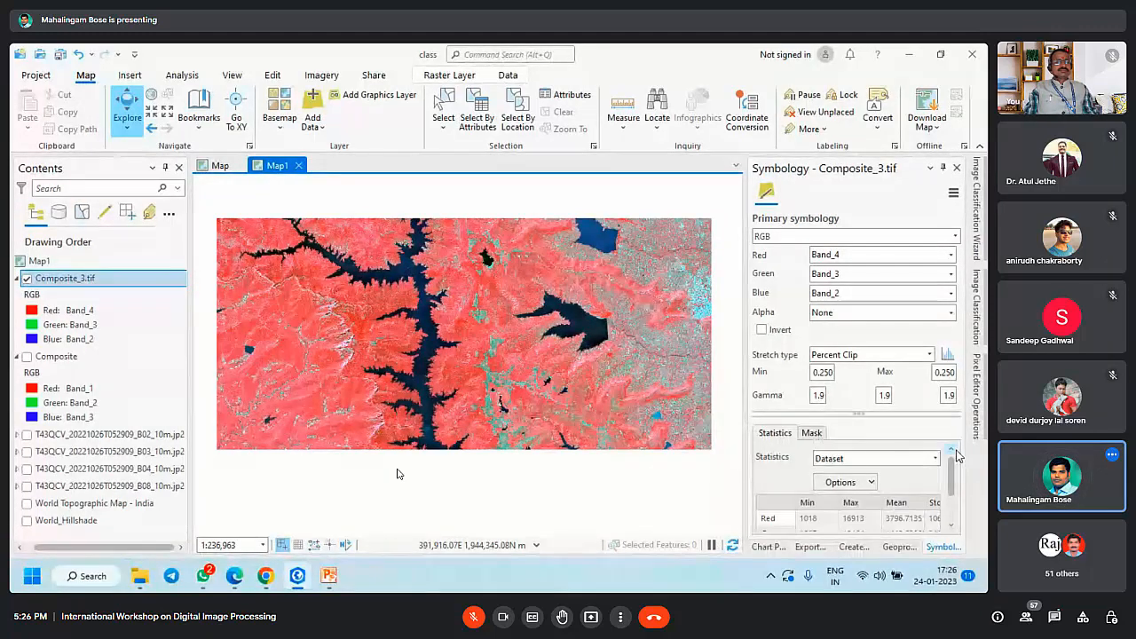
scroll(346, 407, up, 8)
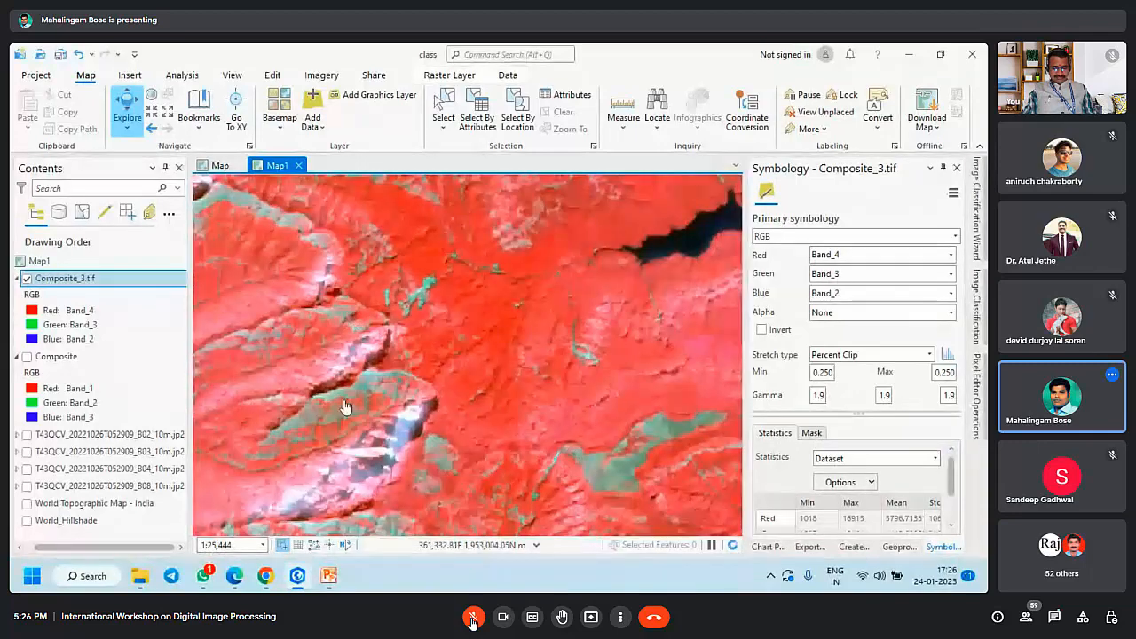
scroll(346, 407, down, 5)
Step: Switch to Chrome and find the Sentinel-2 band table on the gisgeography.com band combinations page
mouse_move(263, 586)
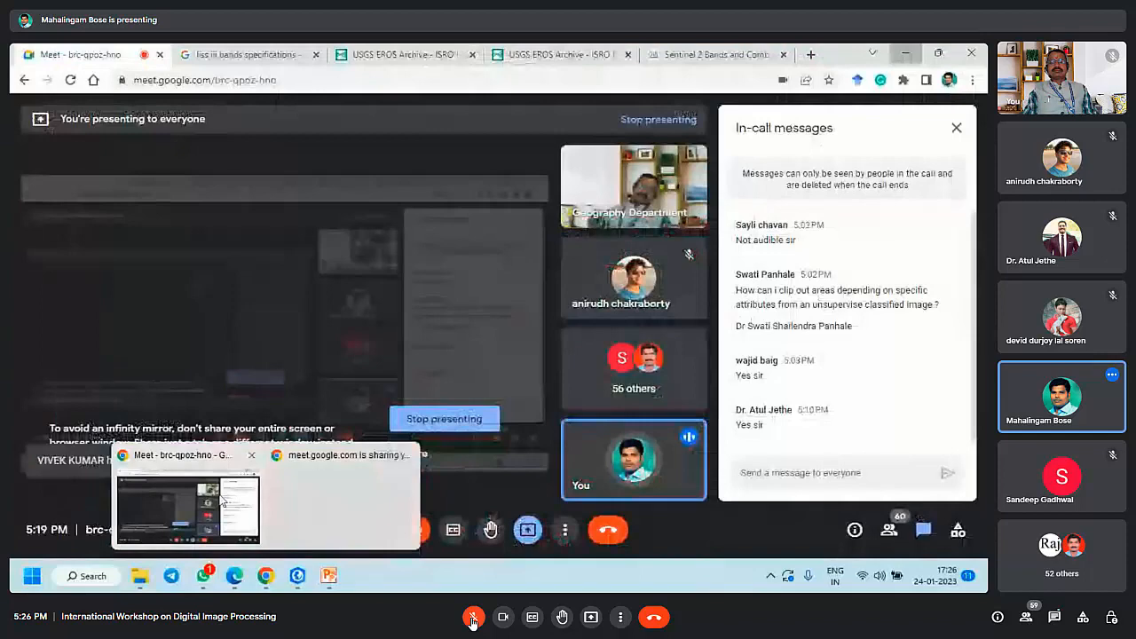
click(233, 515)
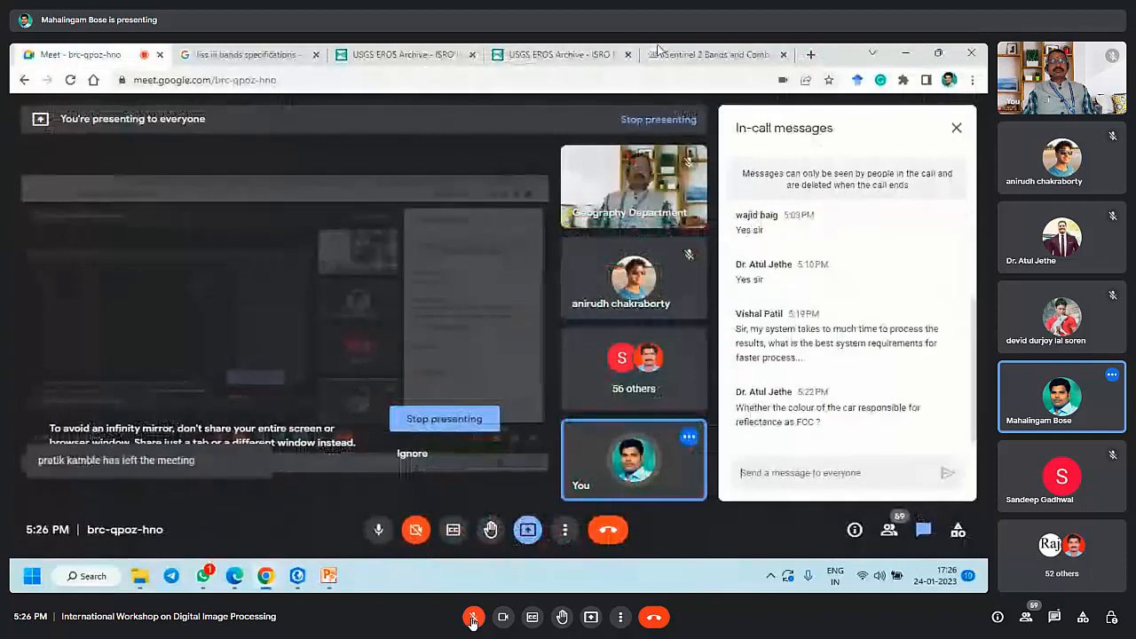
click(661, 52)
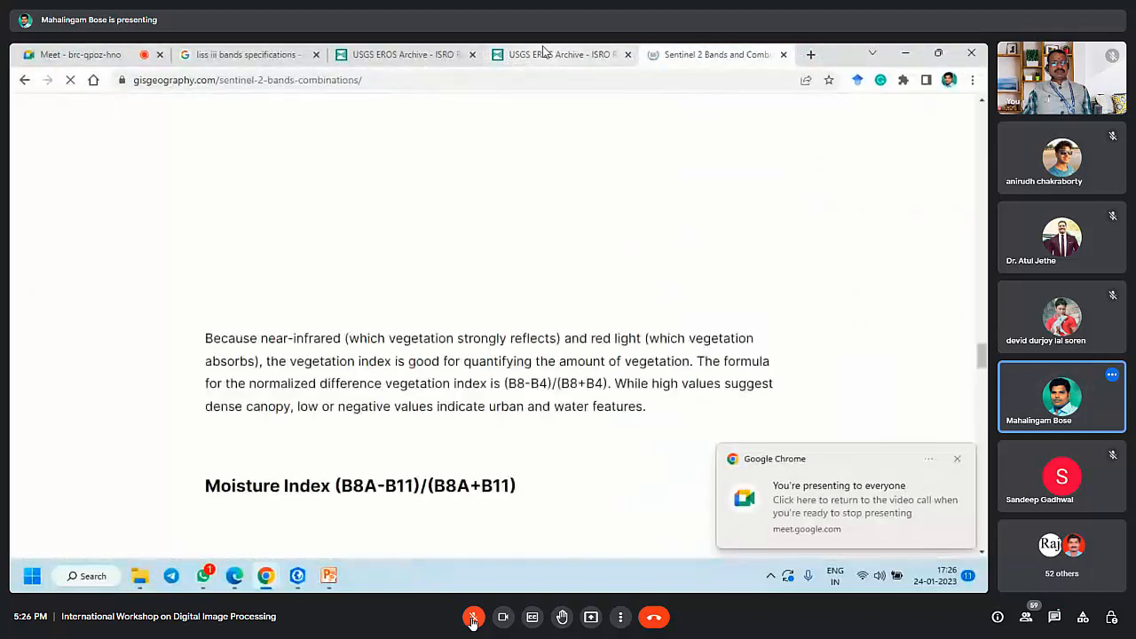
scroll(533, 294, up, 5)
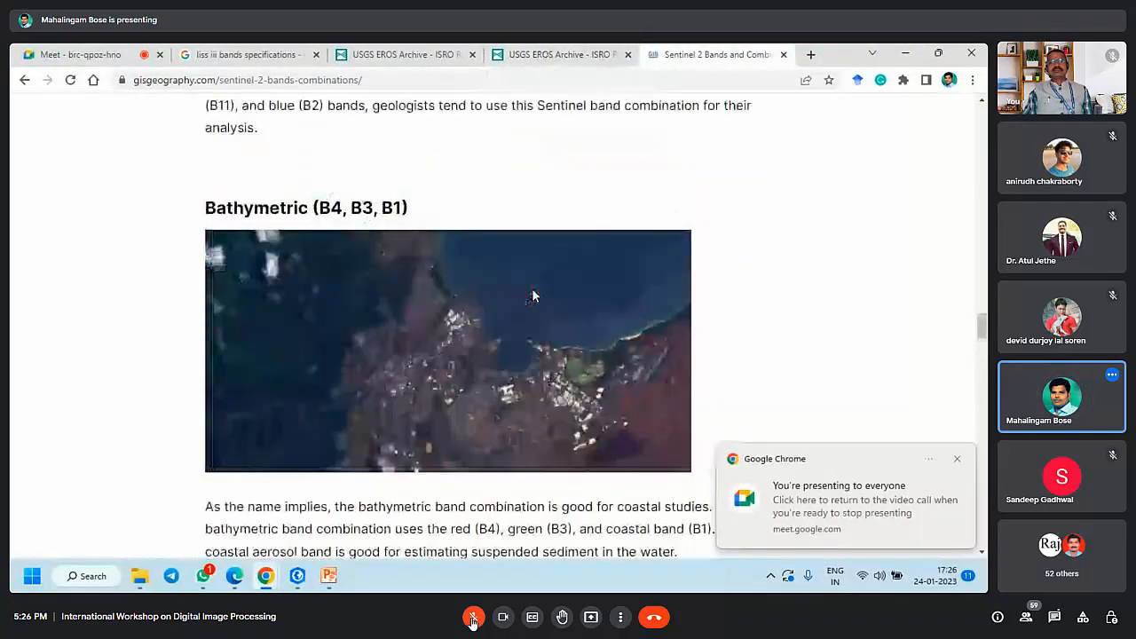
scroll(532, 296, up, 2)
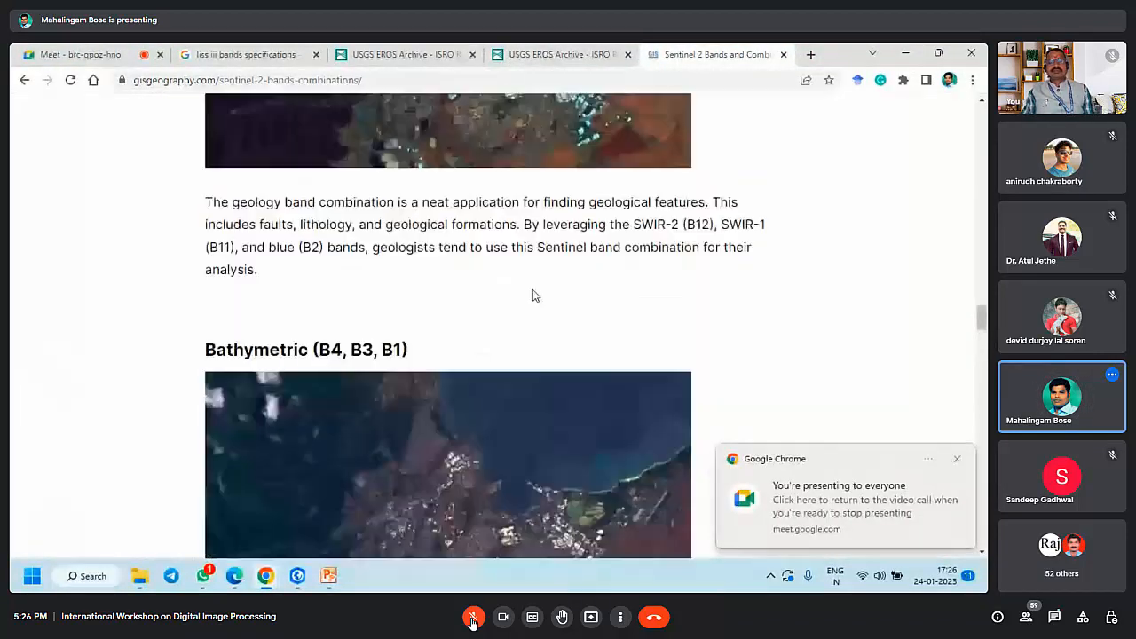
click(957, 459)
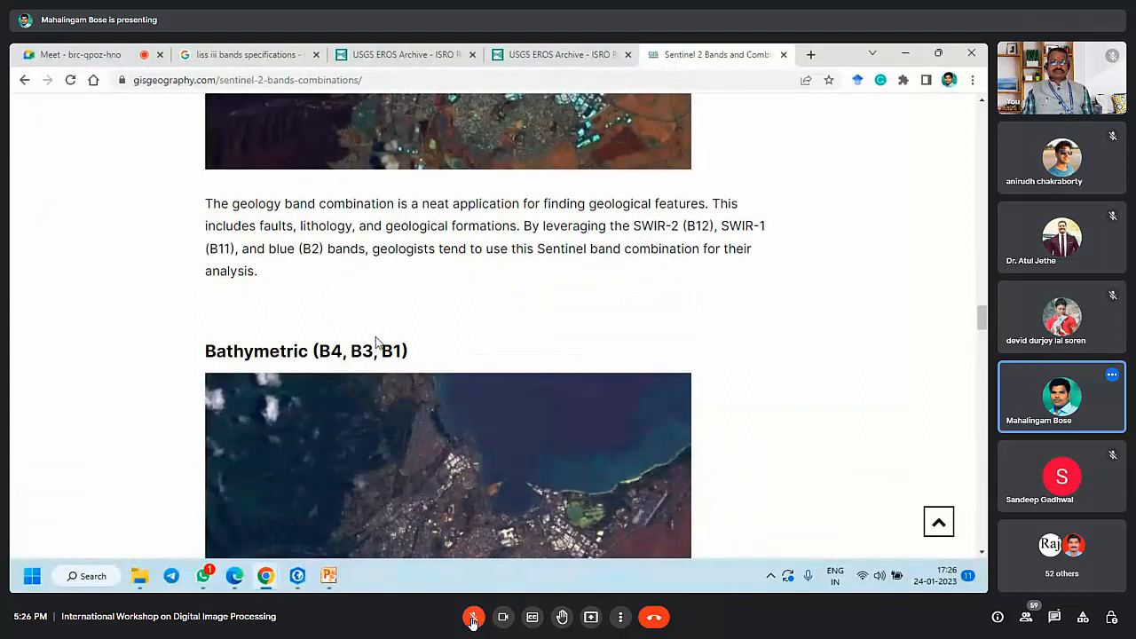
scroll(400, 319, up, 10)
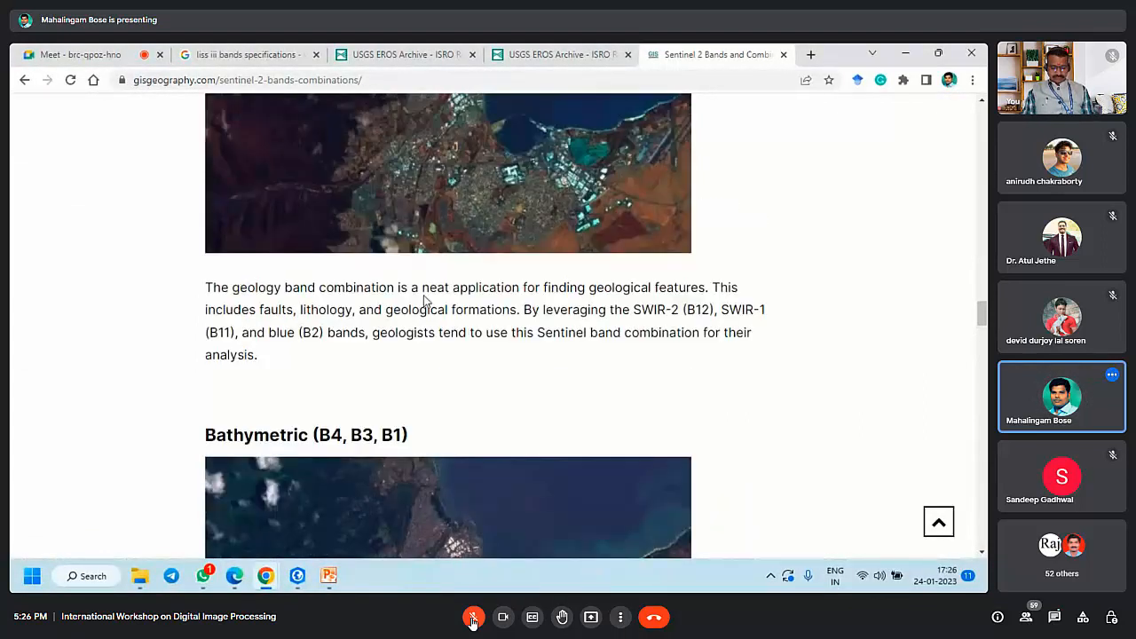
scroll(424, 301, up, 15)
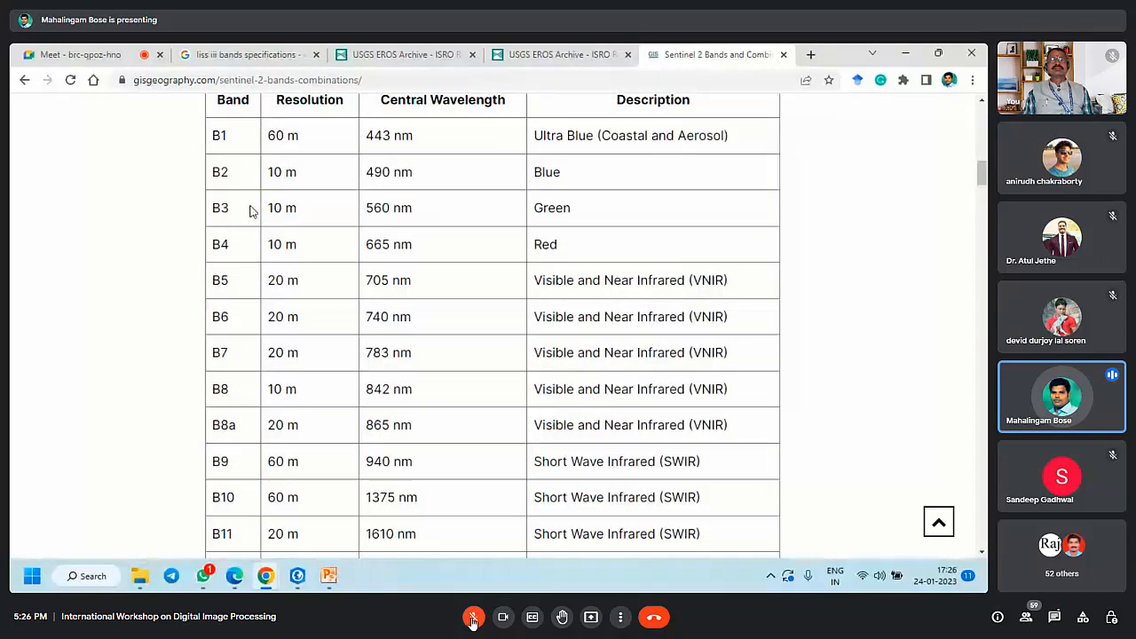
Step: Examine the band table's resolutions and descriptions for B2, B3, B4 and B8, highlighting these entries
drag(213, 177, 236, 252)
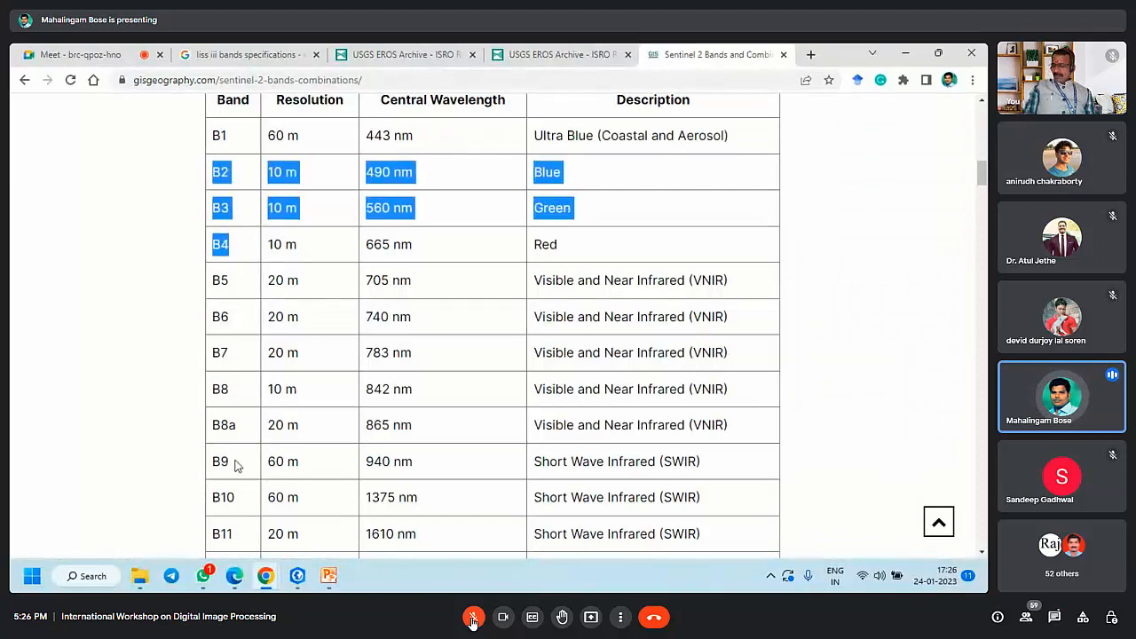
drag(216, 392, 230, 395)
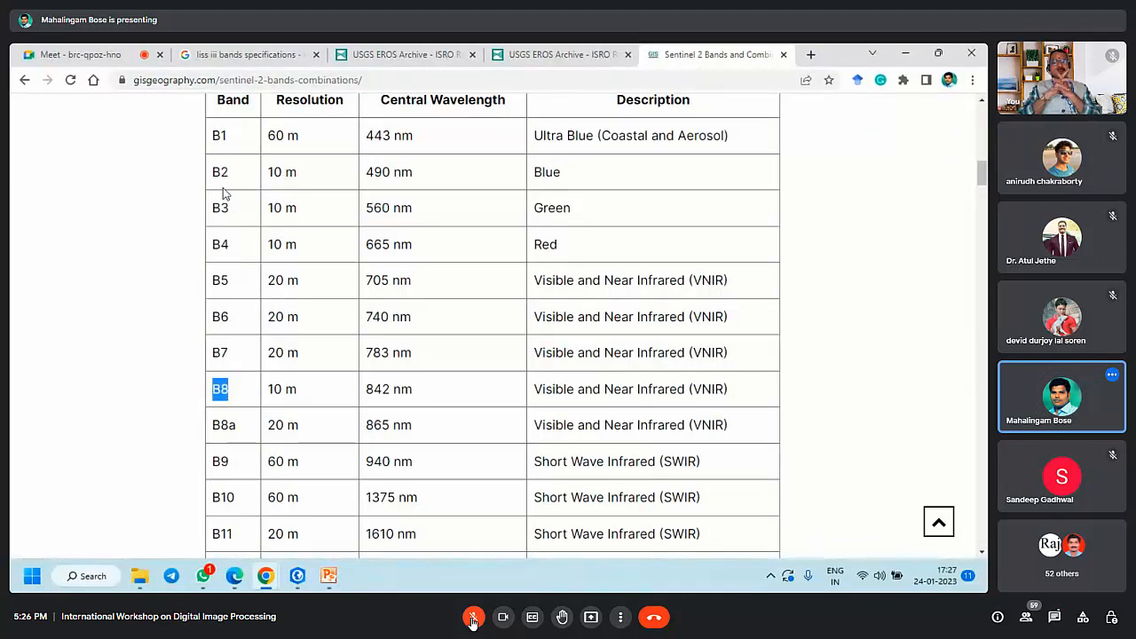
drag(222, 172, 340, 191)
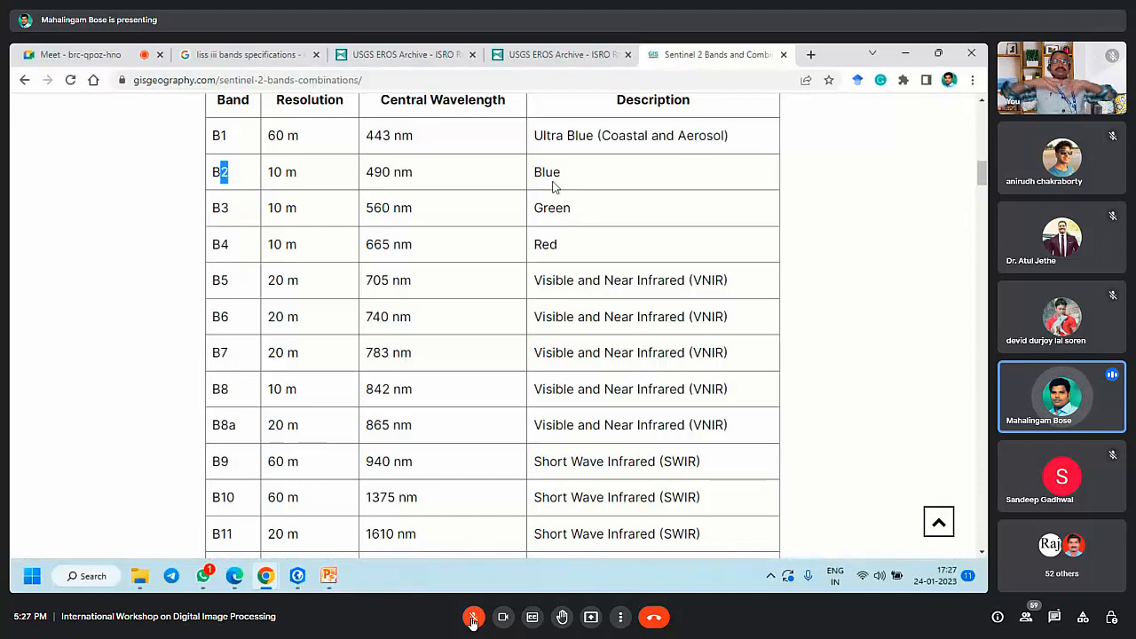
drag(542, 208, 572, 210)
click(543, 242)
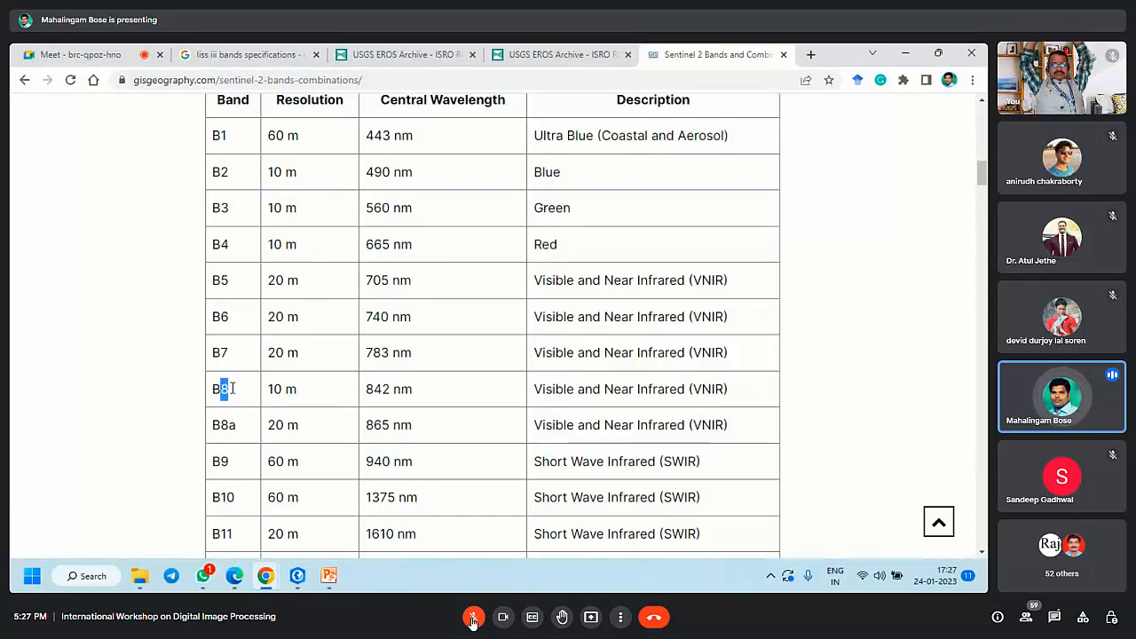
drag(569, 393, 690, 390)
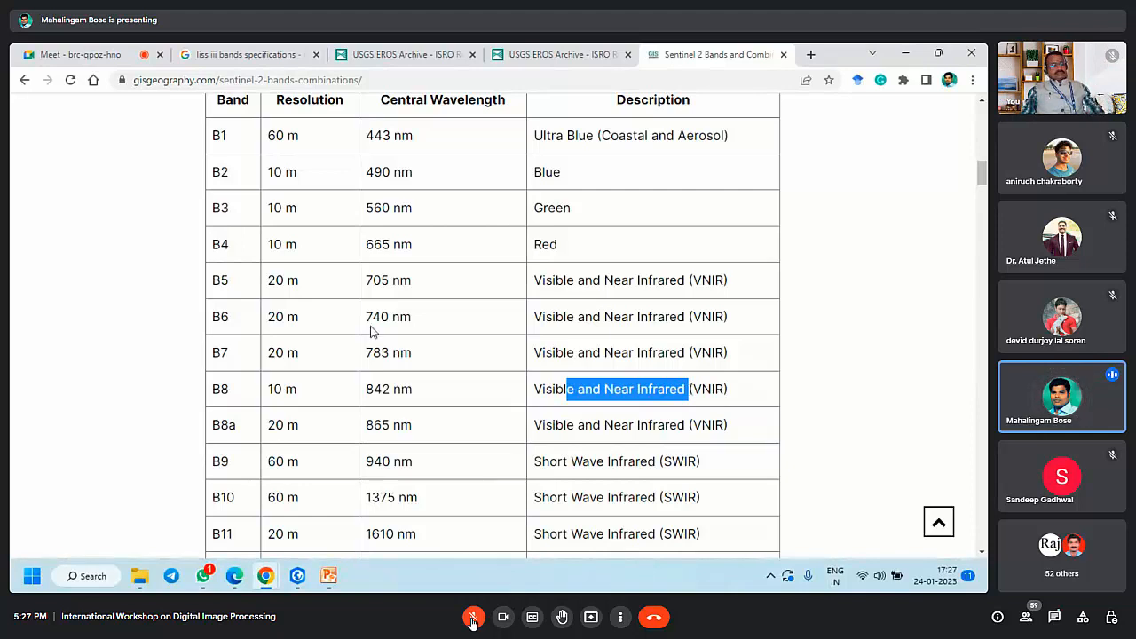
drag(306, 175, 303, 250)
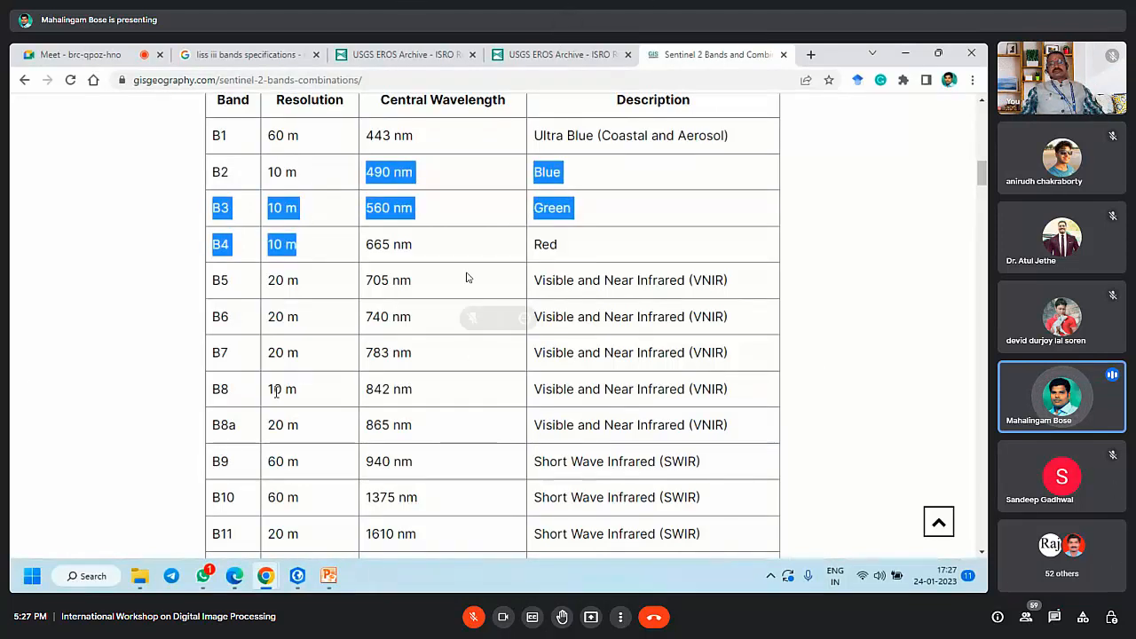
drag(269, 390, 317, 398)
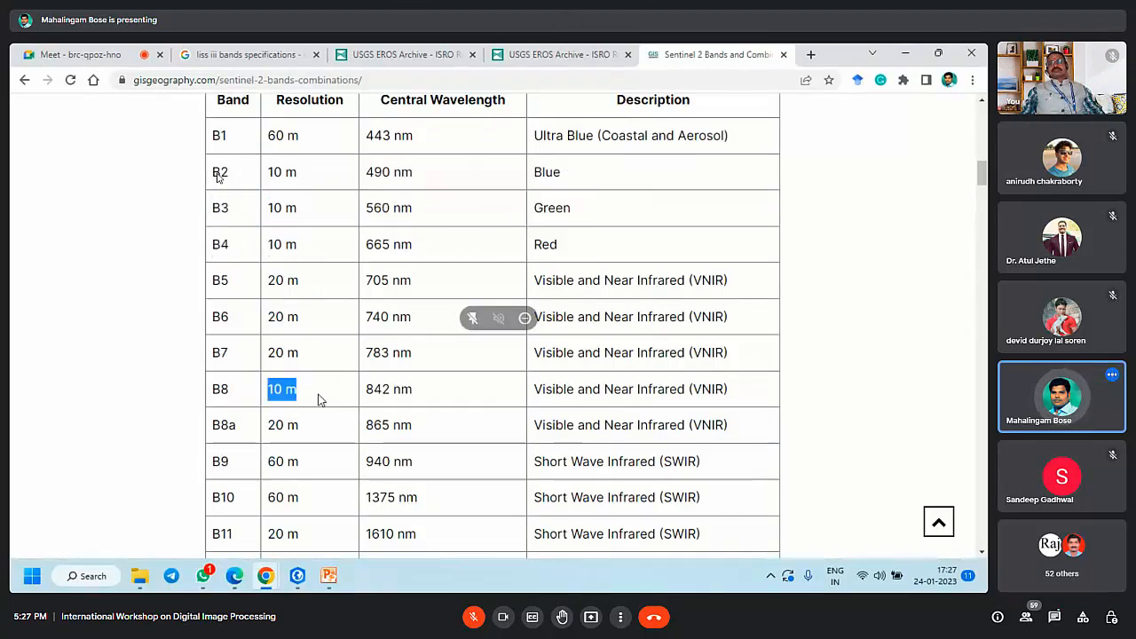
scroll(320, 399, up, 1)
scroll(319, 399, down, 2)
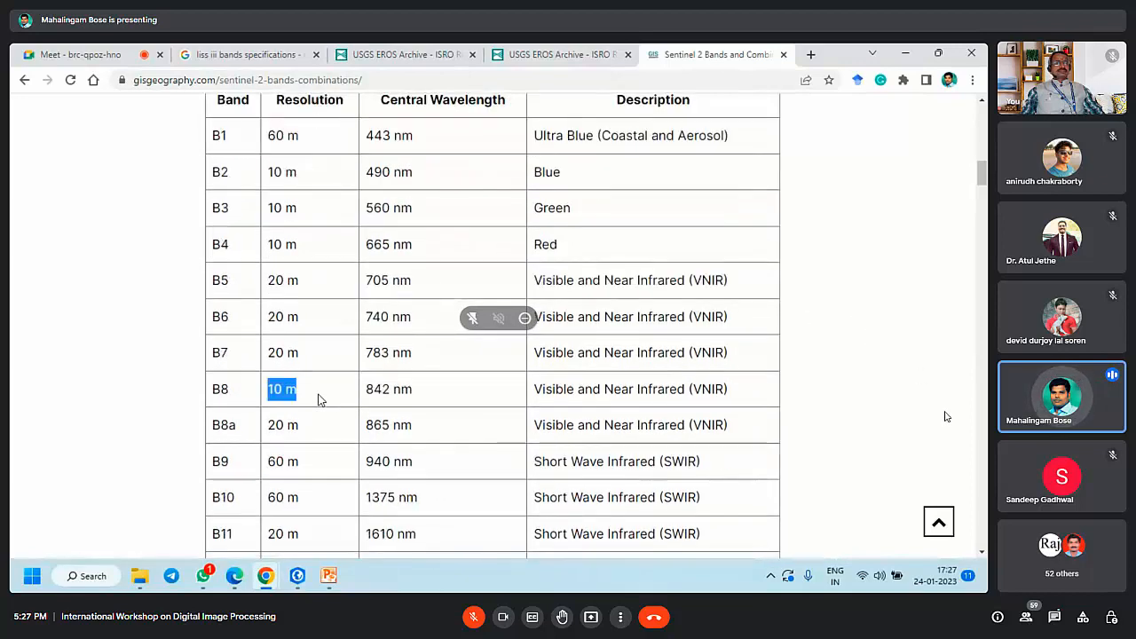
scroll(319, 399, up, 1)
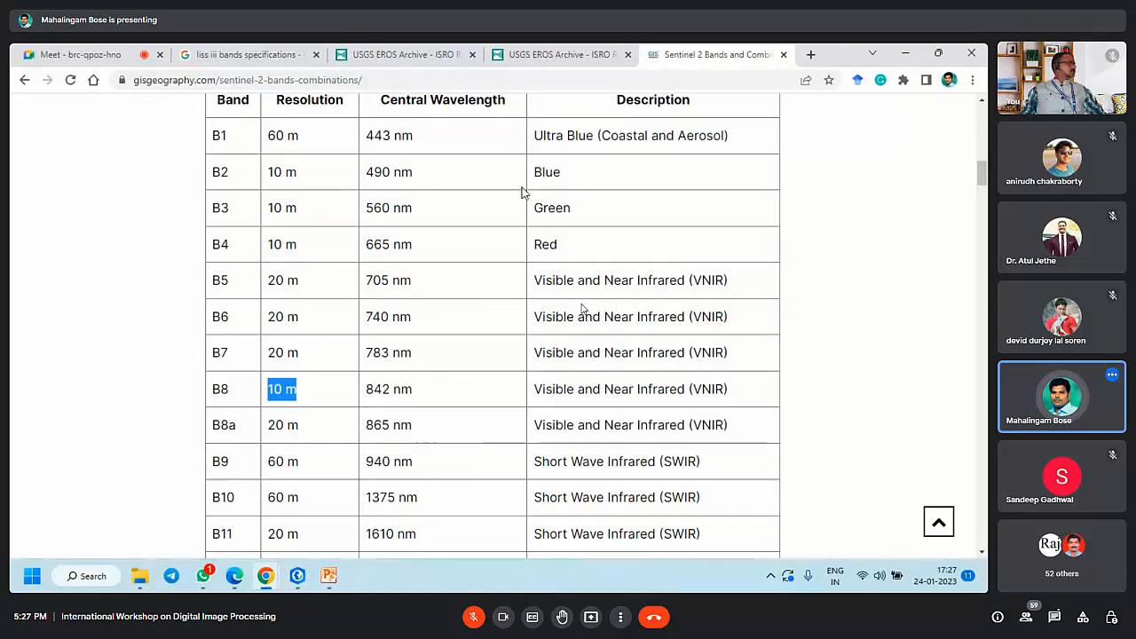
Step: Switch back to ArcGIS Pro and set Composite_3.tif's RGB symbology to Band_3 for red, Band_2 for green and Band_1 for blue
click(299, 578)
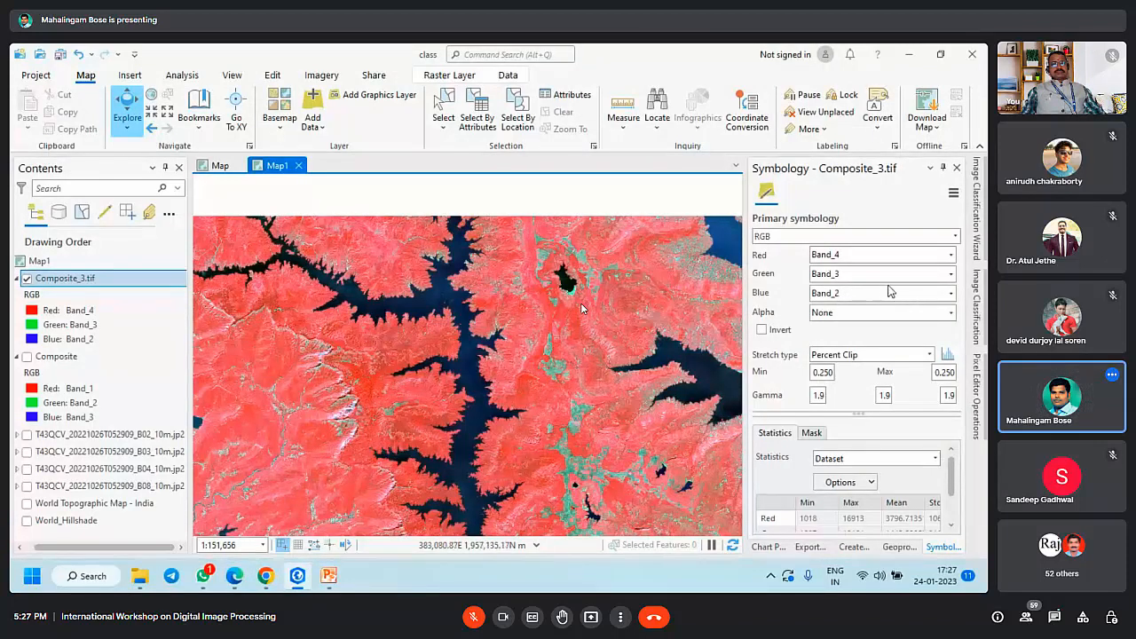
click(890, 292)
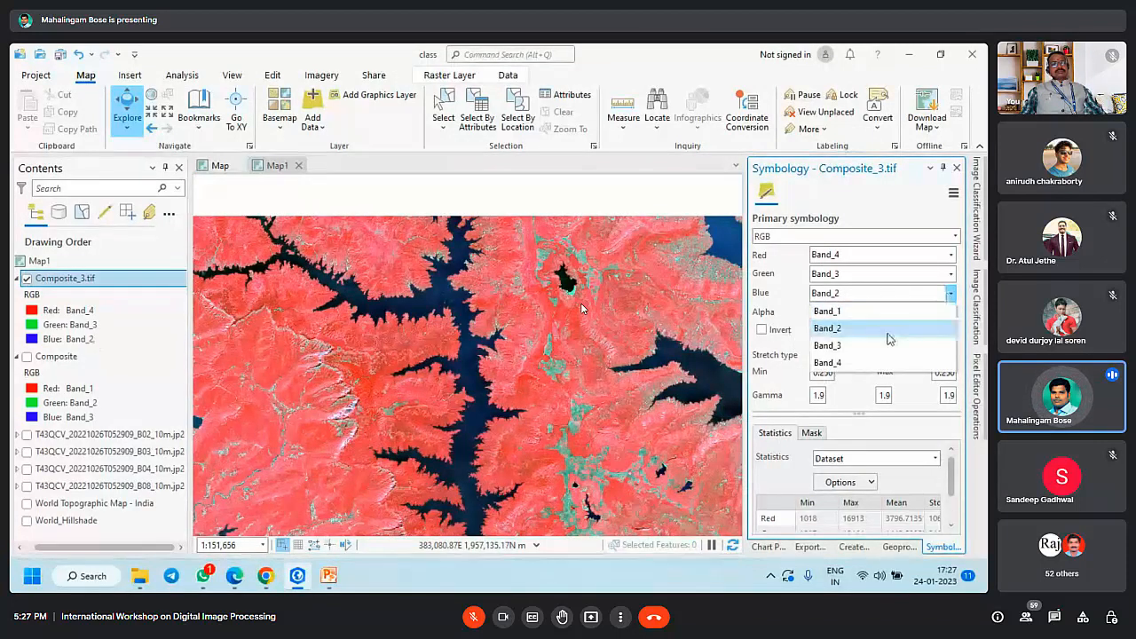
click(863, 310)
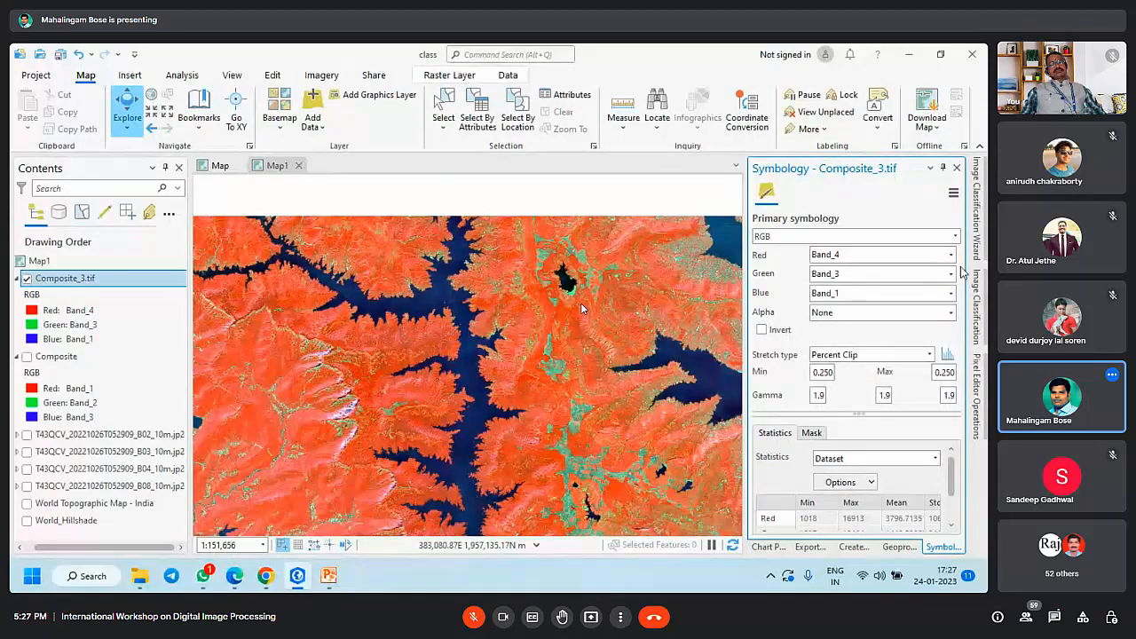
click(951, 275)
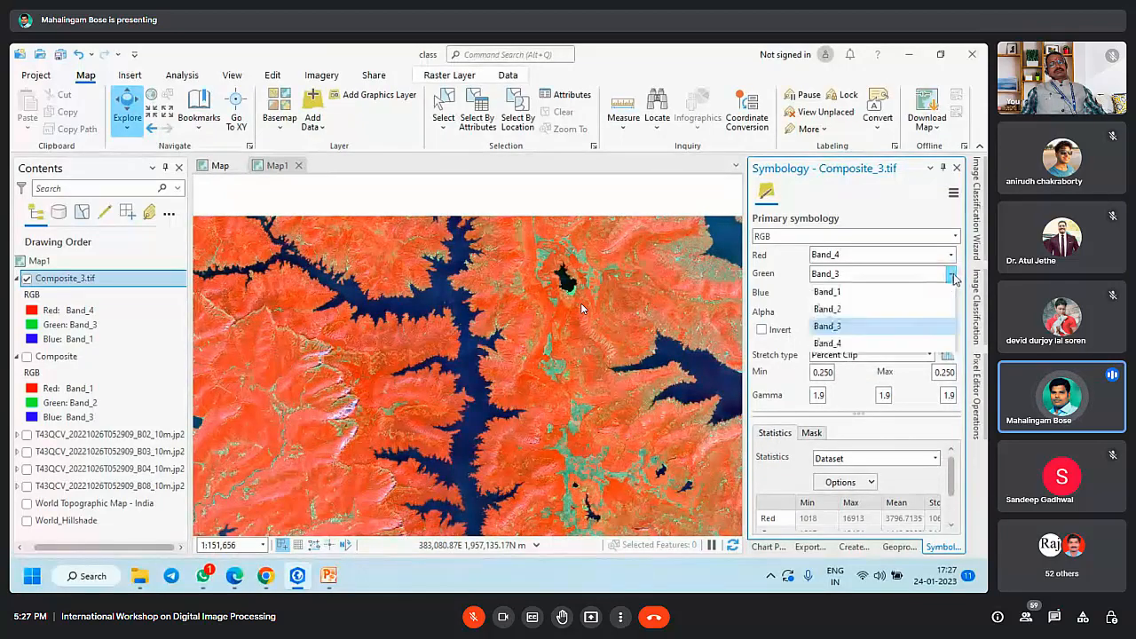
click(872, 308)
click(951, 255)
click(857, 304)
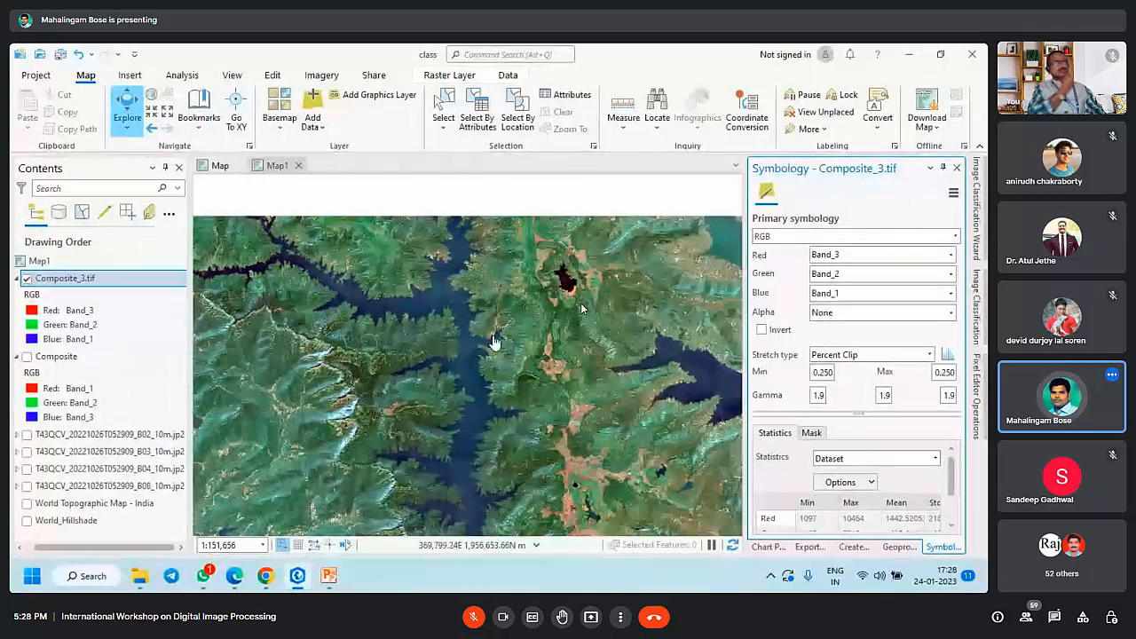
Step: Examine the natural-colour Composite_3.tif image as a whole, and the eastern reservoirs and surrounding land up close
scroll(497, 350, down, 3)
scroll(510, 359, up, 2)
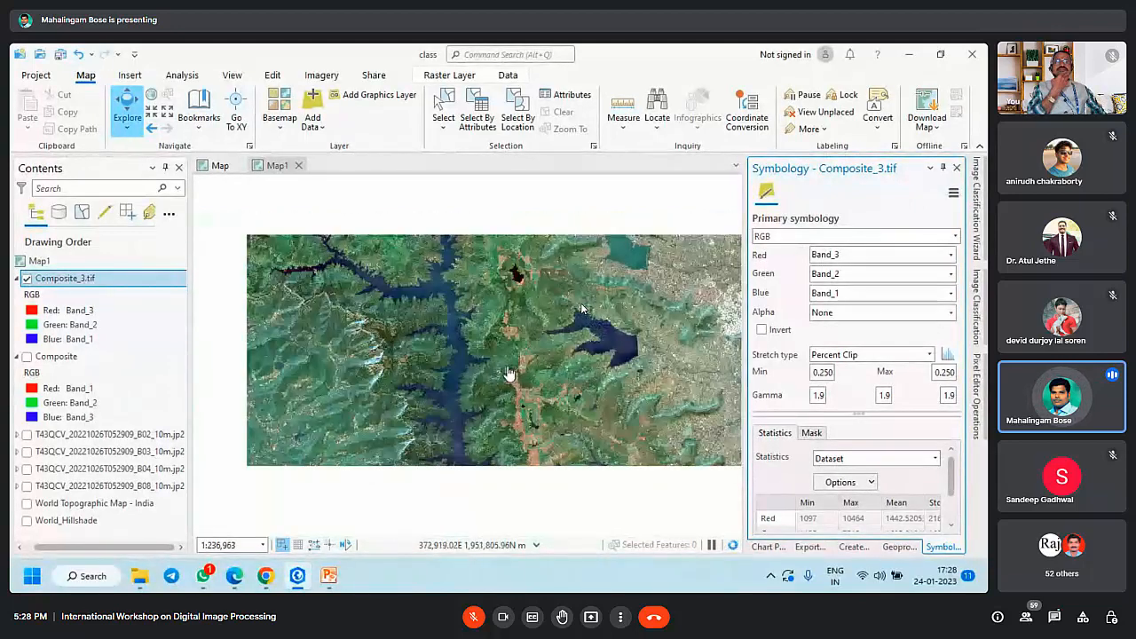
drag(576, 370, 556, 368)
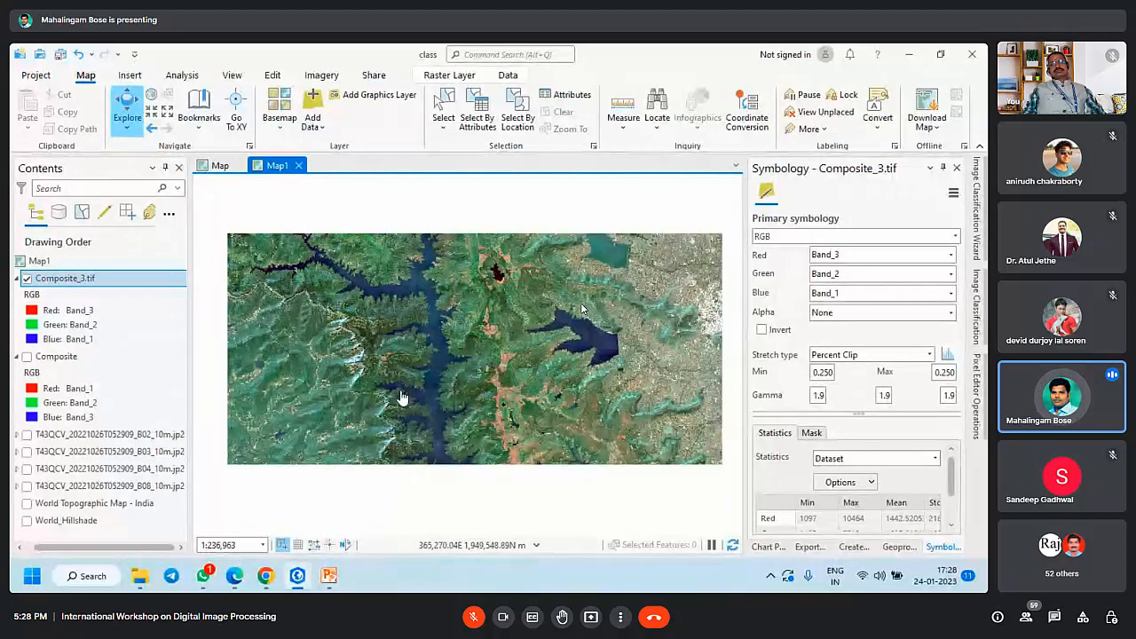
scroll(552, 348, up, 4)
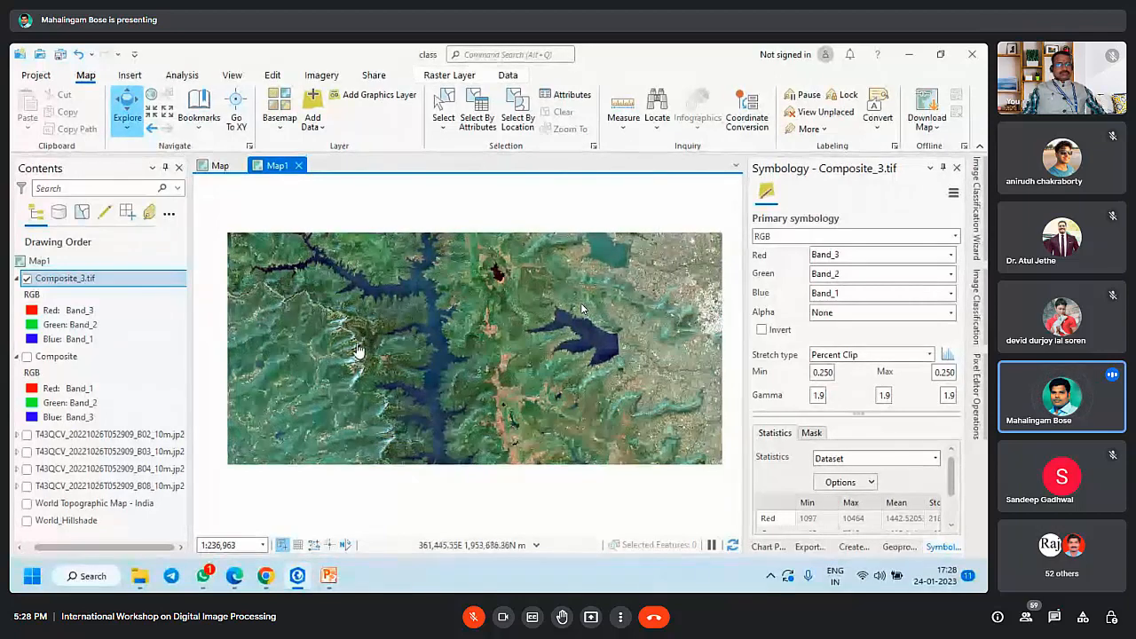
drag(723, 225, 380, 426)
drag(589, 386, 478, 297)
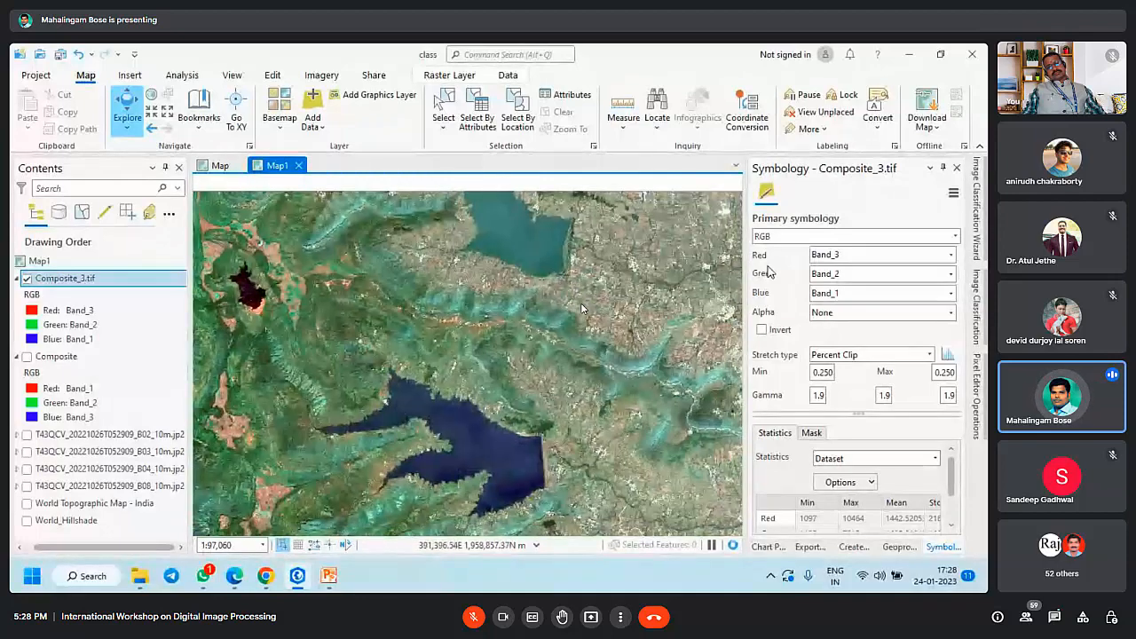
drag(547, 460, 575, 322)
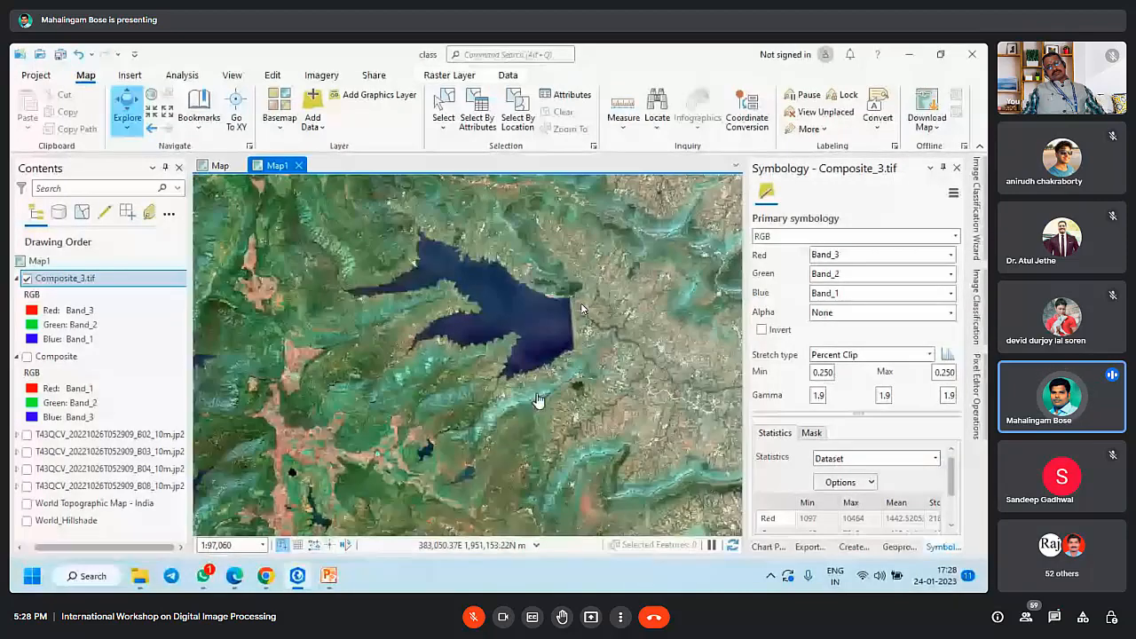
drag(486, 438, 557, 348)
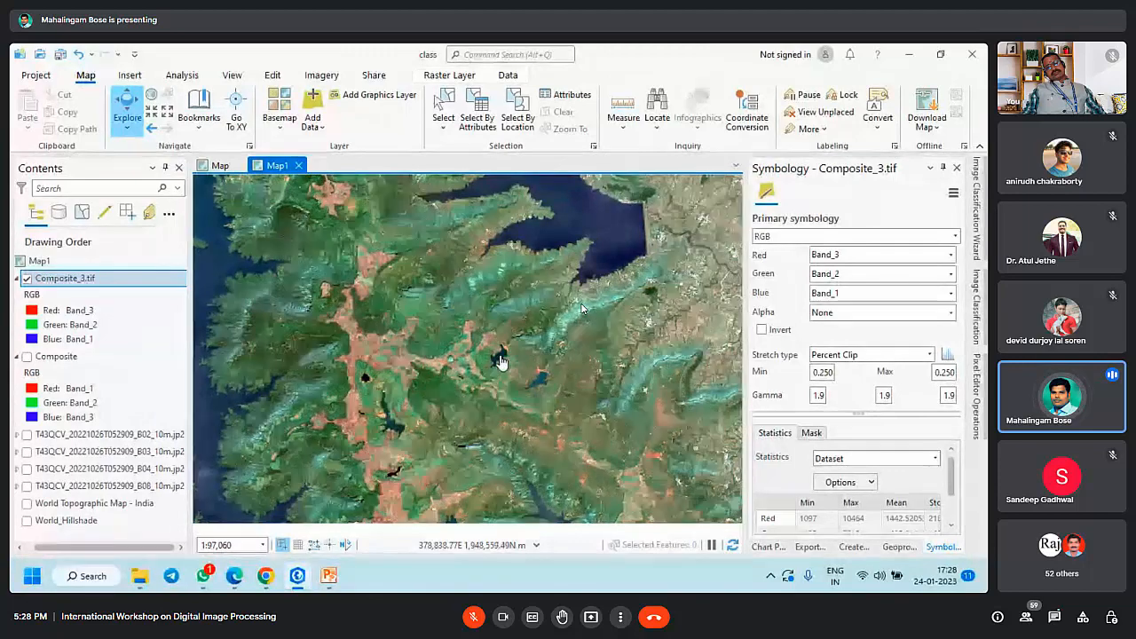
Step: Examine the central valley, the long reservoir and the western hill slopes in the natural-colour image
scroll(488, 389, down, 2)
scroll(489, 393, up, 4)
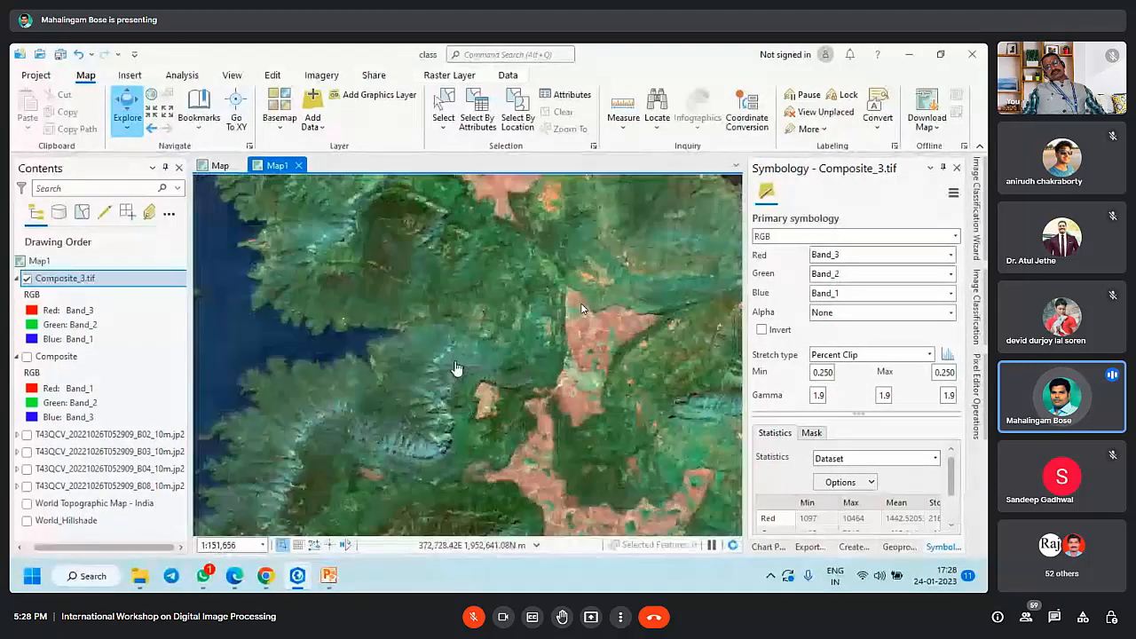
scroll(493, 358, down, 3)
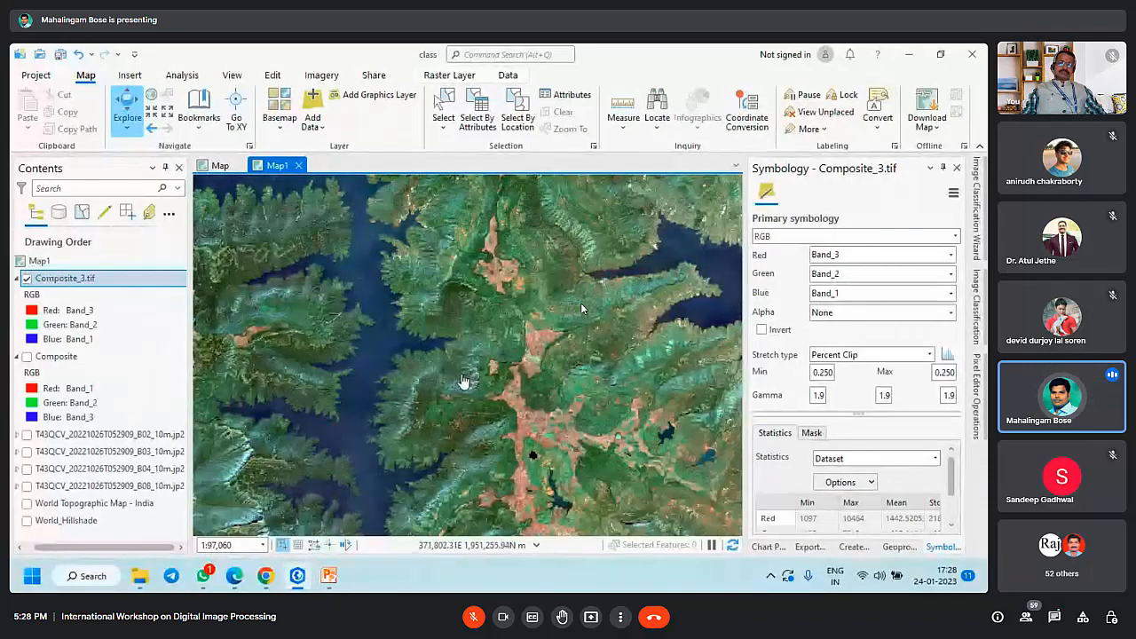
drag(464, 381, 556, 331)
drag(302, 428, 448, 383)
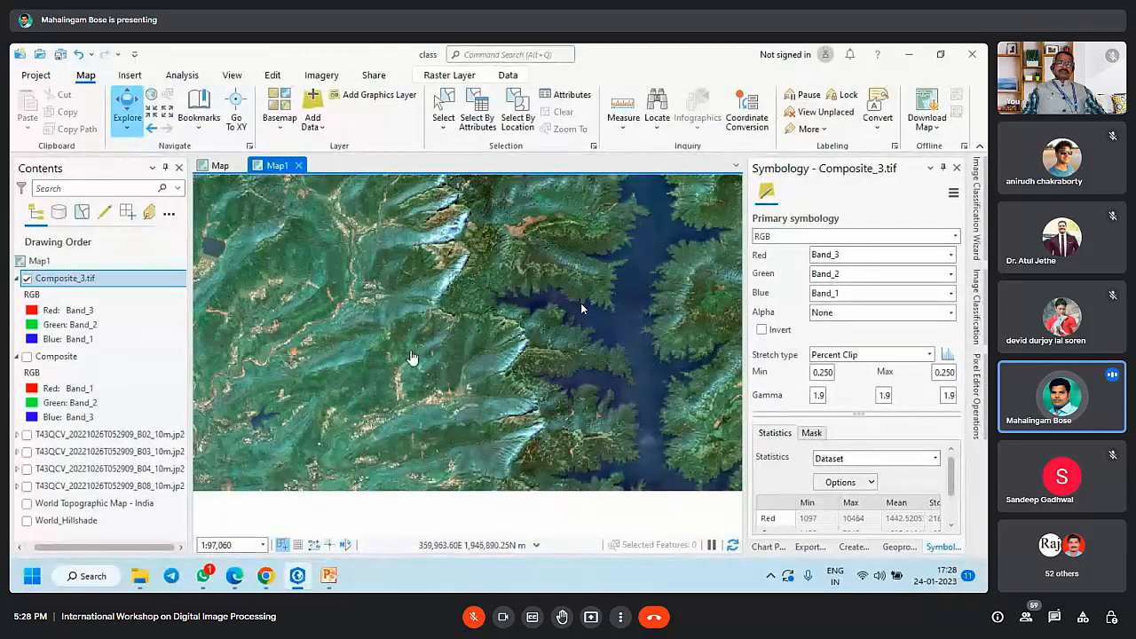
drag(449, 436, 482, 414)
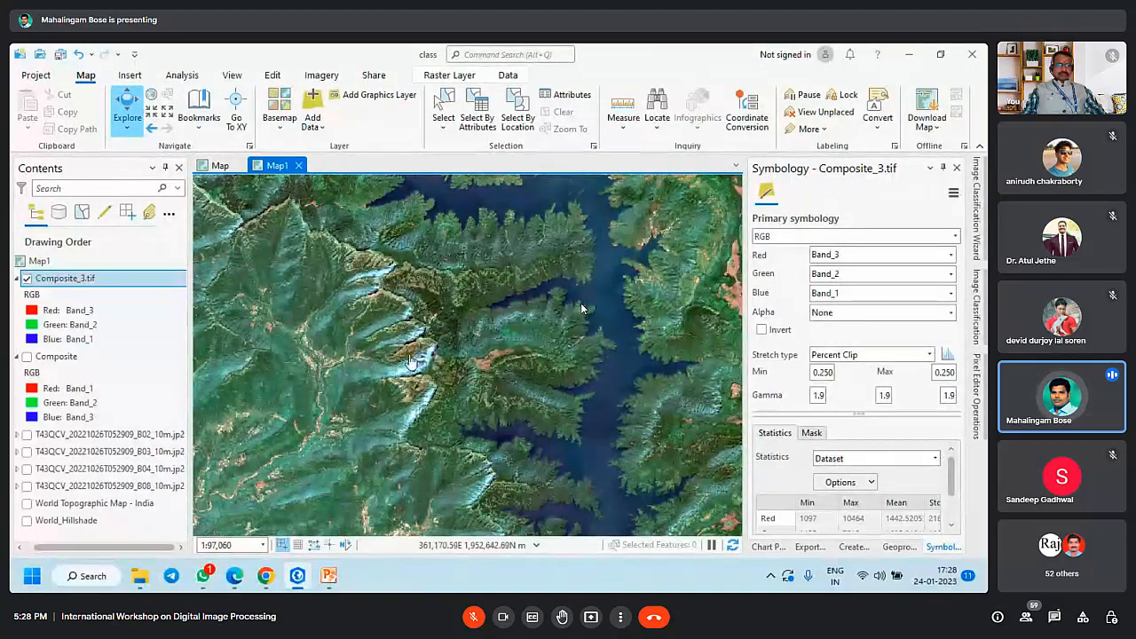
drag(411, 362, 315, 429)
drag(564, 366, 345, 400)
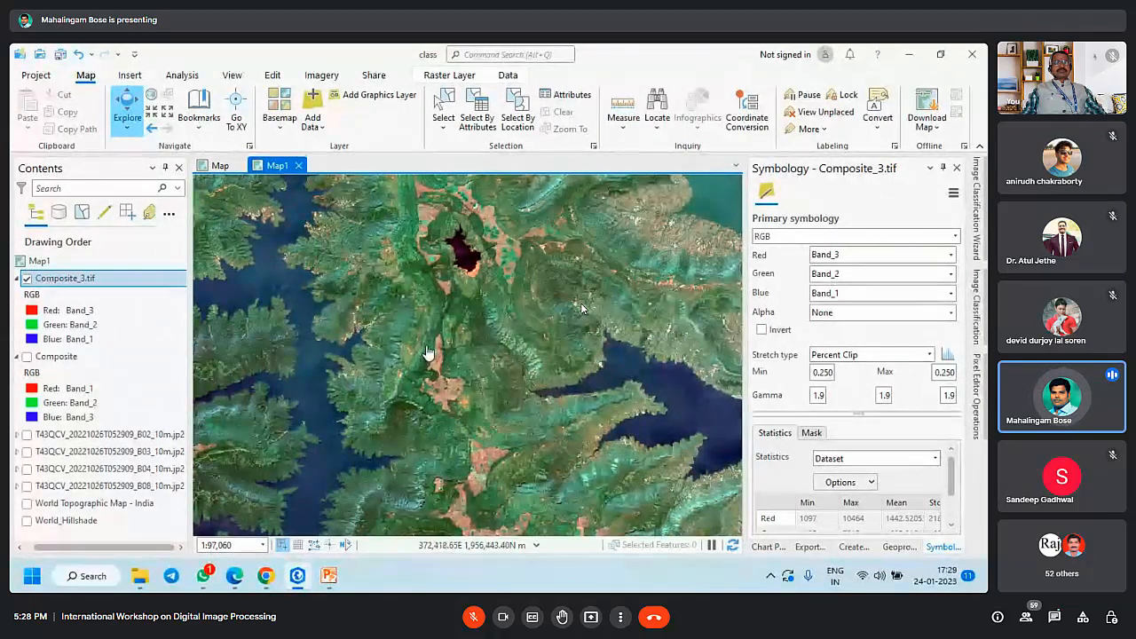
Step: Set Composite_3.tif's RGB symbology to Band_4 for red, Band_3 for green and Band_2 for blue
click(951, 254)
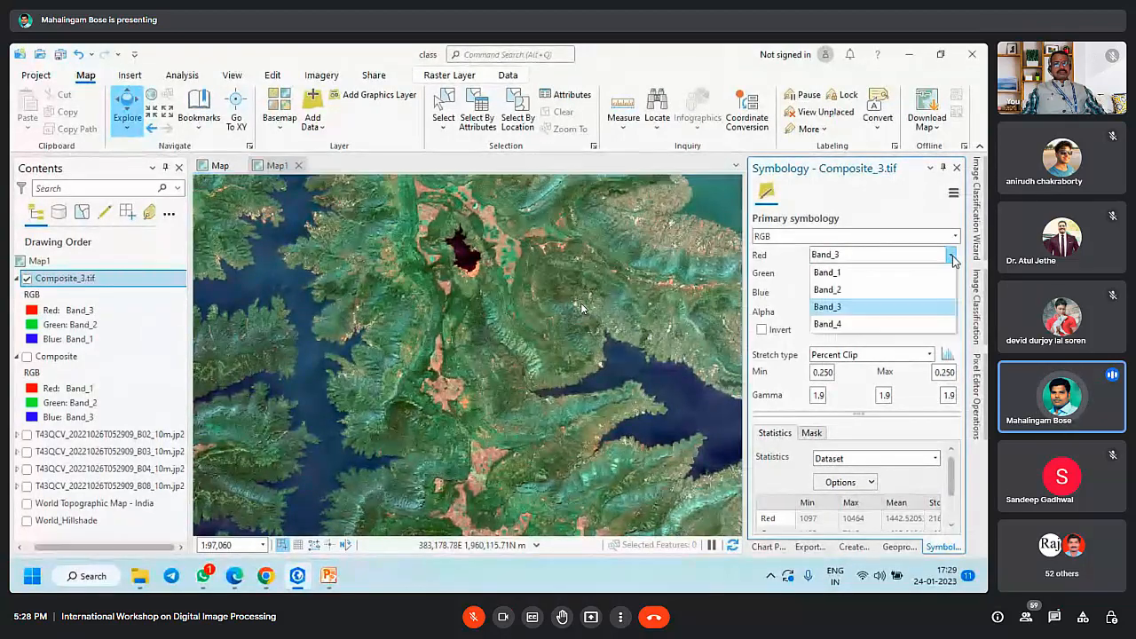
click(868, 324)
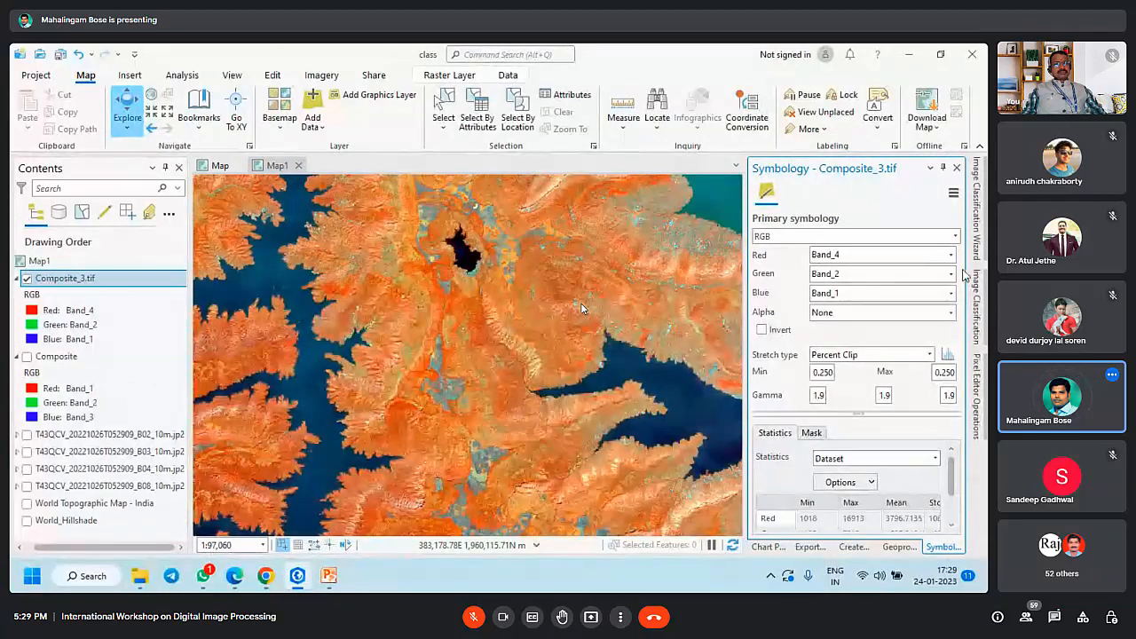
click(950, 273)
click(869, 326)
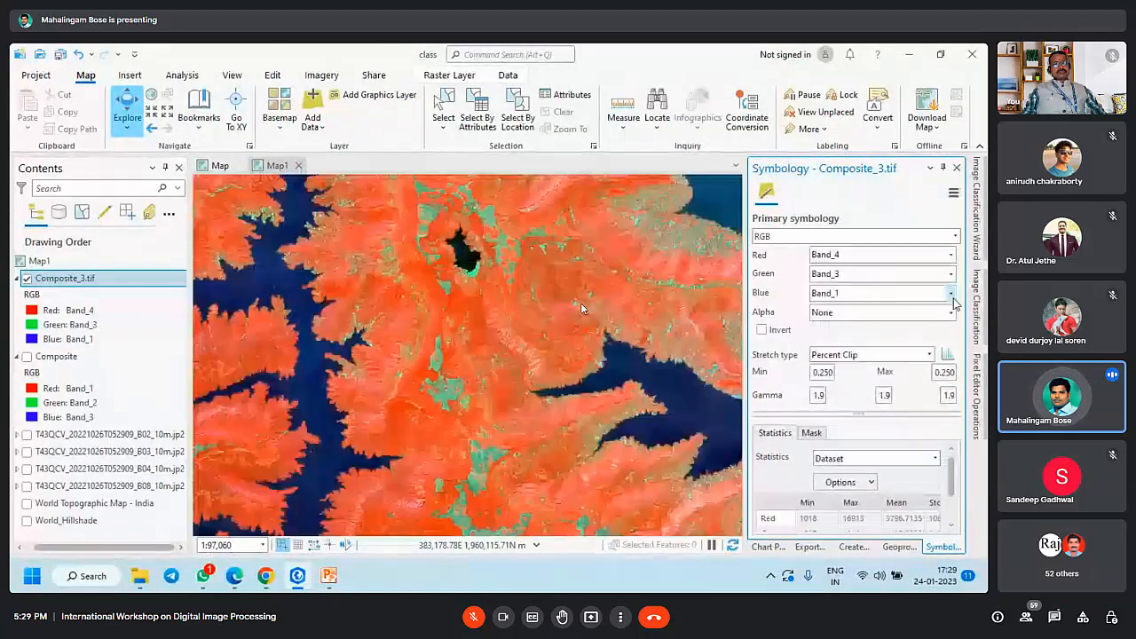
click(951, 293)
click(845, 330)
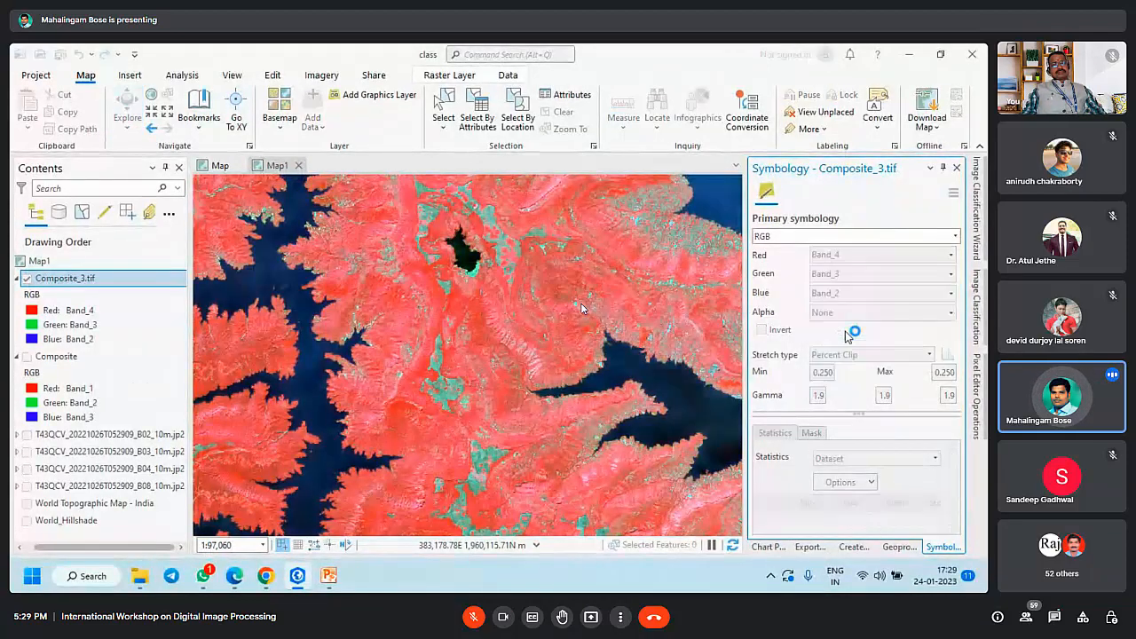
Step: Examine the false-colour Composite_3.tif image around the long reservoir, the western hill slopes and the eastern reservoir's dam
drag(452, 455, 616, 259)
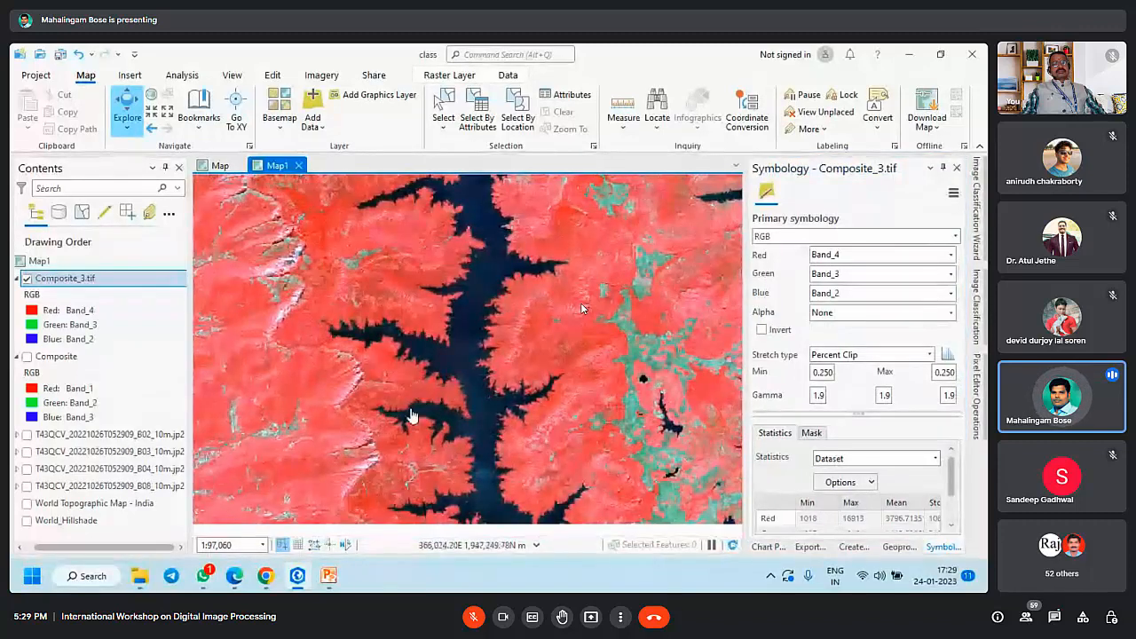
drag(507, 363, 455, 381)
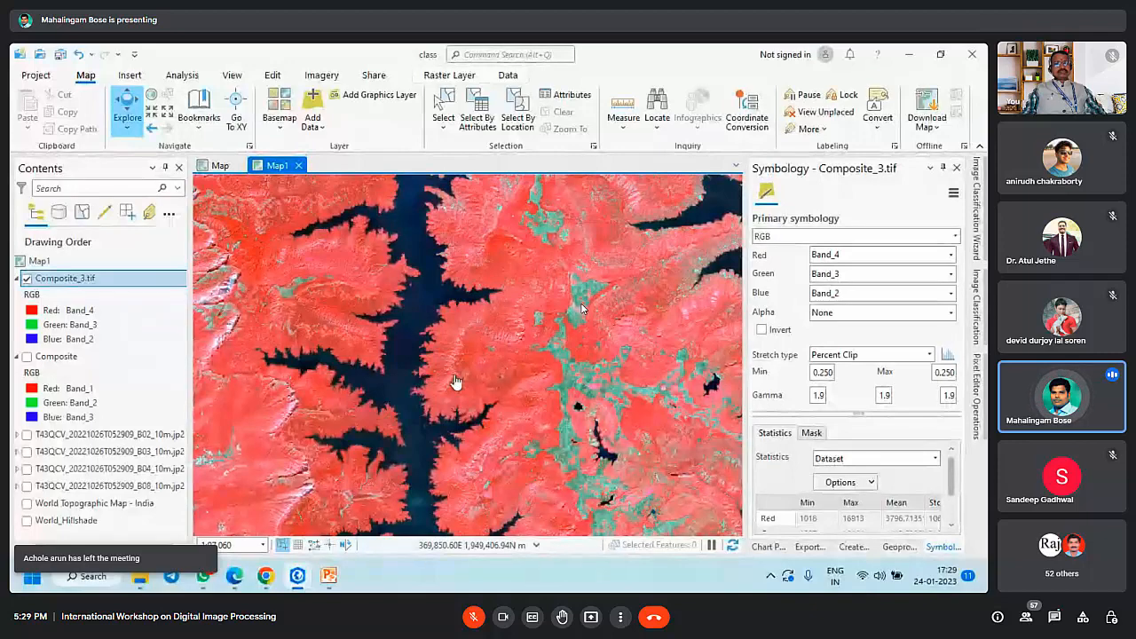
drag(443, 390, 536, 256)
scroll(411, 308, up, 3)
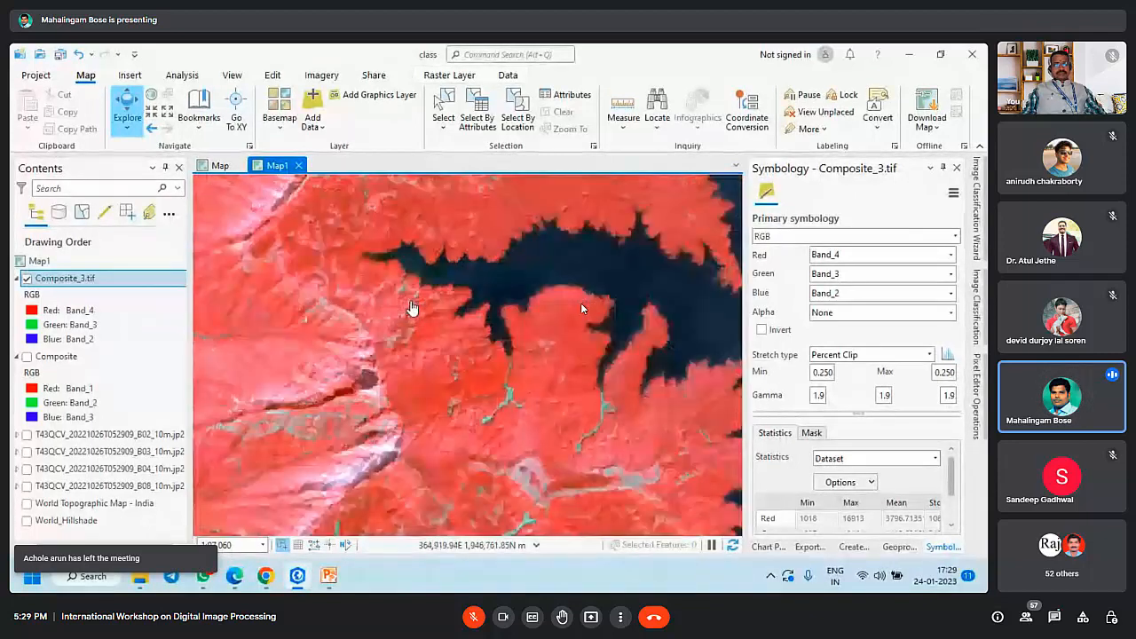
scroll(387, 375, up, 2)
scroll(387, 375, down, 5)
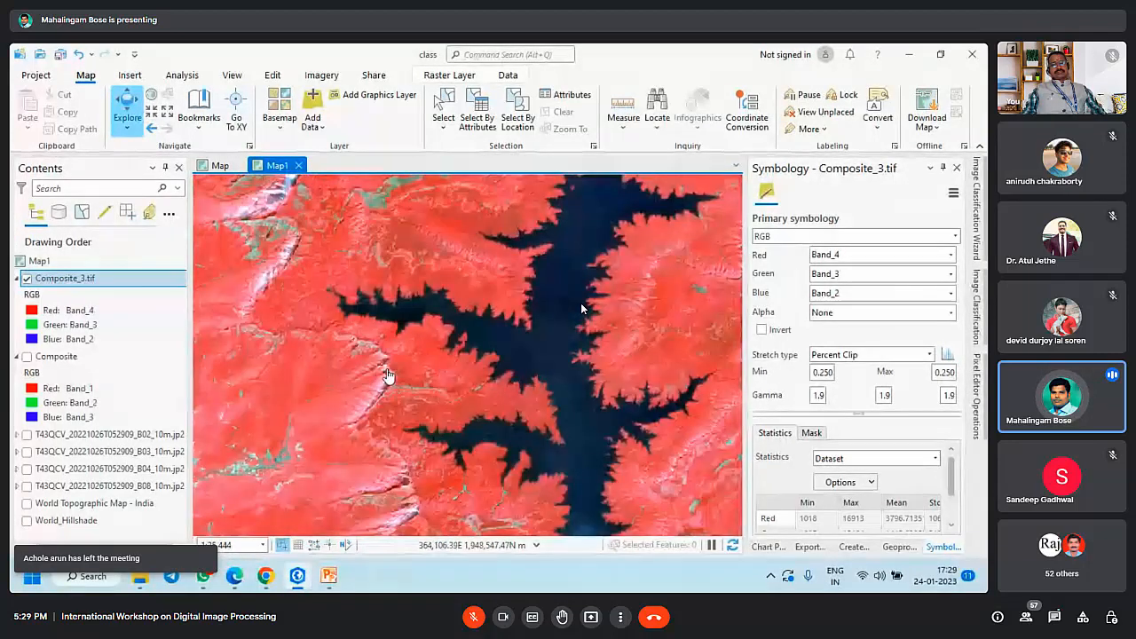
scroll(411, 429, up, 5)
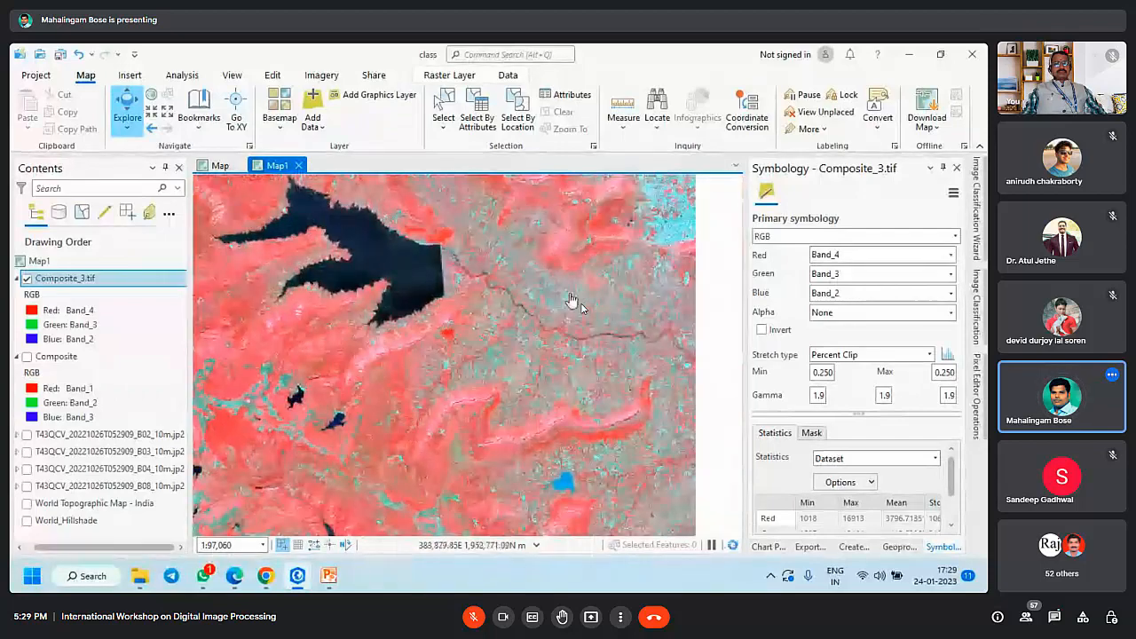
drag(464, 268, 647, 405)
drag(568, 337, 523, 295)
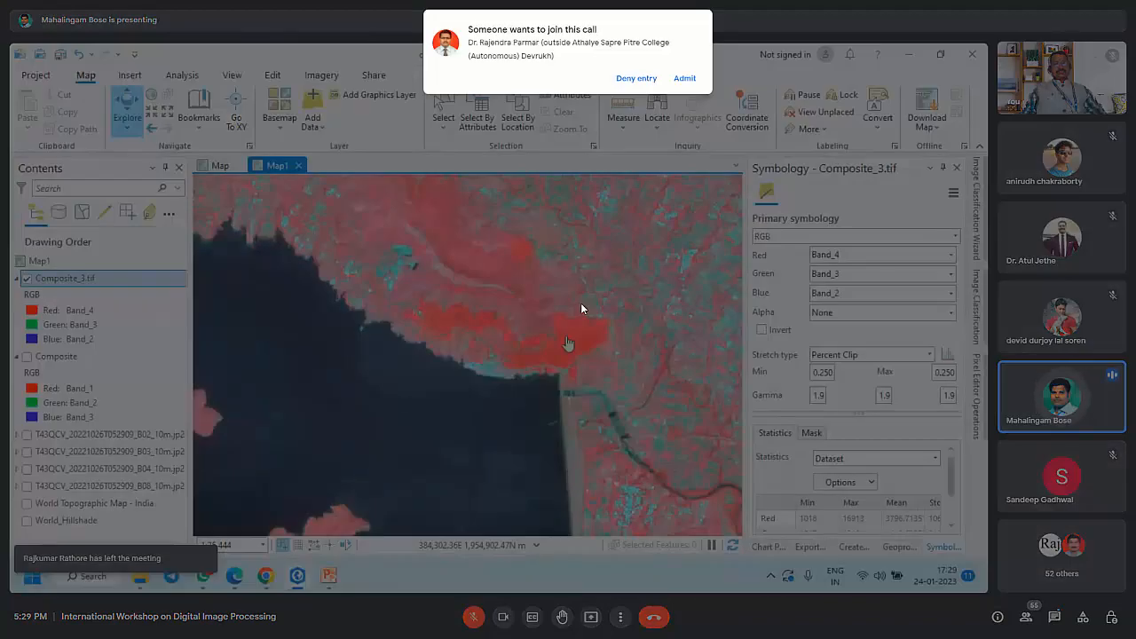
Step: Admit the participants waiting to join the video call
click(685, 78)
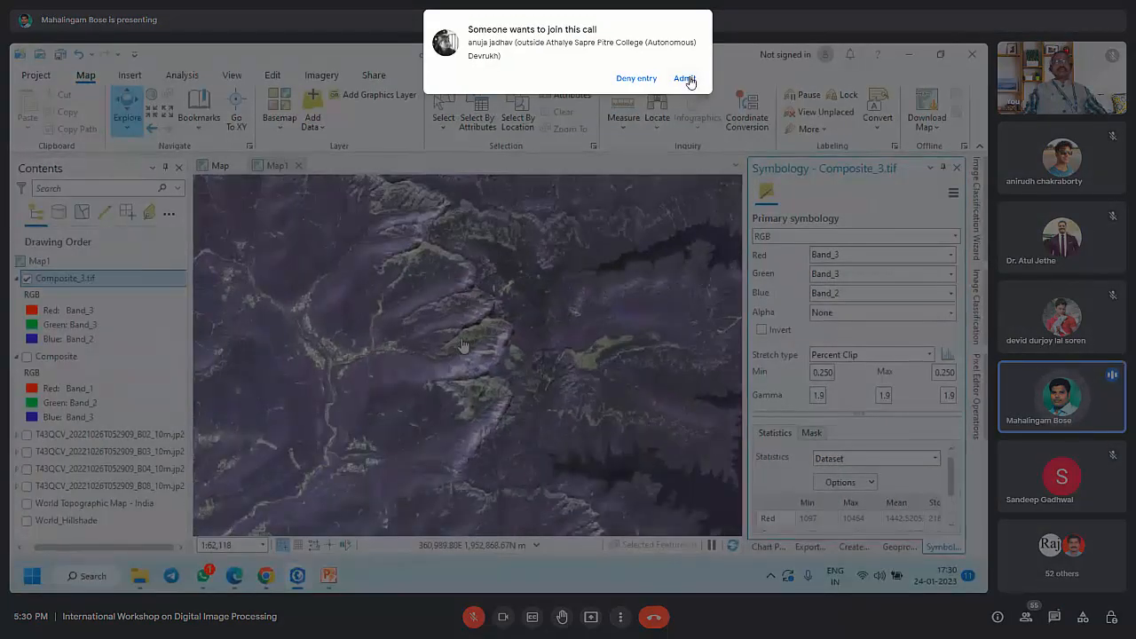
click(683, 79)
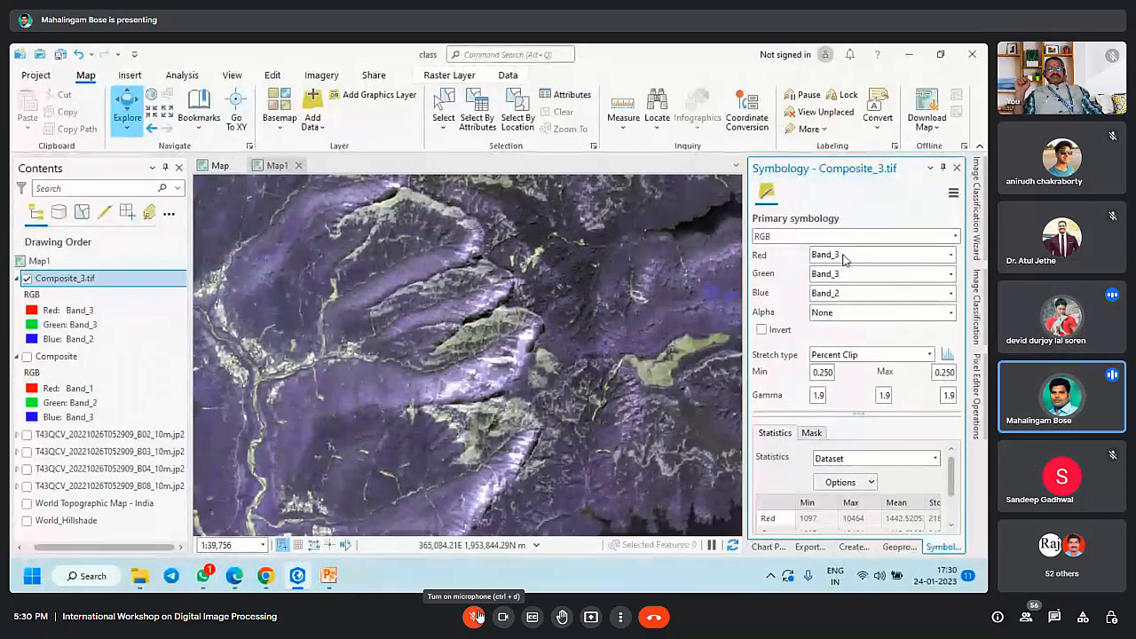
Step: Set Composite_3.tif's red channel to Band_4 and view the false-colour hill slopes and long reservoir at a wider extent
click(845, 256)
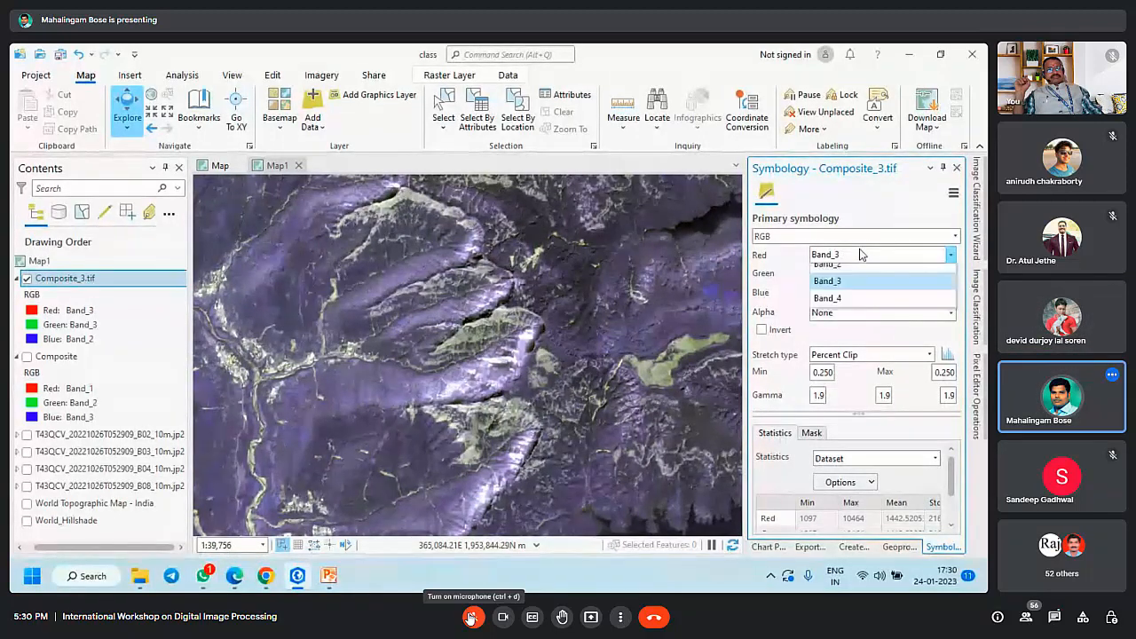
click(843, 310)
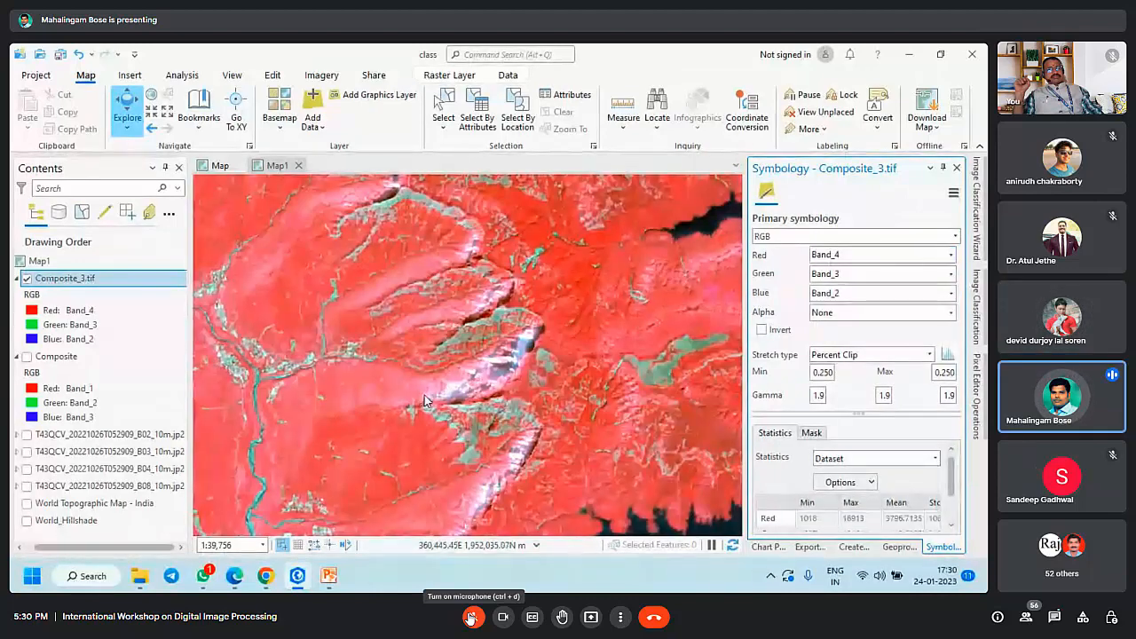
scroll(366, 326, down, 4)
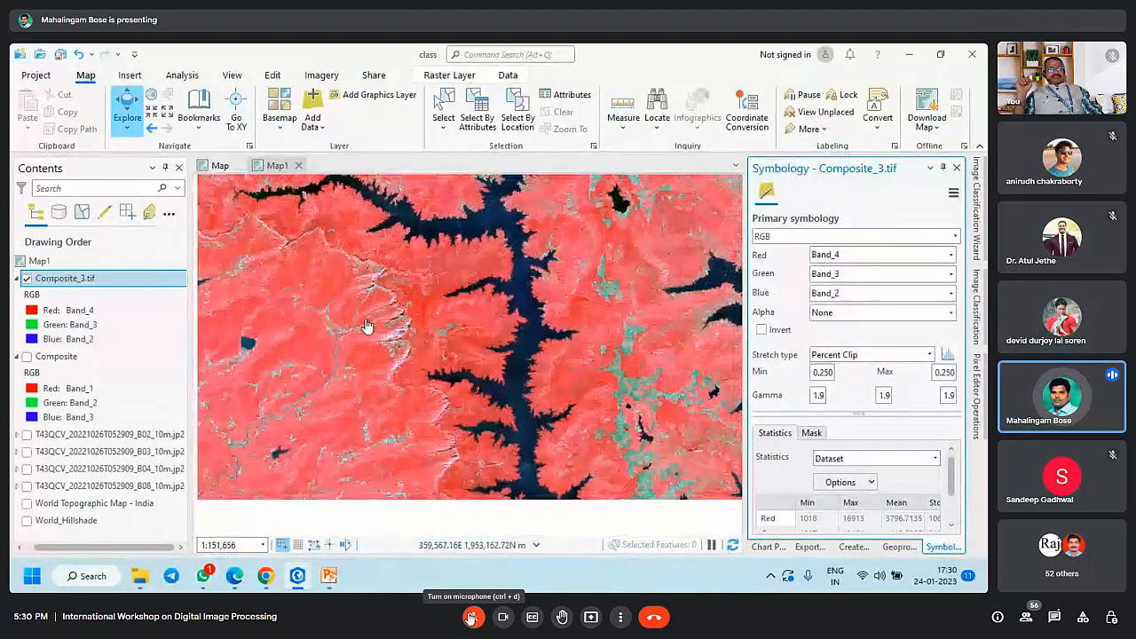
drag(480, 327, 470, 387)
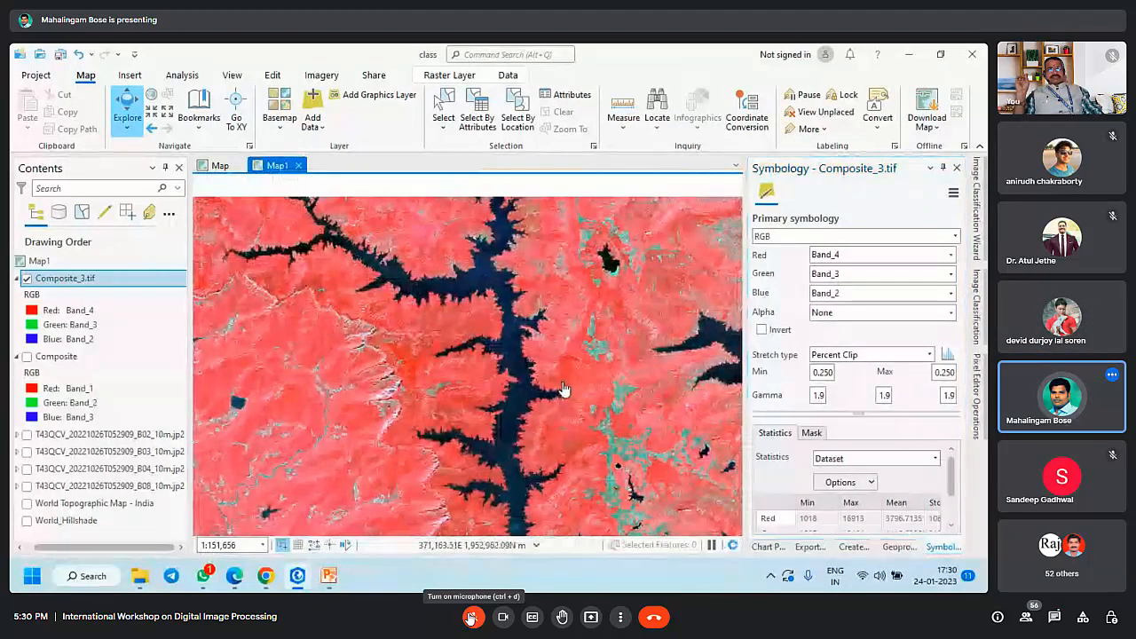
drag(618, 353, 571, 362)
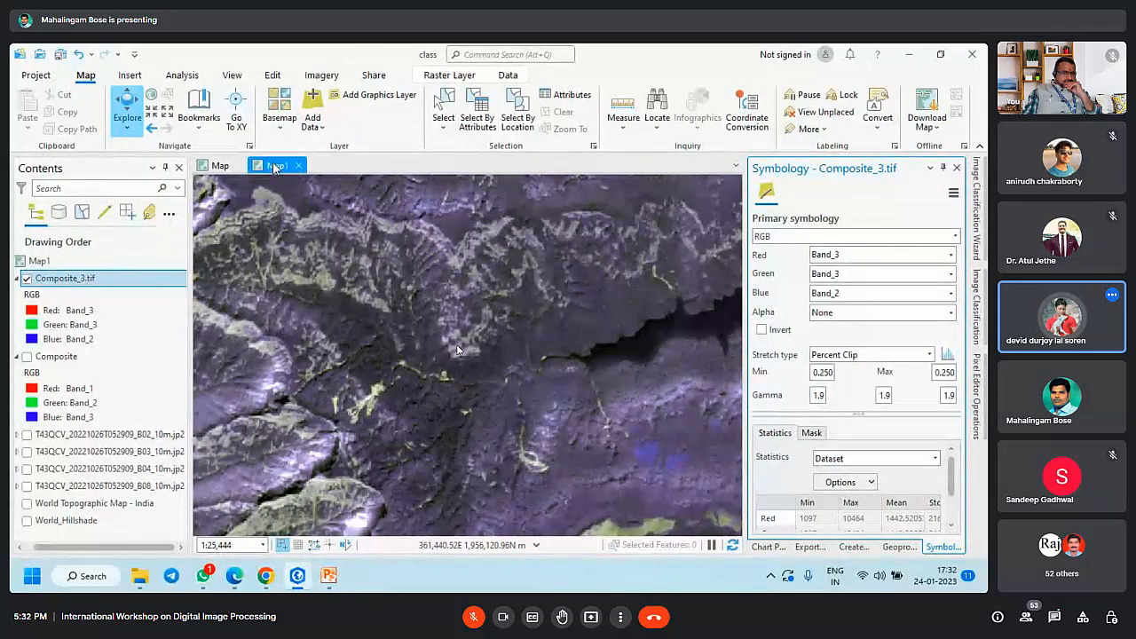
Step: Switch to the Map view and hide the Classified_ML.tif layer to show the drone image beneath it
click(209, 168)
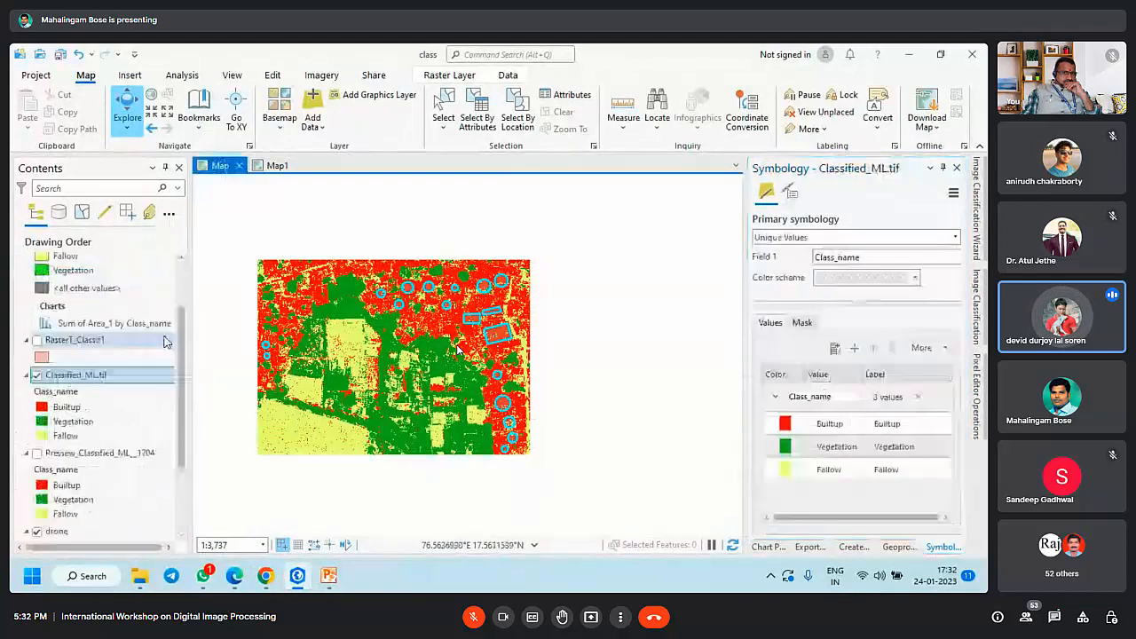
scroll(53, 306, up, 2)
scroll(38, 302, down, 3)
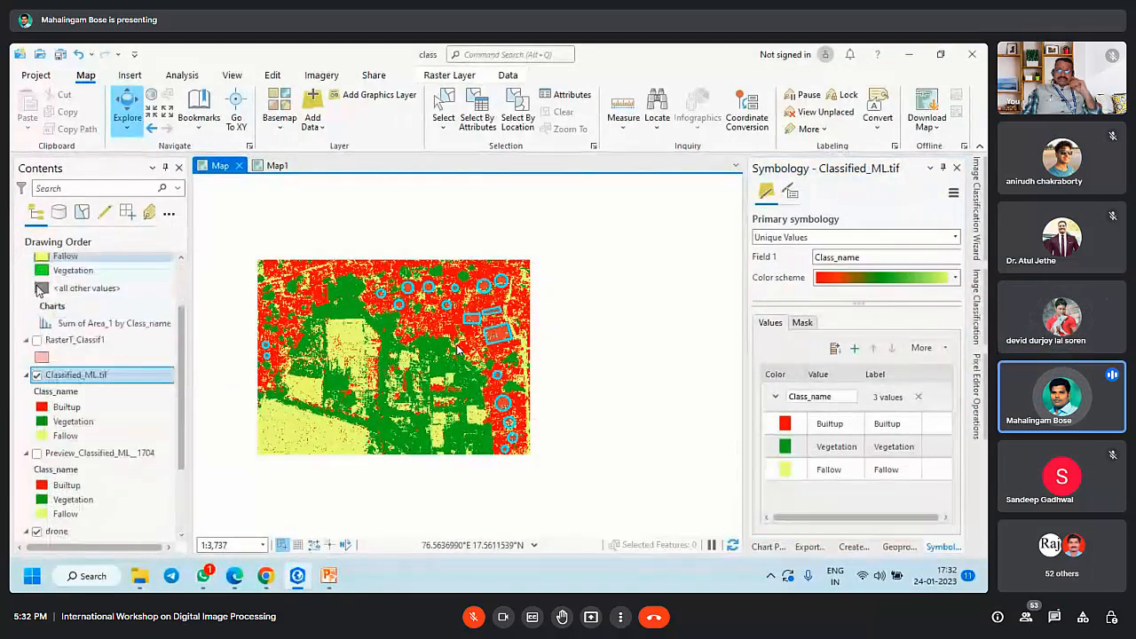
click(36, 341)
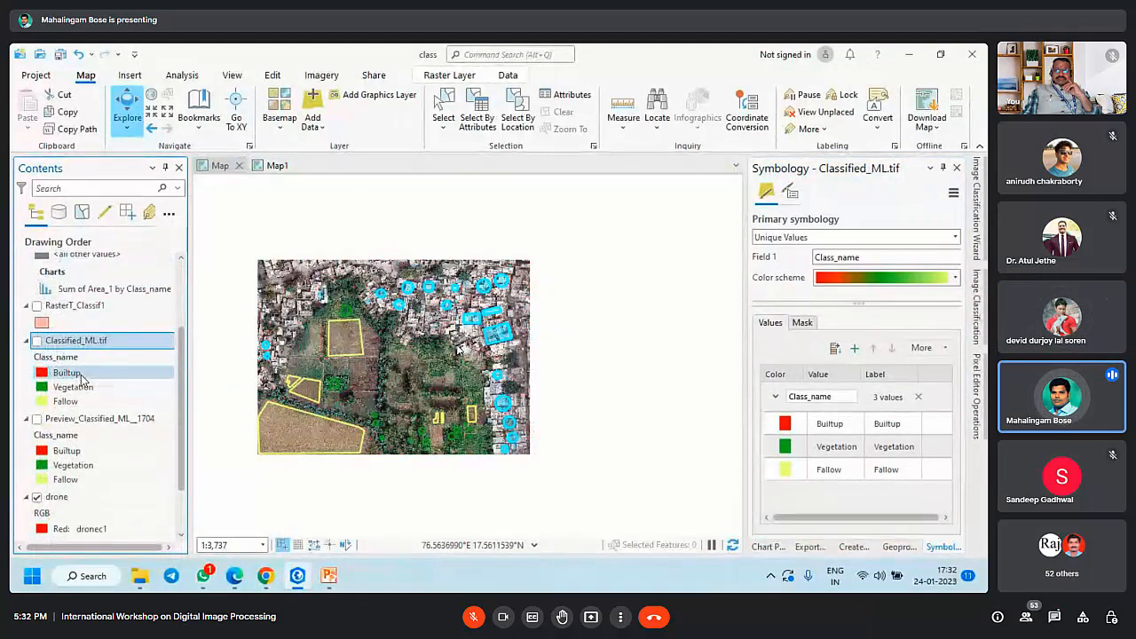
scroll(80, 377, down, 2)
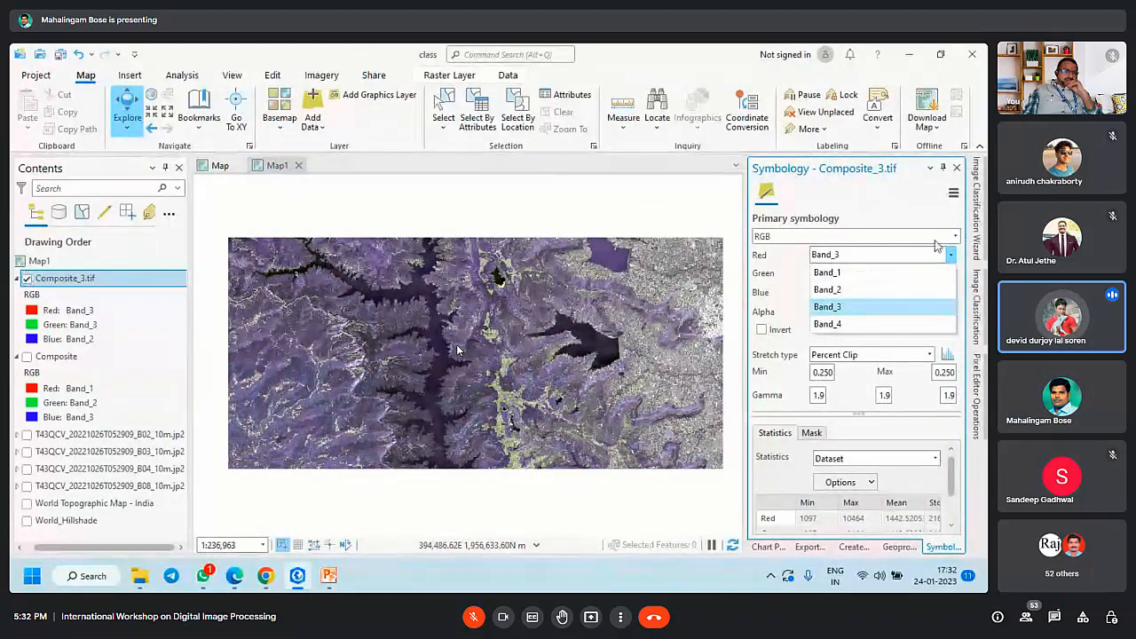
Step: In Map1, try Band_1 as Composite_3.tif's red channel, and set Band_3, Band_2 and Band_1 for red, green and blue
click(865, 274)
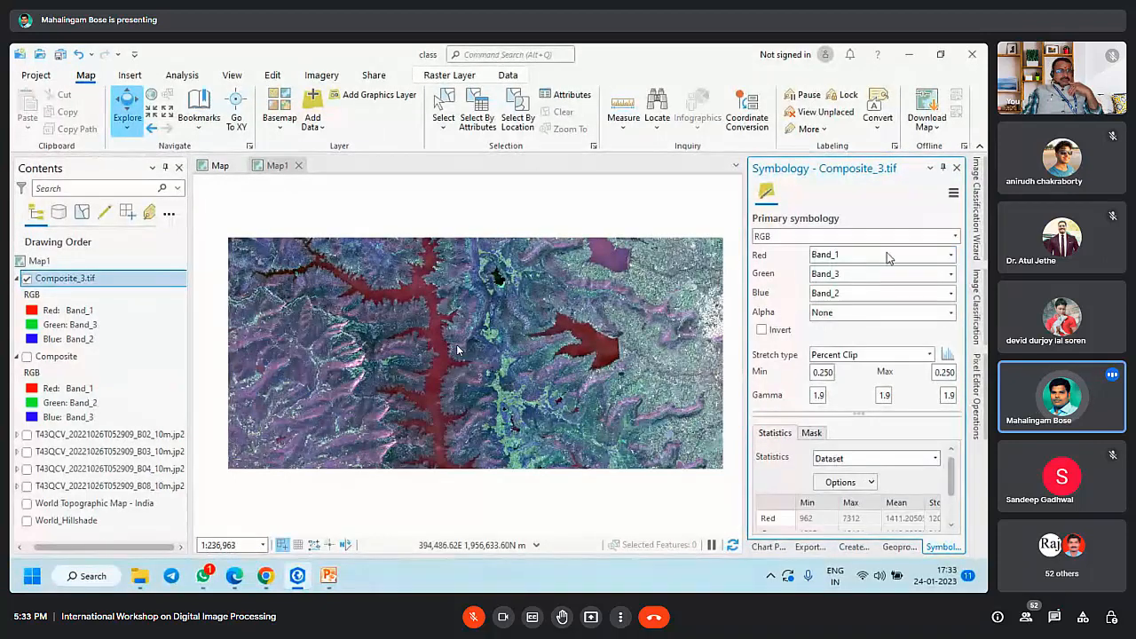
click(865, 307)
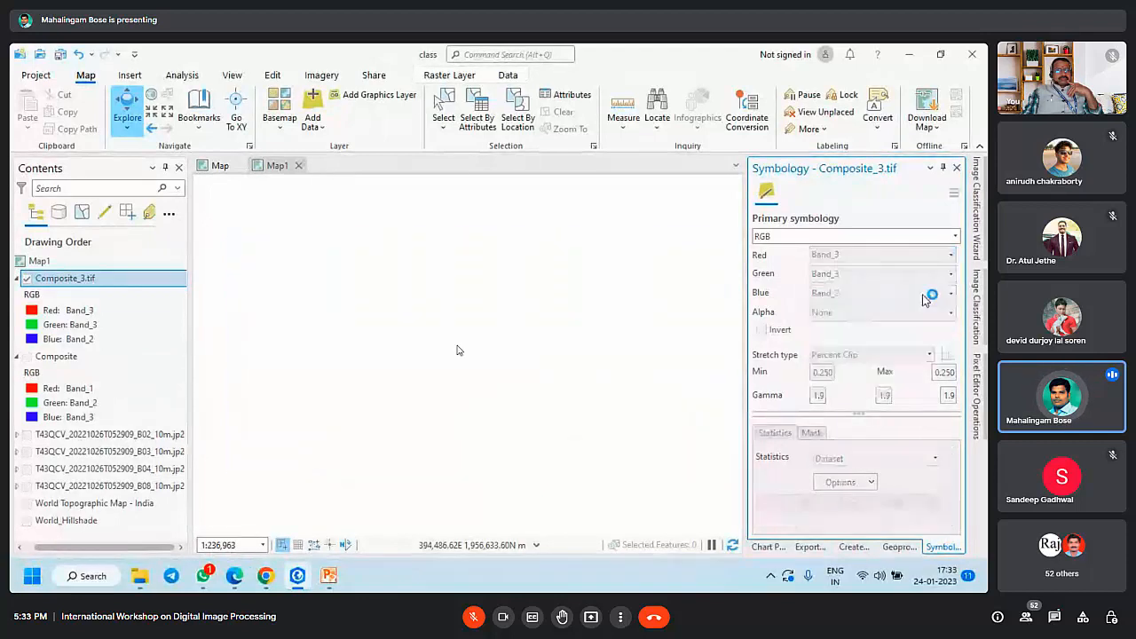
click(913, 273)
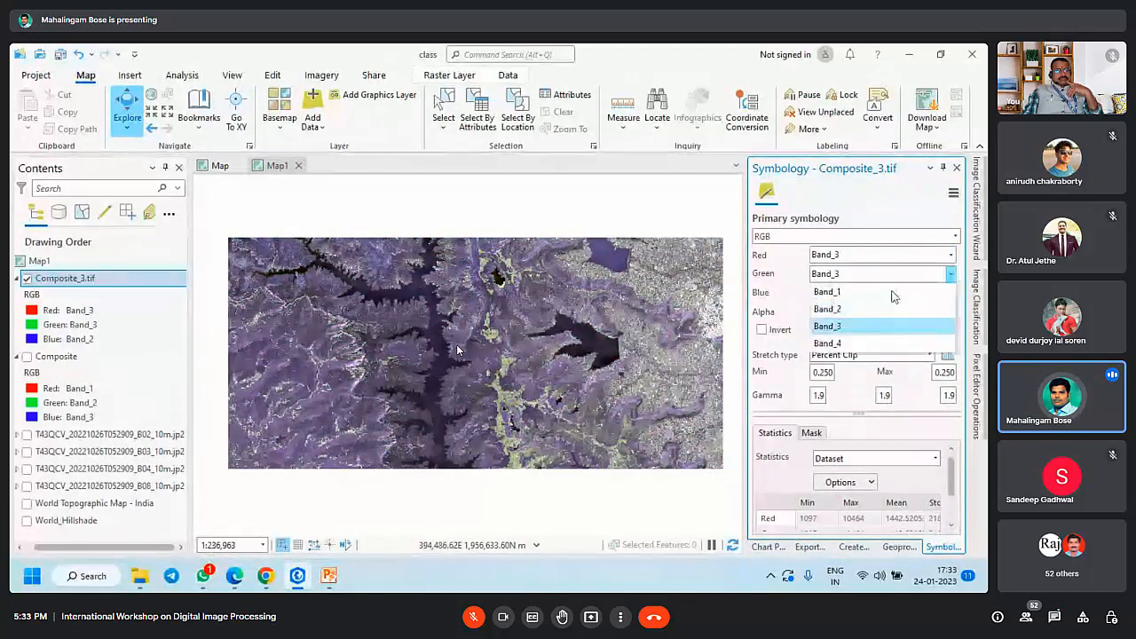
click(882, 309)
click(913, 293)
click(865, 311)
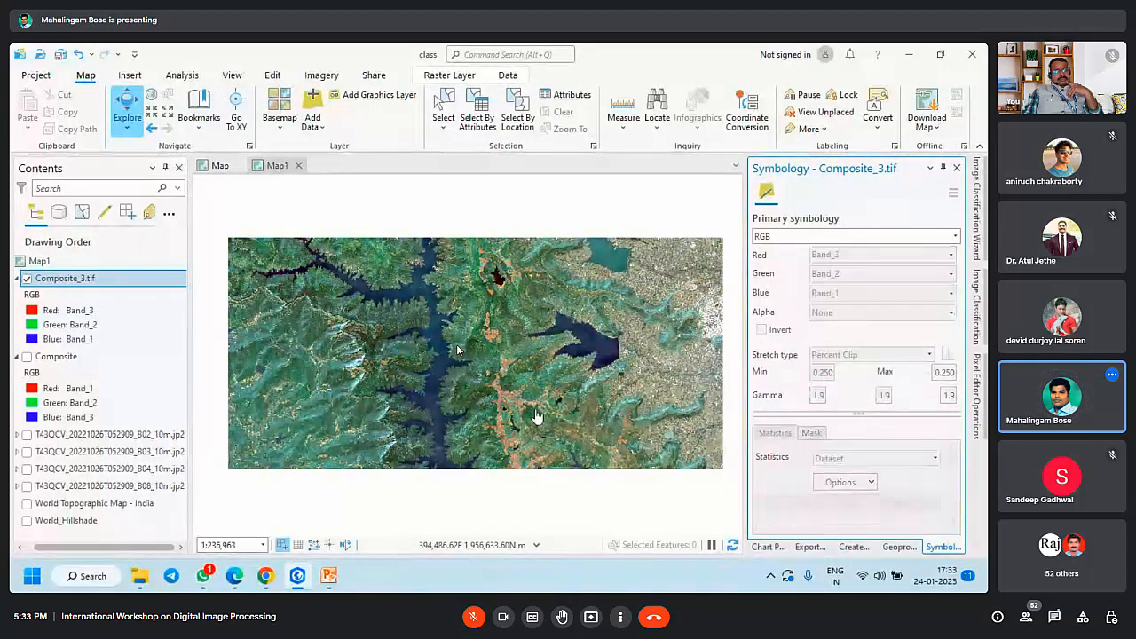
Step: Examine the eastern reservoir and its dam up close in the natural-colour Composite_3.tif image
scroll(586, 351, up, 4)
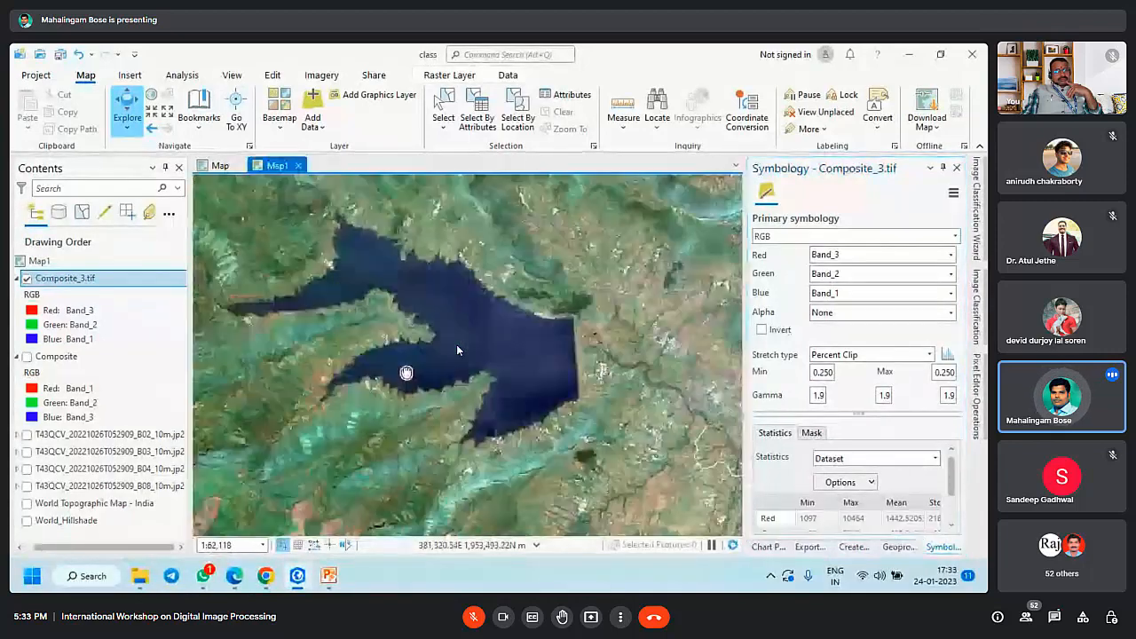
scroll(411, 357, up, 1)
drag(434, 373, 547, 358)
scroll(485, 385, down, 1)
scroll(457, 350, up, 2)
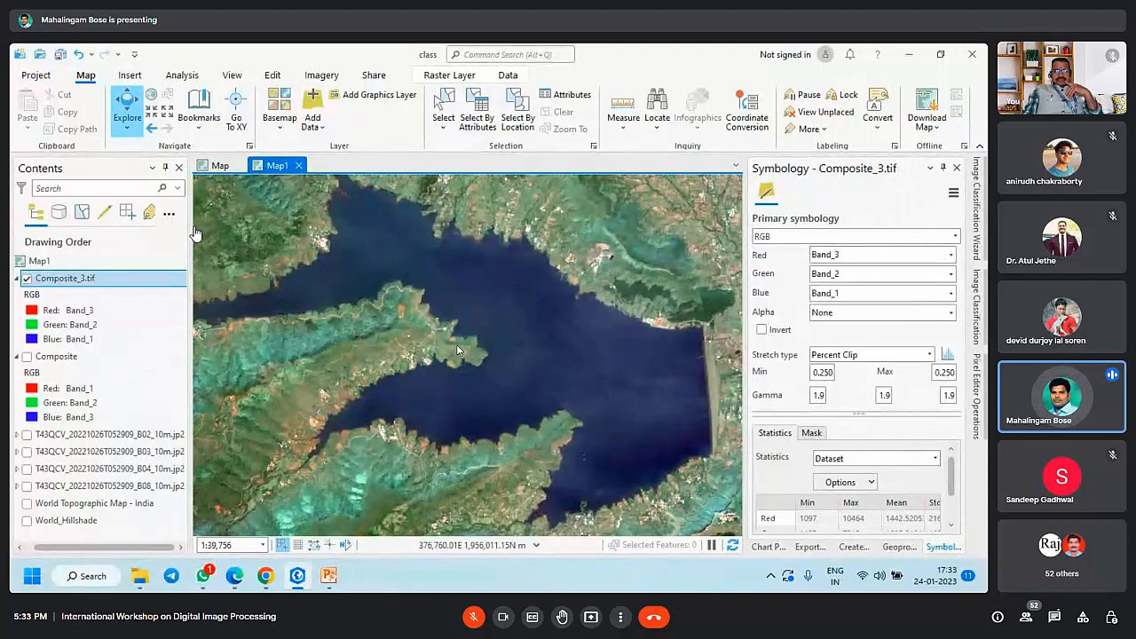
drag(385, 254, 390, 268)
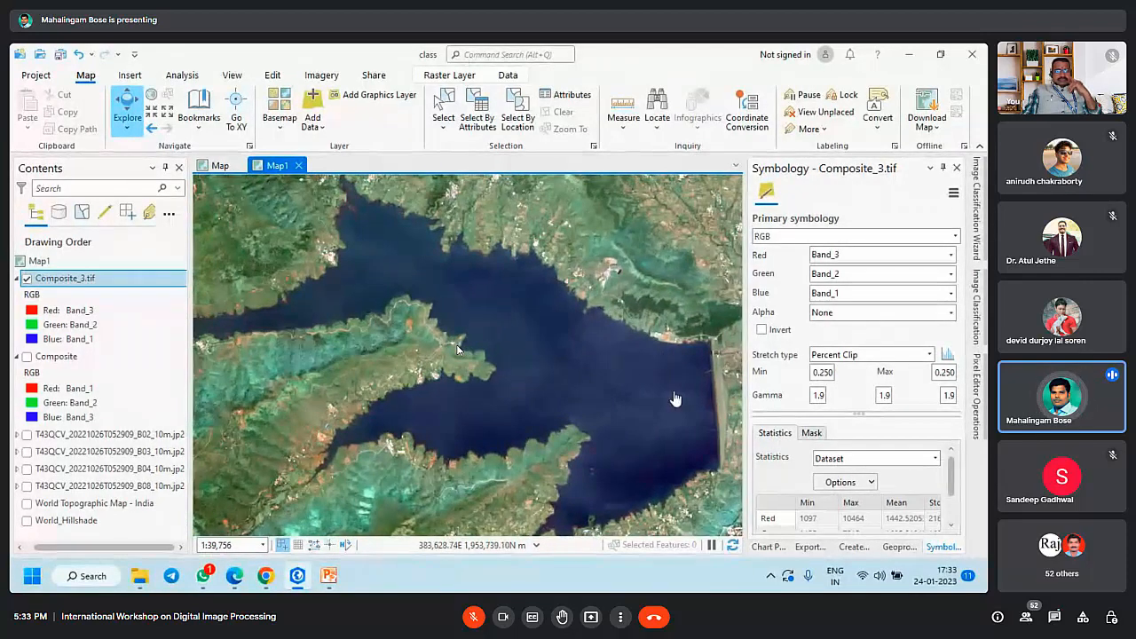
Step: Identify Composite_3.tif's pixel values at two points in the eastern reservoir, highlighting the first point's red, green and blue values
click(126, 130)
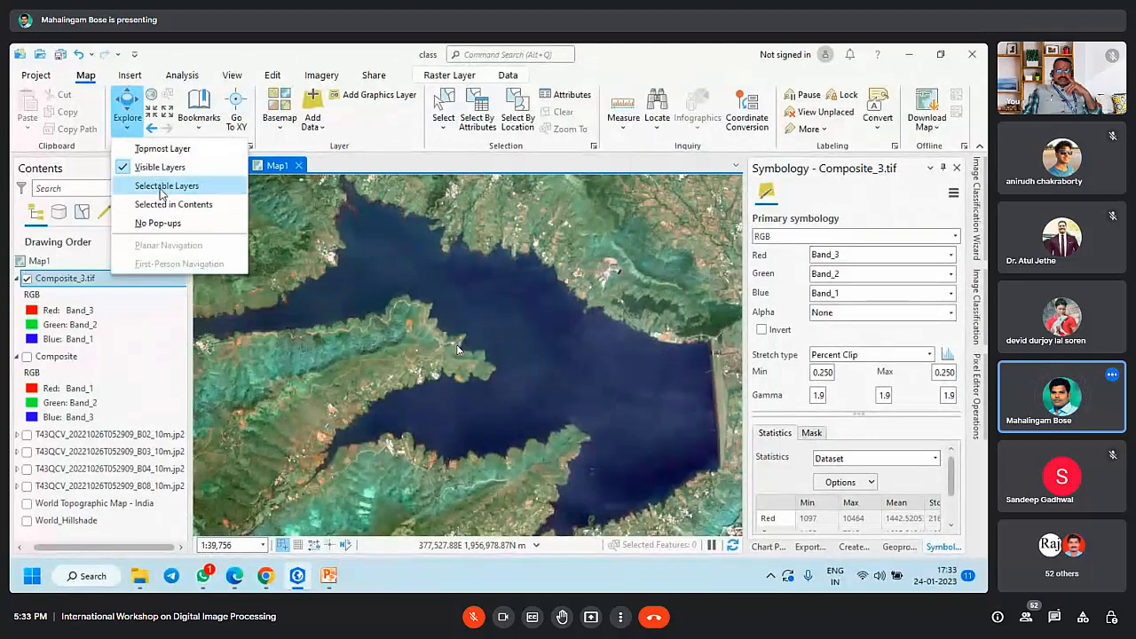
click(125, 364)
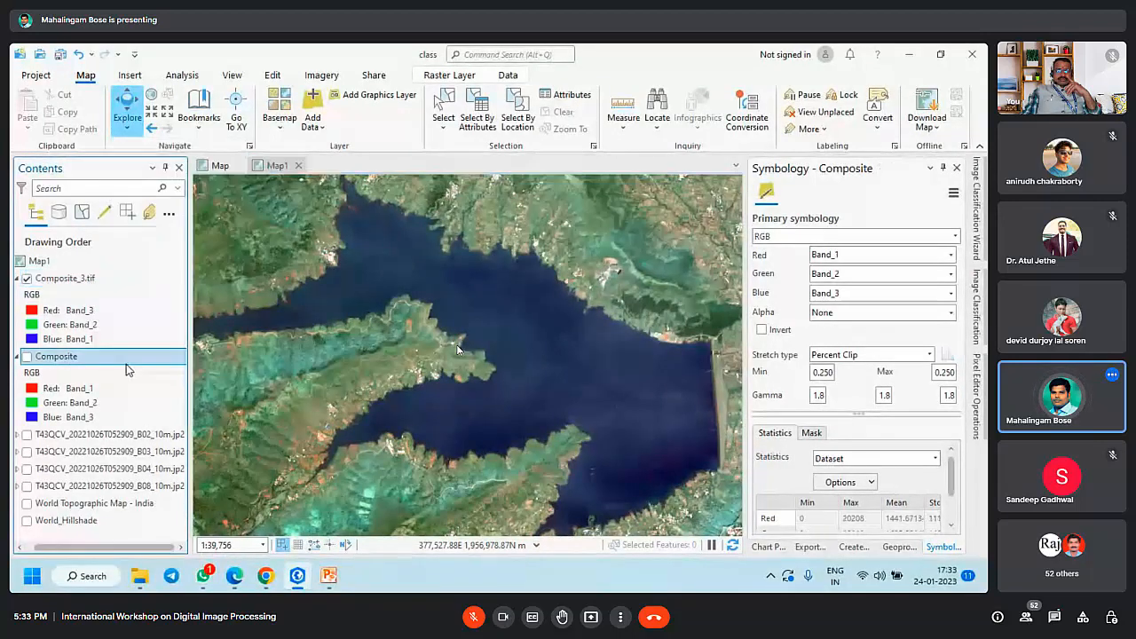
click(675, 399)
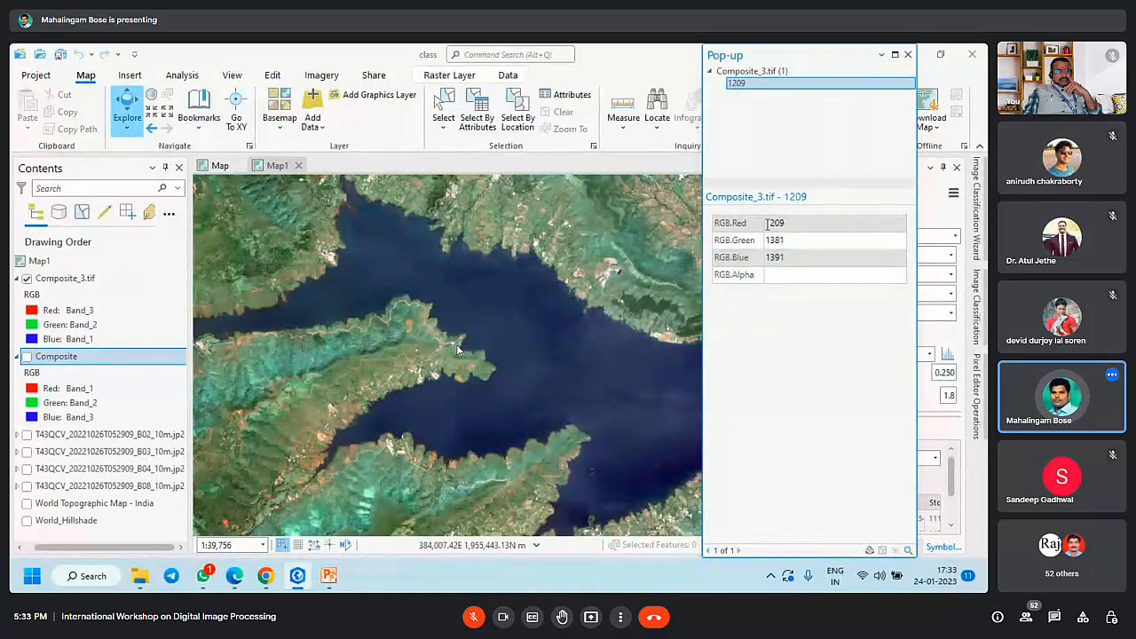
drag(767, 223, 786, 229)
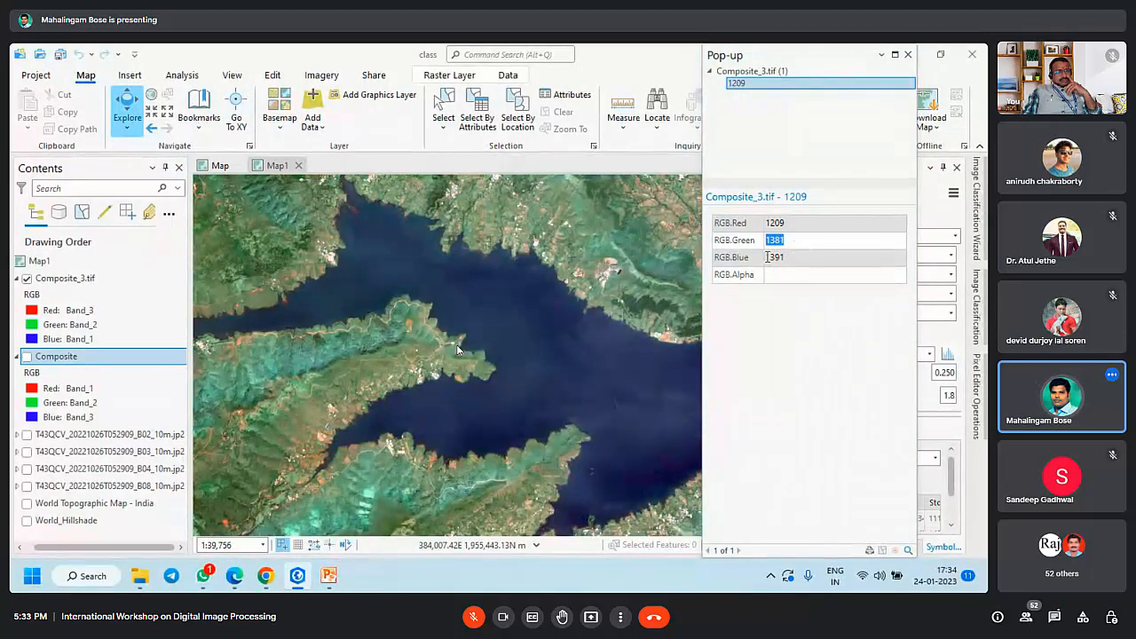
drag(767, 258, 794, 260)
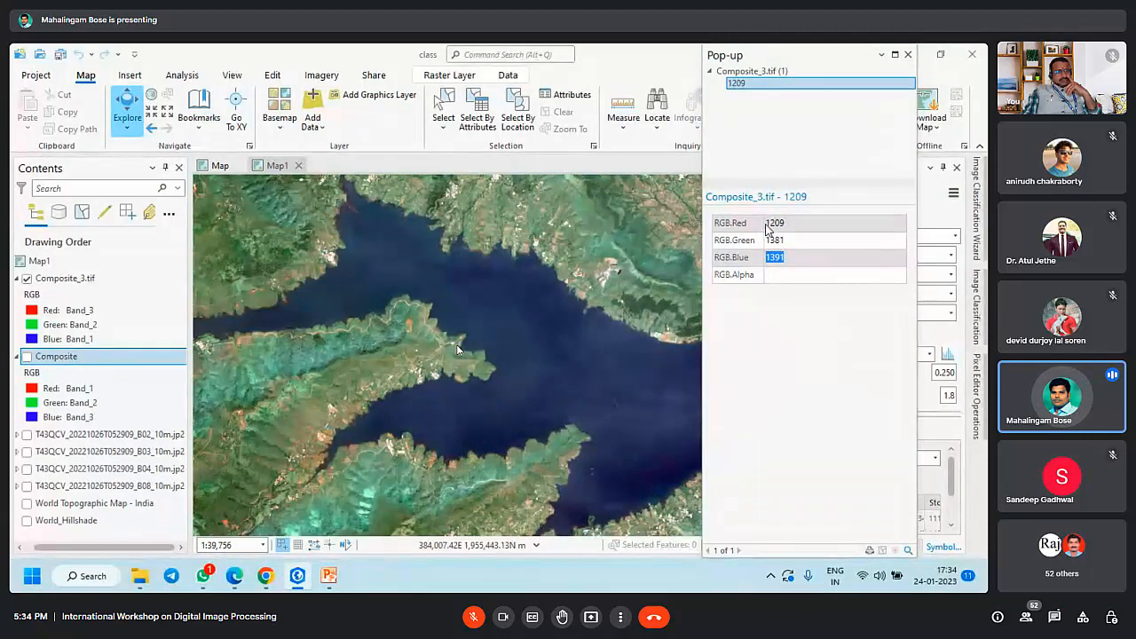
drag(765, 223, 786, 225)
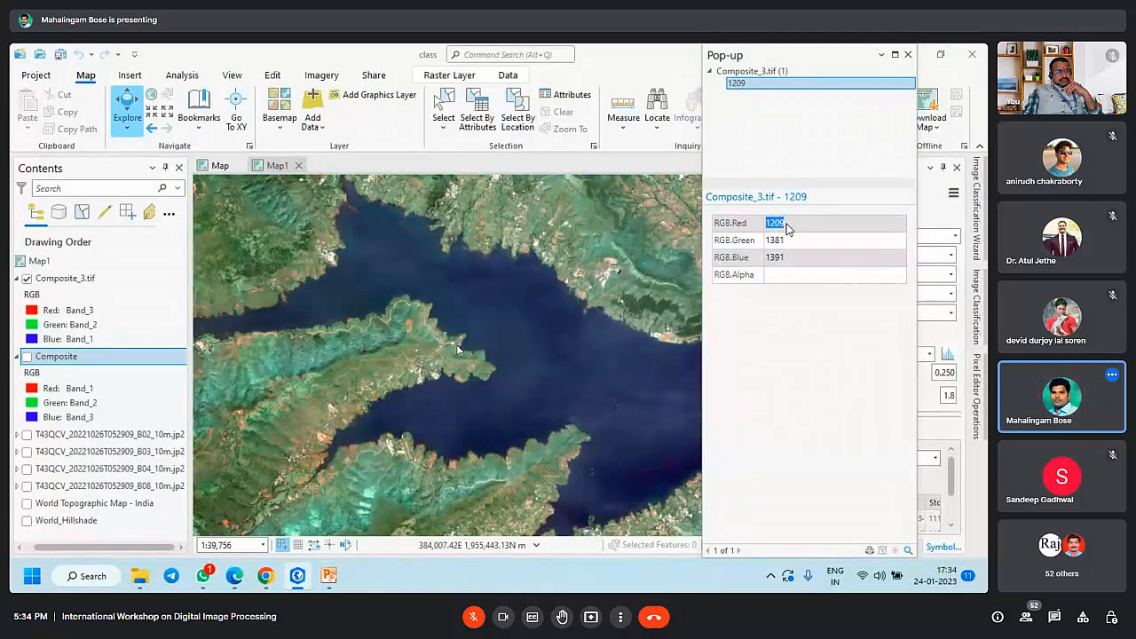
click(419, 271)
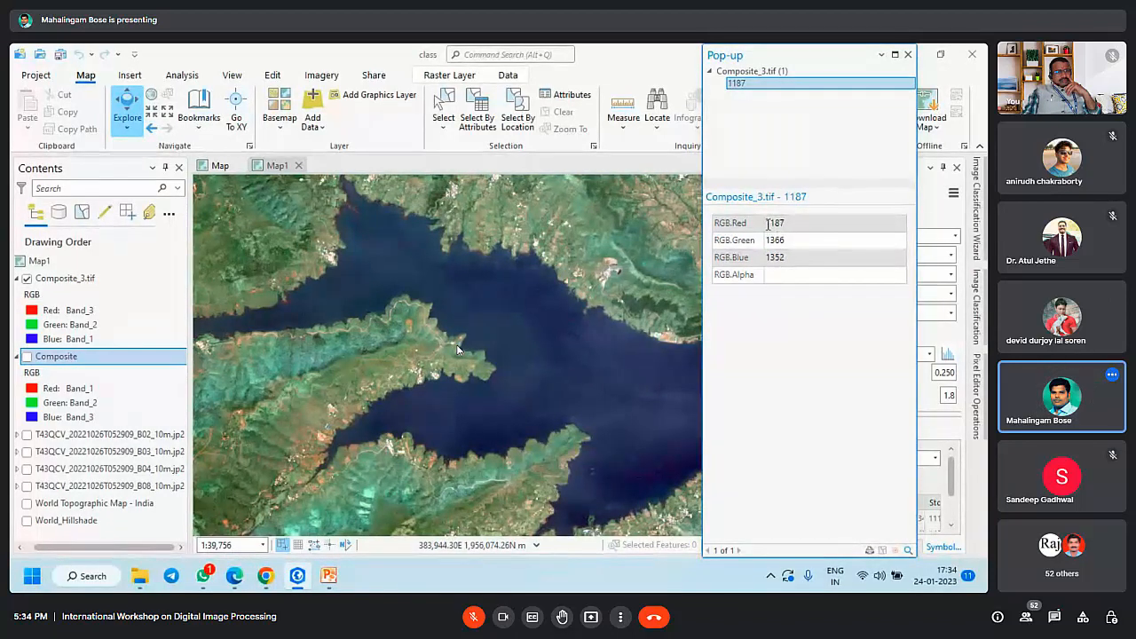
Step: Highlight the identified red value and identify Composite_3.tif's pixel values at three more points along the eastern reservoir's western arms and southern tip
drag(767, 224, 794, 228)
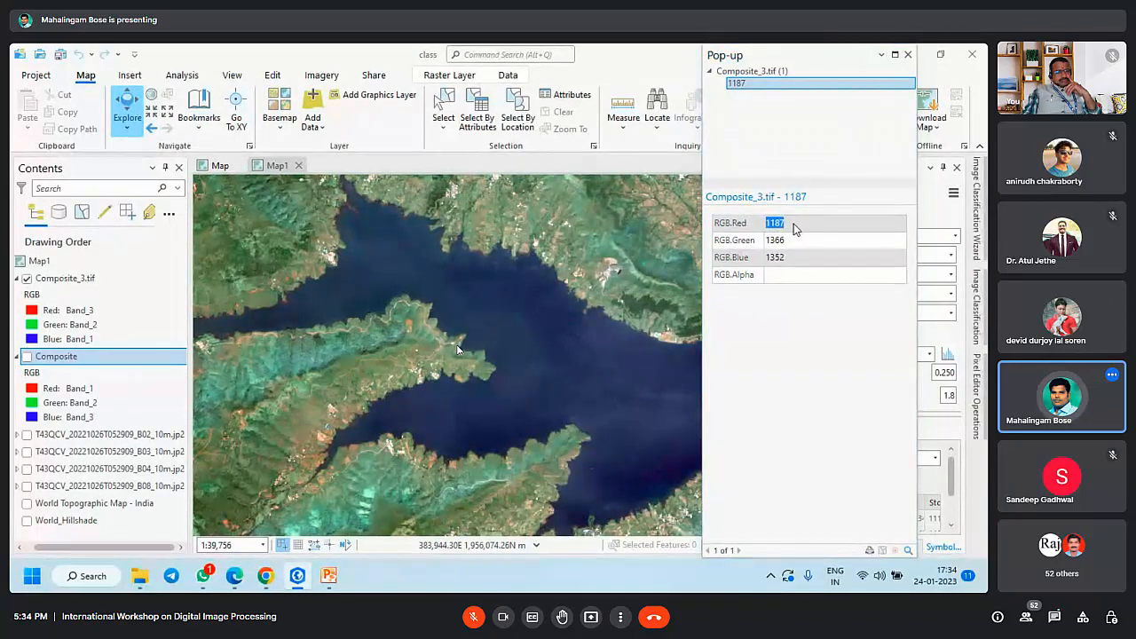
click(310, 310)
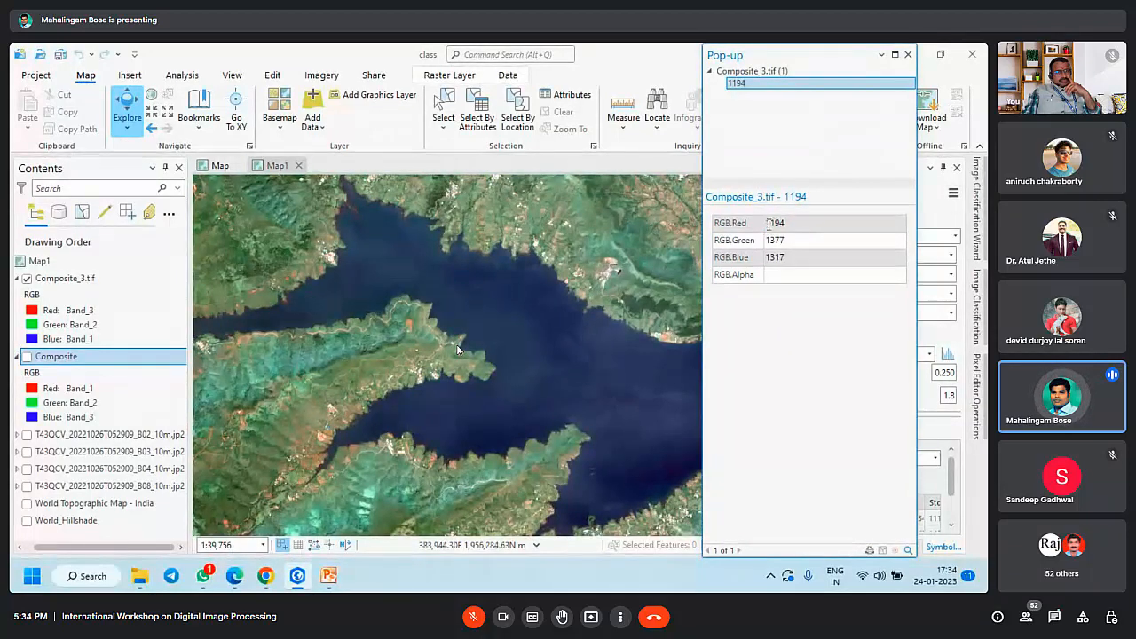
click(373, 429)
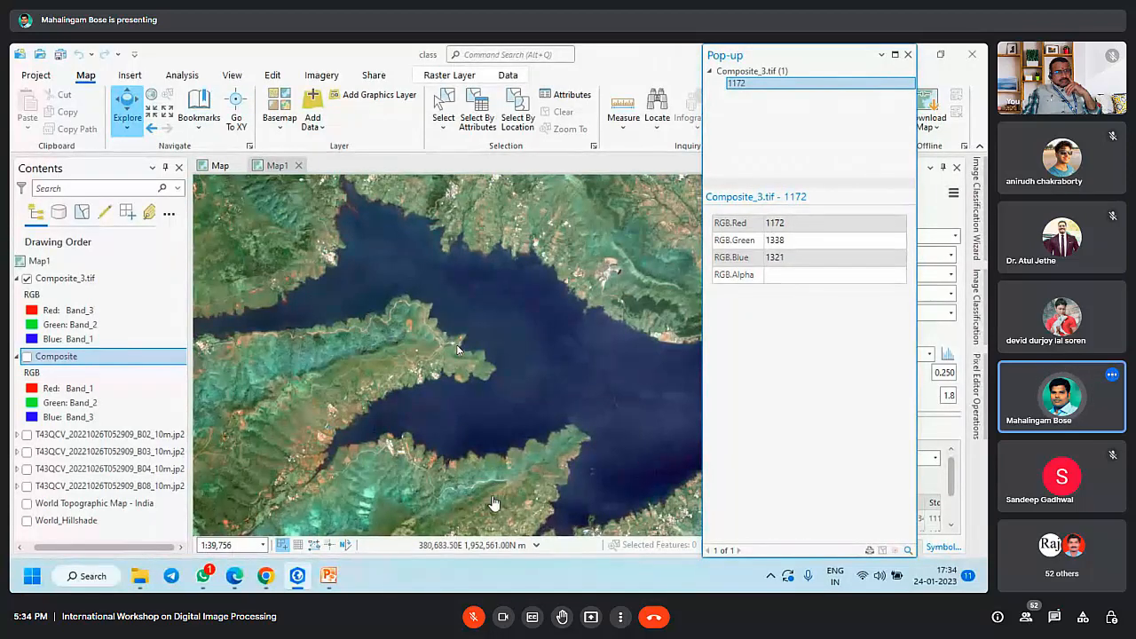
click(568, 524)
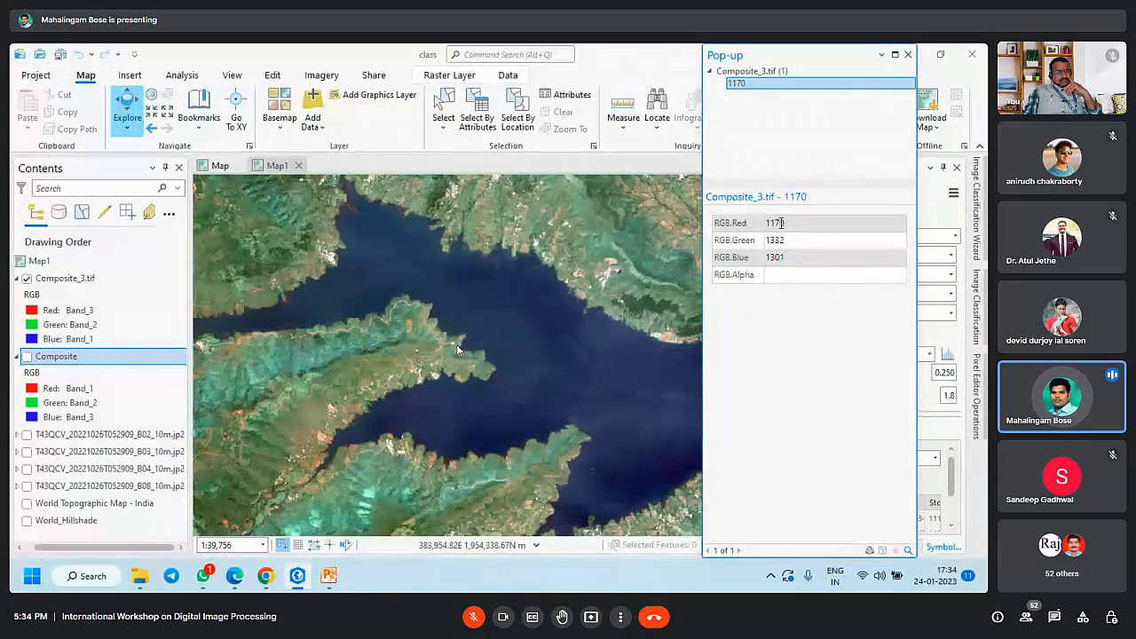
Step: Highlight the pop-up's red value and its label while comparing the southern-tip pixel's channel values with the whole eastern reservoir
scroll(346, 310, down, 3)
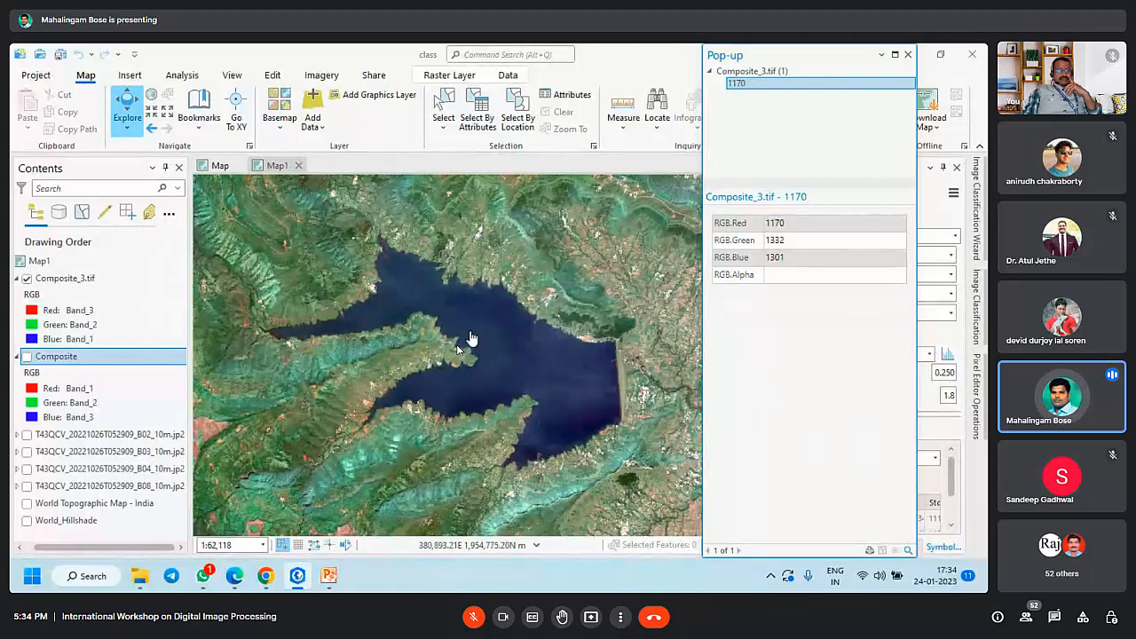
drag(769, 223, 787, 265)
click(774, 258)
click(726, 227)
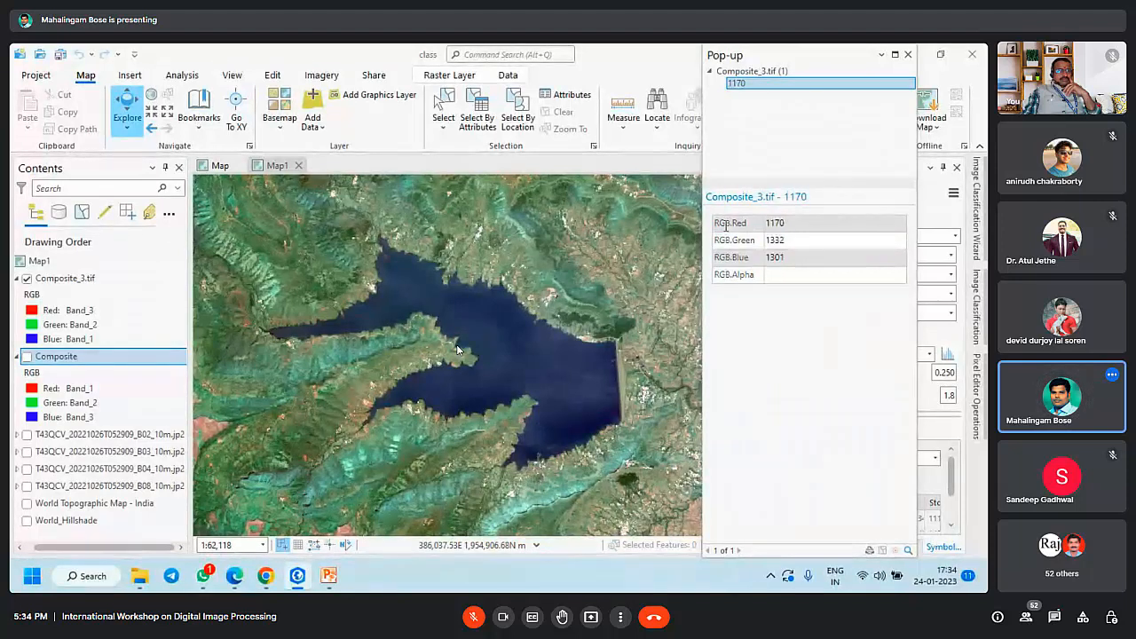
drag(715, 227, 796, 230)
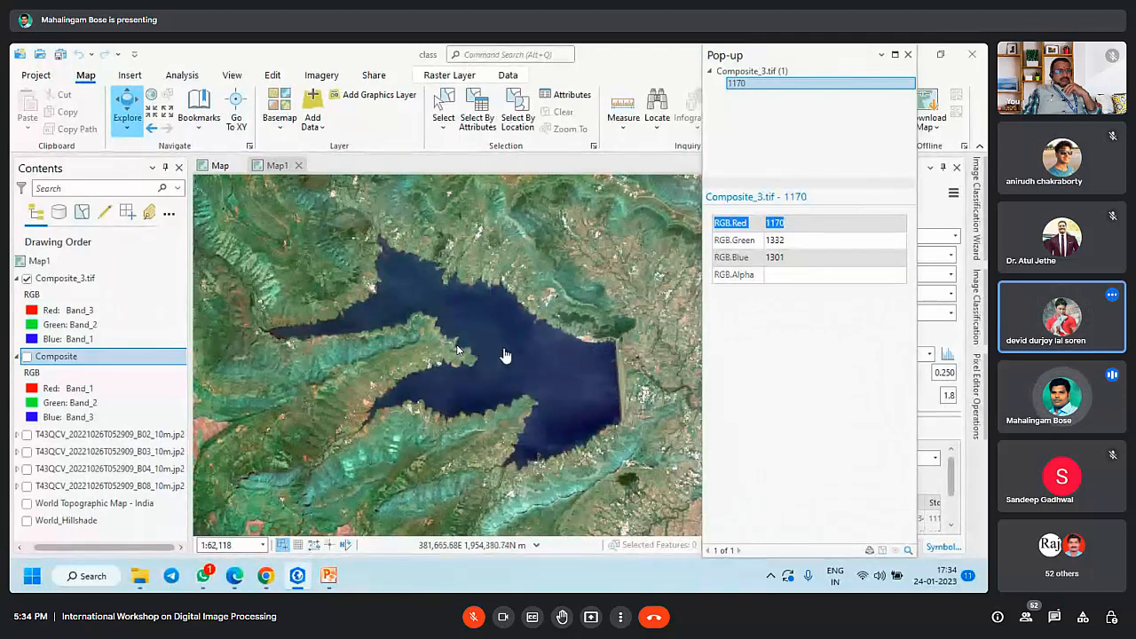
scroll(502, 354, down, 2)
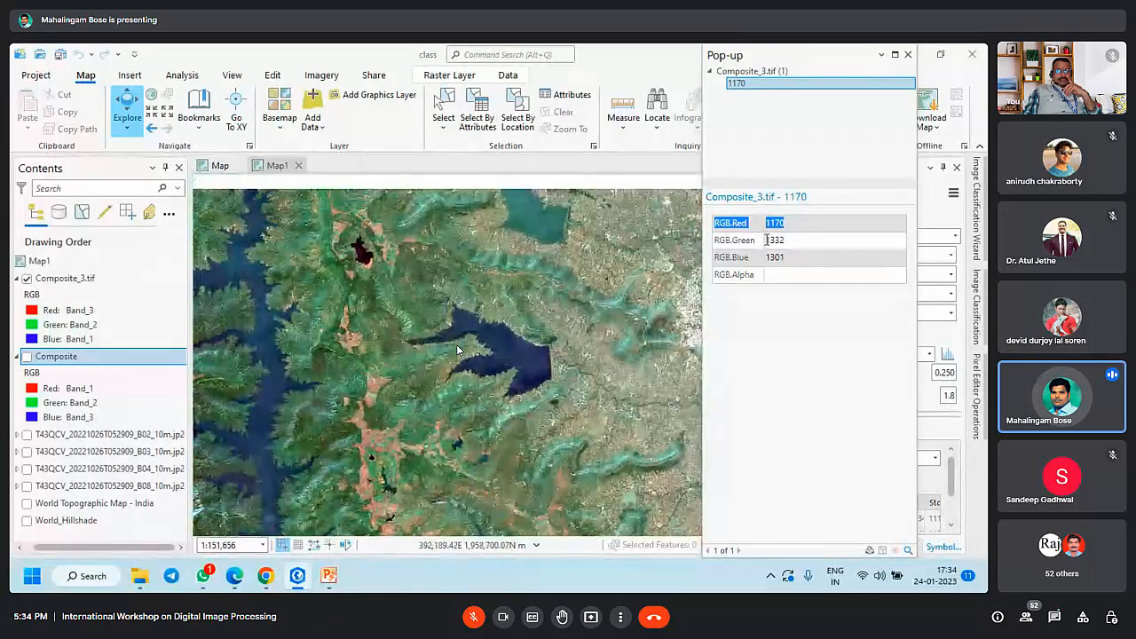
click(776, 224)
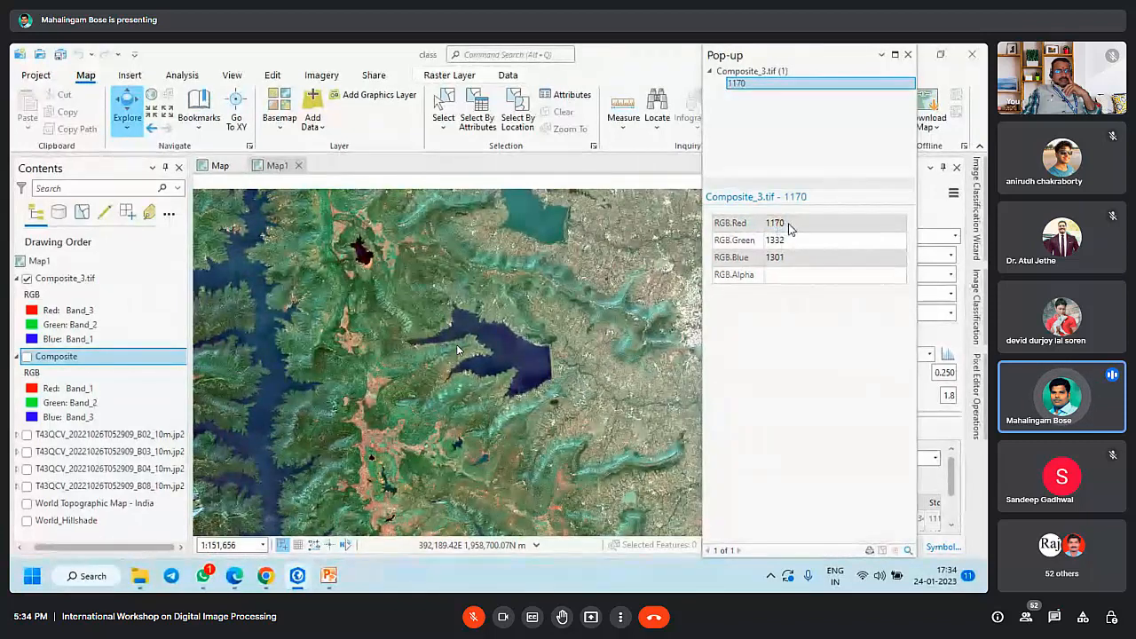
drag(786, 224, 768, 223)
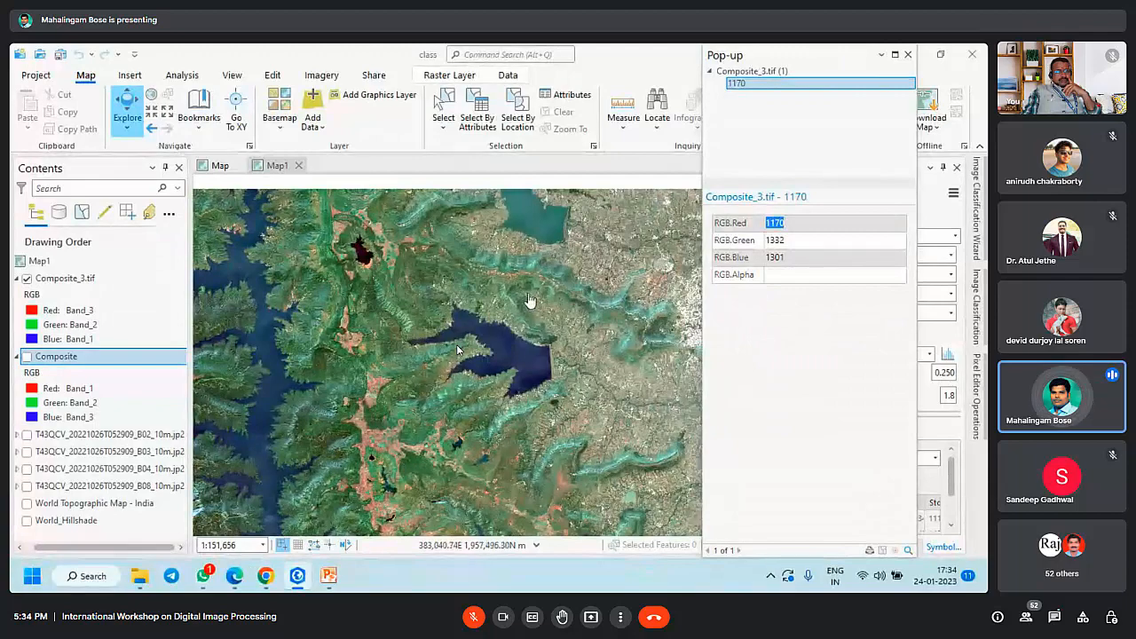
Step: Identify Composite_3.tif's pixel values in the turquoise northern reservoir and at four points on the land and slopes south of it
scroll(528, 297, down, 2)
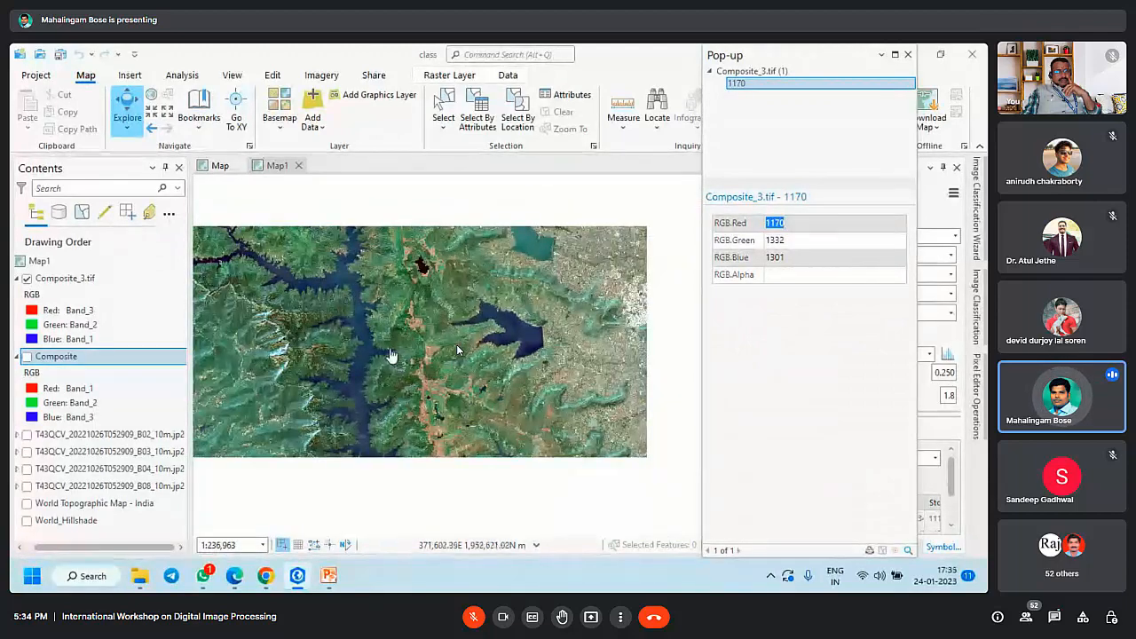
scroll(446, 337, up, 3)
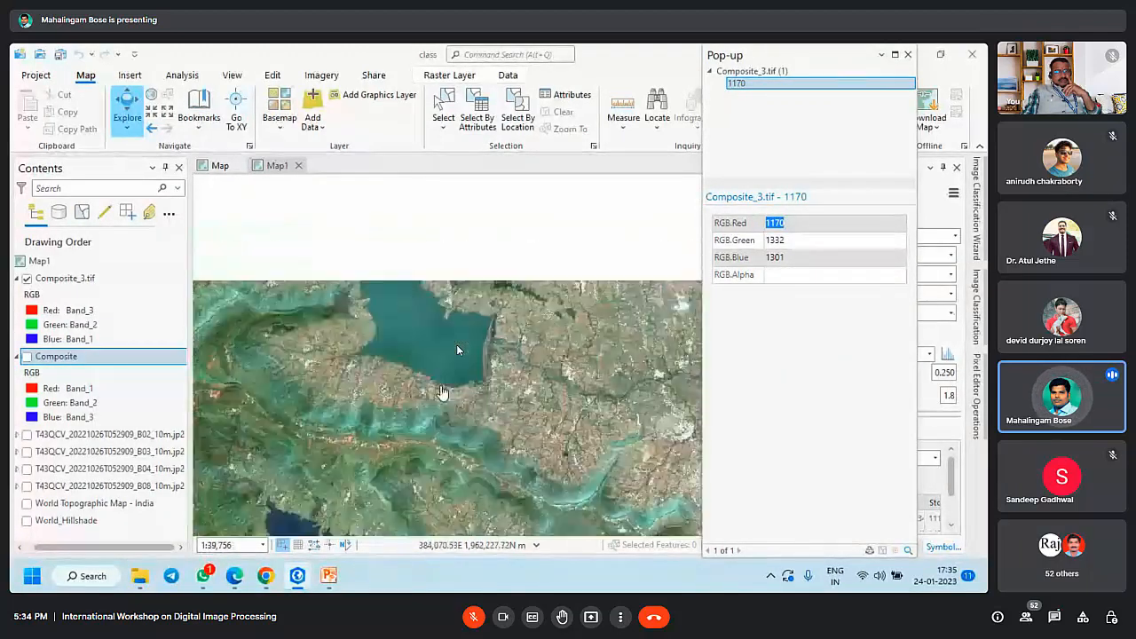
scroll(435, 335, up, 2)
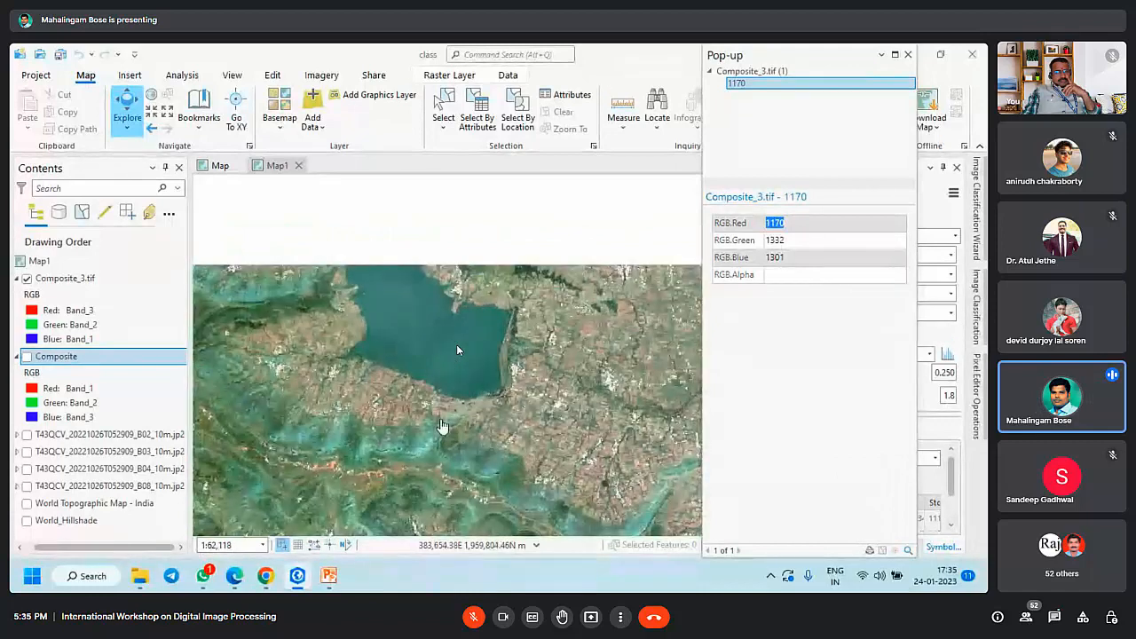
scroll(449, 355, up, 2)
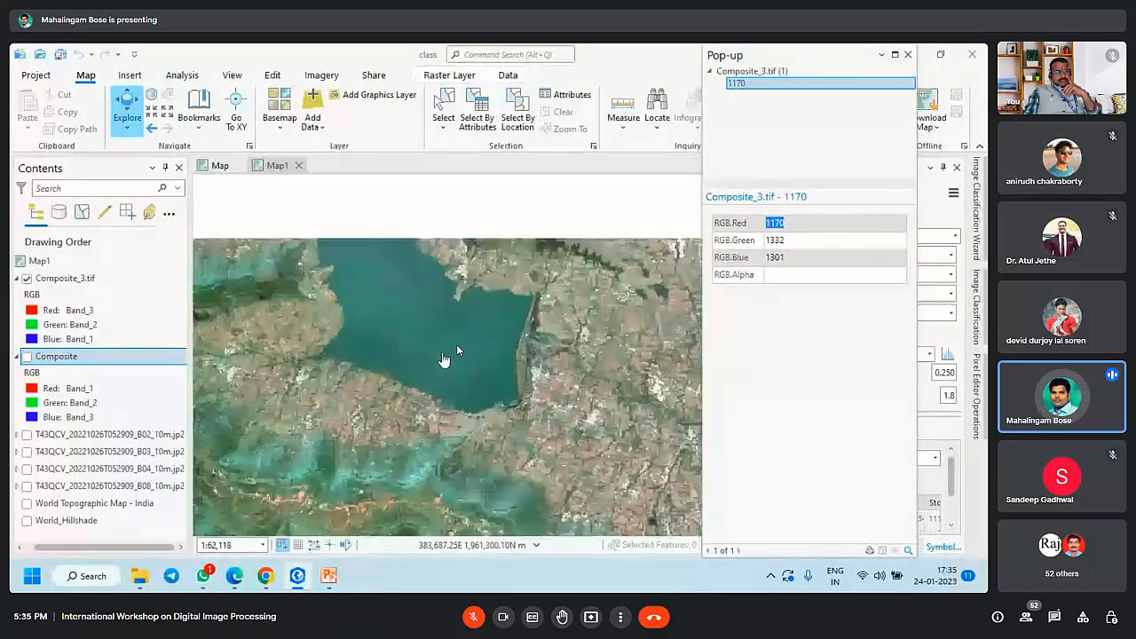
scroll(450, 354, down, 2)
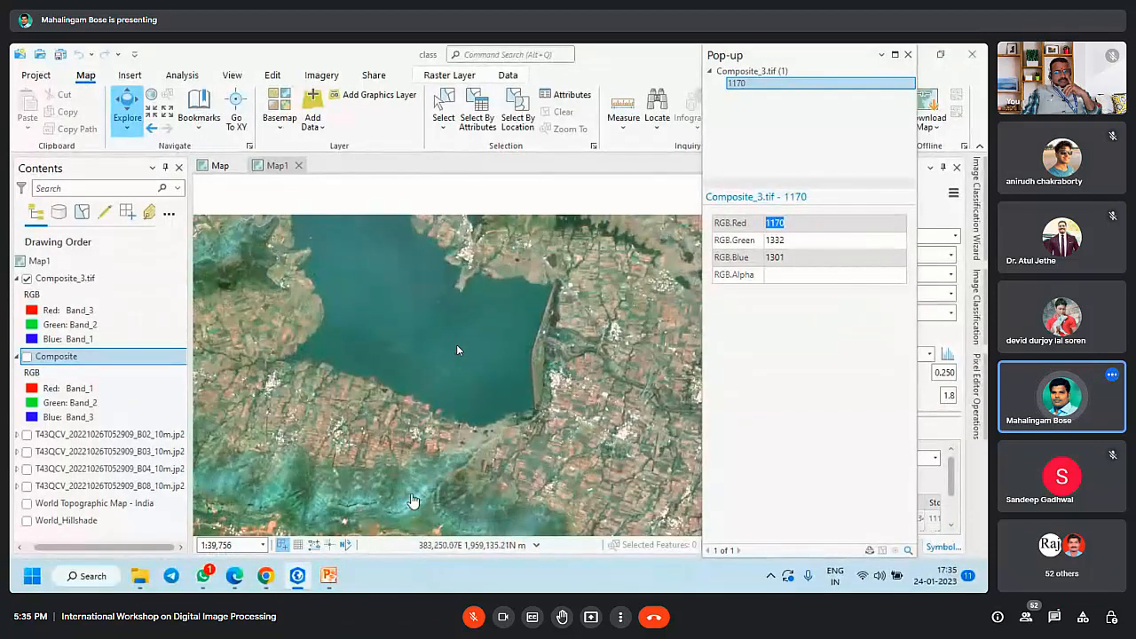
scroll(470, 360, up, 2)
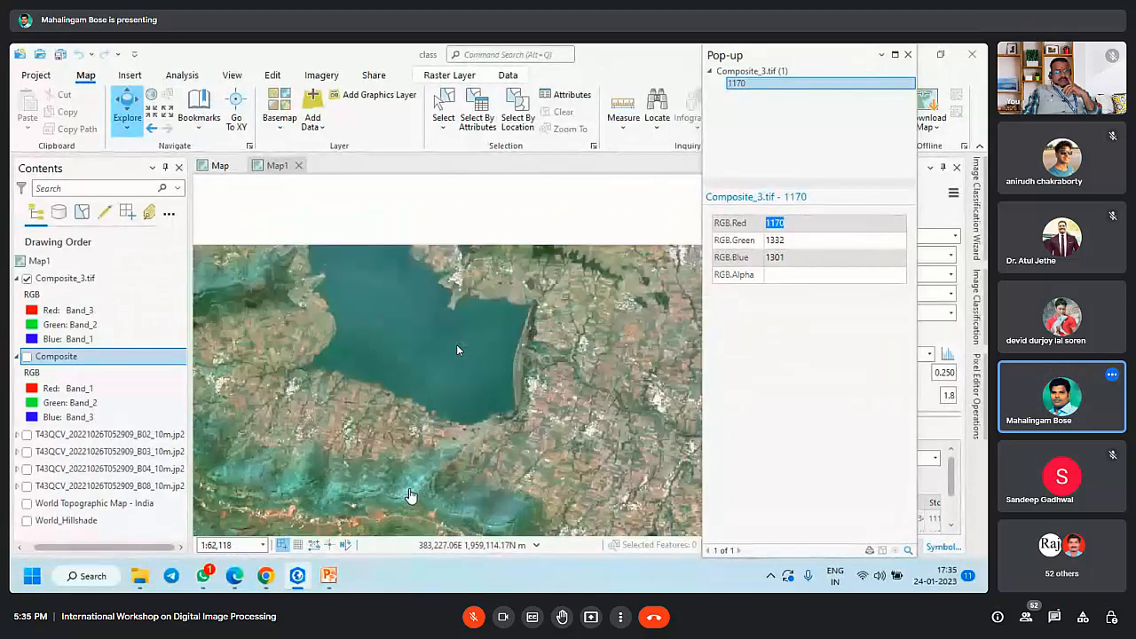
click(477, 353)
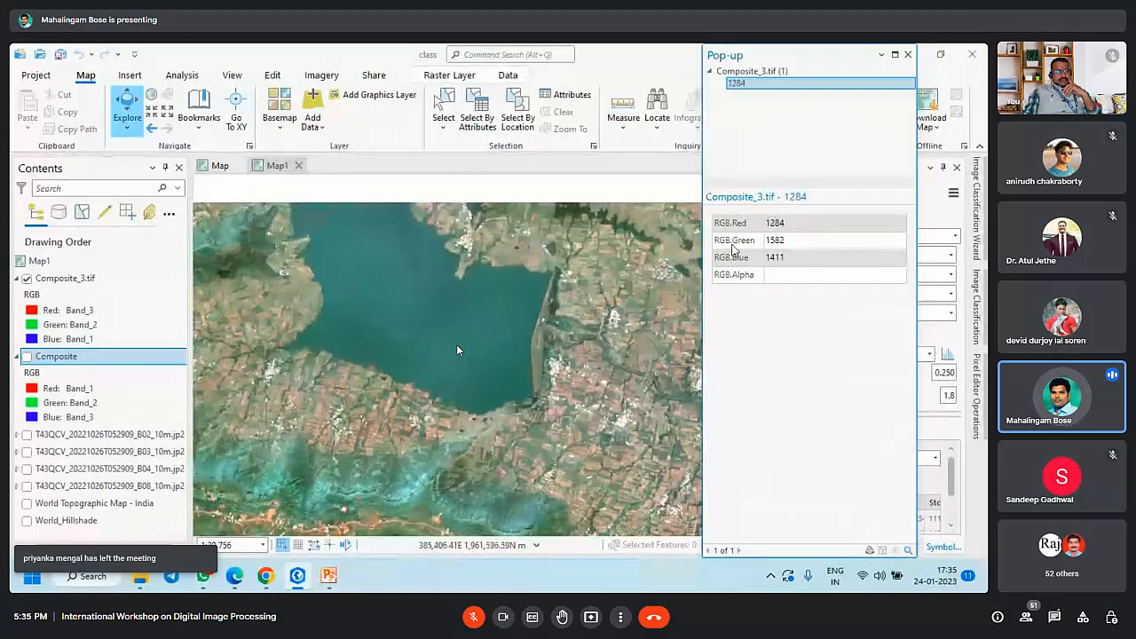
click(410, 488)
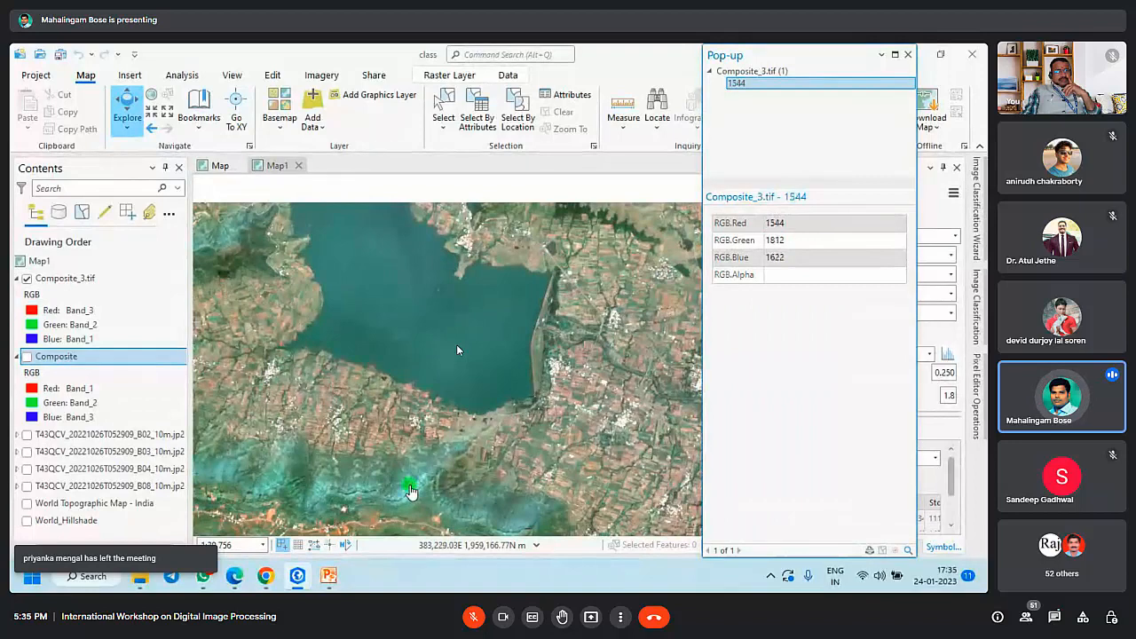
click(429, 473)
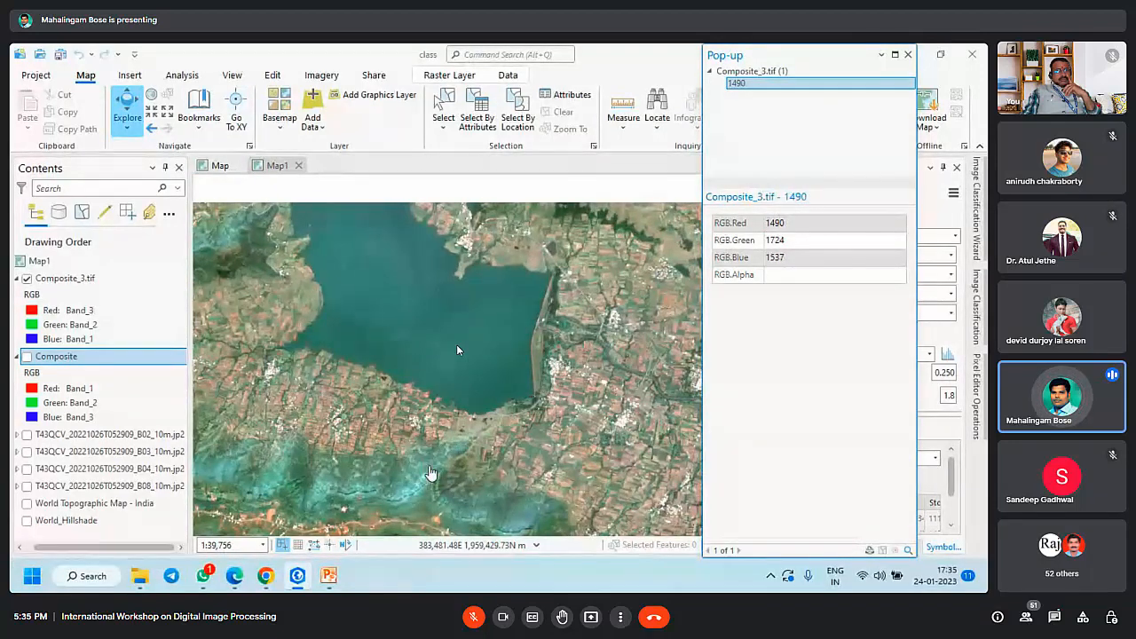
click(458, 451)
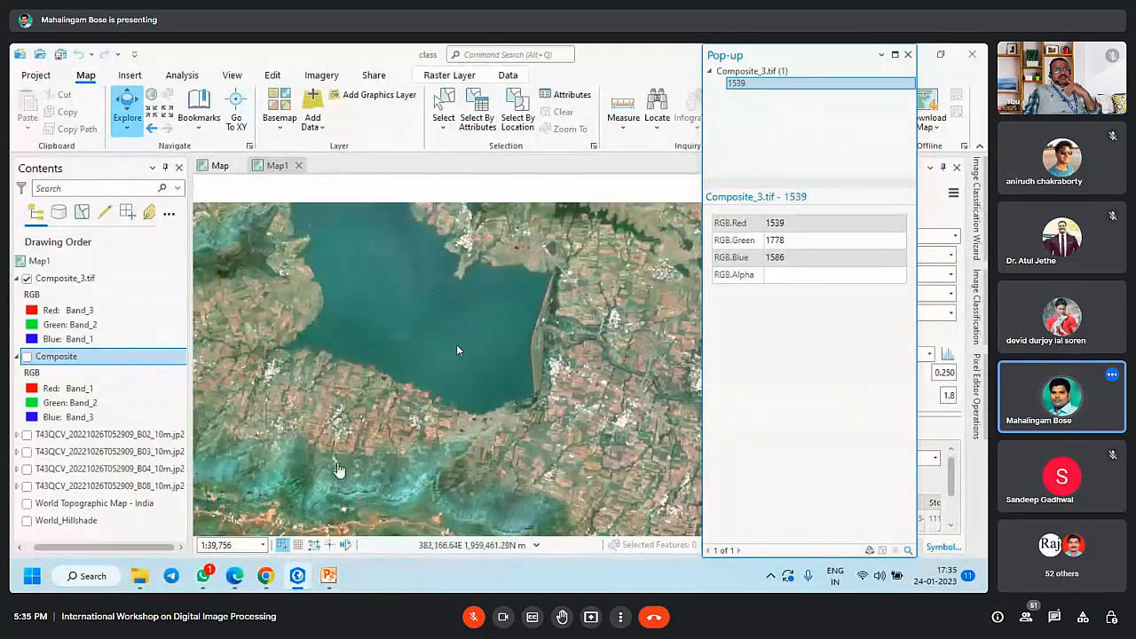
click(338, 468)
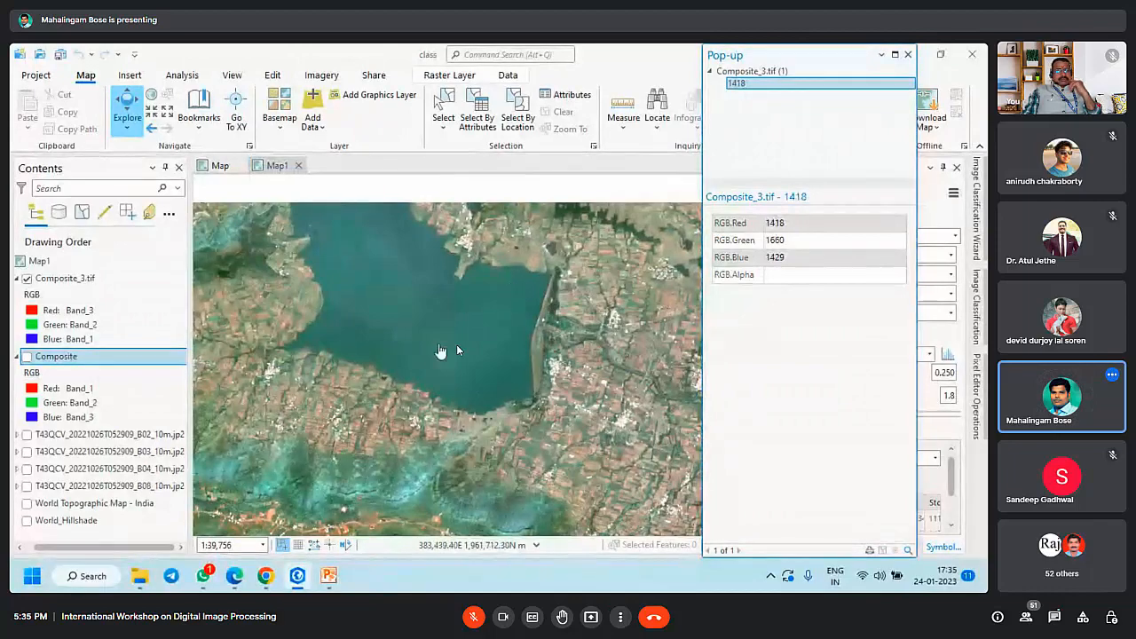
Step: Close the pixel pop-up and set the Composite layer's red and green channels to Band_3, declining the statistics calculation
scroll(440, 347, down, 3)
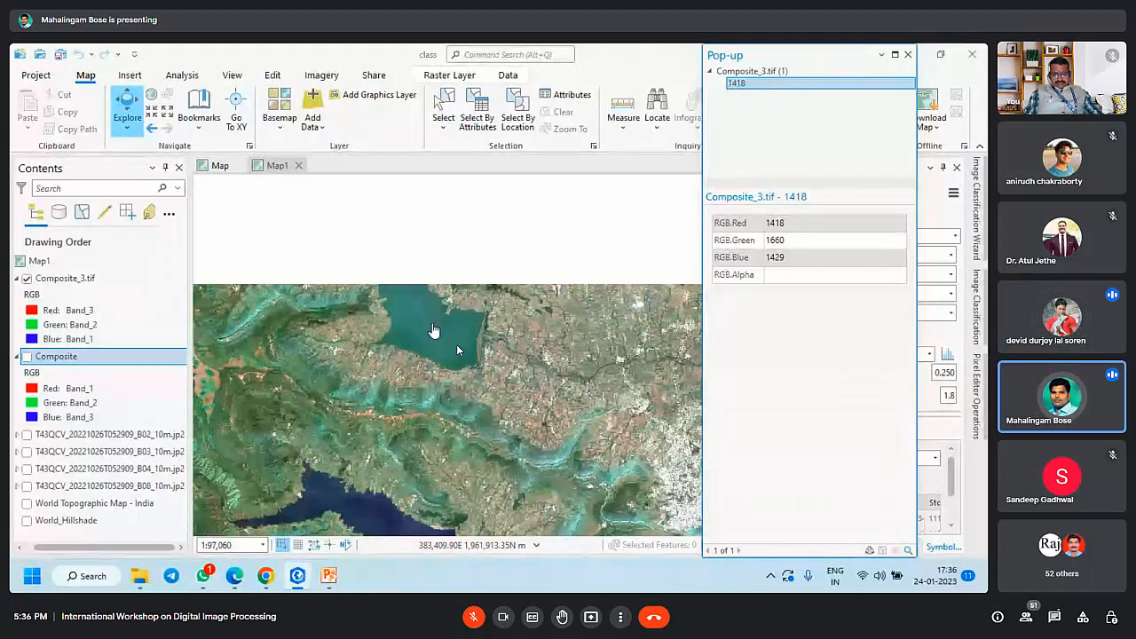
click(907, 54)
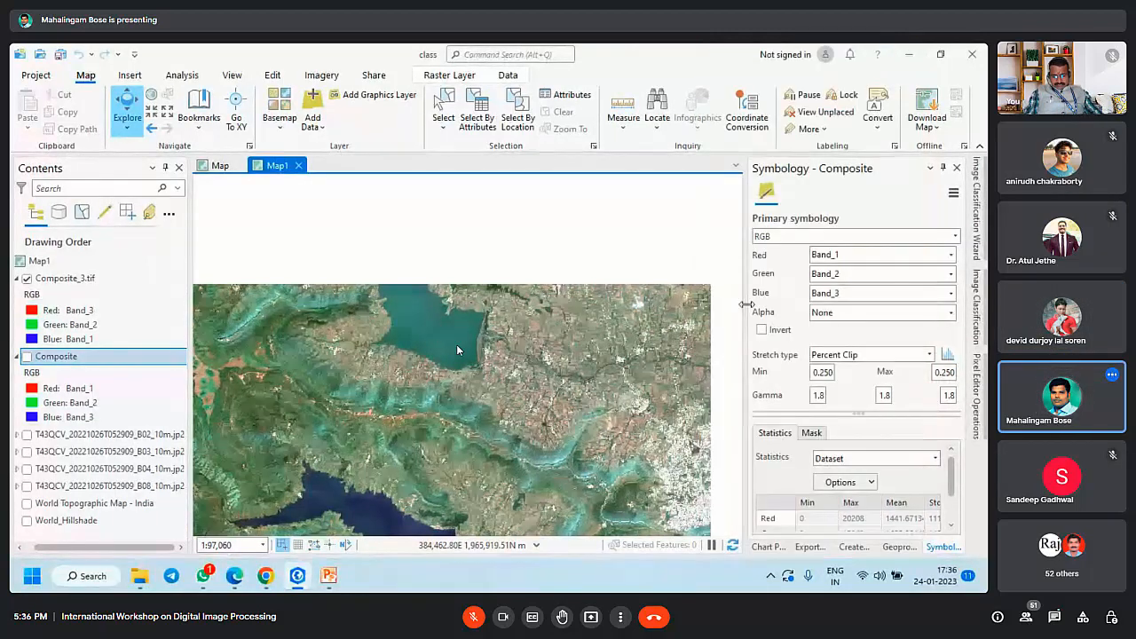
click(869, 255)
click(867, 308)
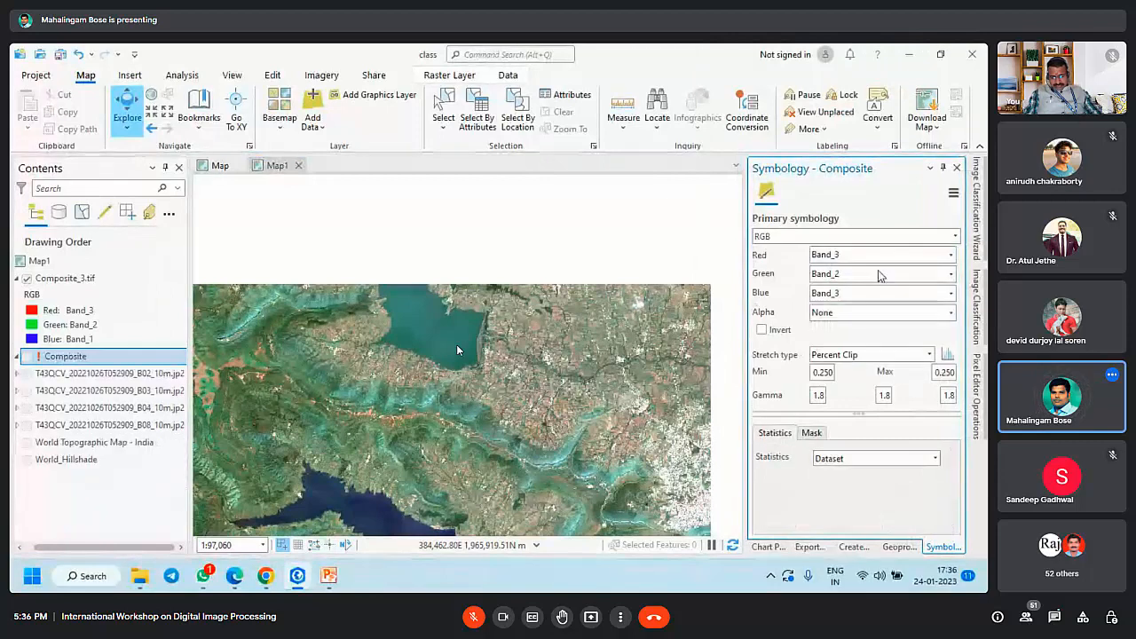
click(881, 273)
click(860, 330)
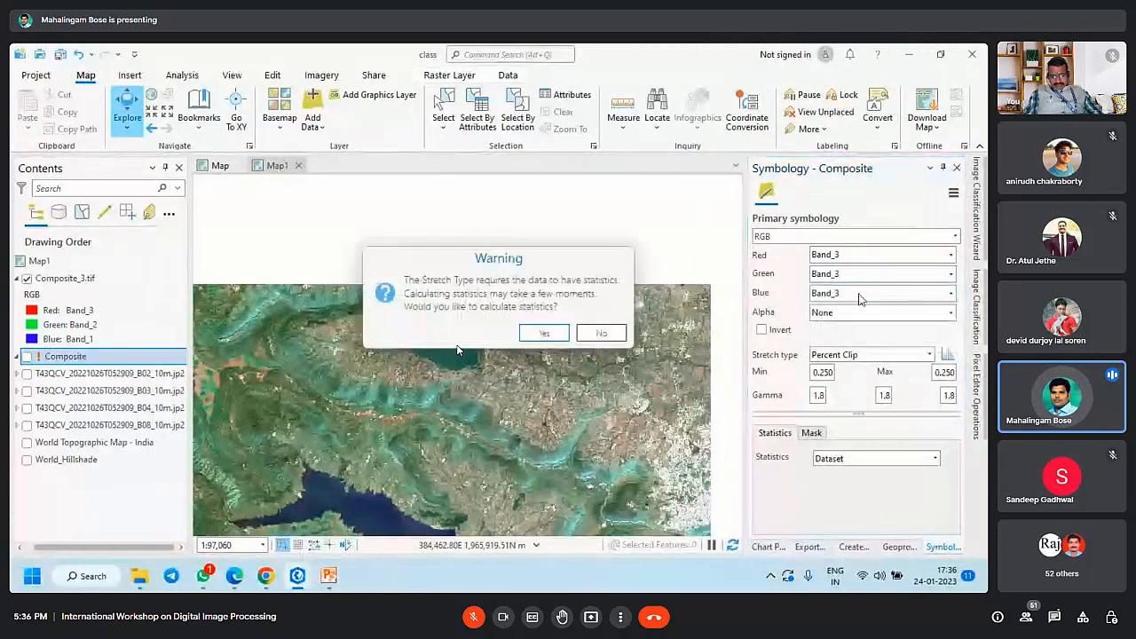
click(600, 336)
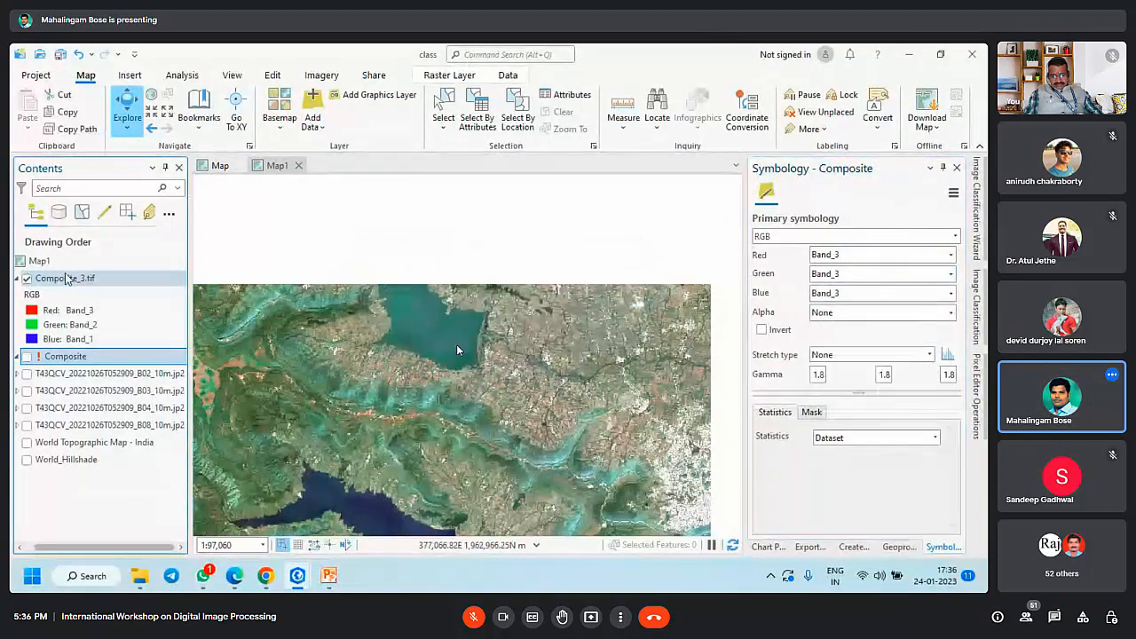
click(878, 256)
click(863, 306)
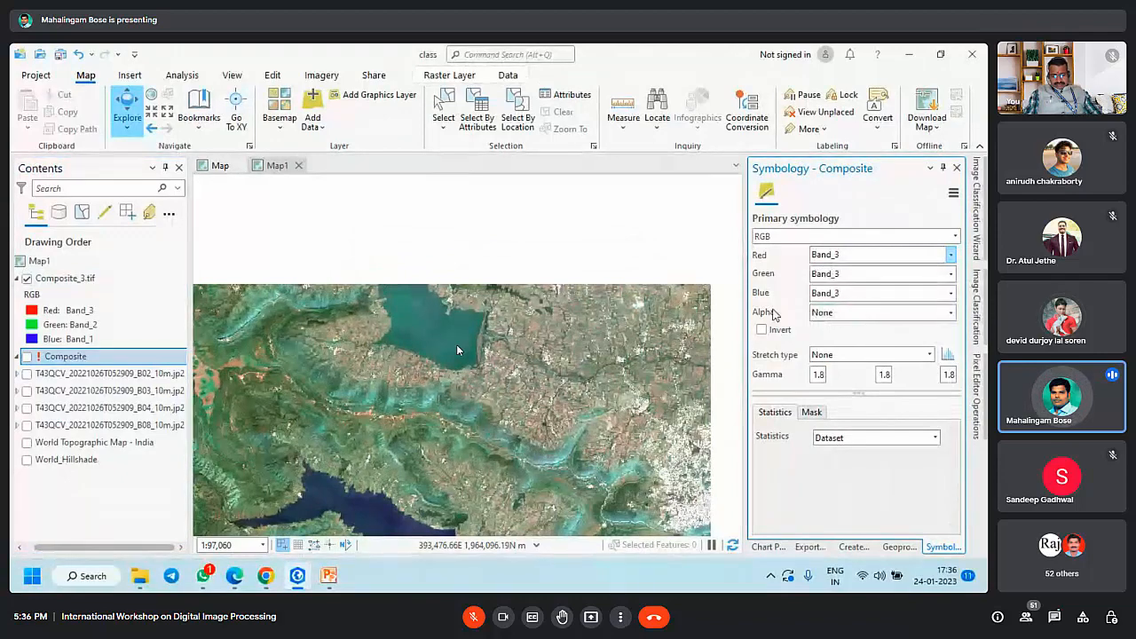
Step: Select the Composite_3.tif layer and set its blue channel to Band_2
scroll(554, 283, down, 2)
click(65, 278)
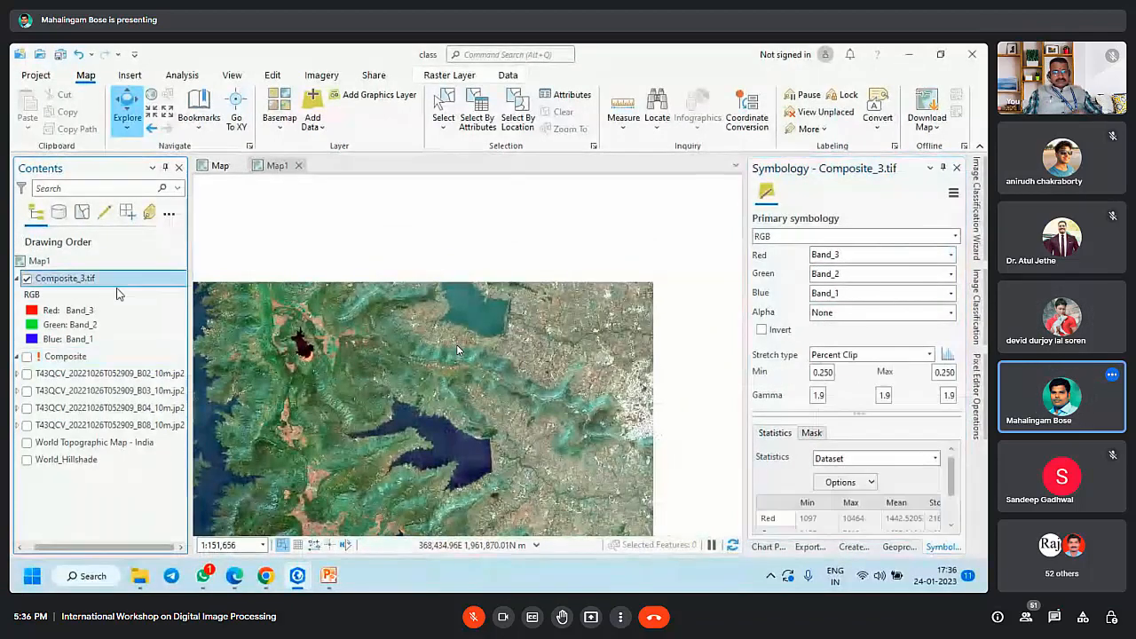
click(879, 293)
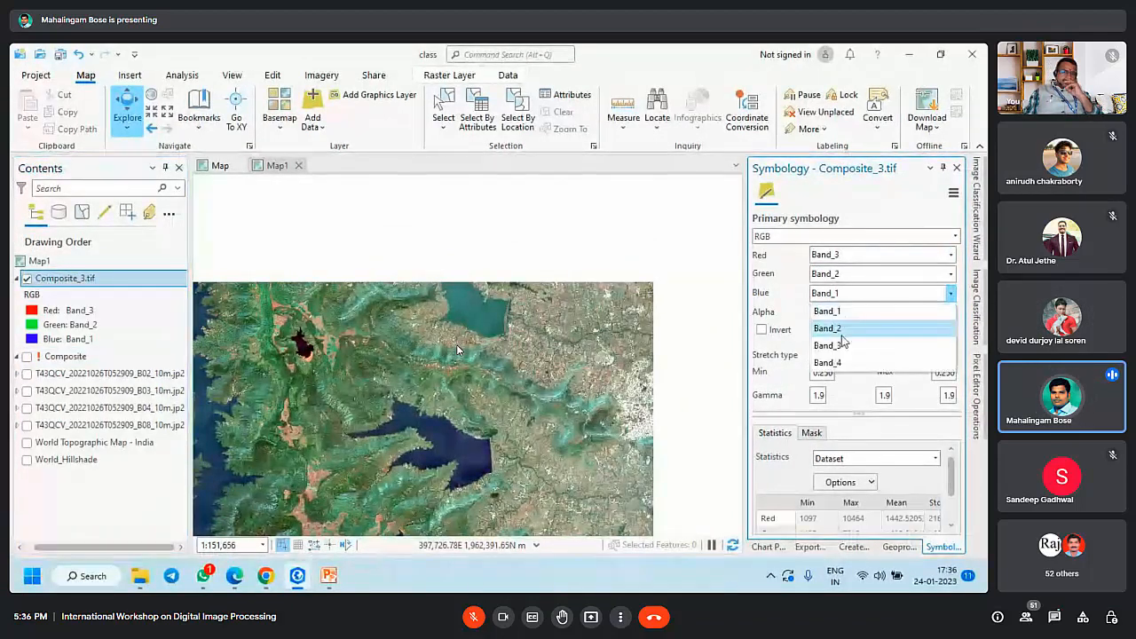
click(862, 327)
Step: Identify the pixel values of Composite_3.tif at the image's extreme northeast corner
scroll(521, 372, up, 2)
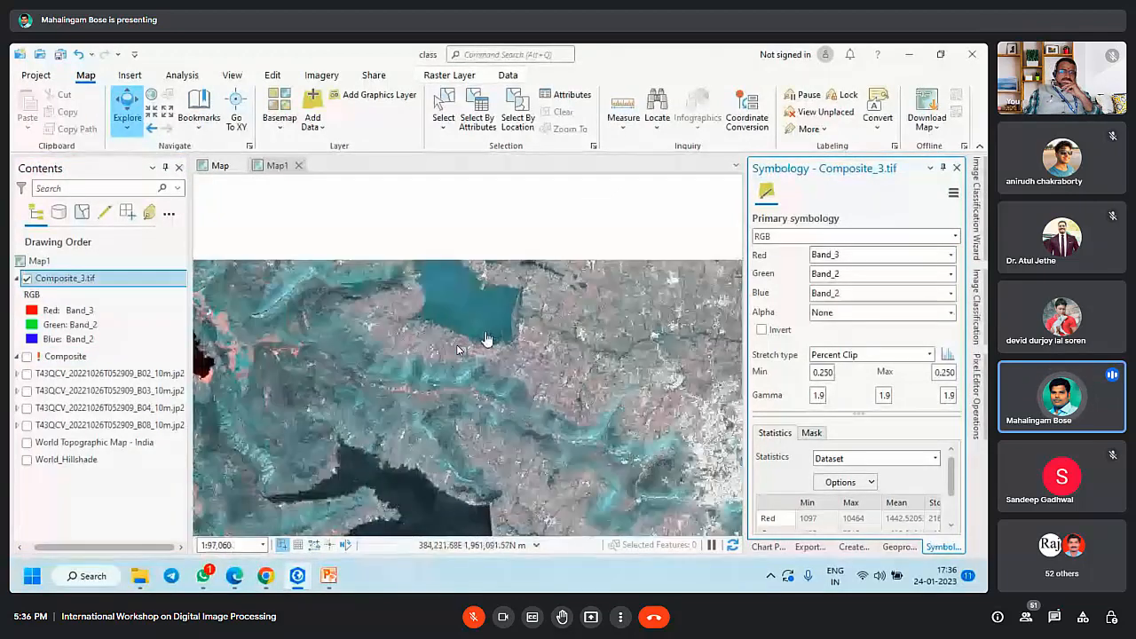
scroll(602, 280, up, 3)
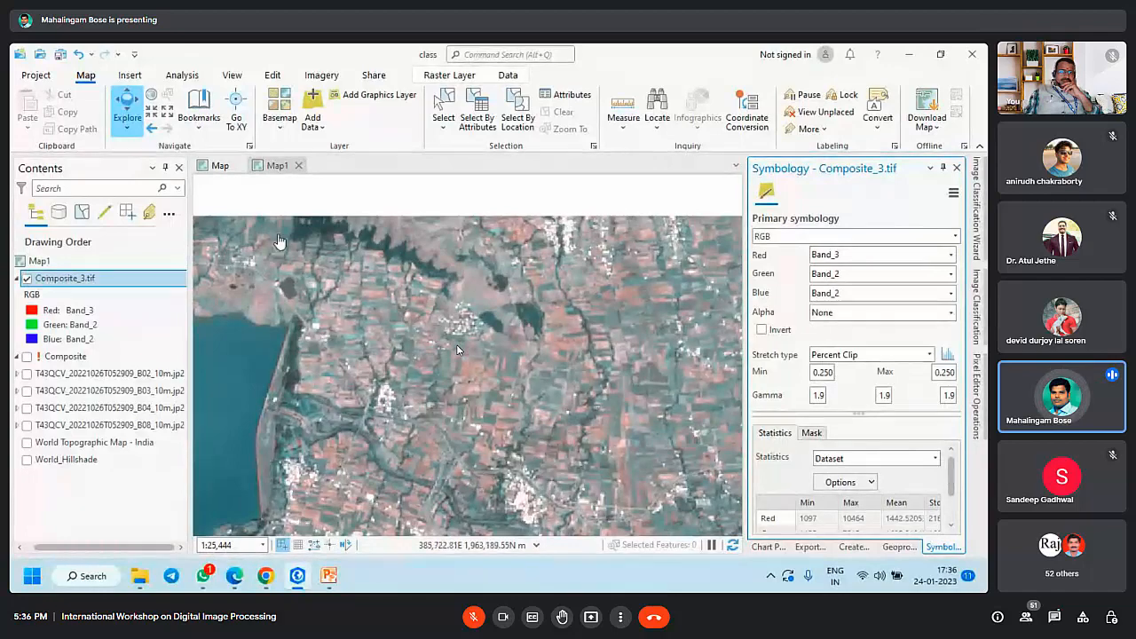
scroll(612, 217, down, 3)
scroll(576, 306, up, 8)
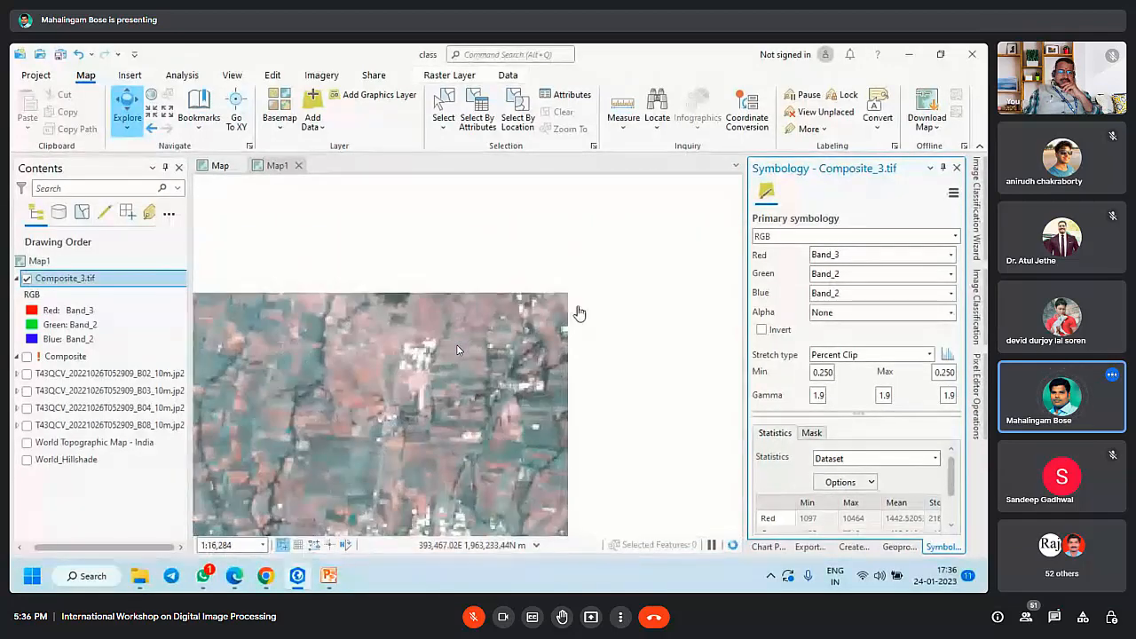
scroll(559, 337, up, 2)
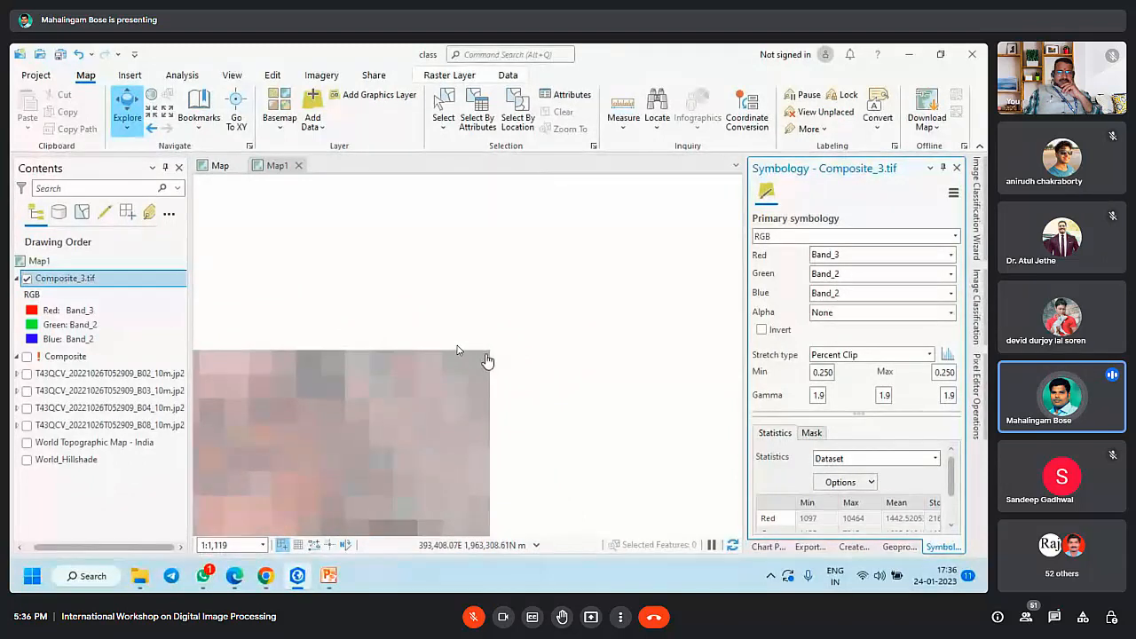
click(483, 357)
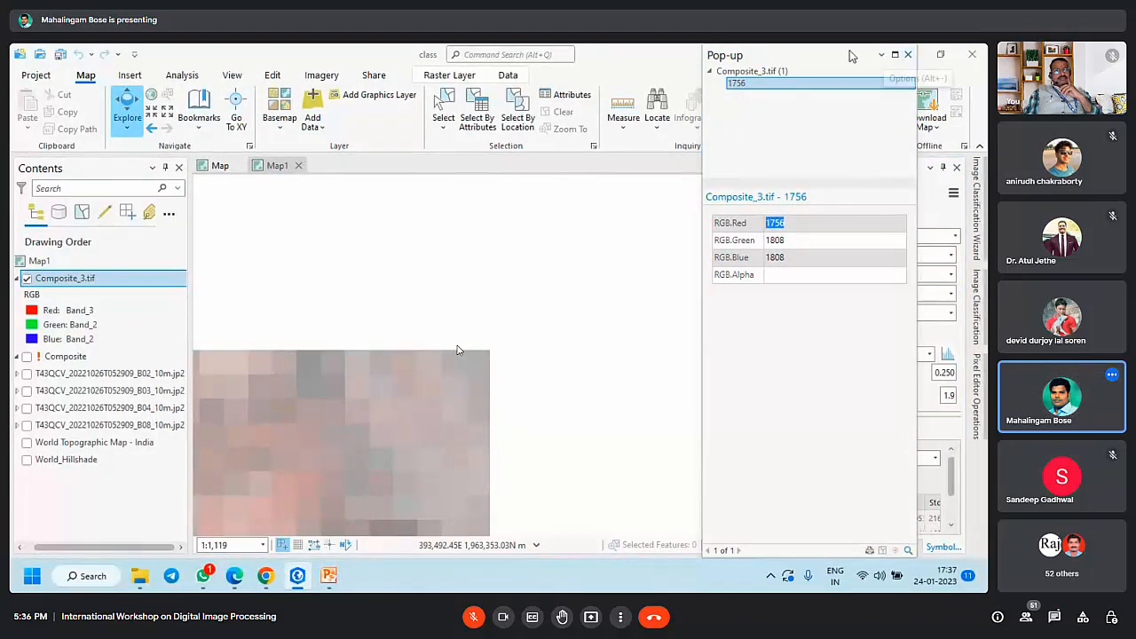
Step: Move the pixel pop-up clear of the symbology settings and set Composite_3.tif's blue channel to Band_3, checking the pixel's red value
drag(887, 56, 676, 78)
click(950, 293)
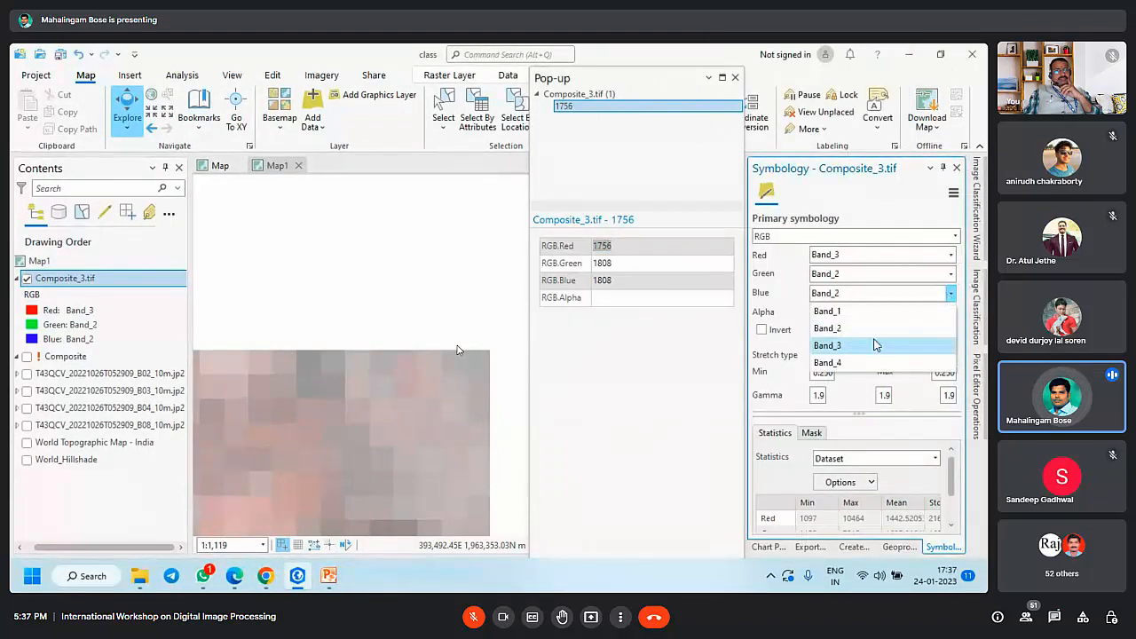
click(875, 340)
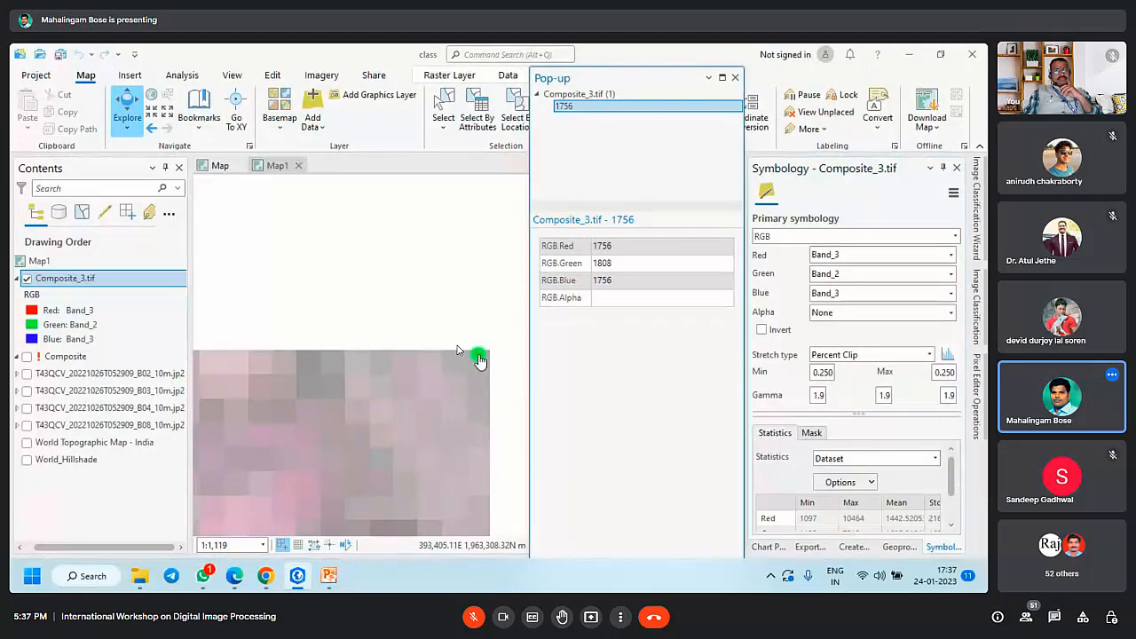
double_click(596, 249)
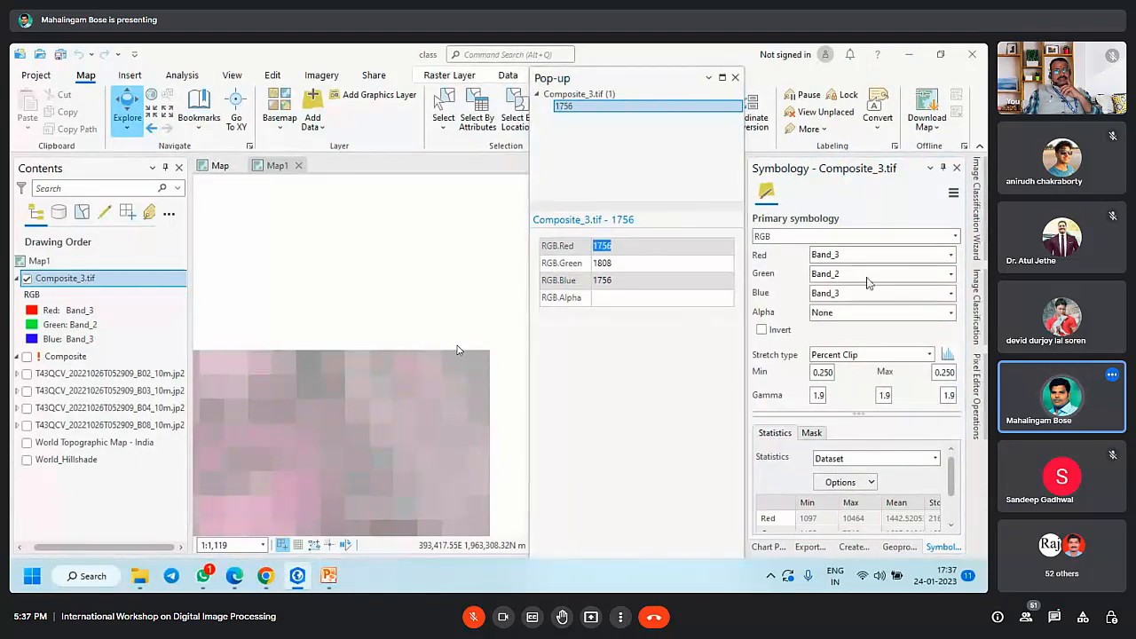
Step: Set Composite_3.tif's green channel to Band_3, recheck the pixel's values, and close the pop-up
click(913, 275)
click(865, 321)
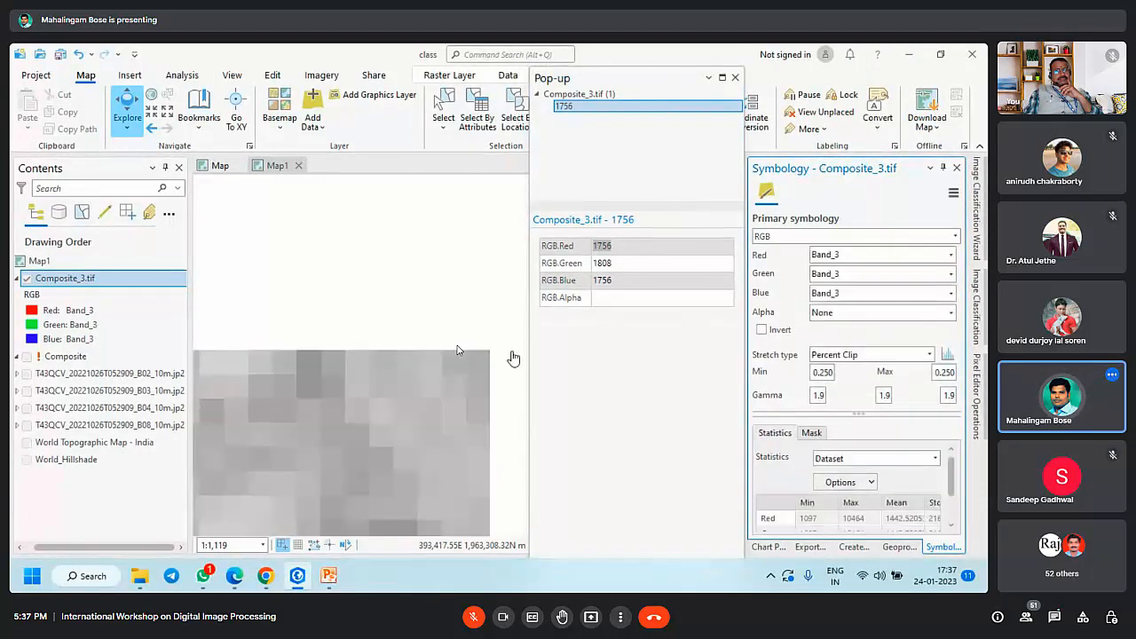
click(630, 251)
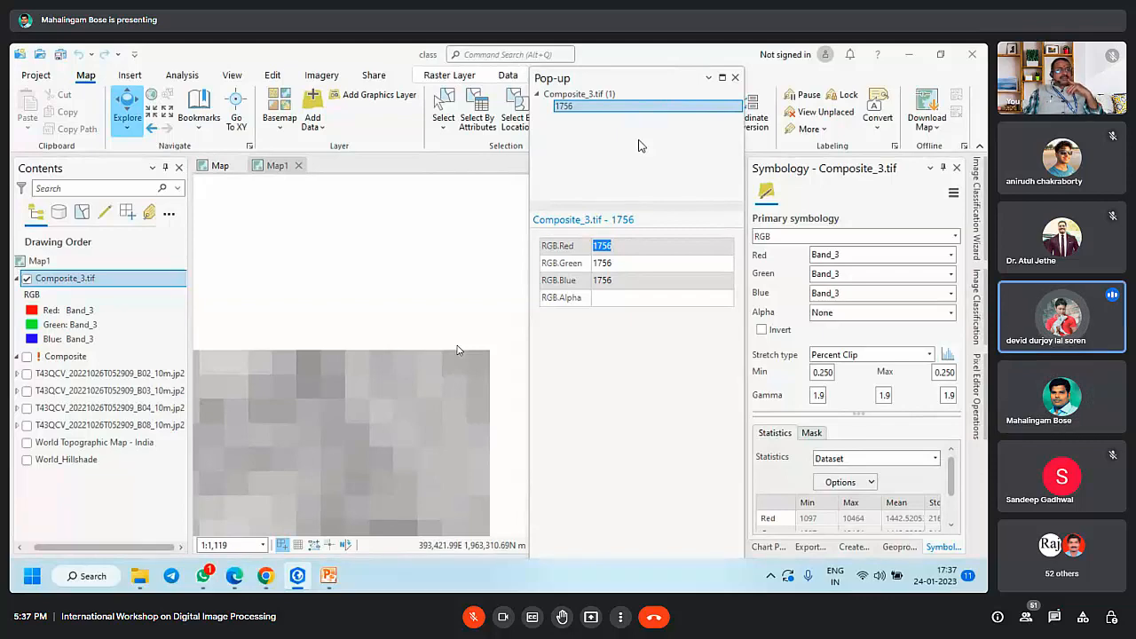
click(735, 77)
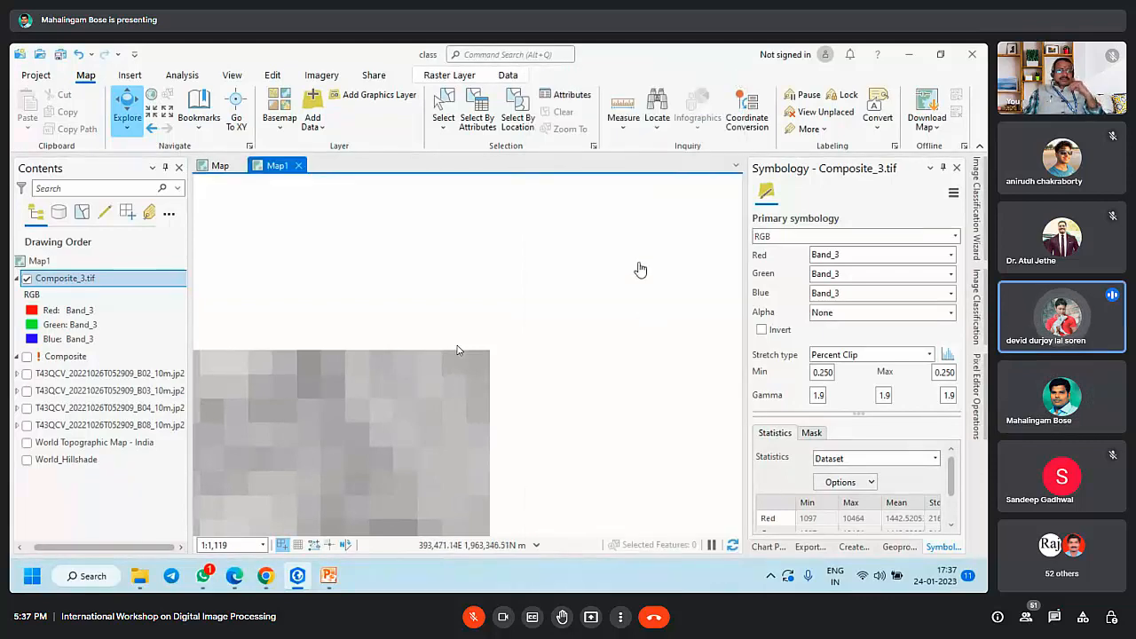
Step: Hide the Composite_3.tif layer and show the B02, B03 and B04 band layers at their full extent
scroll(640, 270, down, 9)
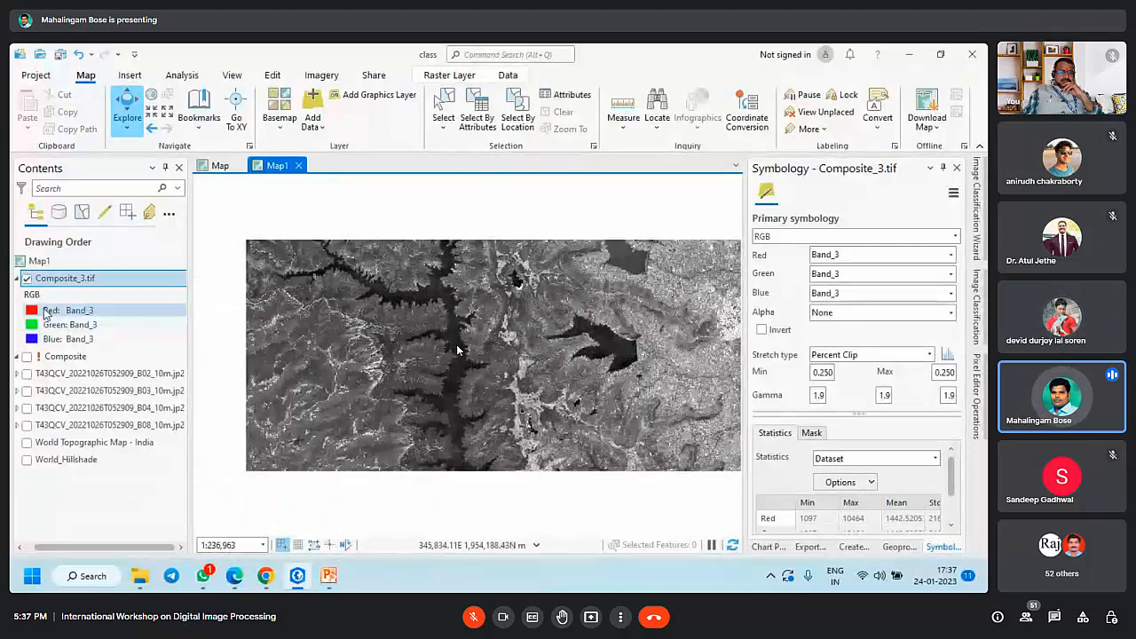
click(27, 279)
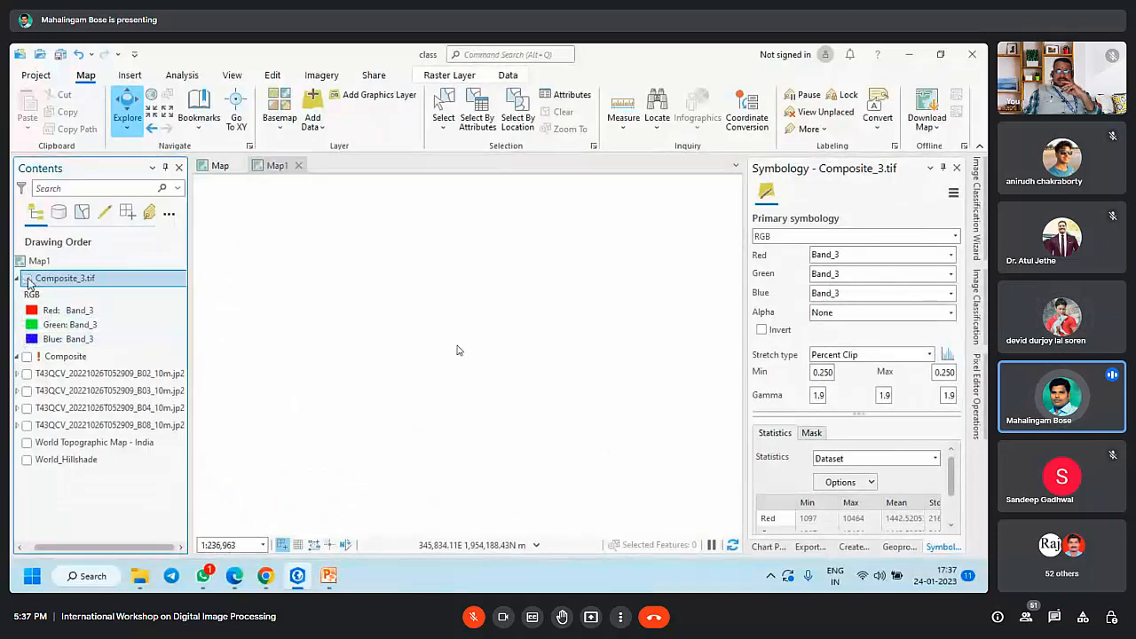
click(26, 375)
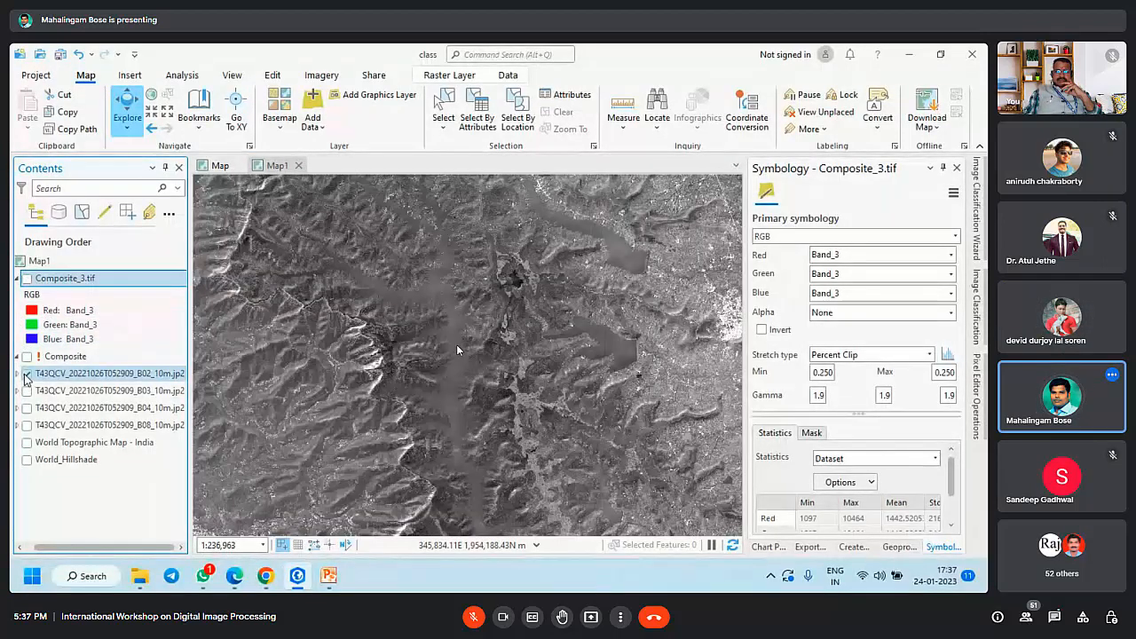
scroll(590, 409, down, 8)
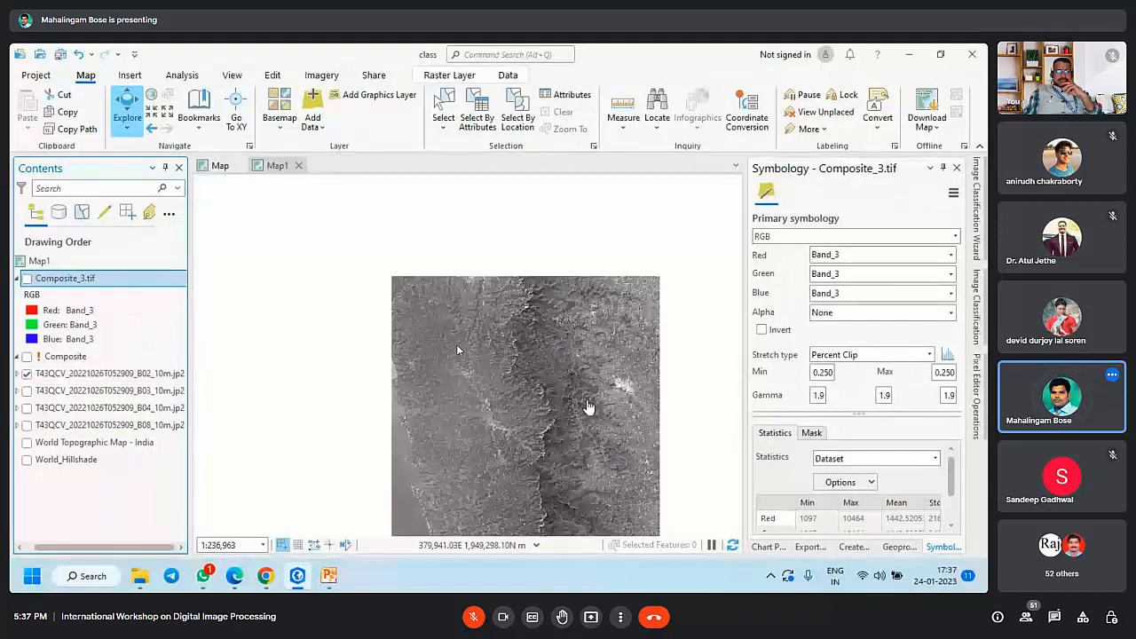
click(26, 391)
click(26, 408)
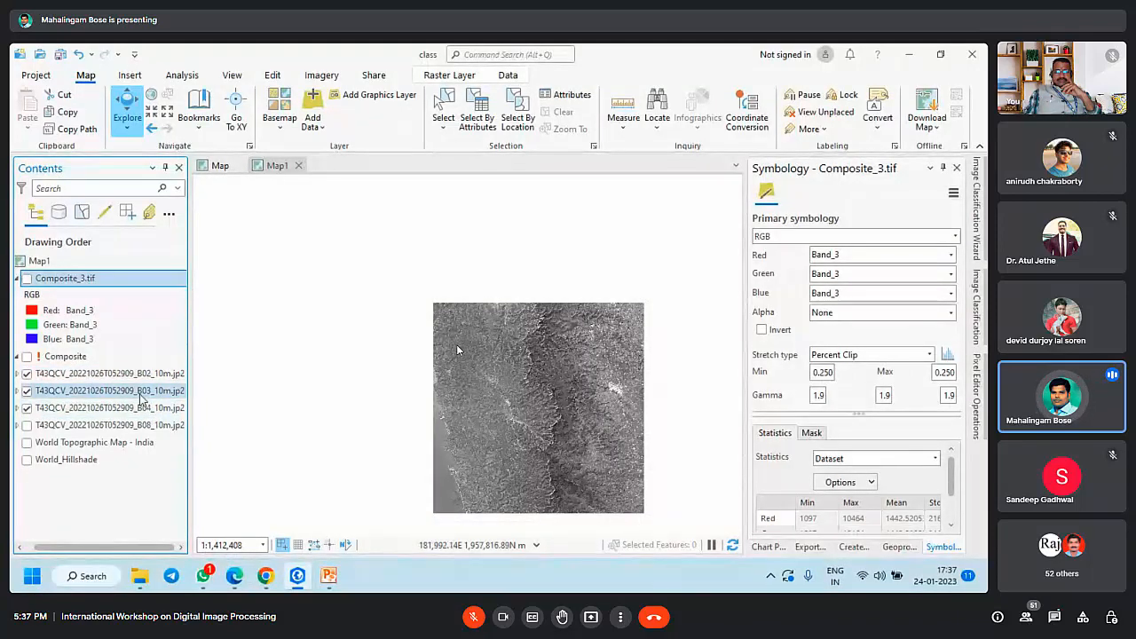
Step: Widen the layer list to show full layer names and remove the broken Composite layer from Map1
drag(188, 411, 388, 411)
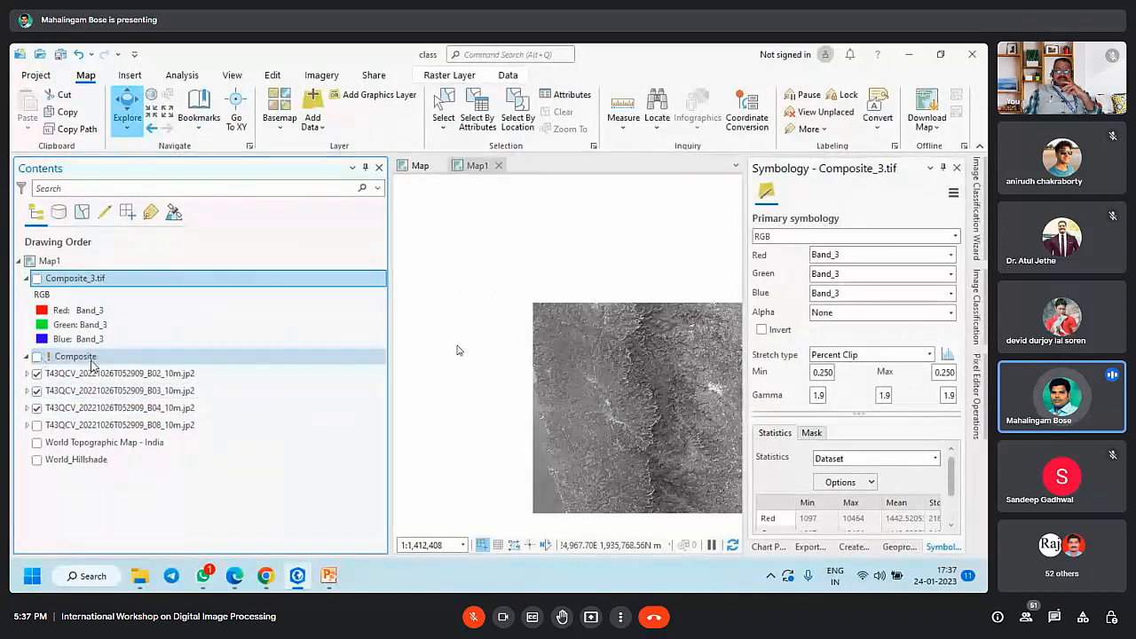
right_click(91, 364)
click(146, 72)
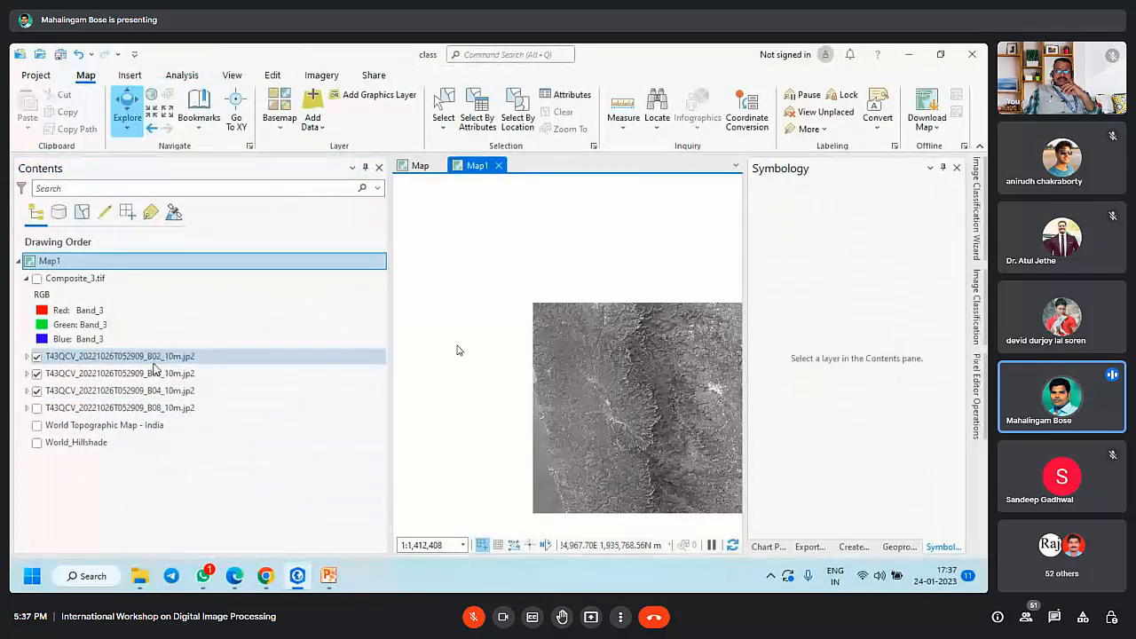
Step: Consult the Sentinel-2 band table in Chrome, return to ArcGIS Pro, and give the B02 layer a dark-to-light blue color scheme
click(151, 356)
drag(551, 439, 512, 434)
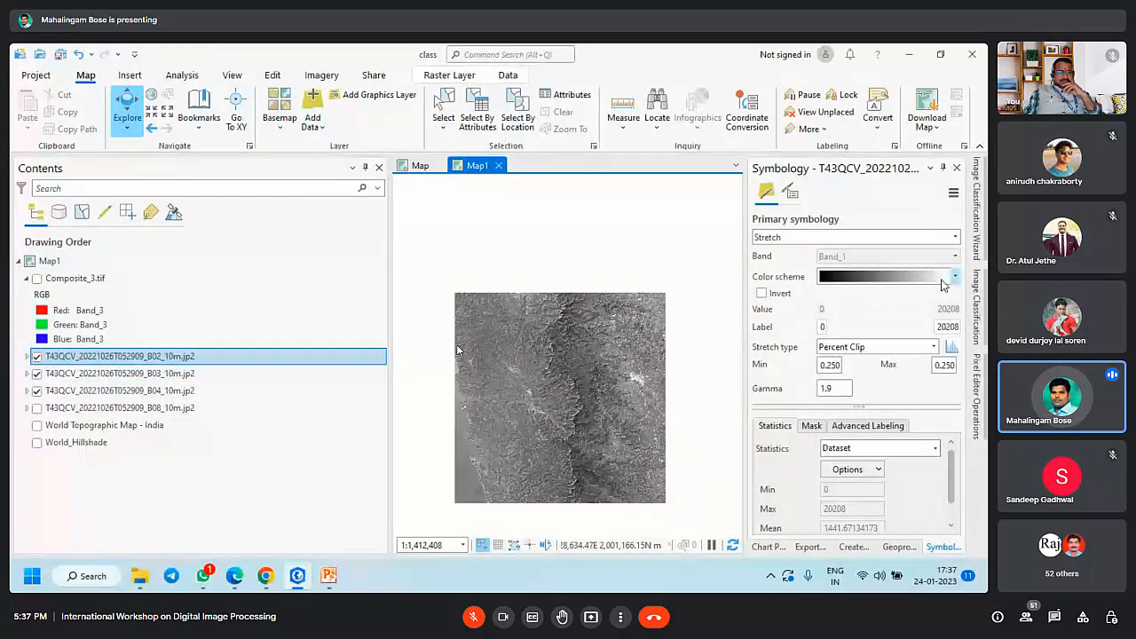
mouse_move(267, 582)
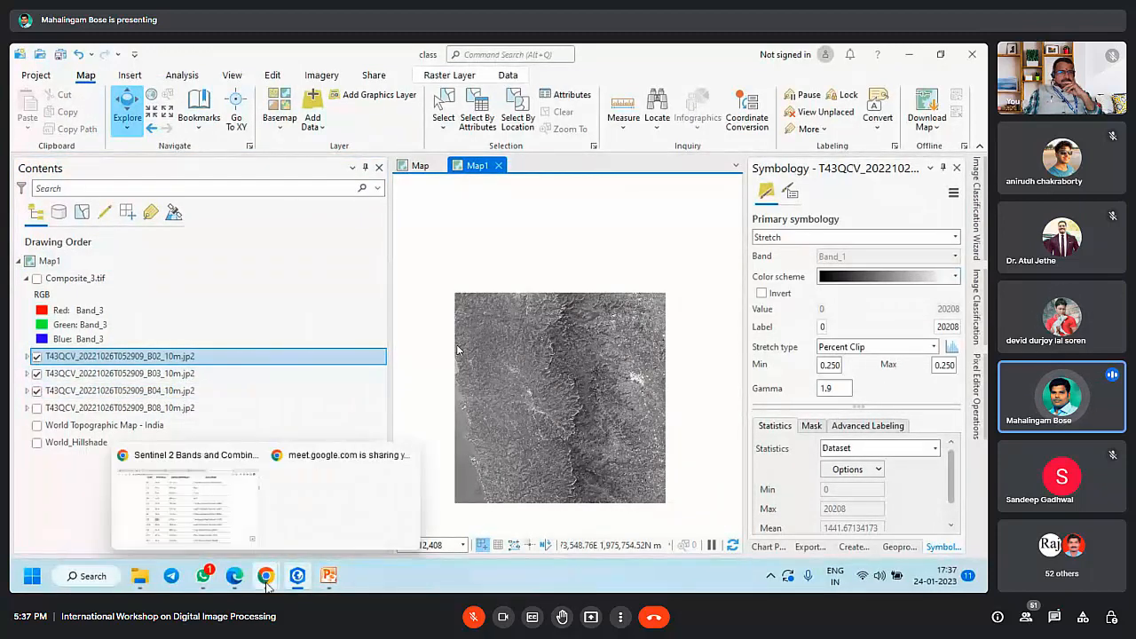
click(218, 528)
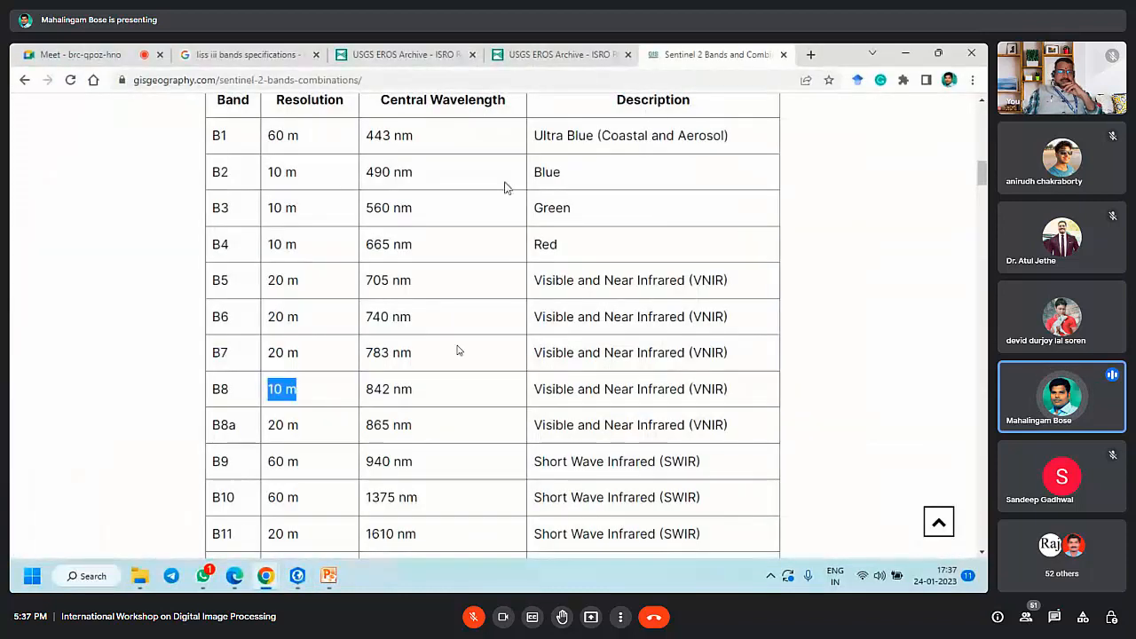
click(905, 54)
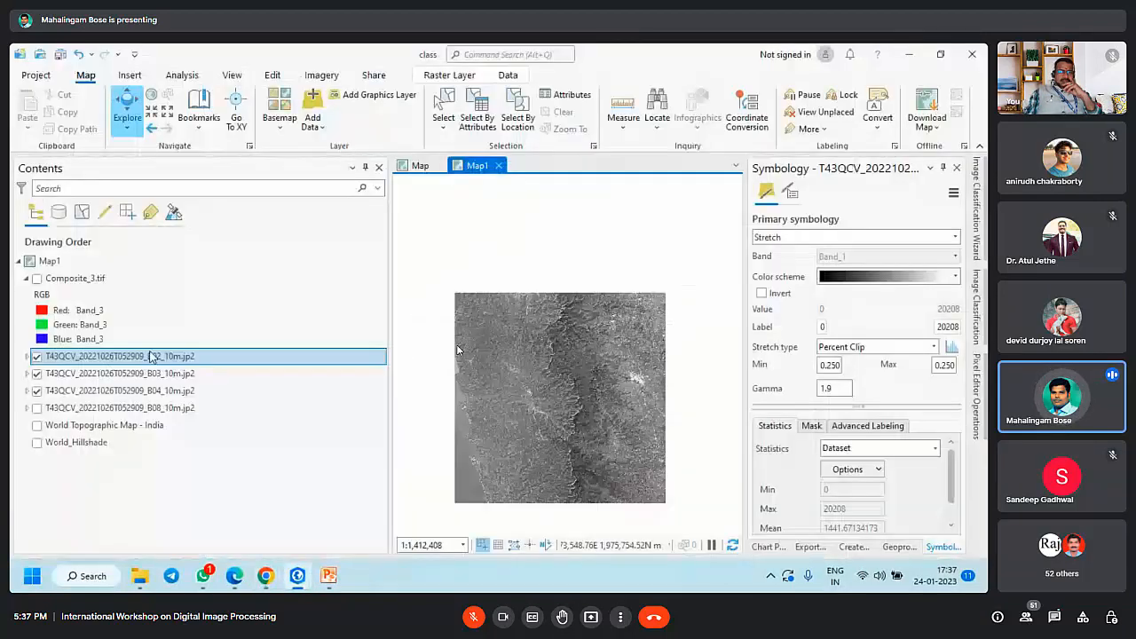
click(956, 276)
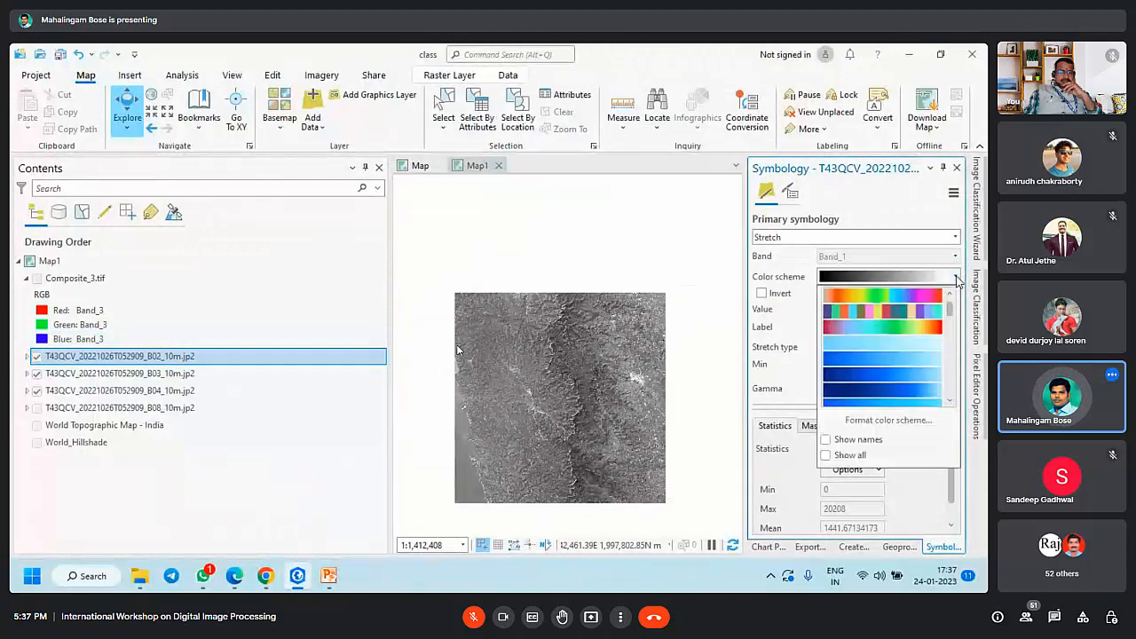
click(868, 381)
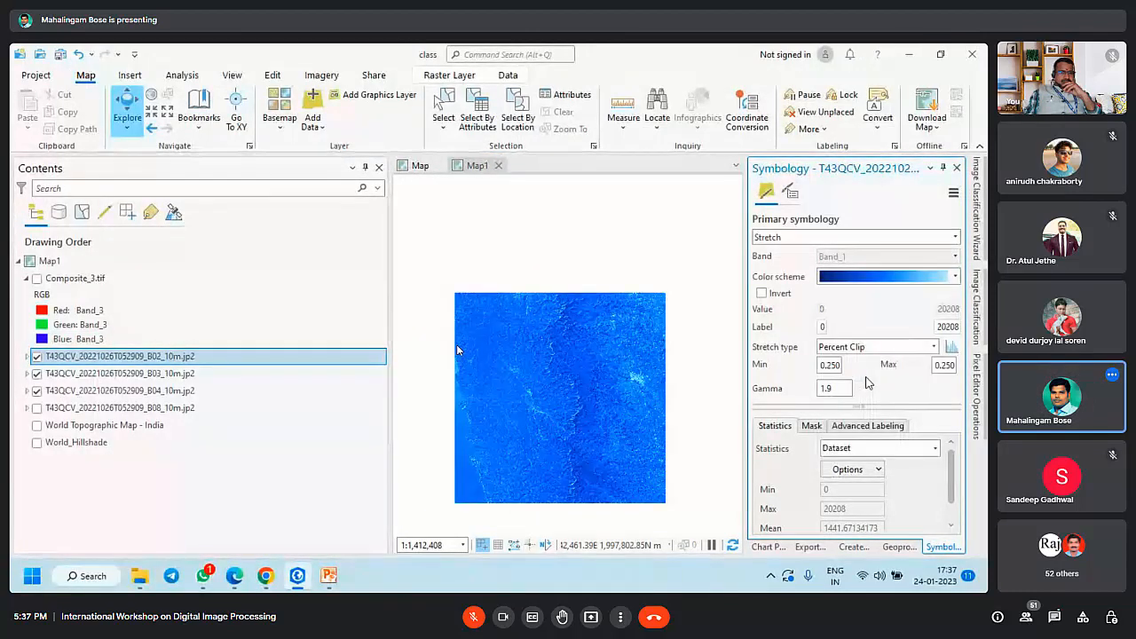
Step: Apply the Greens (Continuous) color scheme to the B03 layer and invert it
click(74, 373)
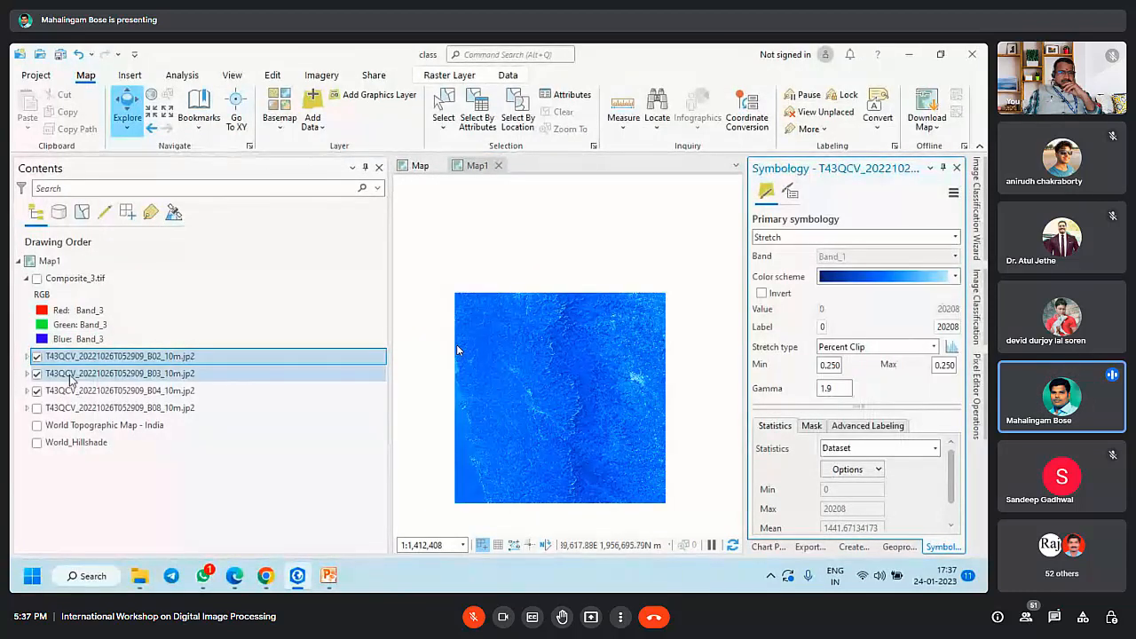
click(954, 277)
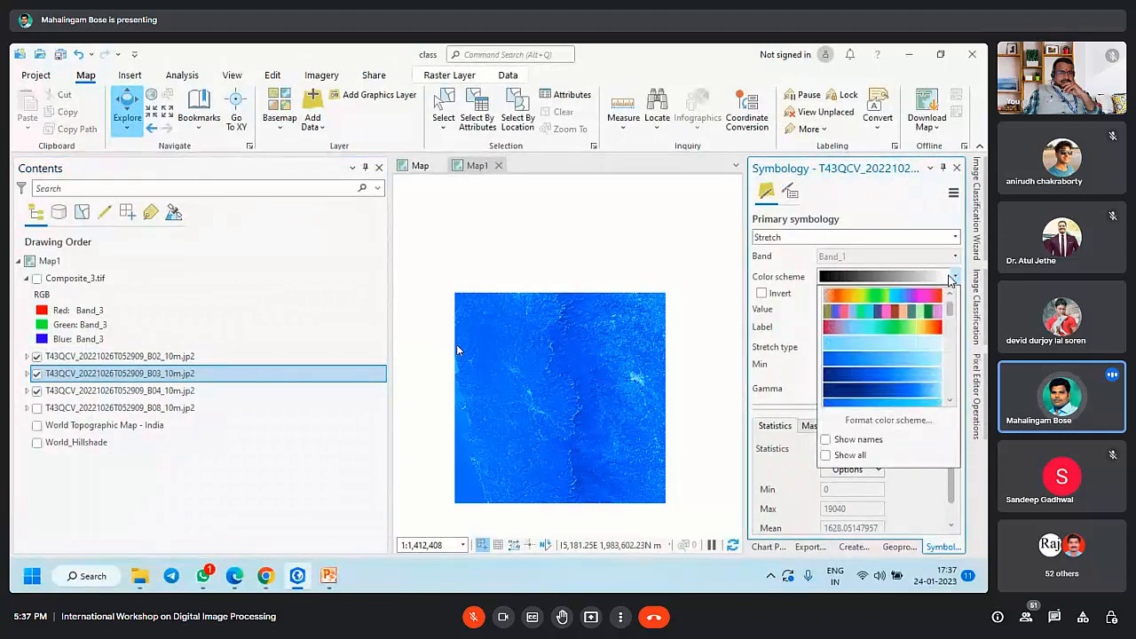
scroll(894, 368, down, 4)
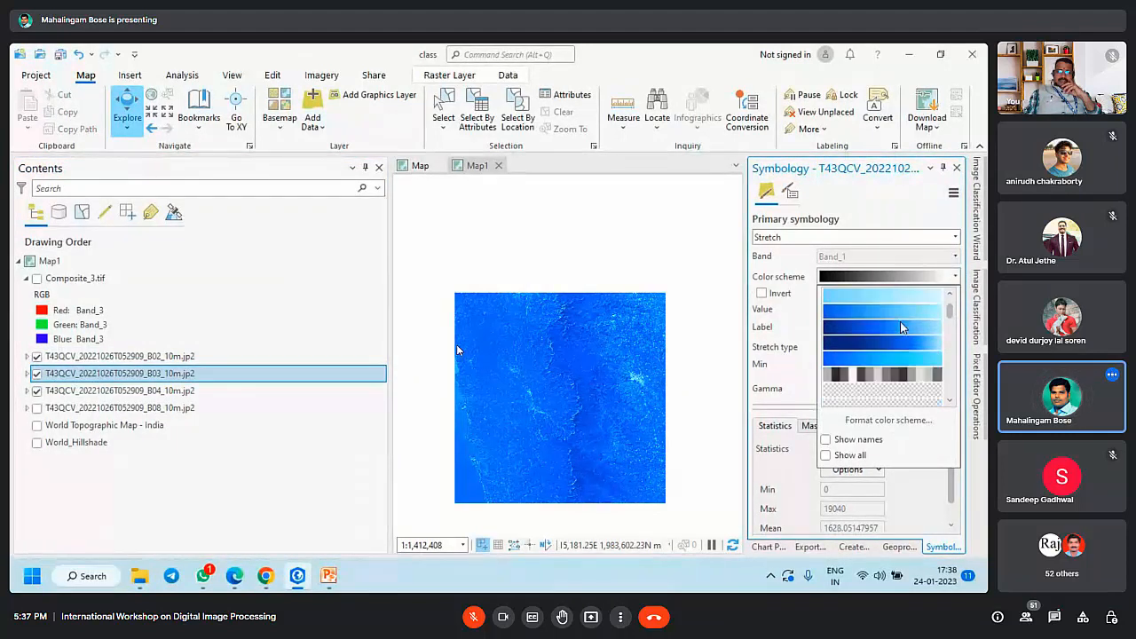
scroll(894, 381, down, 3)
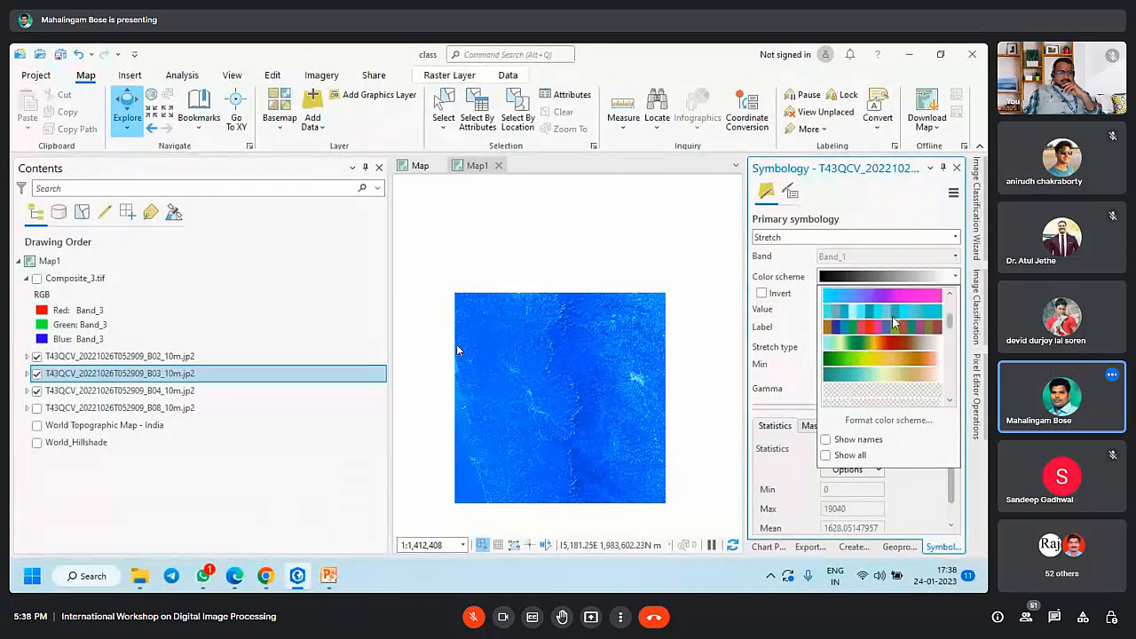
scroll(871, 335, down, 3)
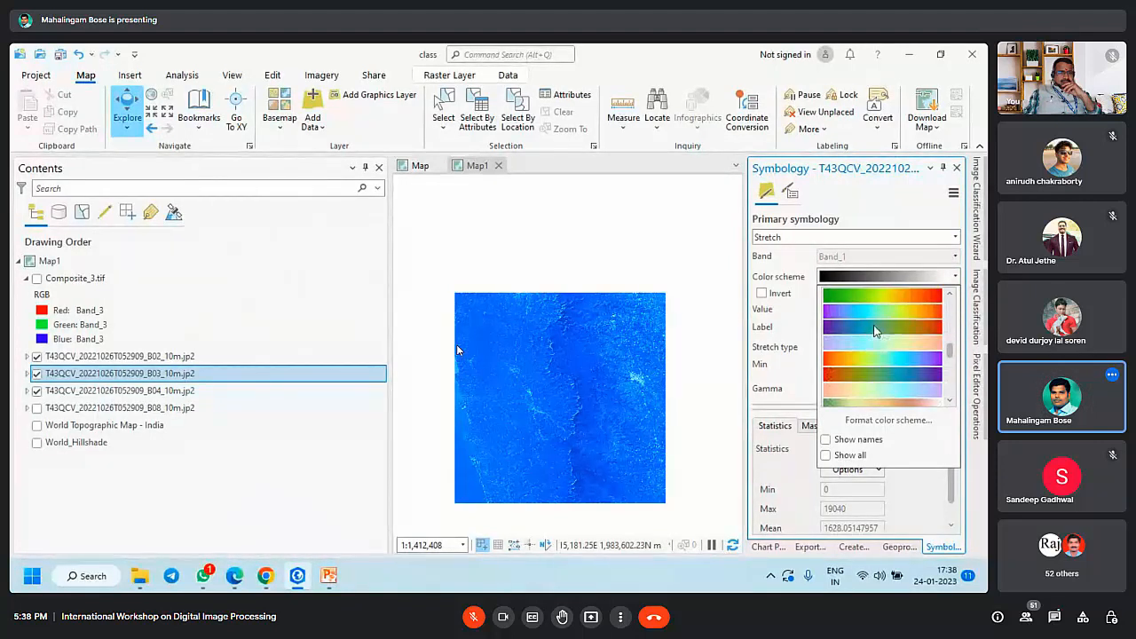
scroll(874, 331, down, 2)
scroll(871, 356, down, 2)
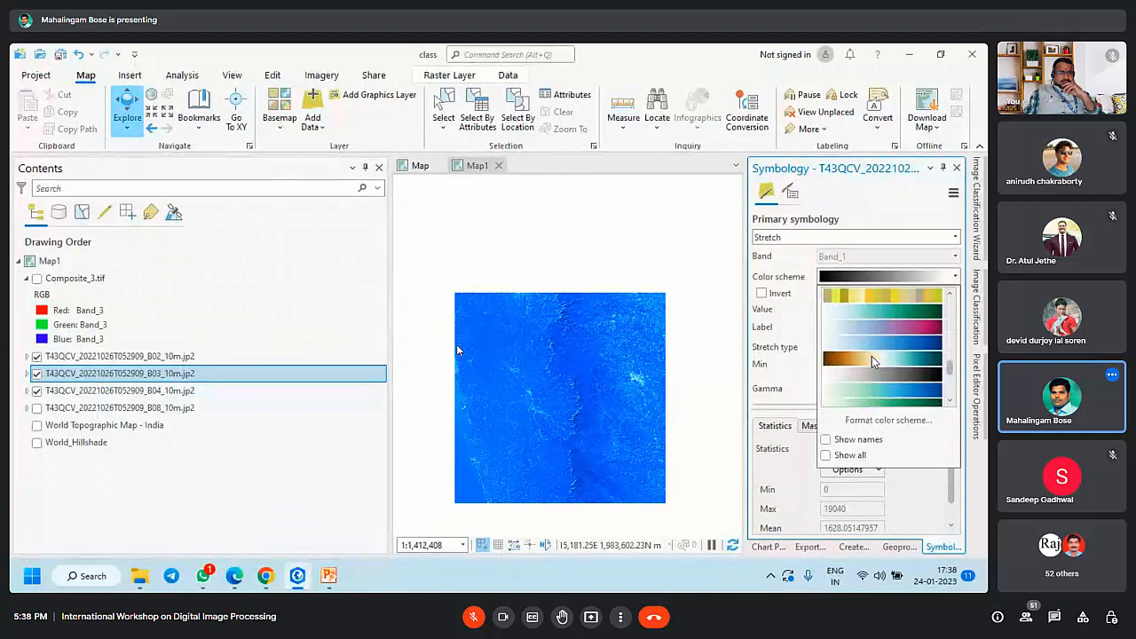
click(871, 356)
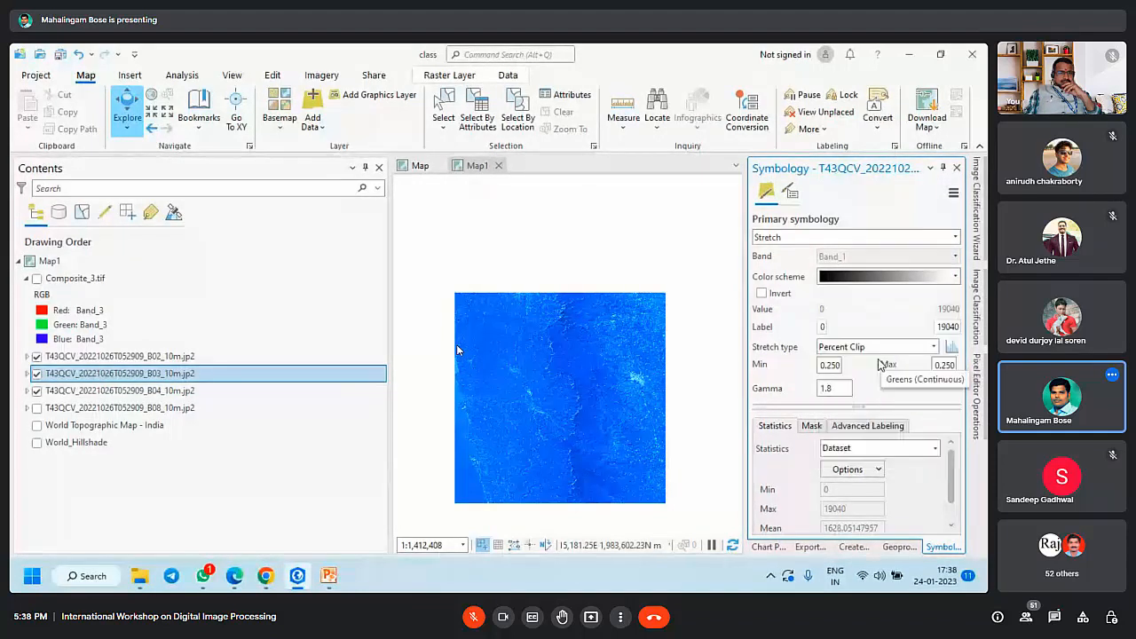
click(762, 293)
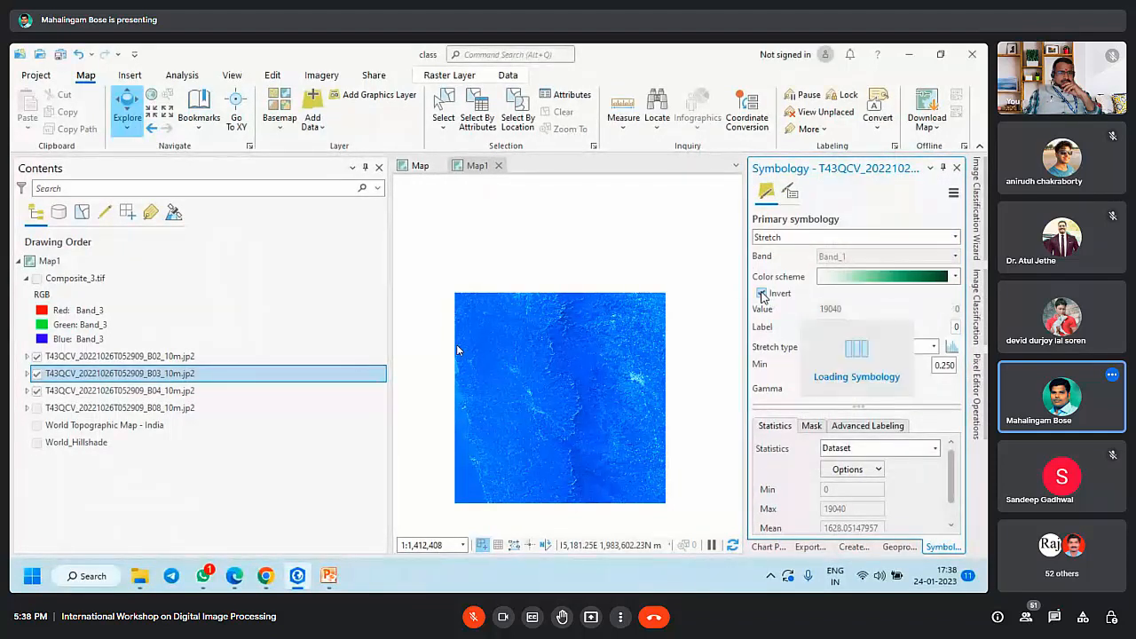
Step: Give the B04 layer a continuous color scheme from pale orange to dark red and invert it
click(330, 399)
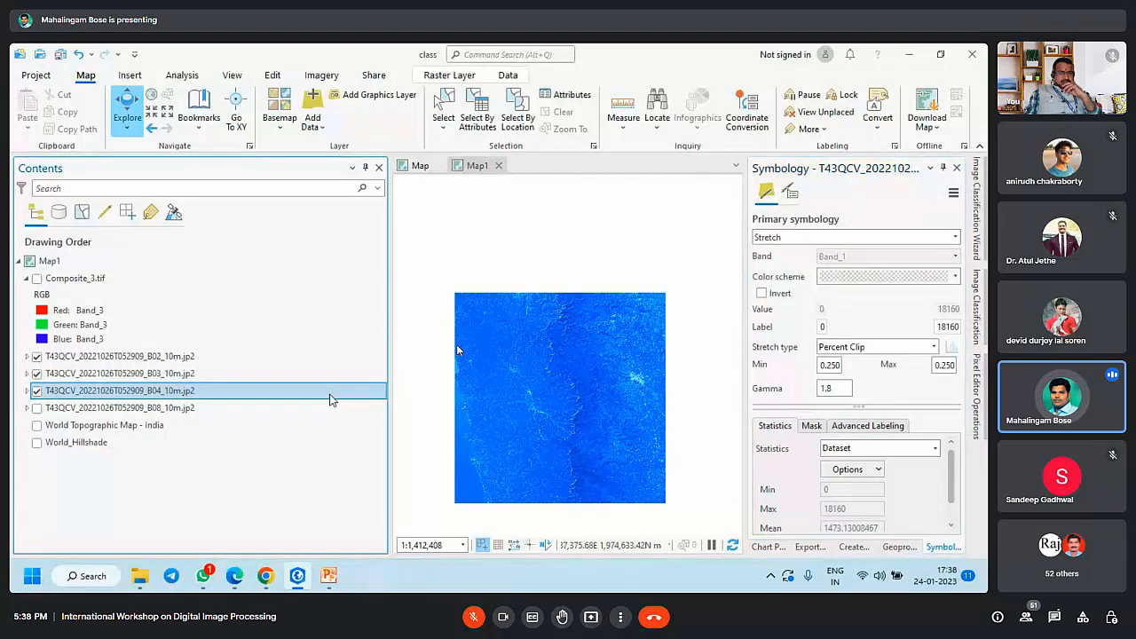
click(883, 276)
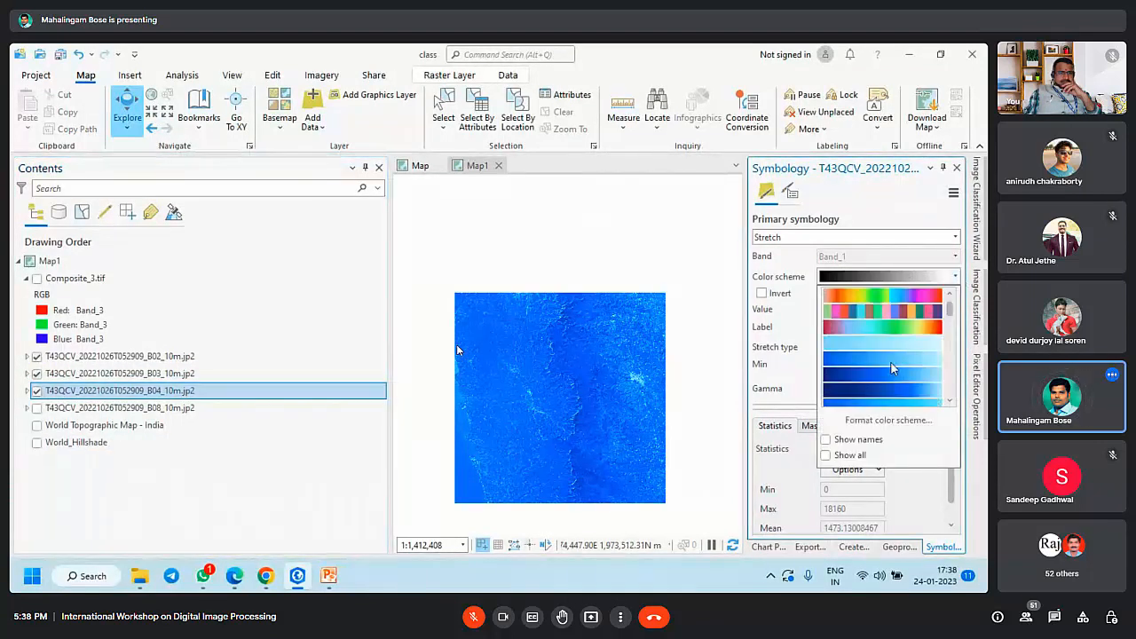
scroll(884, 342, down, 4)
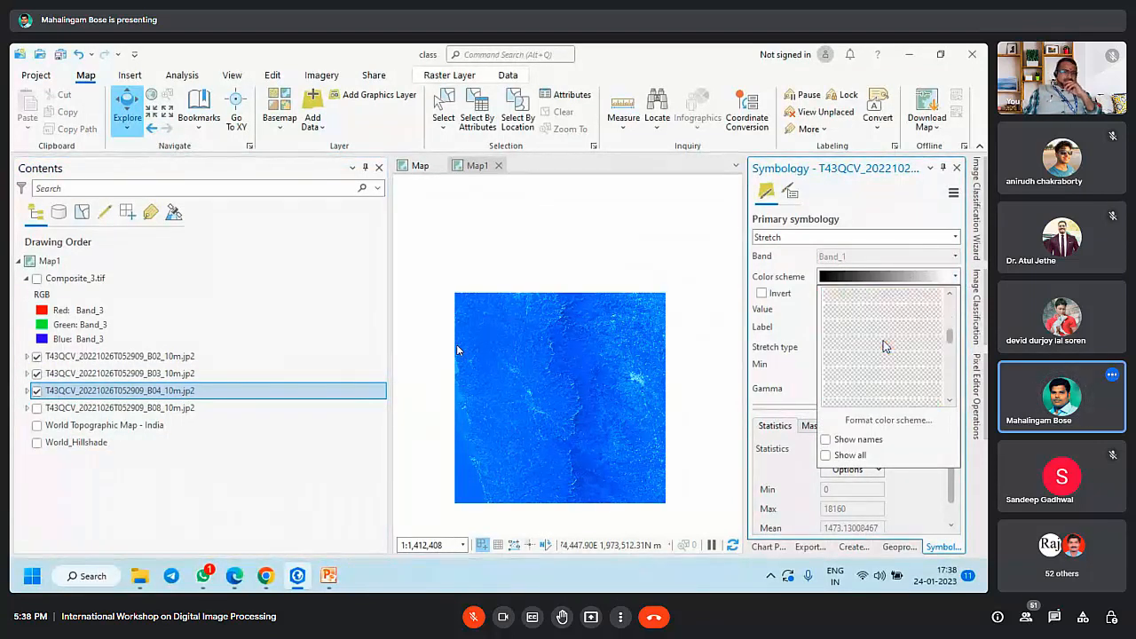
scroll(884, 344, down, 5)
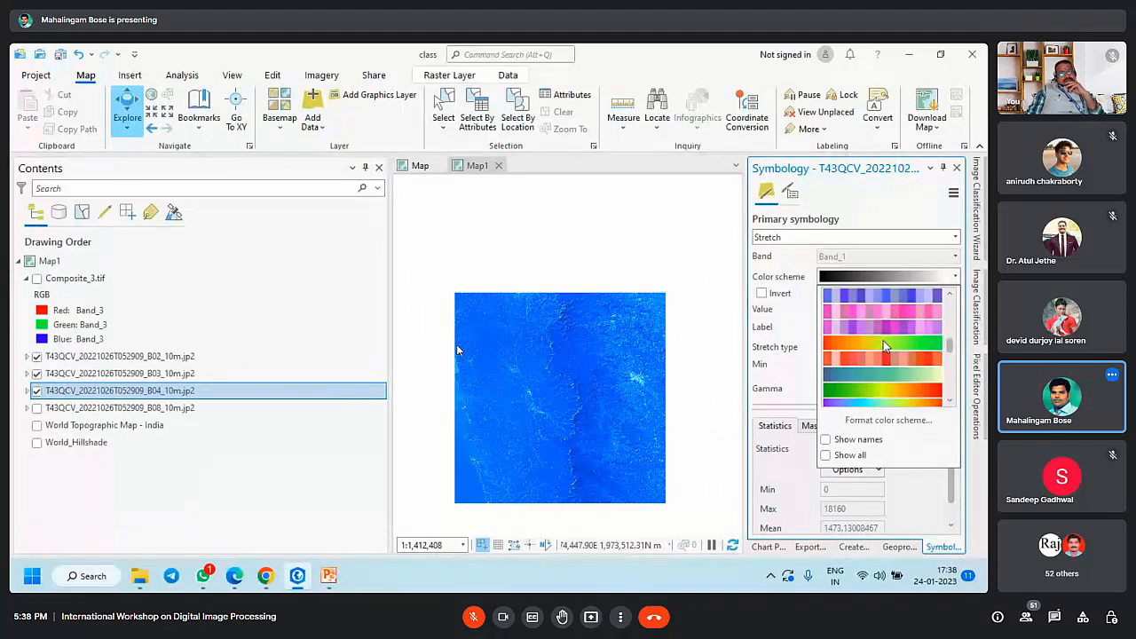
scroll(883, 344, down, 5)
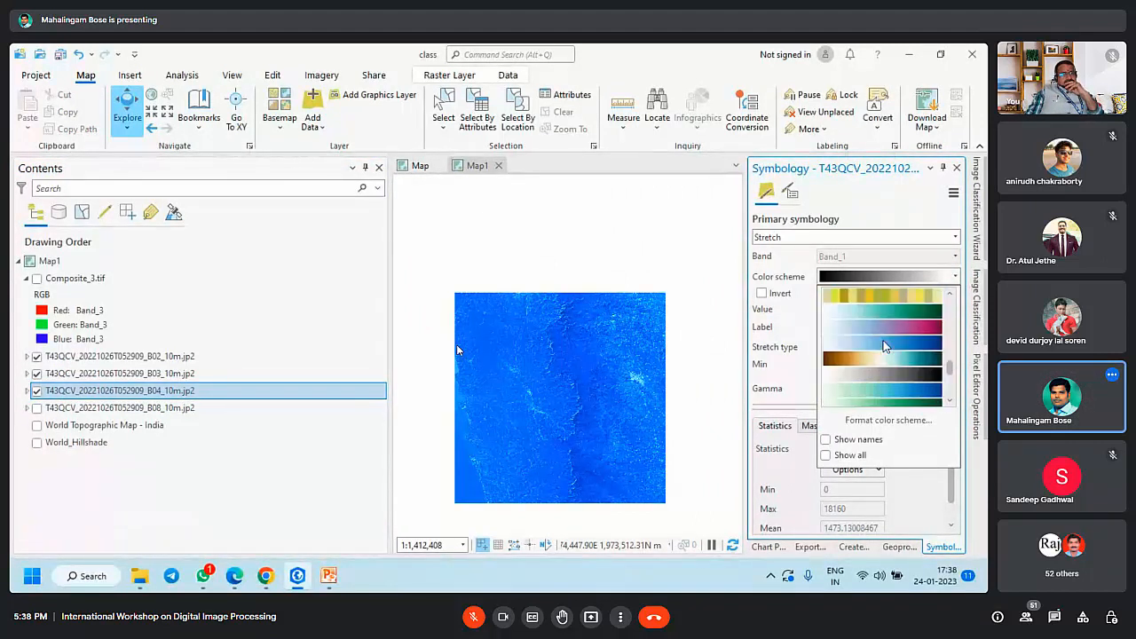
scroll(882, 340, up, 4)
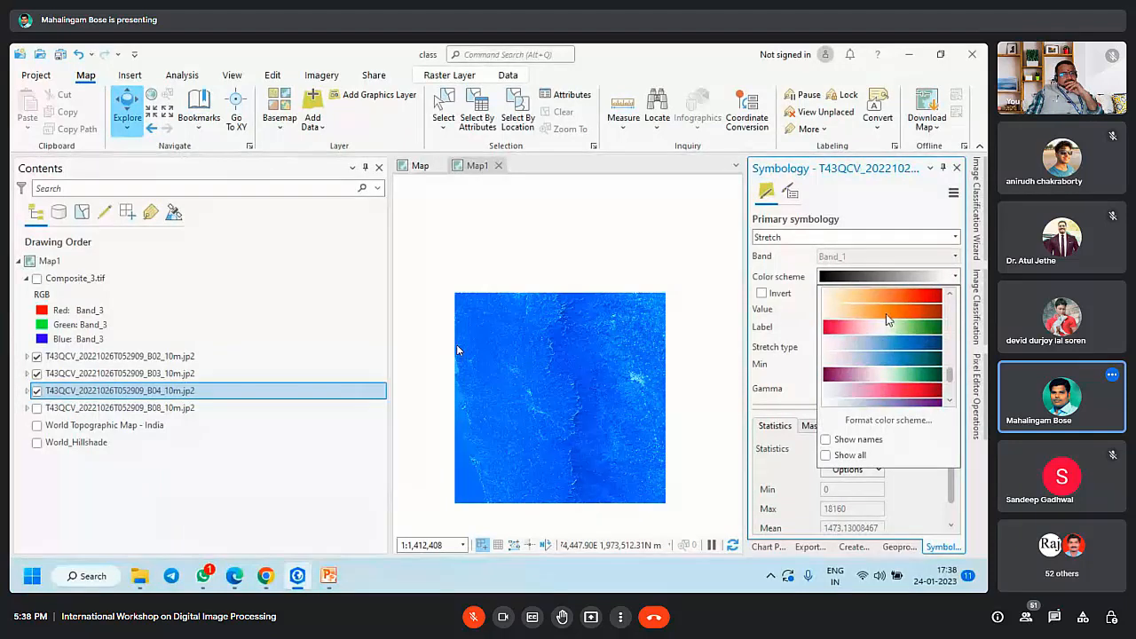
click(885, 313)
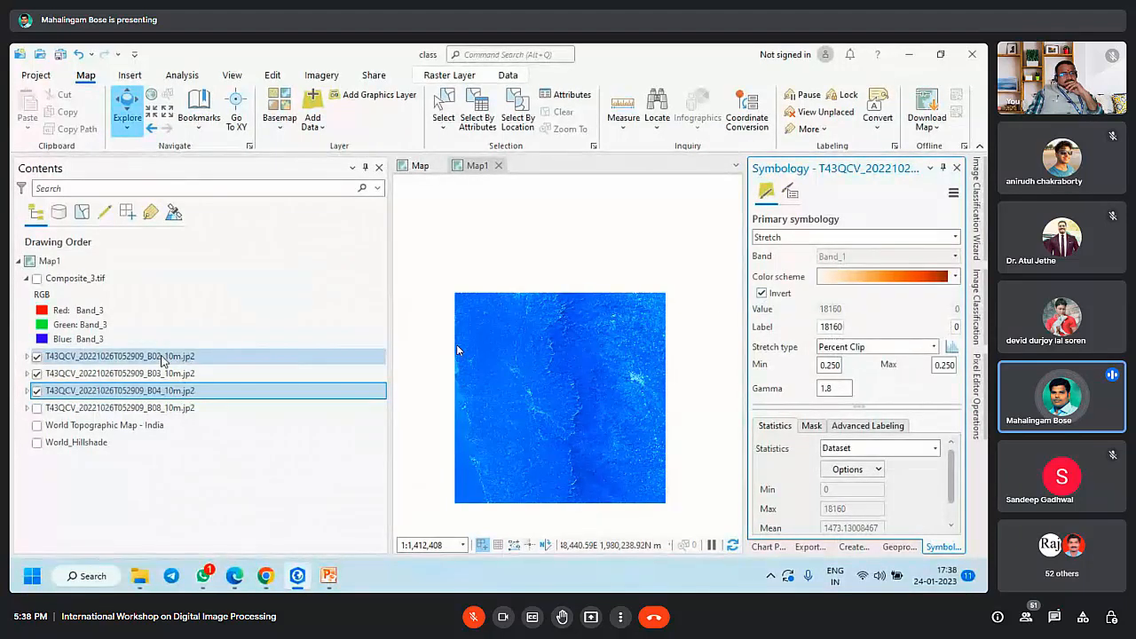
Step: Set the transparency of the B02 and B03 band layers to 50% each so the layers beneath blend through
click(222, 356)
click(451, 76)
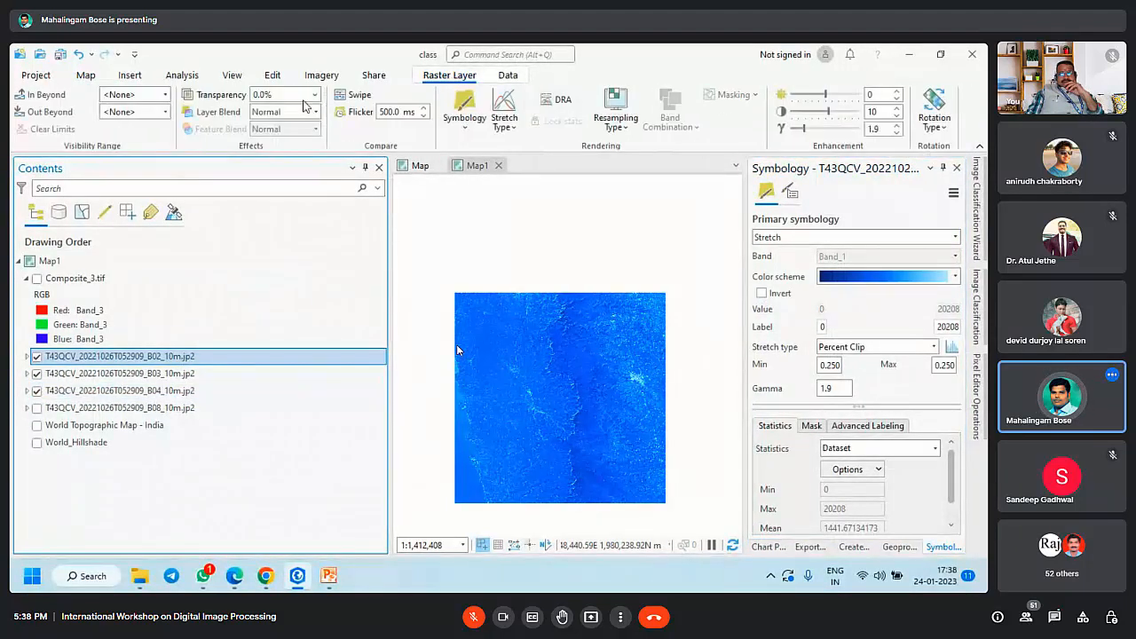
text(50)
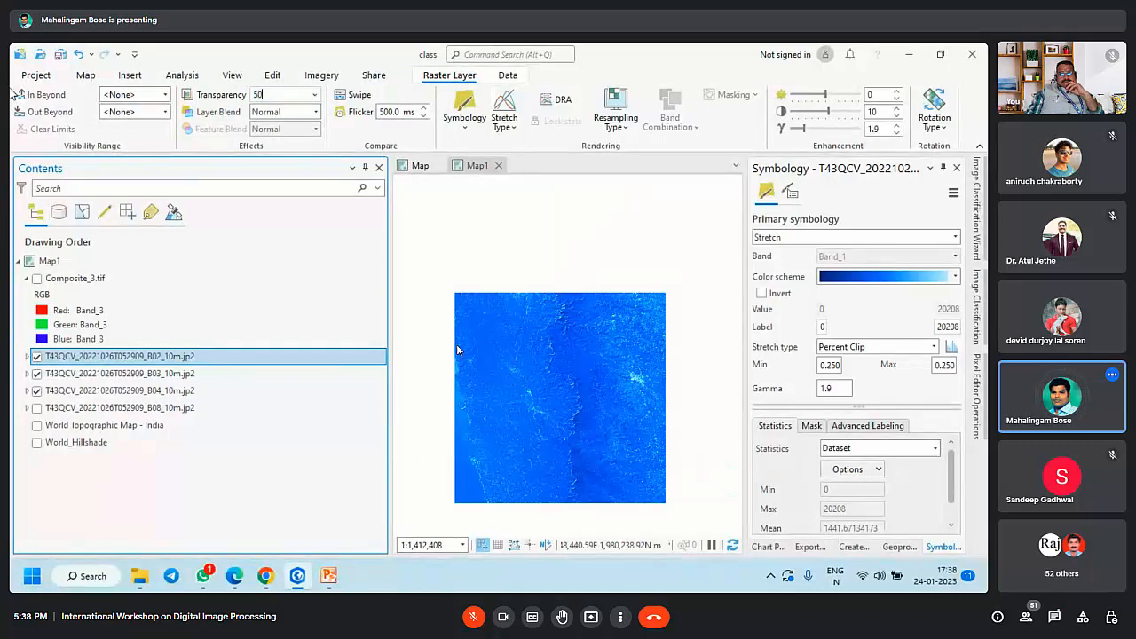
key(Return)
click(156, 374)
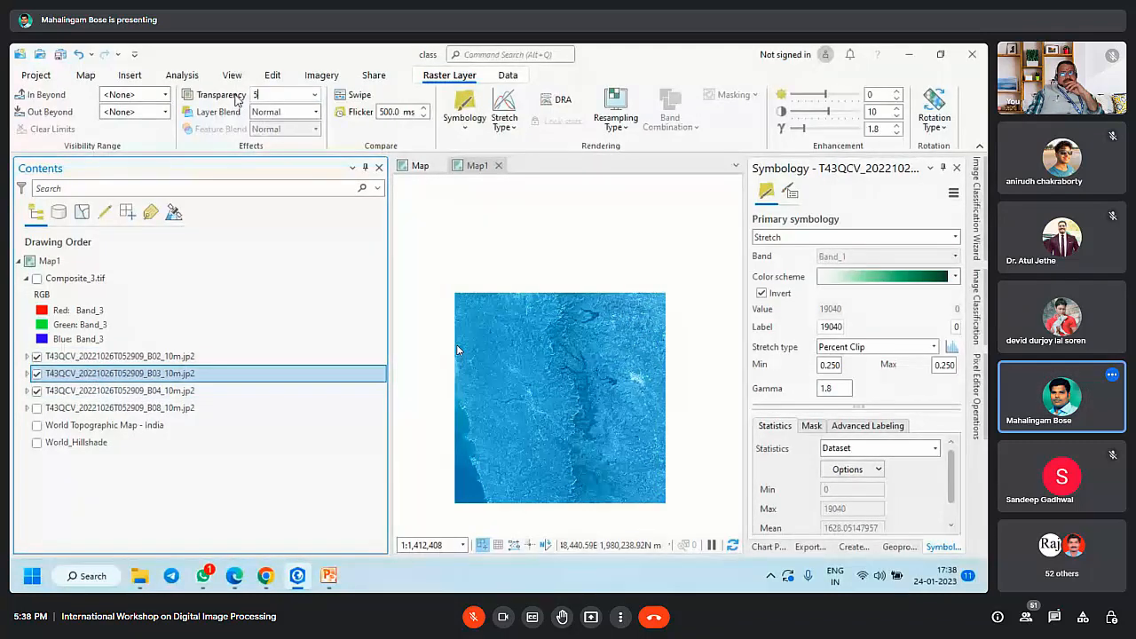
scroll(576, 420, up, 4)
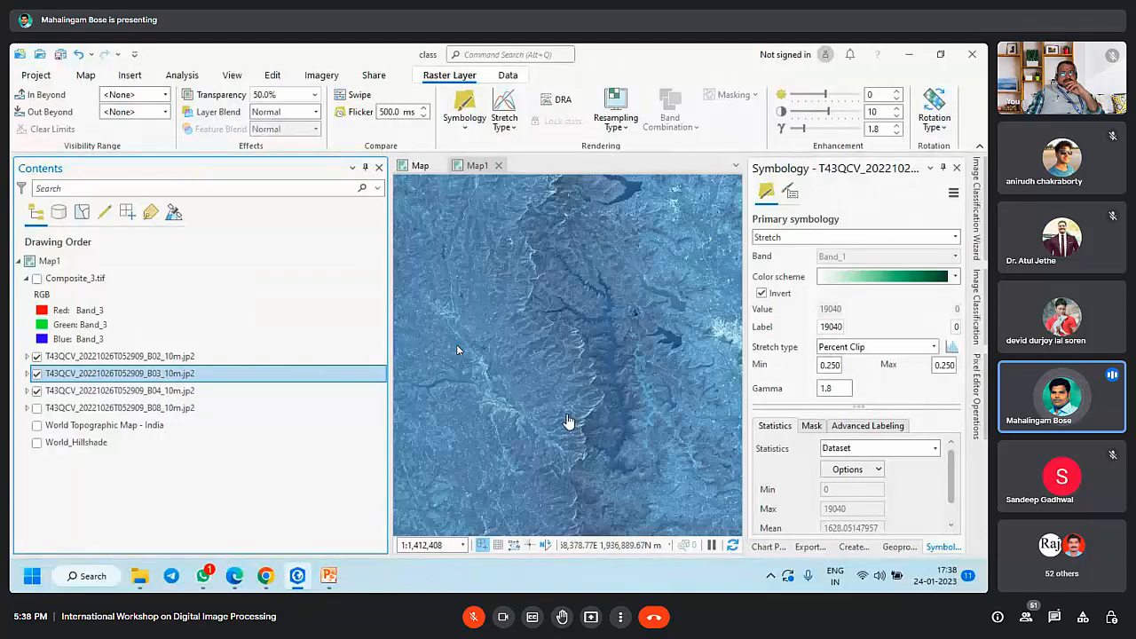
scroll(651, 388, up, 2)
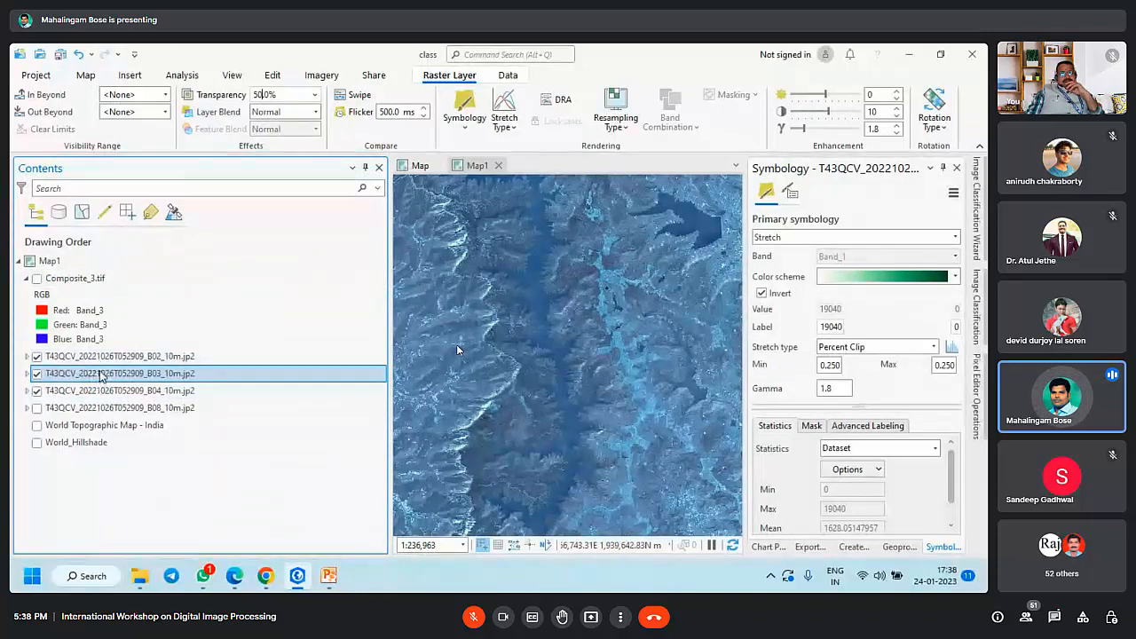
Step: Toggle the visibility of the B02 and B03 layers to compare how the colored bands combine over B04
click(179, 394)
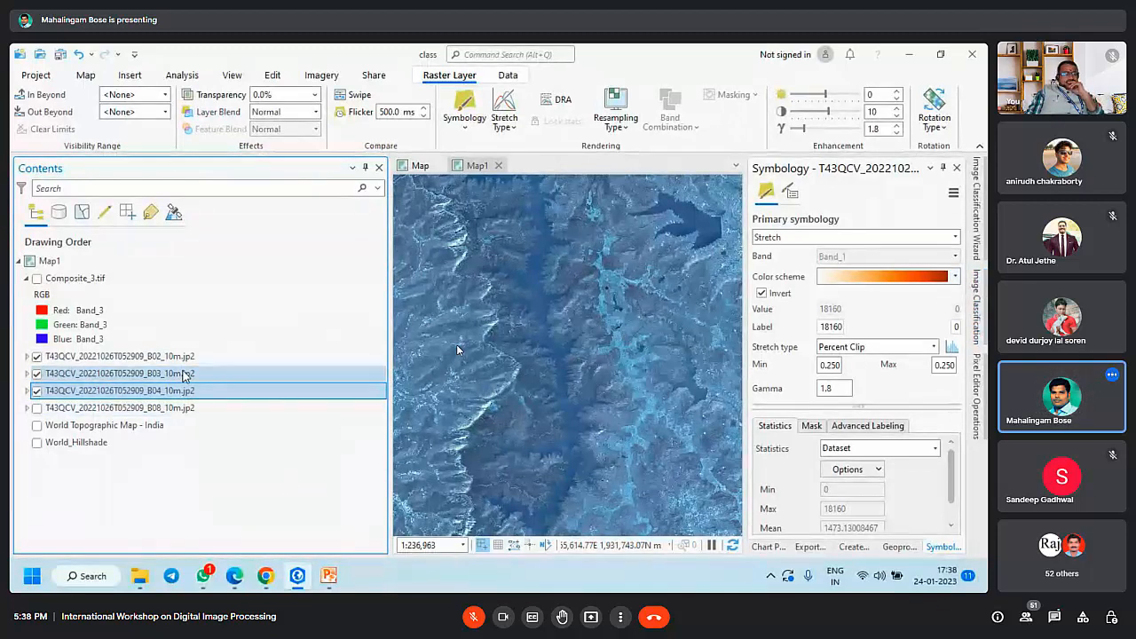
click(36, 357)
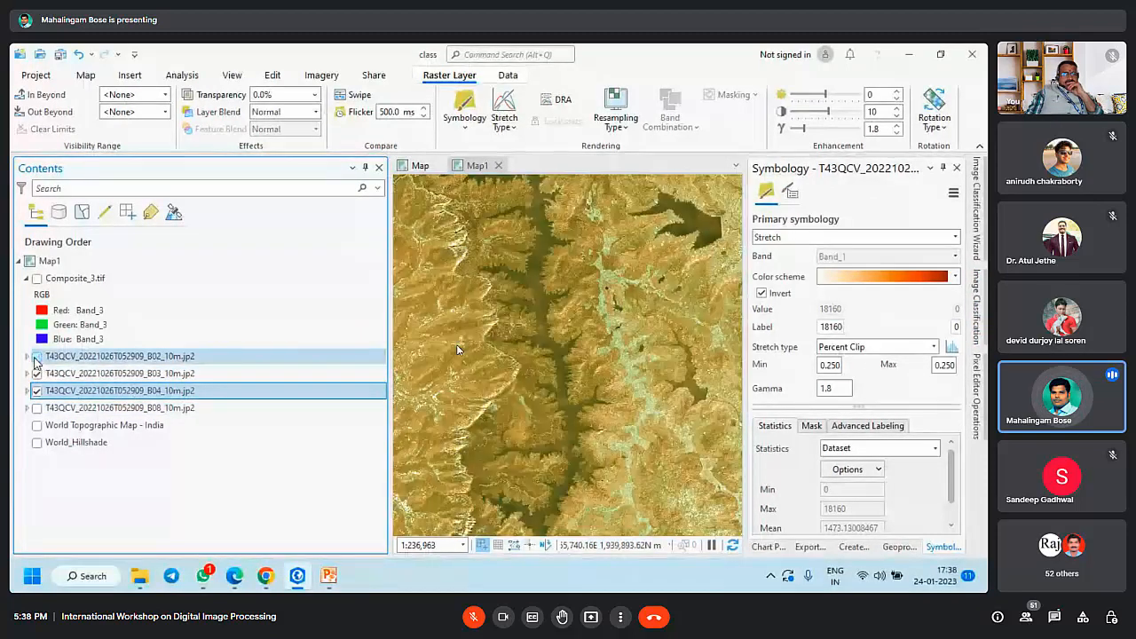
click(37, 376)
click(37, 375)
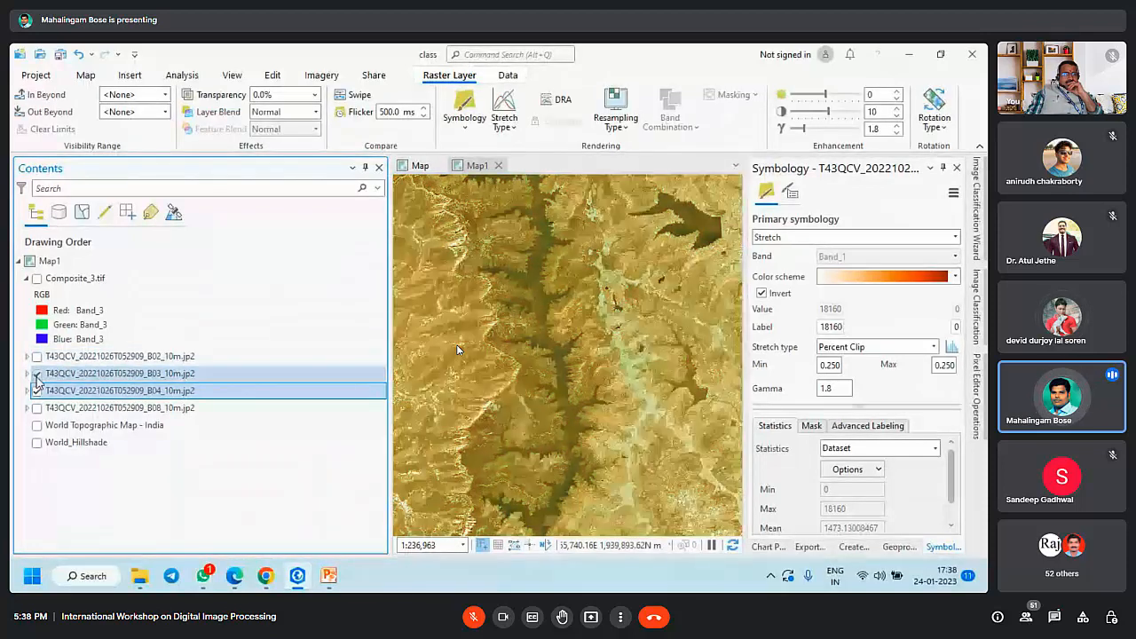
click(37, 357)
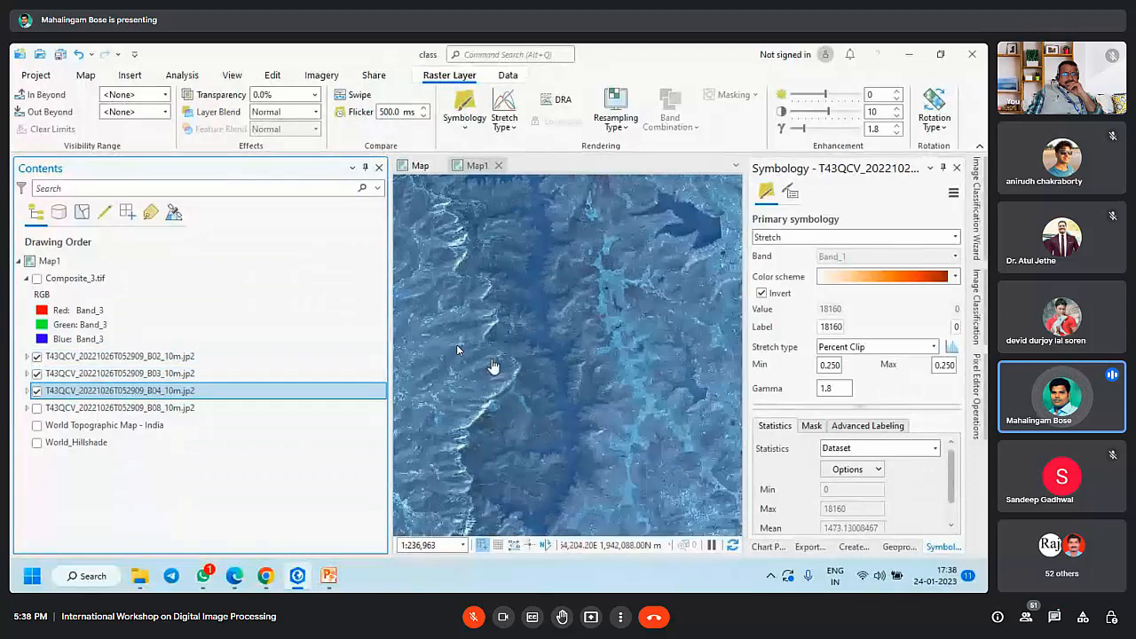
scroll(493, 362, down, 4)
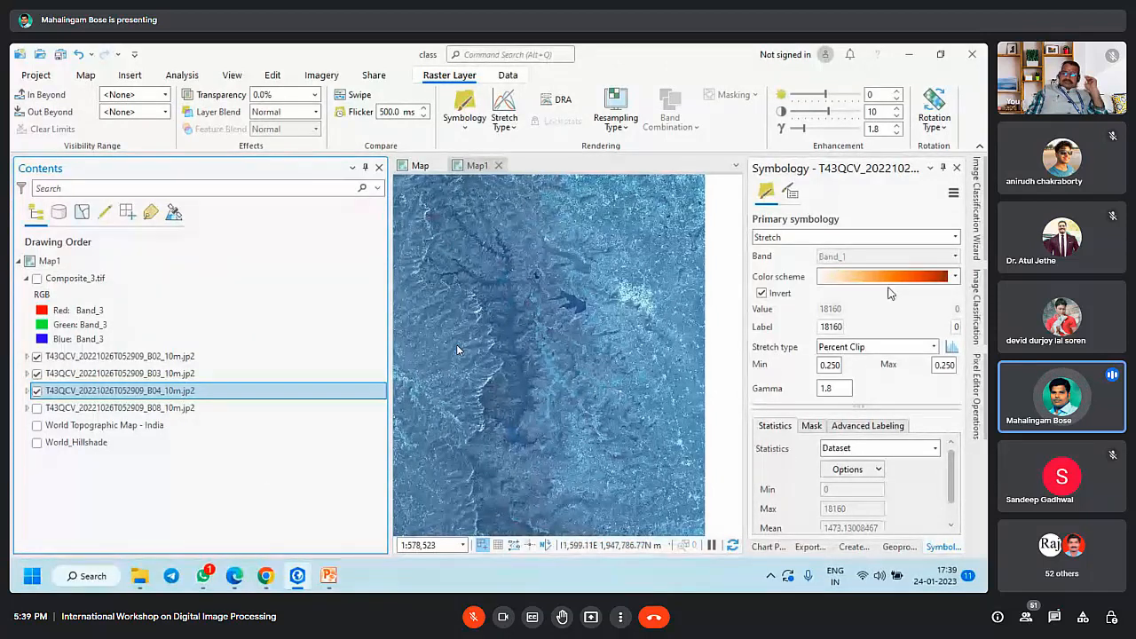
click(943, 279)
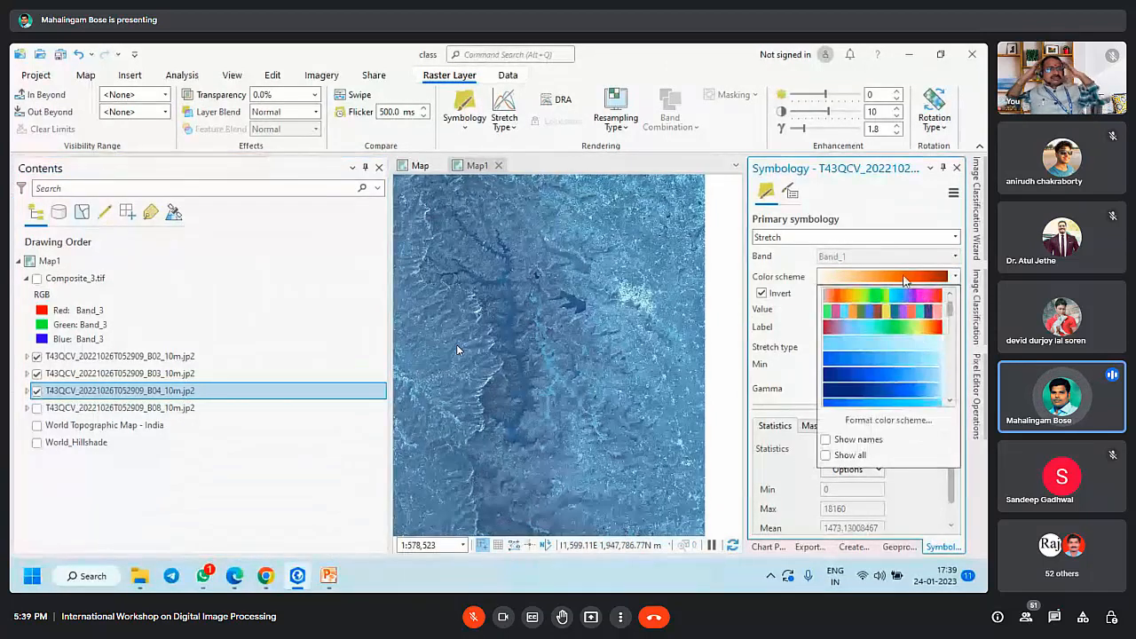
click(907, 269)
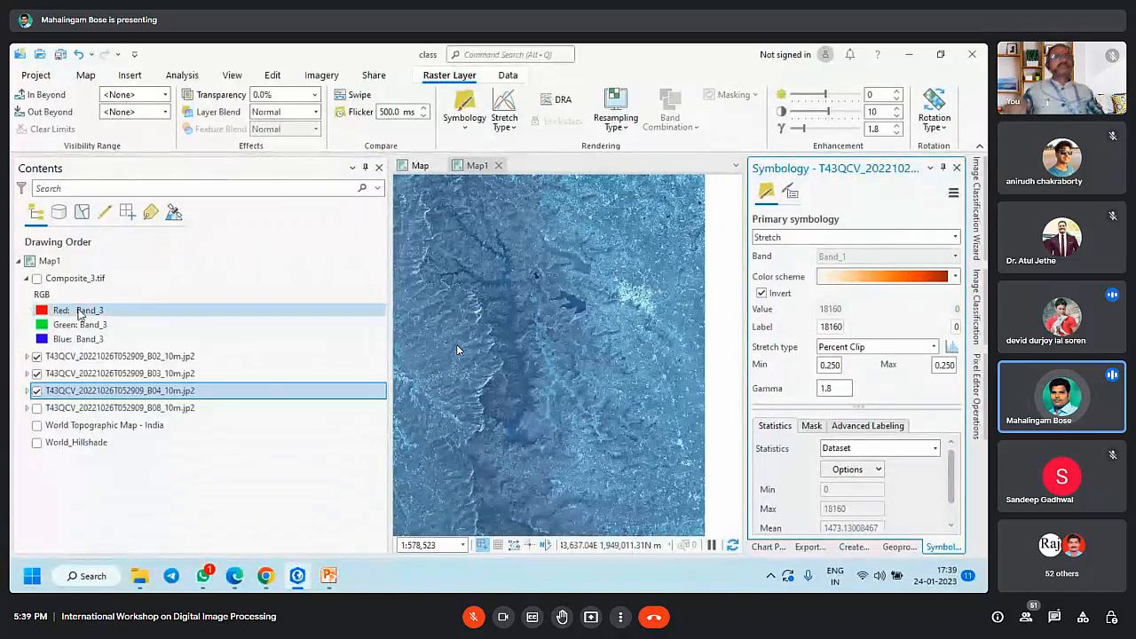
Step: Hide the B02, B03 and B04 layers, show Composite_3.tif, and narrow the layer list to enlarge the map
scroll(559, 355, down, 3)
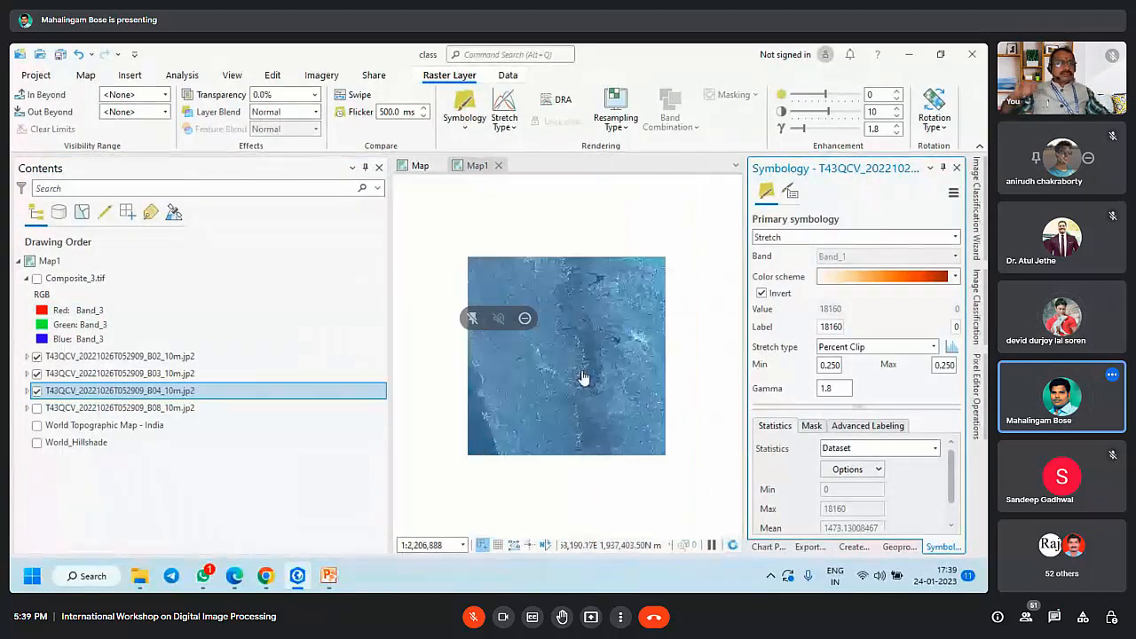
click(37, 356)
click(36, 373)
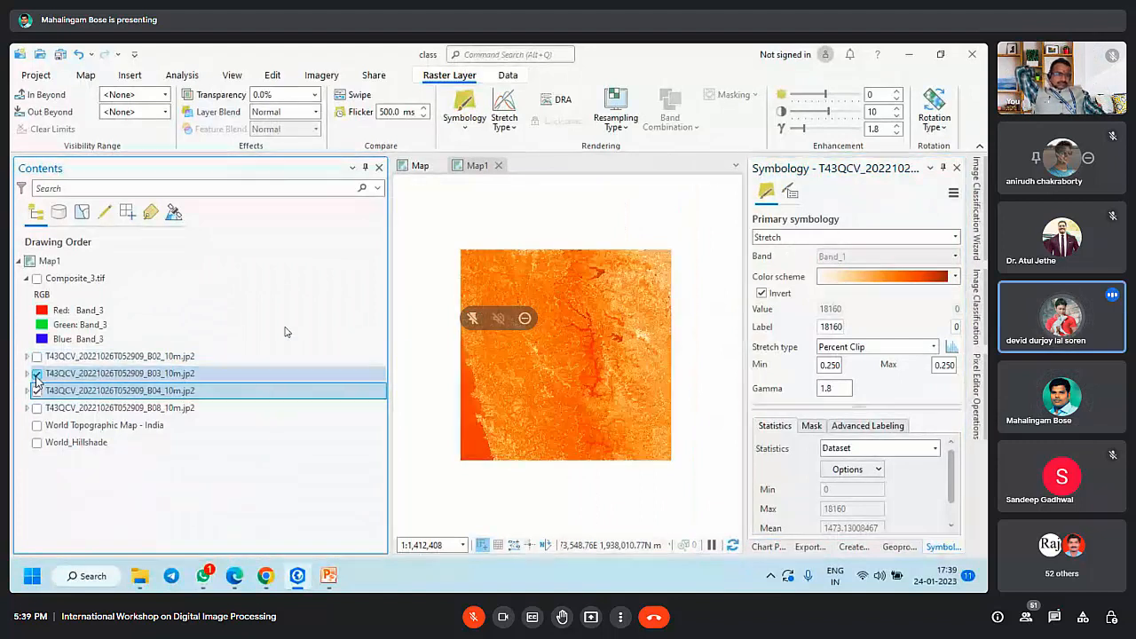
click(37, 391)
click(36, 278)
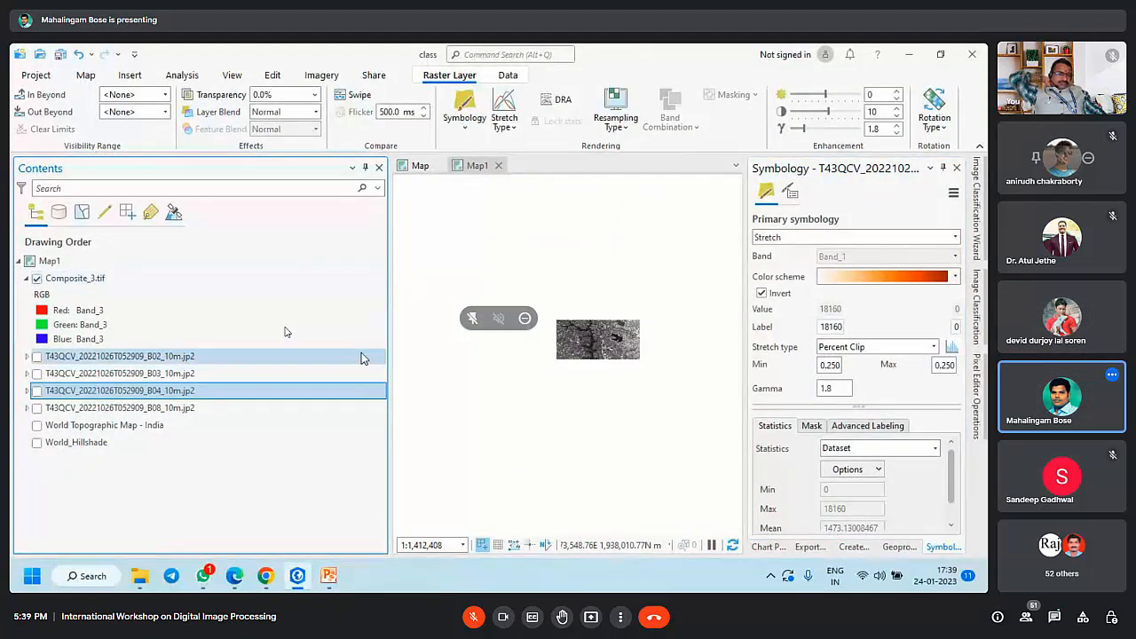
drag(388, 357, 140, 357)
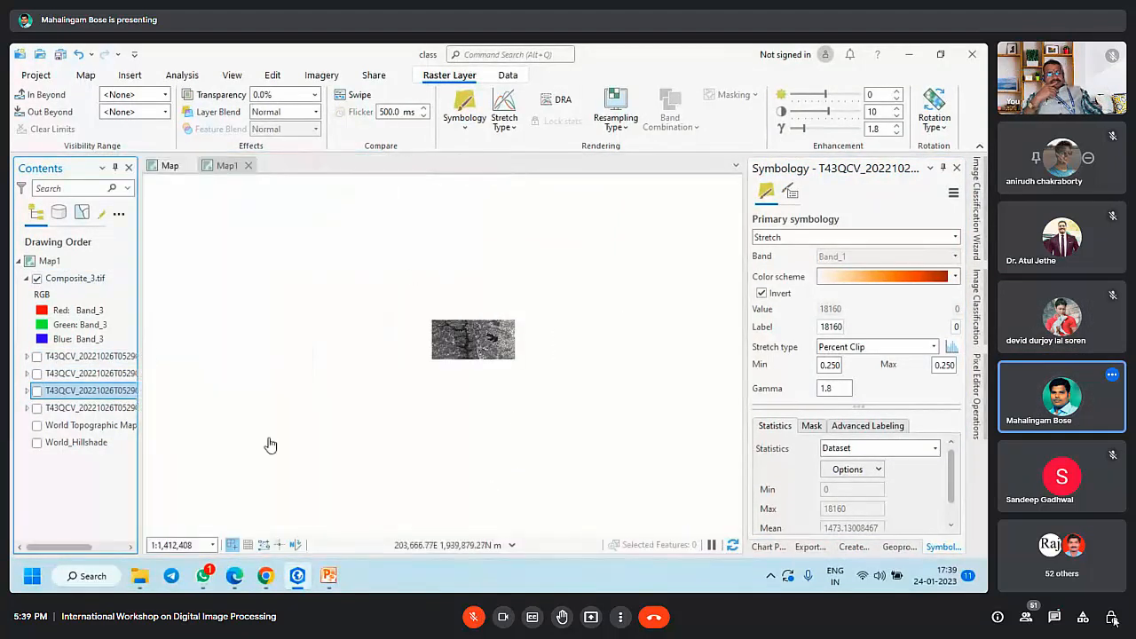
Step: Set the RGB channels of Composite_3.tif to Band_4 for red, Band_3 for green and Band_2 for blue
click(1054, 617)
scroll(375, 357, up, 6)
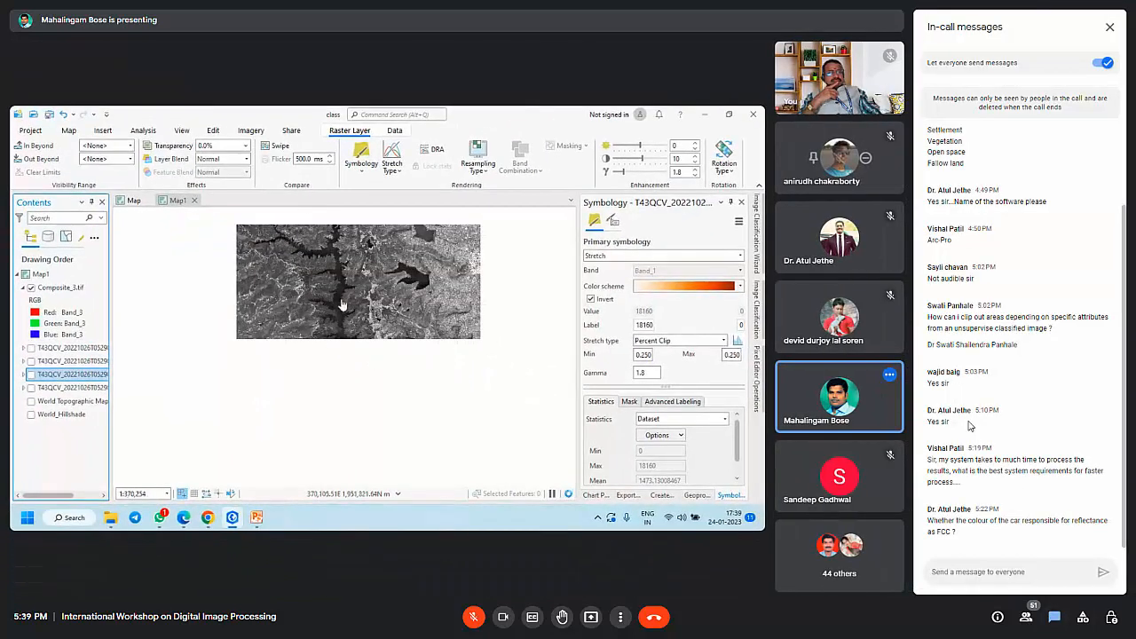
drag(342, 310, 337, 349)
click(60, 287)
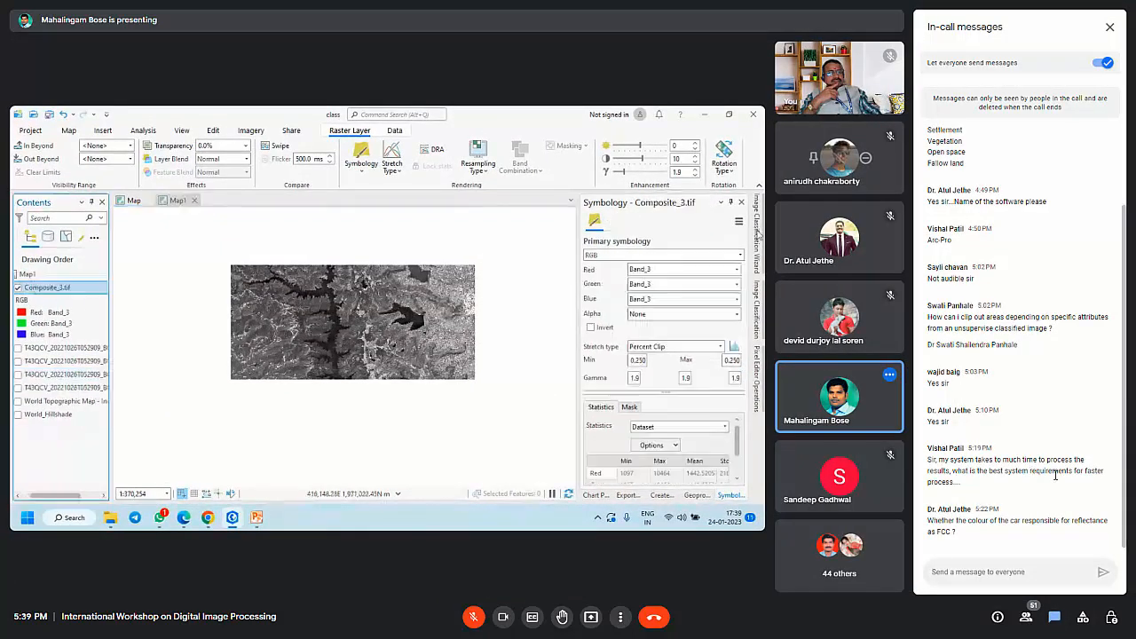
click(735, 270)
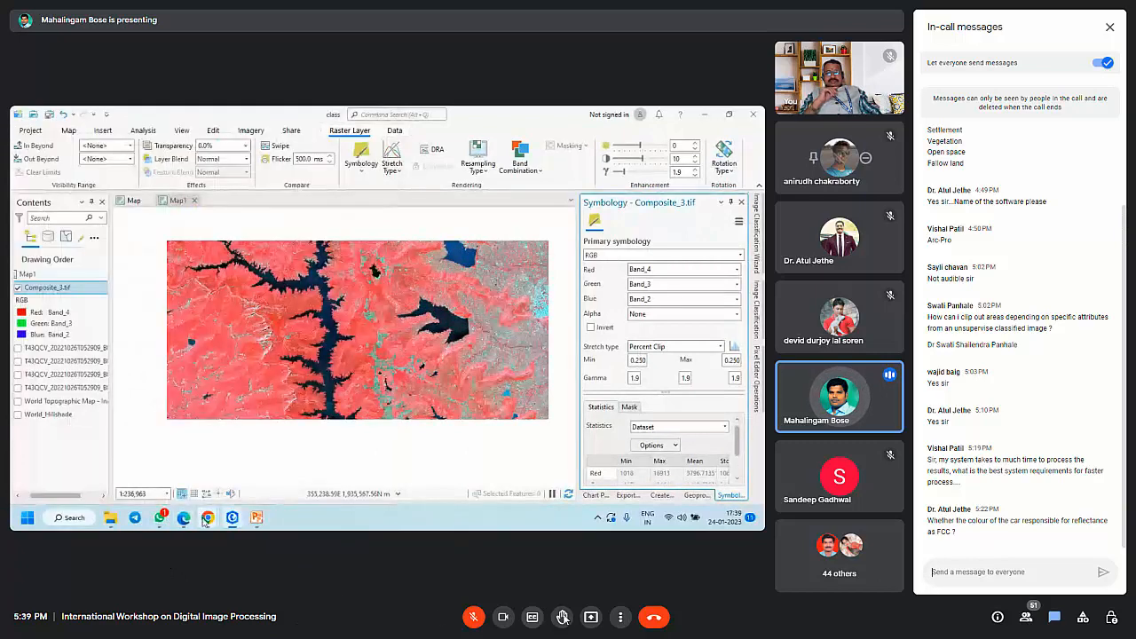
Step: Unmute the microphone in the Google Meet call, close the in-call messages, and mute the microphone again
click(473, 617)
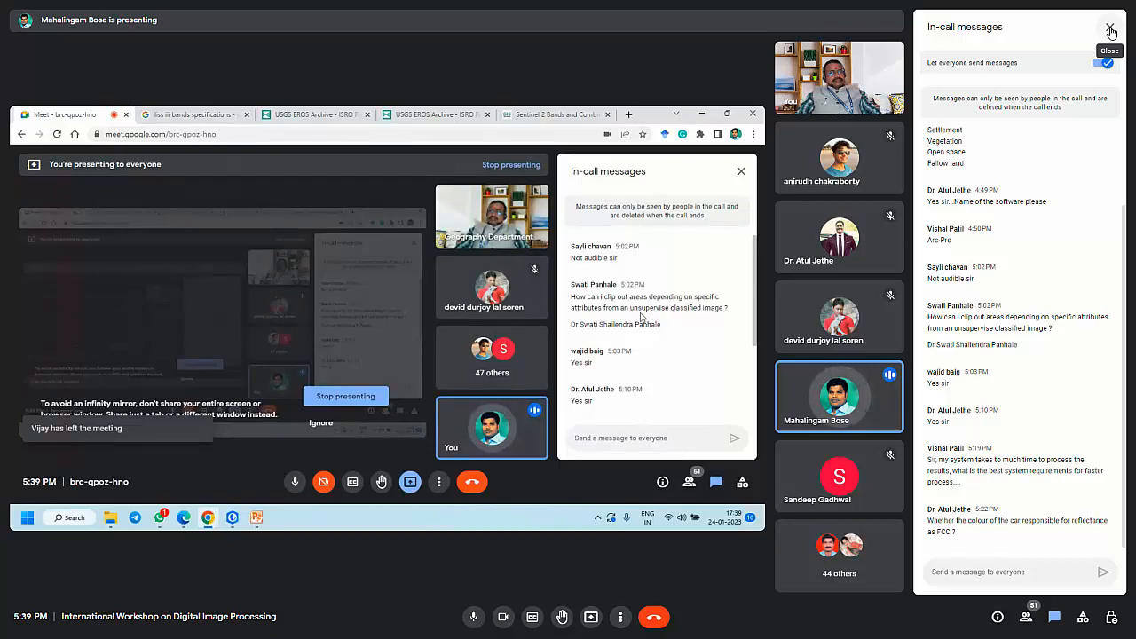
click(1110, 31)
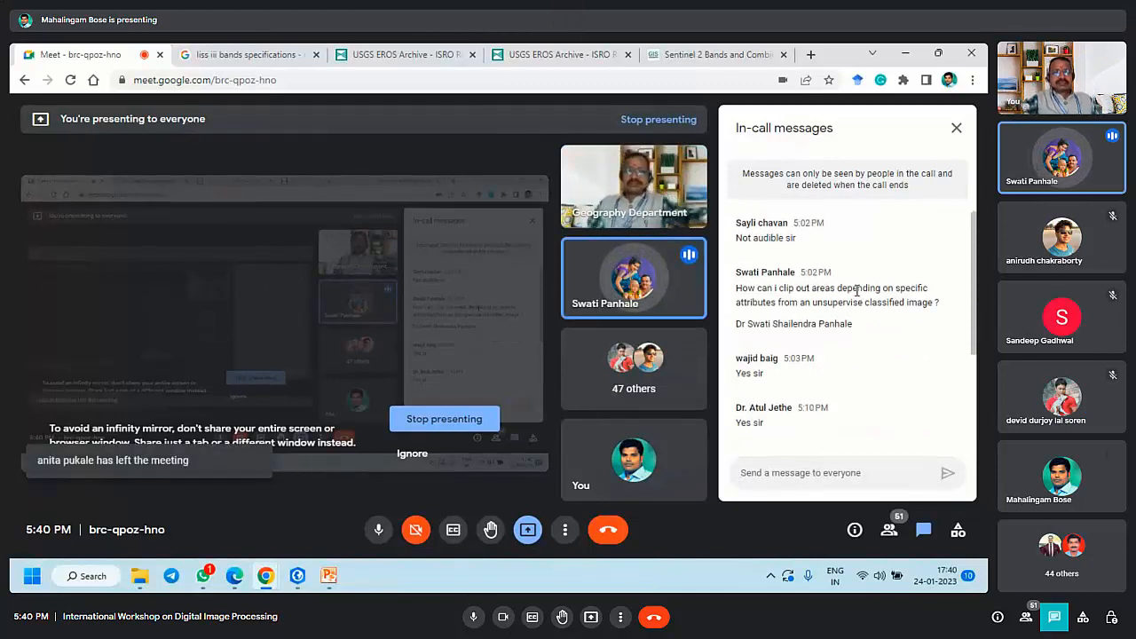
click(474, 617)
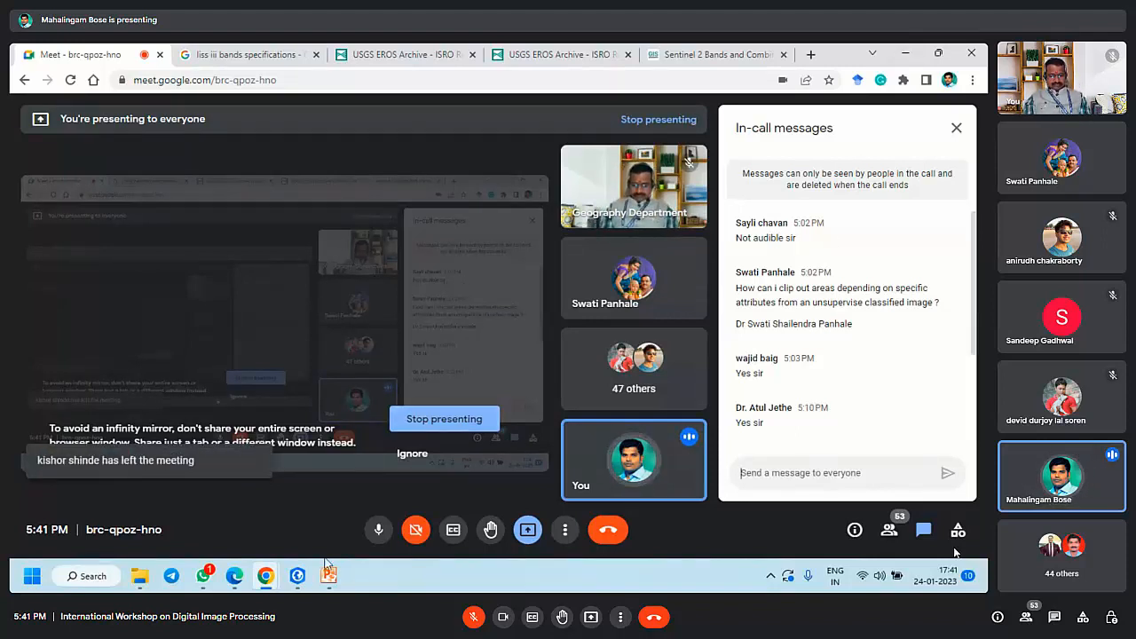
Step: Switch back to ArcGIS Pro and display the Classified_ML.tif layer in the map named Map
click(298, 575)
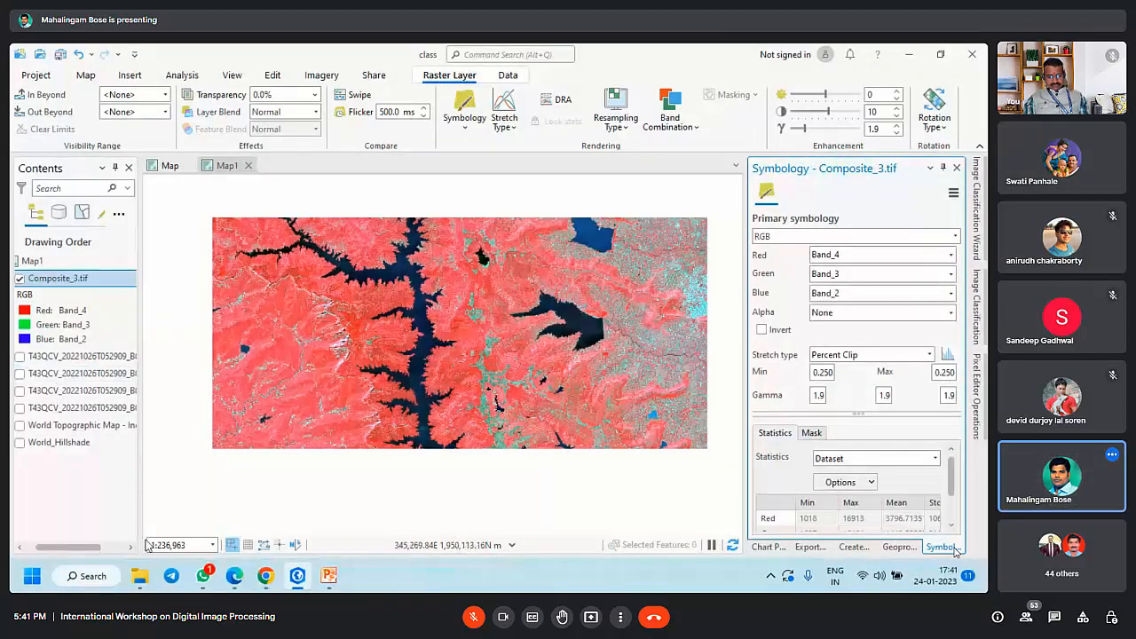
click(169, 166)
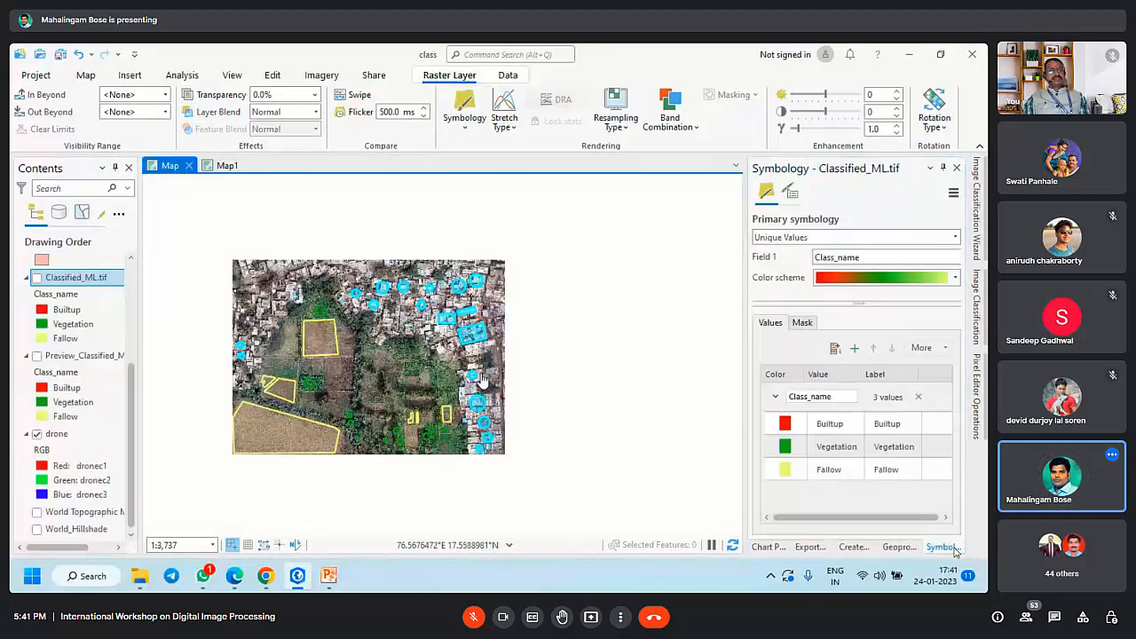
click(36, 279)
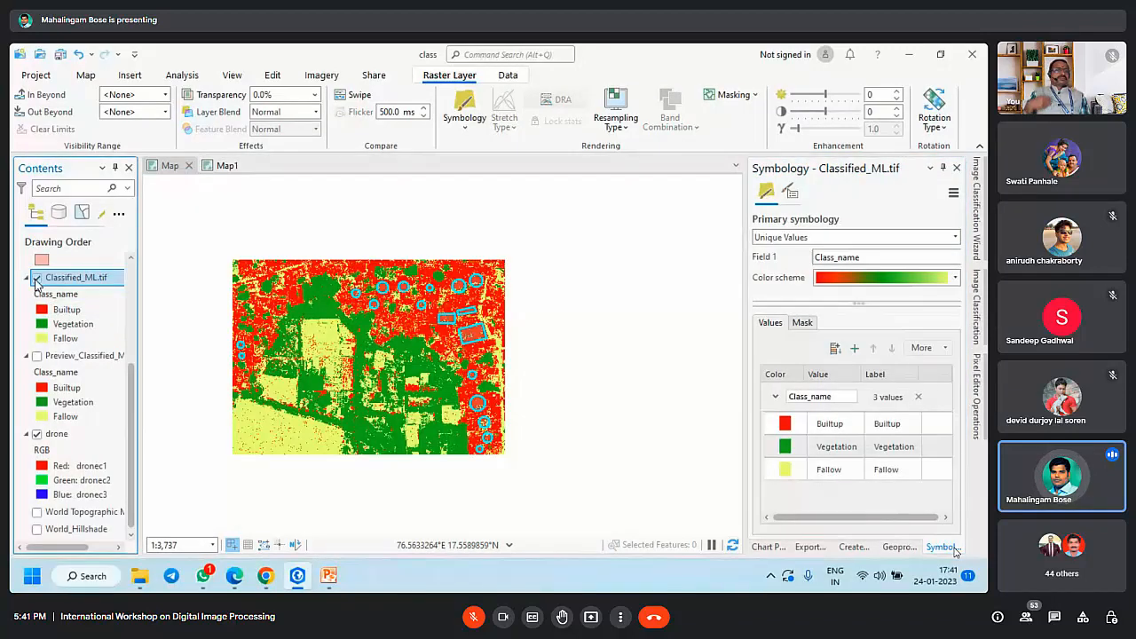
Step: Close the symbology settings and exit the Image Classification Wizard without saving its progress
click(955, 169)
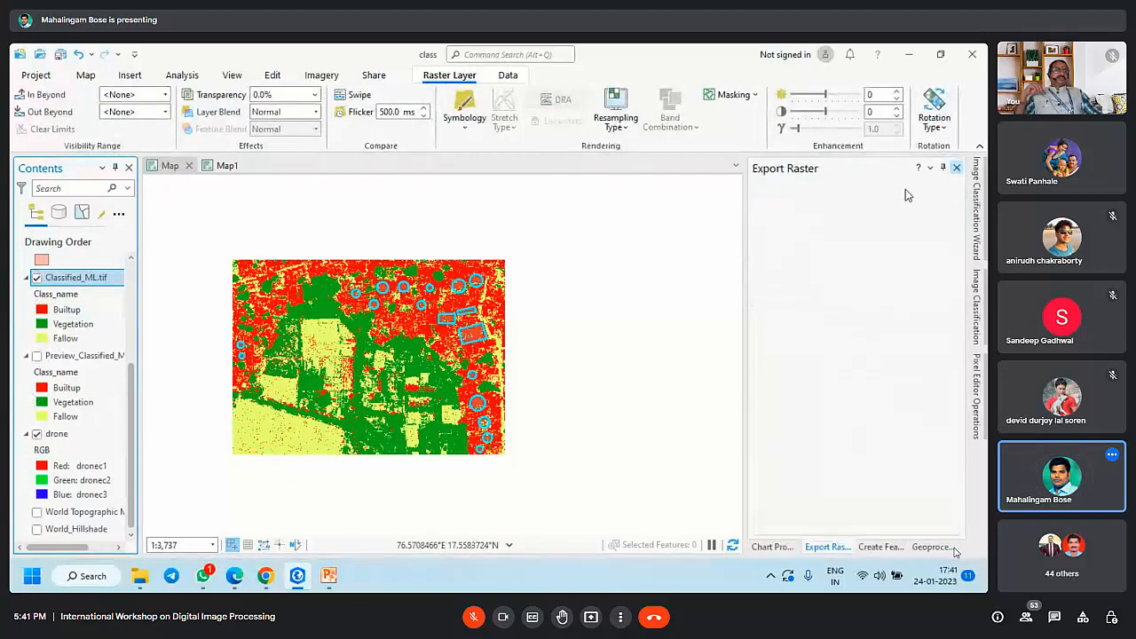
drag(175, 196, 268, 195)
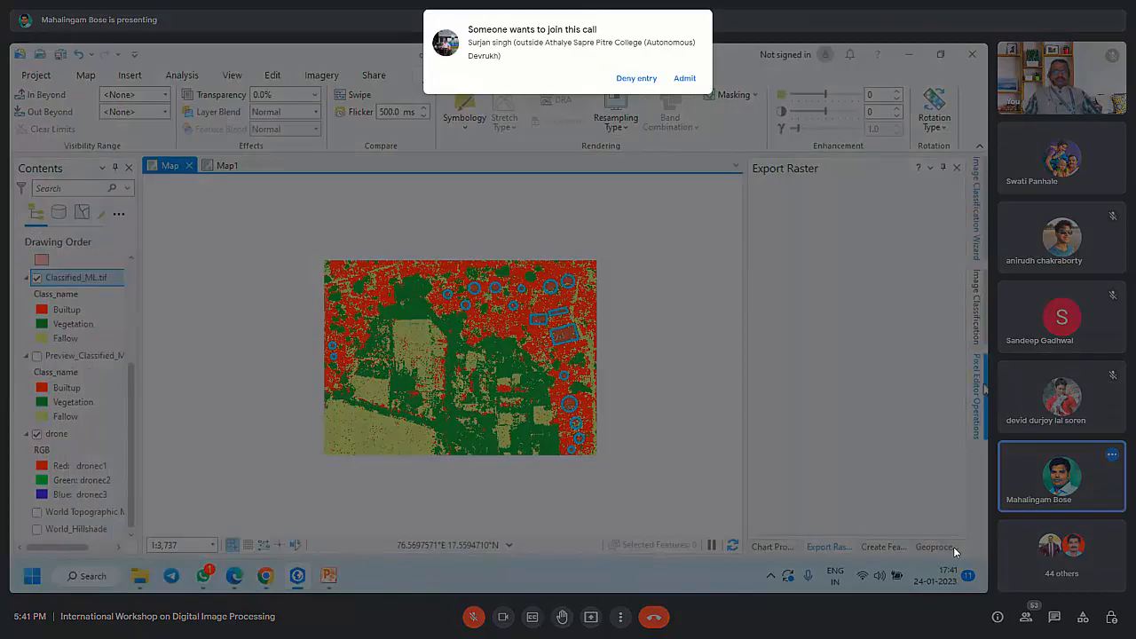
click(983, 391)
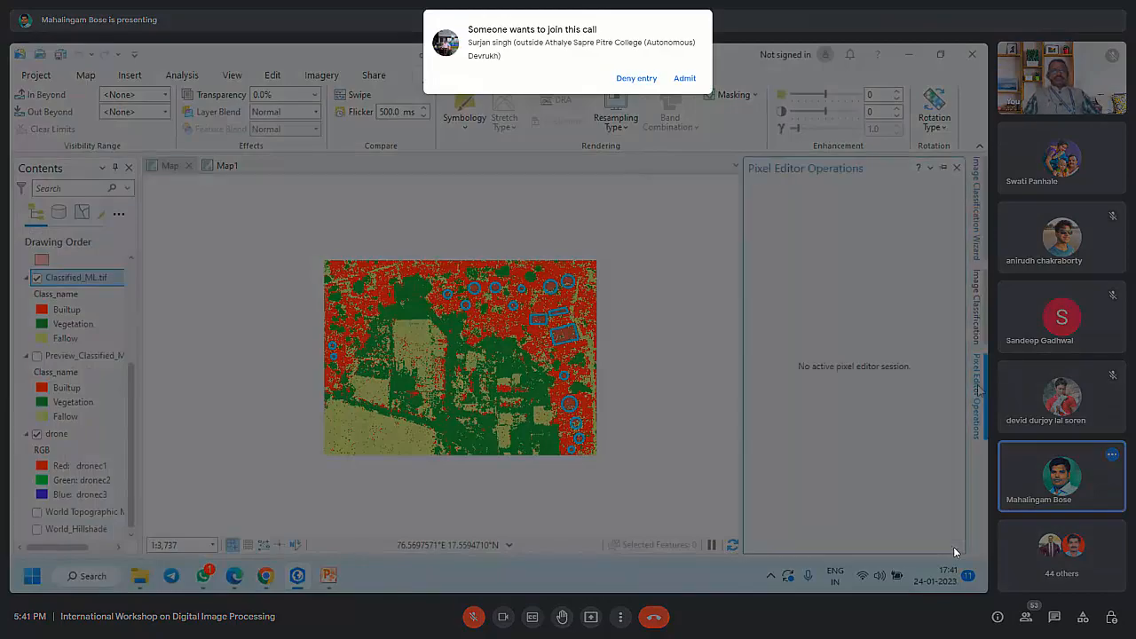
click(972, 193)
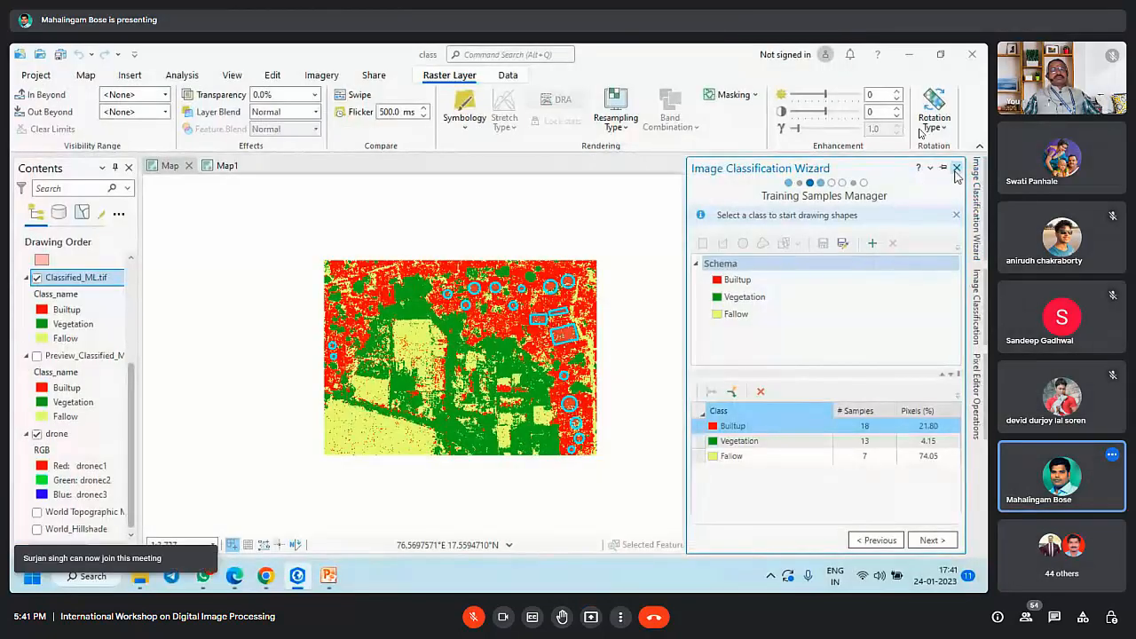
click(956, 168)
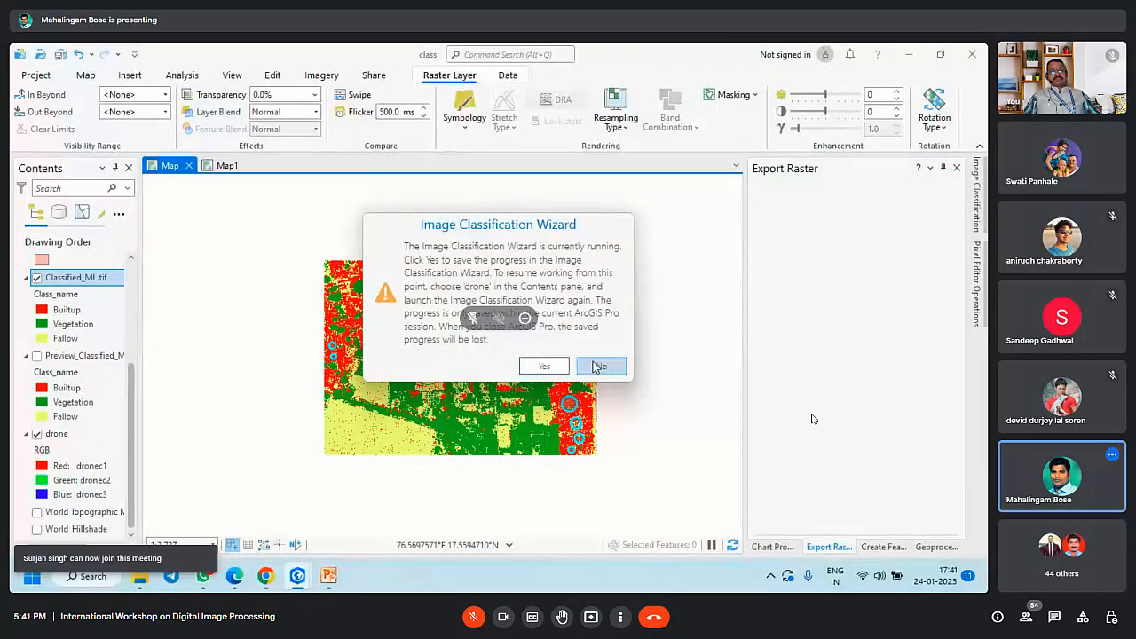
click(592, 365)
scroll(460, 379, up, 2)
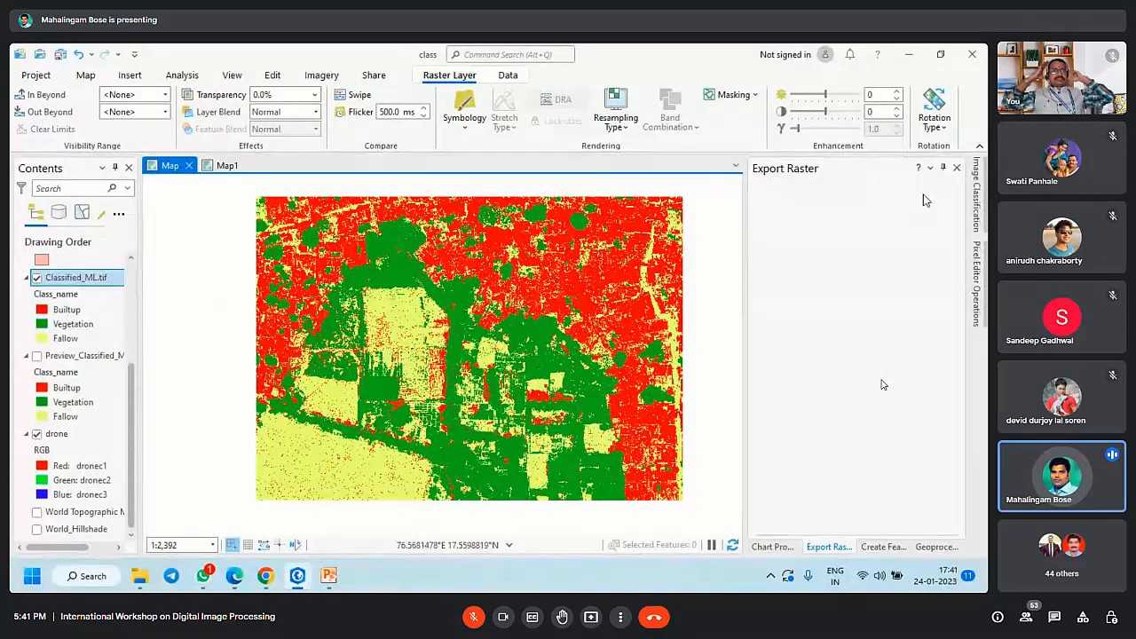
Step: Auto-hide the Export Raster pane and the panes docked with it, and dismiss the WhatsApp notification
click(943, 166)
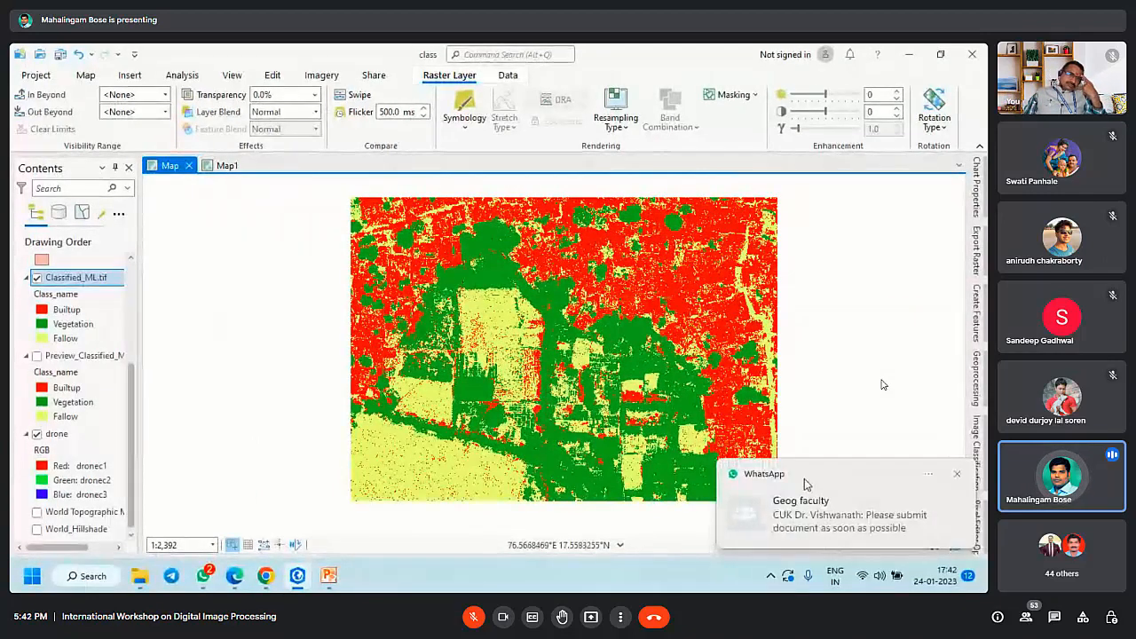
click(956, 475)
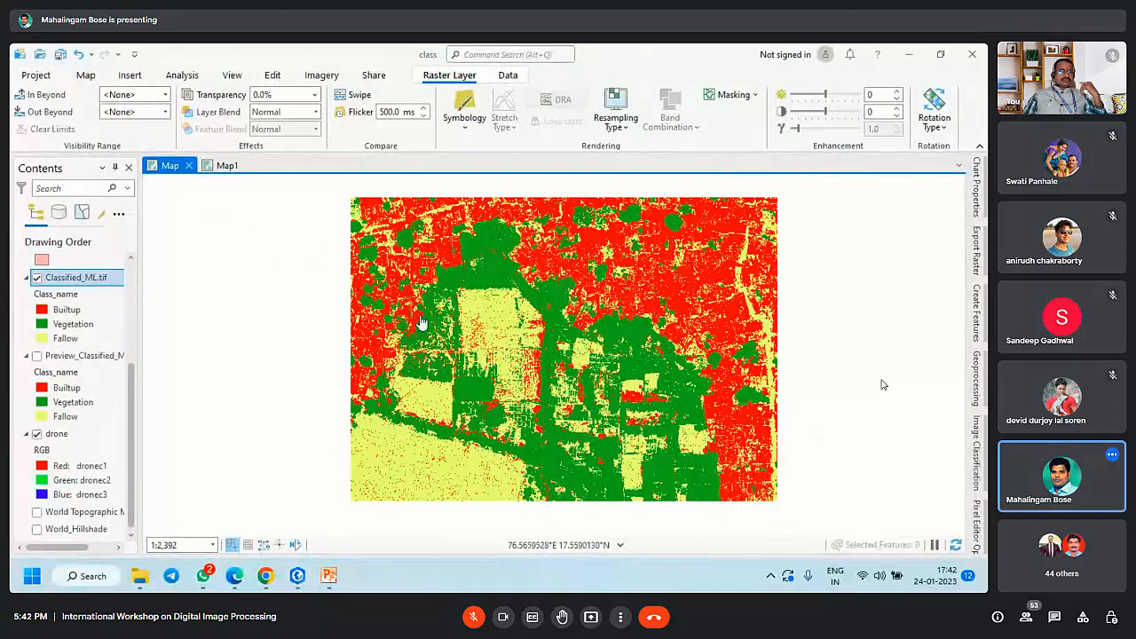
Step: Display the RasterT_Classif1 polygon layer over the classified image and make it the active layer for editing
scroll(41, 276, up, 4)
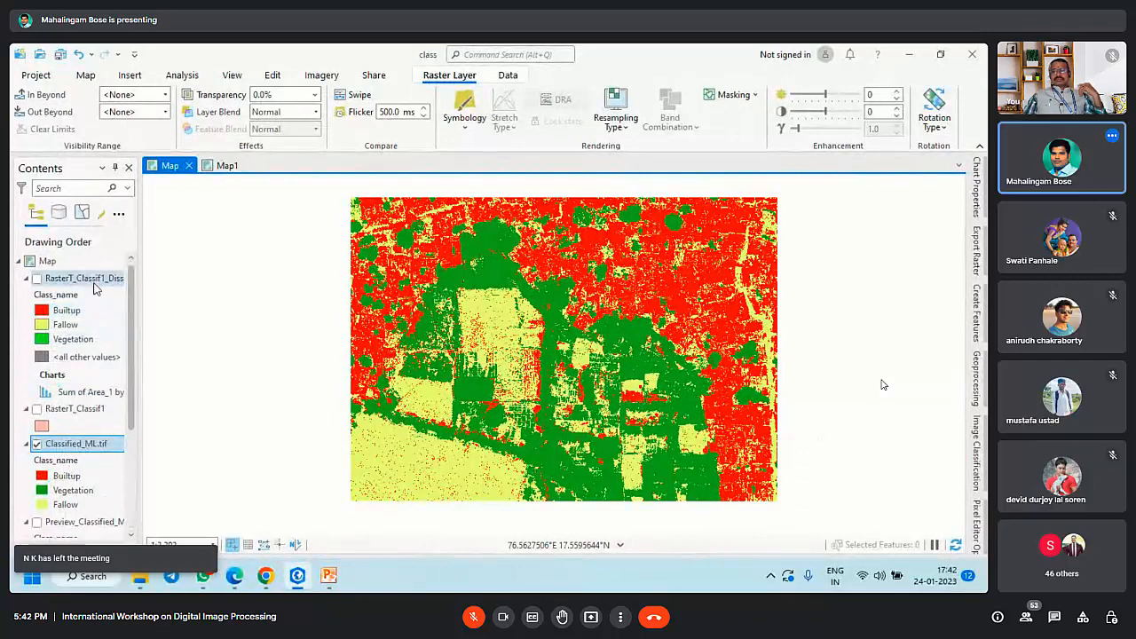
click(272, 75)
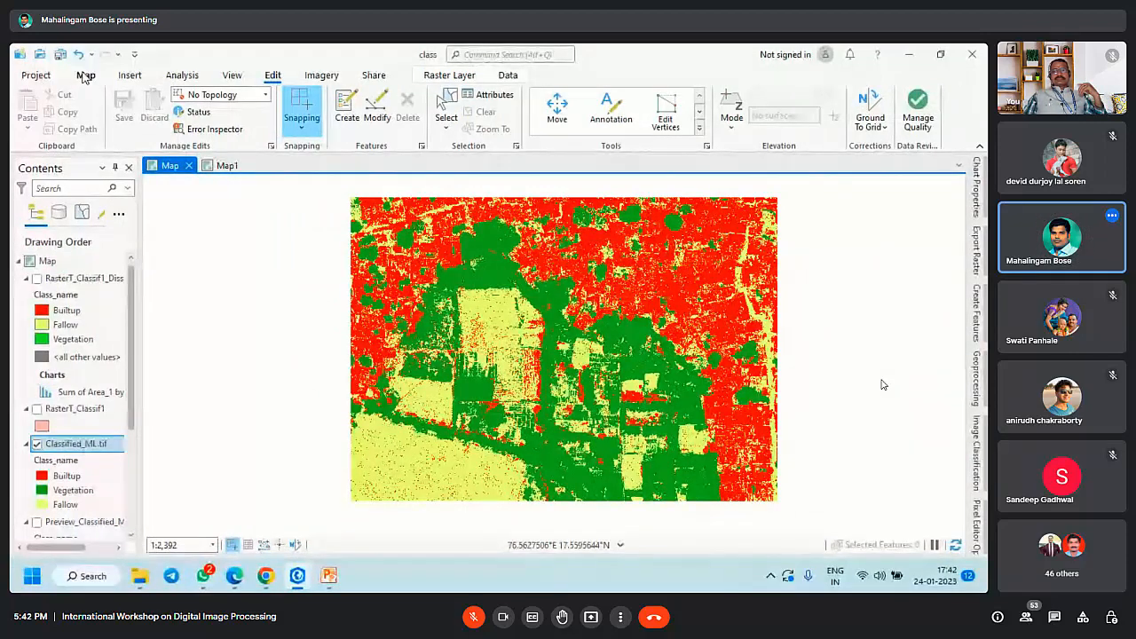
click(37, 410)
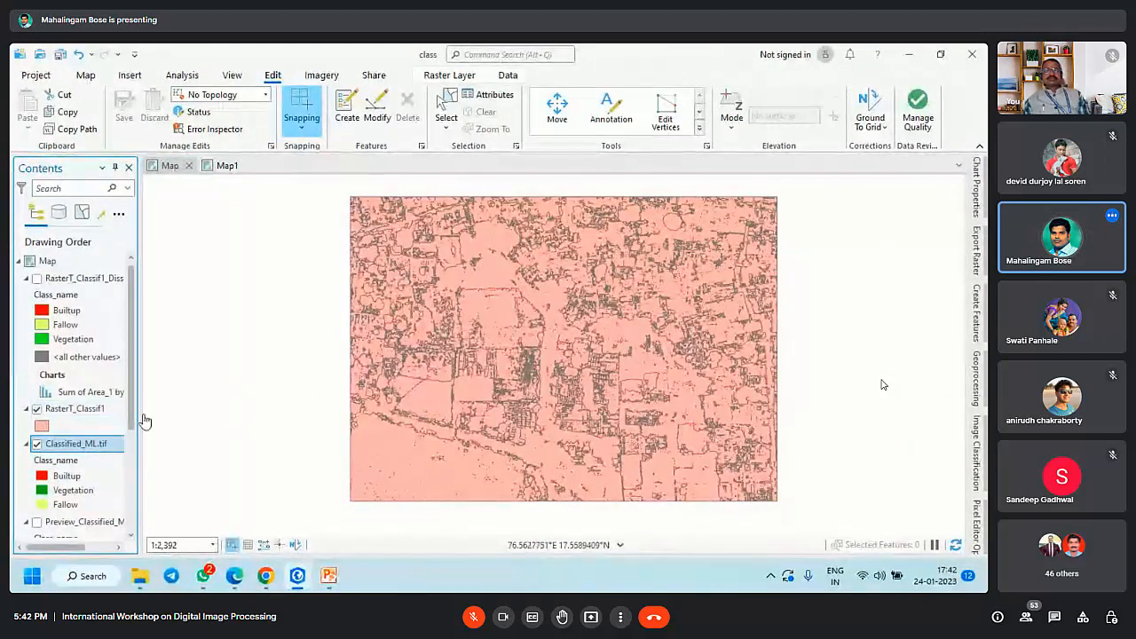
click(107, 411)
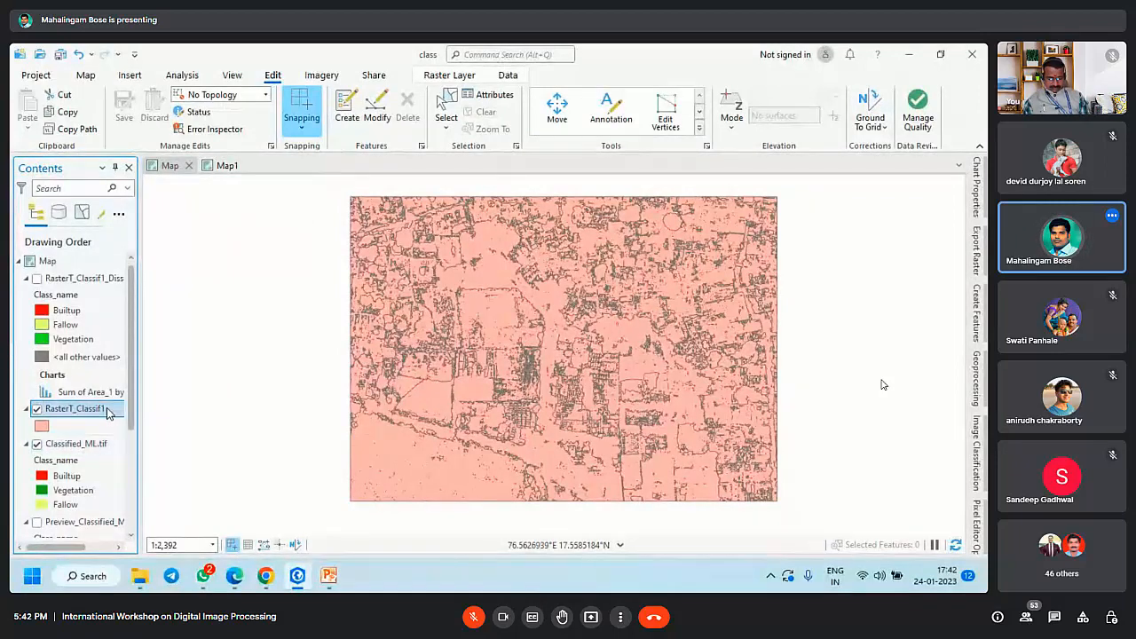
Step: Select the existing polygons of RasterT_Classif1 across the whole classified image and delete them all, including the leftover ones
click(446, 108)
click(499, 316)
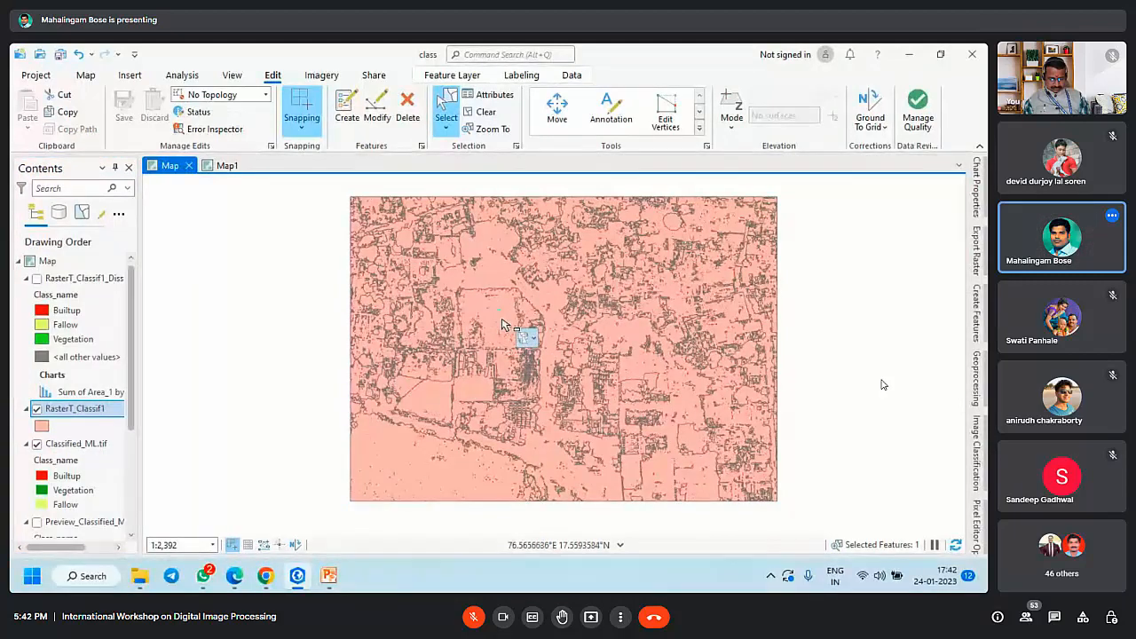
scroll(510, 328, up, 5)
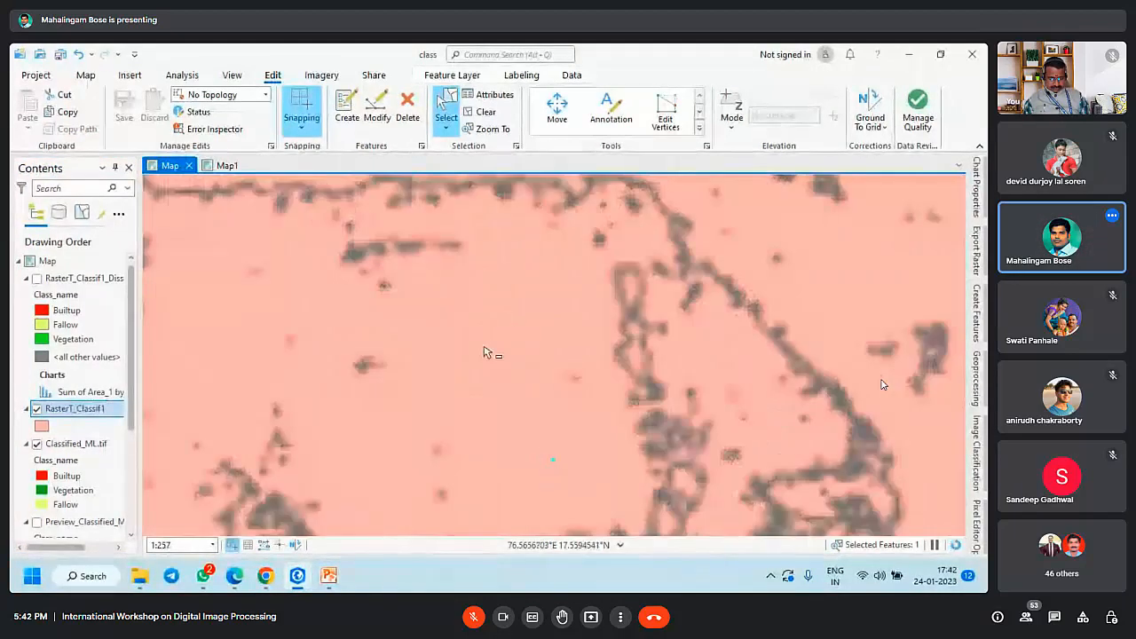
scroll(527, 351, down, 4)
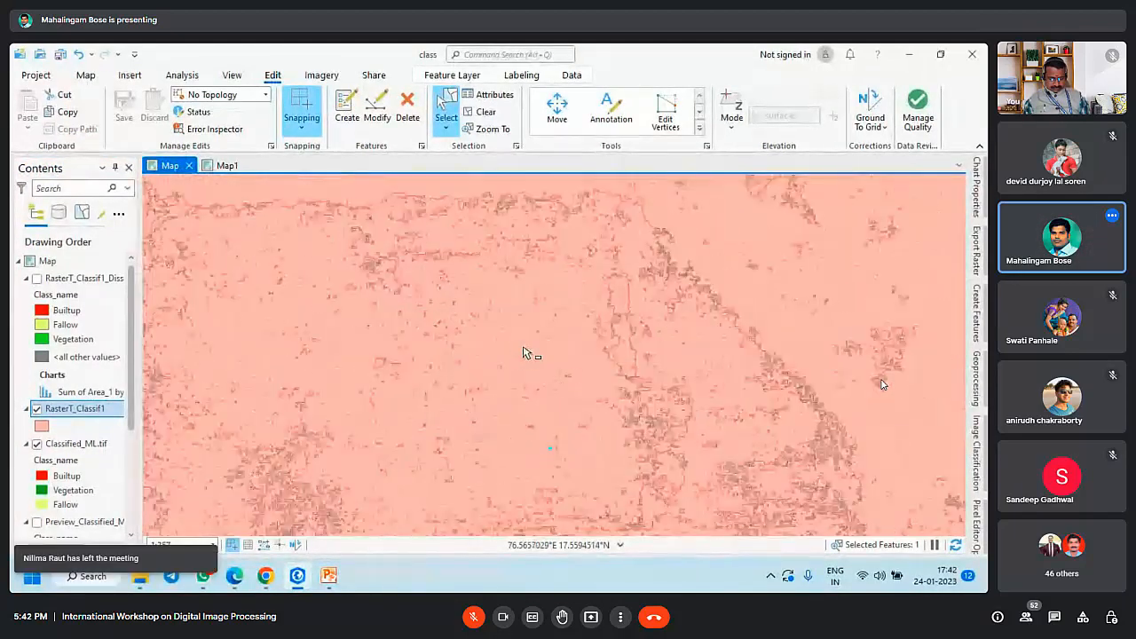
scroll(610, 344, down, 4)
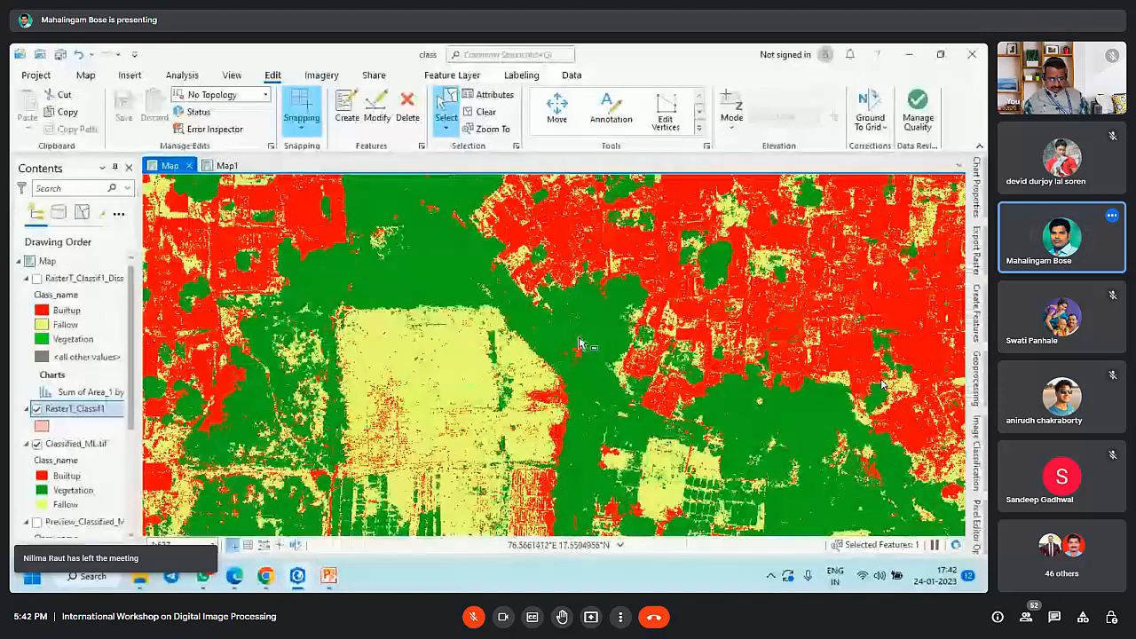
scroll(440, 338, down, 2)
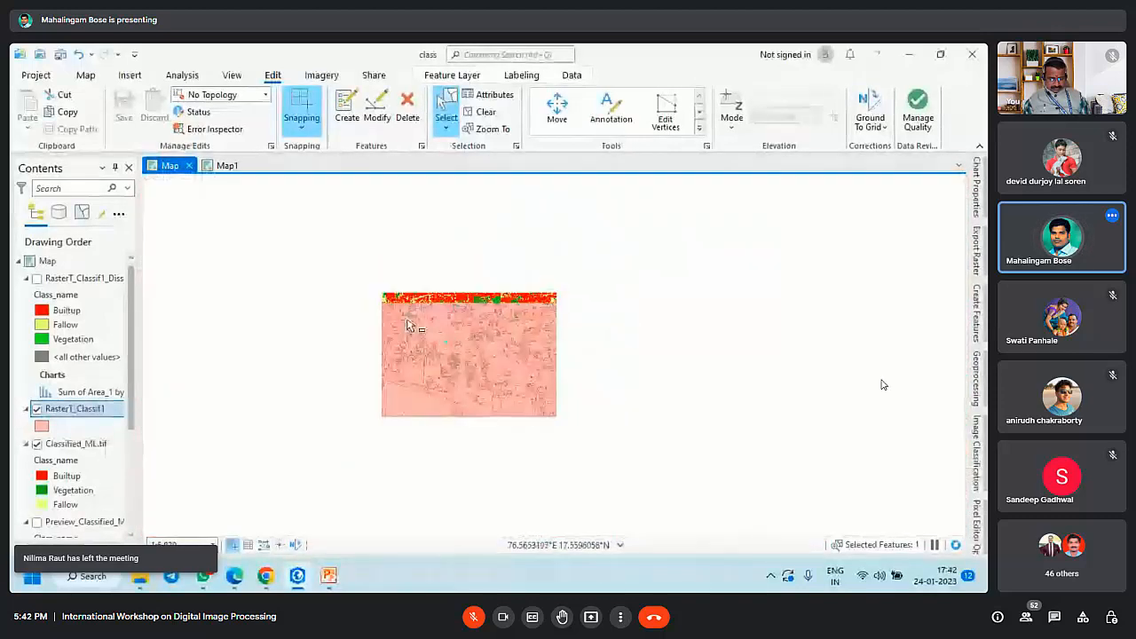
drag(364, 267, 497, 450)
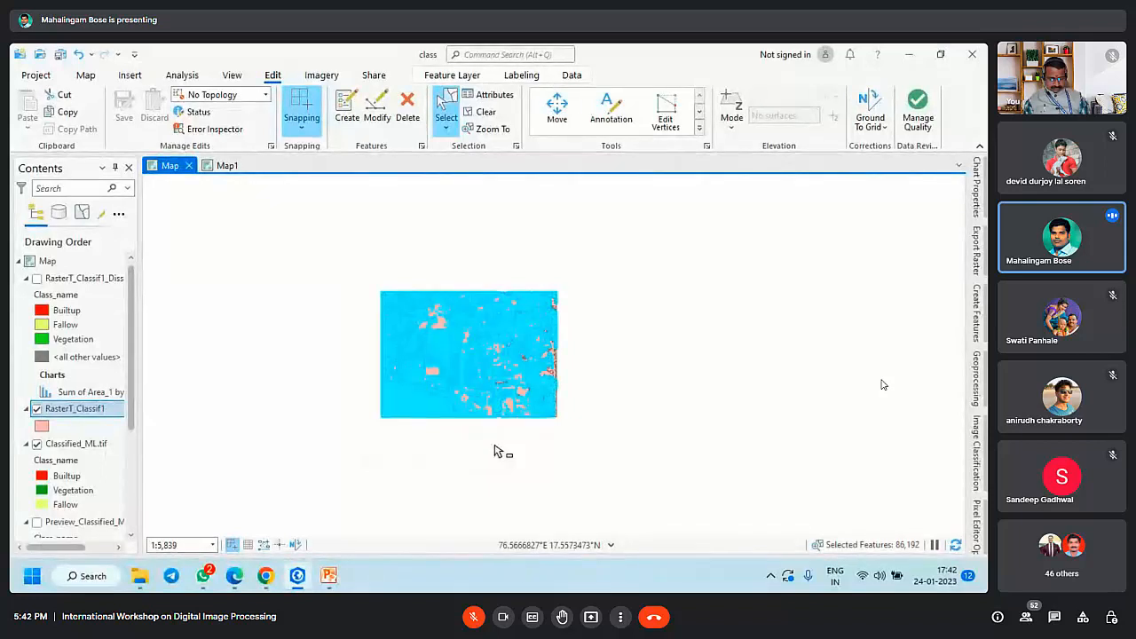
key(Delete)
click(538, 344)
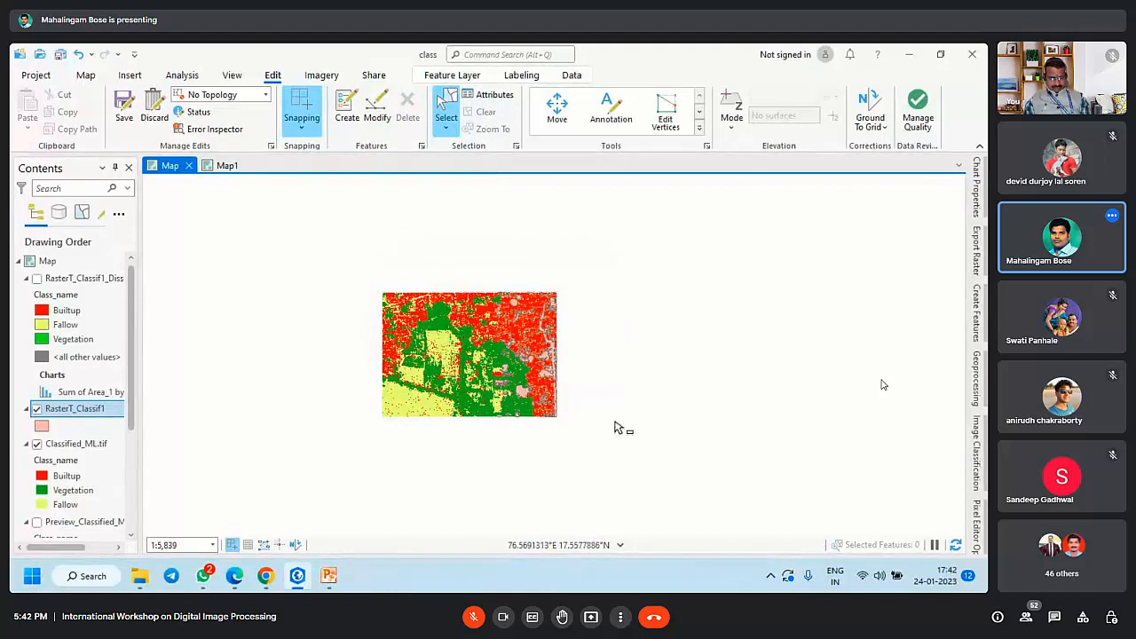
key(Delete)
click(549, 345)
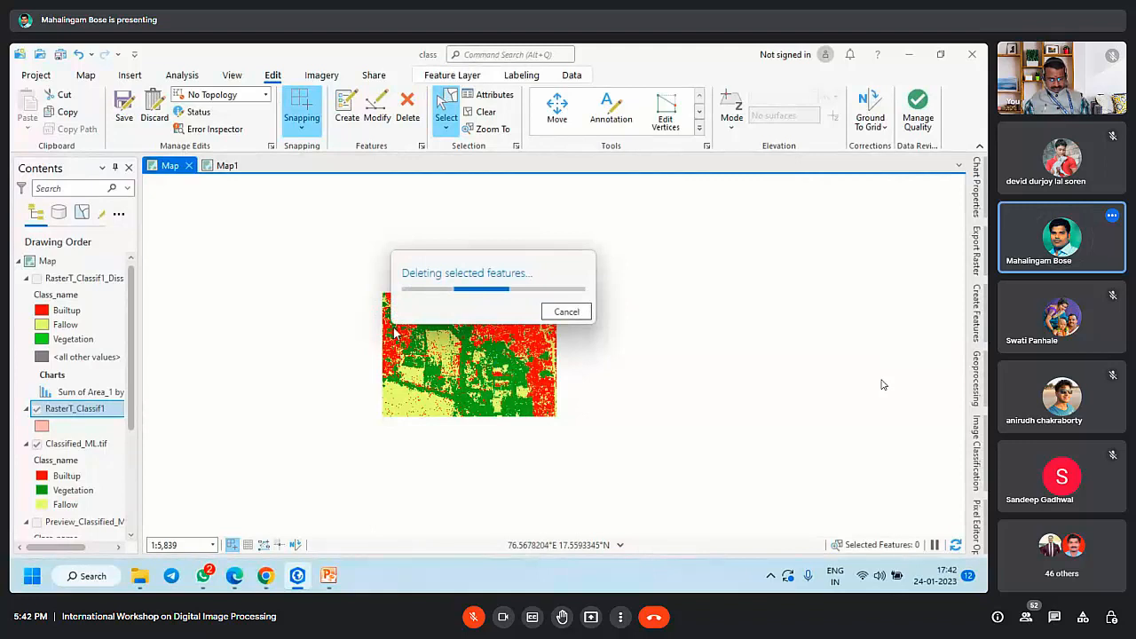
Step: Start creating a new feature in RasterT_Classif1 with the Polygon construction tool
click(338, 116)
click(874, 270)
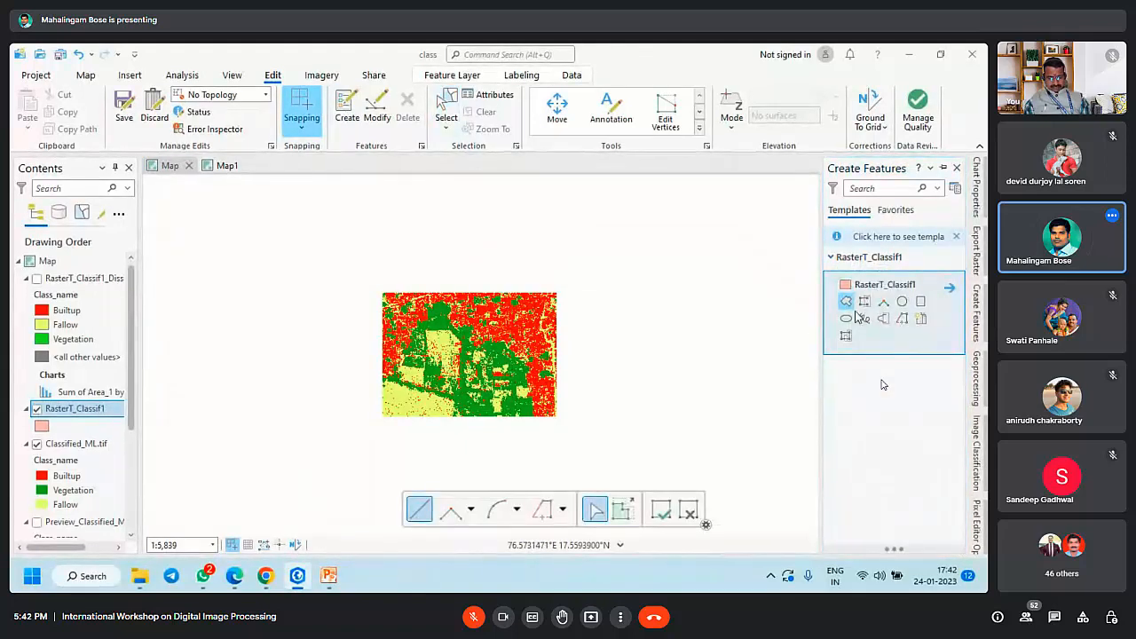
click(848, 303)
Step: Draw a trial rounded polygon around the large fallow field and its surrounding vegetation, and delete it
scroll(488, 375, up, 3)
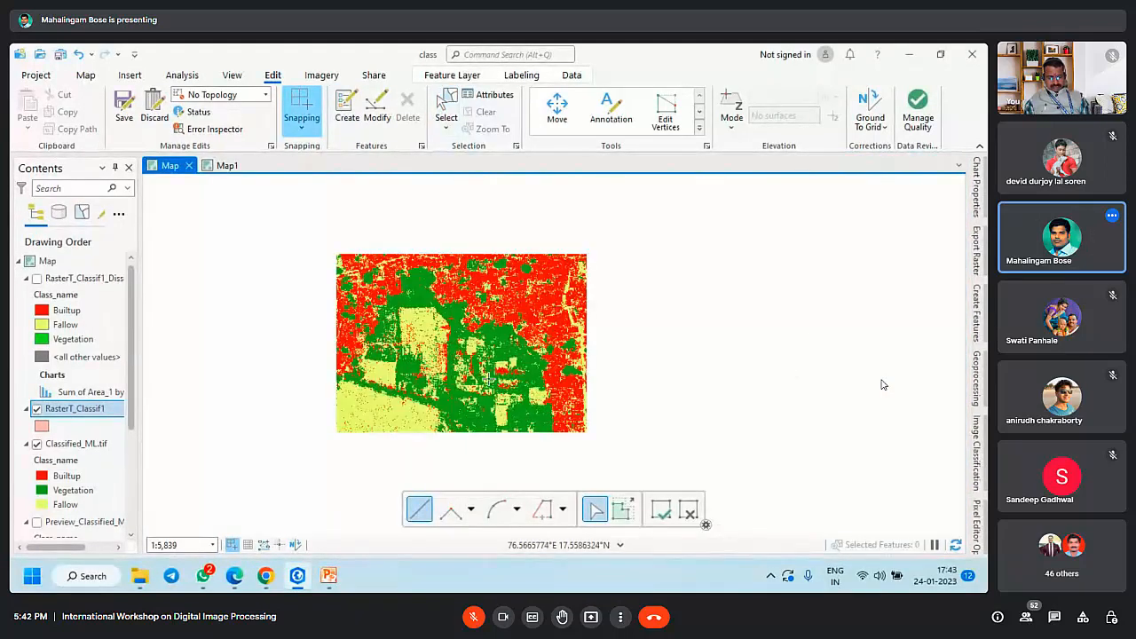
click(457, 269)
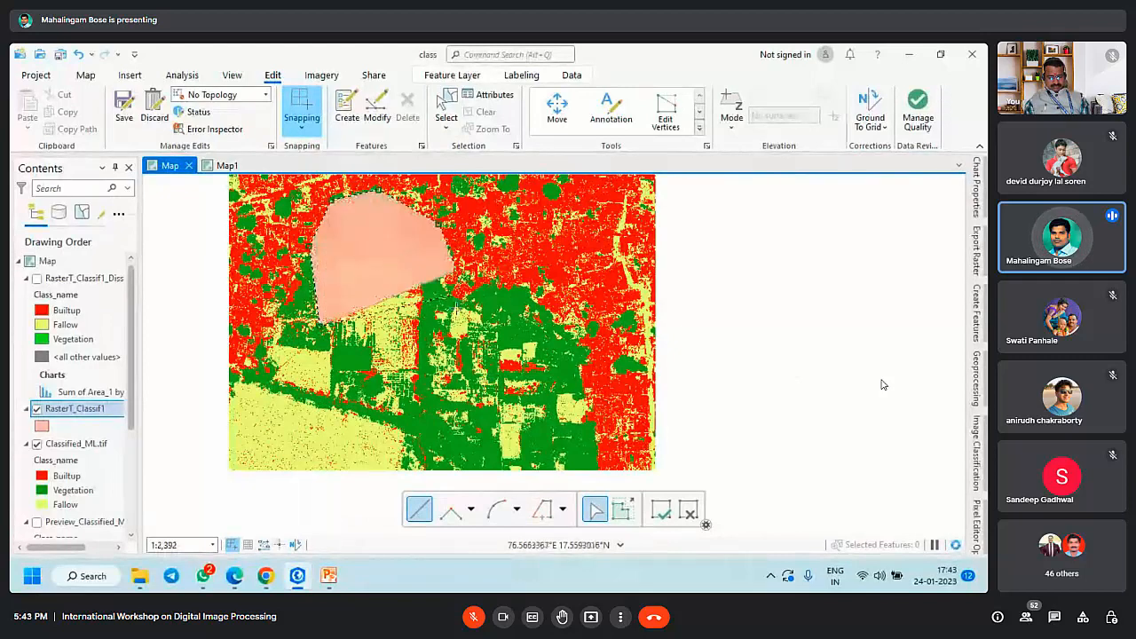
click(457, 313)
click(433, 364)
double_click(385, 370)
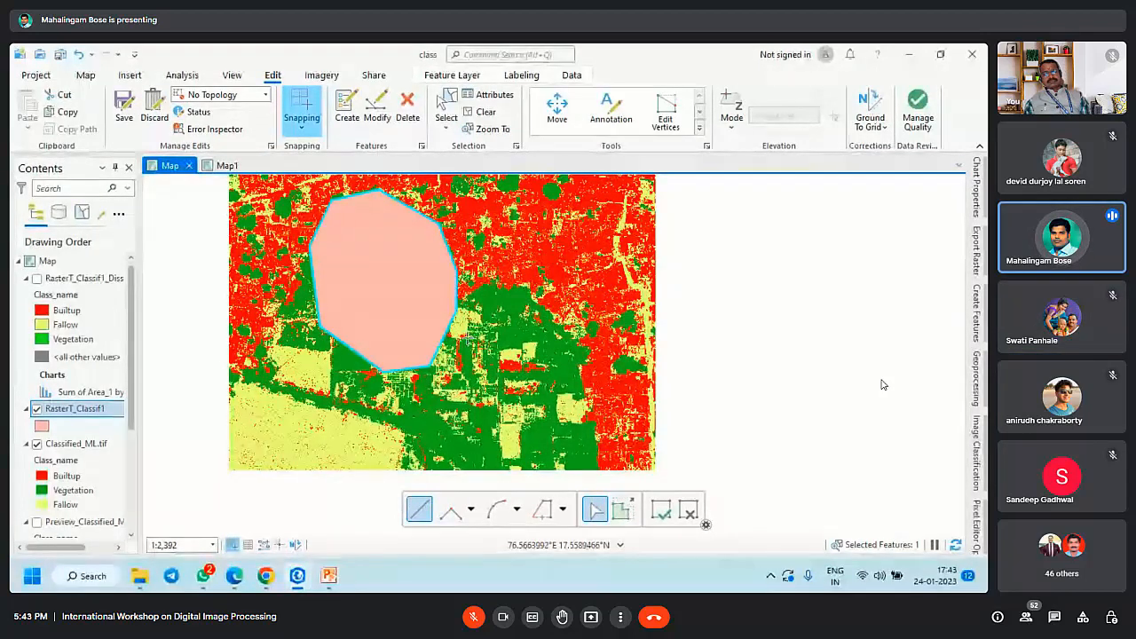
key(Delete)
key(Return)
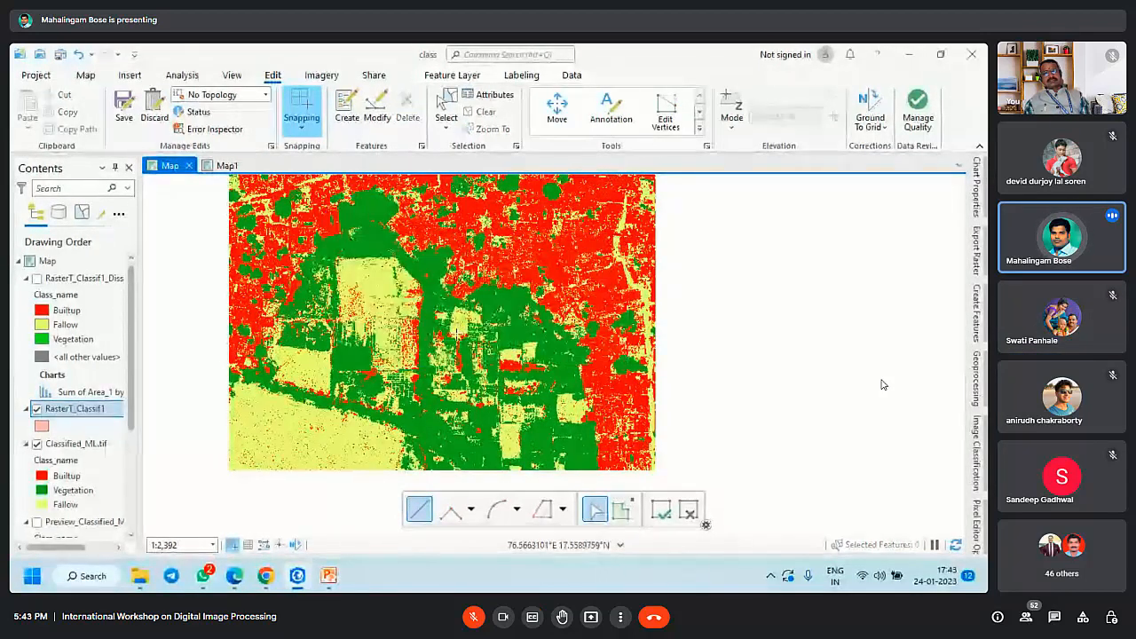
Step: Draw a hook-shaped polygon running from the northern built-up area down through the central vegetation and curving up on the east side
key(ctrl+z)
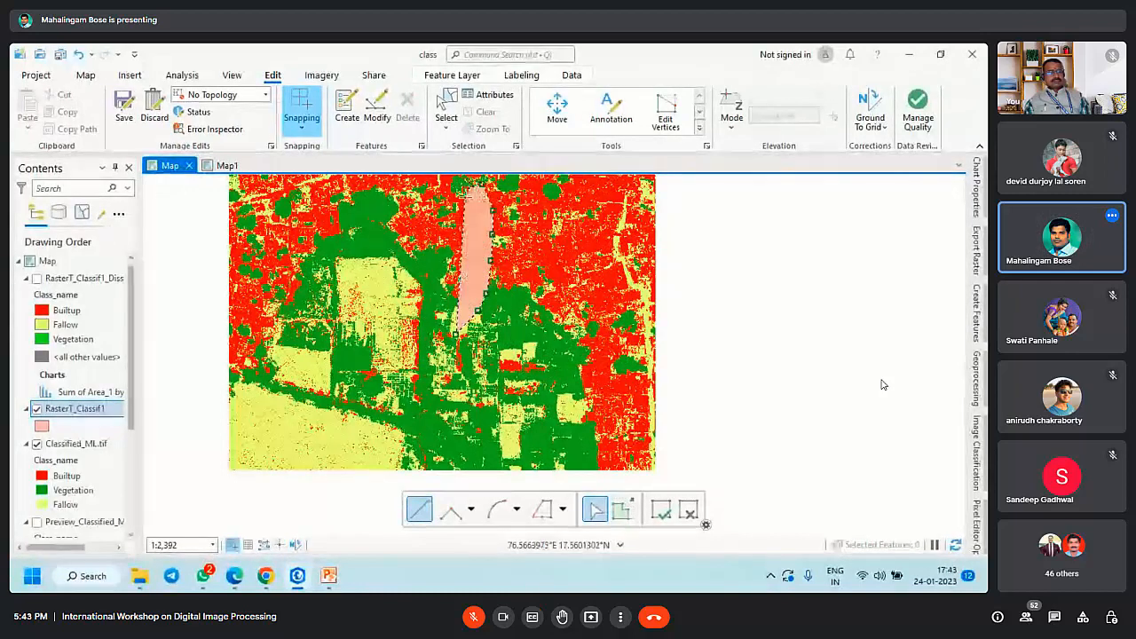
click(464, 207)
click(473, 226)
click(481, 244)
click(471, 276)
click(457, 278)
click(428, 292)
click(416, 308)
click(413, 346)
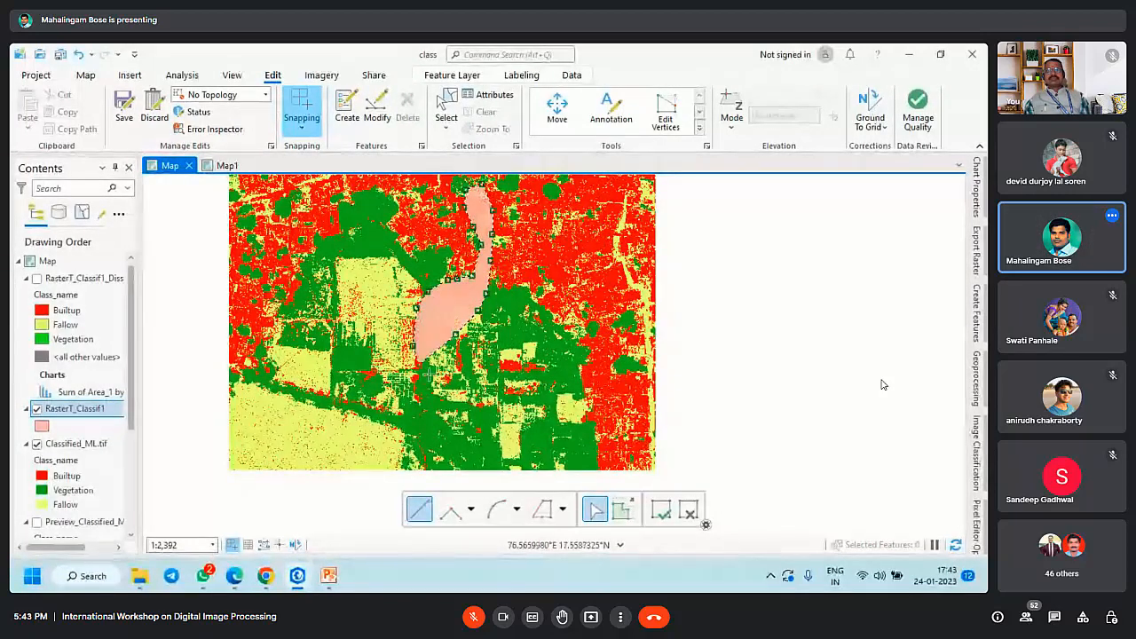
click(420, 364)
click(432, 379)
click(473, 392)
click(492, 390)
click(533, 386)
click(558, 379)
click(582, 354)
click(595, 322)
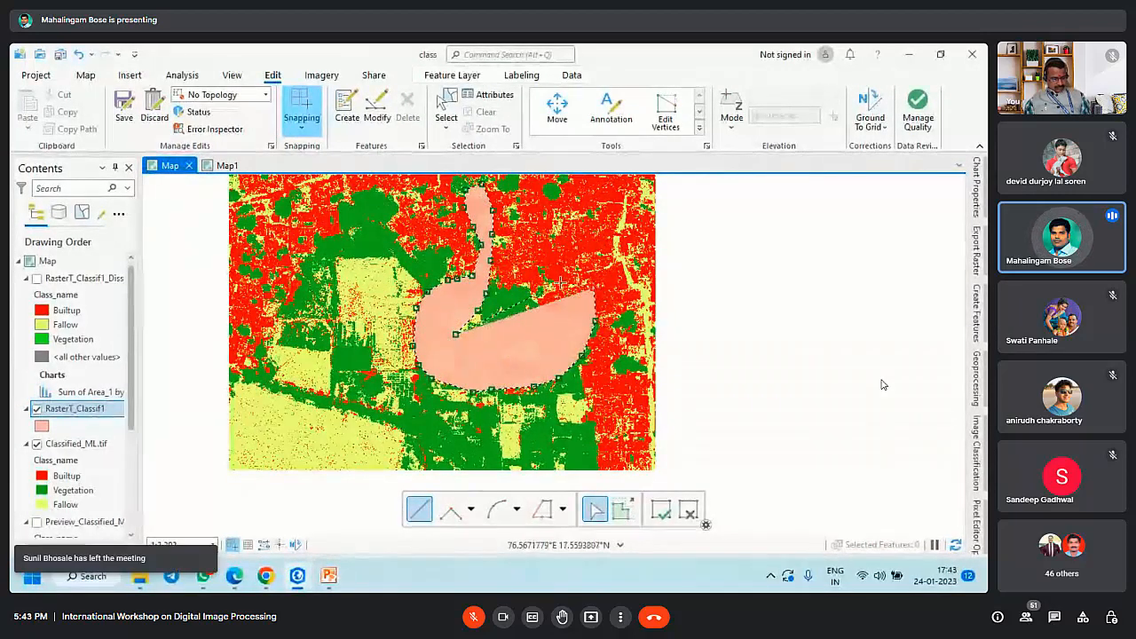
click(593, 288)
click(554, 283)
click(546, 328)
click(515, 347)
double_click(473, 351)
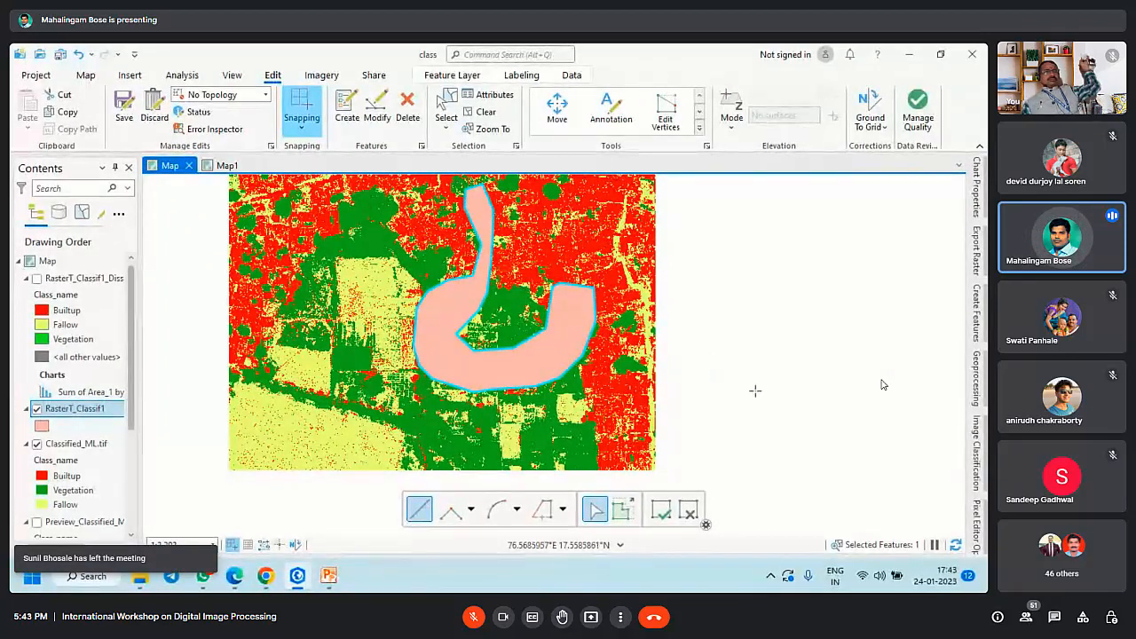
Step: Save the edits to RasterT_Classif1 and clear the feature selection
click(126, 113)
click(509, 330)
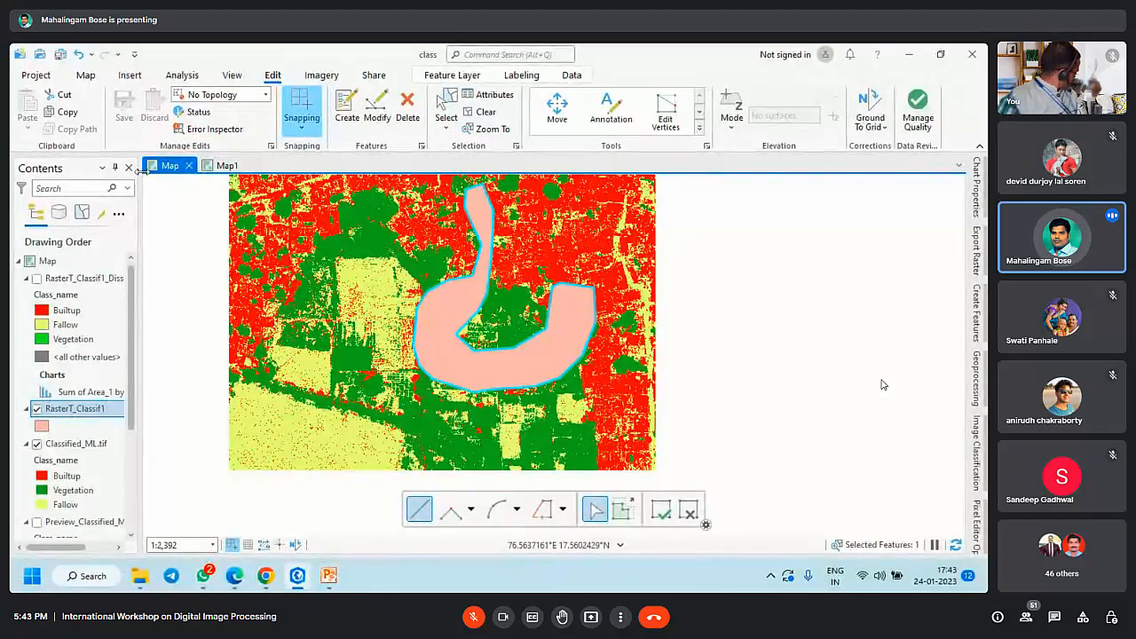
click(493, 114)
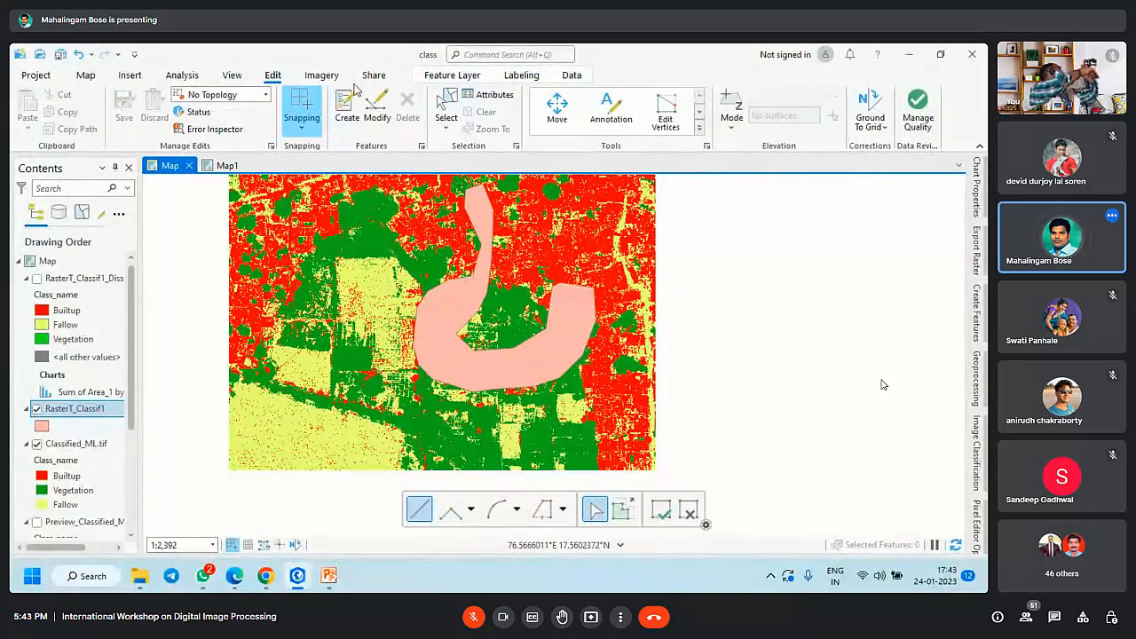
Step: Open the Clip Raster geoprocessing tool from the Raster Processing toolset of Data Management Tools
click(243, 77)
click(297, 94)
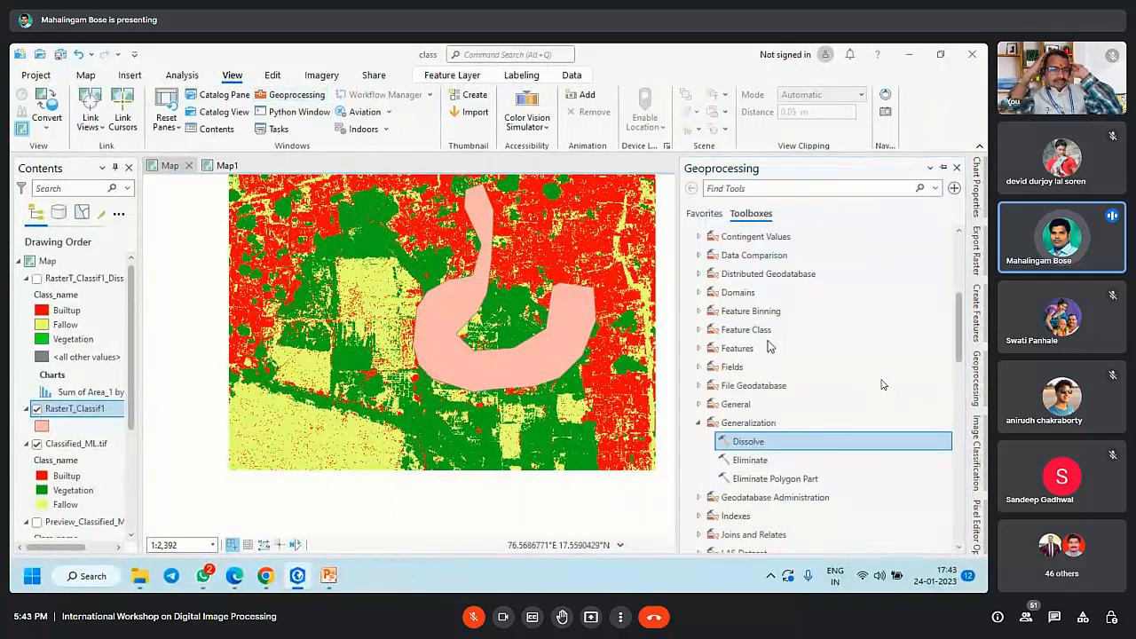
click(699, 422)
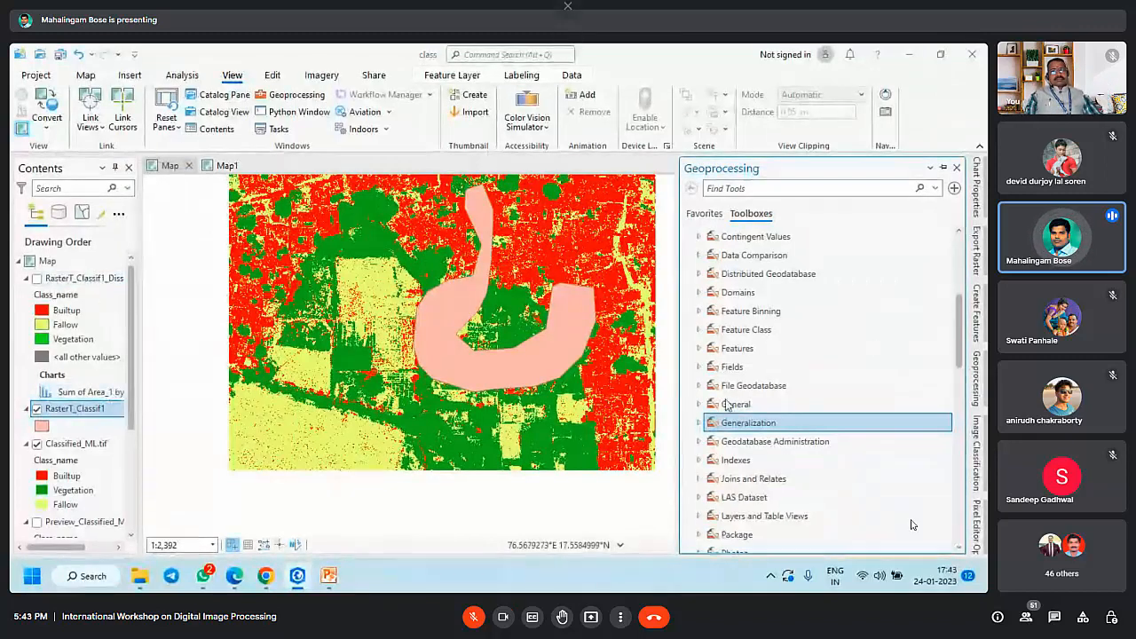
scroll(723, 404, up, 2)
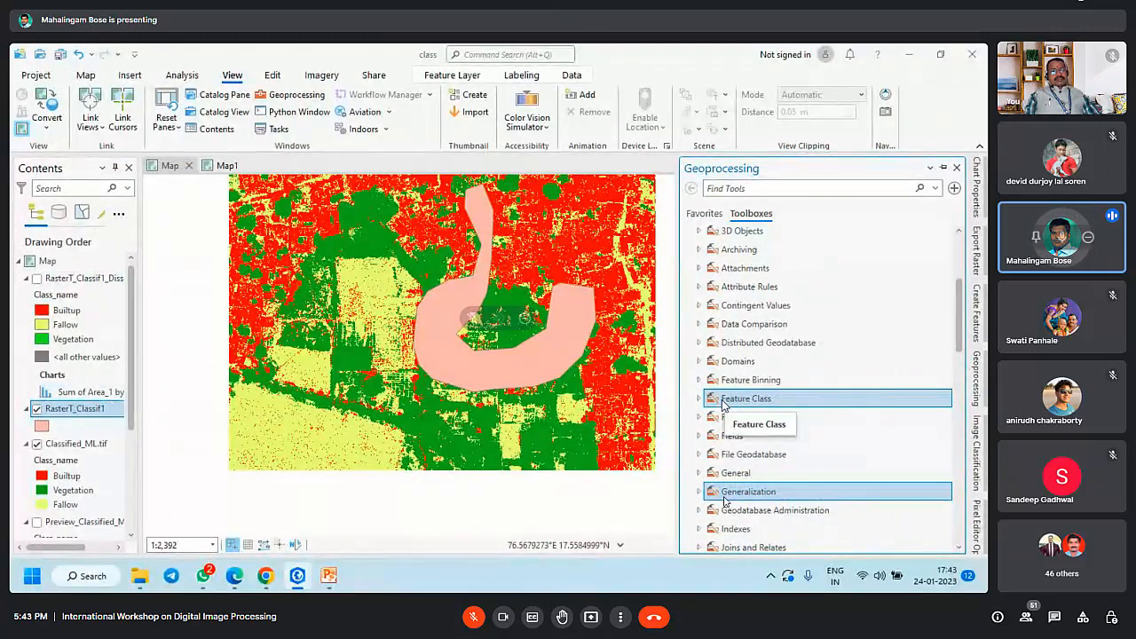
scroll(722, 400, up, 1)
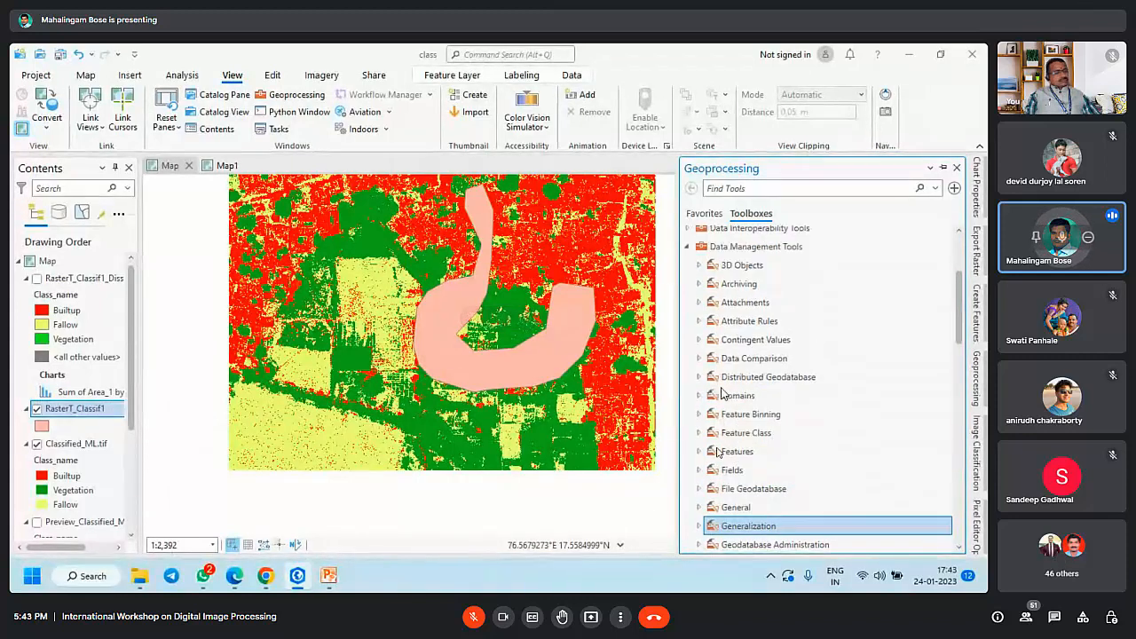
scroll(722, 395, down, 2)
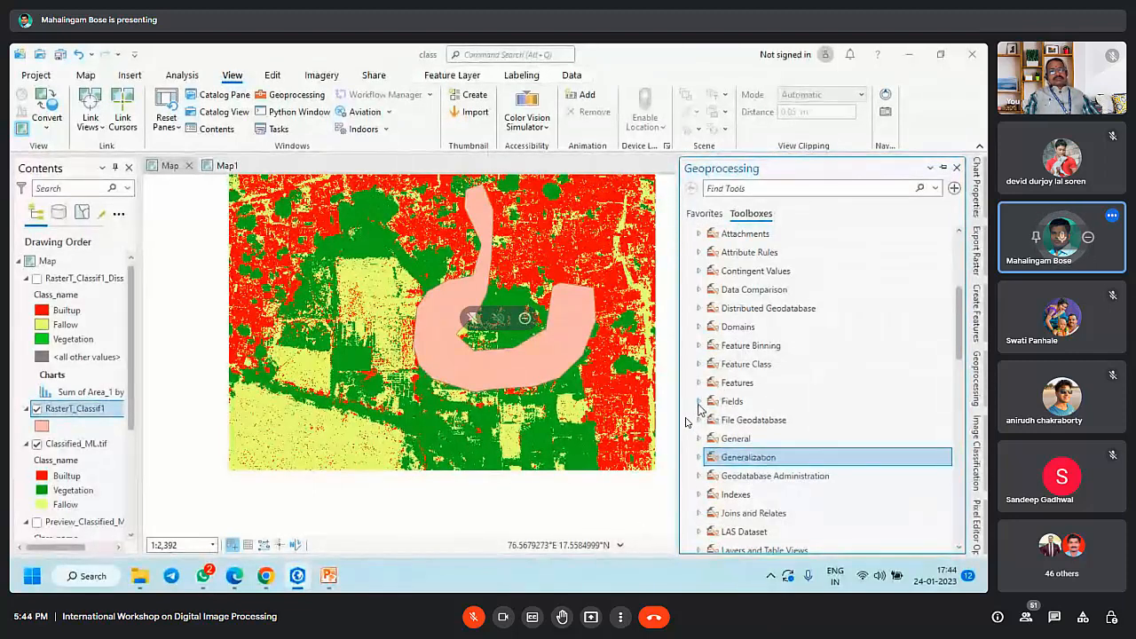
scroll(701, 409, up, 4)
scroll(705, 410, down, 4)
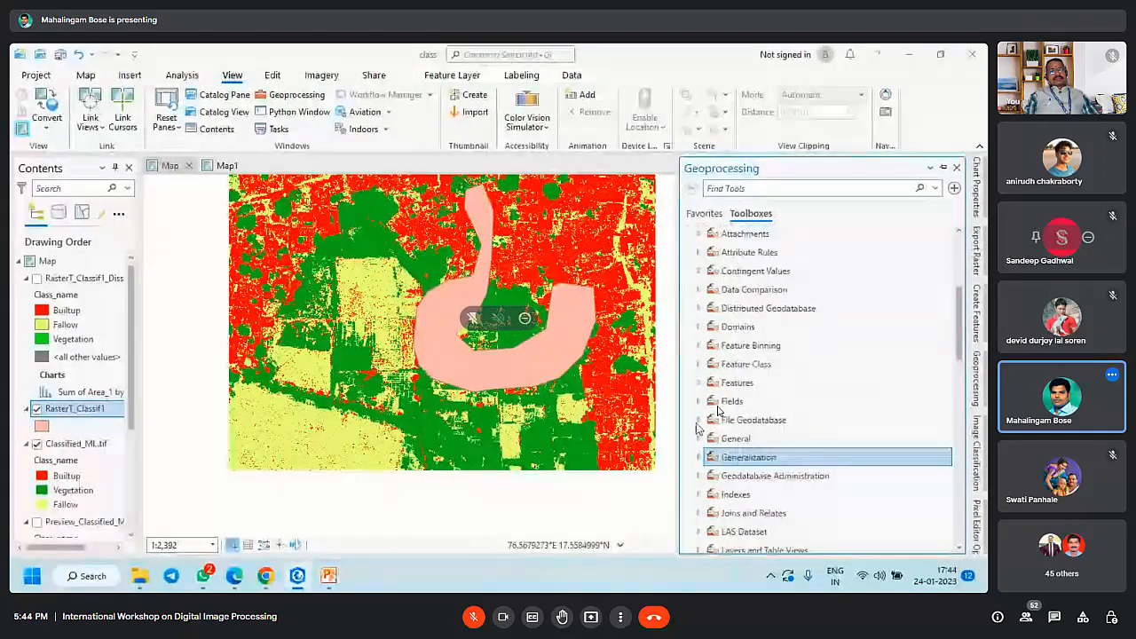
scroll(698, 427, down, 4)
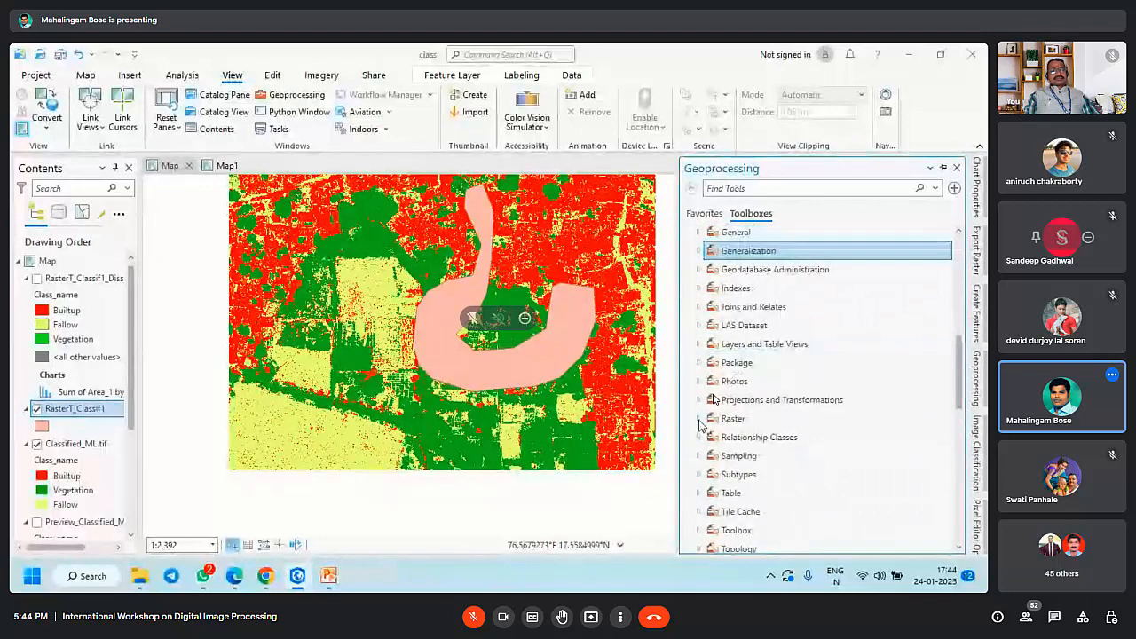
click(698, 422)
scroll(697, 426, down, 1)
click(710, 424)
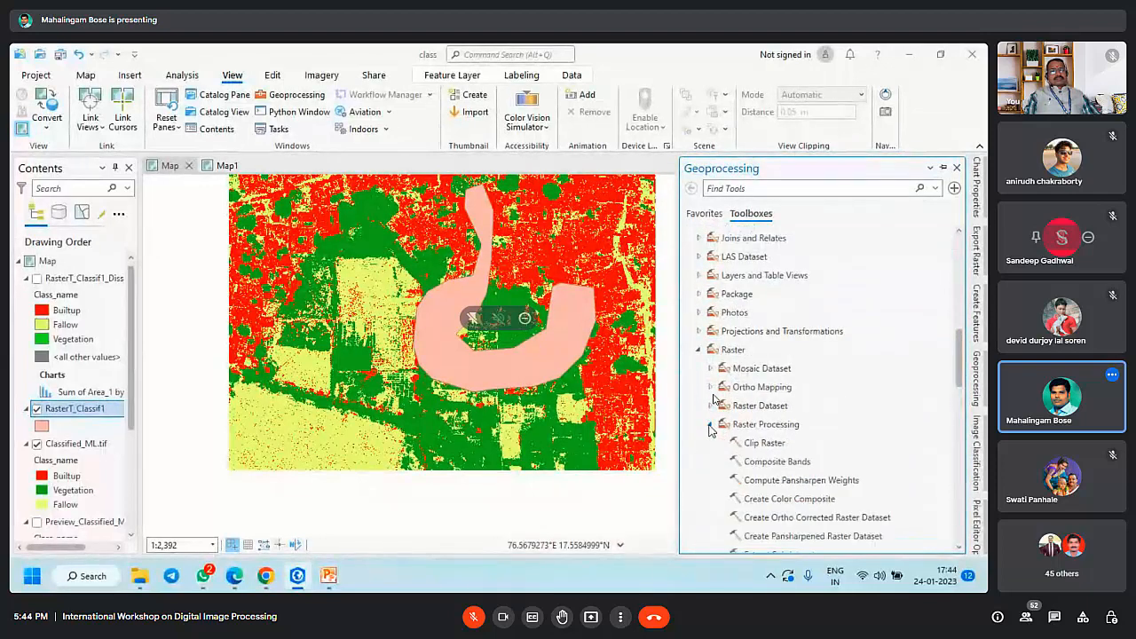
click(721, 441)
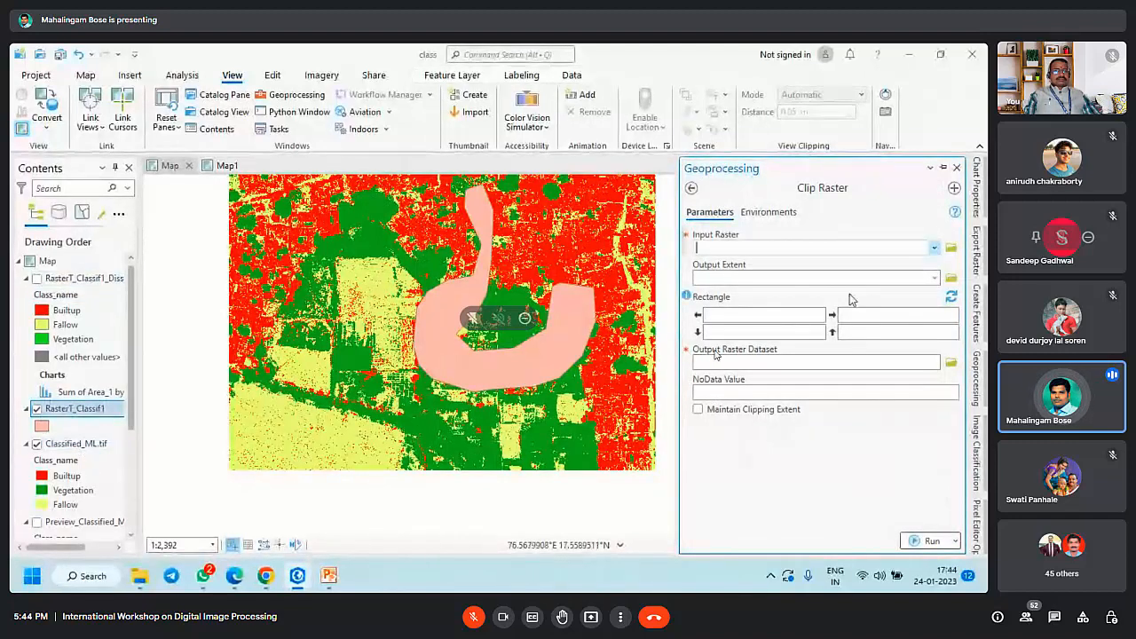
Step: Set Classified_ML.tif as the input raster and RasterT_Classif1 as the output extent for Clip Raster
click(934, 247)
click(814, 265)
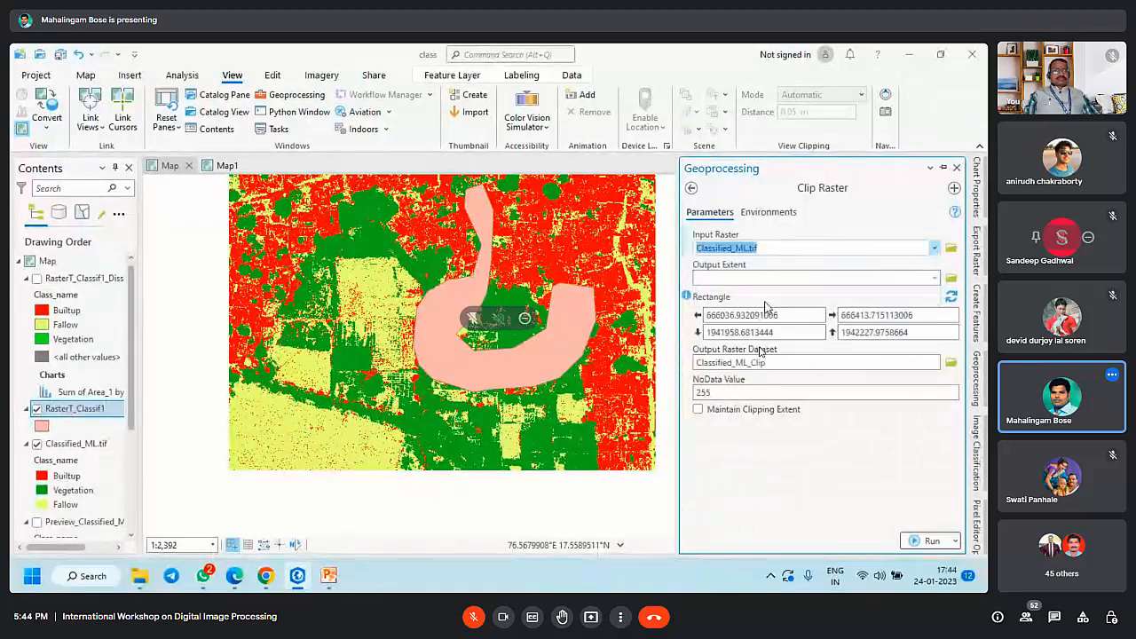
click(936, 278)
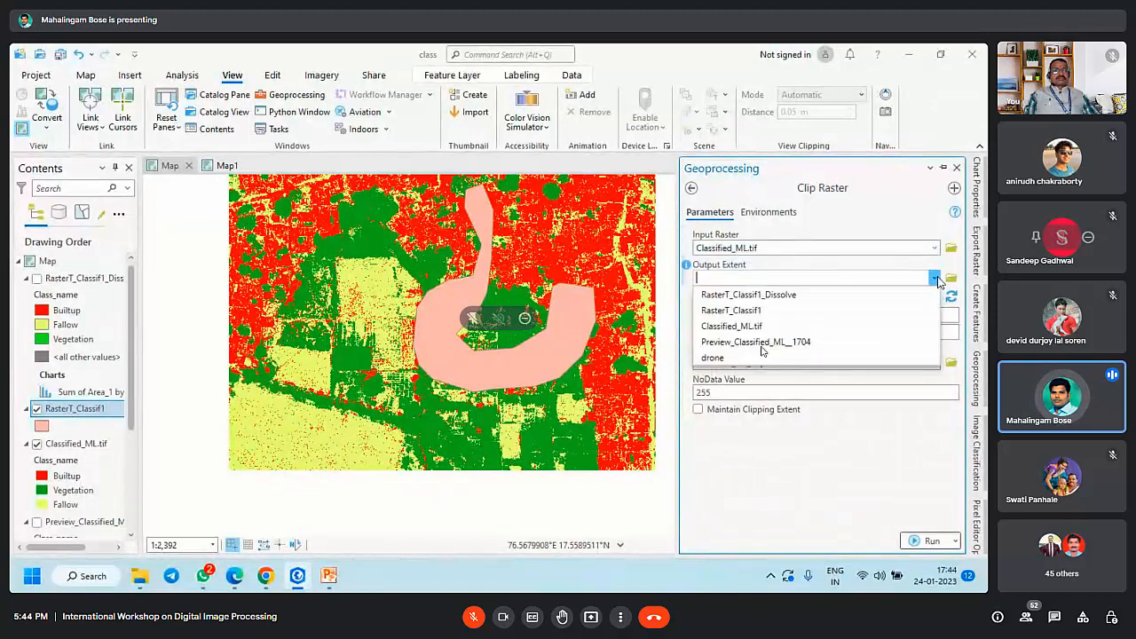
click(801, 310)
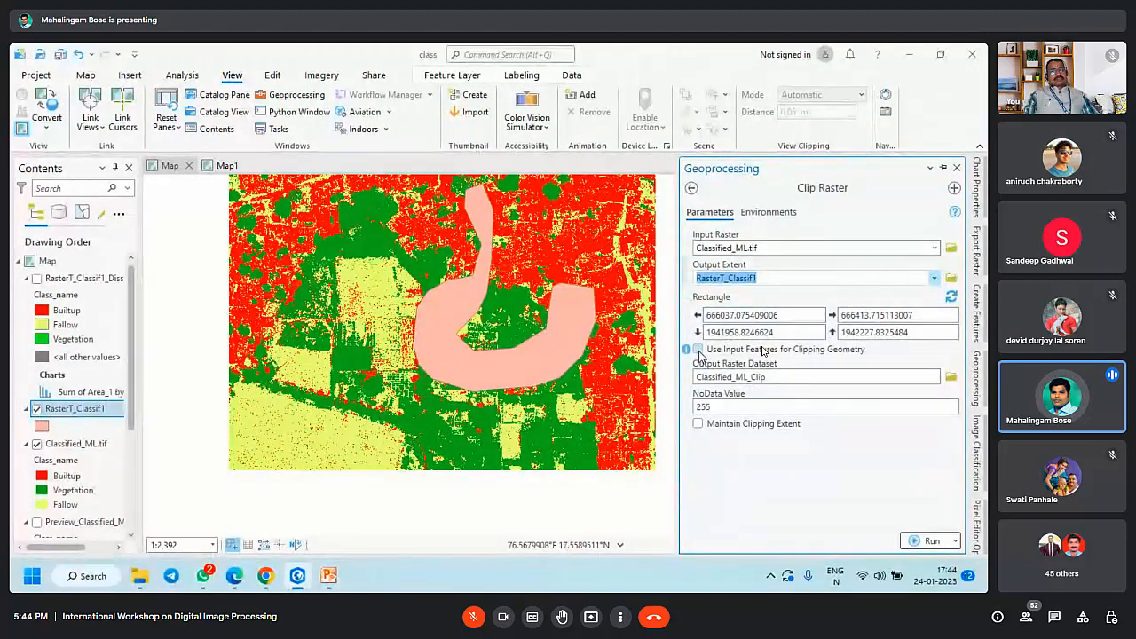
Step: Enable the use of input features for clipping geometry and run Clip Raster with the output named Classified_ML_Clip
click(699, 349)
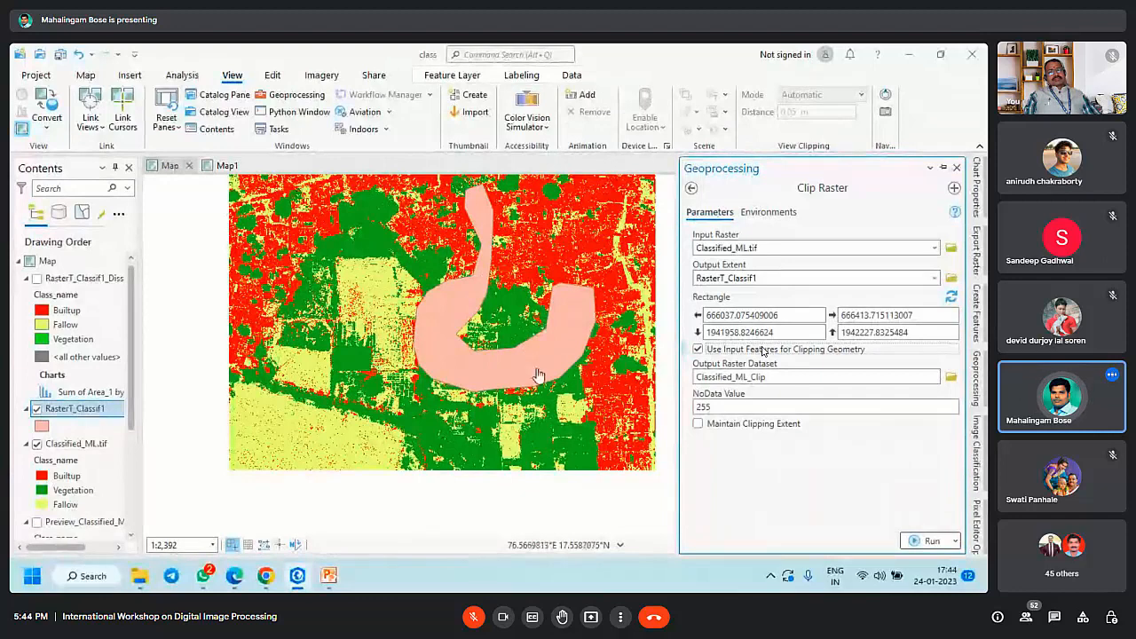
click(927, 541)
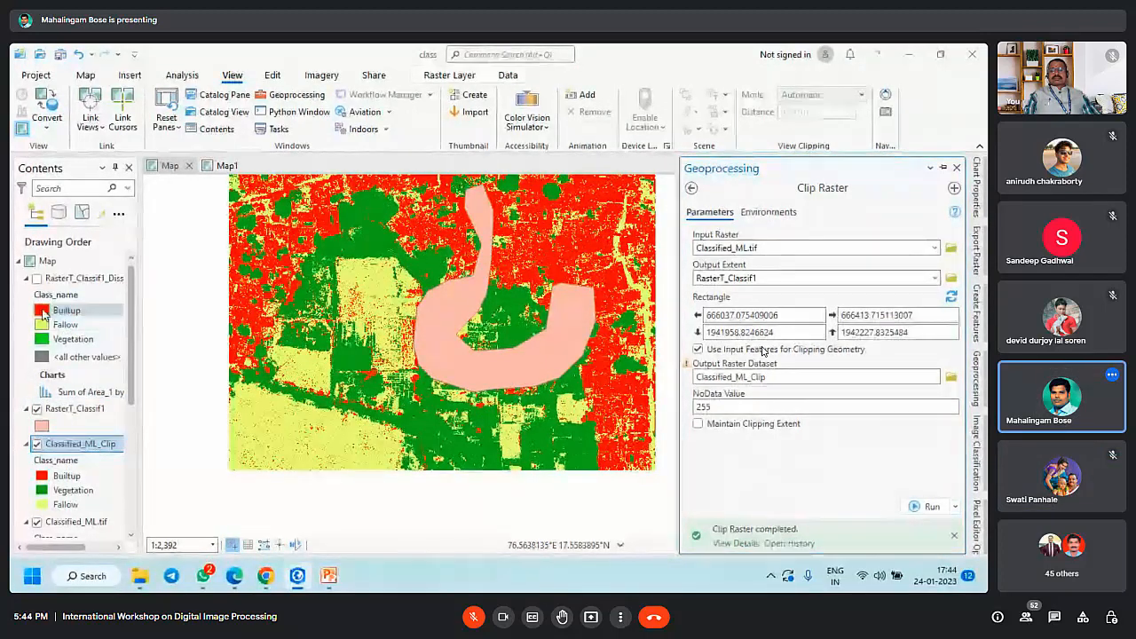
Step: Hide the Classified_ML.tif and RasterT_Classif1 layers so that only Classified_ML_Clip shows over the drone image
scroll(37, 439, down, 3)
click(37, 420)
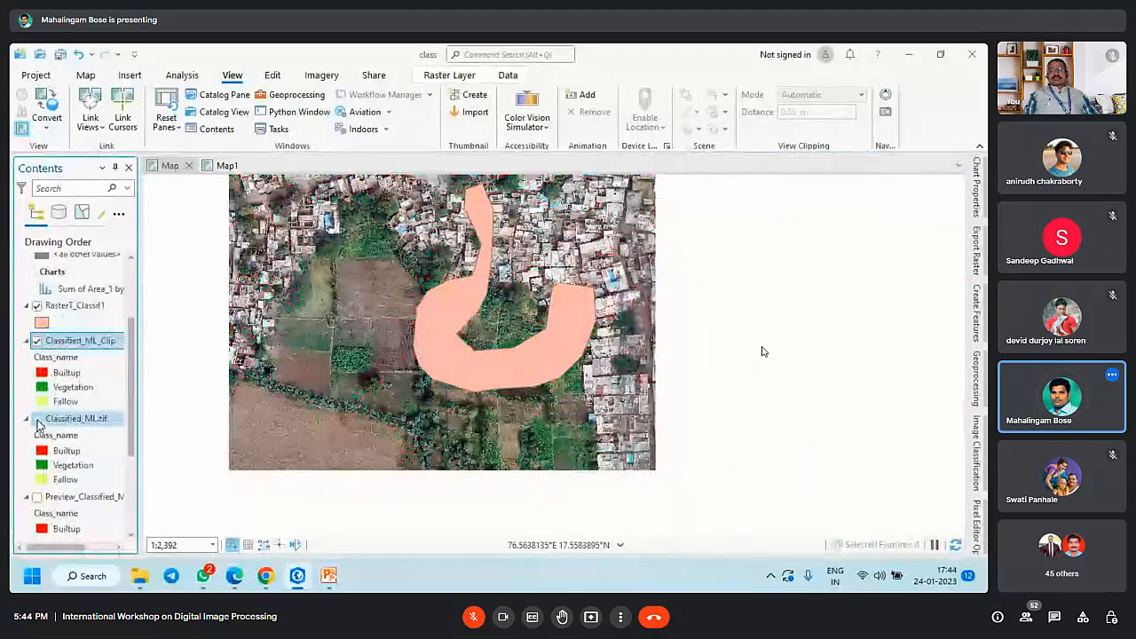
scroll(37, 417, up, 3)
click(37, 411)
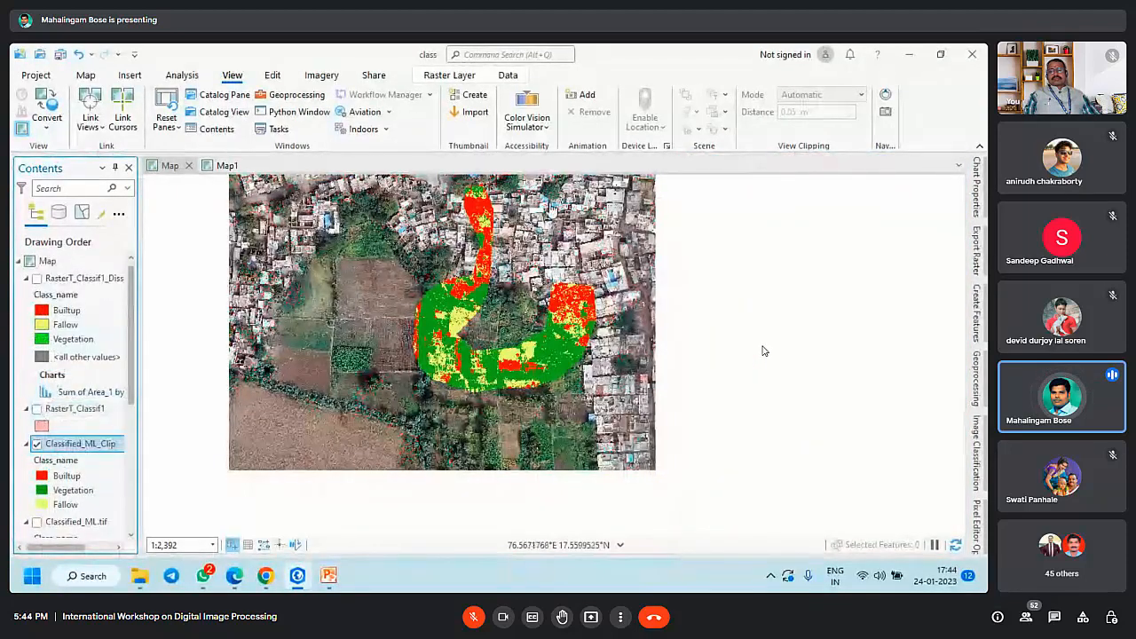
scroll(528, 280, up, 2)
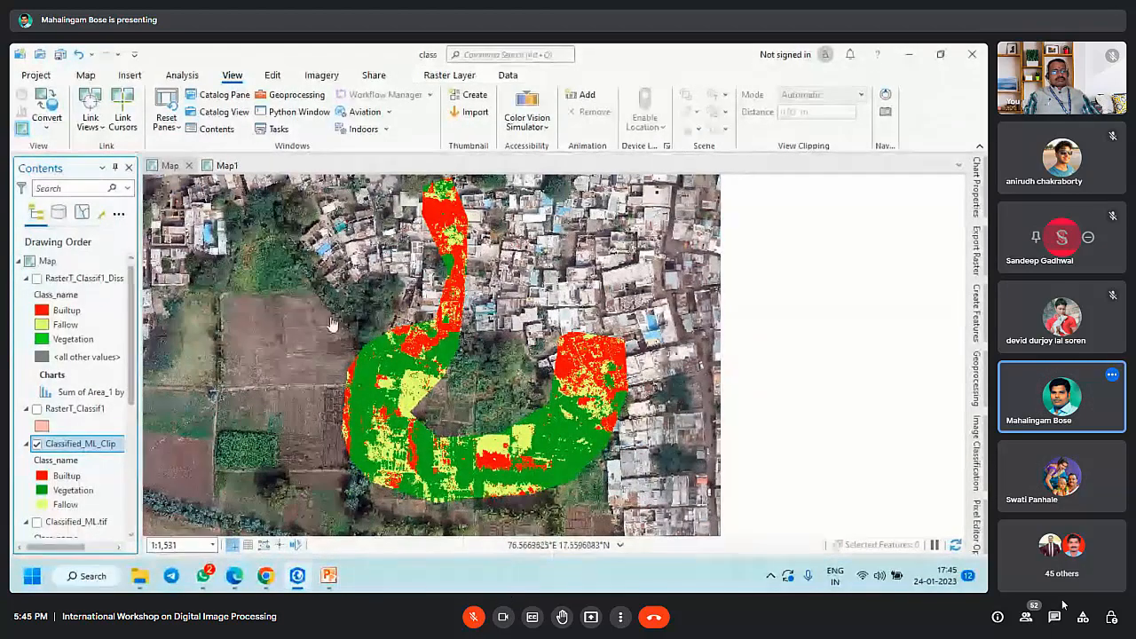
Step: Check the participants' questions in the Google Meet in-call messages and close the chat
click(1053, 618)
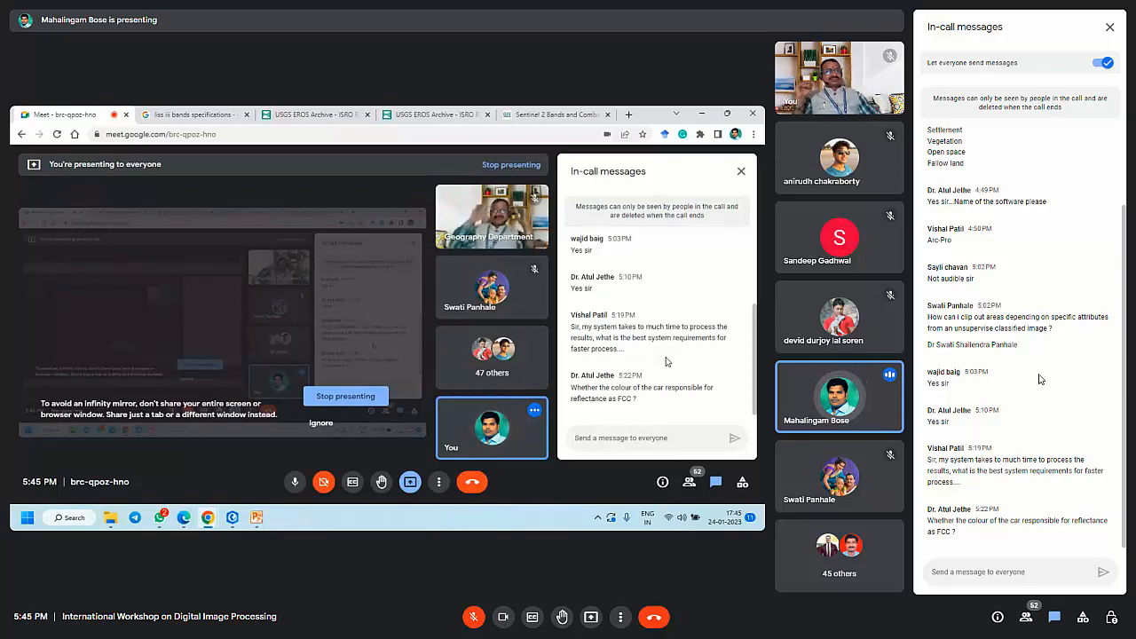
click(1110, 29)
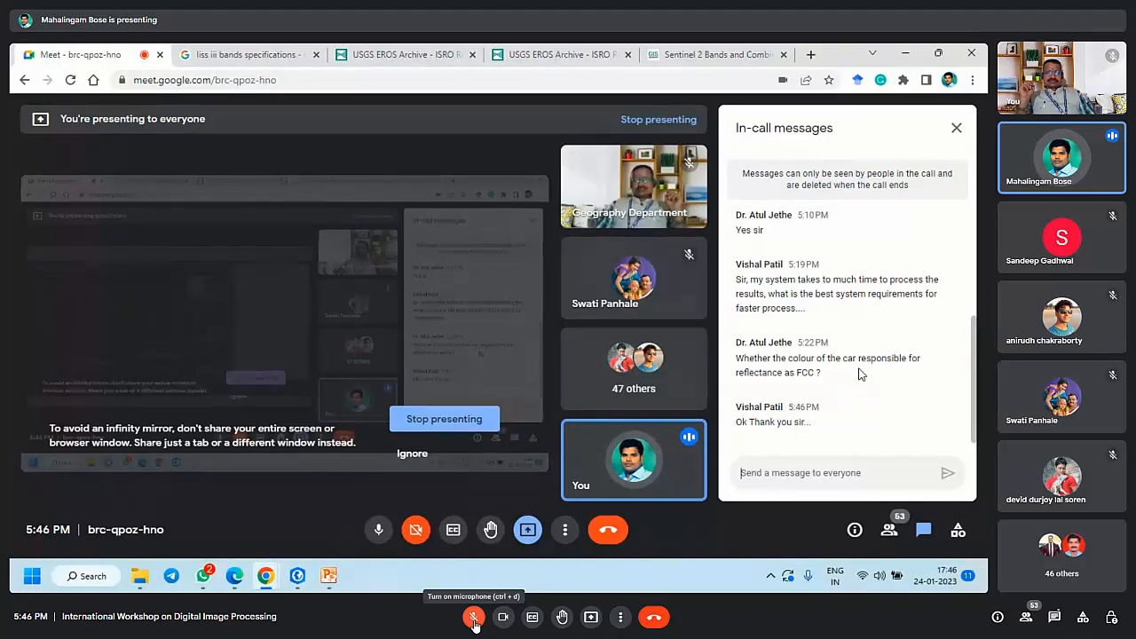
Step: Turn the meeting microphone on and off repeatedly during the discussion, leaving it on
click(474, 621)
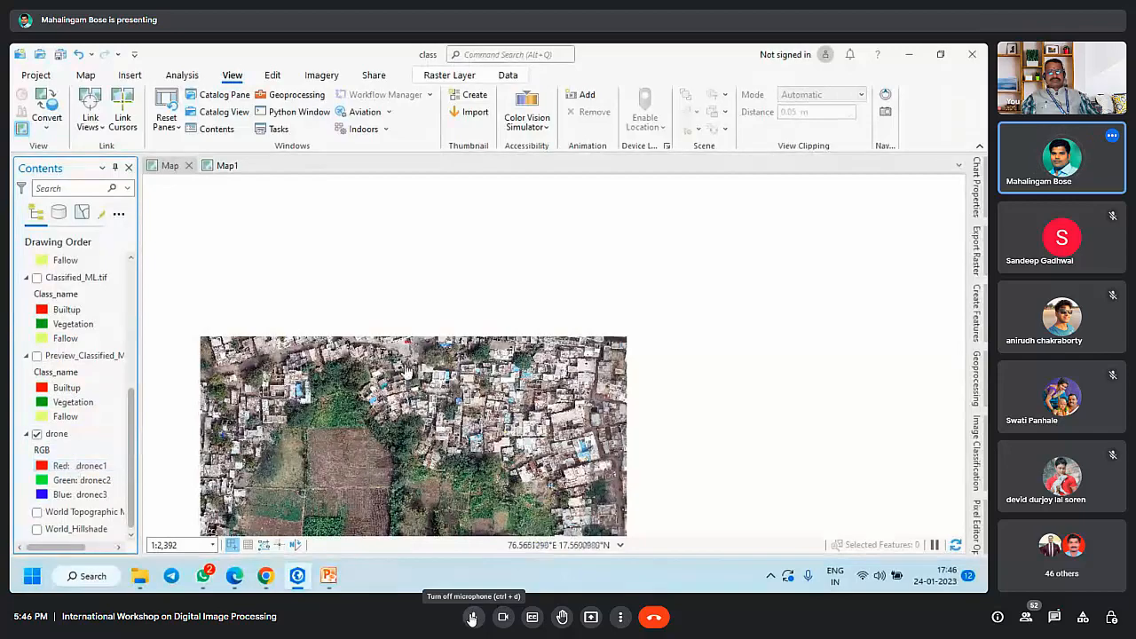
click(470, 617)
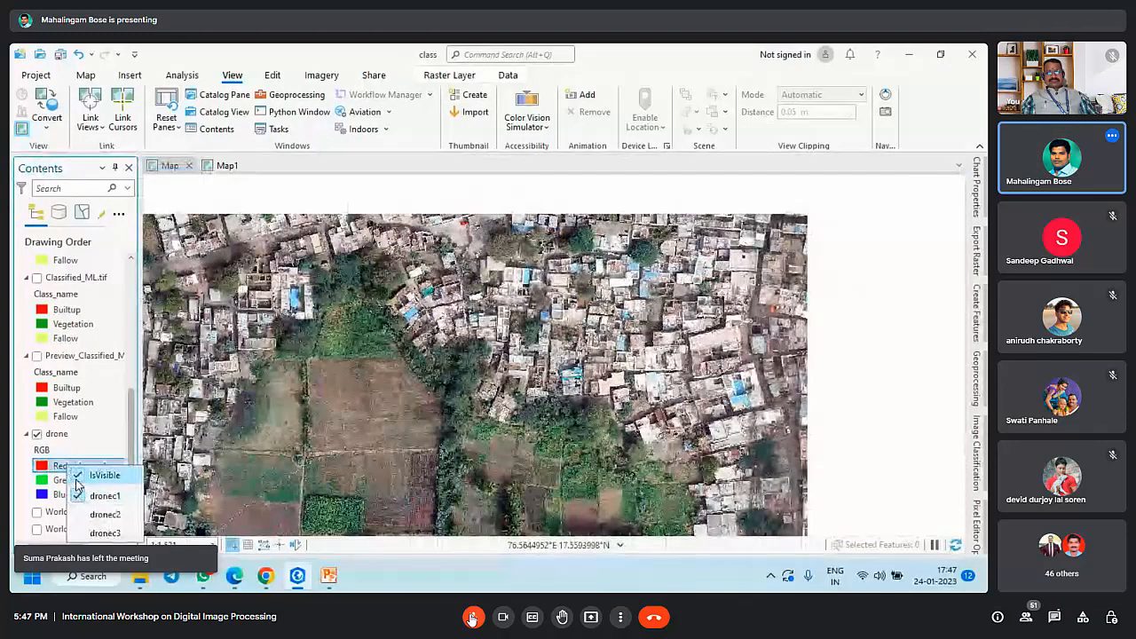
click(472, 617)
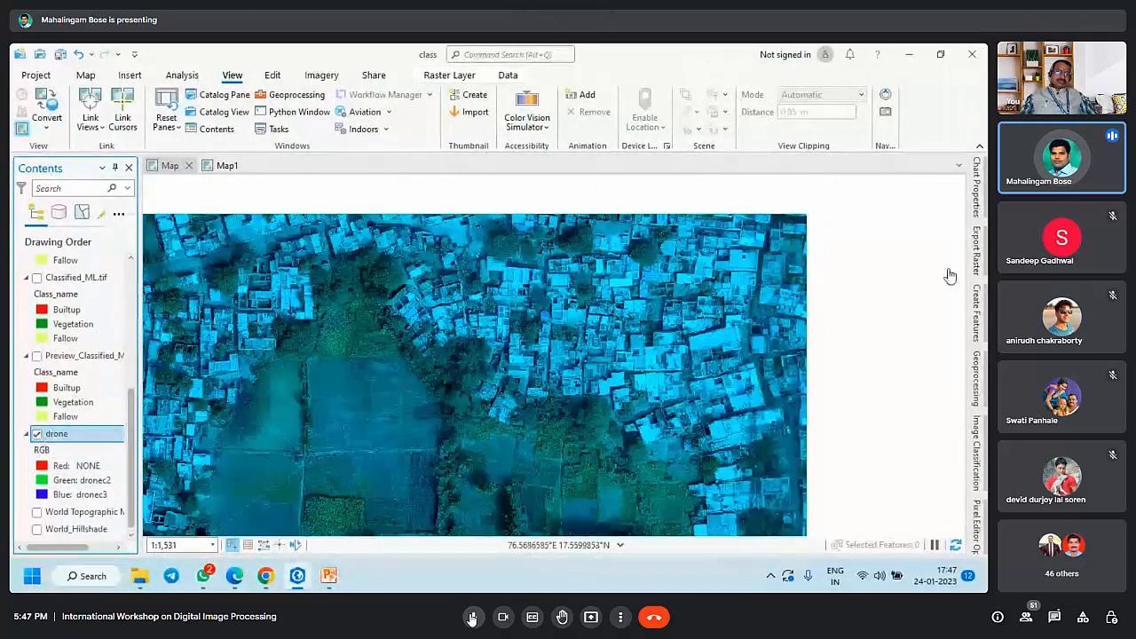
click(473, 617)
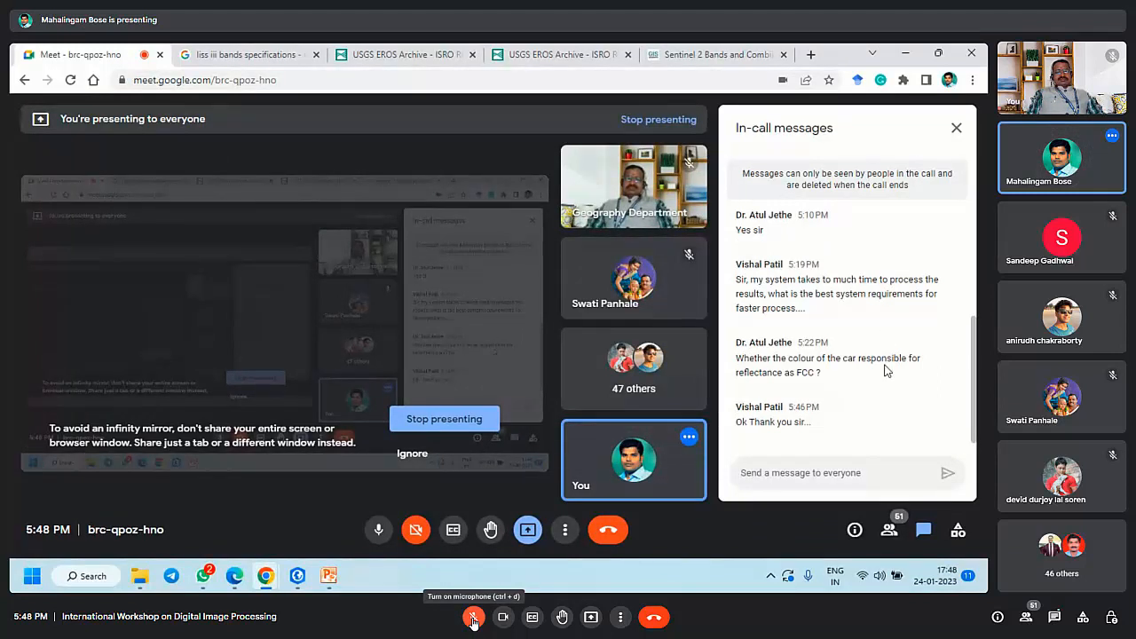
click(473, 619)
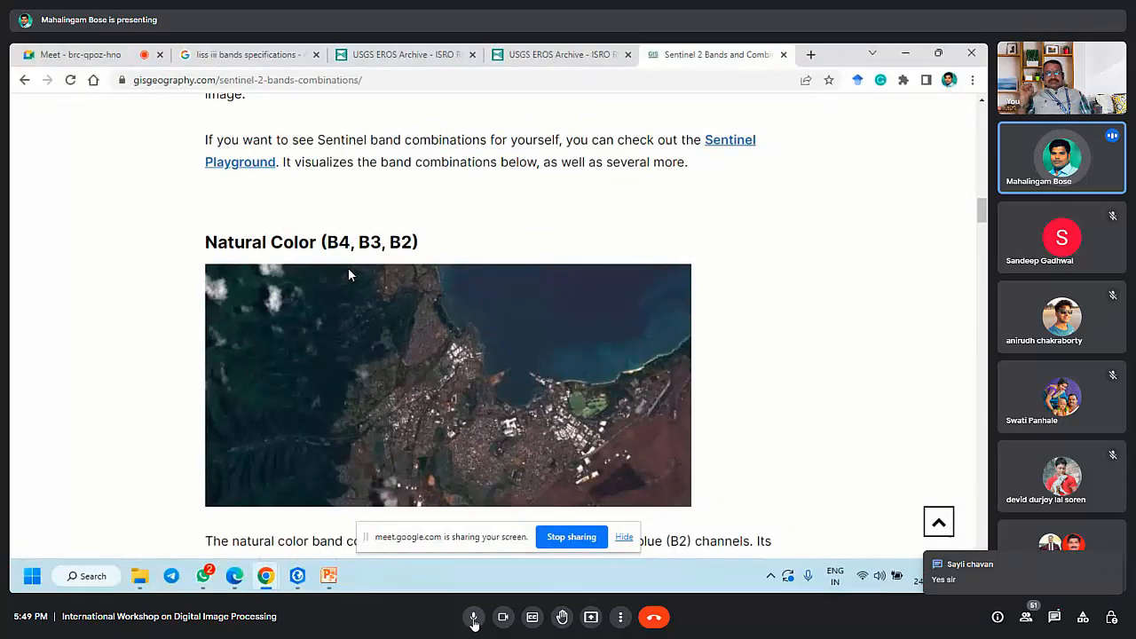
click(474, 619)
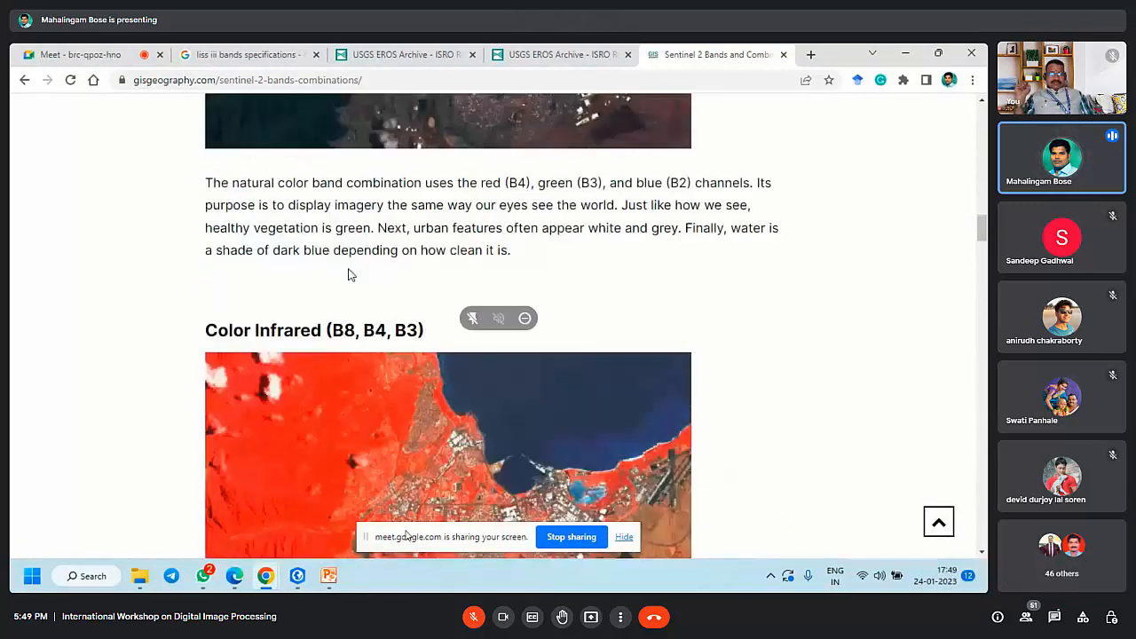
click(474, 618)
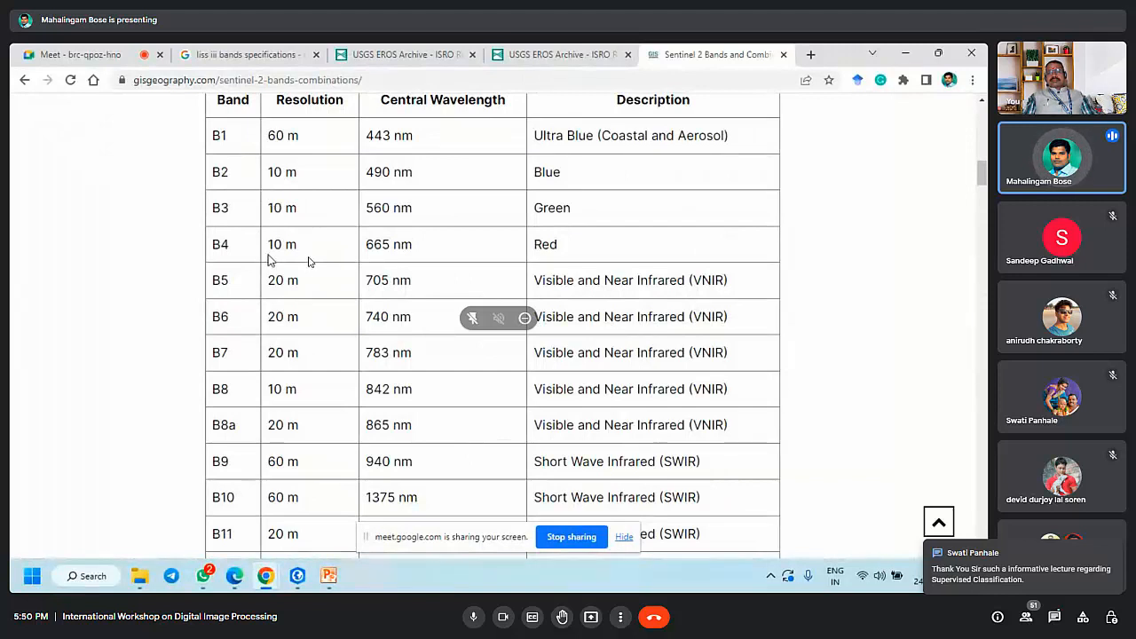
Step: Highlight bands B2 to B4 in the Sentinel-2 band table and switch back to the Google Meet page
drag(213, 169, 291, 242)
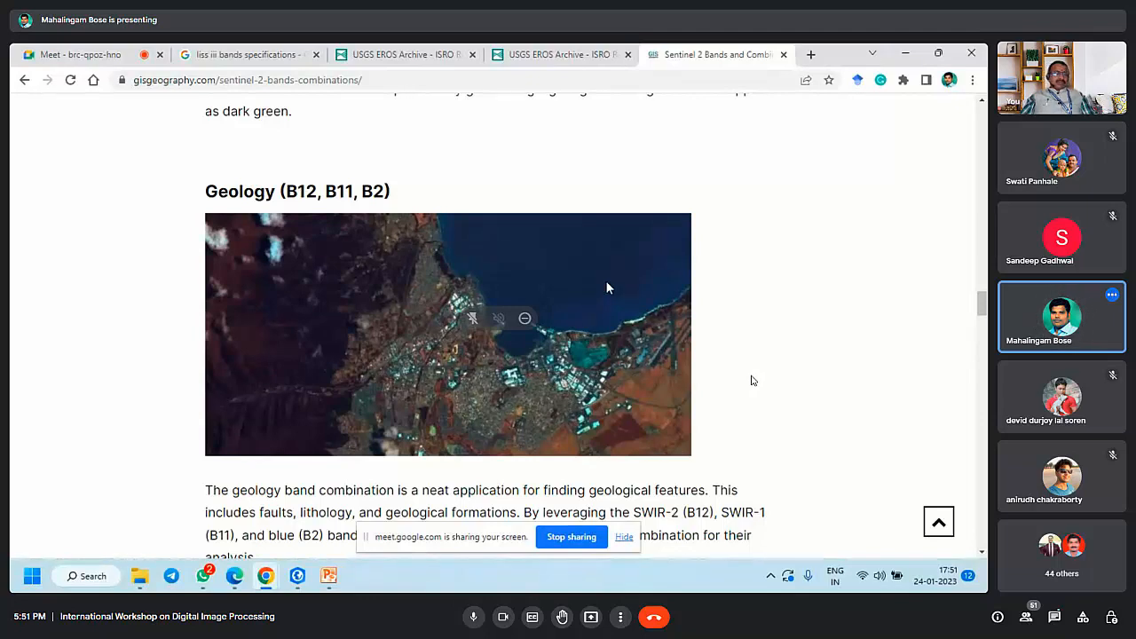
click(98, 56)
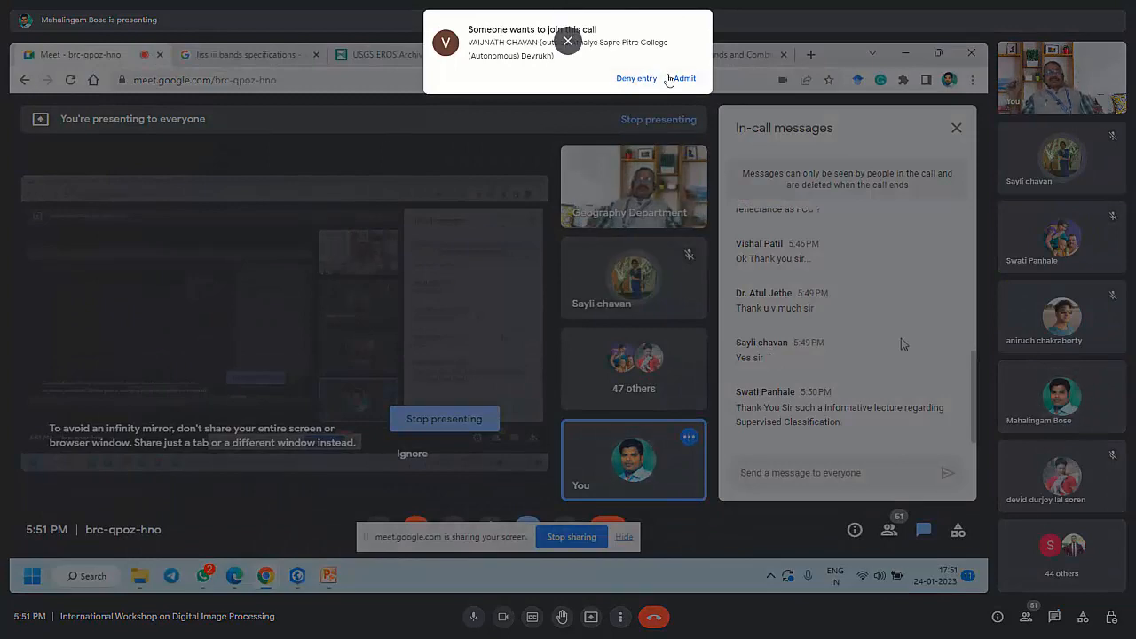
Step: Admit the waiting participant to the call and check the latest in-call messages
click(683, 81)
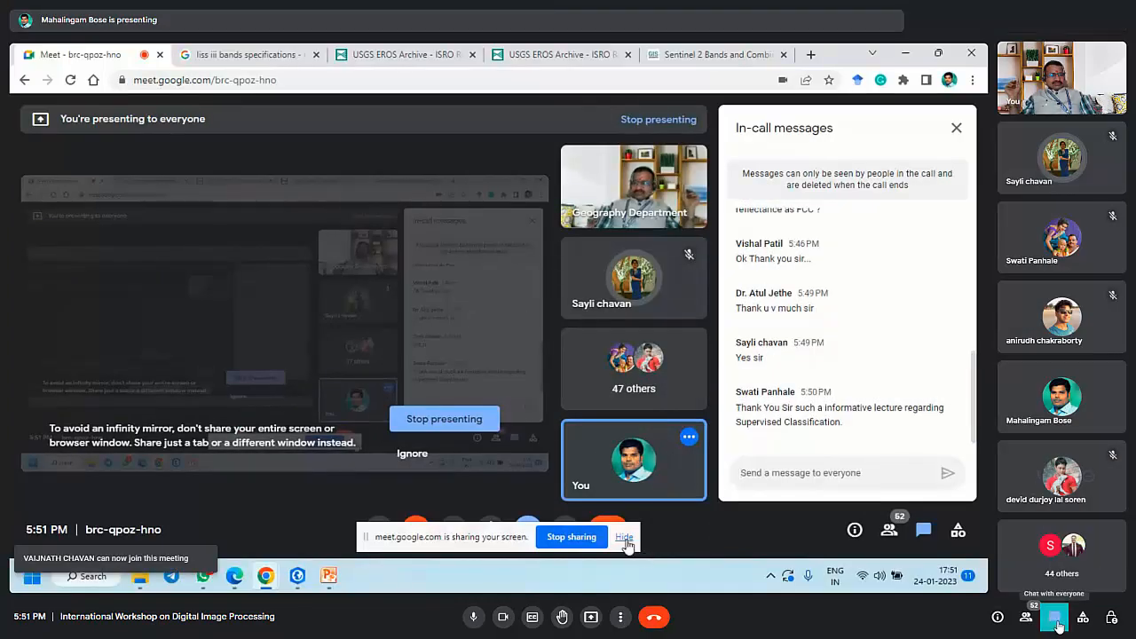
click(1055, 618)
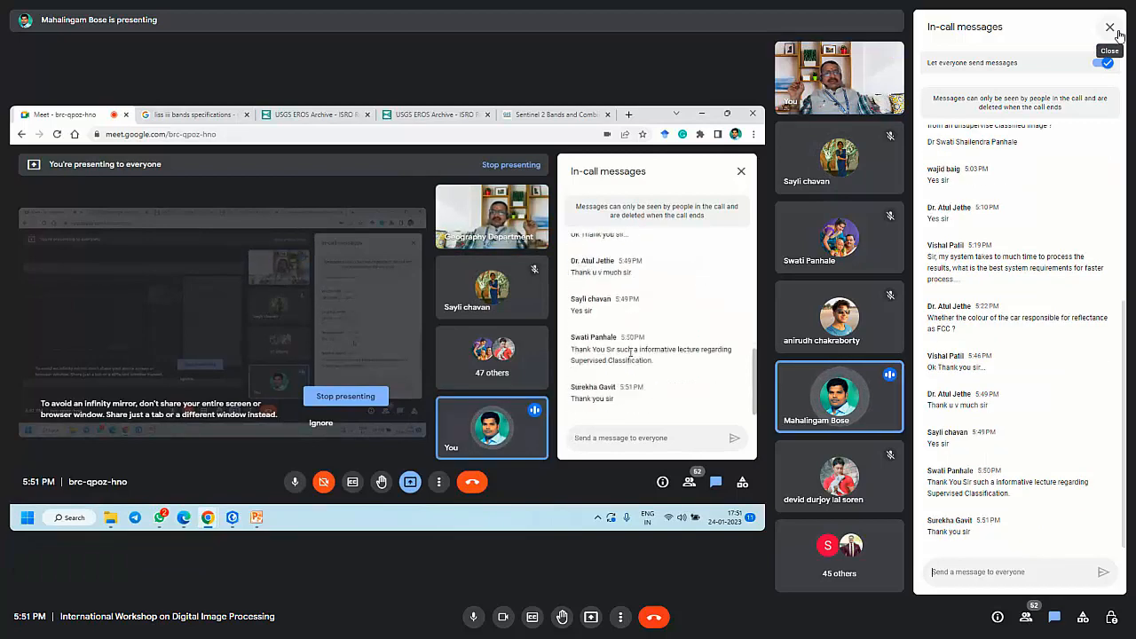
click(1117, 32)
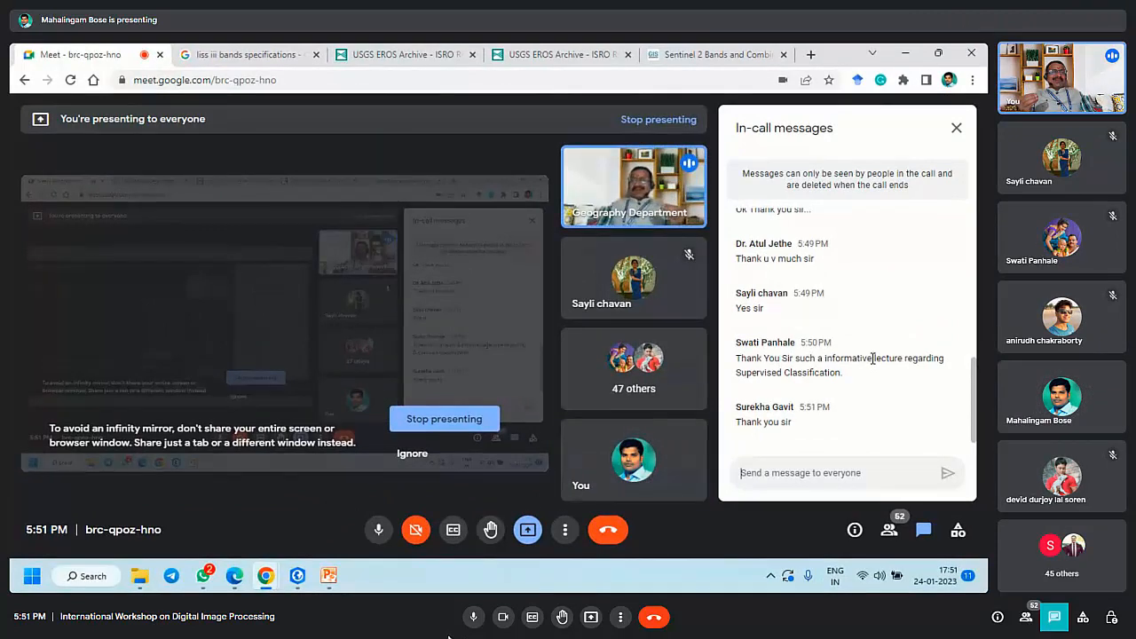
Step: Review the earlier participant questions in the meeting chat and return to the newest message
scroll(873, 359, up, 2)
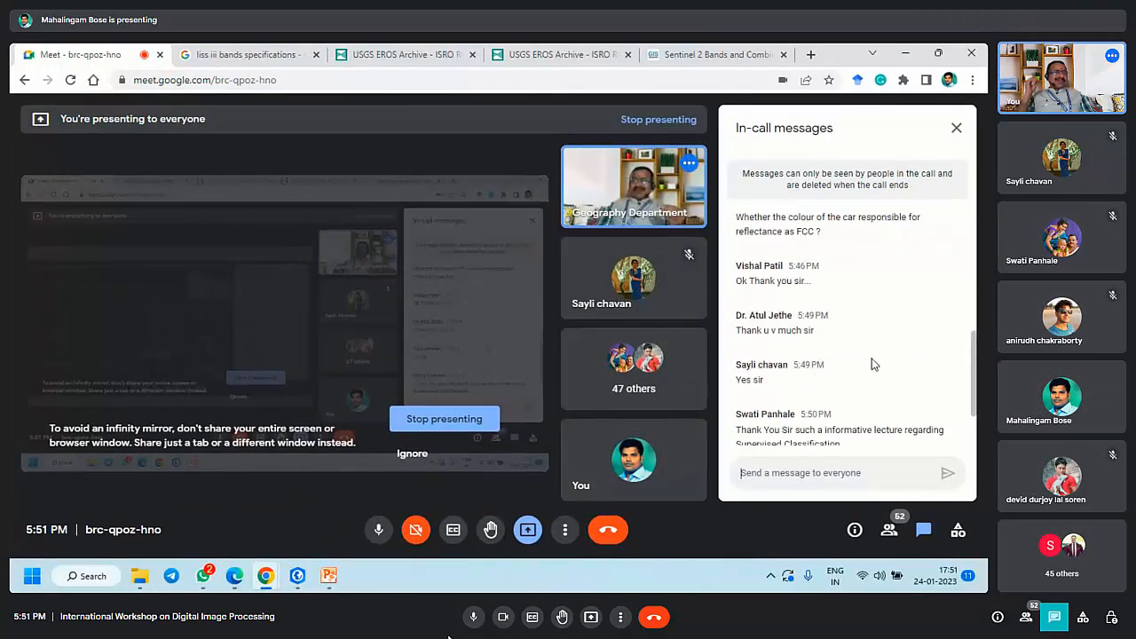
scroll(873, 358, up, 1)
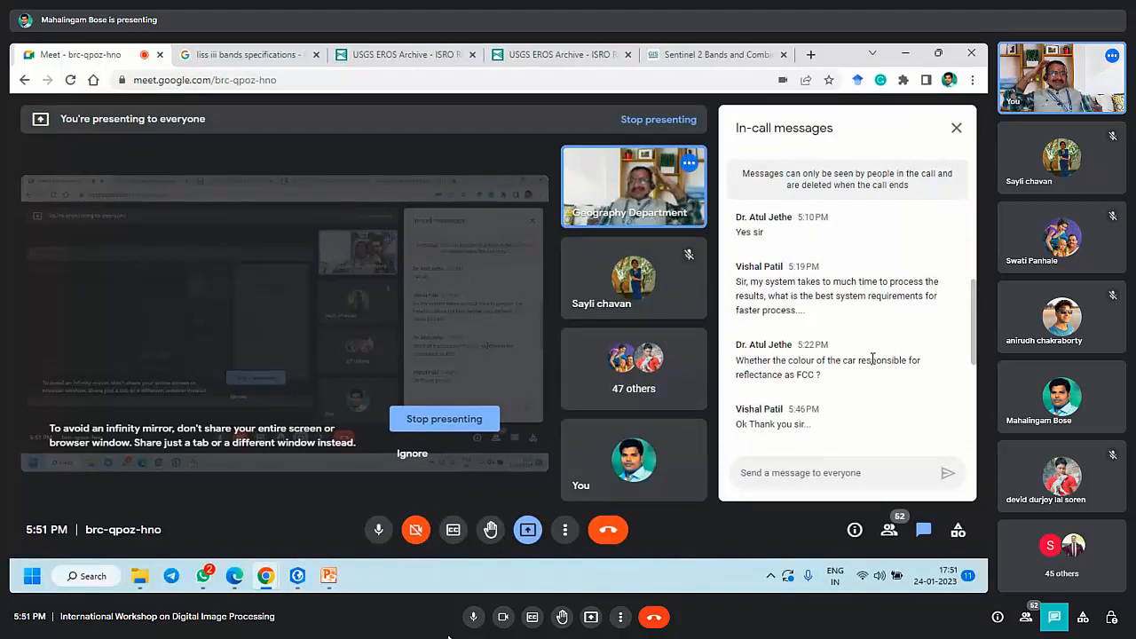
scroll(873, 358, up, 3)
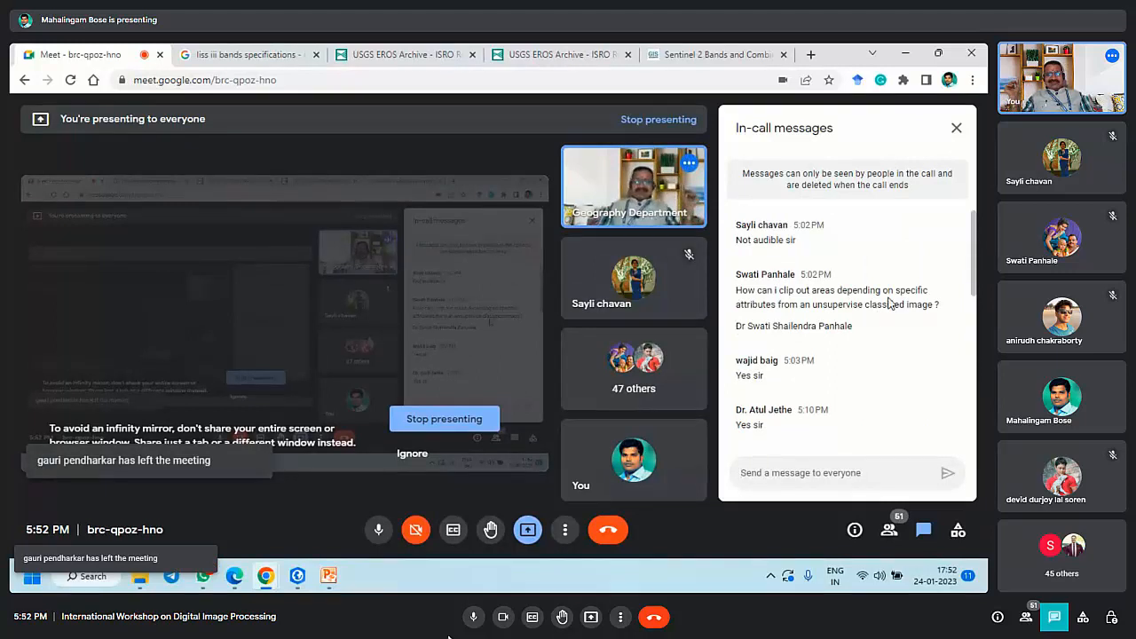
scroll(880, 337, down, 5)
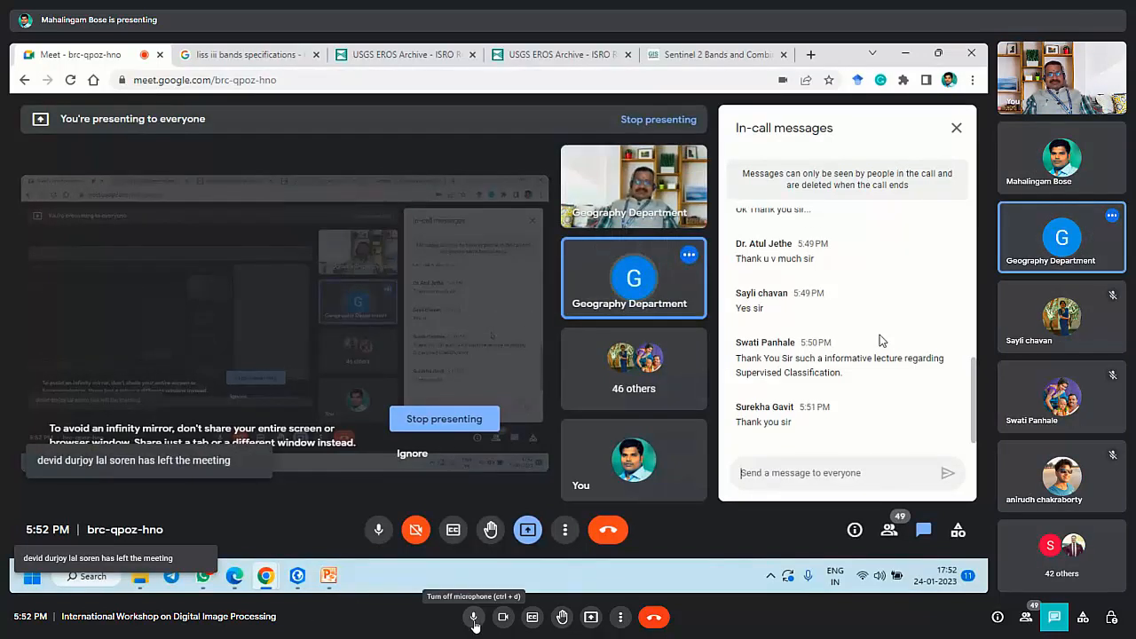
Step: Mute the host's and the presenter's meeting microphones
click(473, 617)
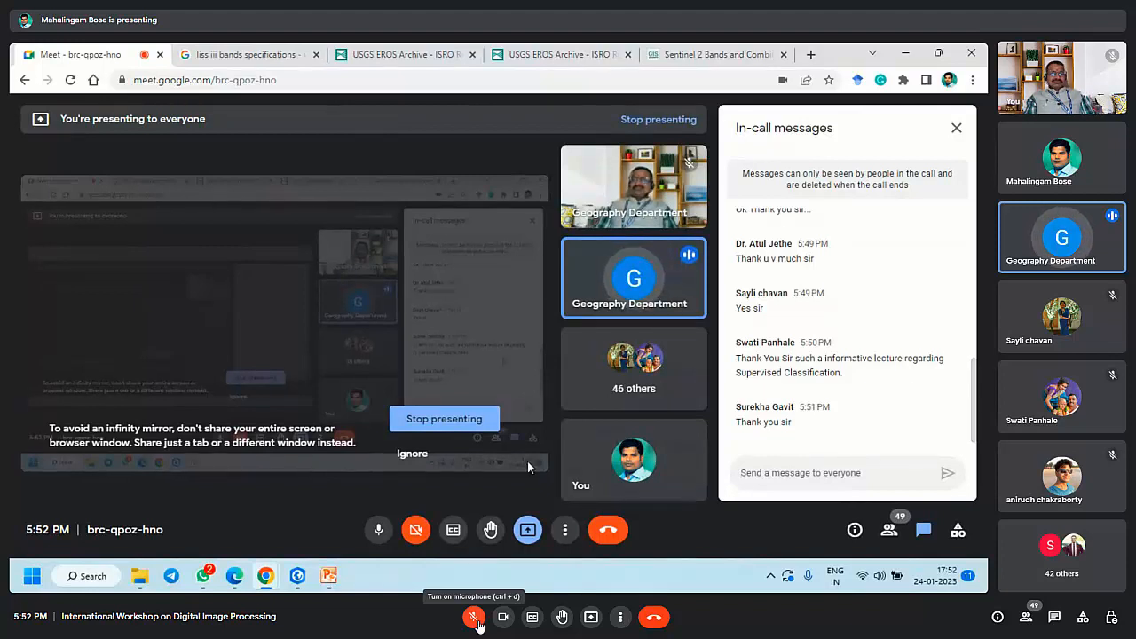
click(379, 530)
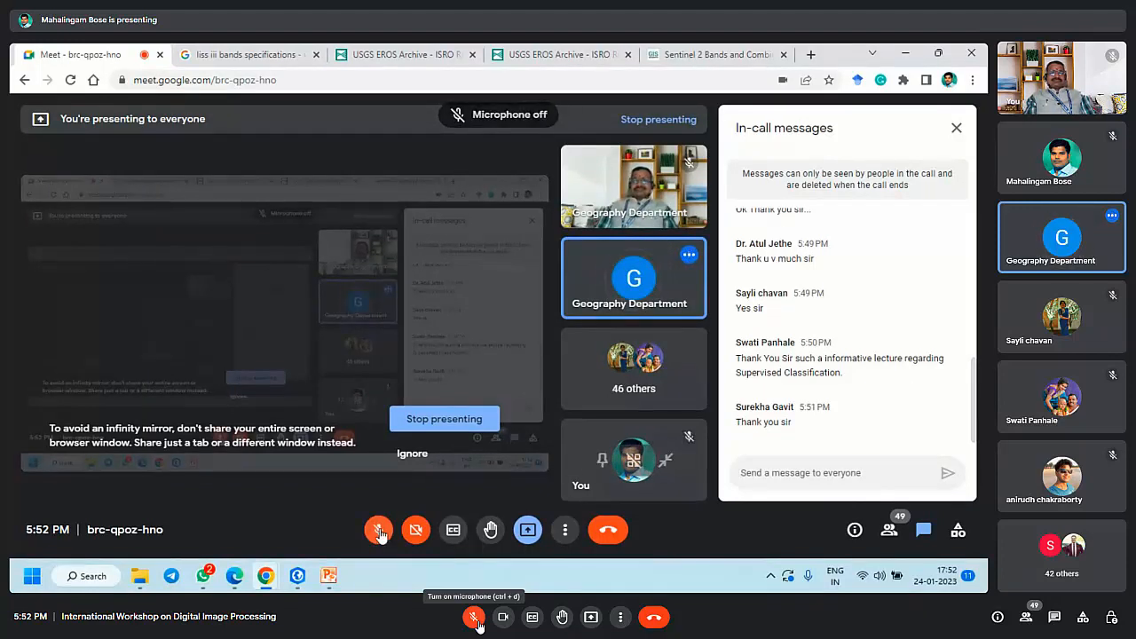